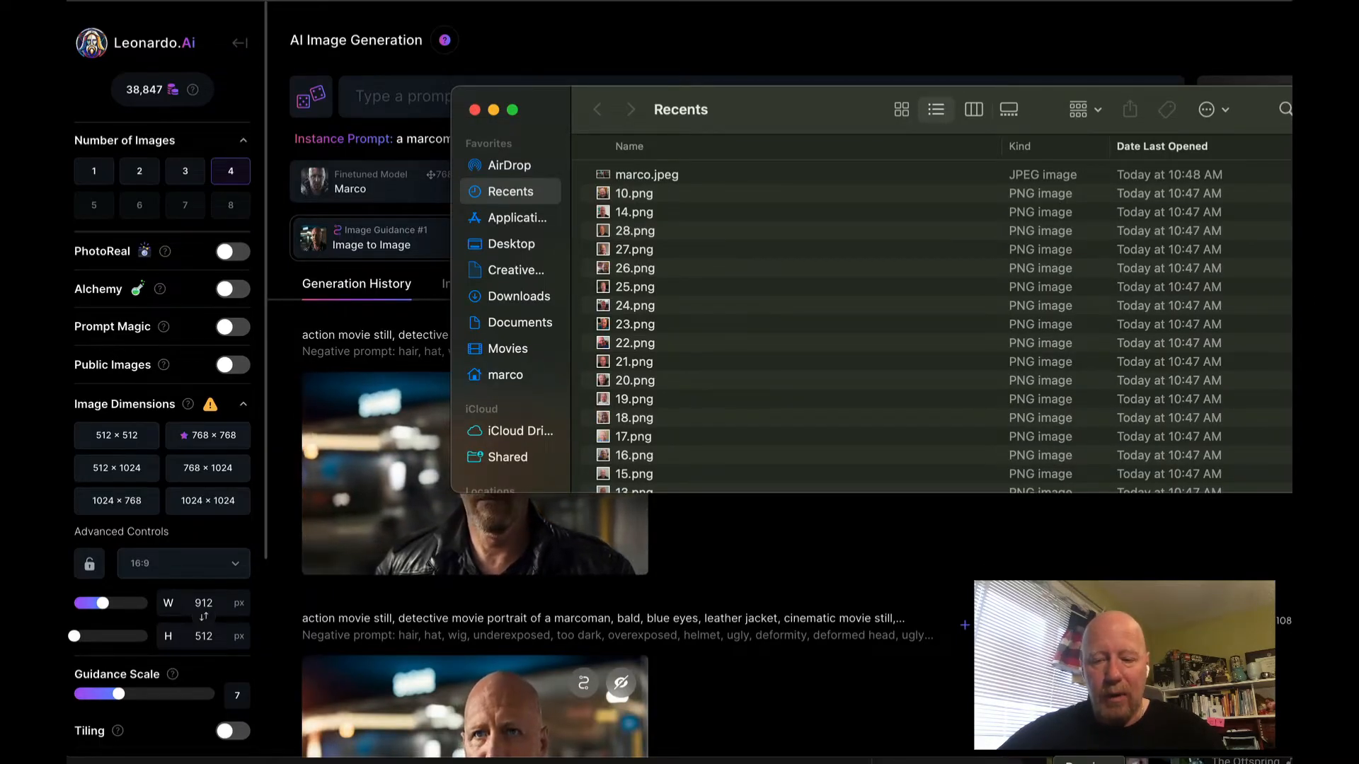
# - Examine the selfie images one after another in the image viewer, from 1.png through 27.png, to check angles, expressions and lighting
pyautogui.click(1088, 763)
pyautogui.scroll(1, 626, 76)
pyautogui.scroll(15, 623, 106)
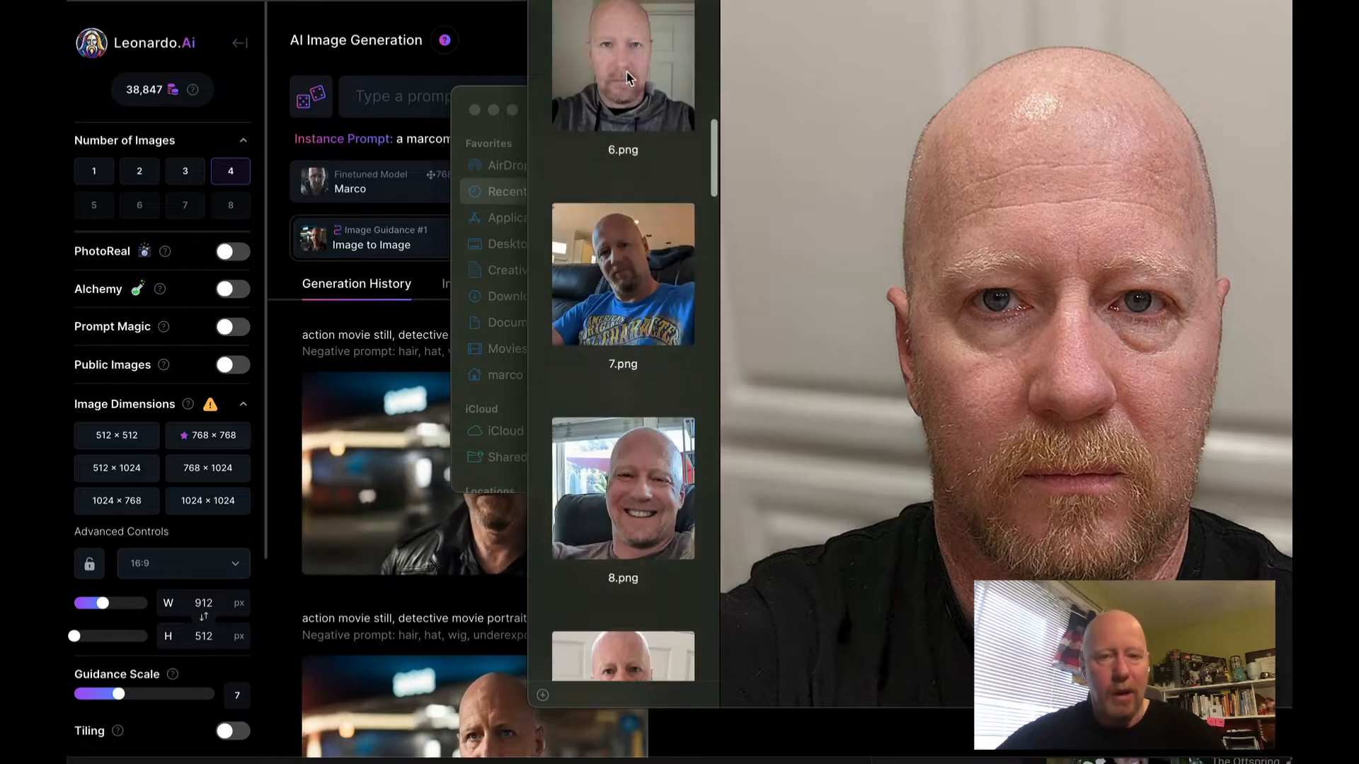
pyautogui.click(613, 131)
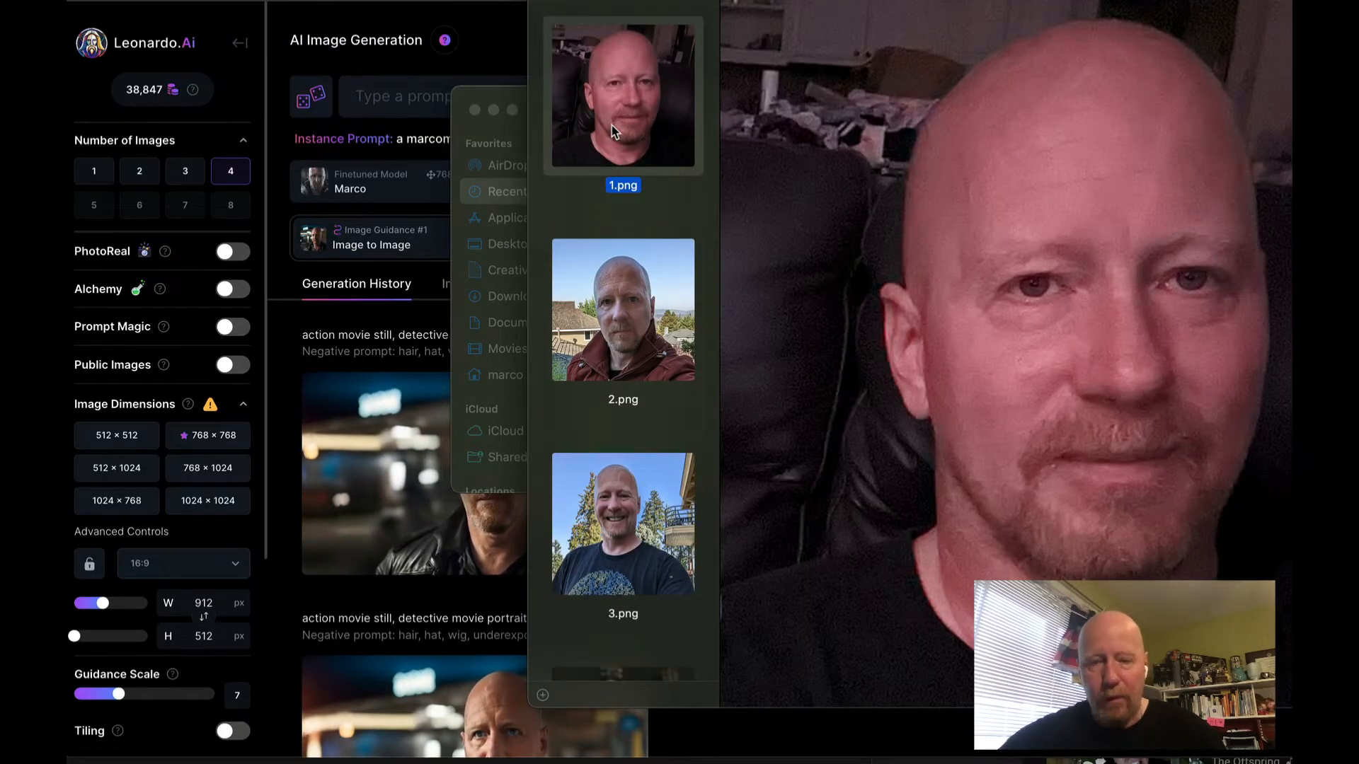
pyautogui.press('Down')
pyautogui.press('Down')
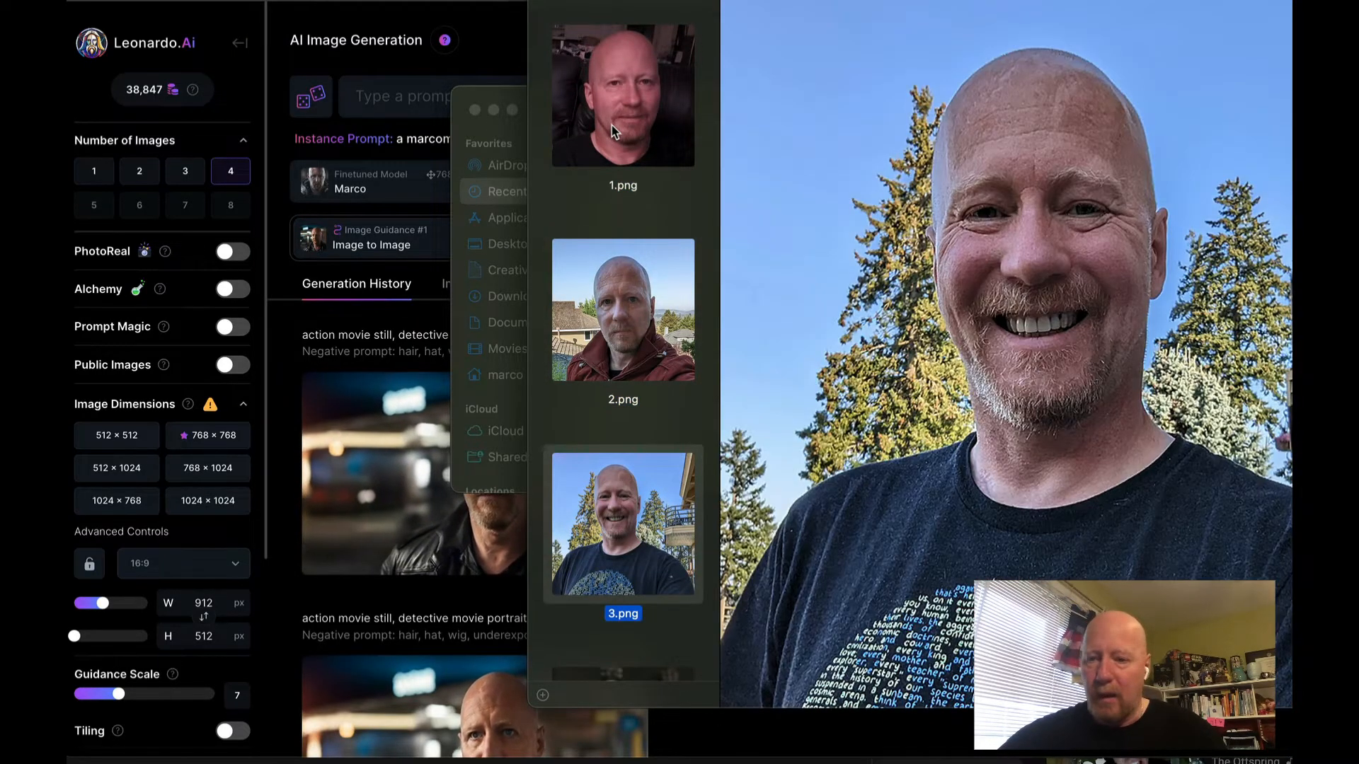
pyautogui.press('Down')
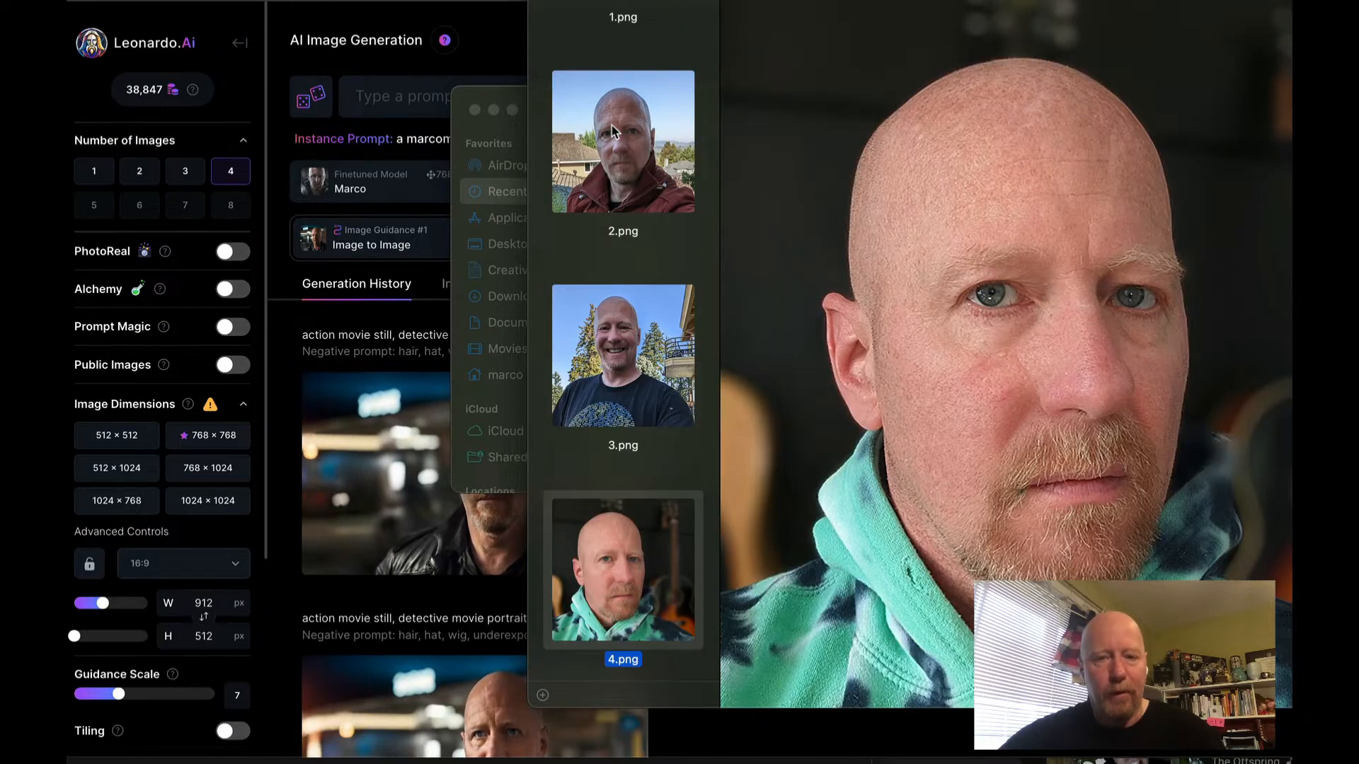
pyautogui.press('Down')
pyautogui.press('Down')
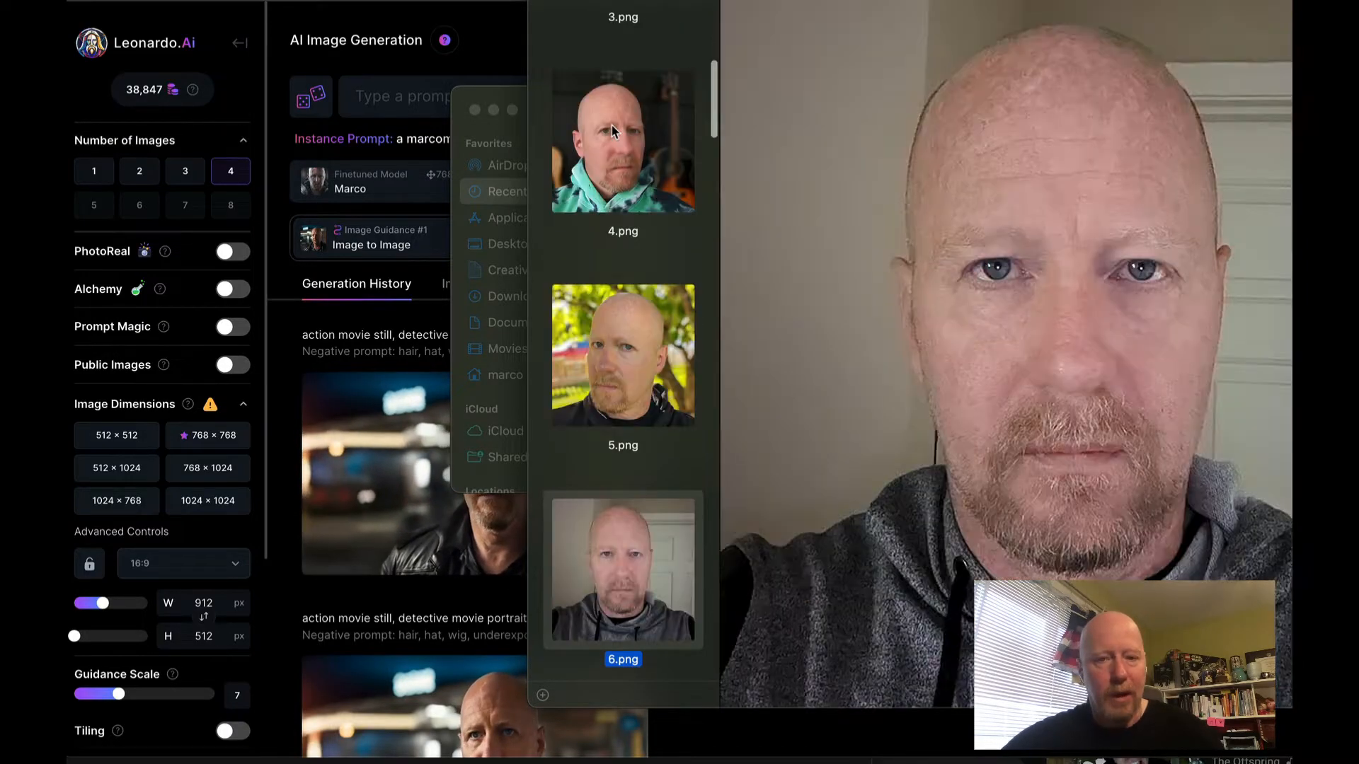
pyautogui.press('Down')
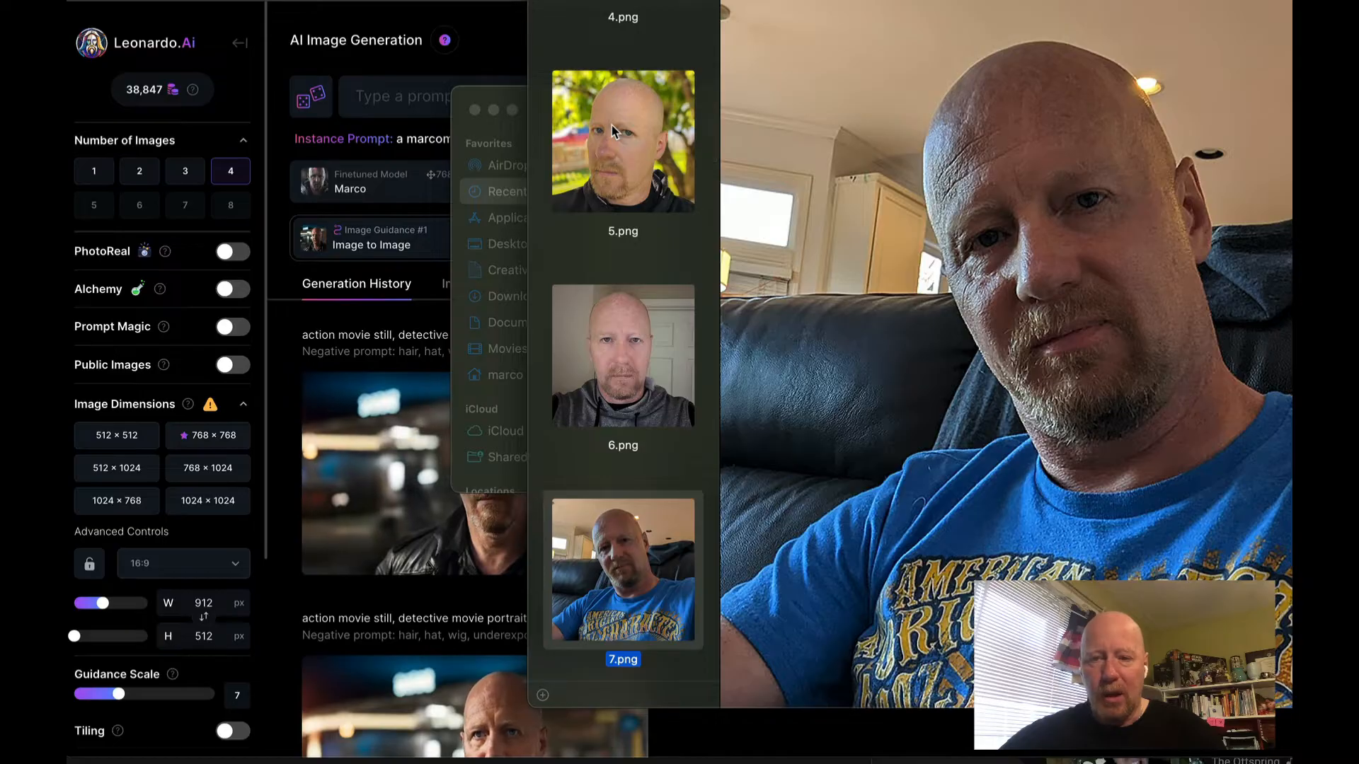
pyautogui.press('Down')
pyautogui.press('Down')
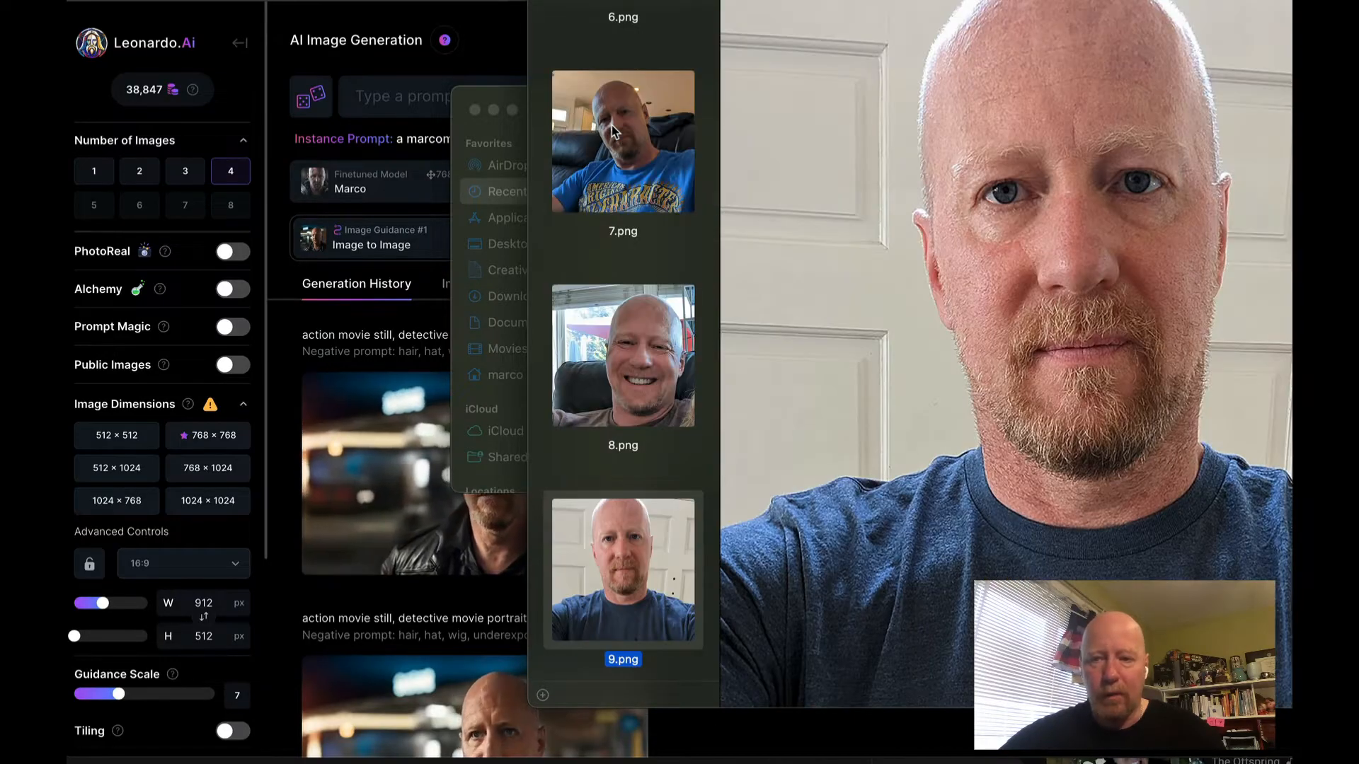
pyautogui.press('Down')
pyautogui.press('Down')
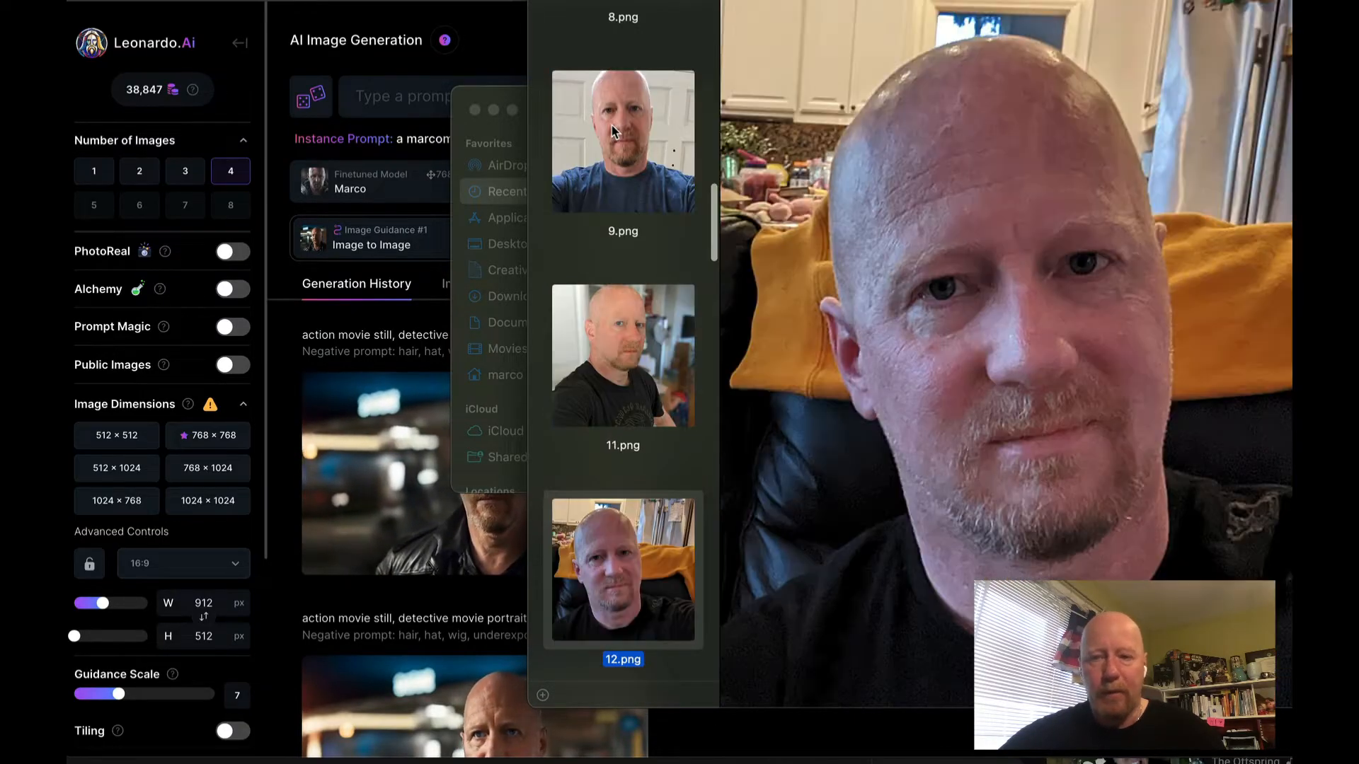
pyautogui.press('Down')
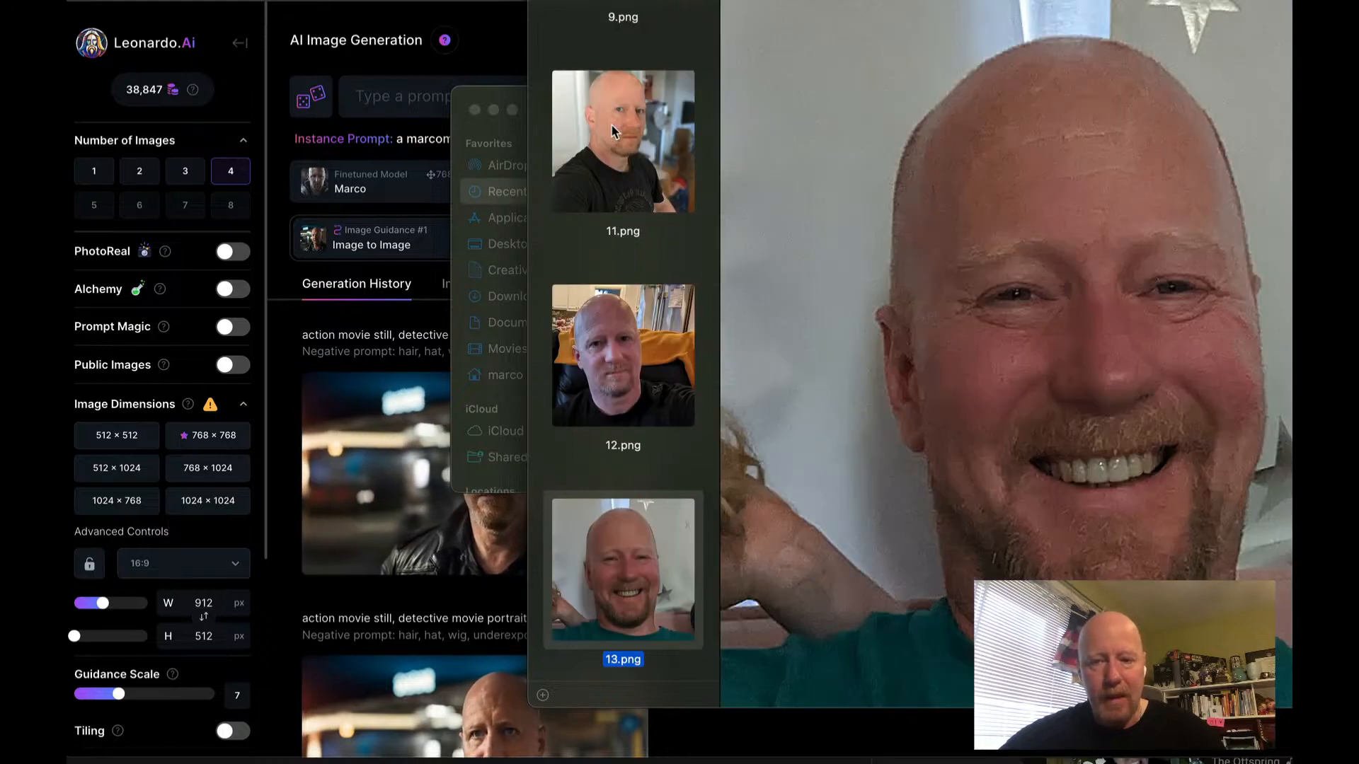
pyautogui.press('Down')
pyautogui.press('Down')
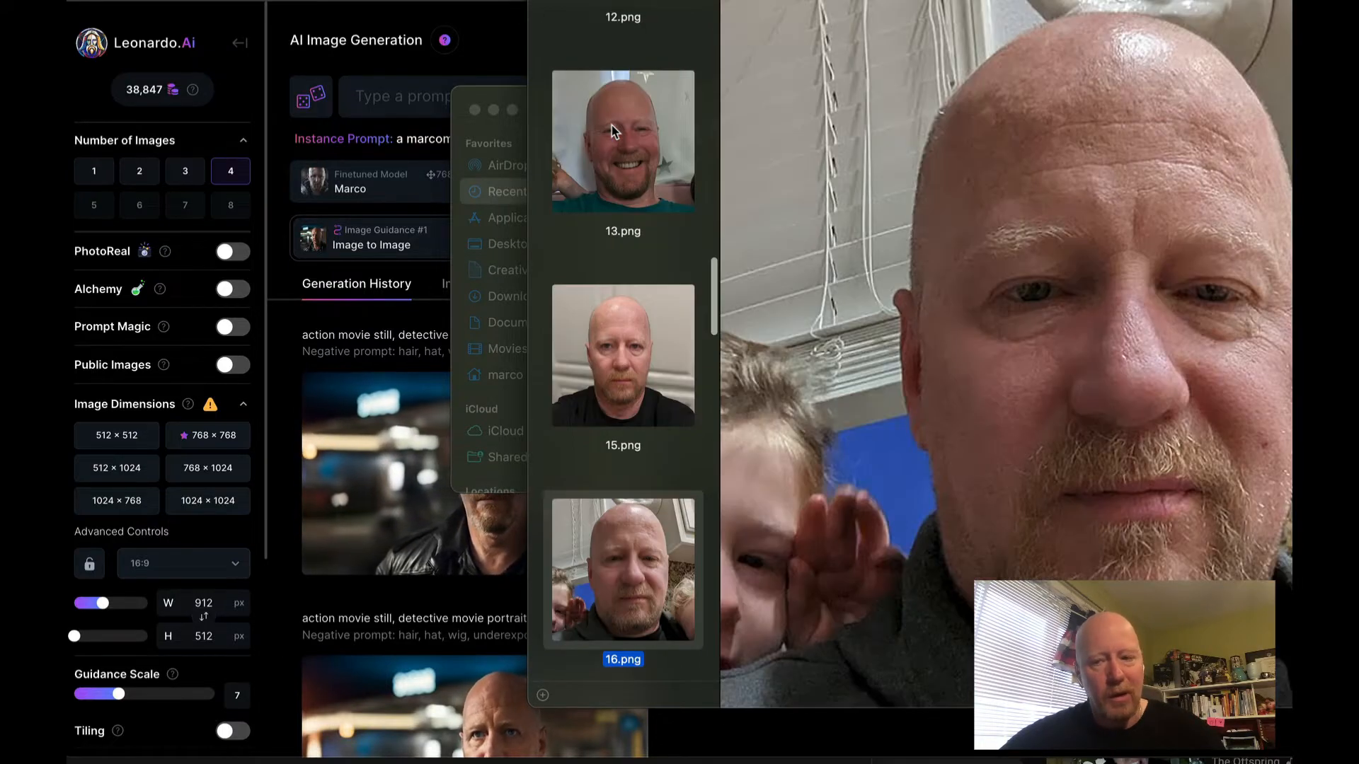
pyautogui.press('Down')
pyautogui.press('Down')
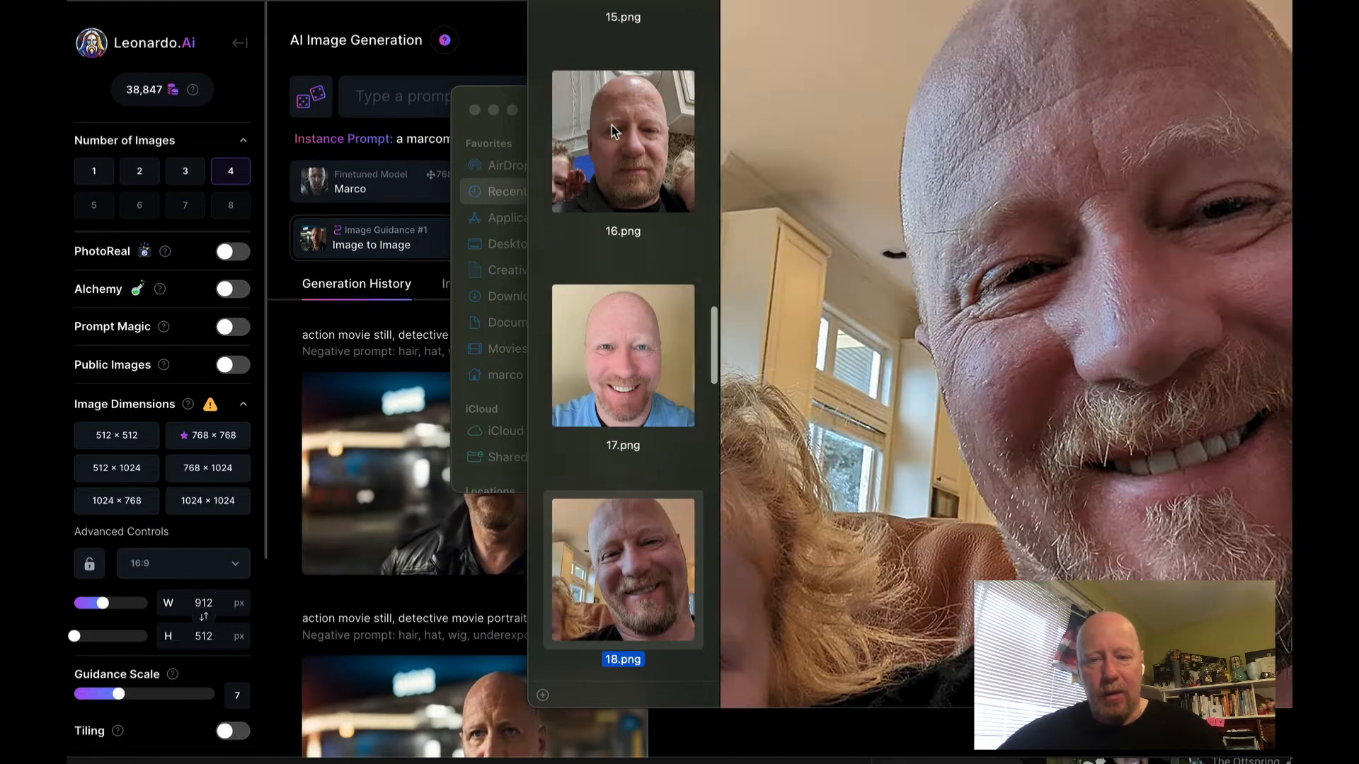
pyautogui.press('Down')
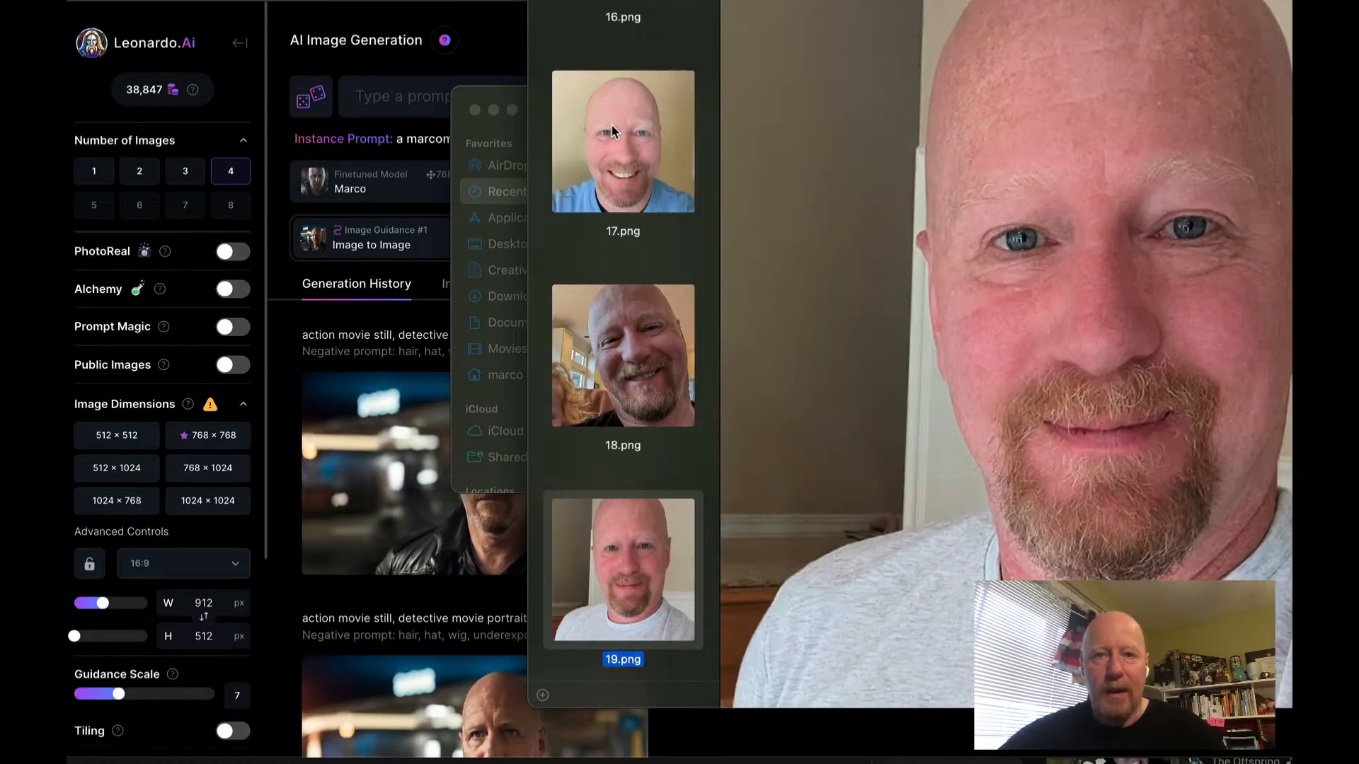
pyautogui.press('Down')
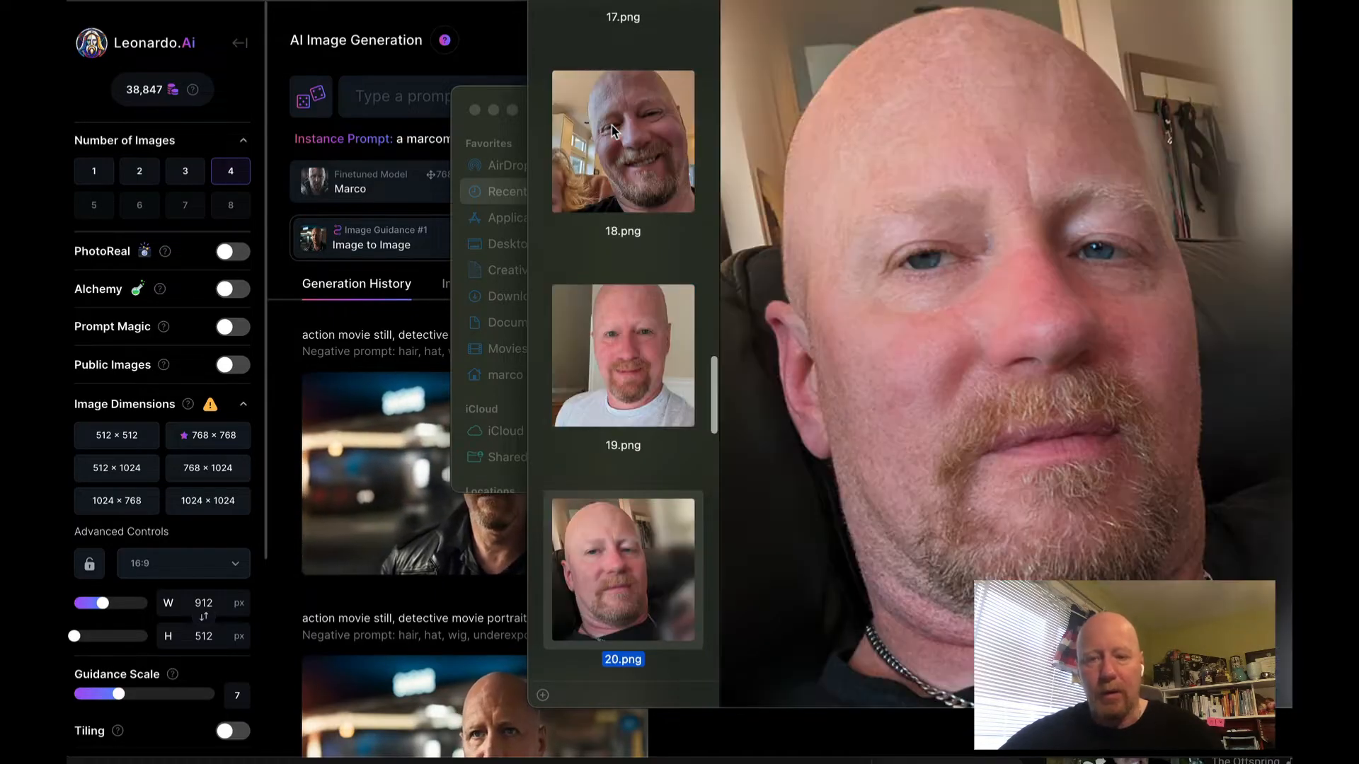
pyautogui.press('Down')
pyautogui.press('Down')
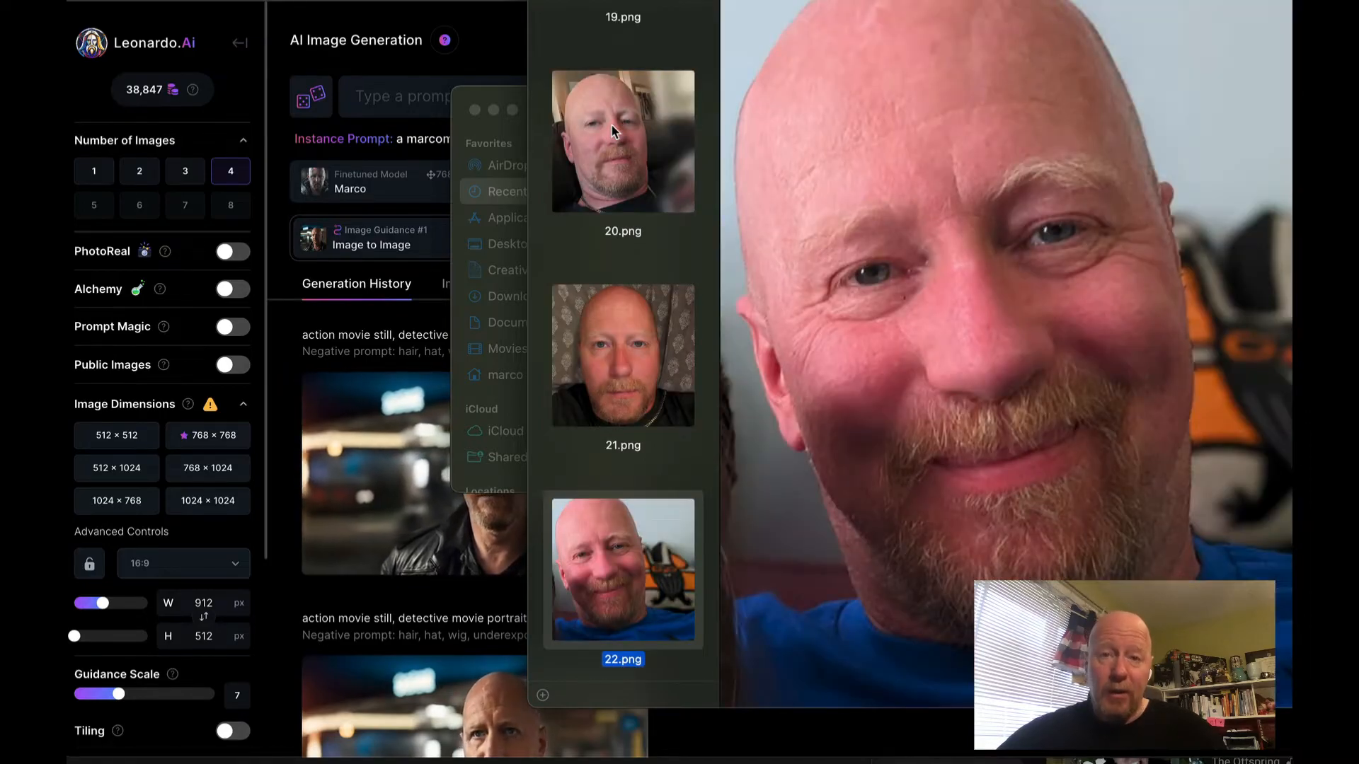
pyautogui.press('Down')
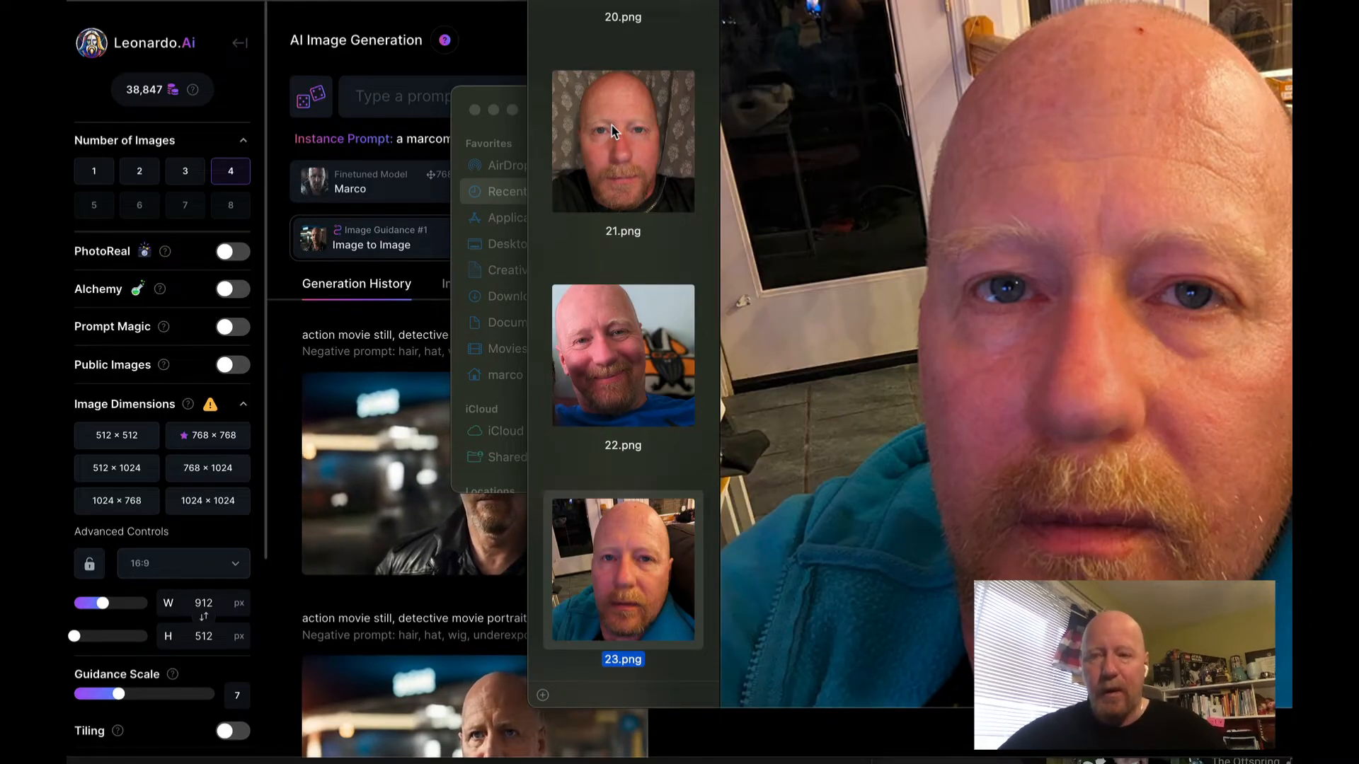
pyautogui.press('Down')
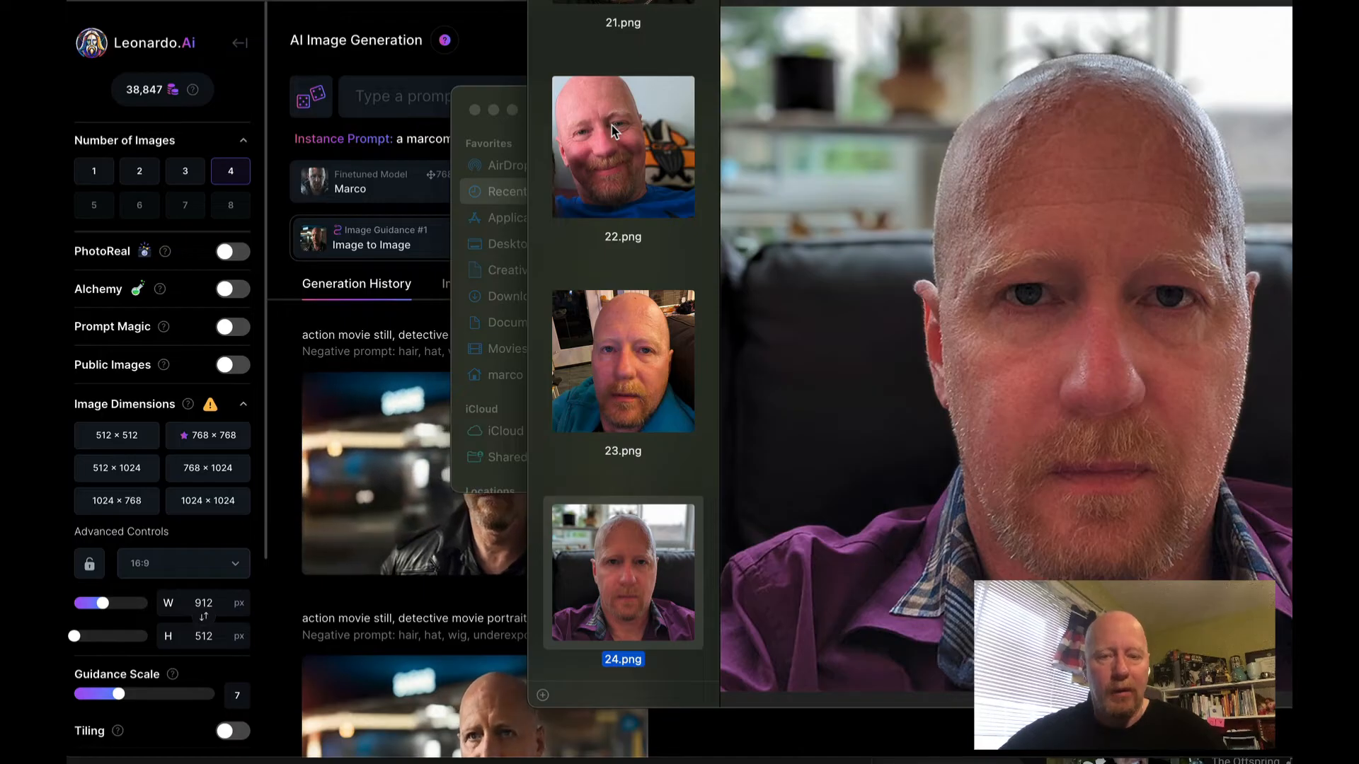
pyautogui.press('Down')
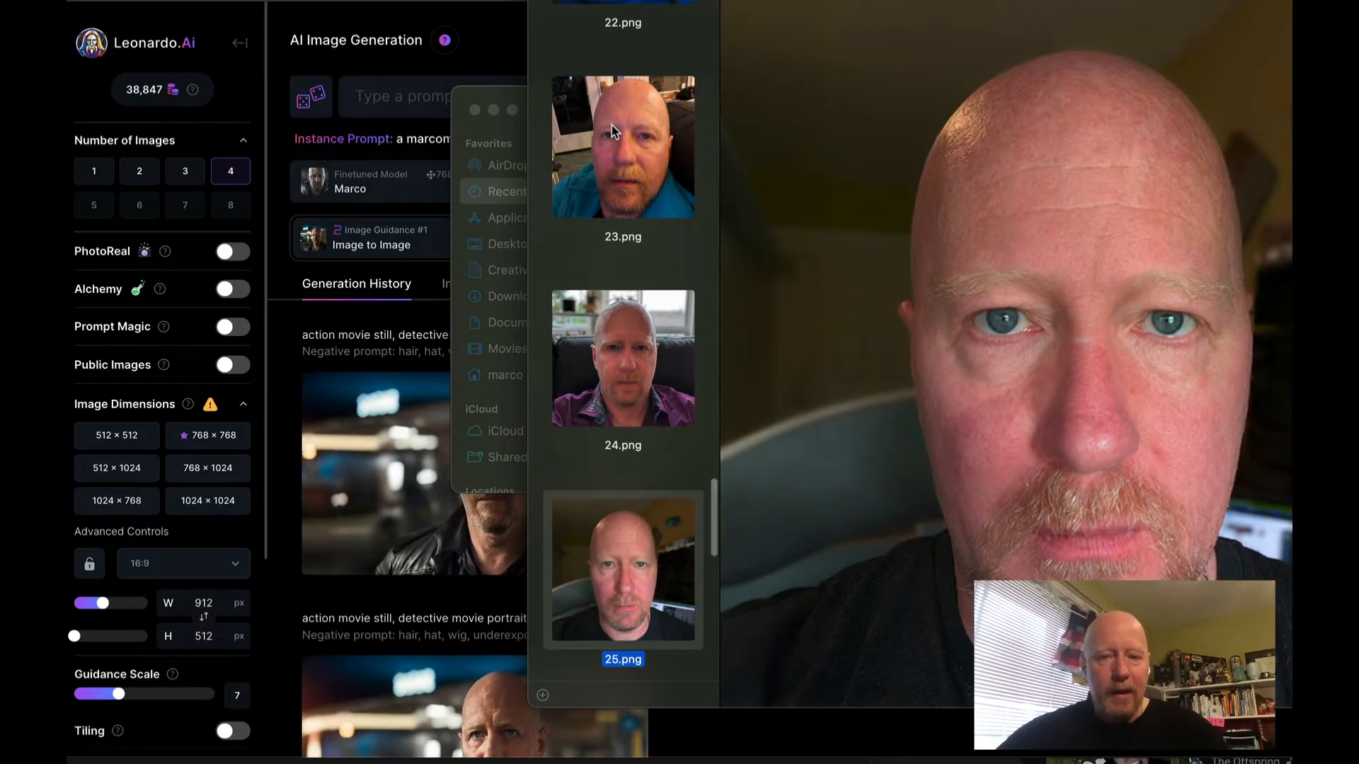
pyautogui.press('Down')
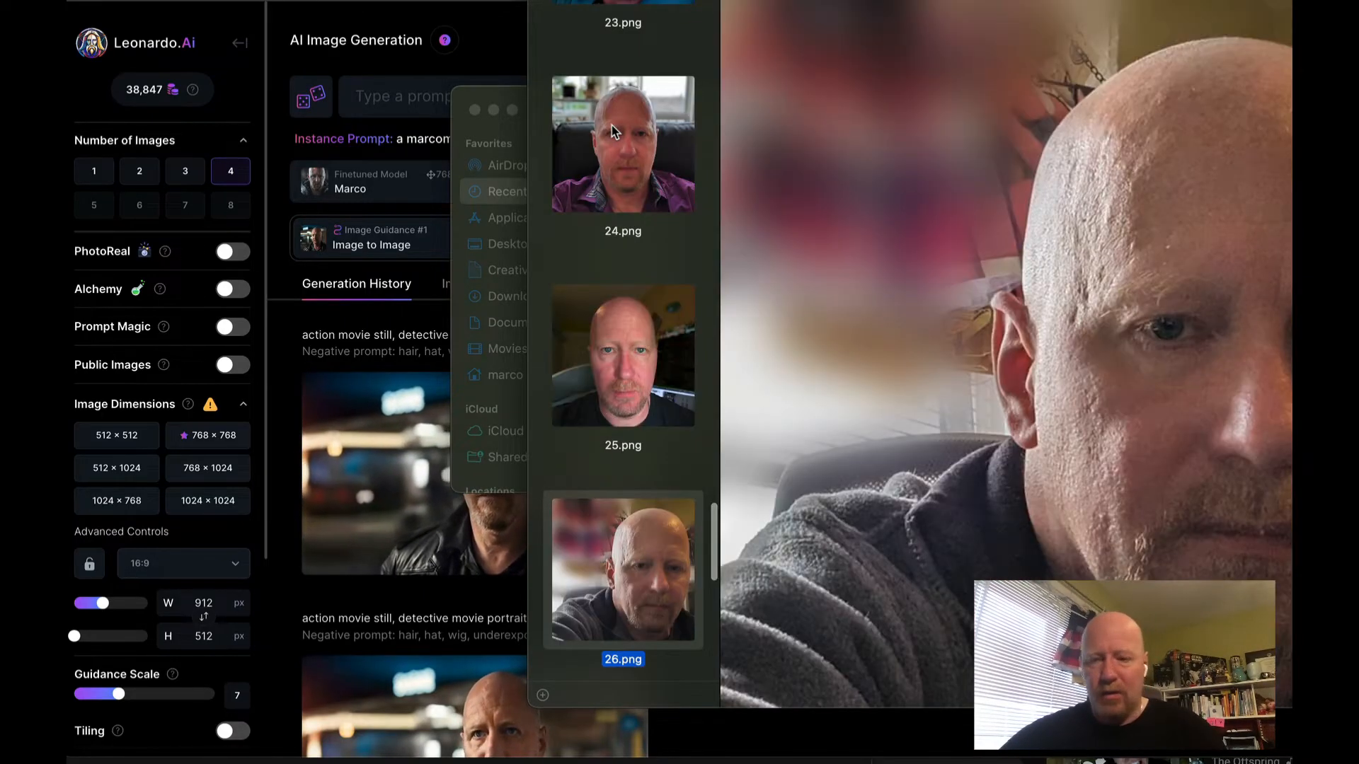
pyautogui.press('Down')
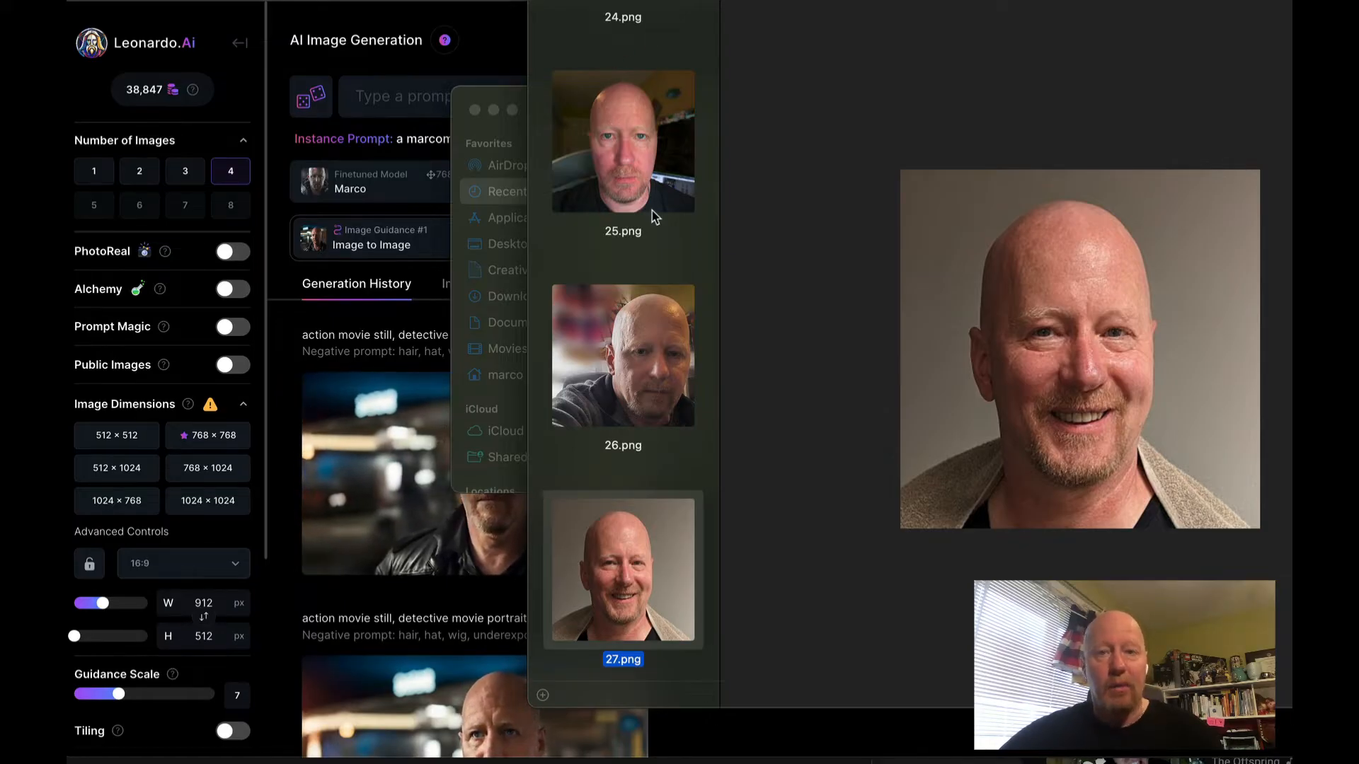
pyautogui.scroll(-5, 654, 296)
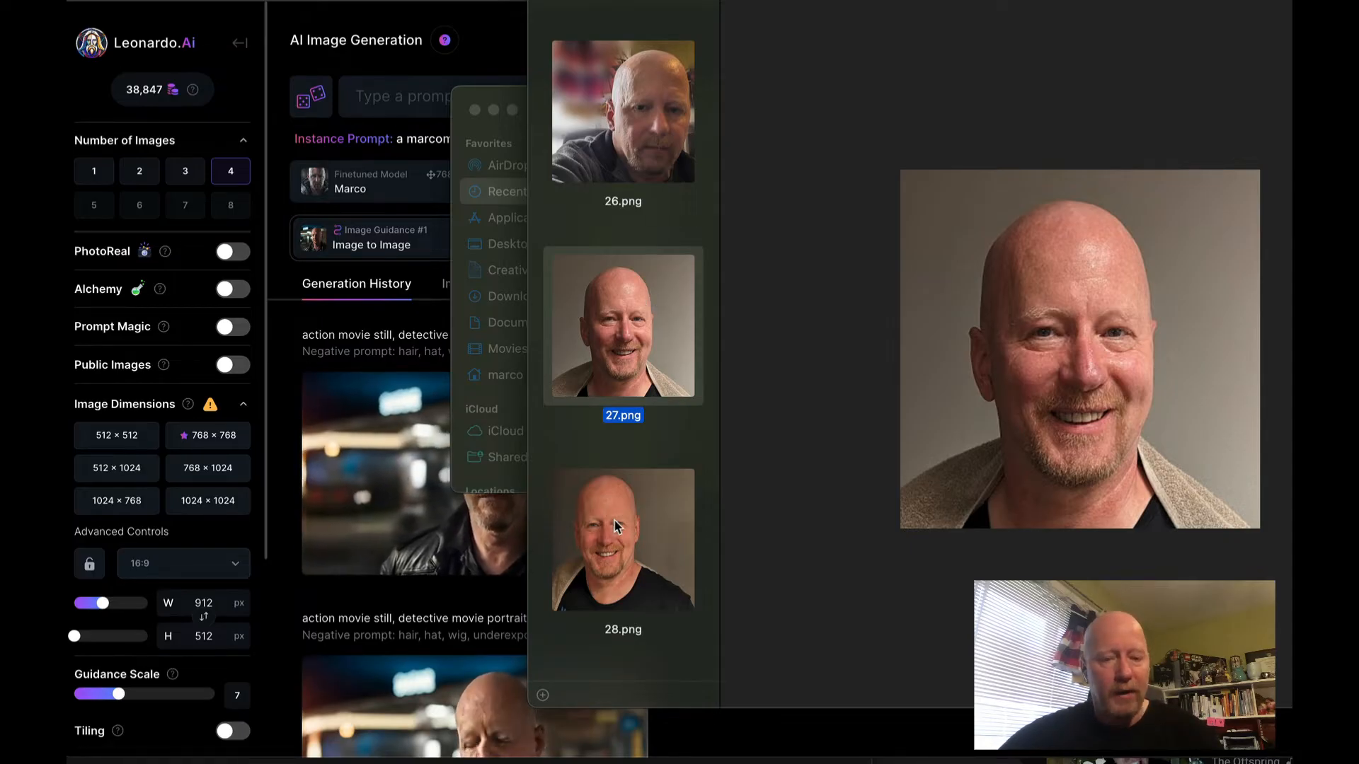
pyautogui.scroll(20, 615, 527)
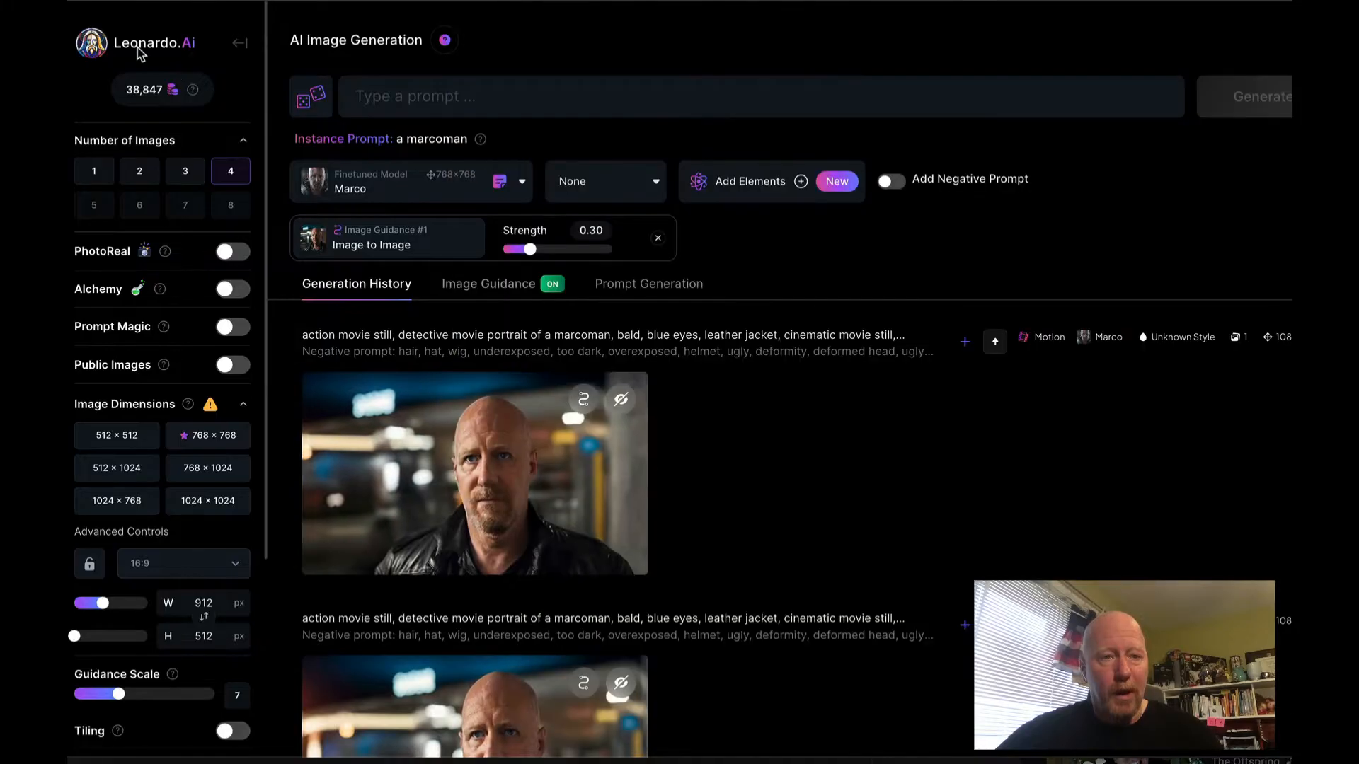
pyautogui.press('Escape')
# - Return to the home page and open the Training & Datasets section with the existing datasets
pyautogui.click(140, 47)
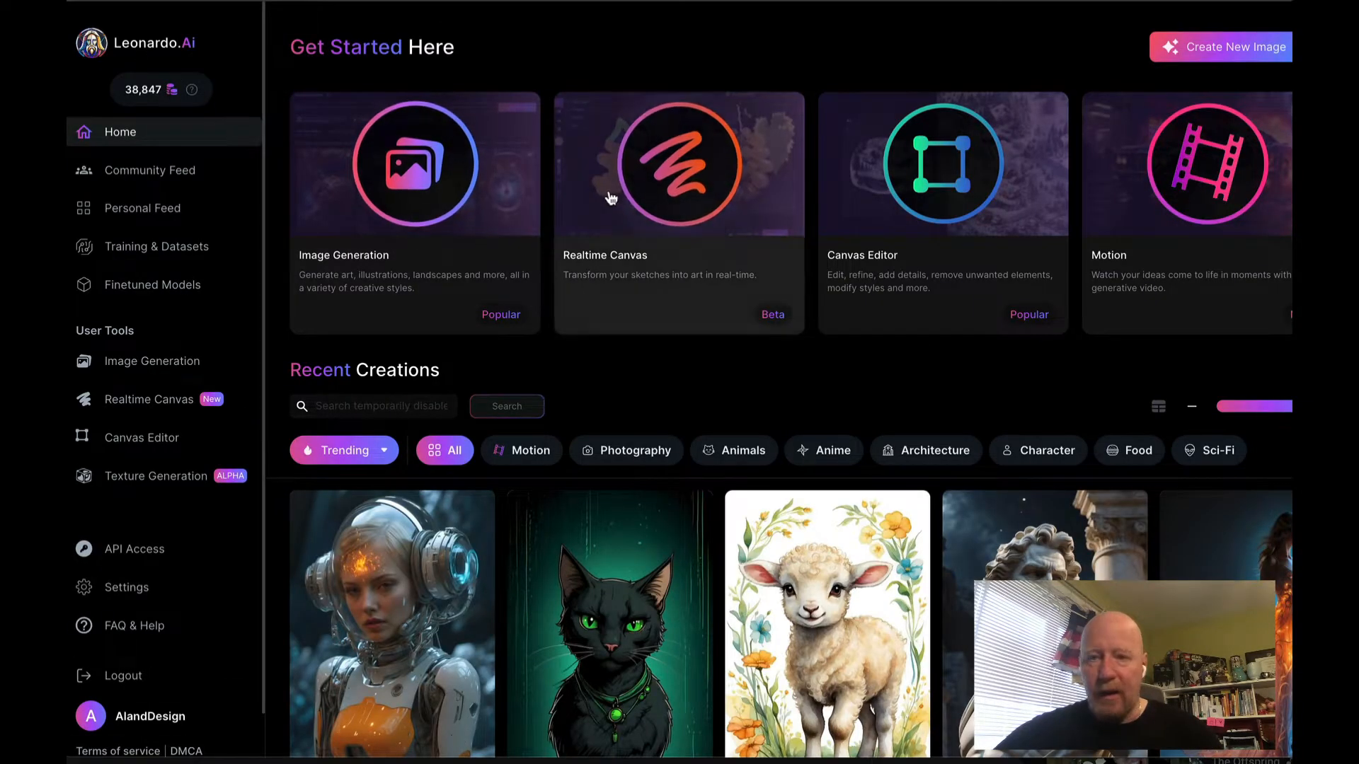
pyautogui.click(122, 251)
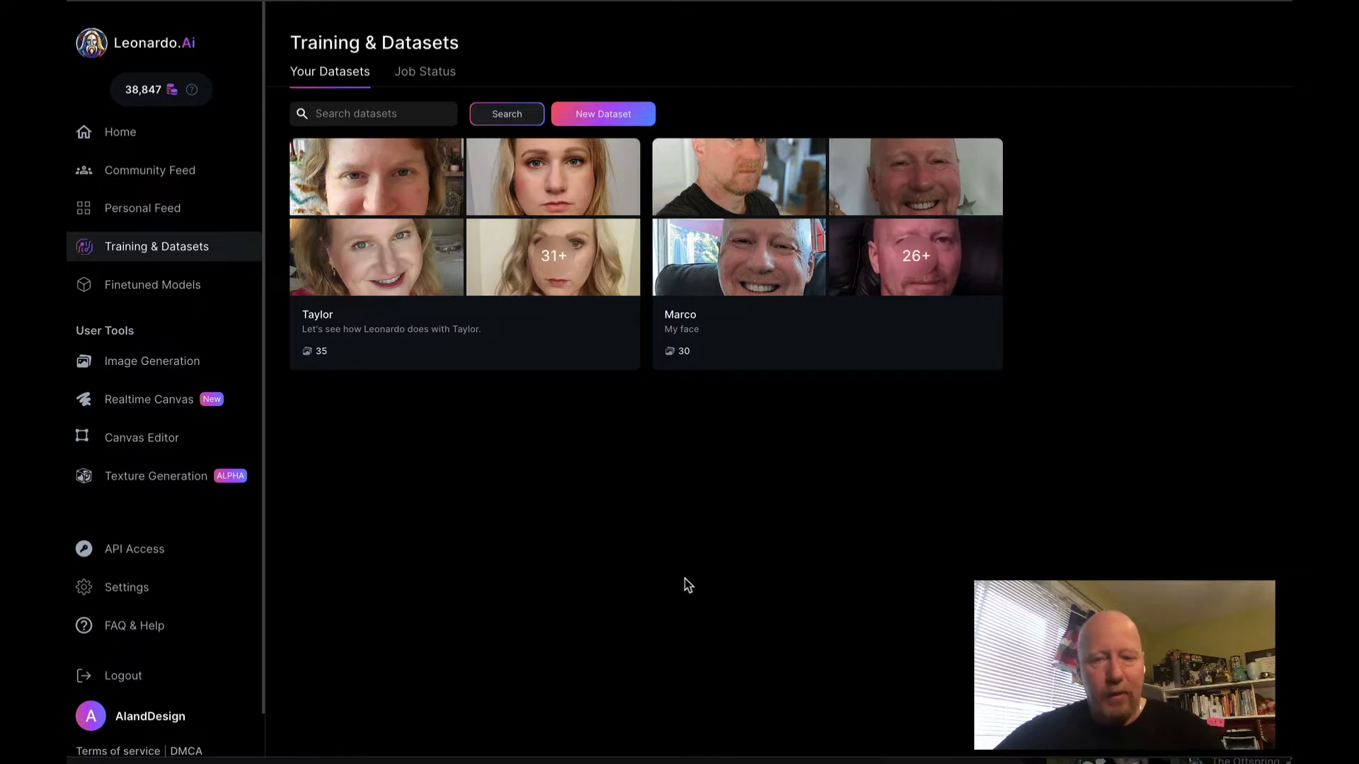
pyautogui.moveTo(841, 243)
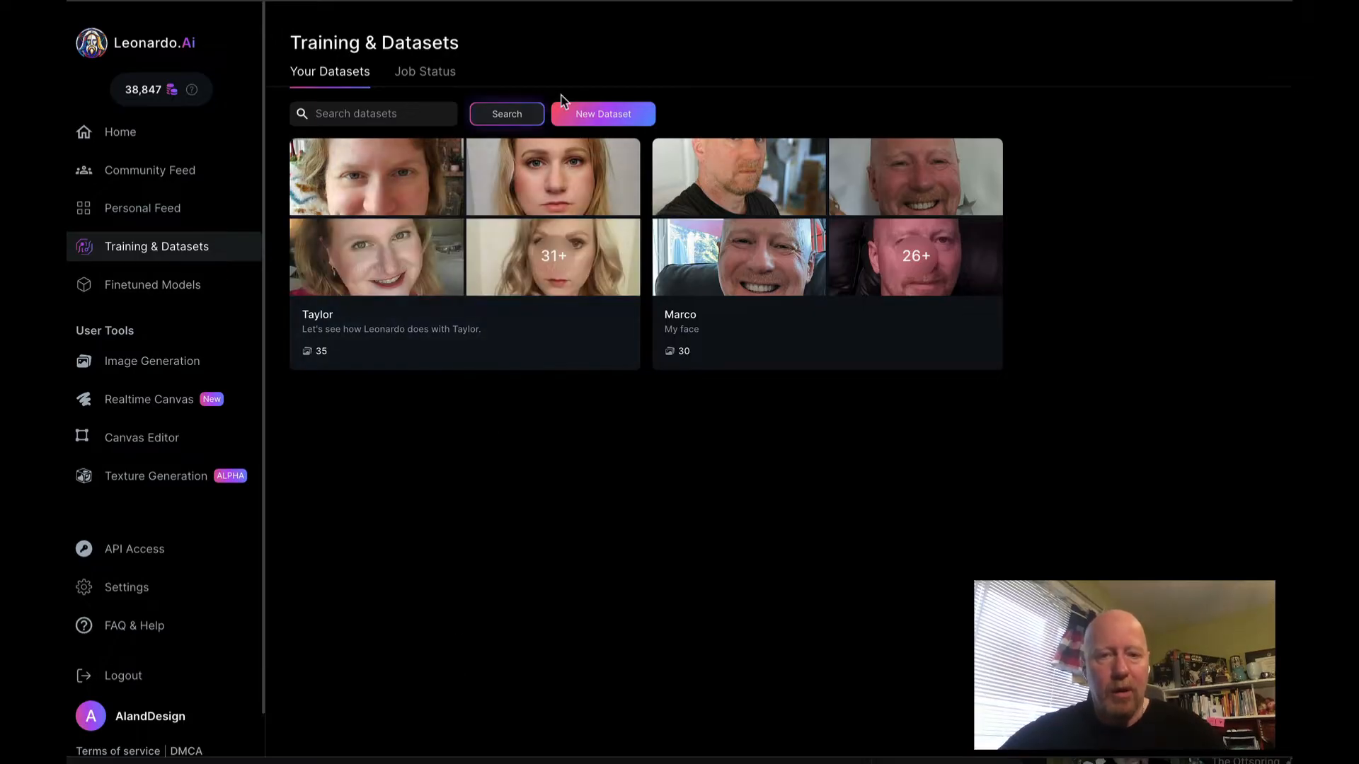
# - Create a new dataset named with the subject's first name plus 2, described as "Another model of my handsome mug"
pyautogui.click(603, 116)
pyautogui.click(606, 142)
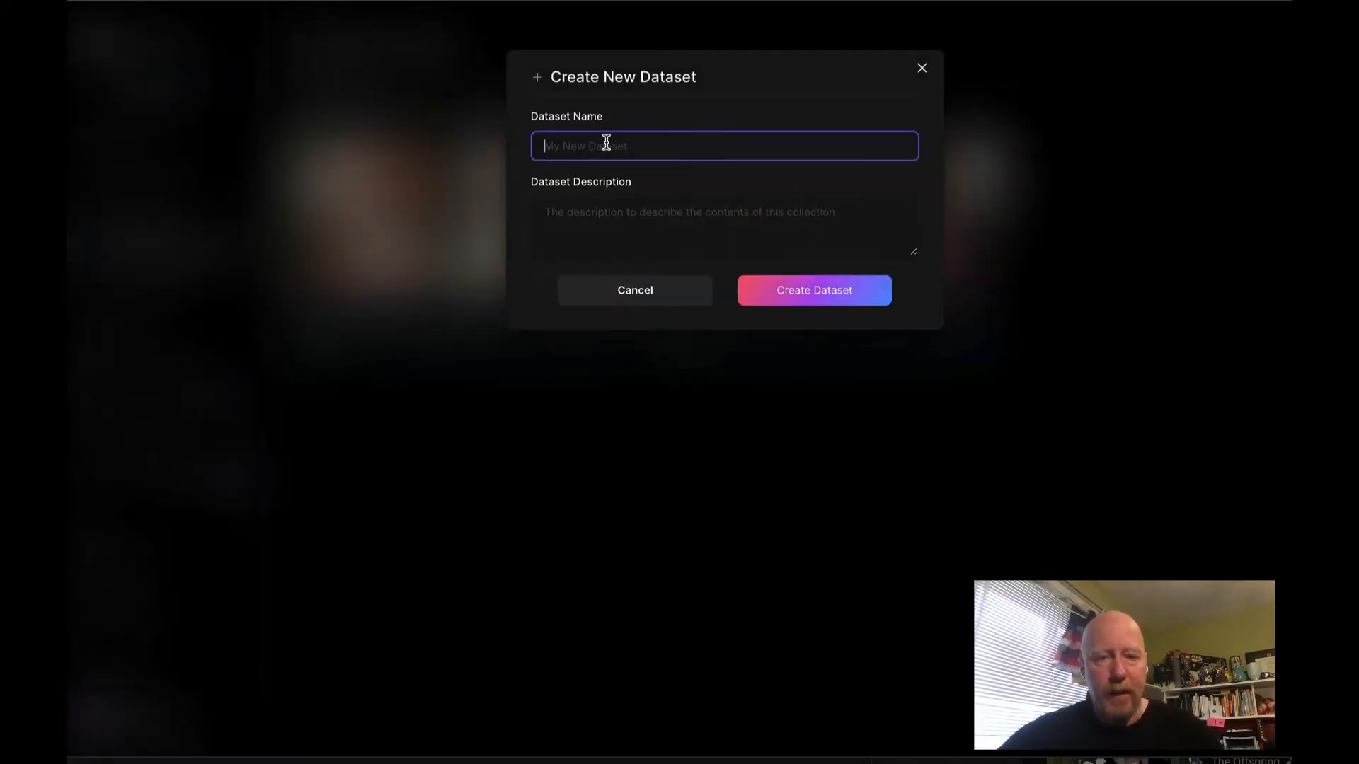
pyautogui.write('Marco 2')
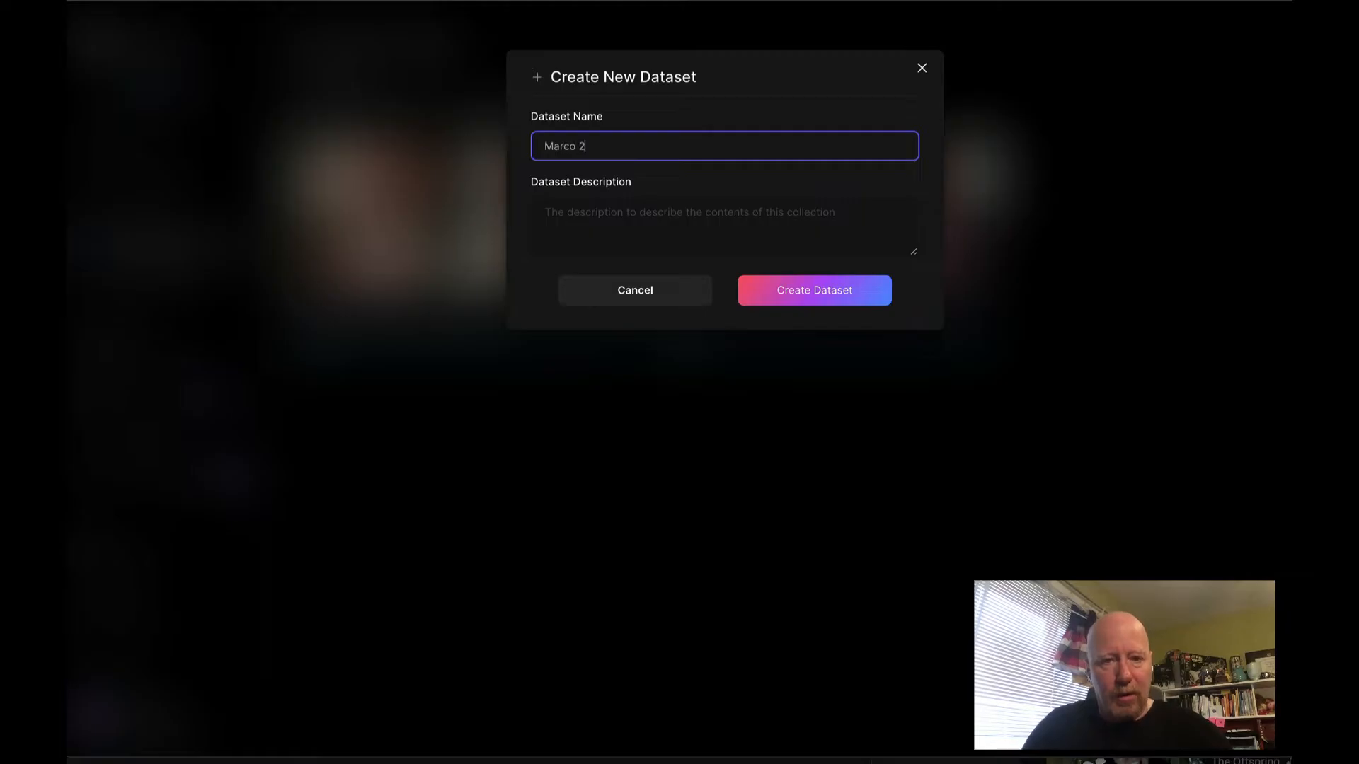
pyautogui.click(667, 212)
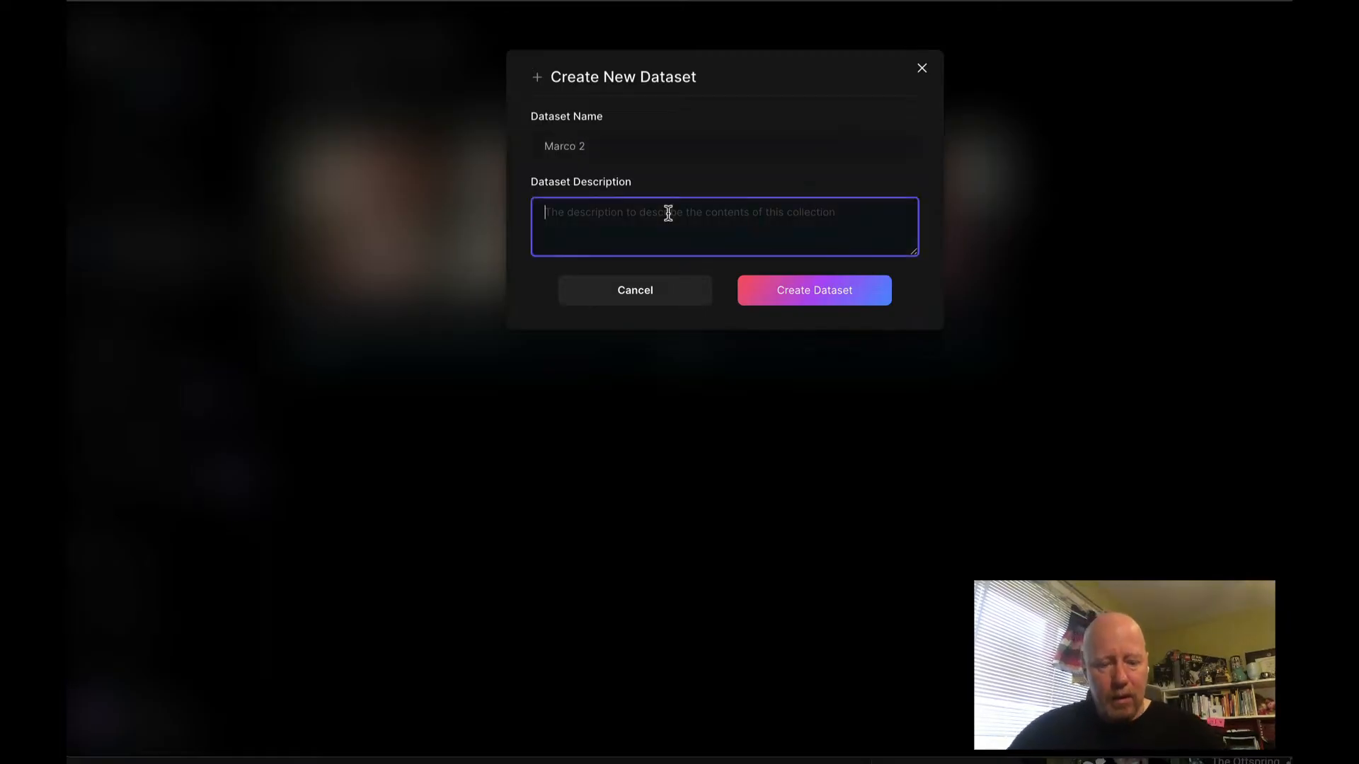
pyautogui.write('Another ')
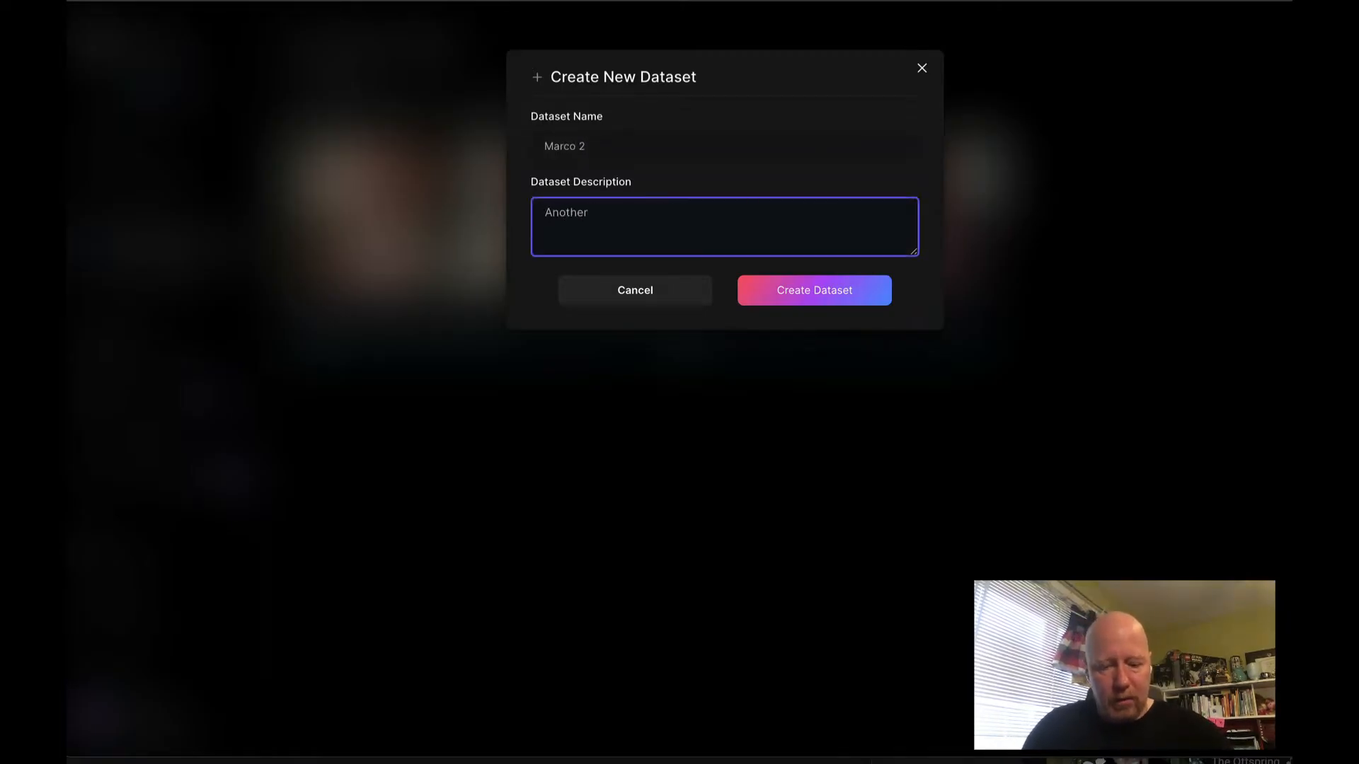
pyautogui.write('model of my h')
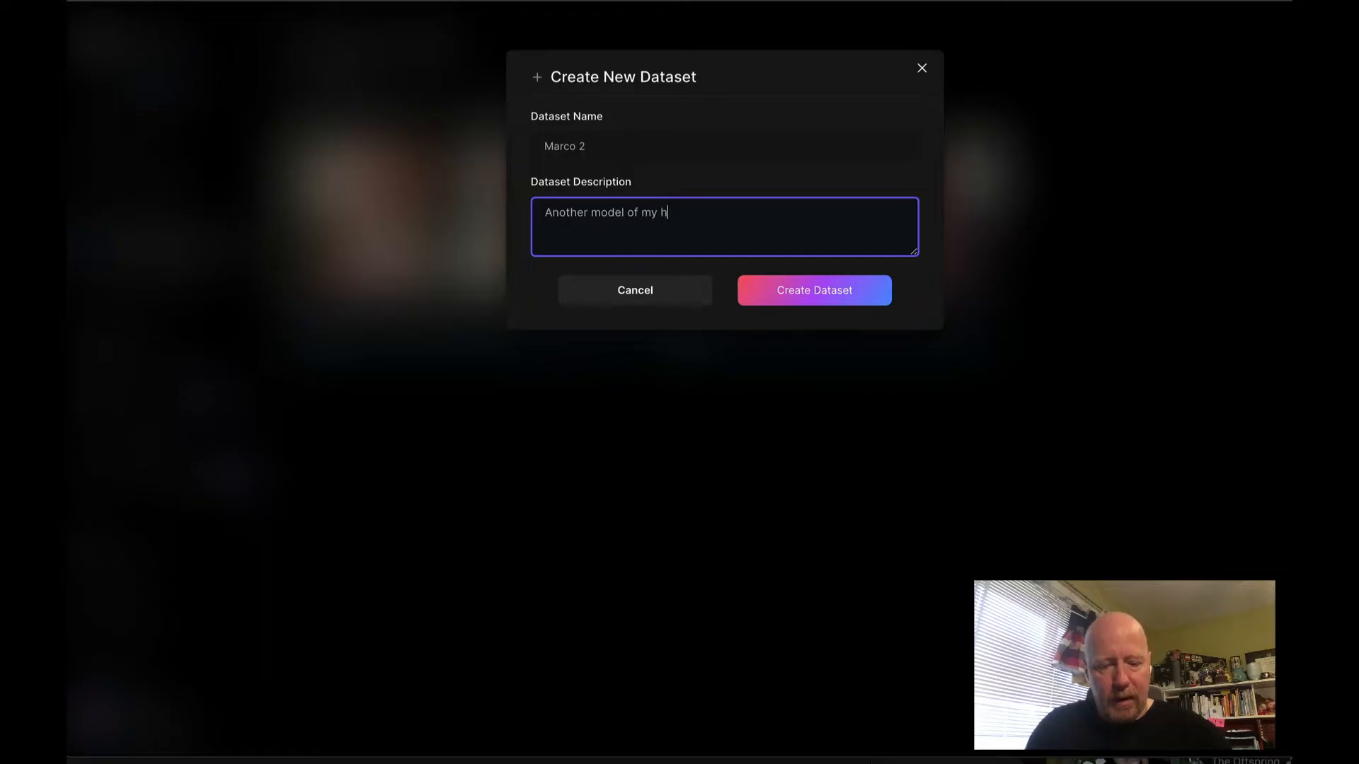
pyautogui.write('andsome mug')
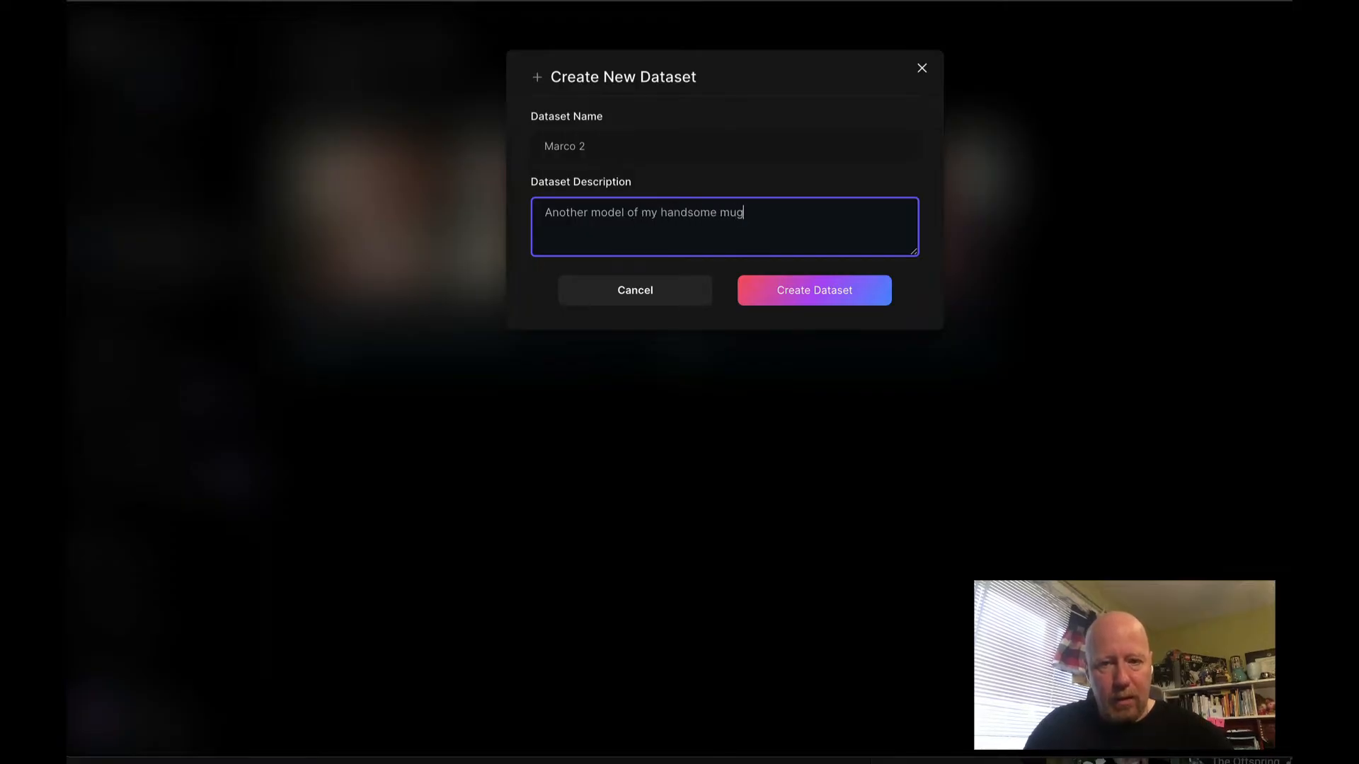
pyautogui.click(815, 297)
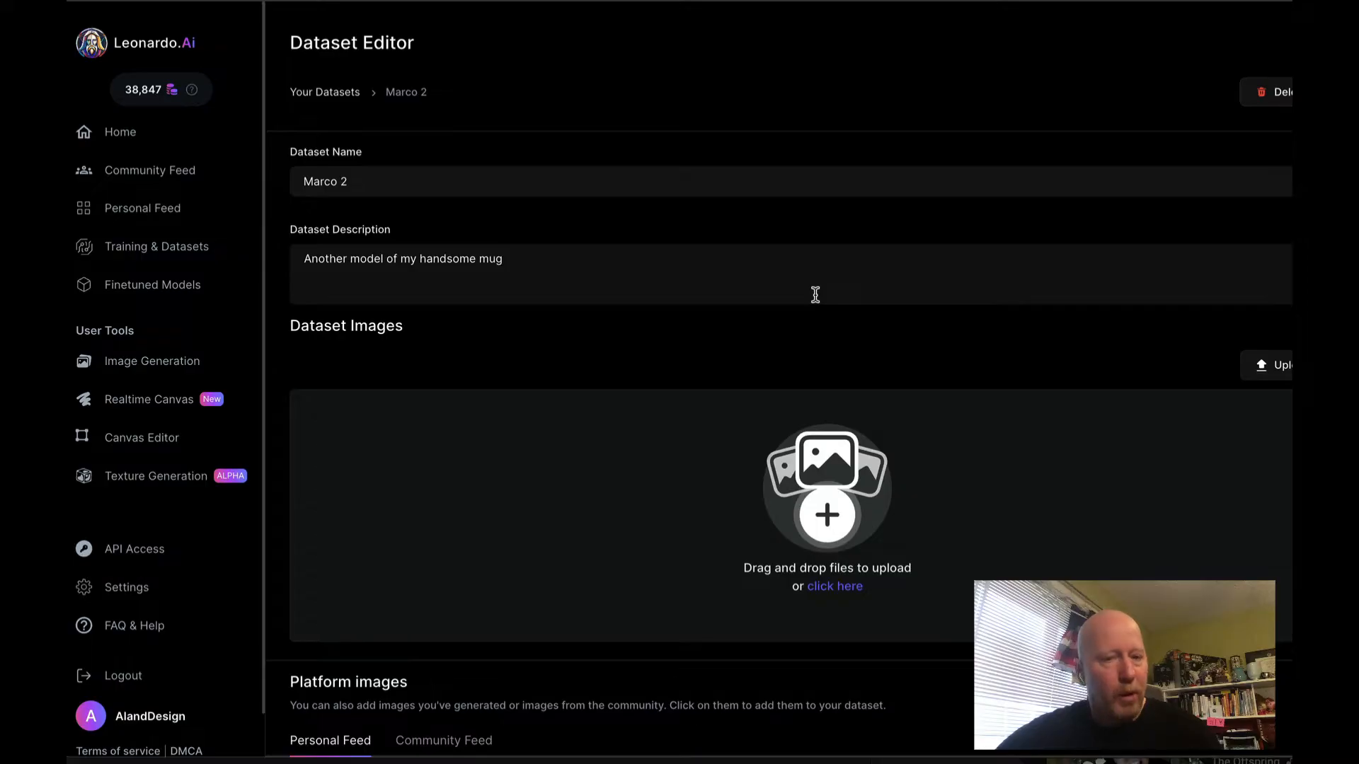
# - Upload all the selfies, 1.png through 28.png, from the selfies folder inside selfies-demo on the Desktop to the dataset
pyautogui.scroll(-1, 831, 419)
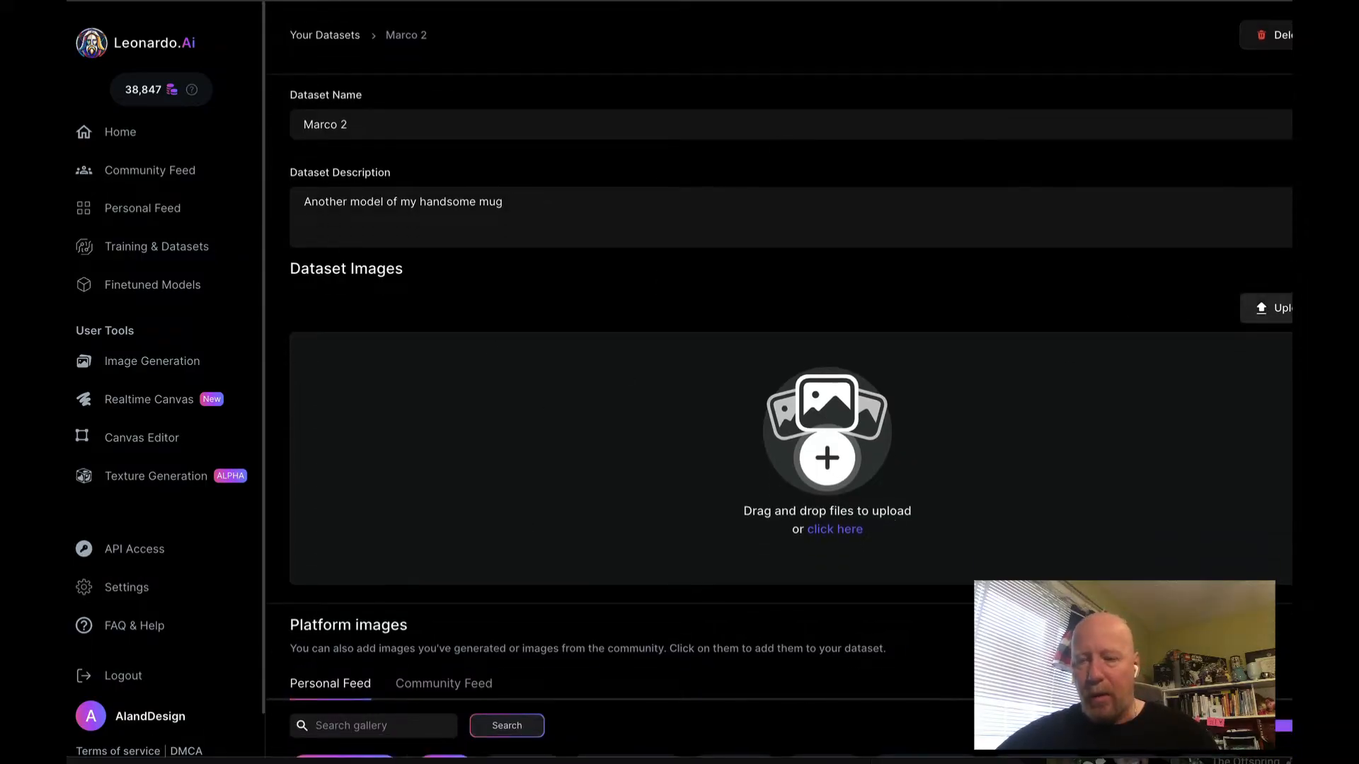
pyautogui.click(1267, 308)
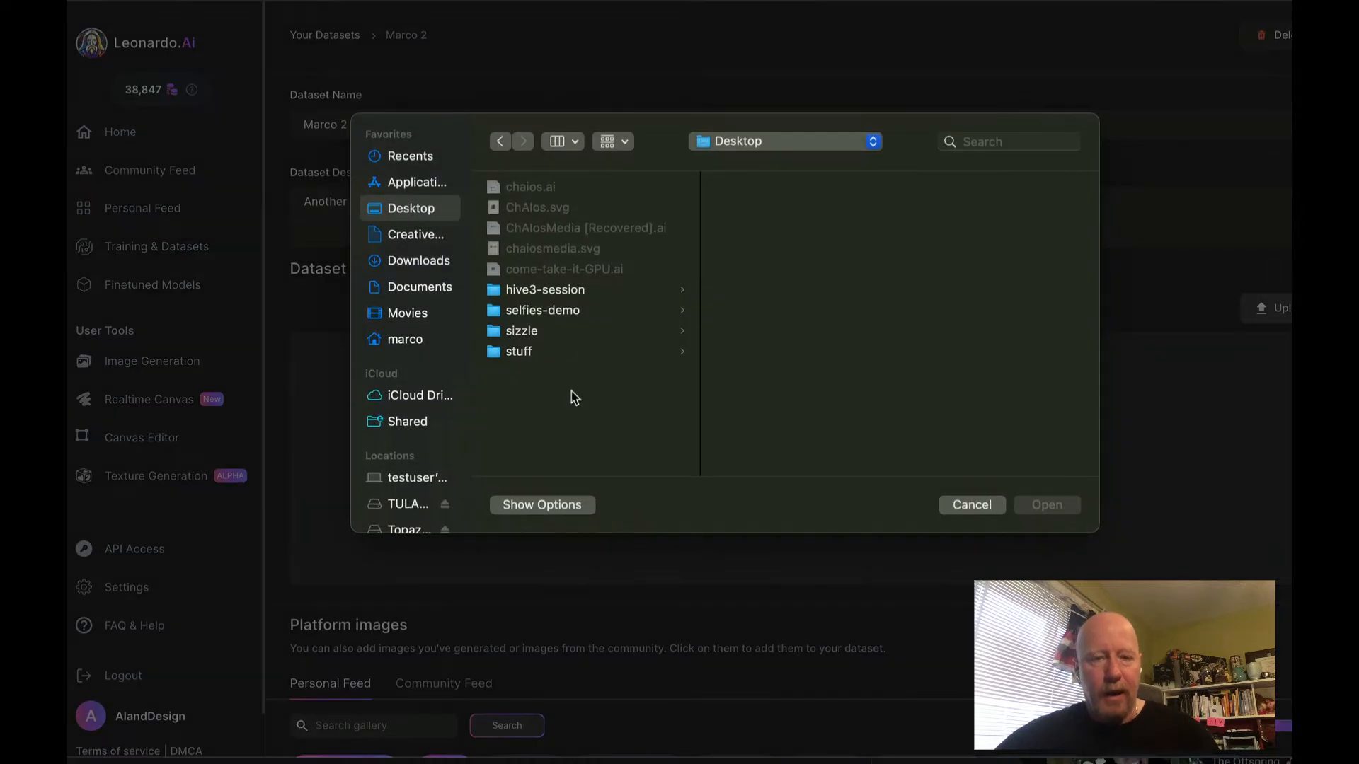
pyautogui.click(564, 310)
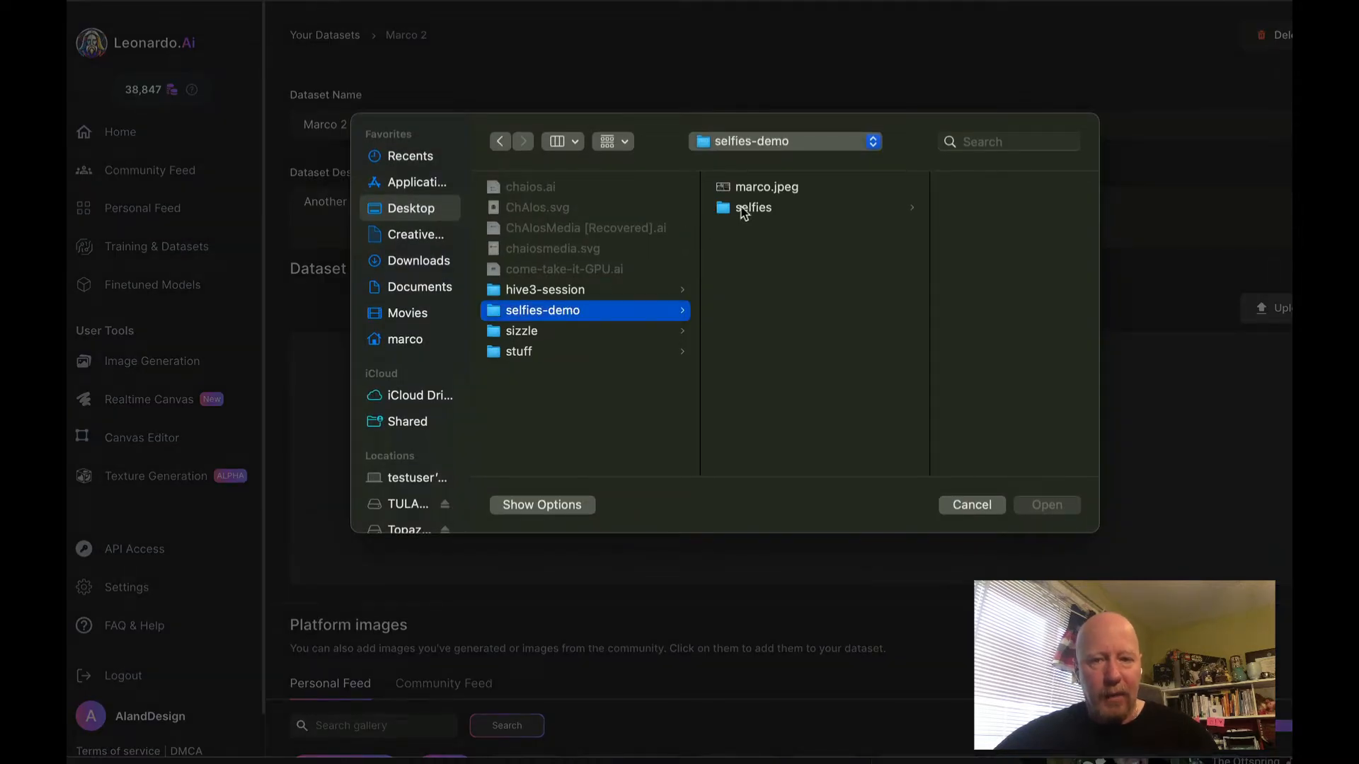
pyautogui.click(740, 208)
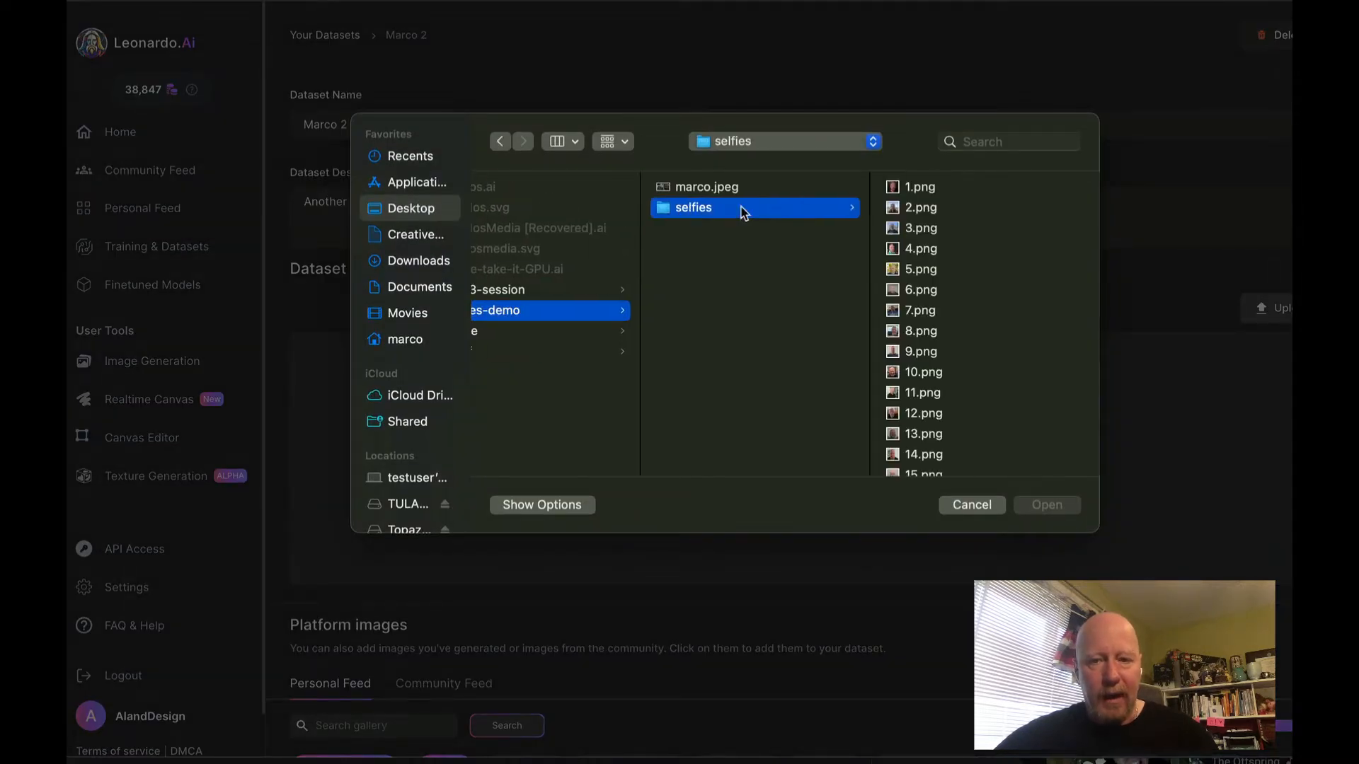
pyautogui.click(914, 192)
pyautogui.scroll(-2, 916, 301)
pyautogui.scroll(-5, 776, 352)
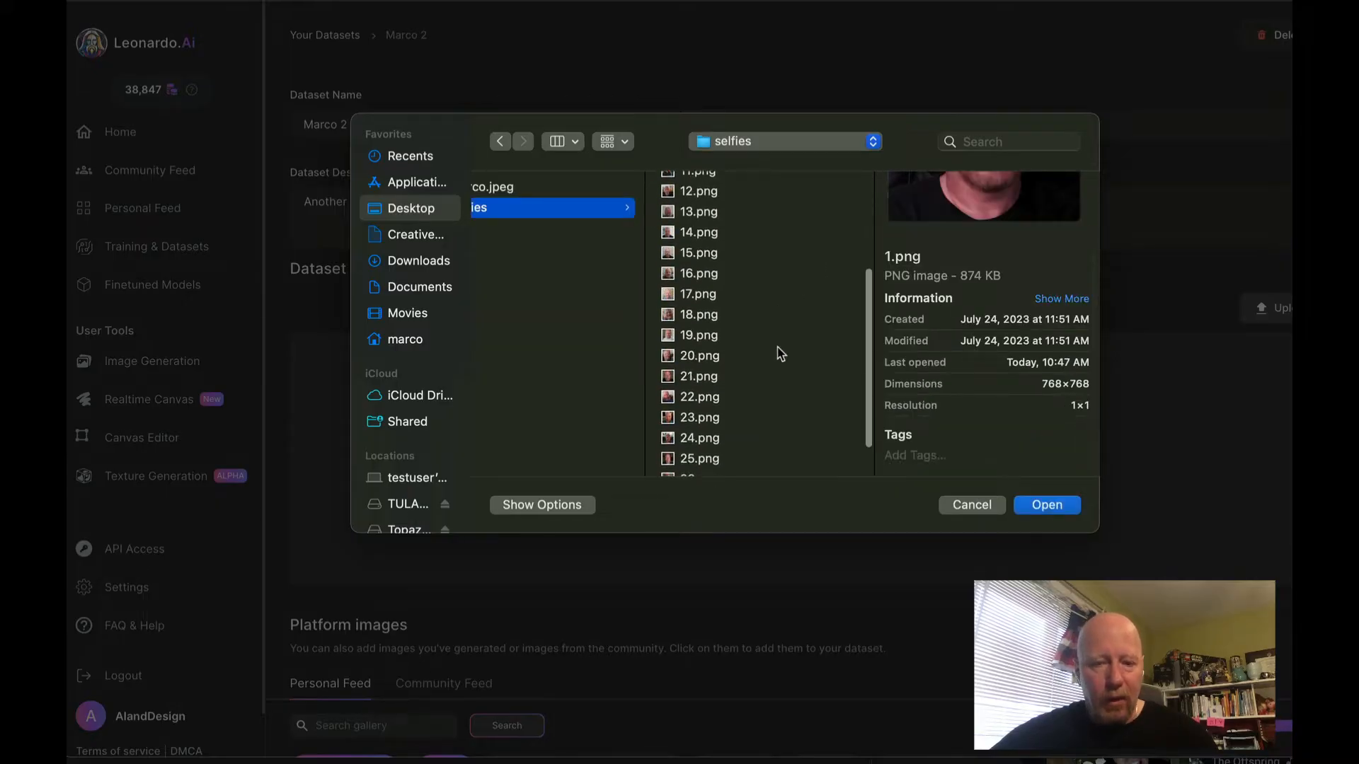
pyautogui.keyDown('shift'); pyautogui.click(691, 456); pyautogui.keyUp('shift')
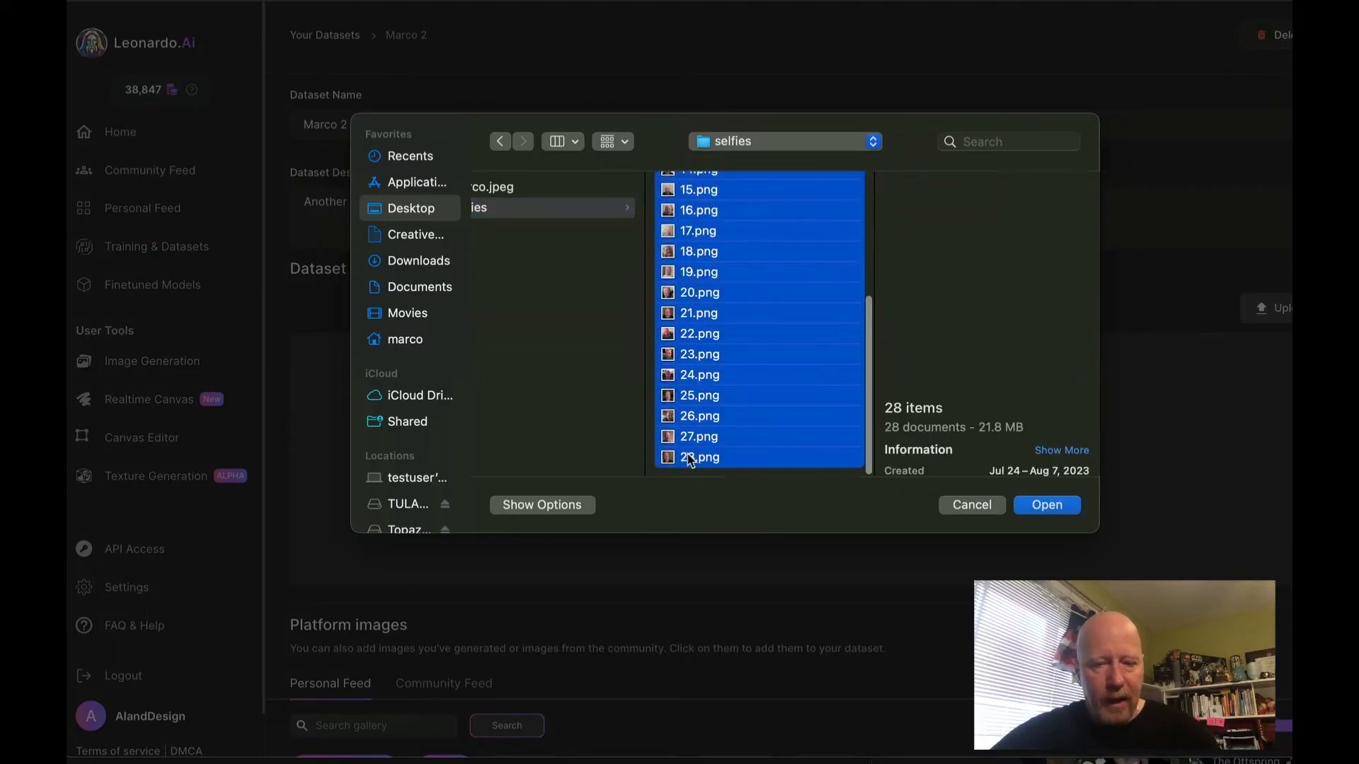
pyautogui.click(1046, 504)
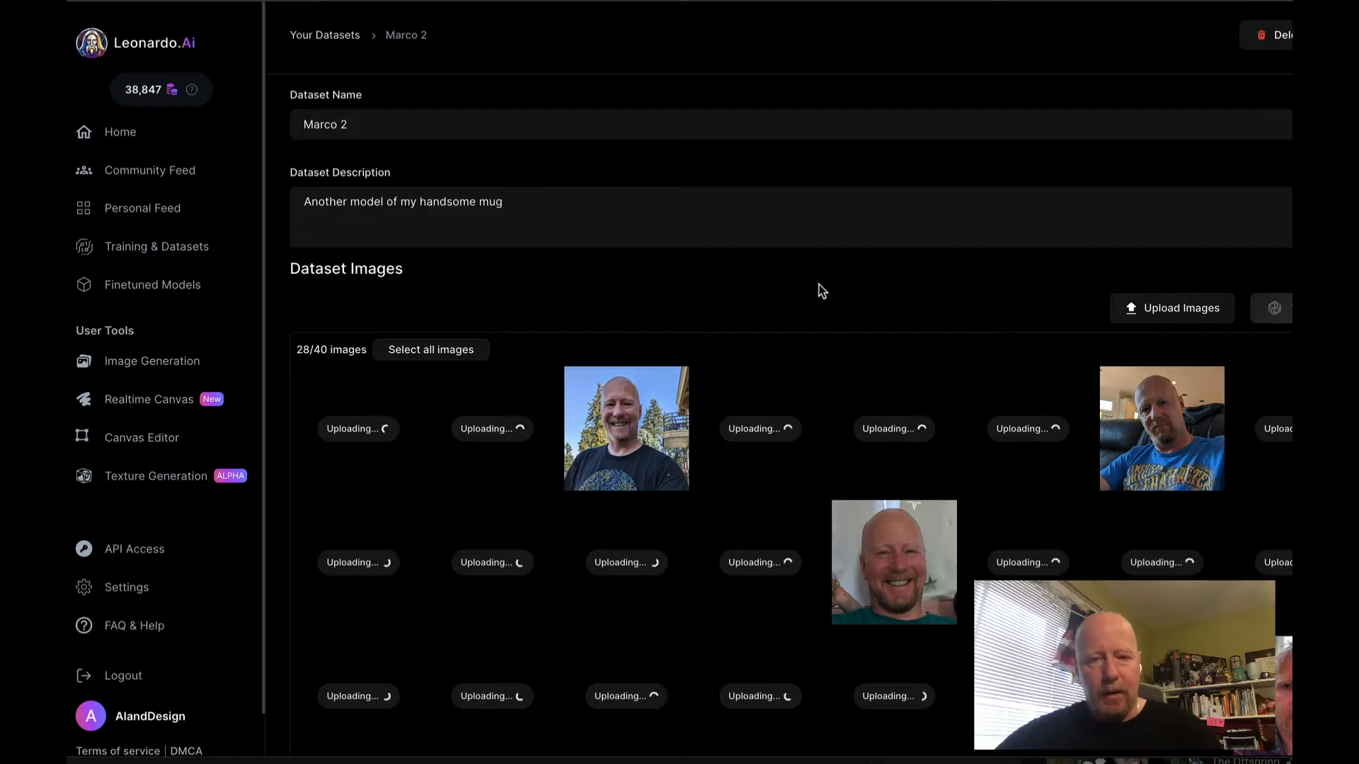
# - Look over the uploaded selfies in the dataset and the platform images section below them
pyautogui.scroll(-1, 821, 290)
pyautogui.scroll(-4, 821, 290)
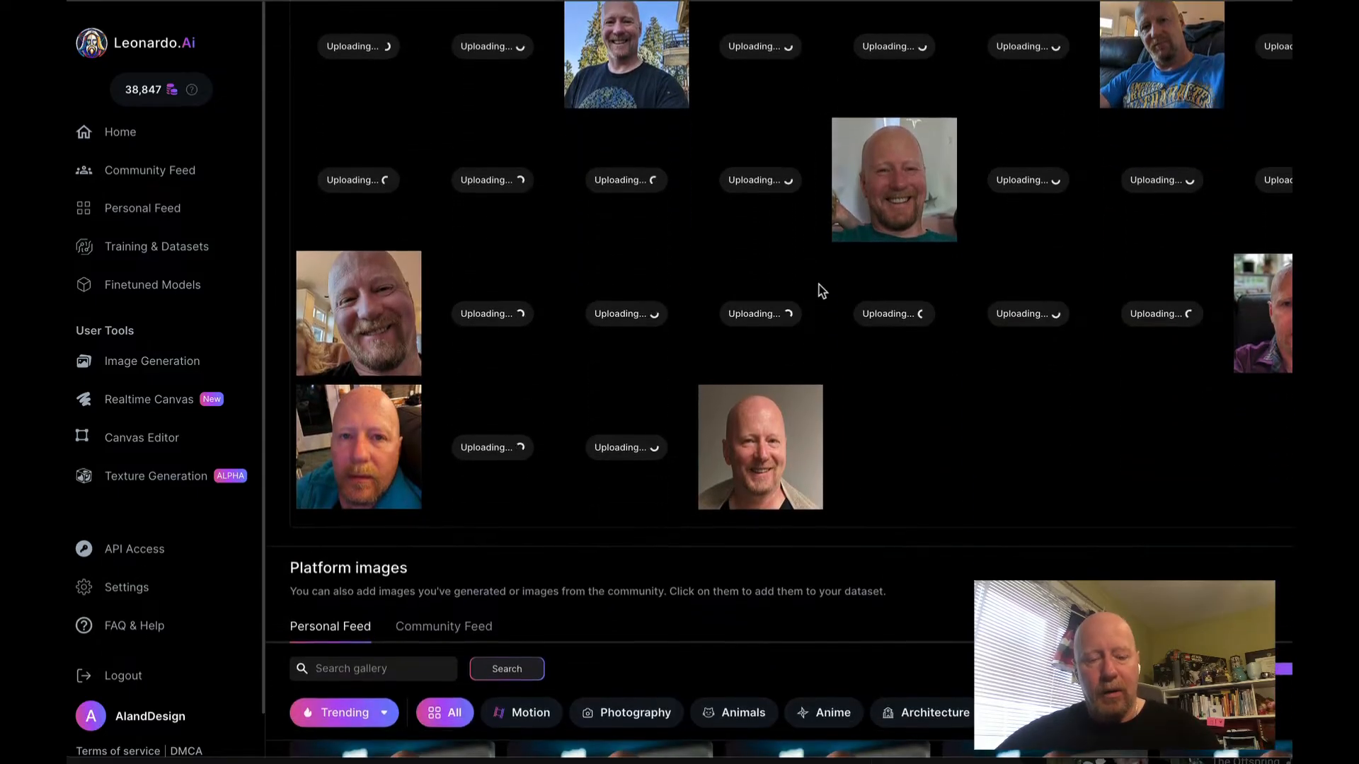
pyautogui.scroll(5, 821, 290)
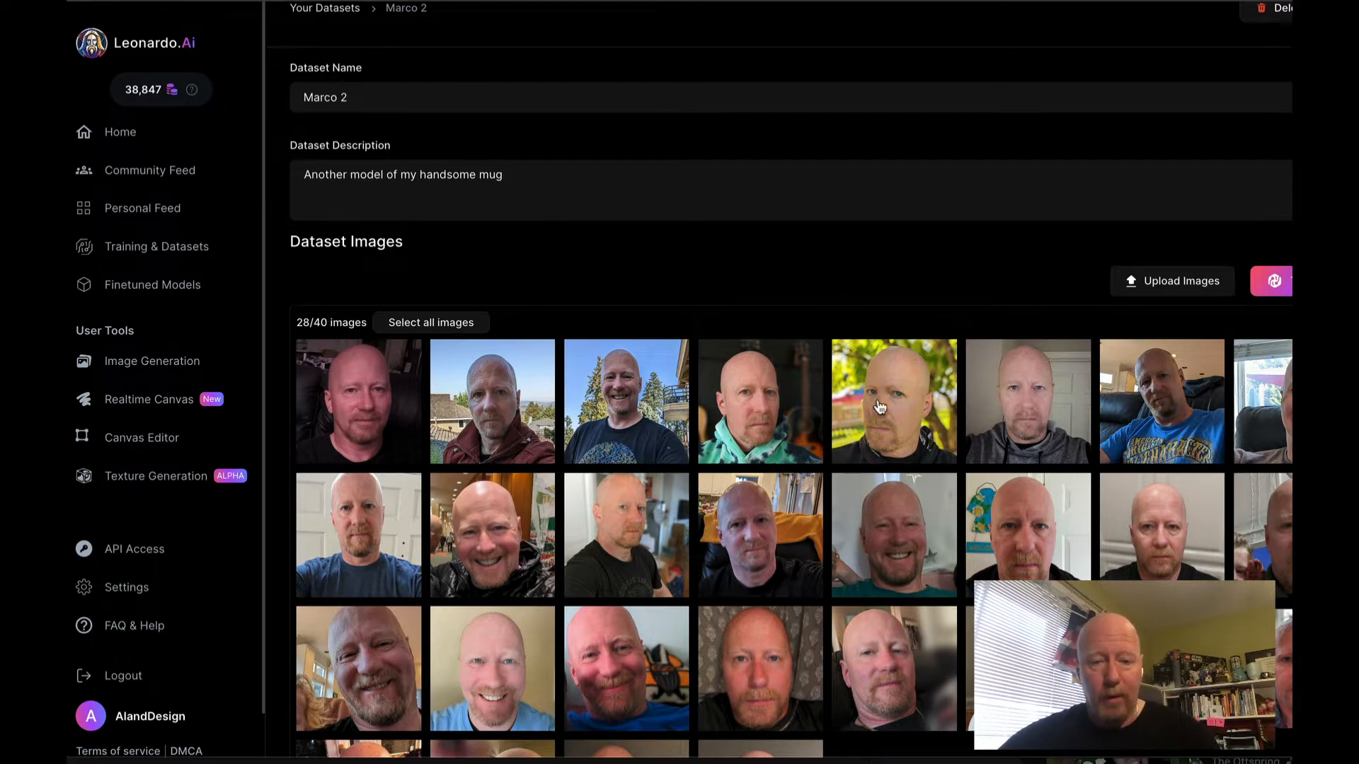
pyautogui.scroll(-5, 880, 396)
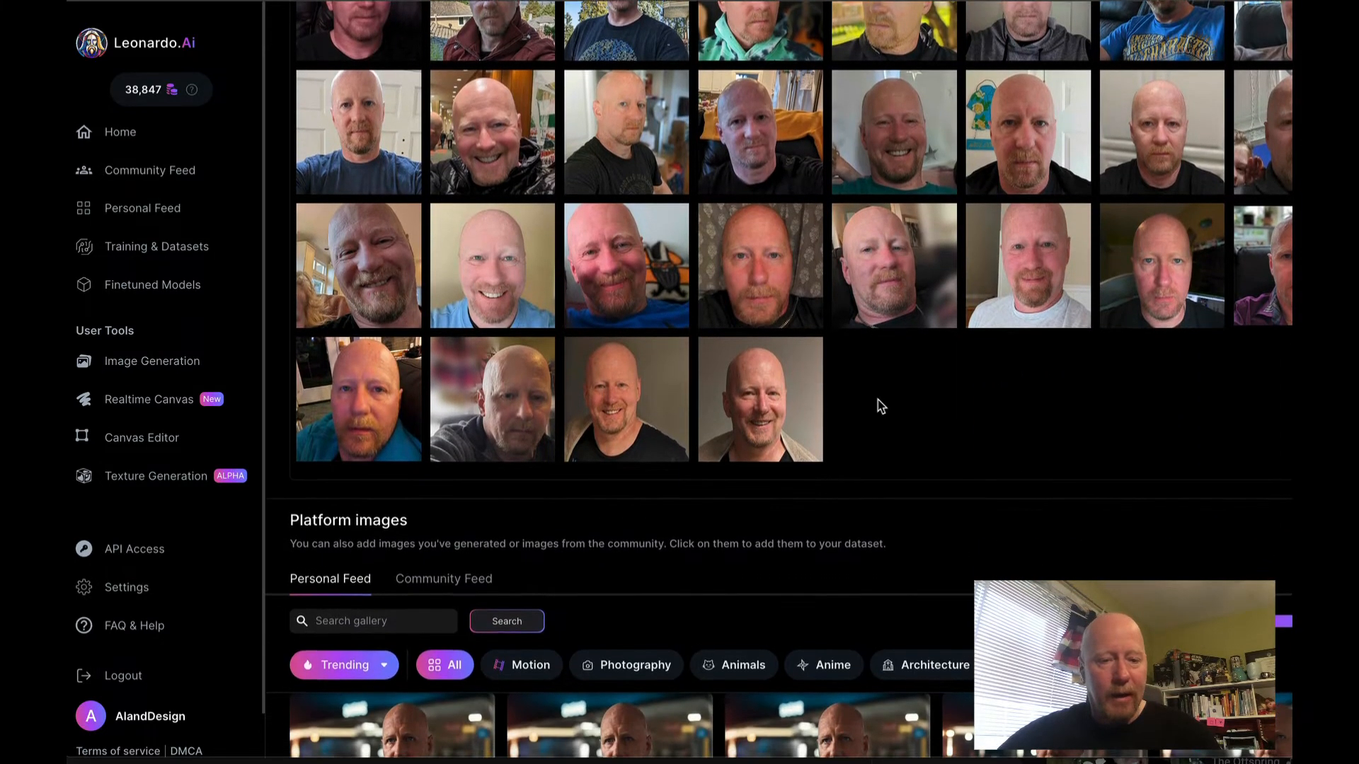
pyautogui.scroll(-2, 880, 407)
pyautogui.scroll(4, 879, 407)
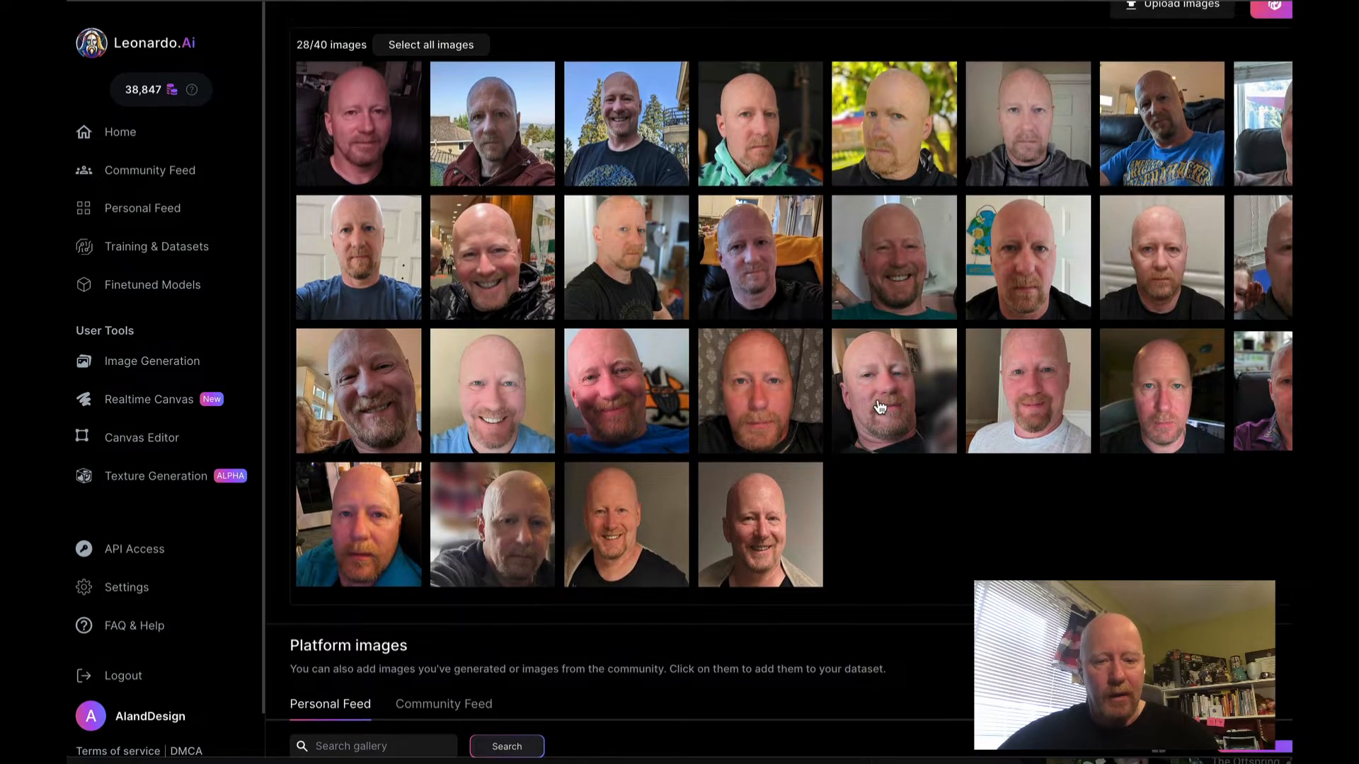
pyautogui.scroll(3, 880, 405)
pyautogui.scroll(-1, 808, 380)
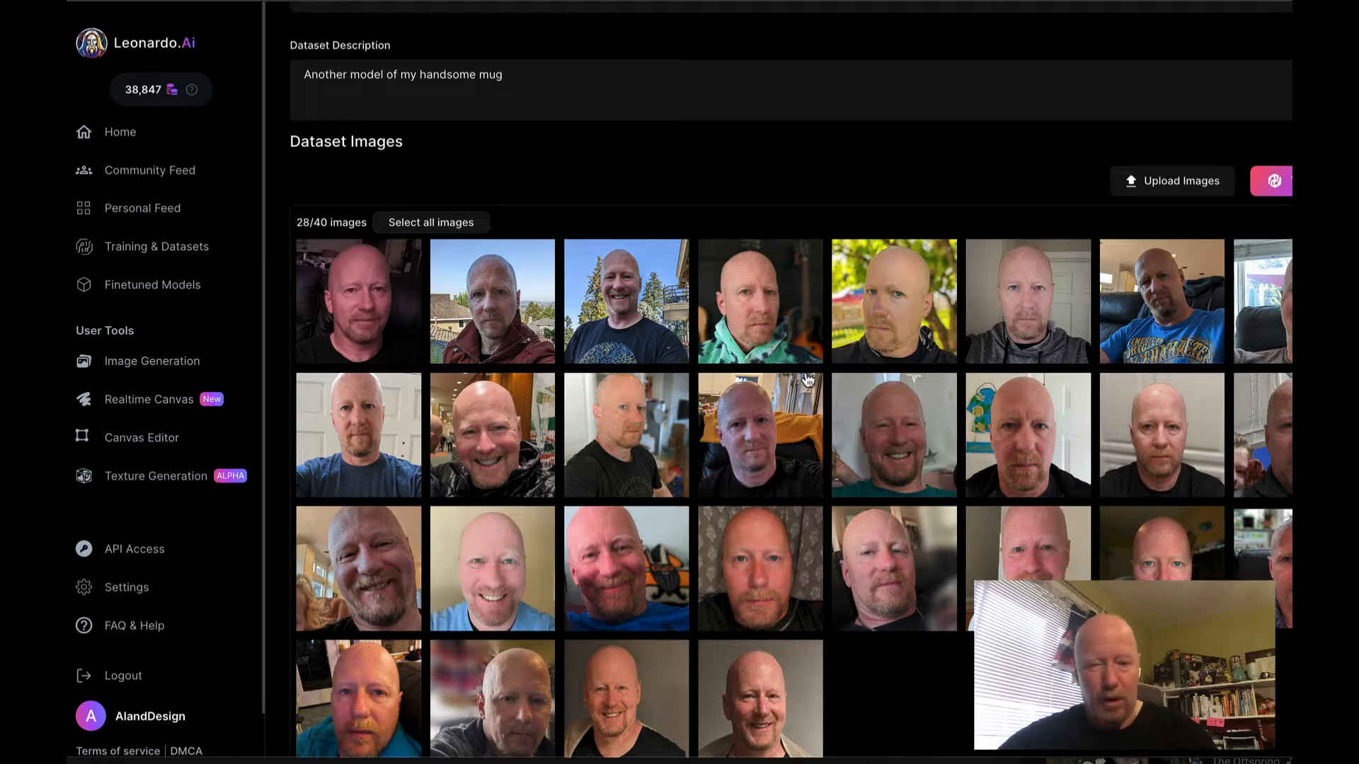
pyautogui.scroll(-1, 808, 380)
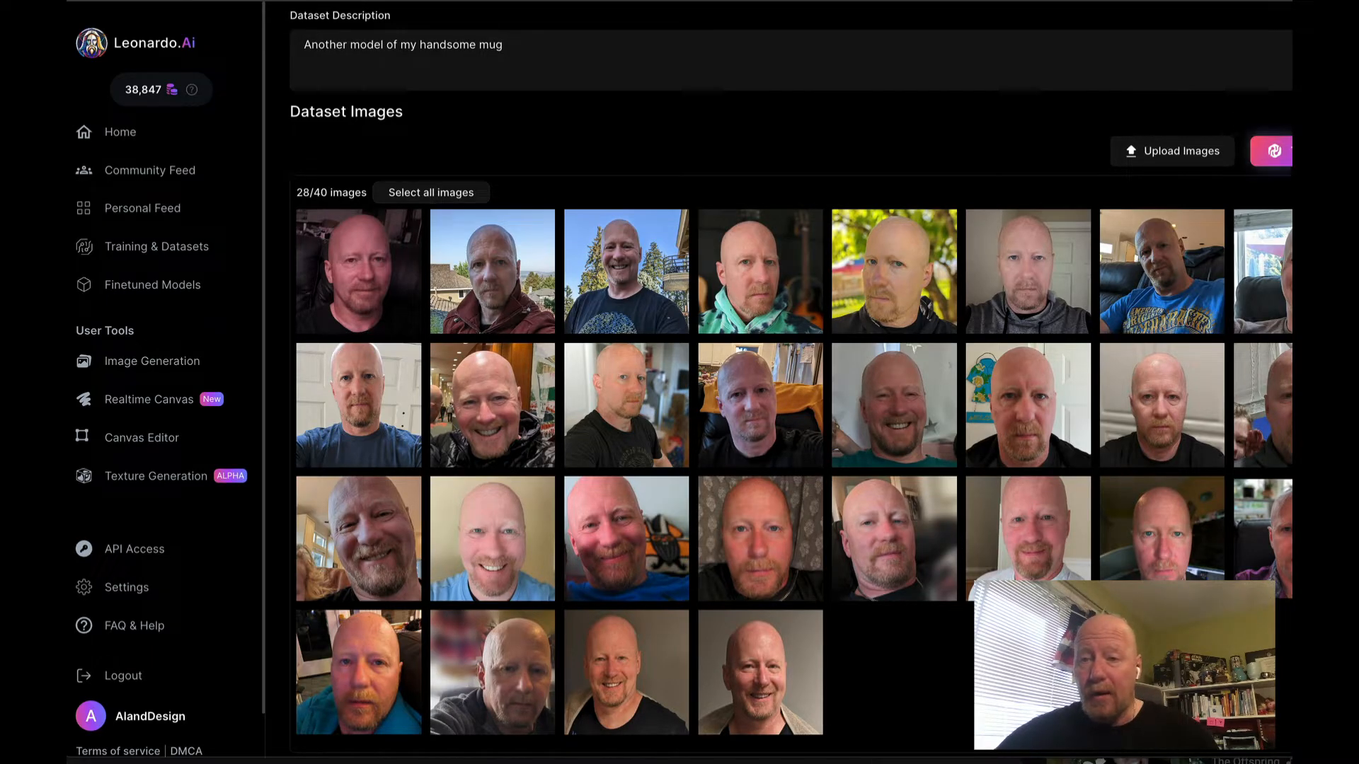
# - Open the Train Model settings for the dataset and check the available training resolutions, keeping 512x512
pyautogui.click(1274, 150)
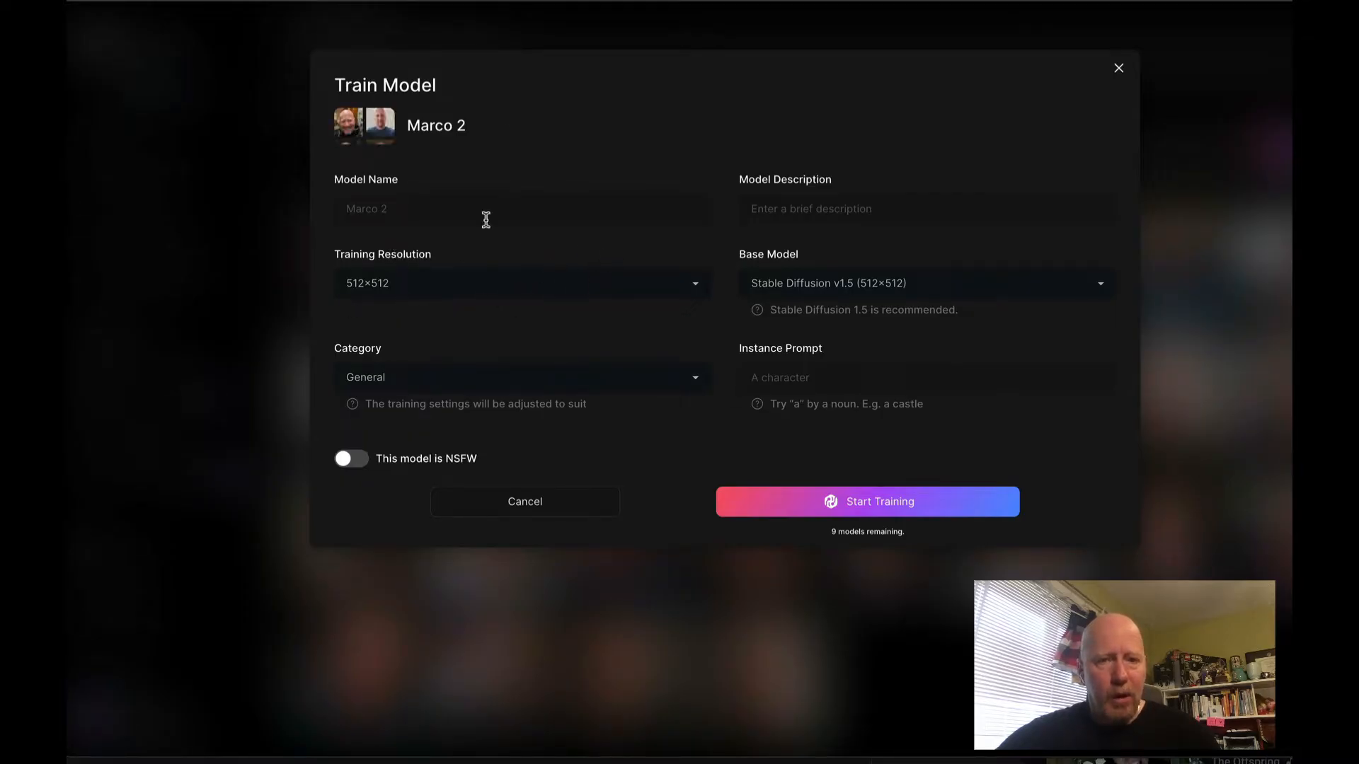
pyautogui.click(477, 286)
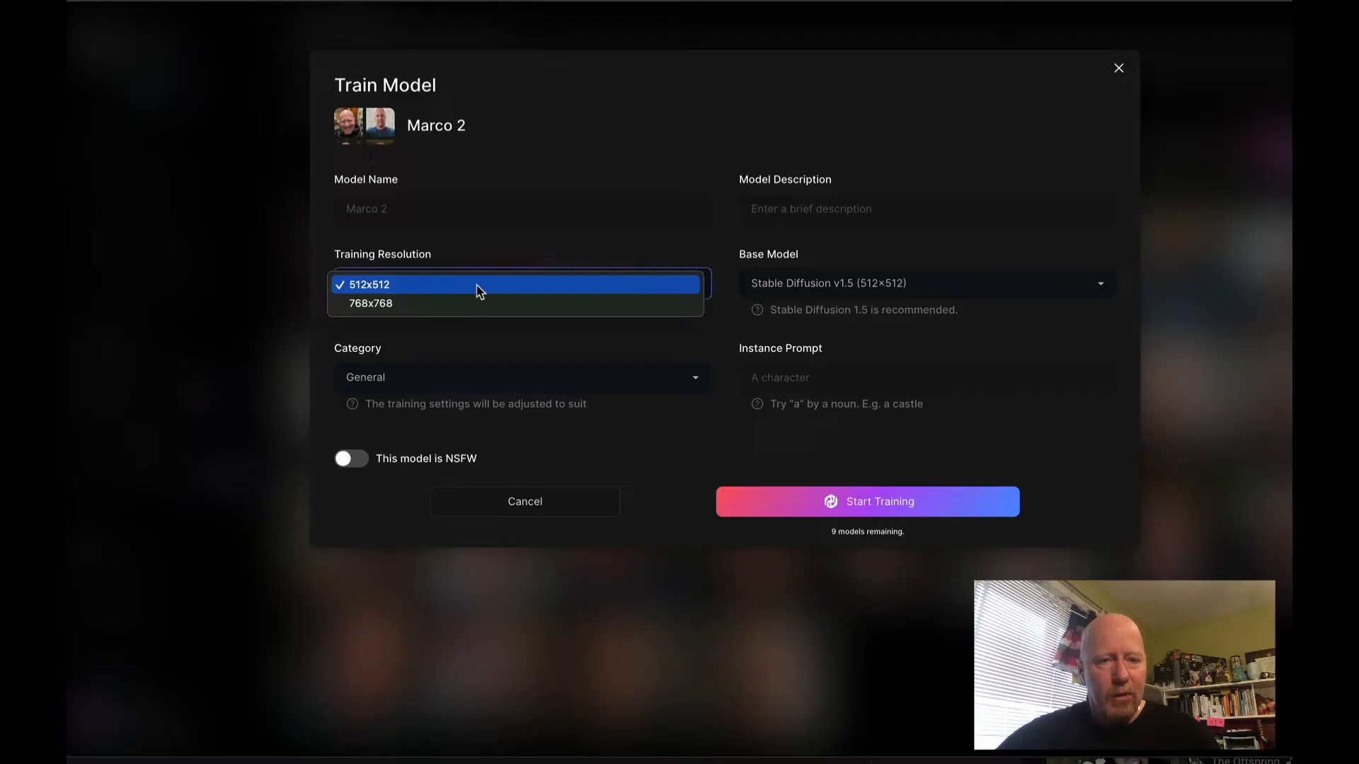
pyautogui.click(479, 286)
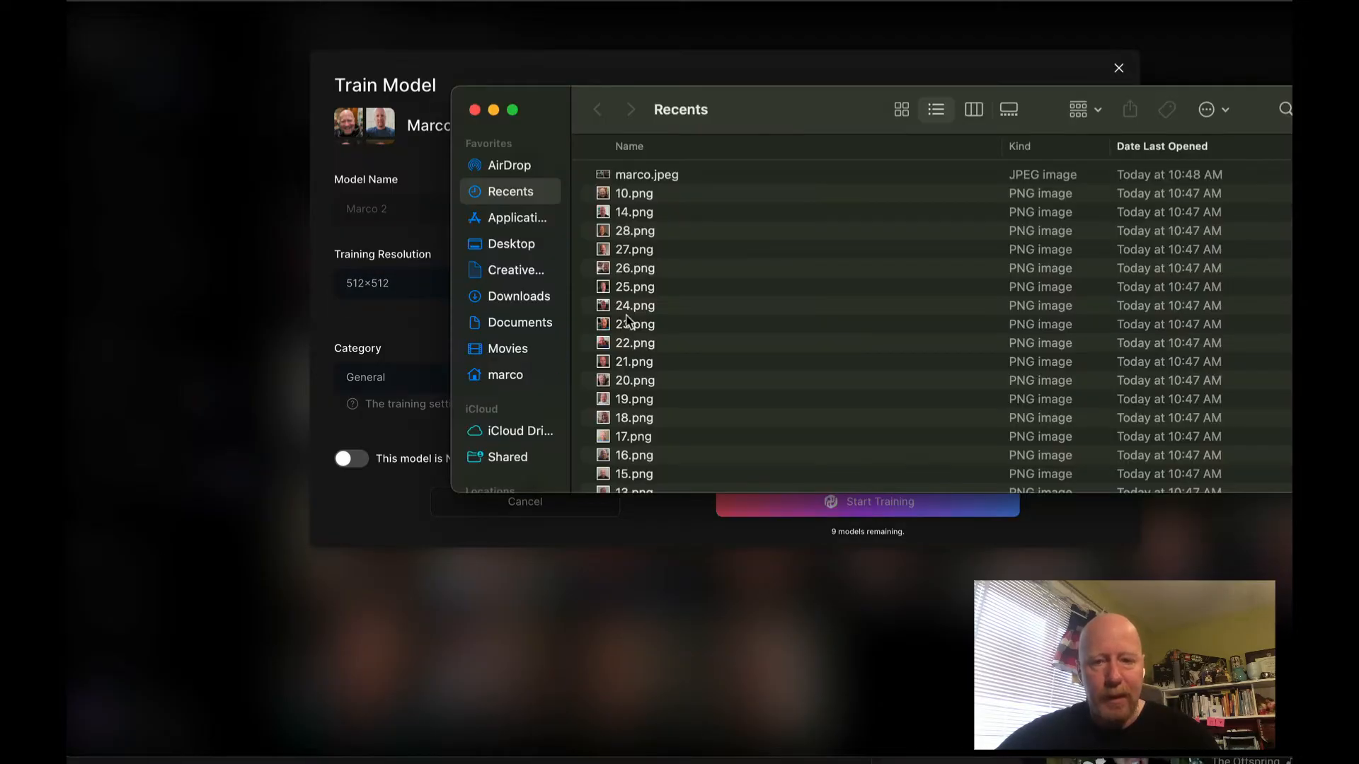
# - Check the pixel dimensions of 24.png and 16.png in Finder, then return to the Train Model settings
pyautogui.click(639, 305)
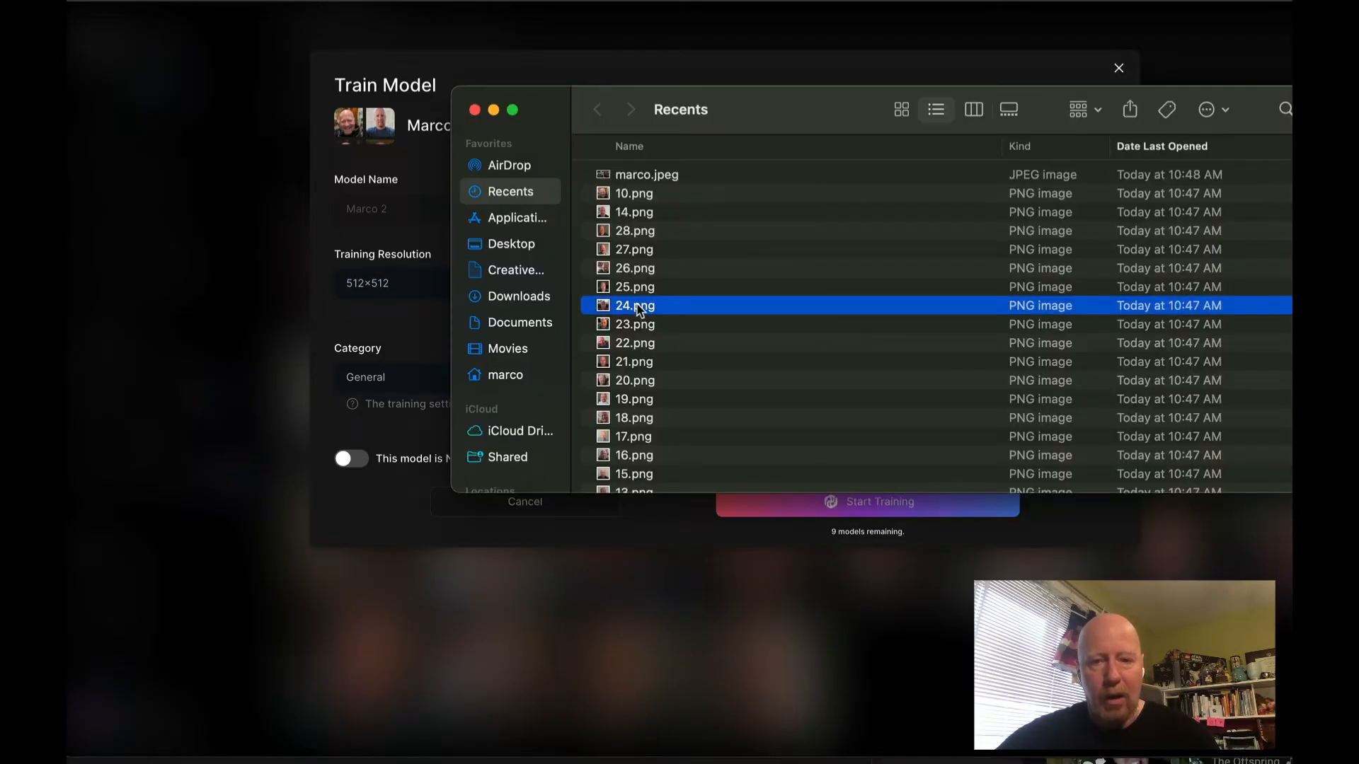
pyautogui.click(975, 108)
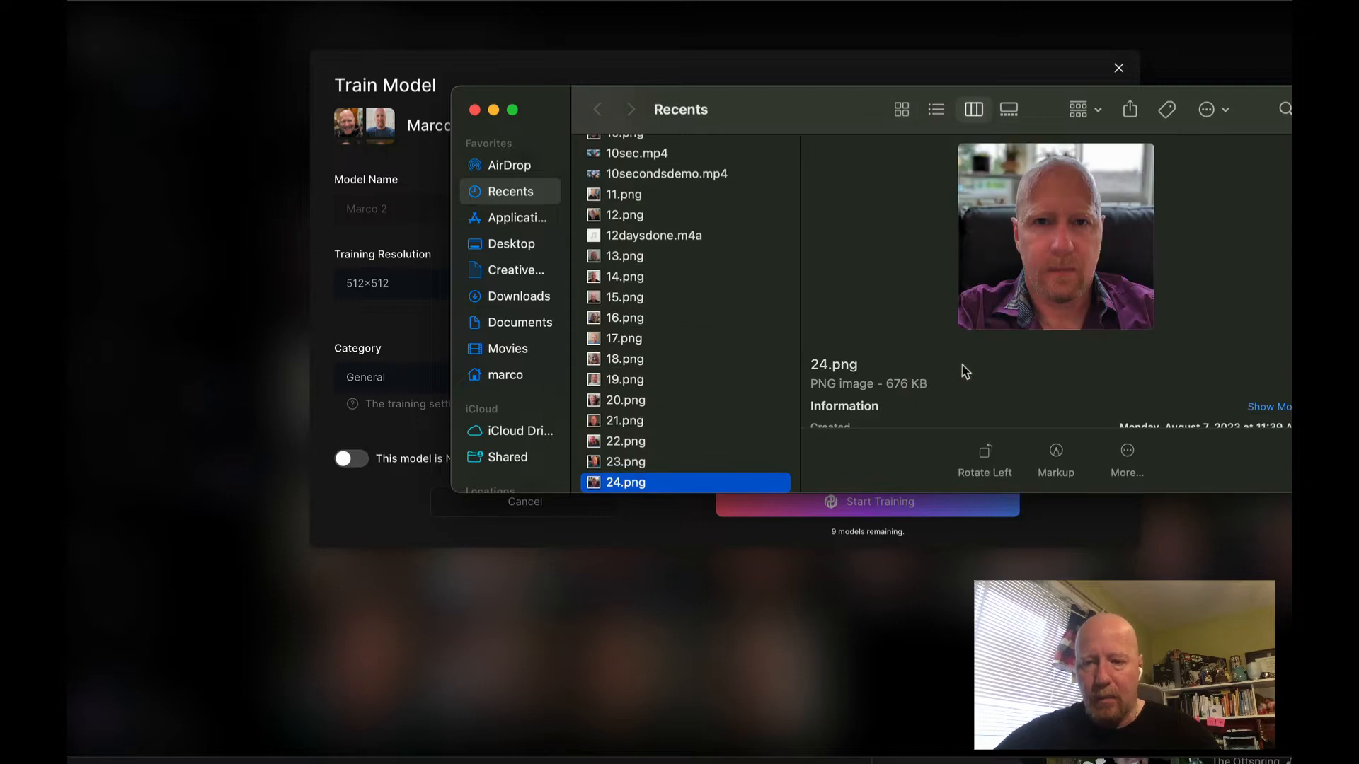
pyautogui.scroll(-2, 1012, 325)
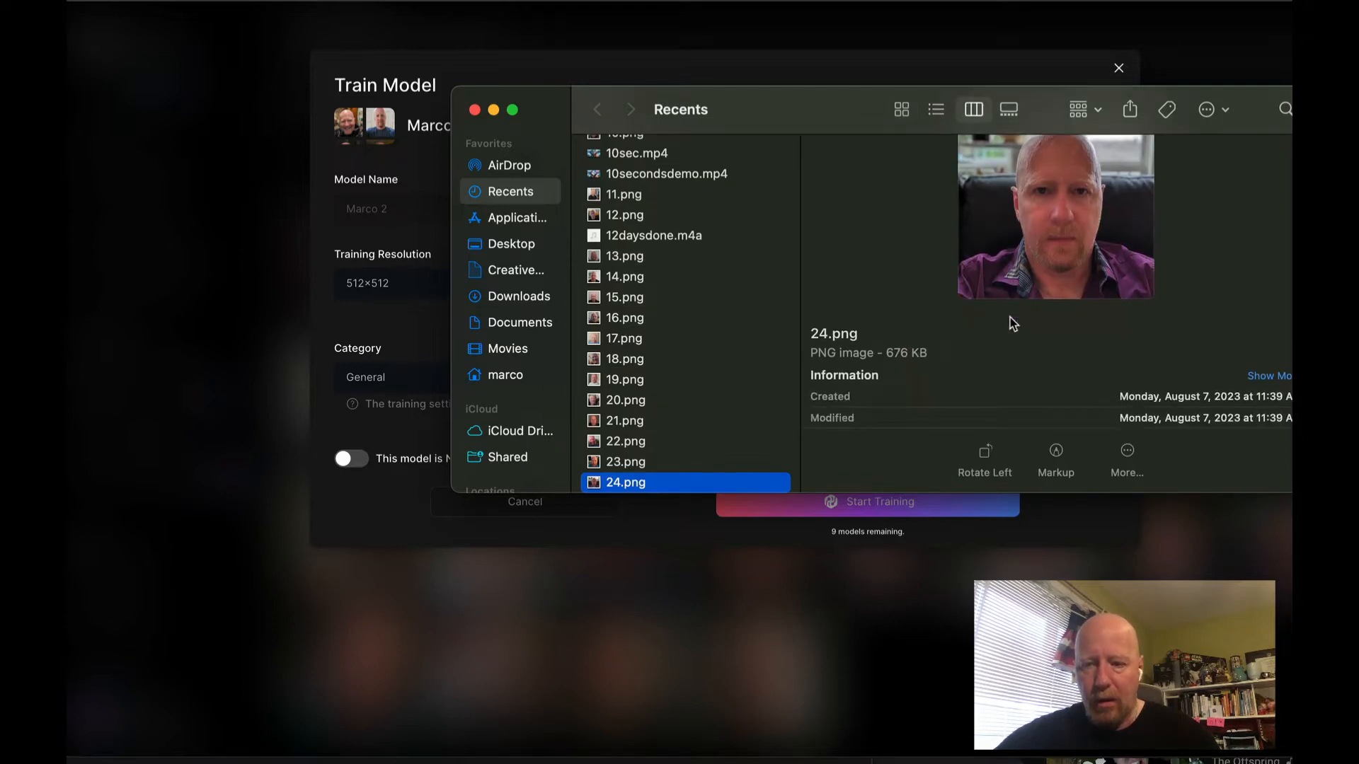
pyautogui.scroll(-2, 934, 311)
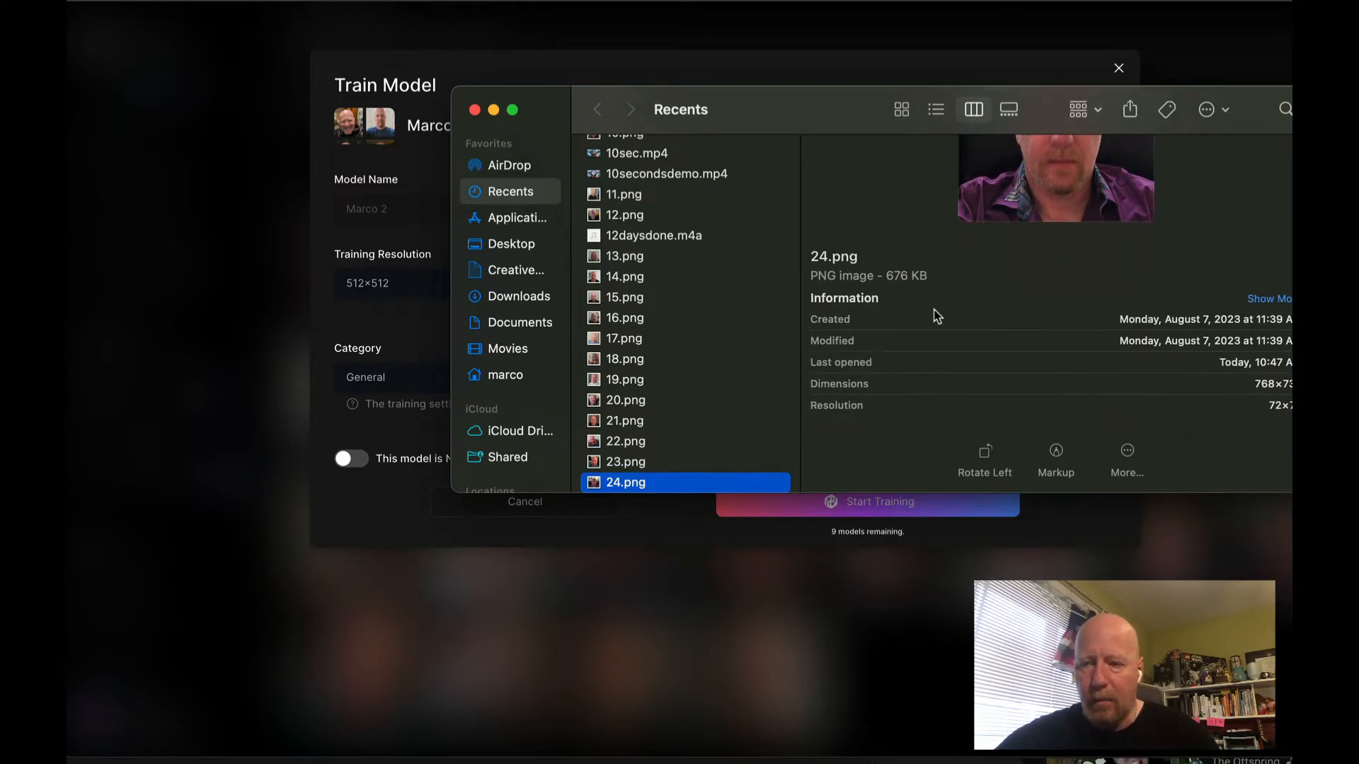
pyautogui.click(627, 323)
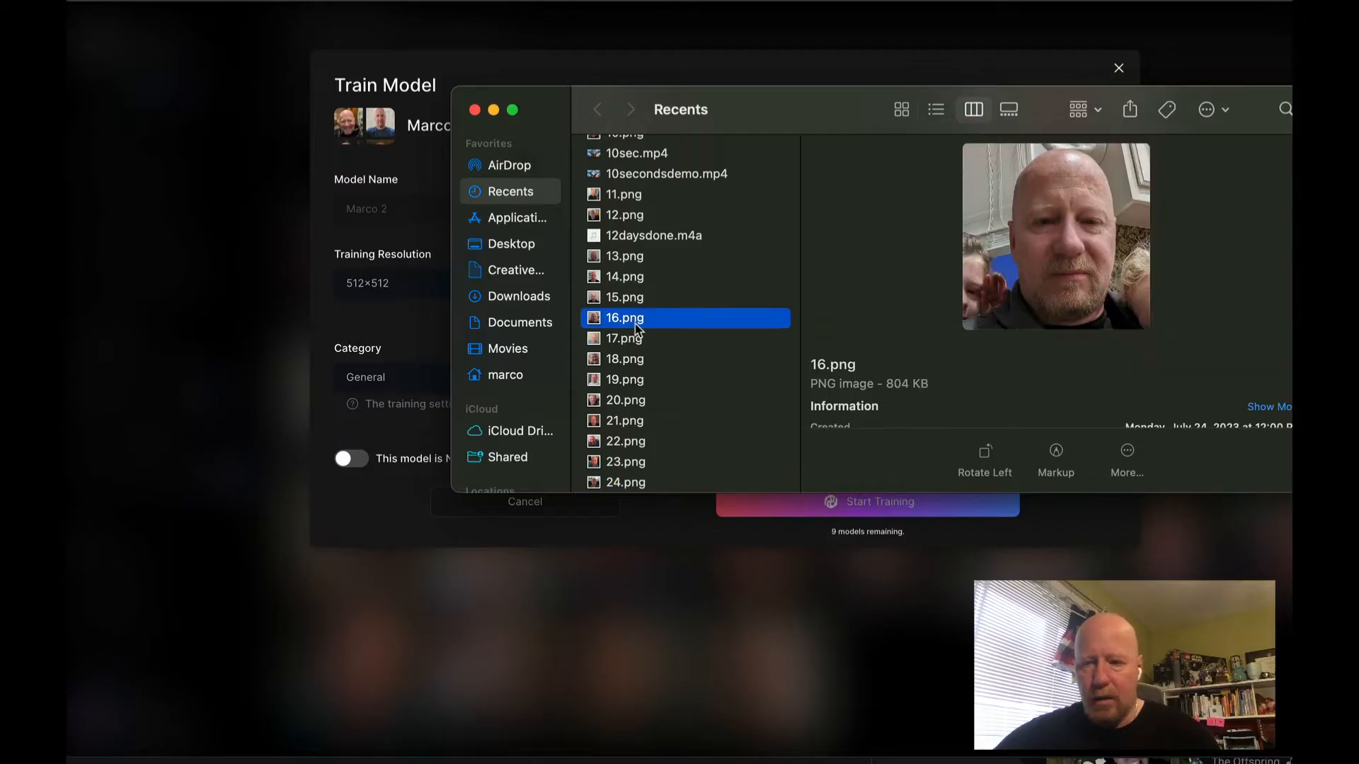
pyautogui.scroll(-1, 1017, 322)
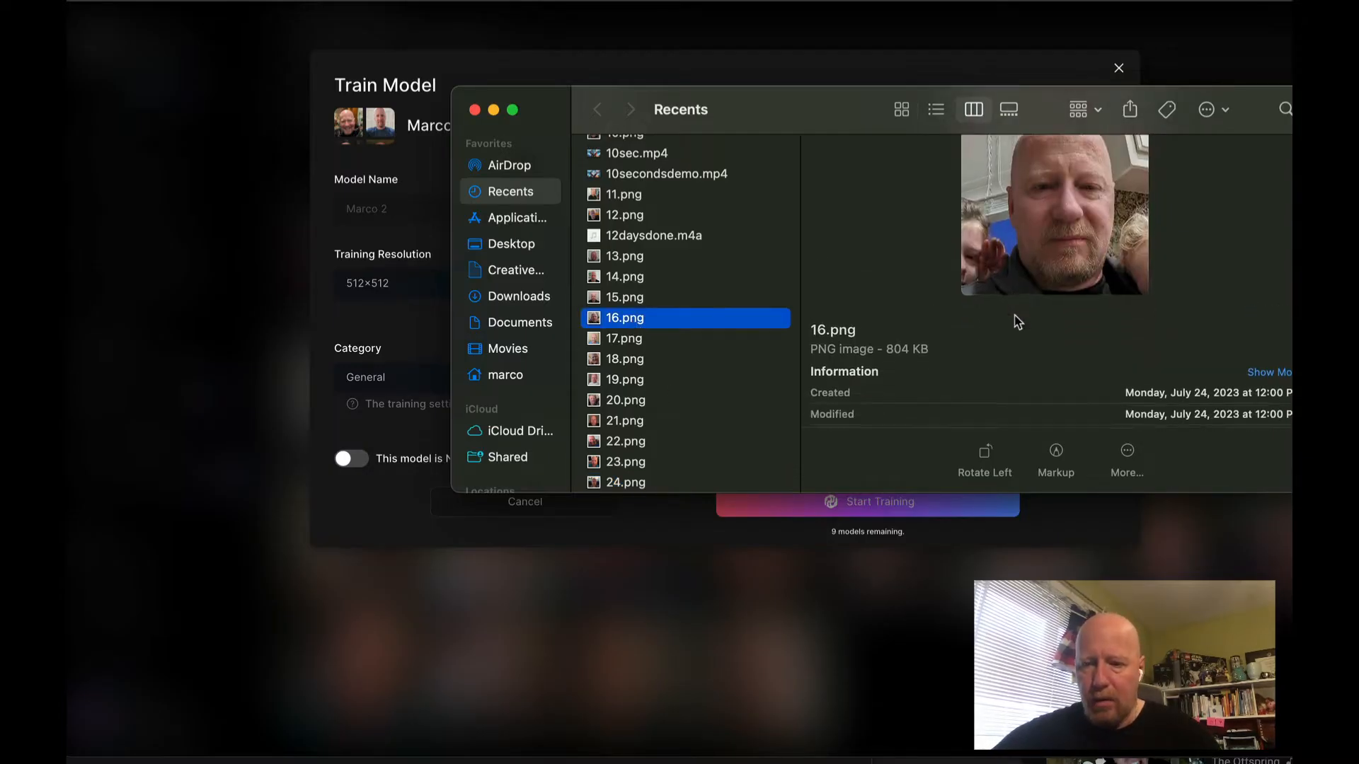
pyautogui.scroll(-2, 1017, 322)
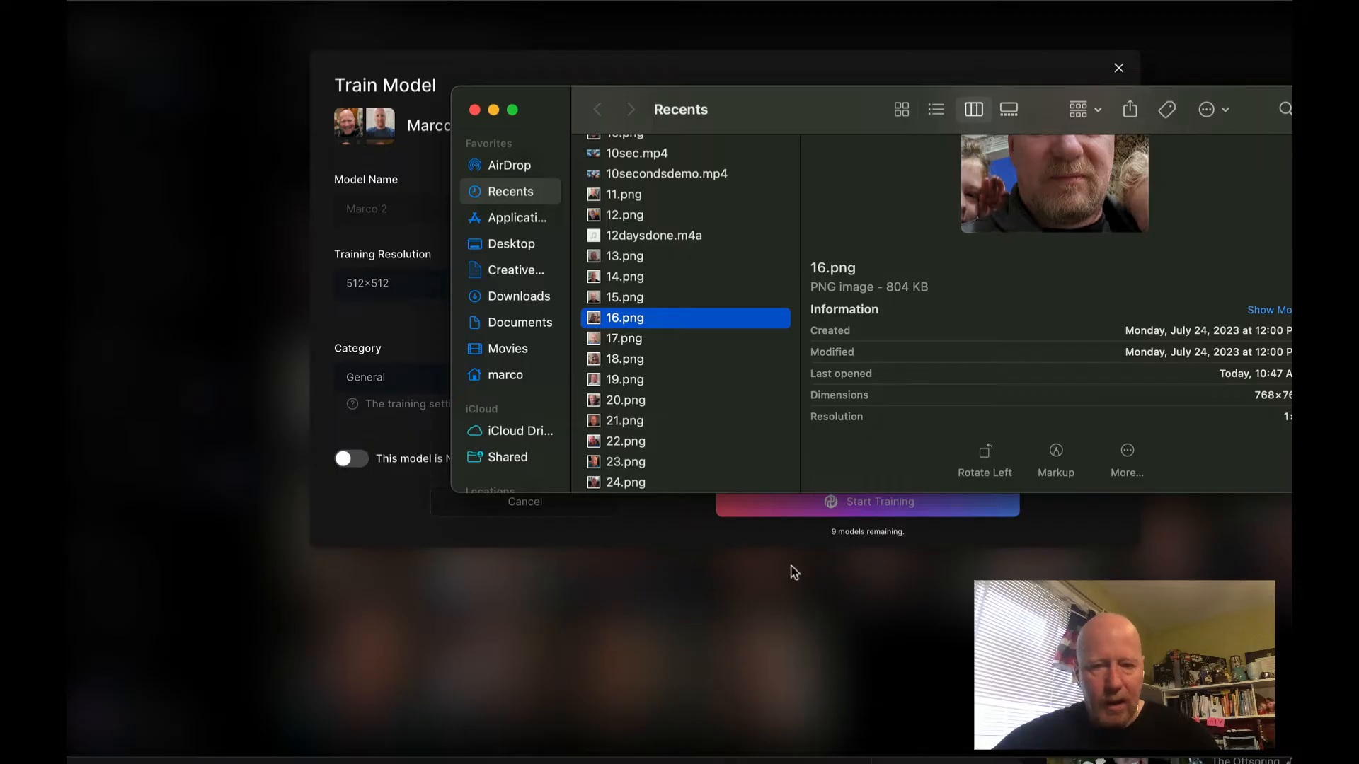
pyautogui.click(762, 642)
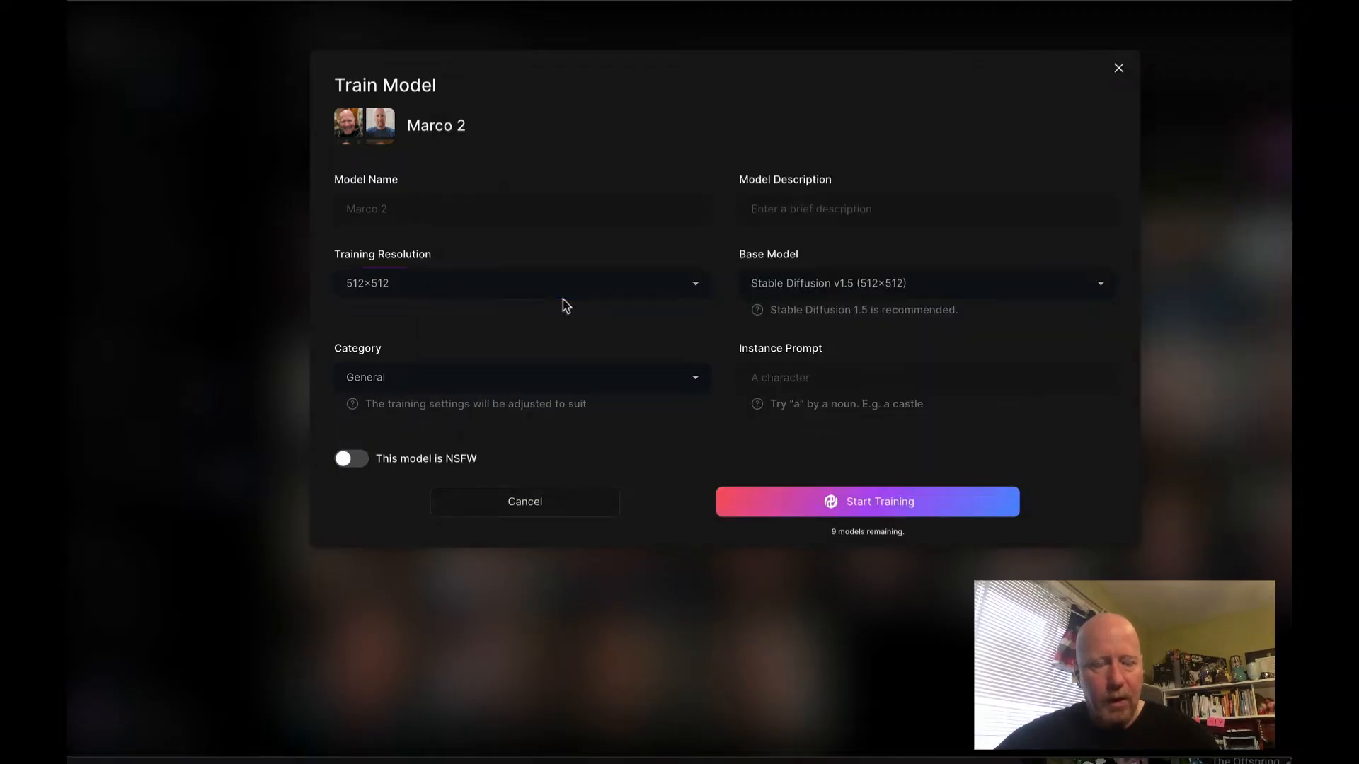
# - Set the training resolution to 768x768 and keep Stable Diffusion v1.5 (512x512) as the base model
pyautogui.click(504, 289)
pyautogui.click(494, 305)
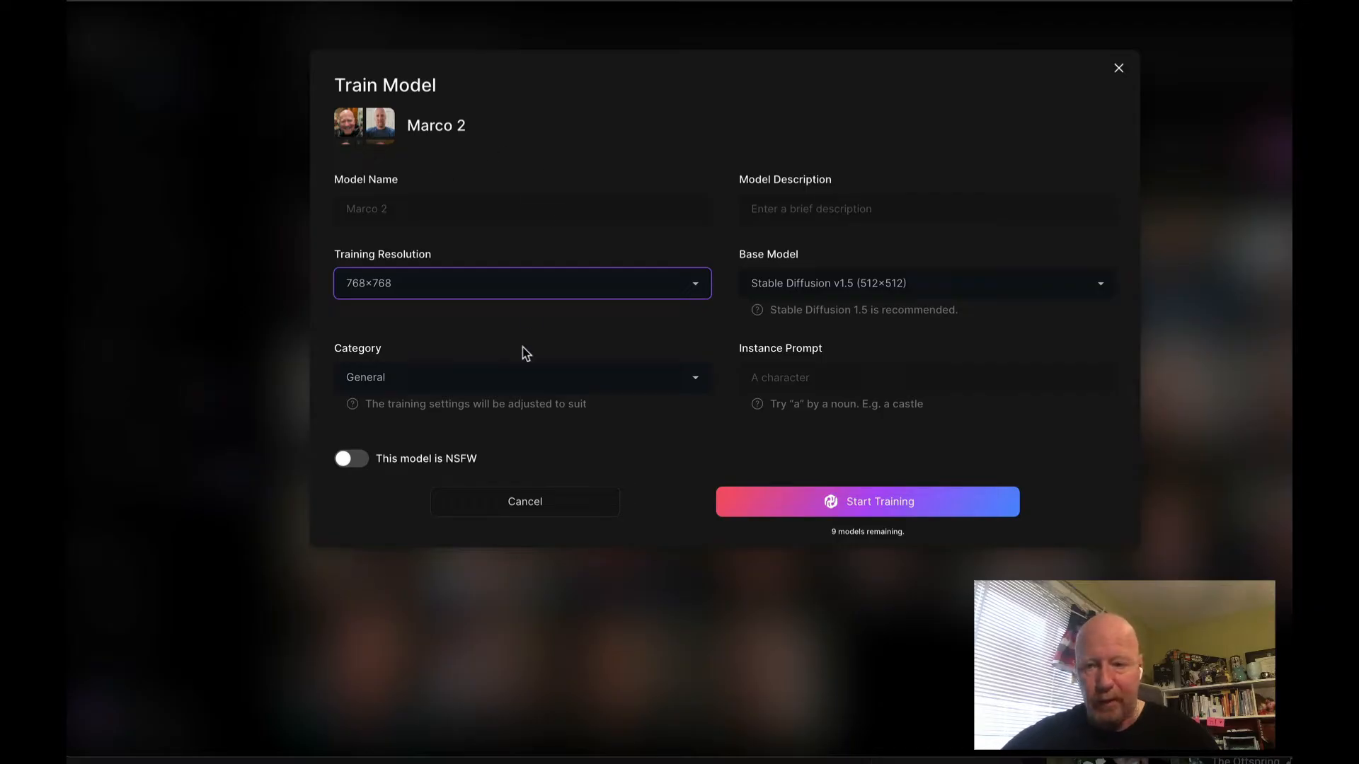
pyautogui.click(843, 284)
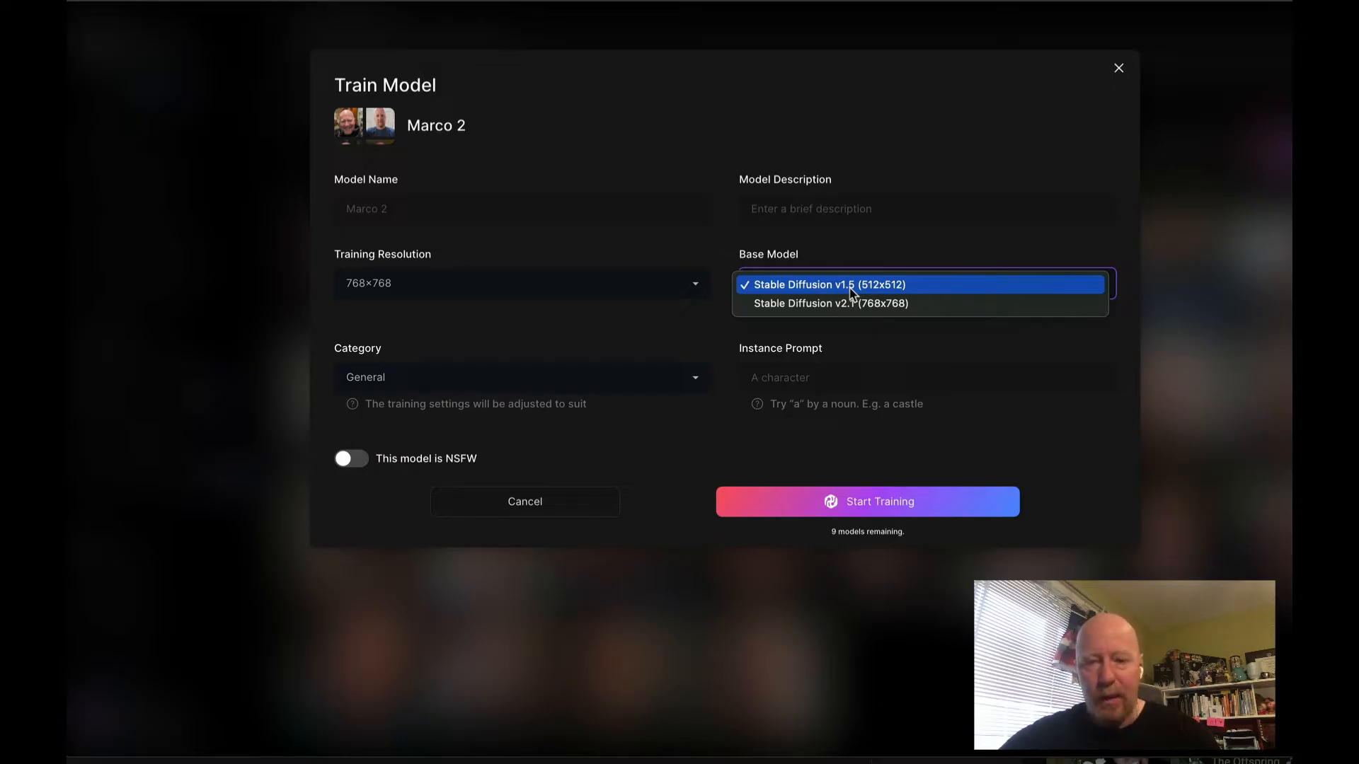
pyautogui.click(912, 287)
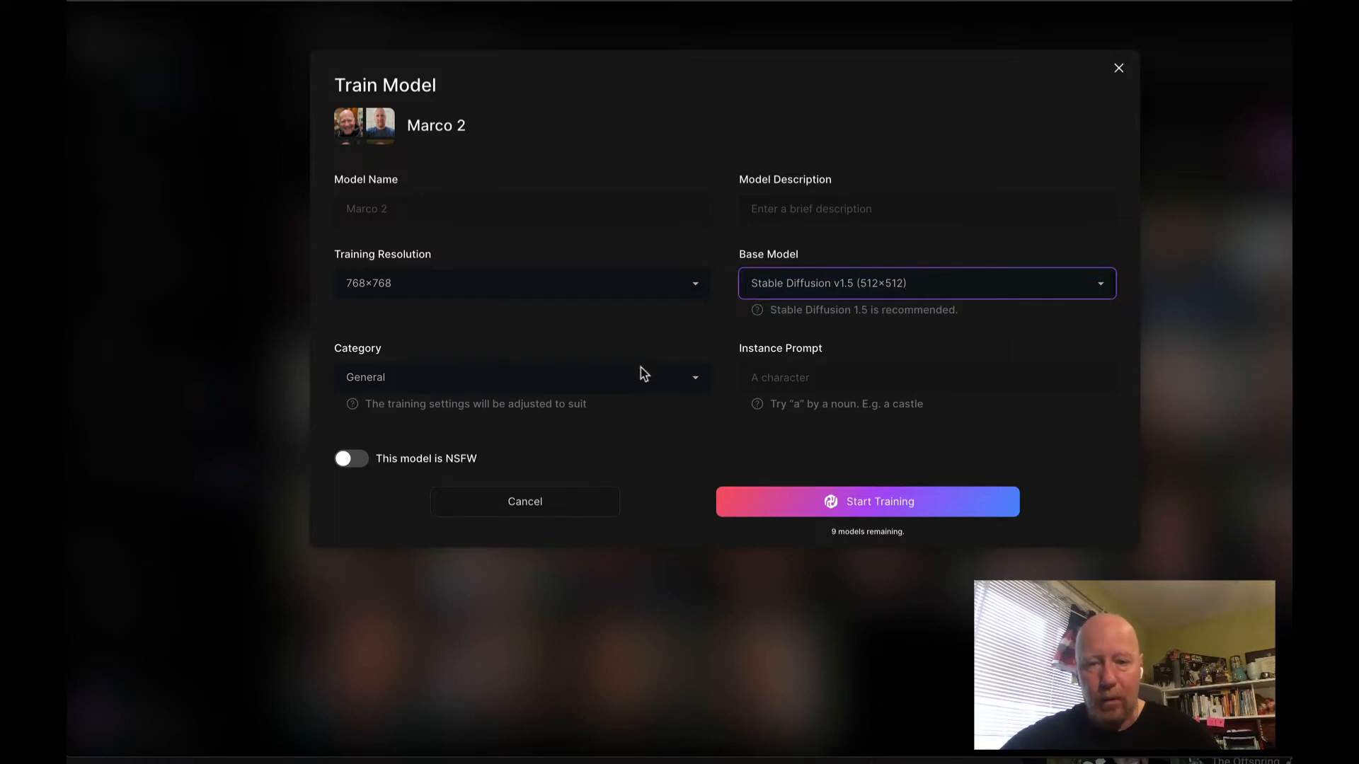
# - Review the model category options, keep General, and try to start the training
pyautogui.click(445, 390)
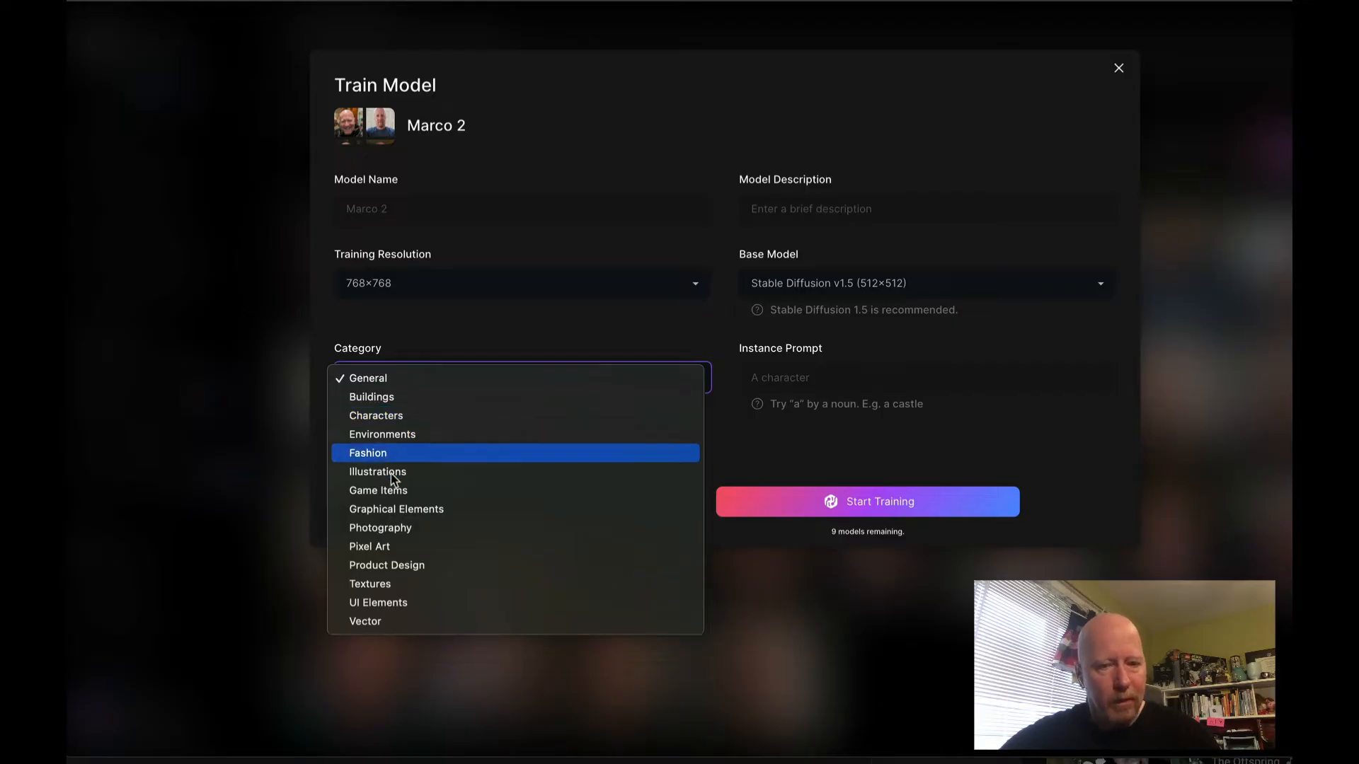
pyautogui.click(238, 478)
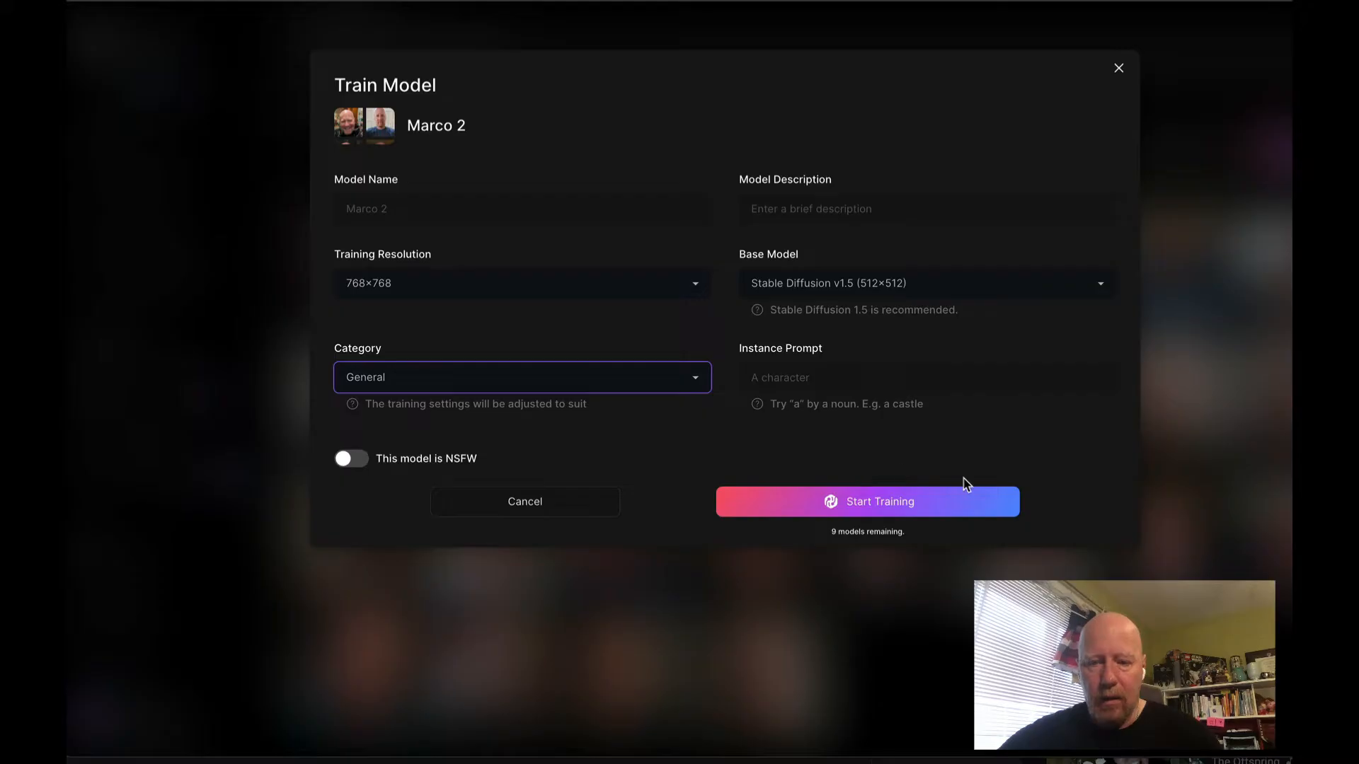
pyautogui.click(931, 507)
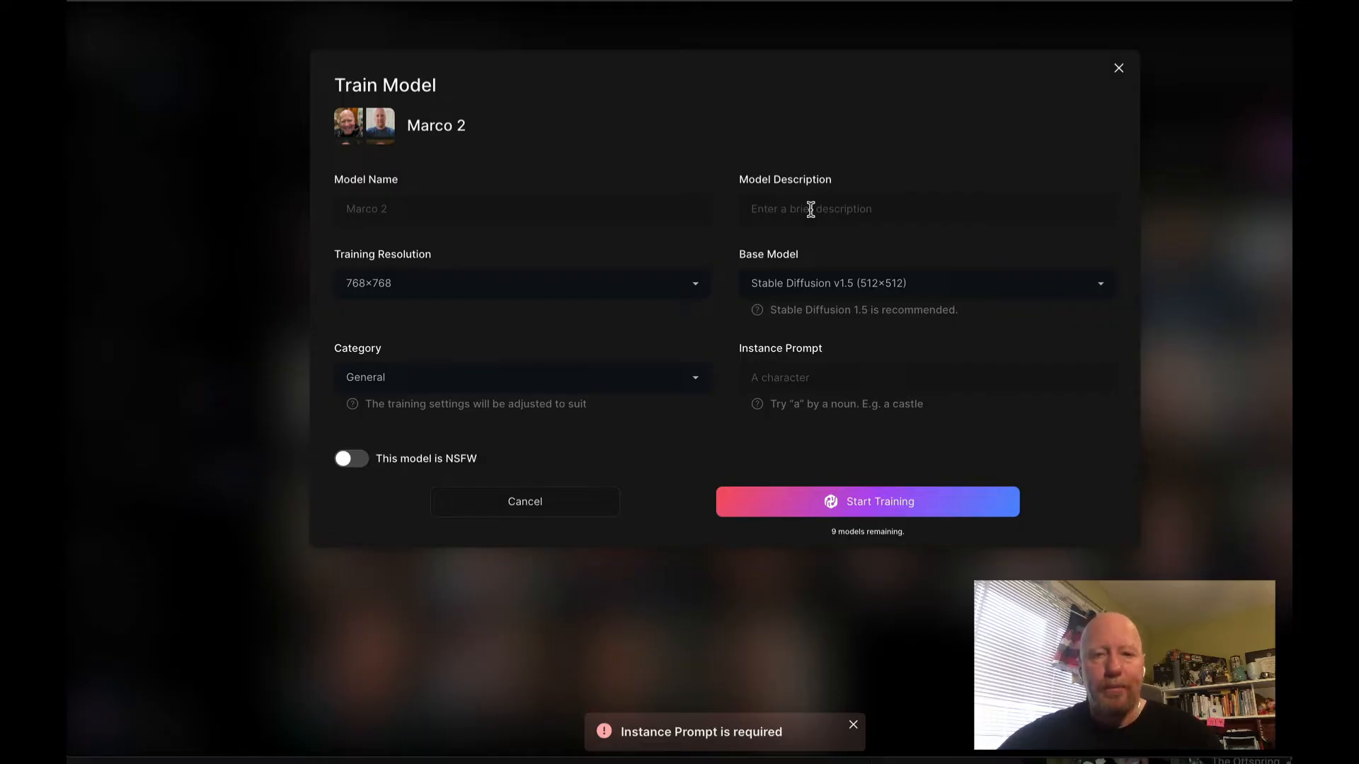
# - Set the model description to "a" followed by the subject's first name joined with "man" as one lowercase word
pyautogui.click(810, 210)
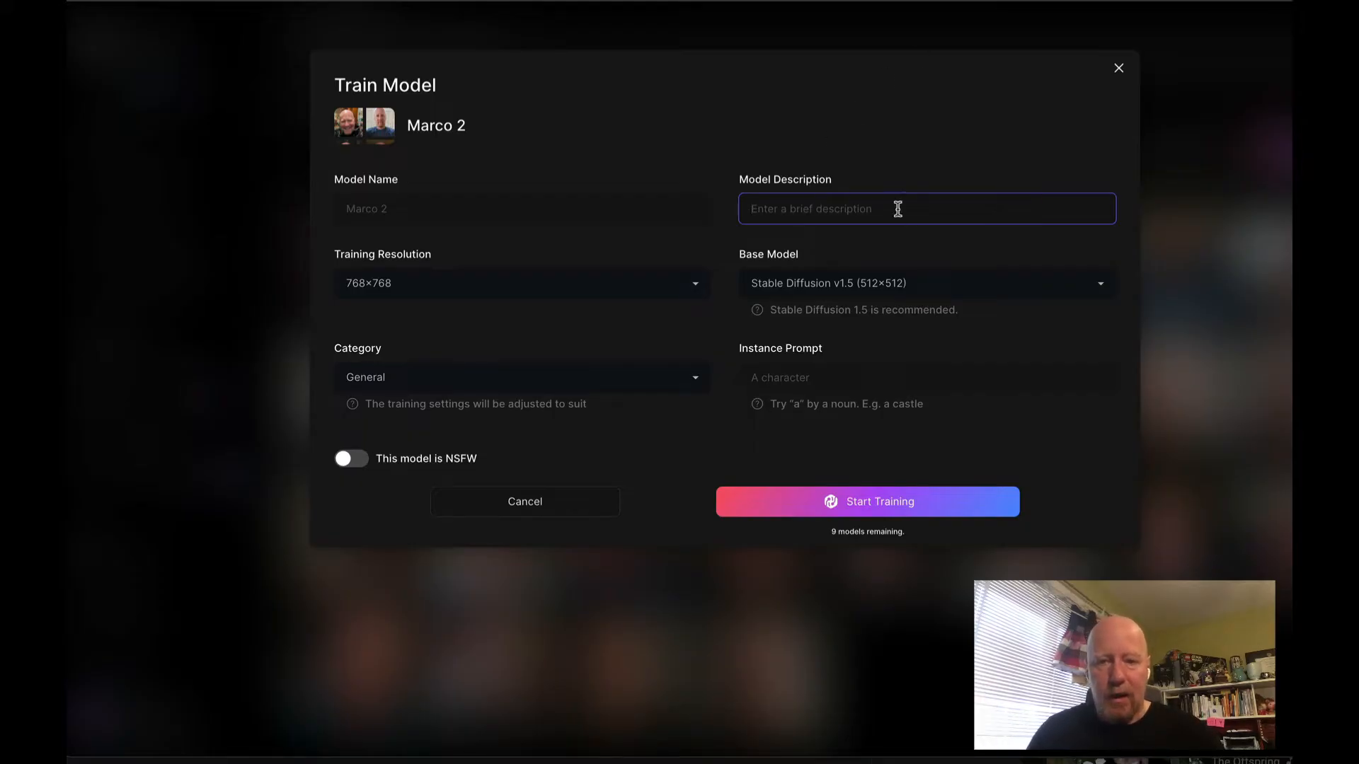
pyautogui.click(947, 245)
pyautogui.click(897, 207)
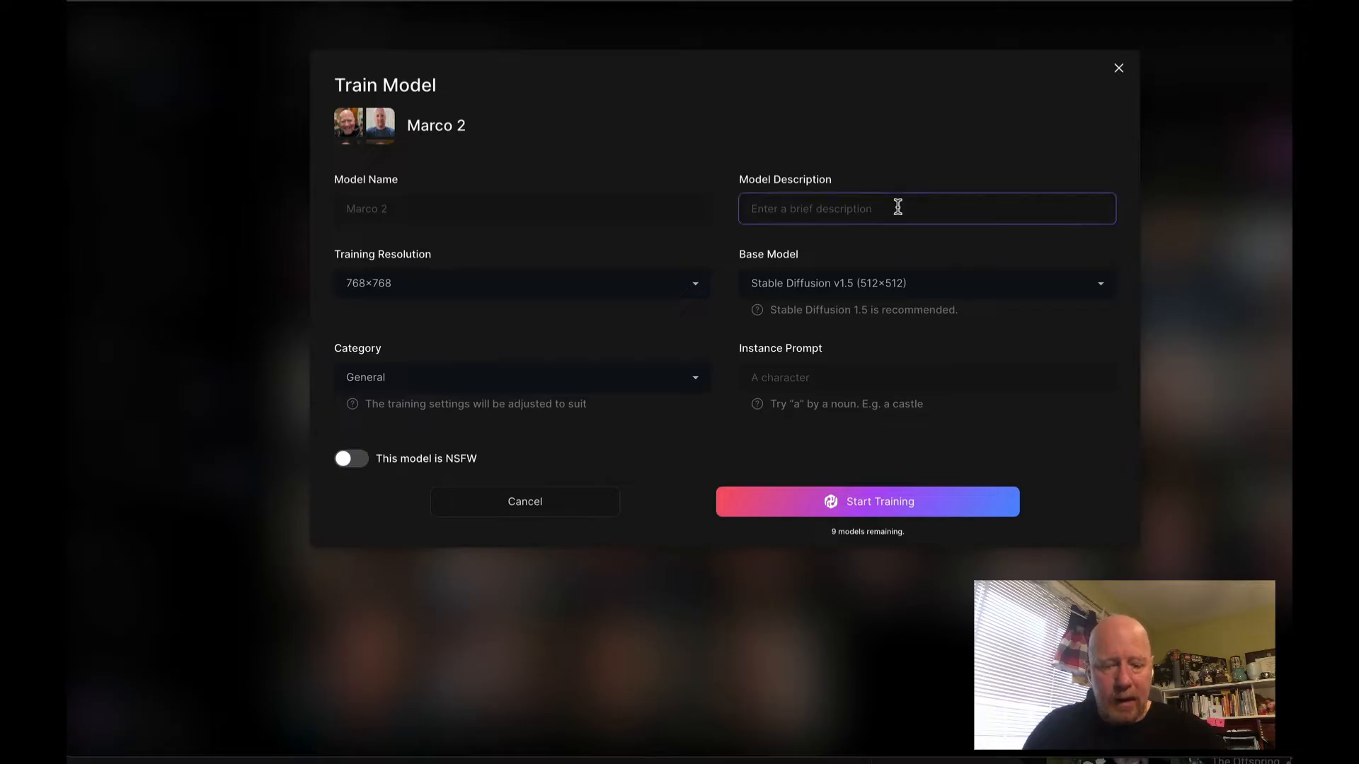
pyautogui.write('a marcomo')
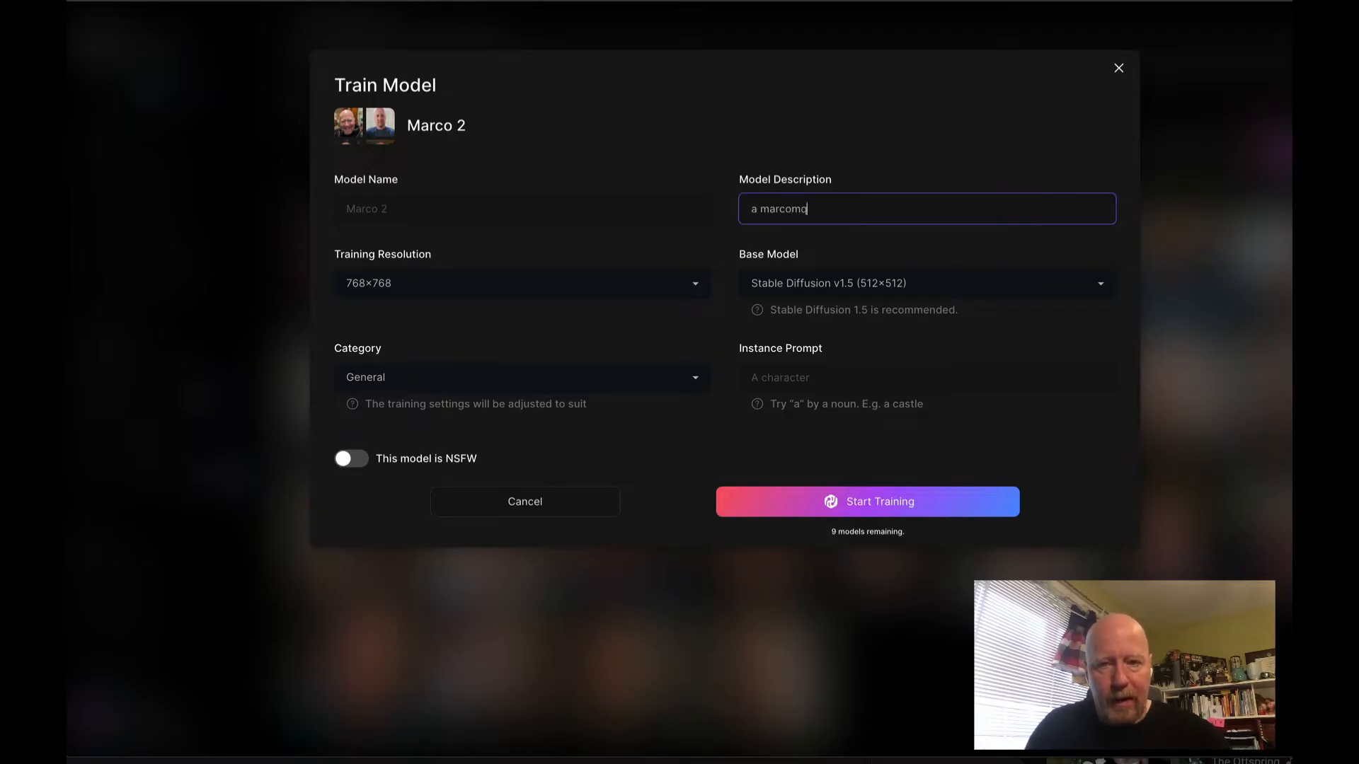
pyautogui.write('qn')
pyautogui.press('BackSpace')
pyautogui.press('BackSpace')
pyautogui.write('an')
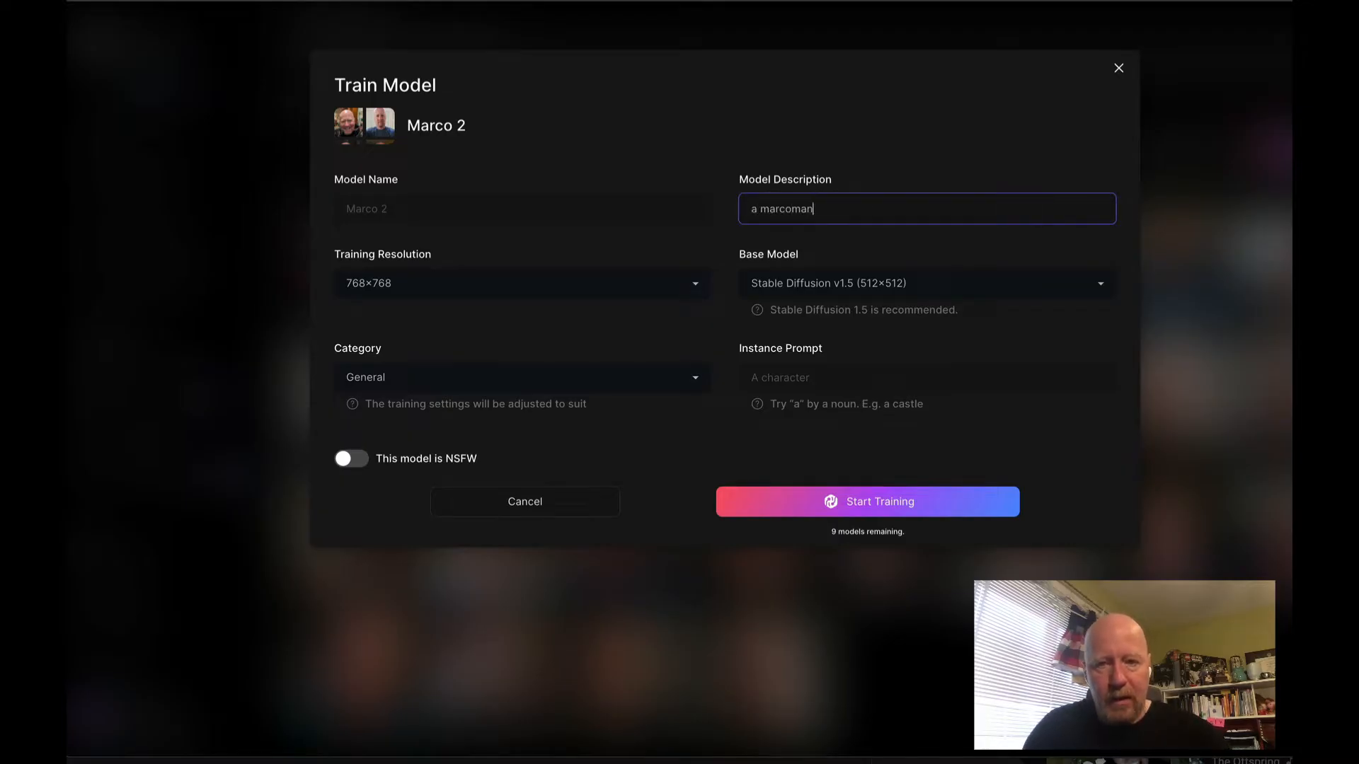
pyautogui.click(955, 137)
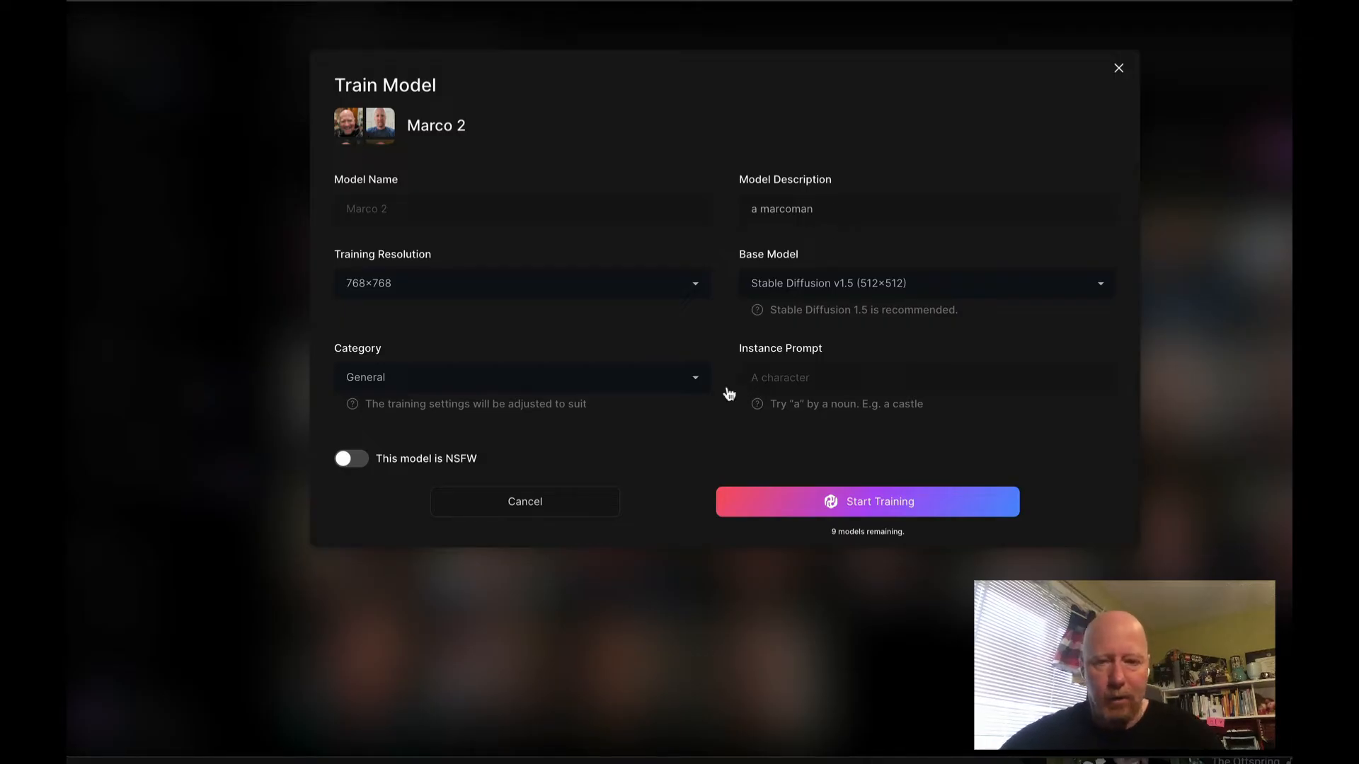
# - Move the trigger phrase from the model description into the instance prompt, leaving the description empty
pyautogui.click(881, 504)
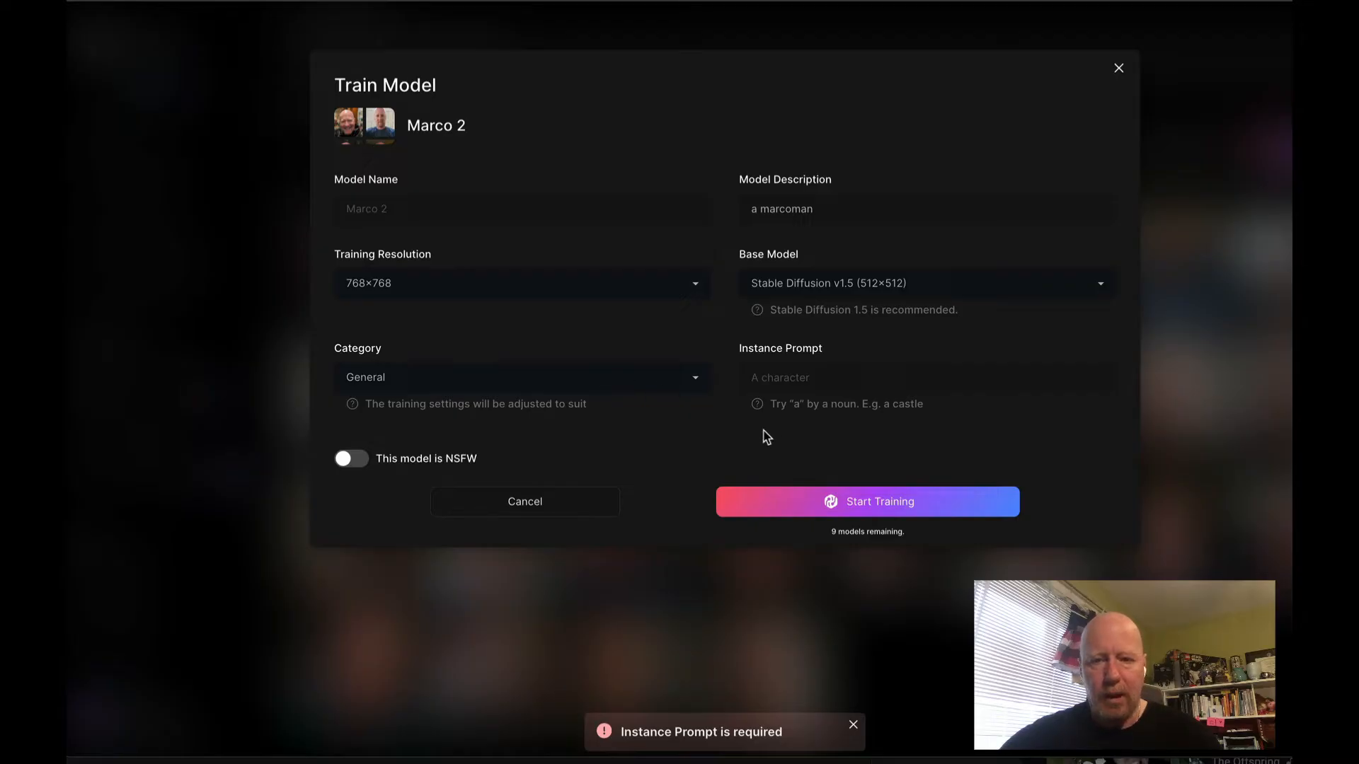
pyautogui.tripleClick(784, 203)
pyautogui.hotkey('ctrl', 'c')
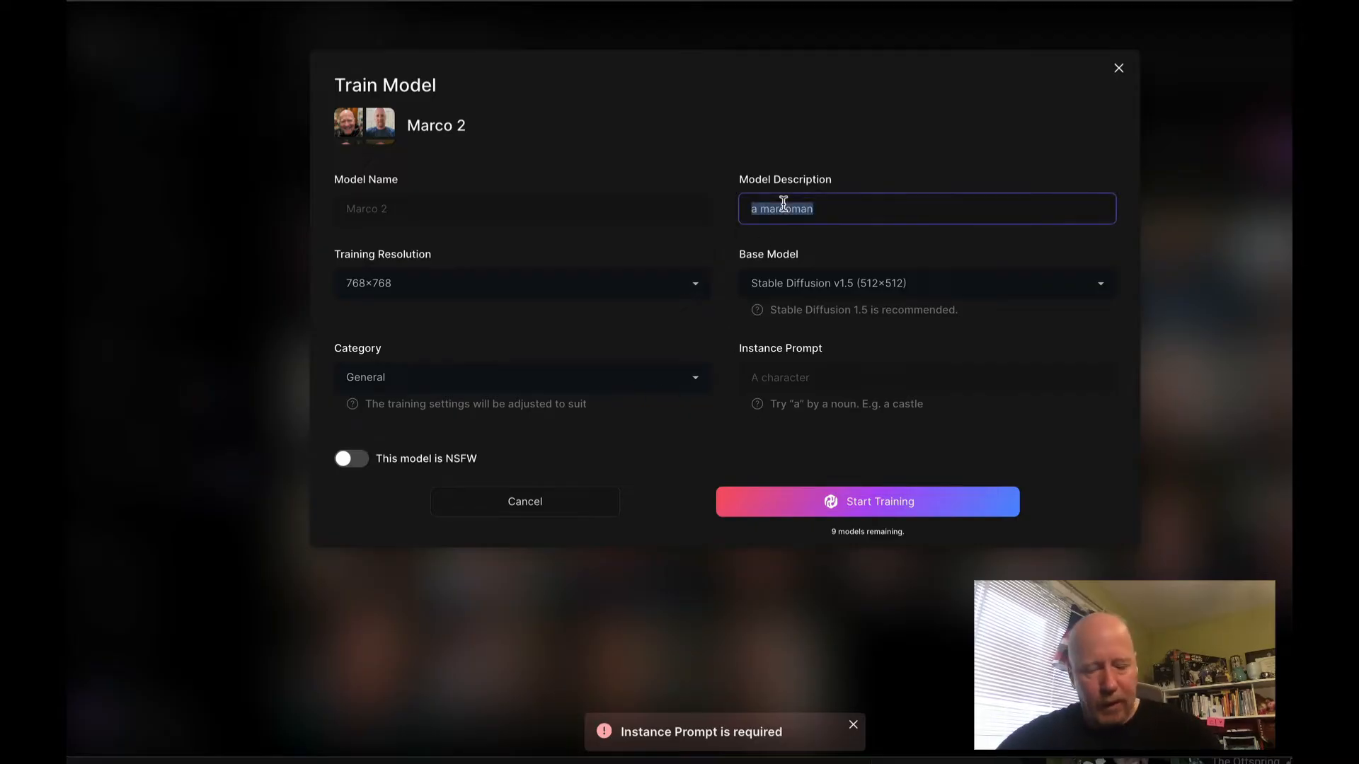
pyautogui.press('BackSpace')
pyautogui.click(814, 382)
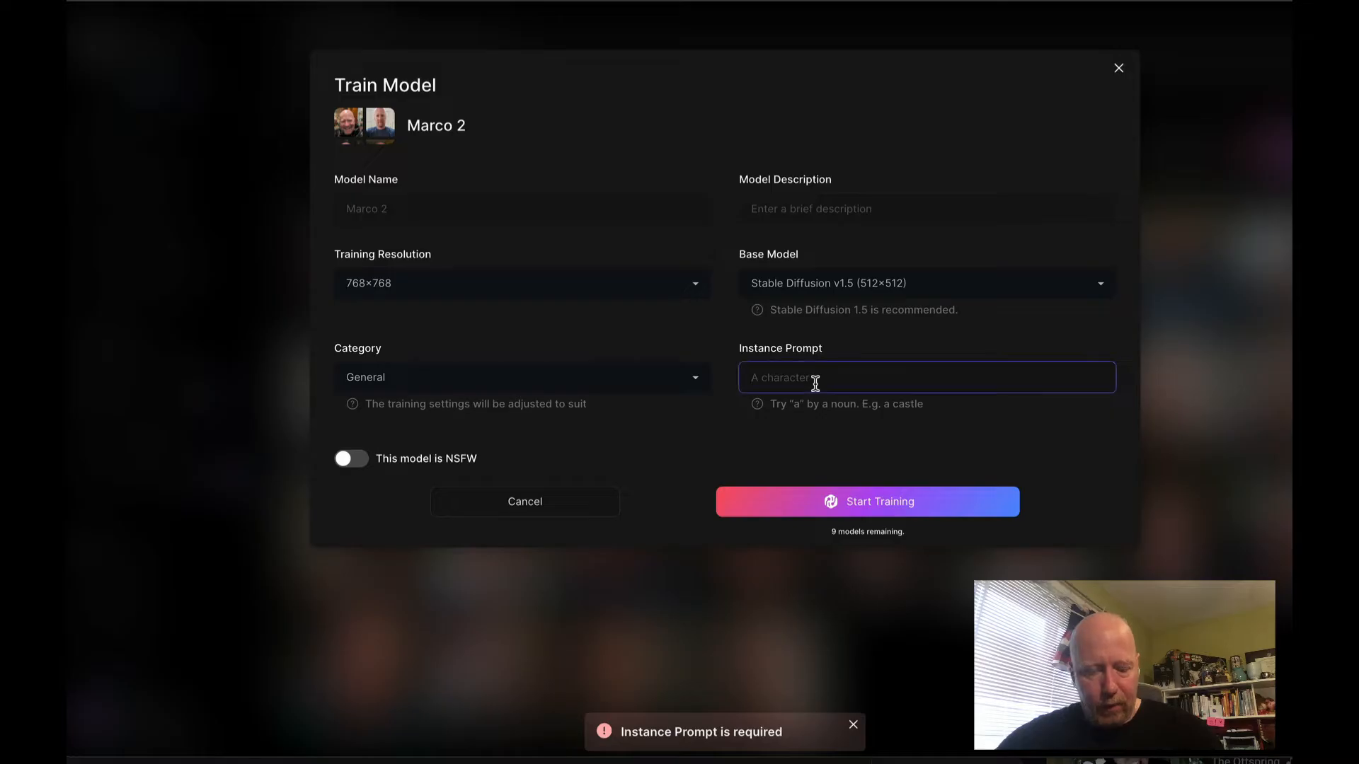
pyautogui.hotkey('ctrl', 'v')
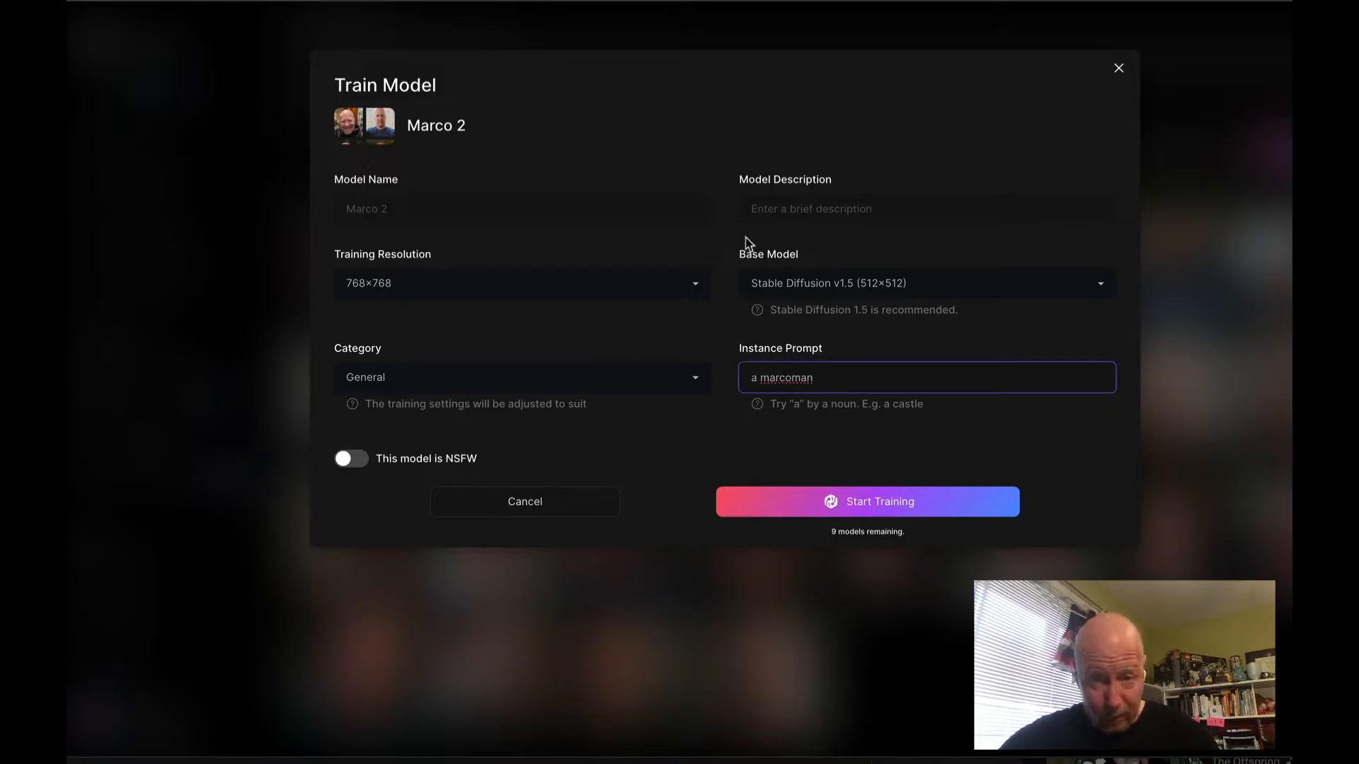
# - Set the model description to "A model of my face"
pyautogui.click(821, 210)
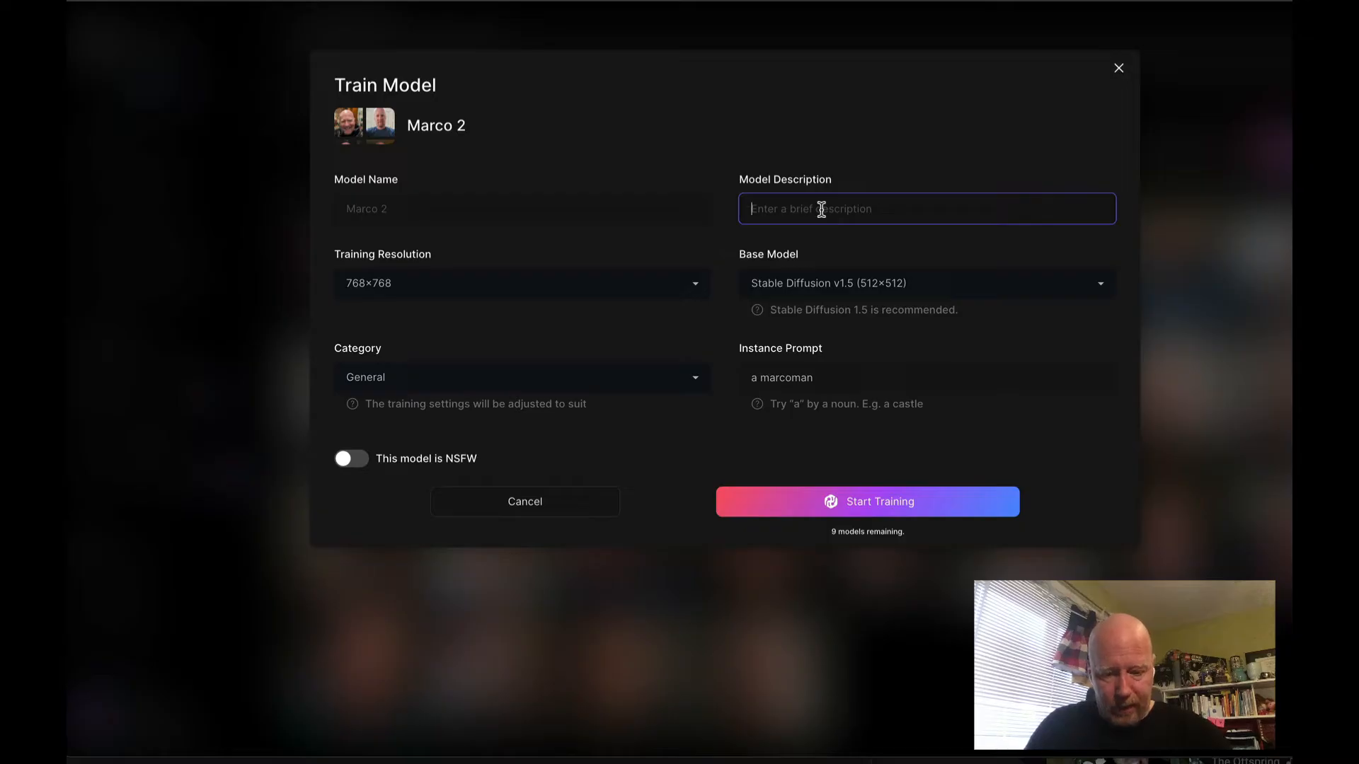
pyautogui.write('A model of my face')
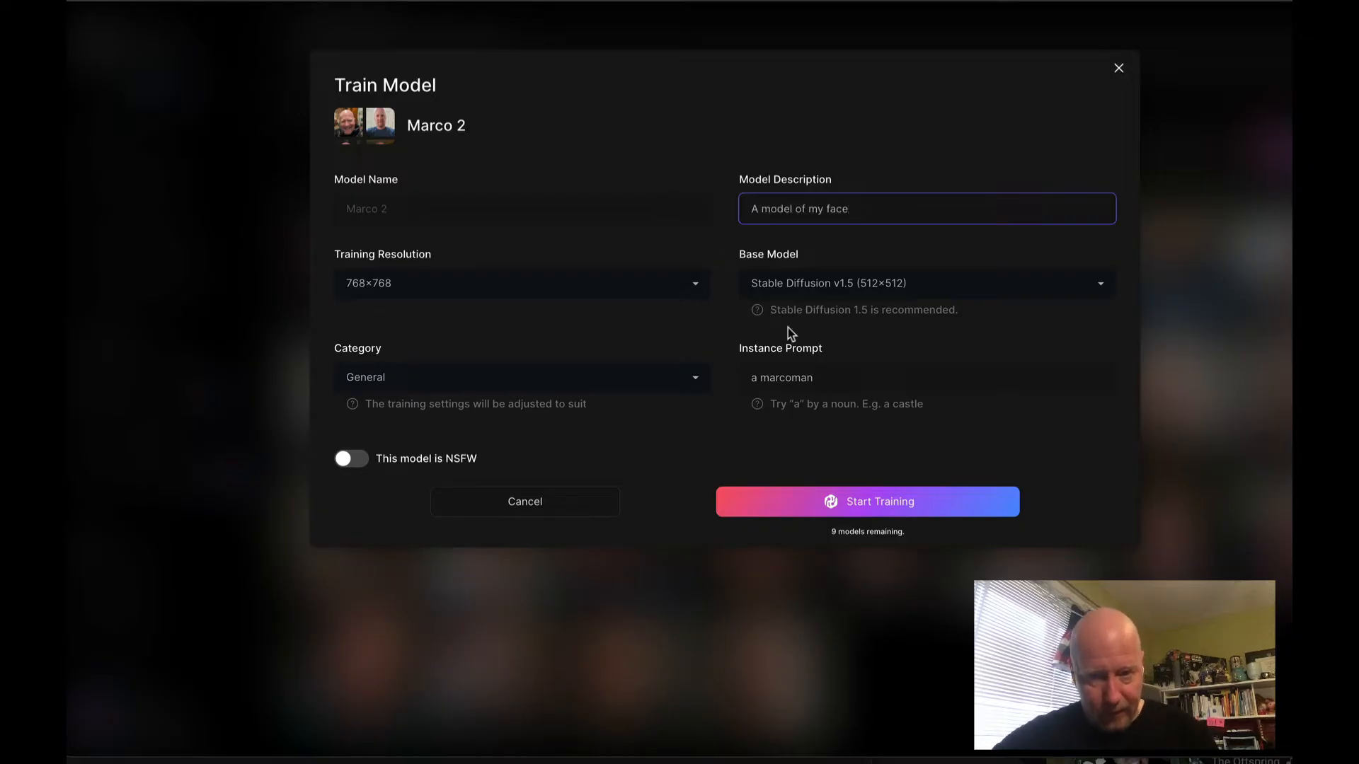
pyautogui.click(1093, 446)
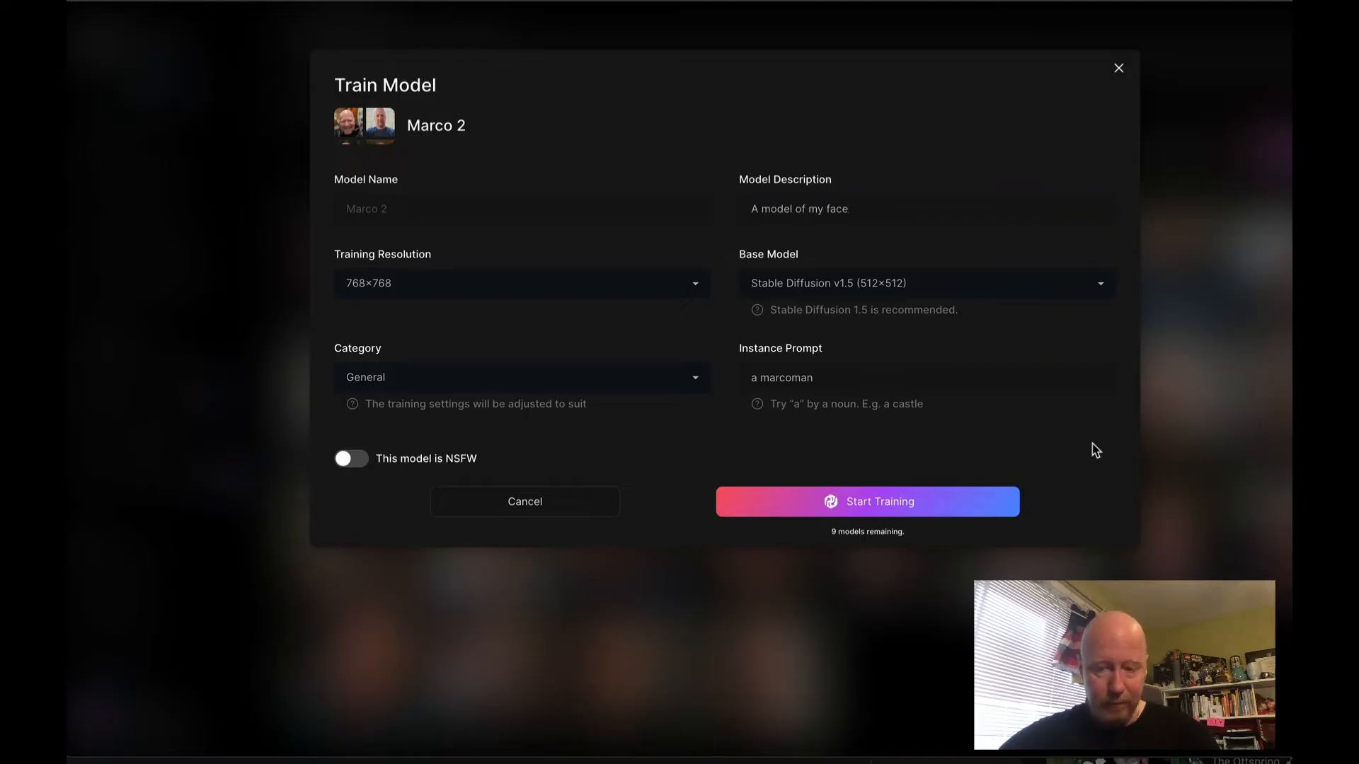
# - Start training the model and view the training job status
pyautogui.click(900, 509)
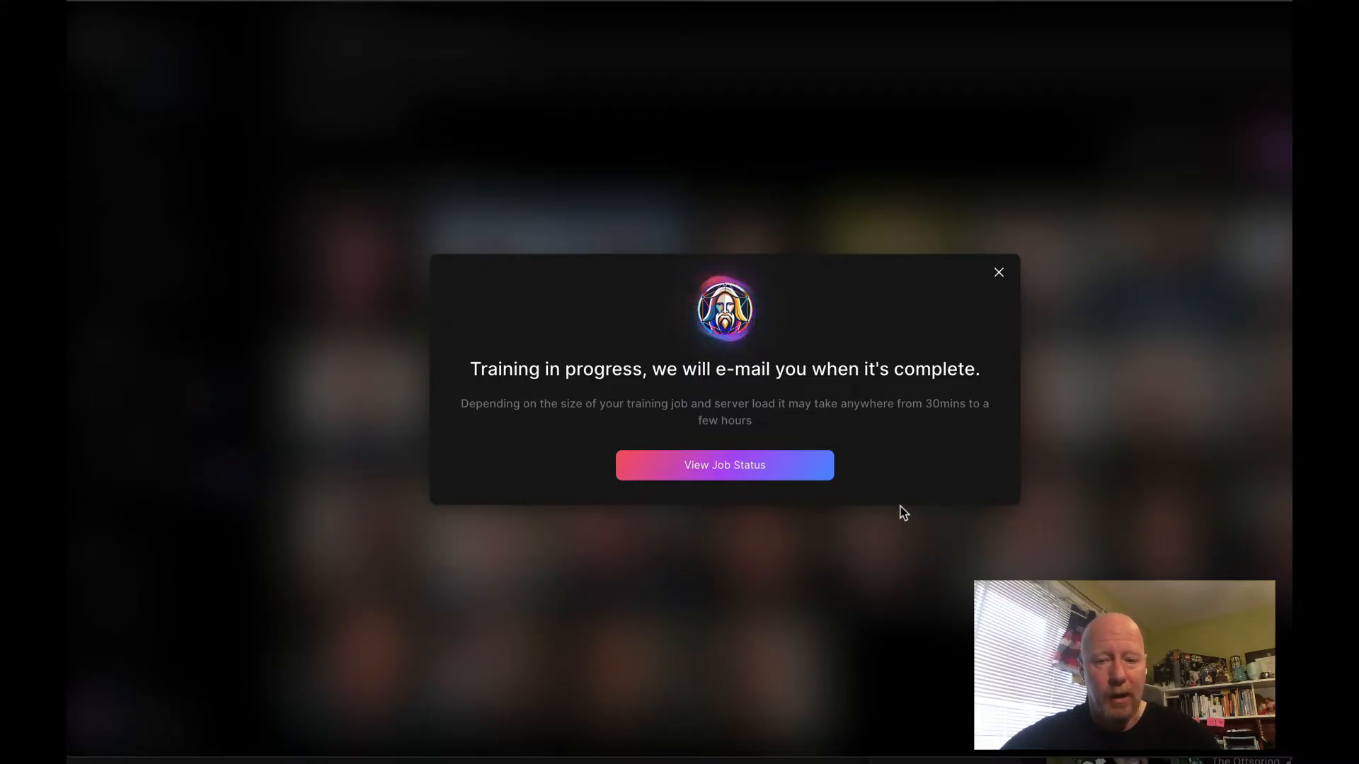
pyautogui.click(781, 474)
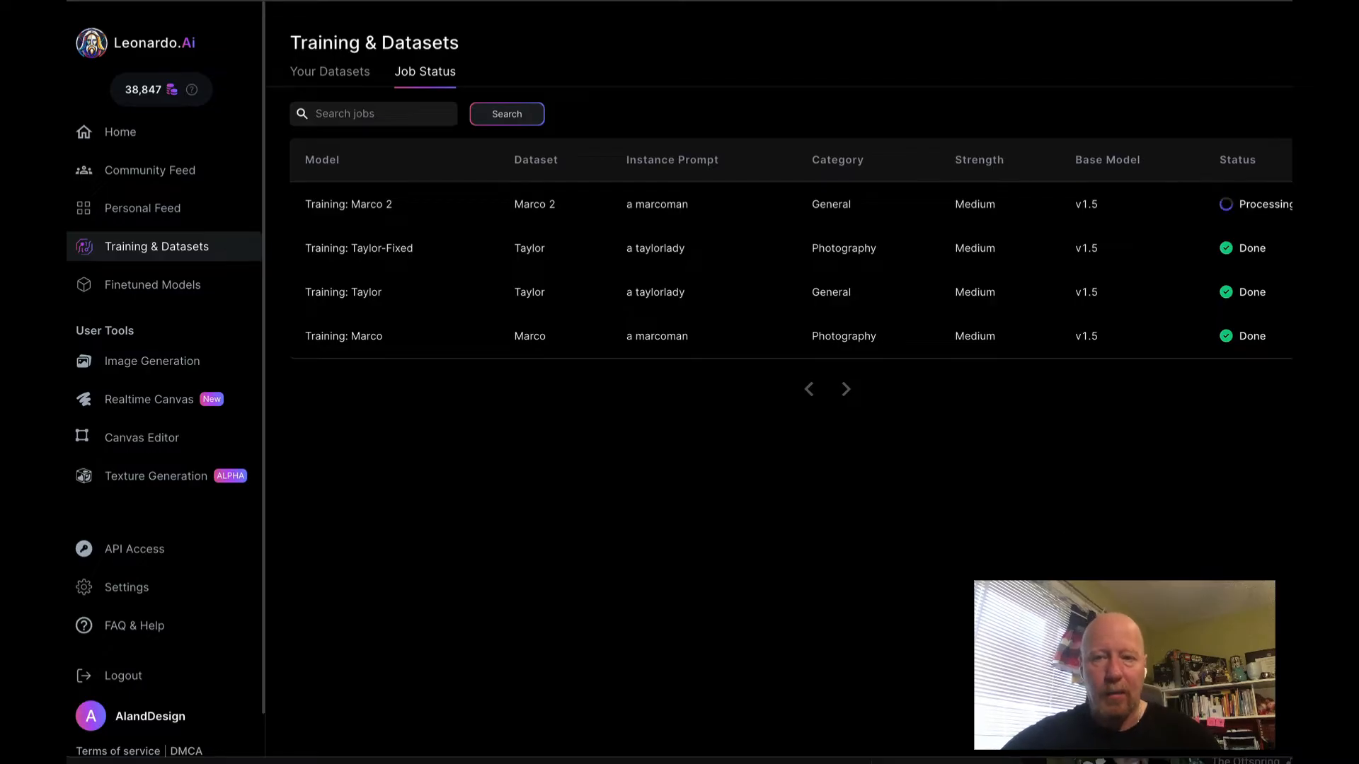
pyautogui.click(996, 0)
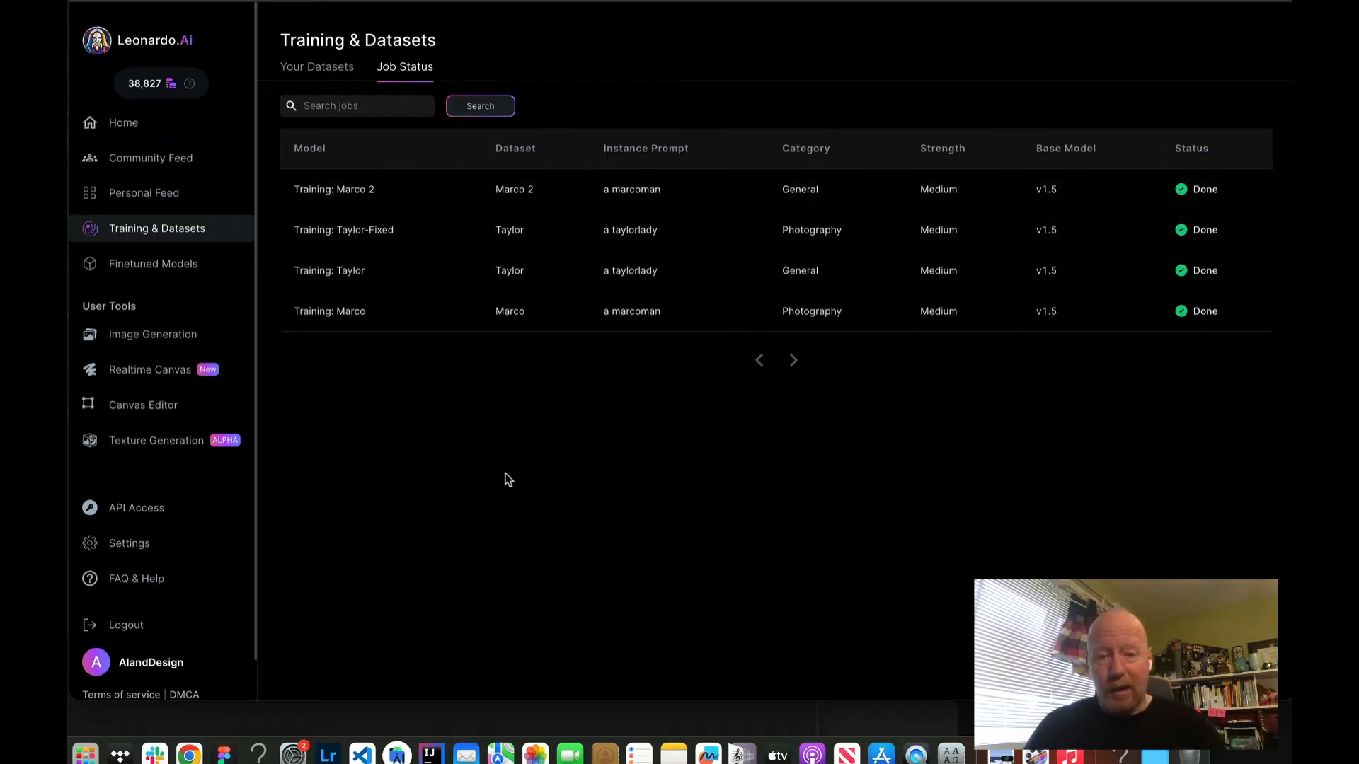
# - Open the newly trained face model from your own finetuned models and use it for image generation
pyautogui.click(174, 266)
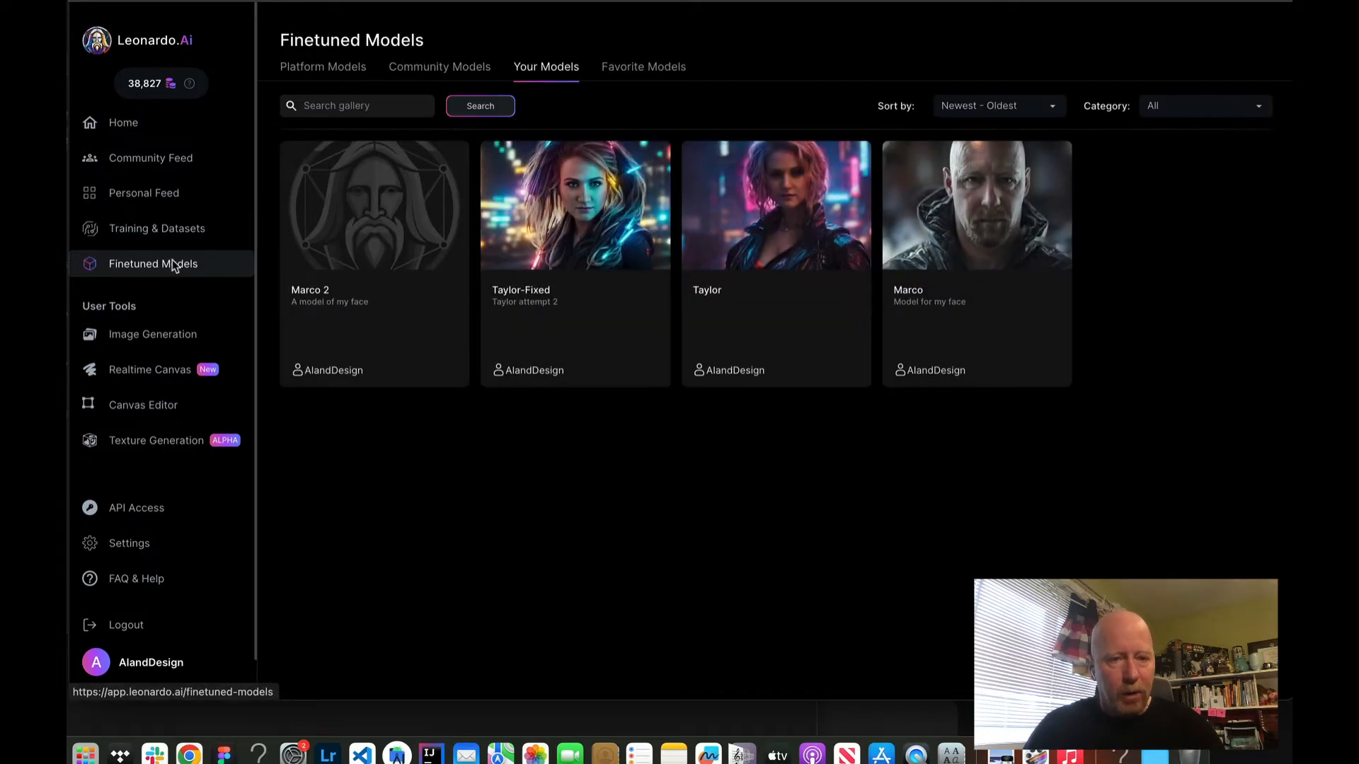
pyautogui.moveTo(333, 233)
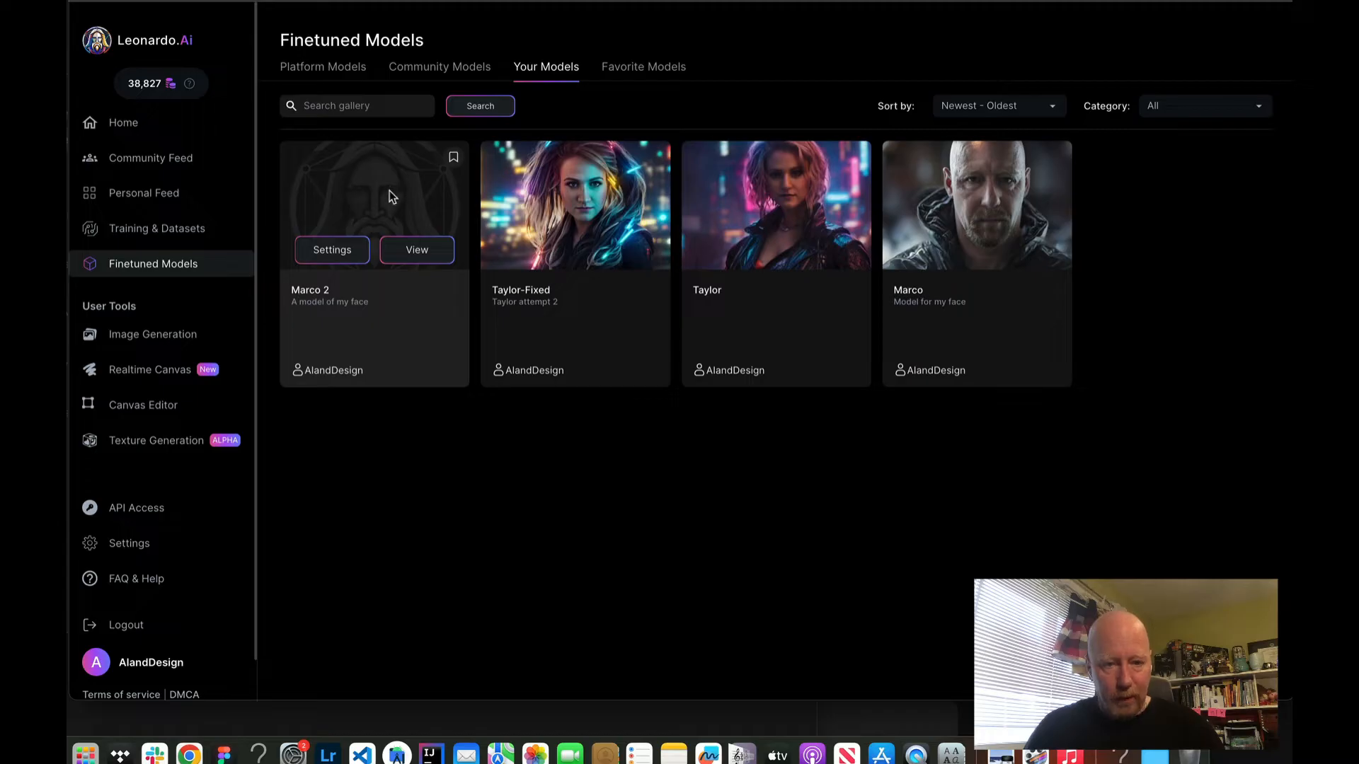
pyautogui.click(422, 253)
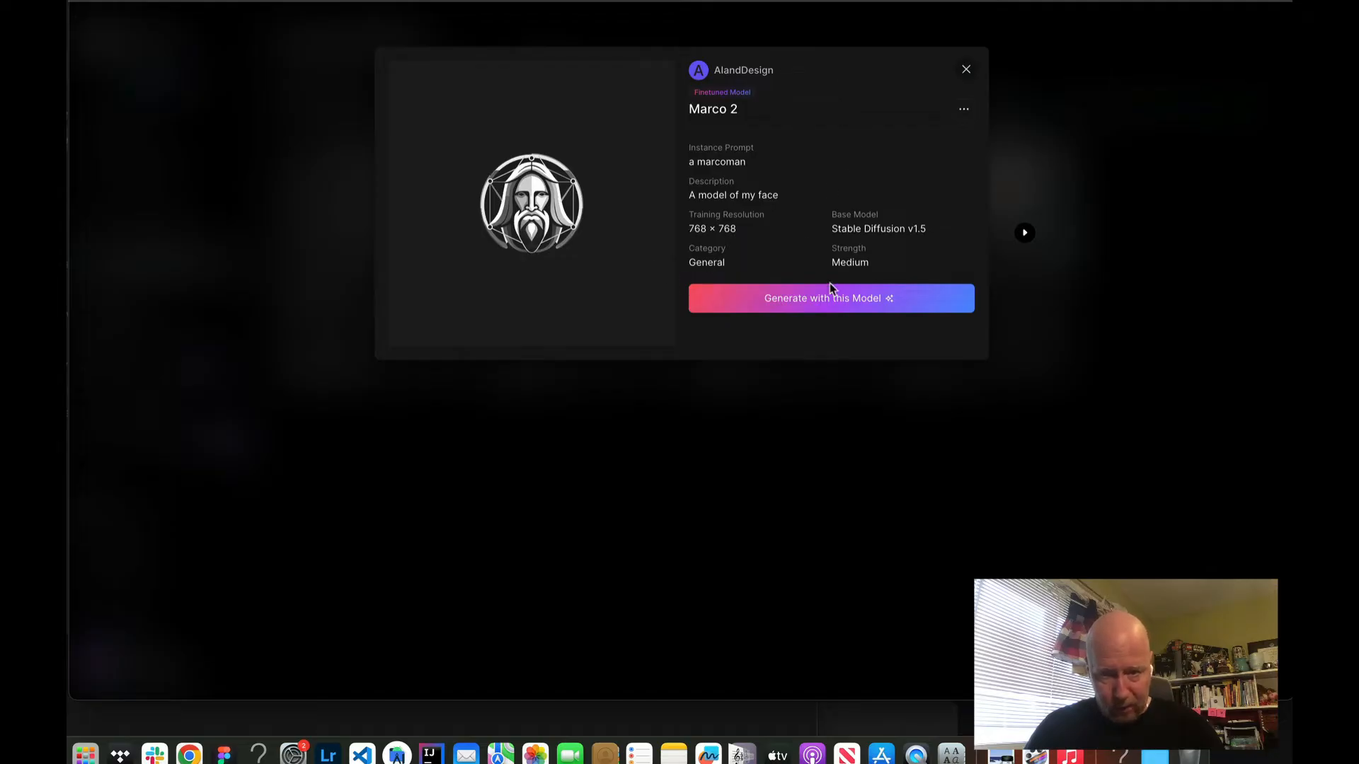
pyautogui.click(864, 304)
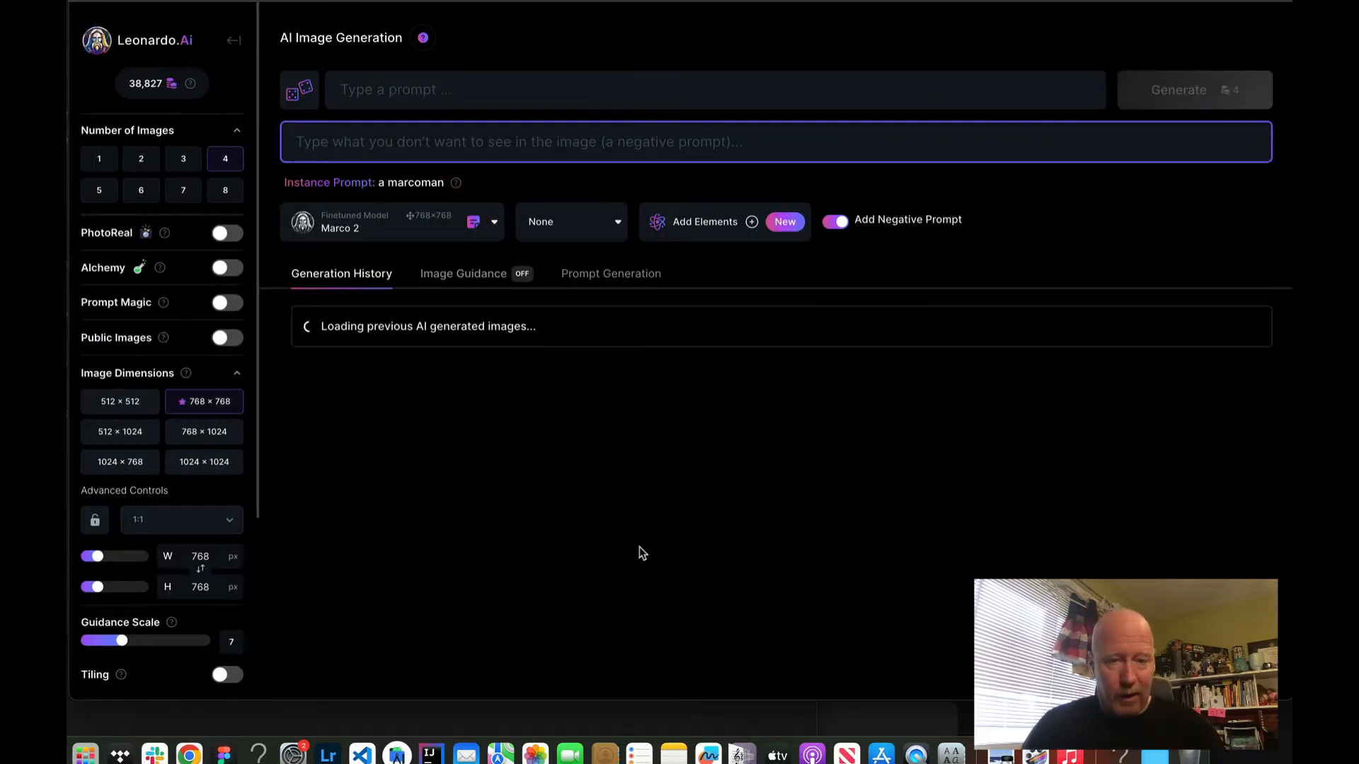
# - Enter the image prompt "portrait of" followed by the model's instance prompt and ", cinematic still"
pyautogui.click(484, 93)
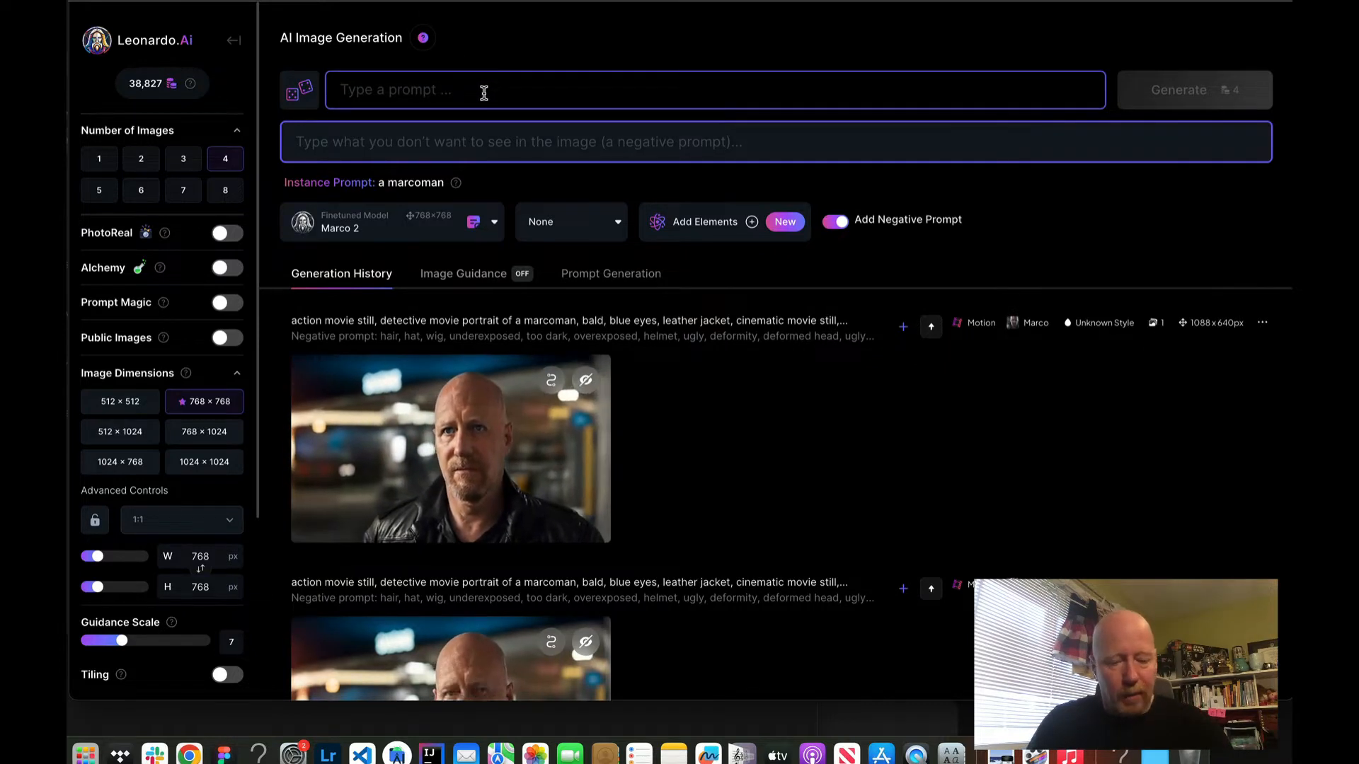
pyautogui.write('po')
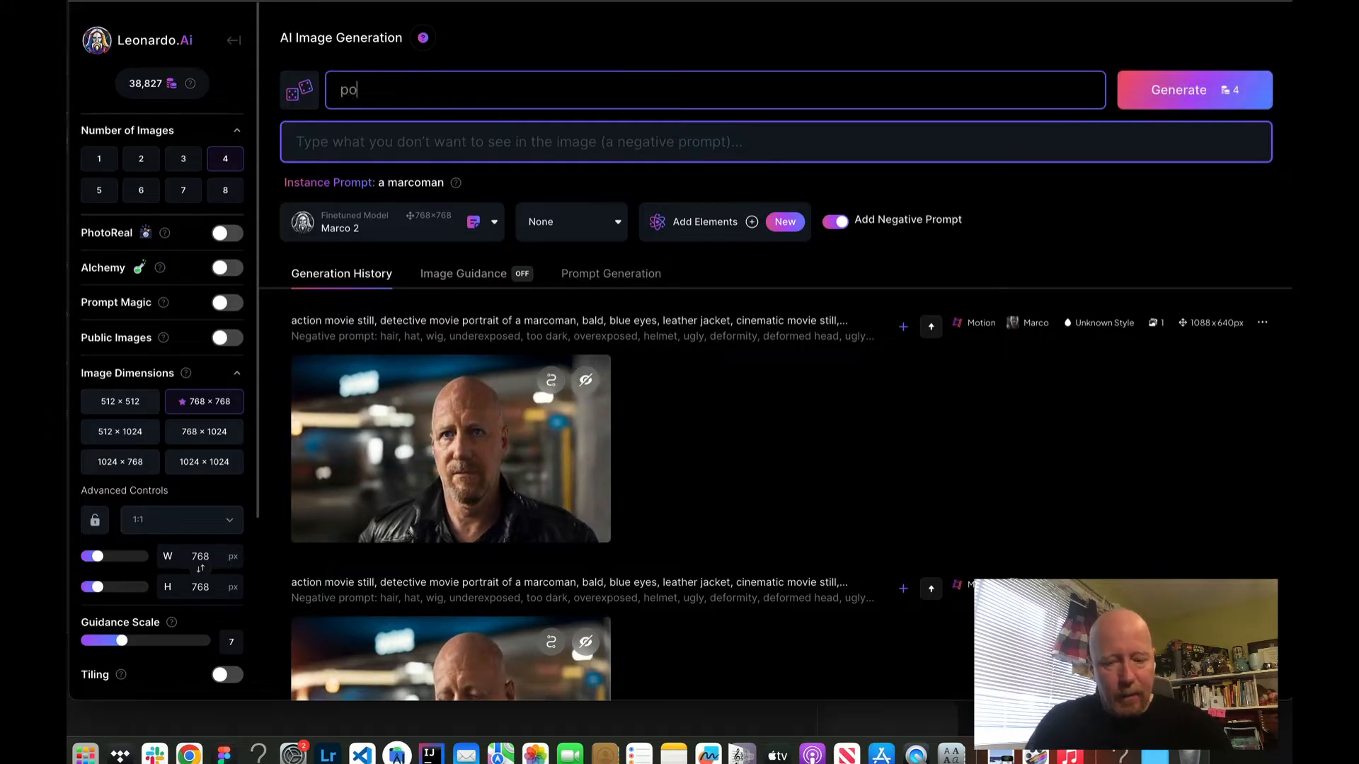
pyautogui.write('rtrait of e')
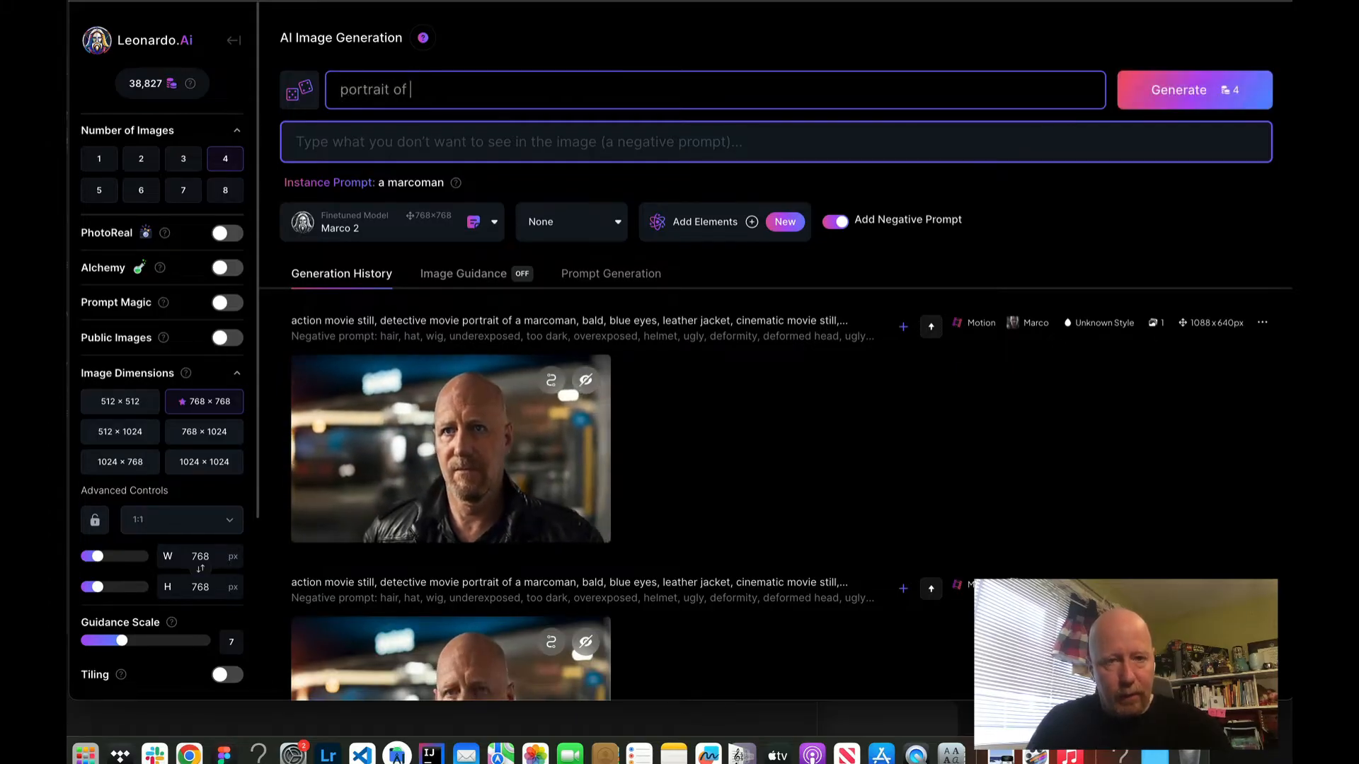
pyautogui.press('BackSpace')
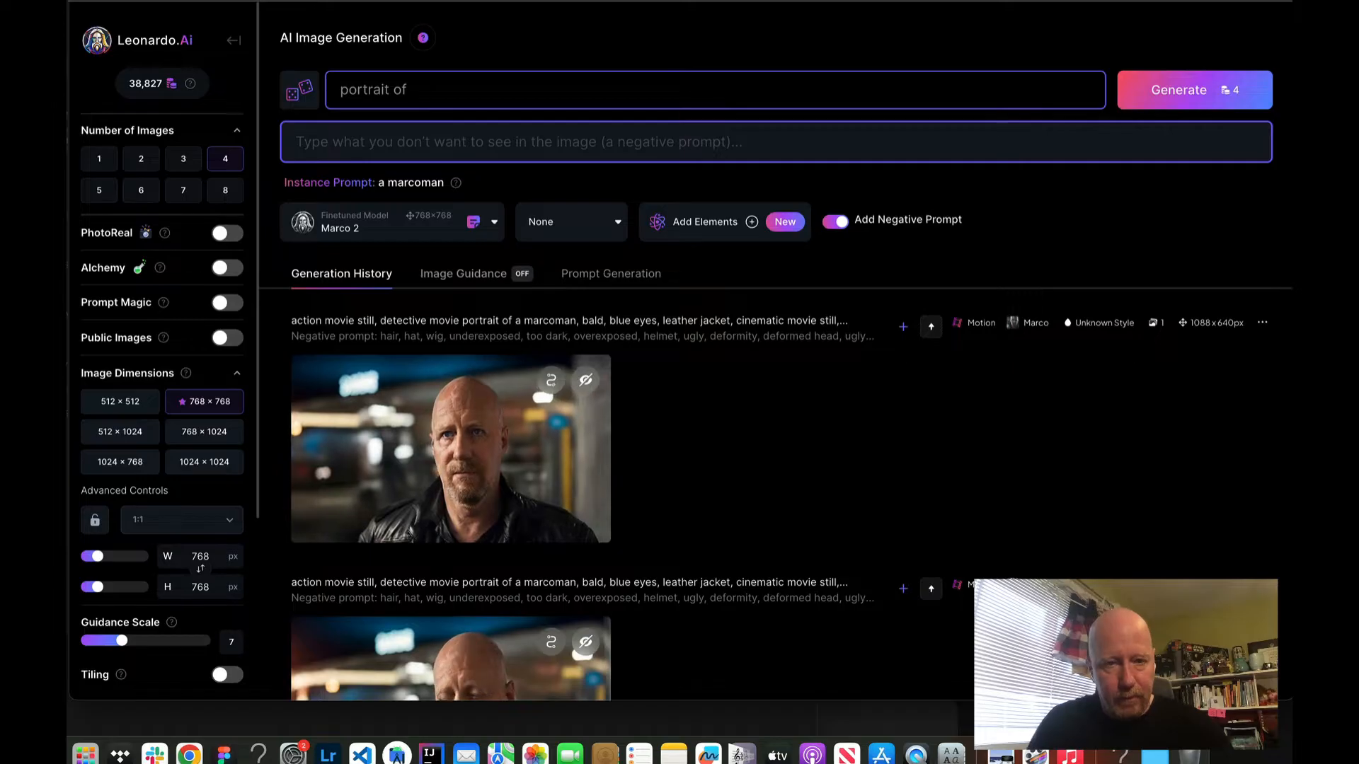
pyautogui.write('a mar')
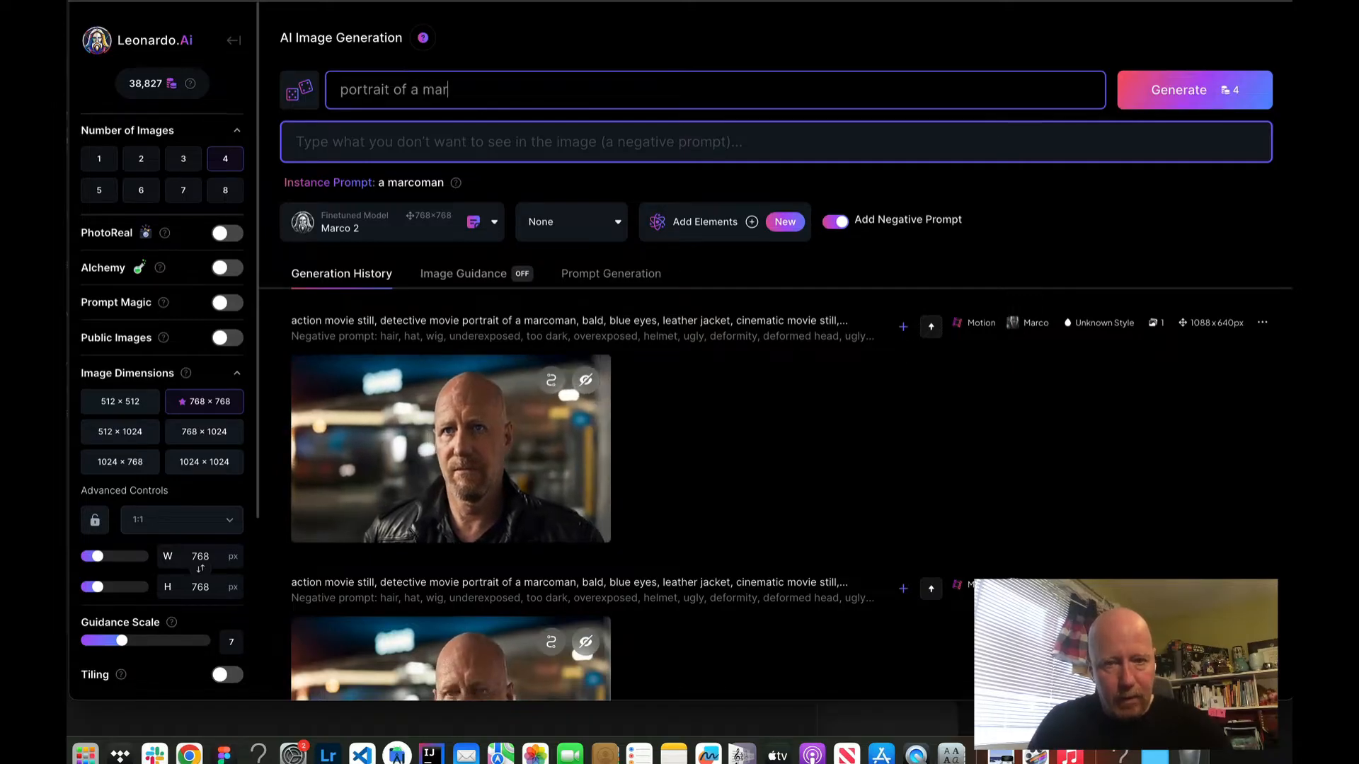
pyautogui.write('coman, cin4m')
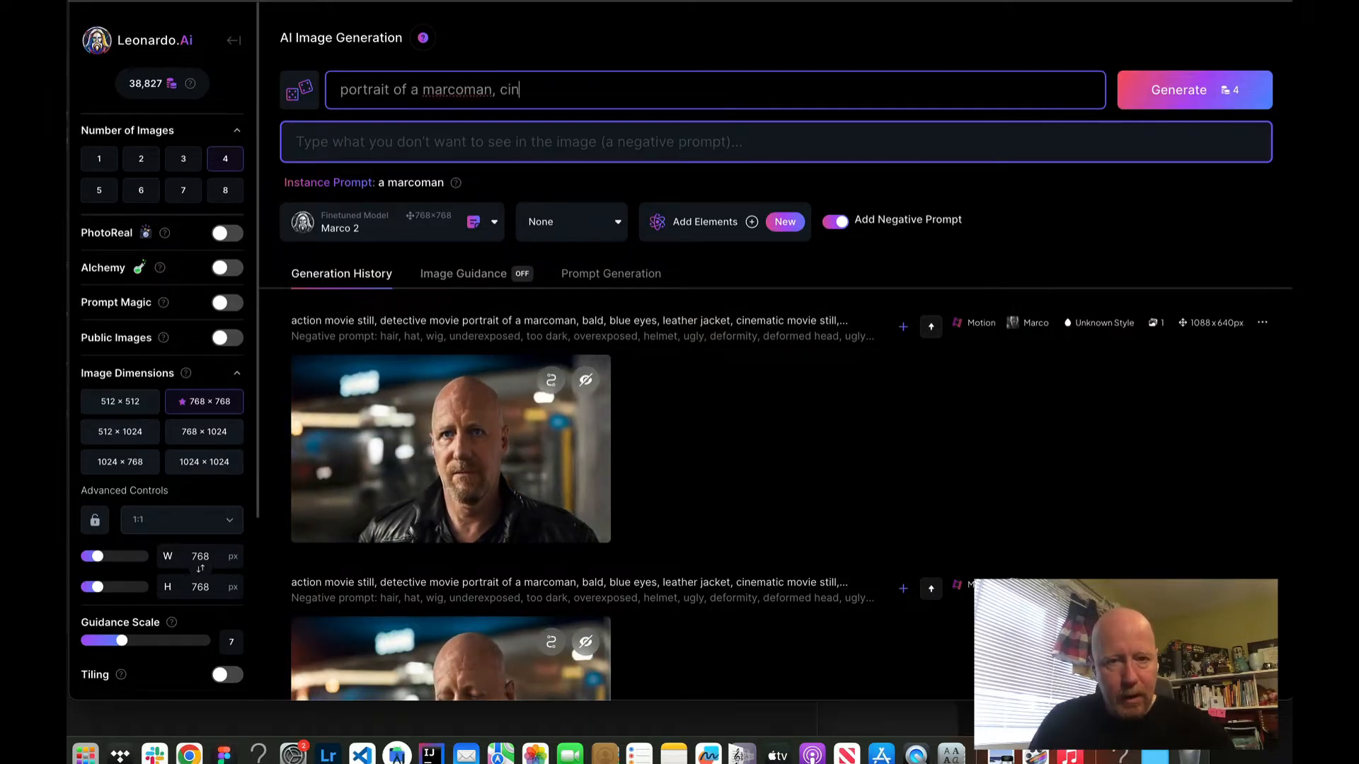
pyautogui.press('BackSpace')
pyautogui.press('BackSpace')
pyautogui.write('ema')
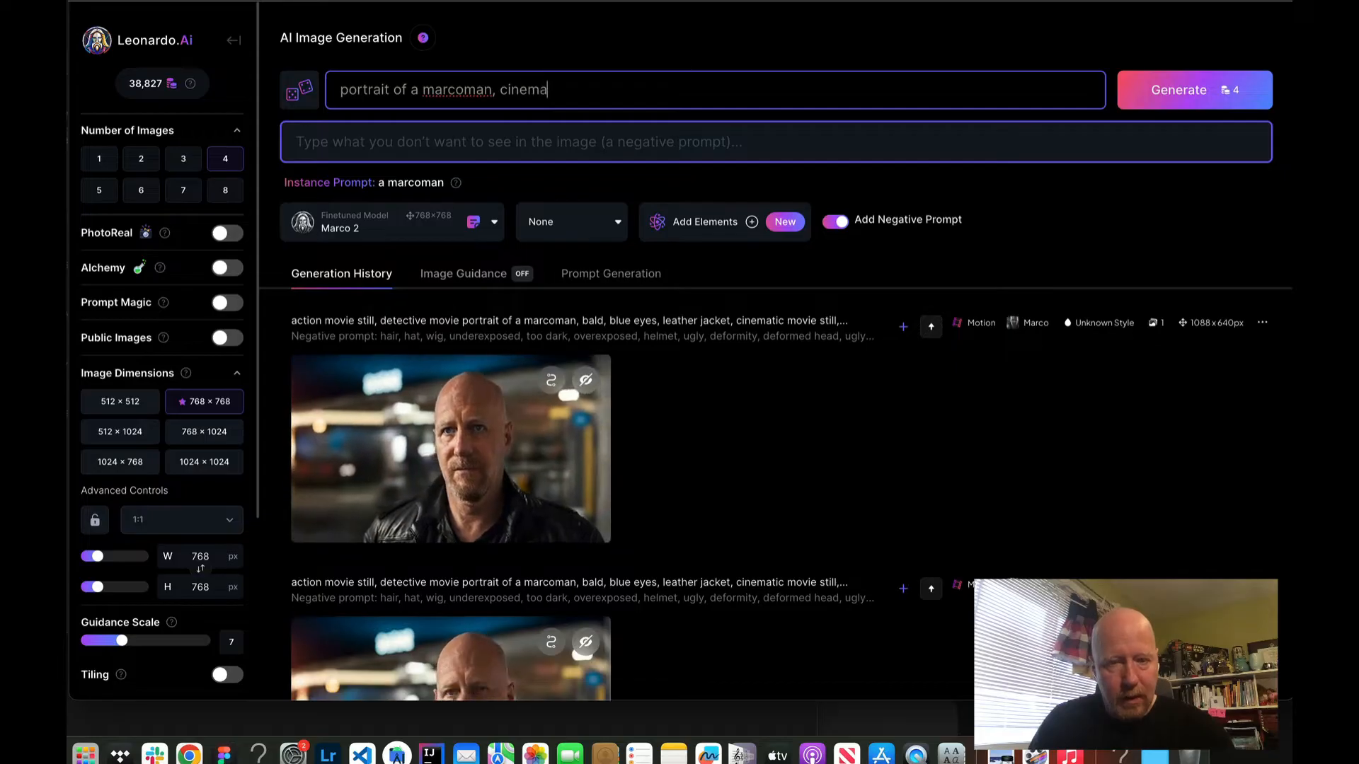
pyautogui.write('tic still')
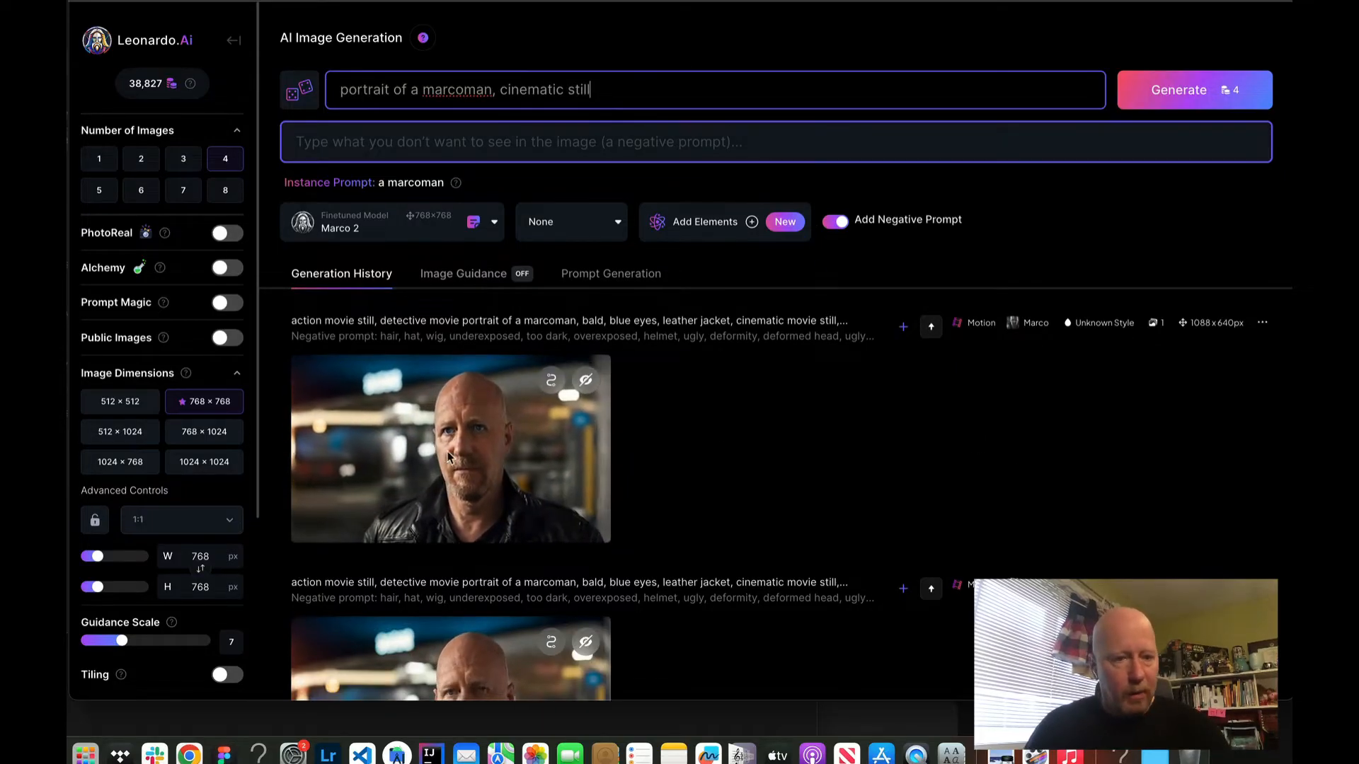
# - Set the aspect ratio to 16:9 and generate four images from the prompt
pyautogui.click(194, 521)
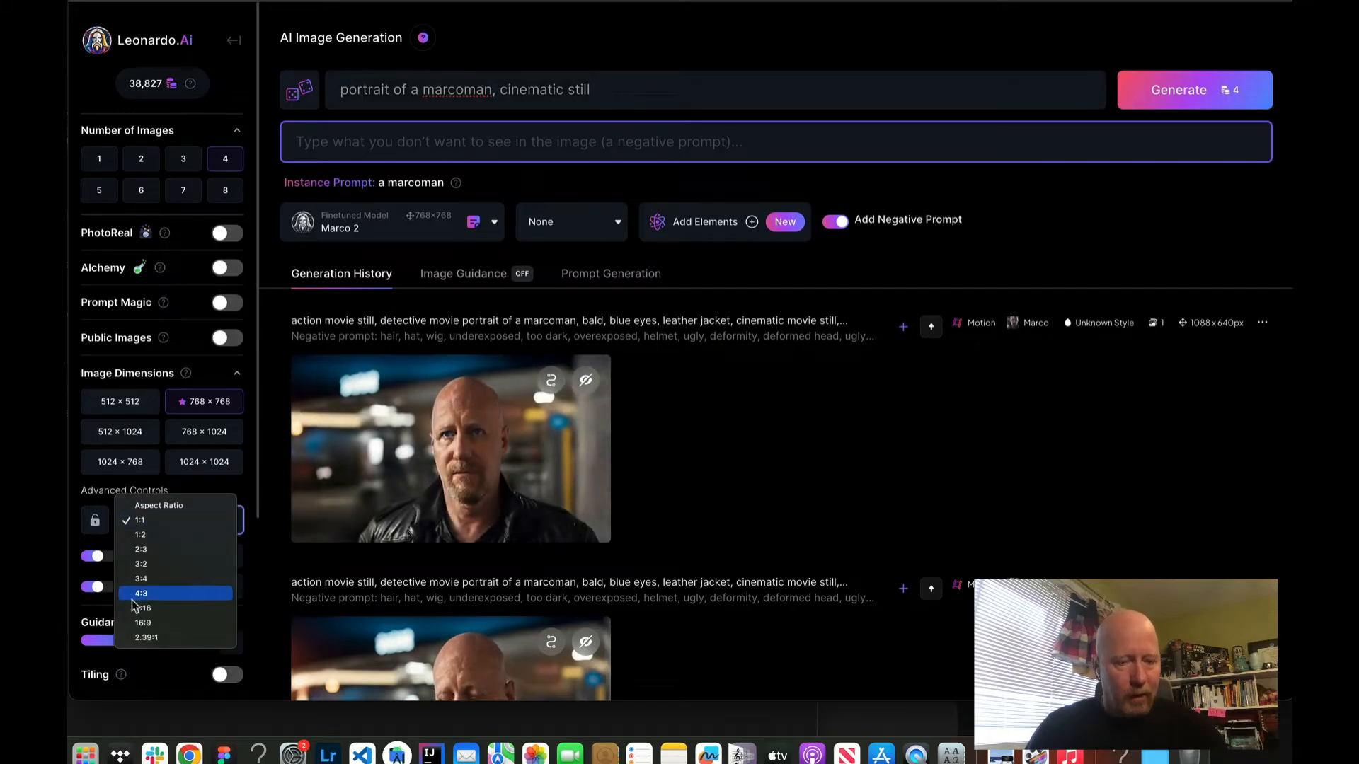
pyautogui.click(182, 626)
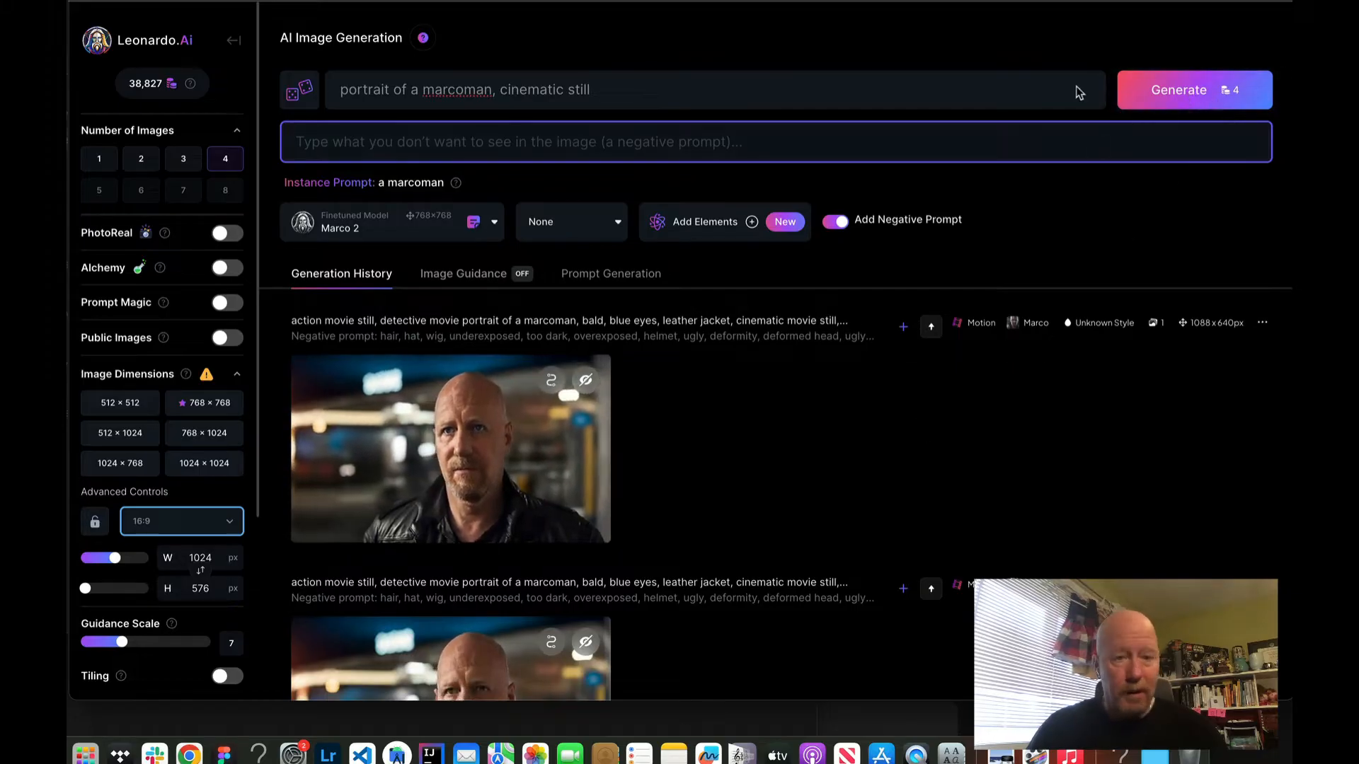
pyautogui.click(1165, 91)
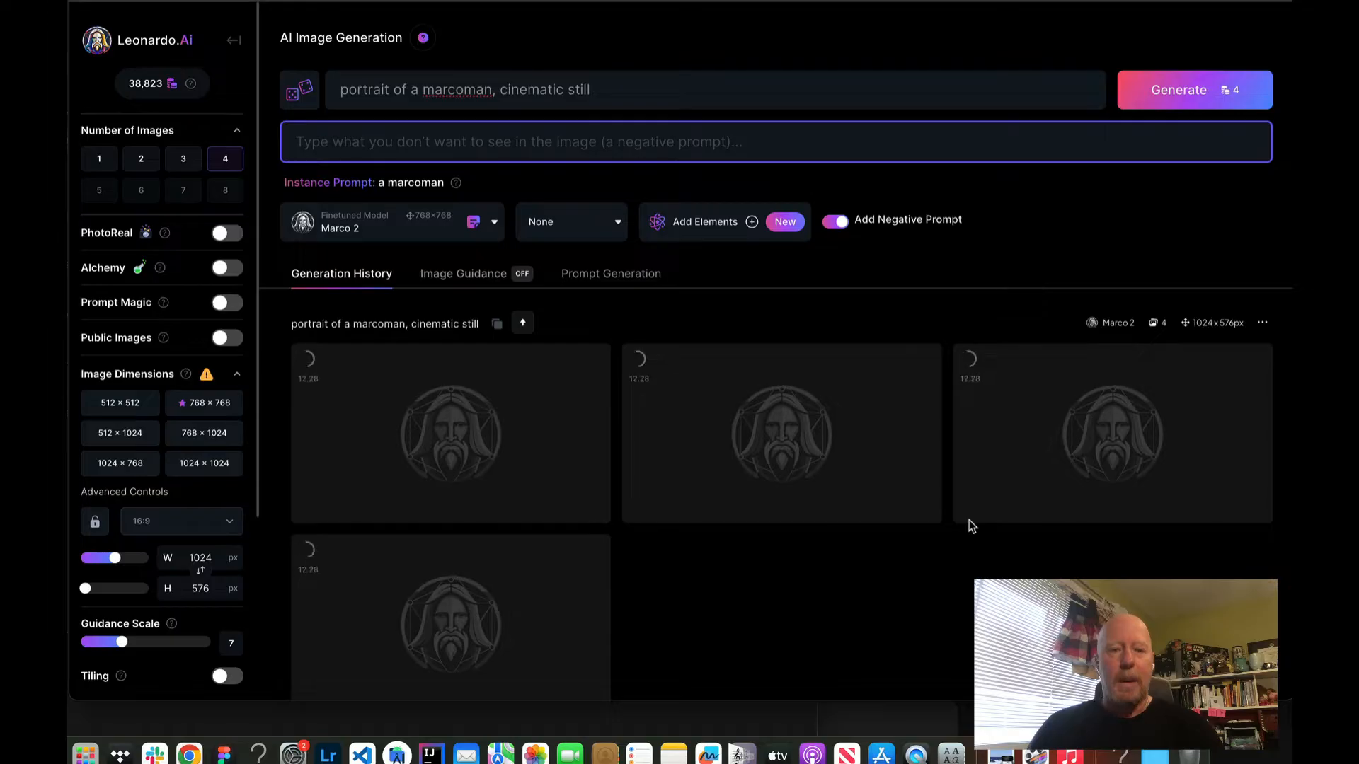
# - Review the newly generated images and enlarge the portrait with the yellow shirt, then close it
pyautogui.scroll(-1, 970, 522)
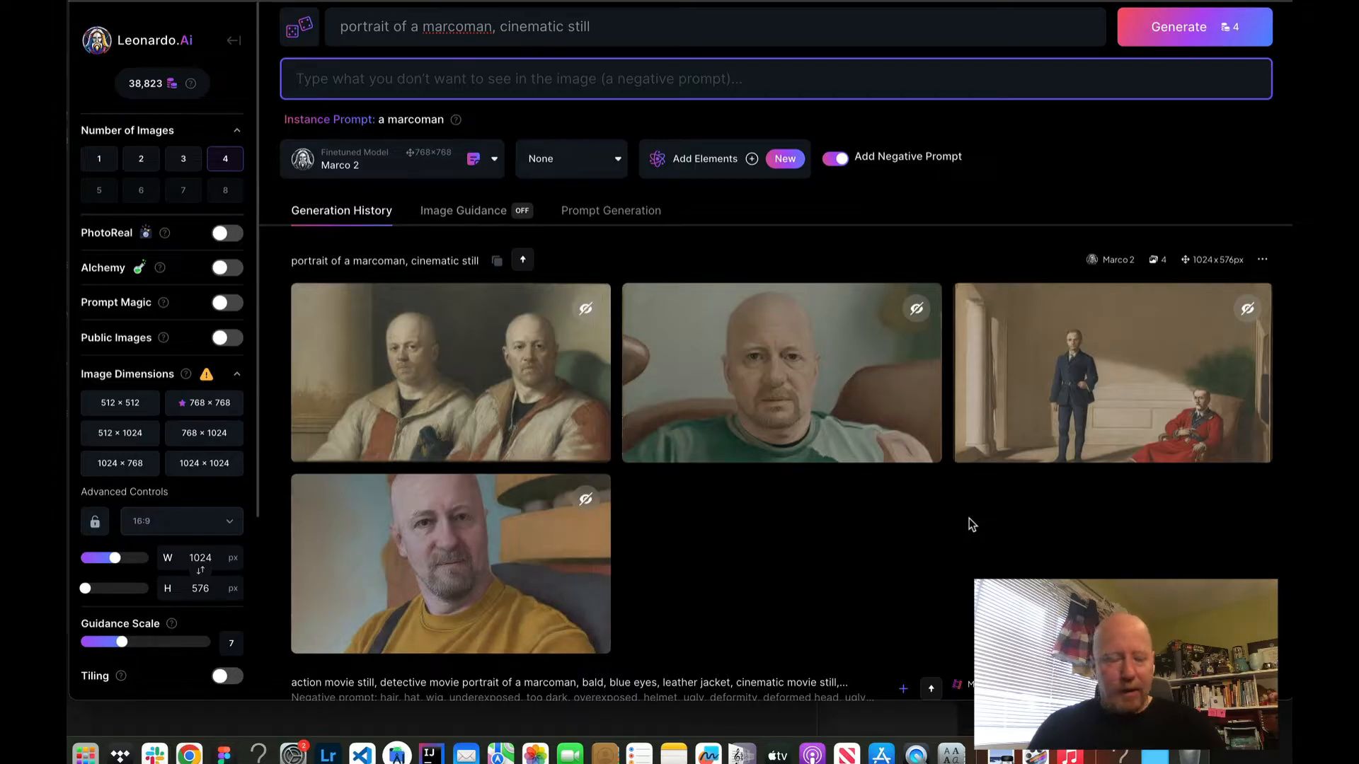
pyautogui.click(444, 532)
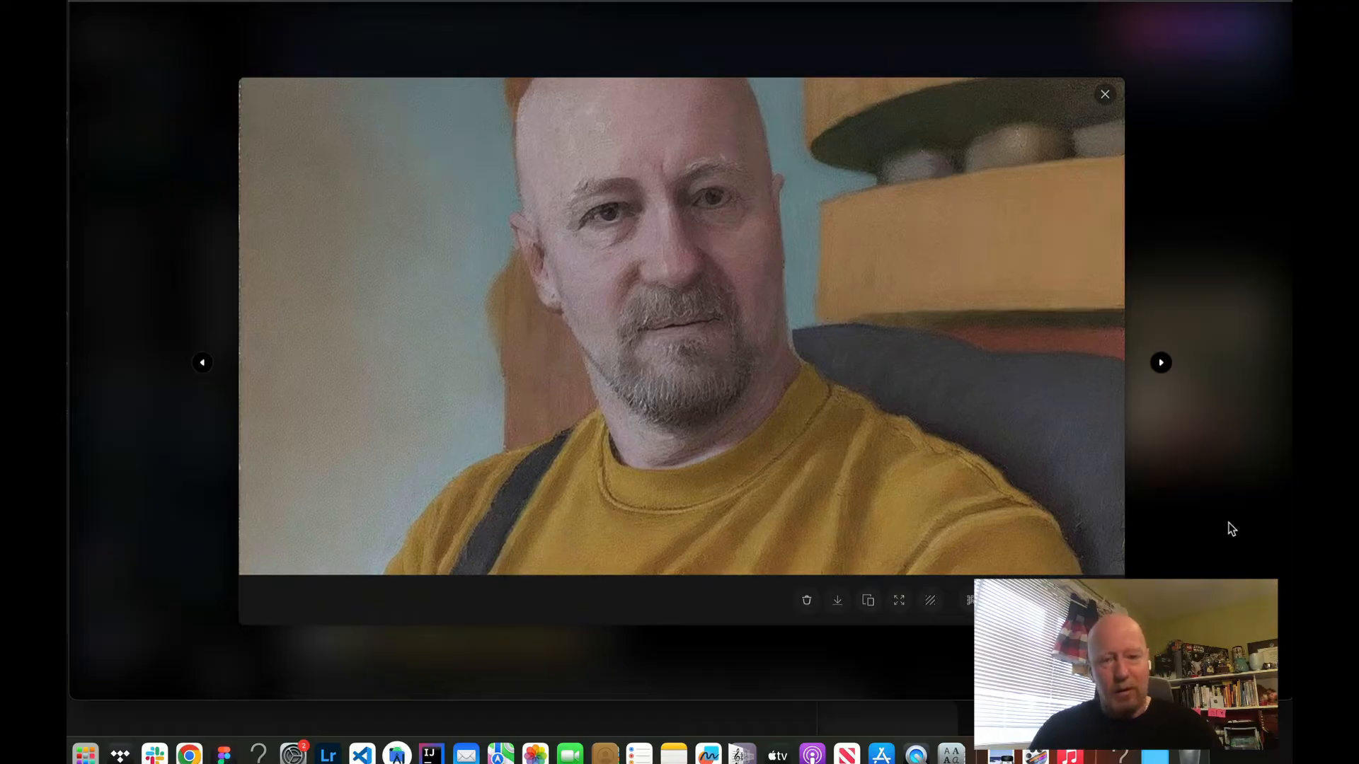
pyautogui.click(1104, 94)
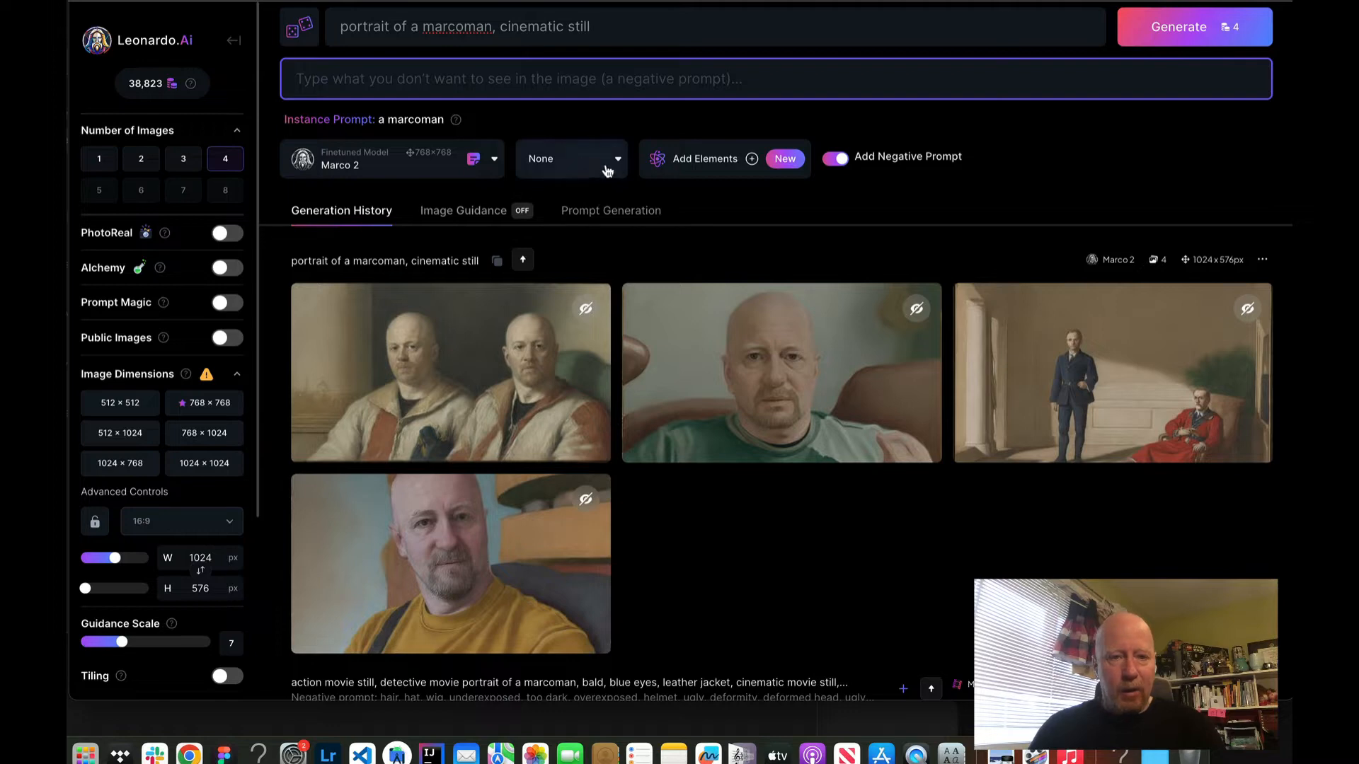
# - Check the available style presets, keeping None, and look over the earlier portraits in the generation history
pyautogui.click(608, 169)
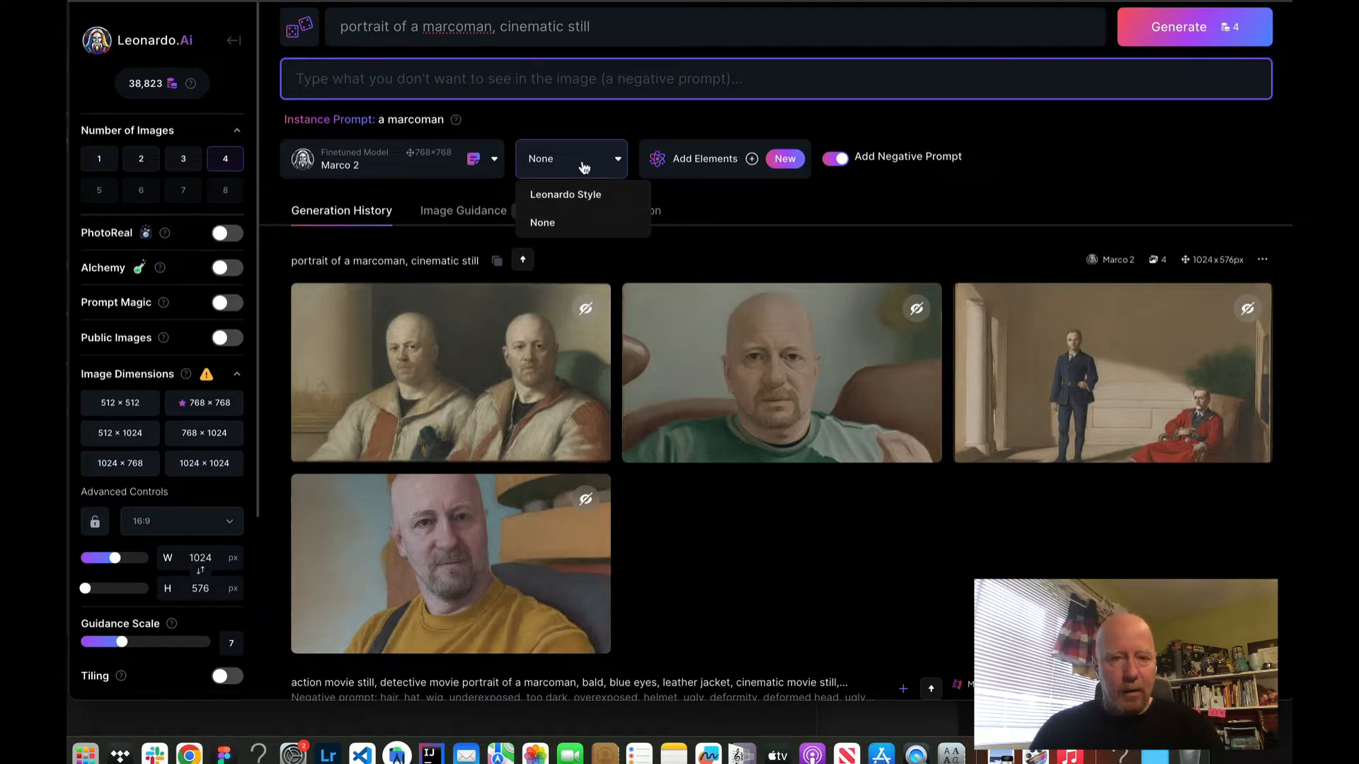
pyautogui.click(586, 167)
pyautogui.click(586, 165)
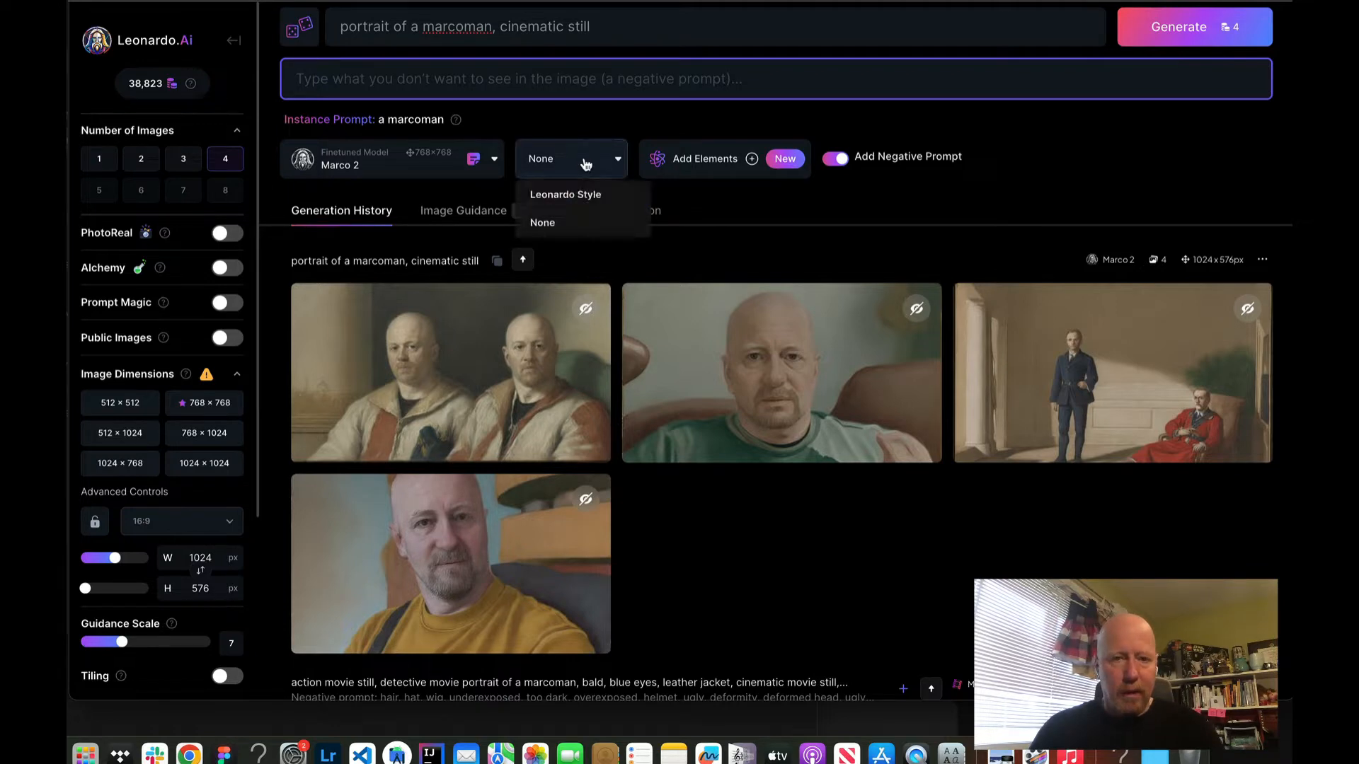
pyautogui.click(586, 165)
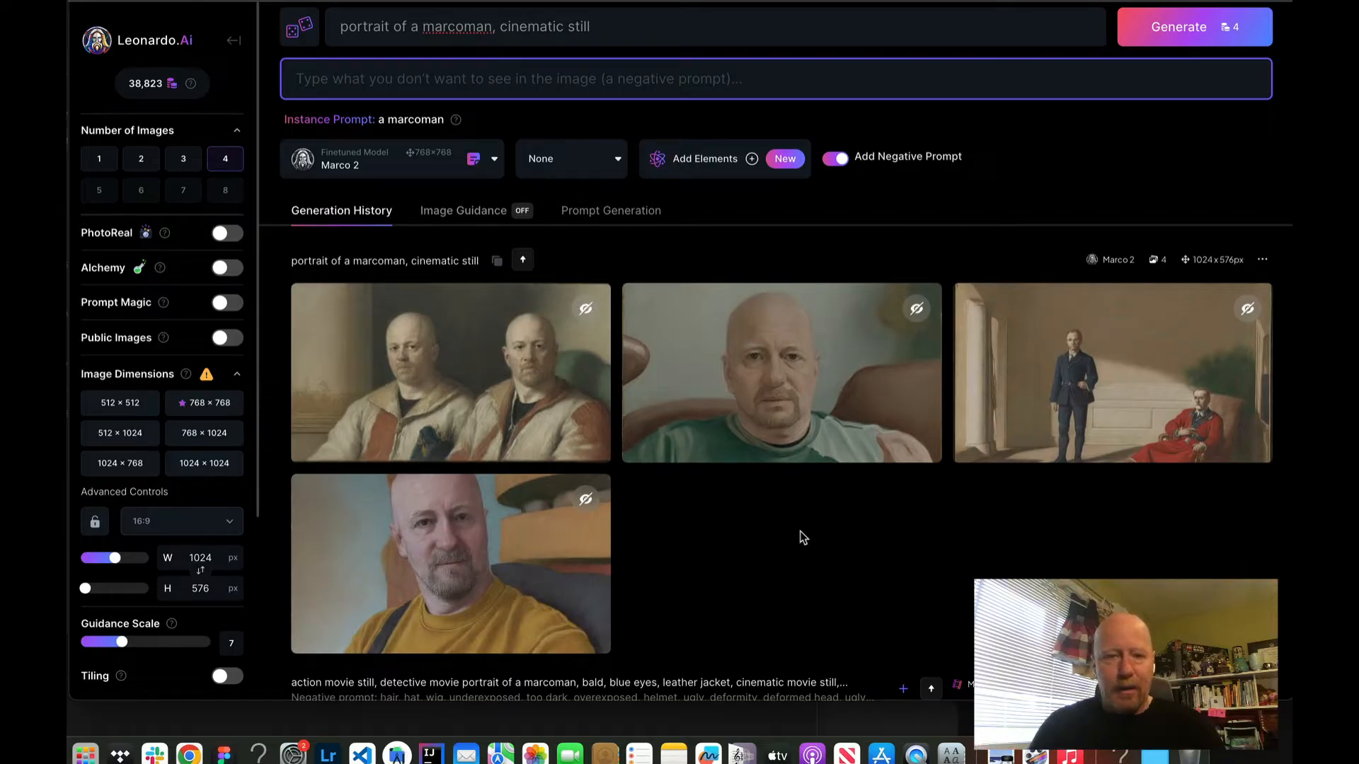
pyautogui.scroll(-7, 847, 550)
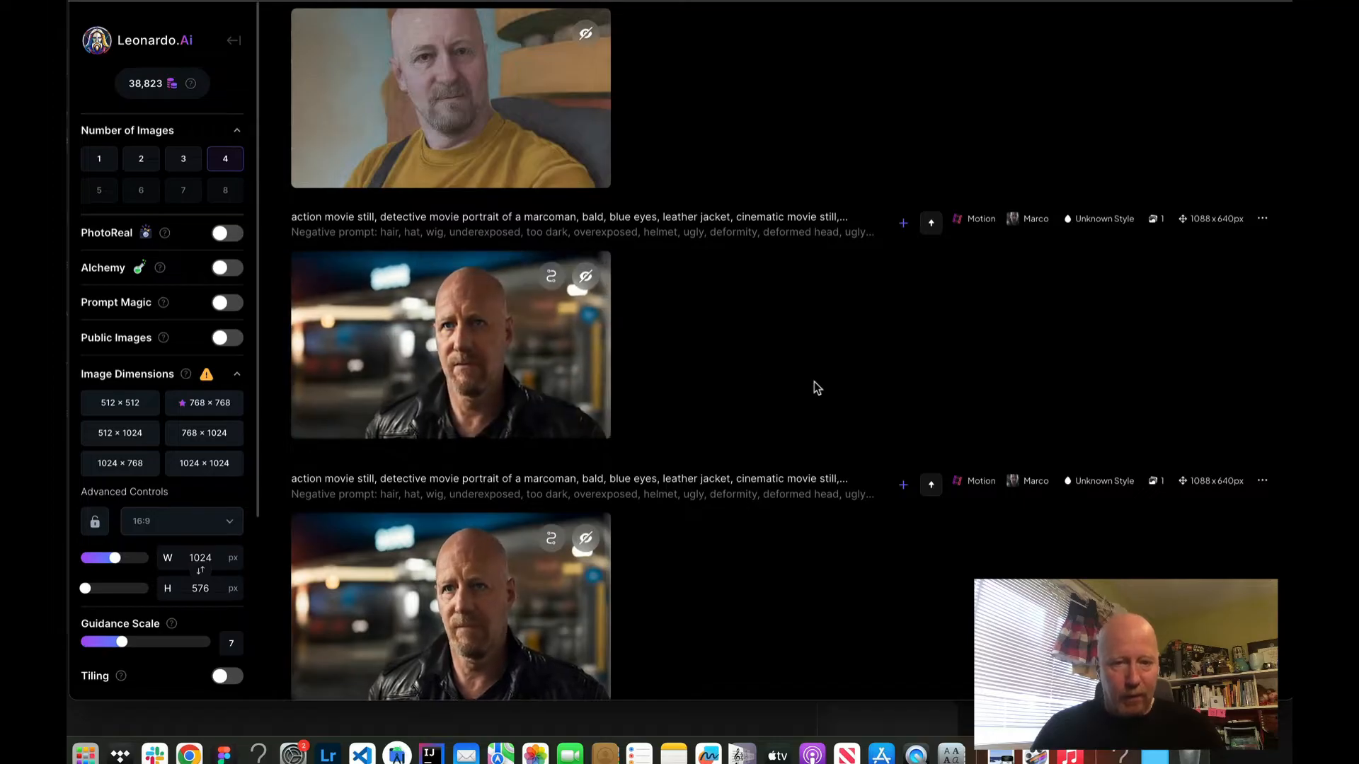
pyautogui.scroll(8, 814, 380)
pyautogui.moveTo(815, 388)
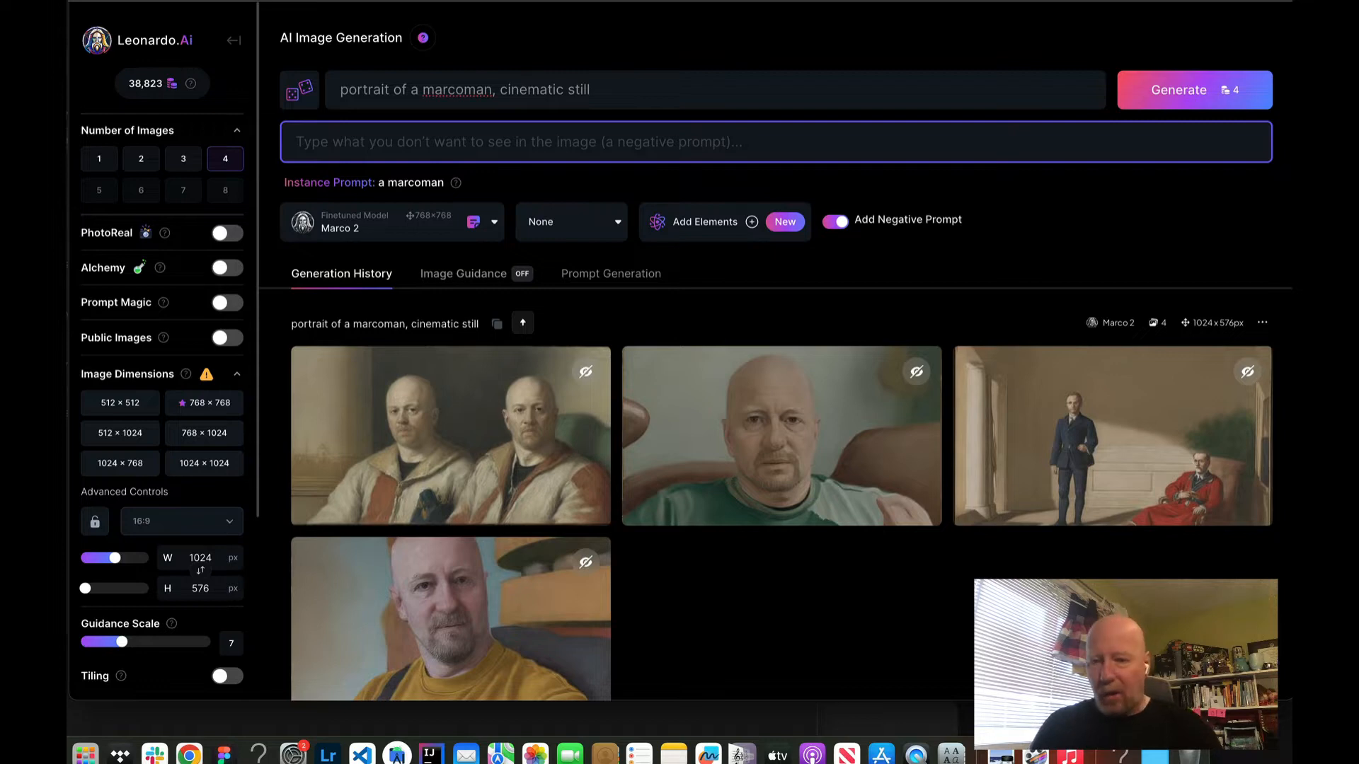
# - Turn on Alchemy, open its settings and check the explanations of High Resolution and Contrast Boost
pyautogui.click(226, 269)
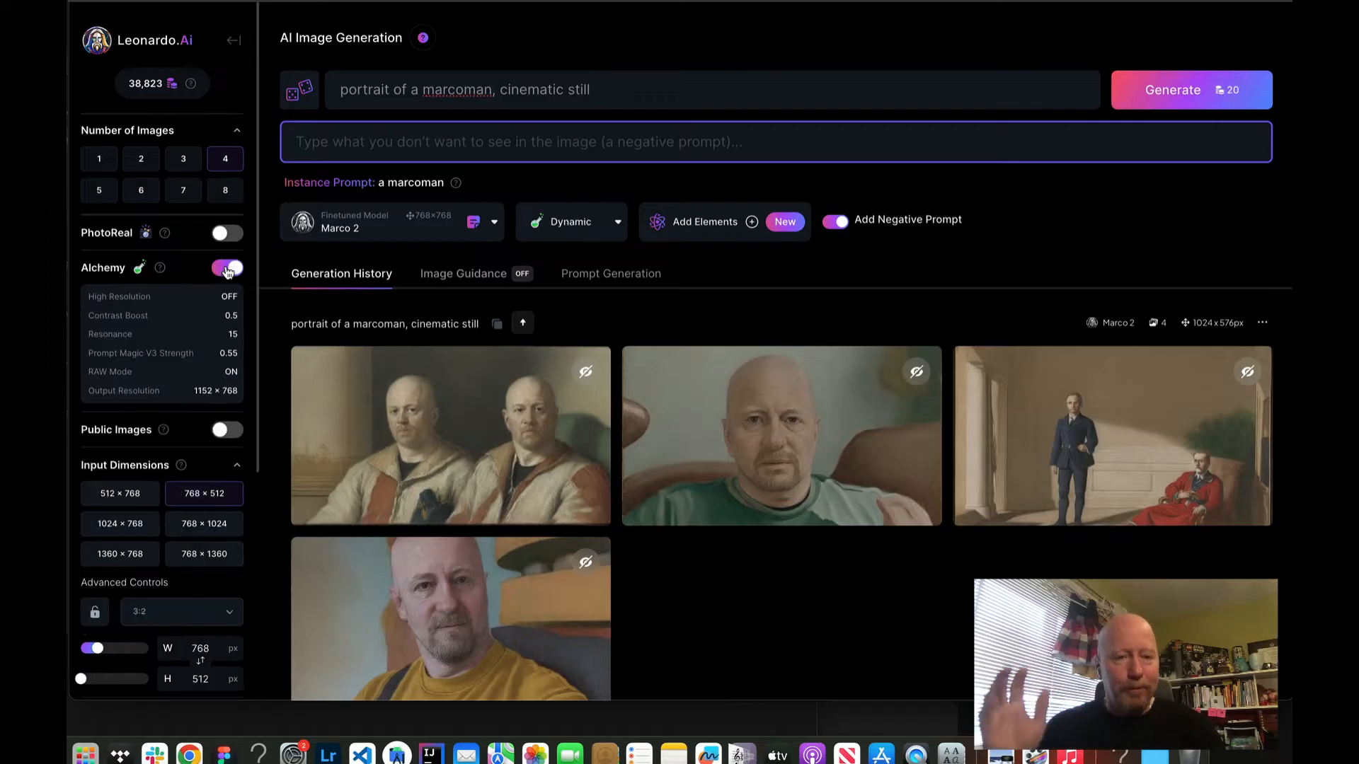
pyautogui.click(164, 317)
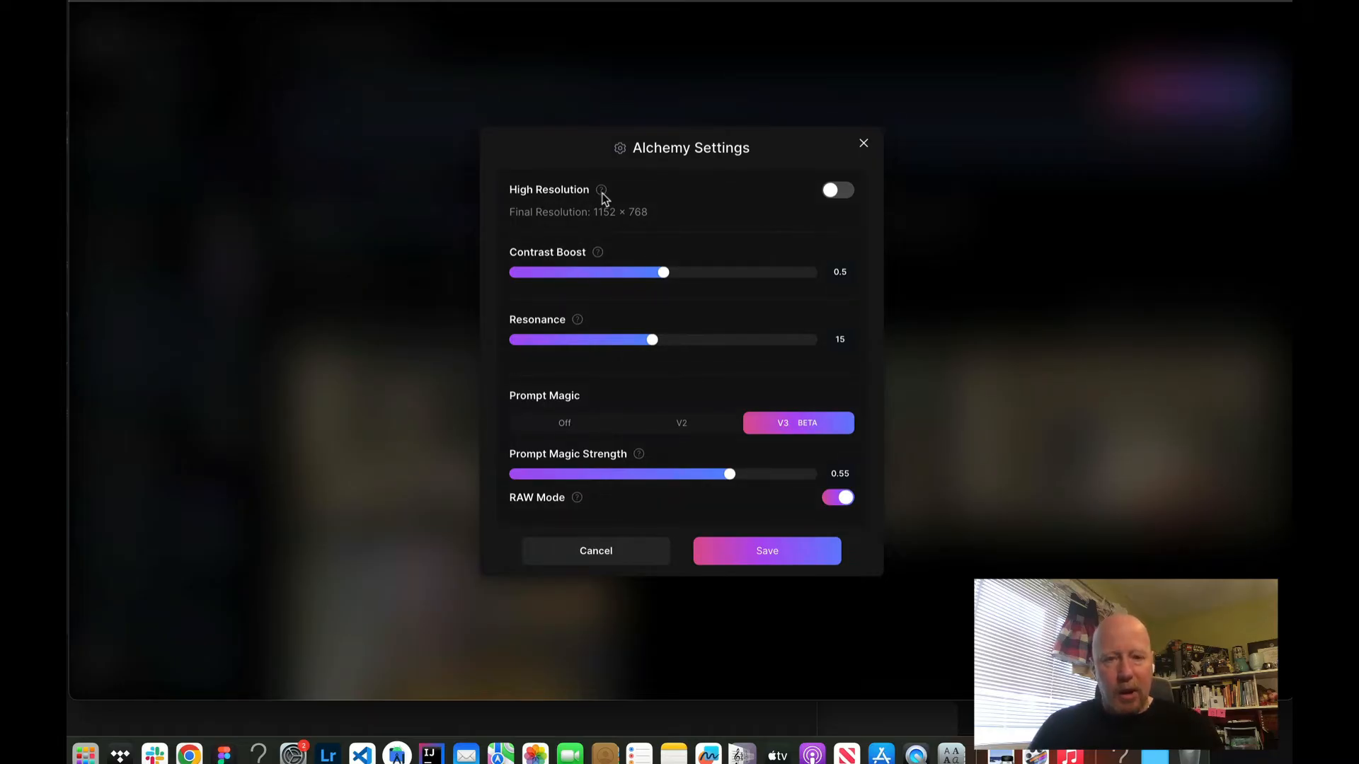
pyautogui.moveTo(602, 193)
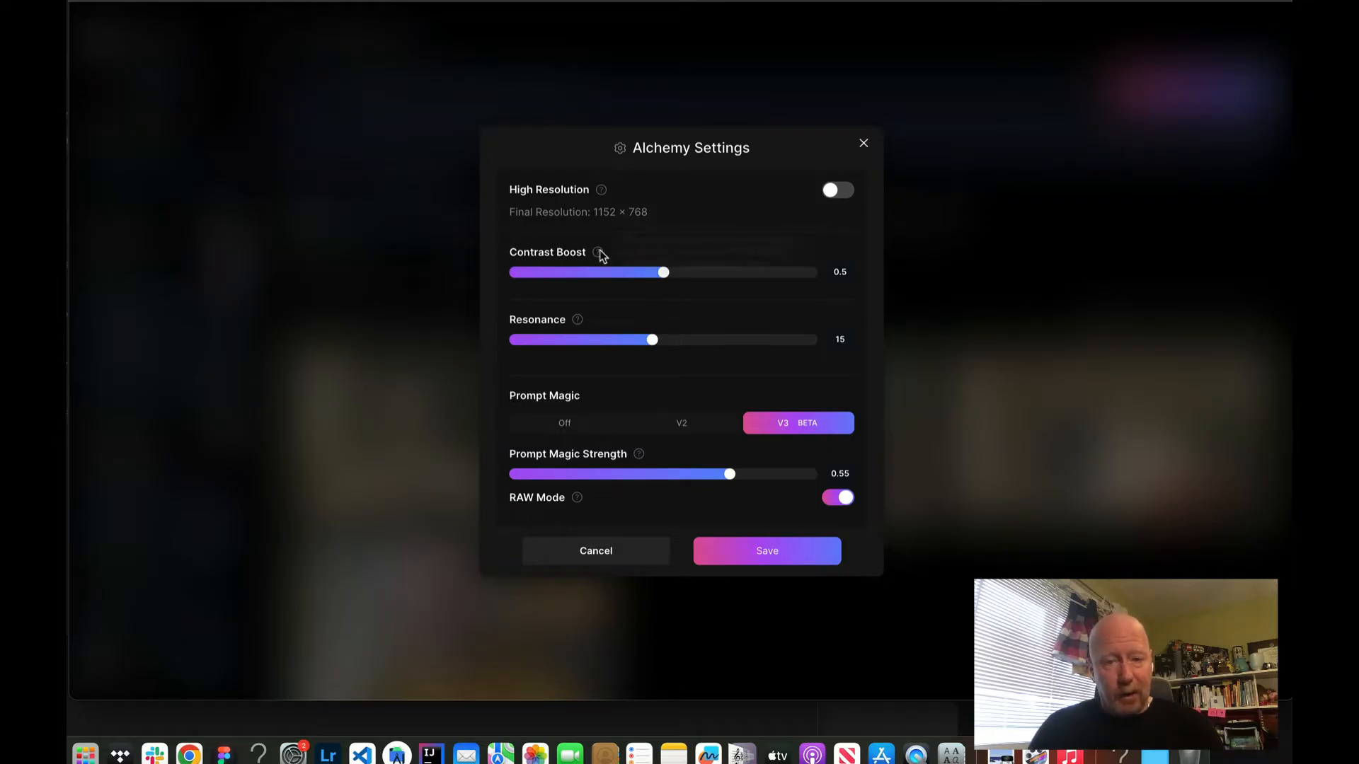
pyautogui.moveTo(602, 256)
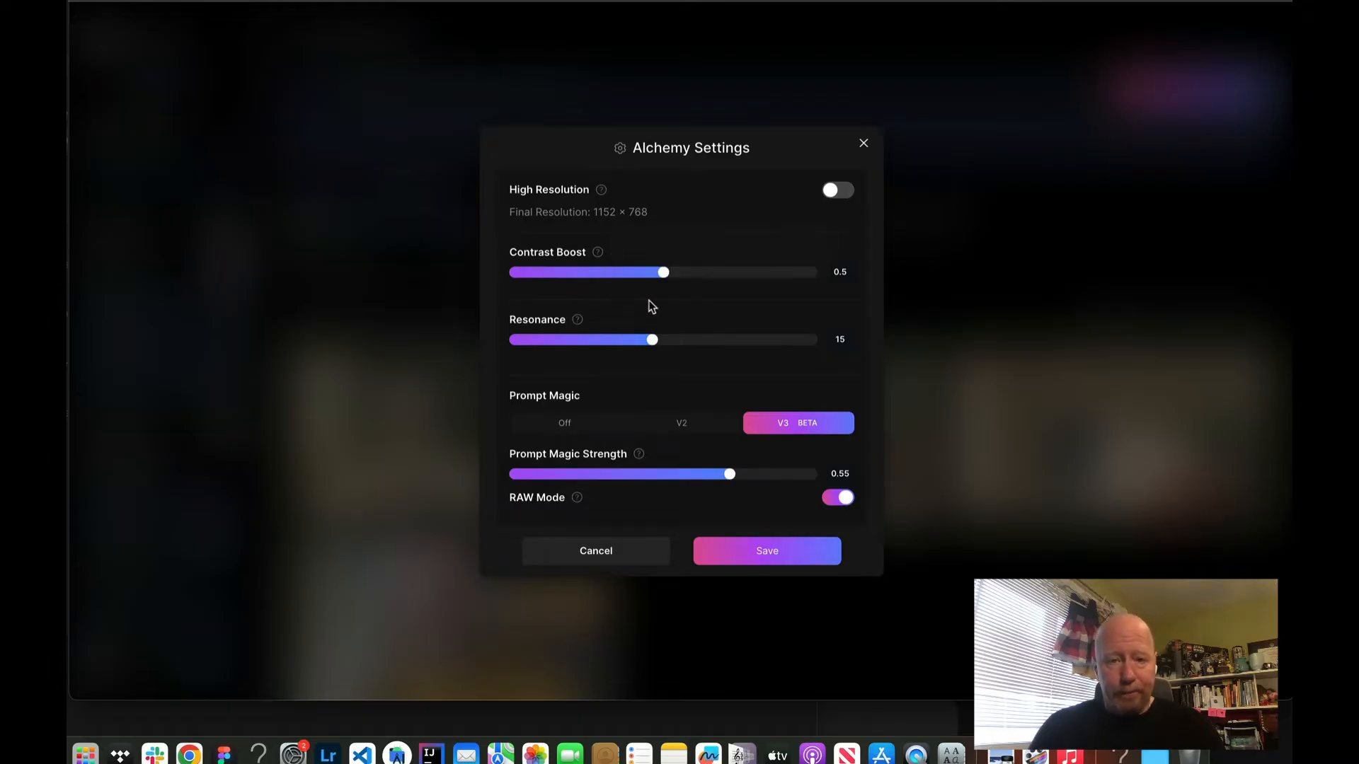
# - Try out a different Contrast Boost and Prompt Magic off, restoring them to 0.5 and V3
pyautogui.click(736, 274)
pyautogui.moveTo(740, 275); pyautogui.dragTo(655, 274)
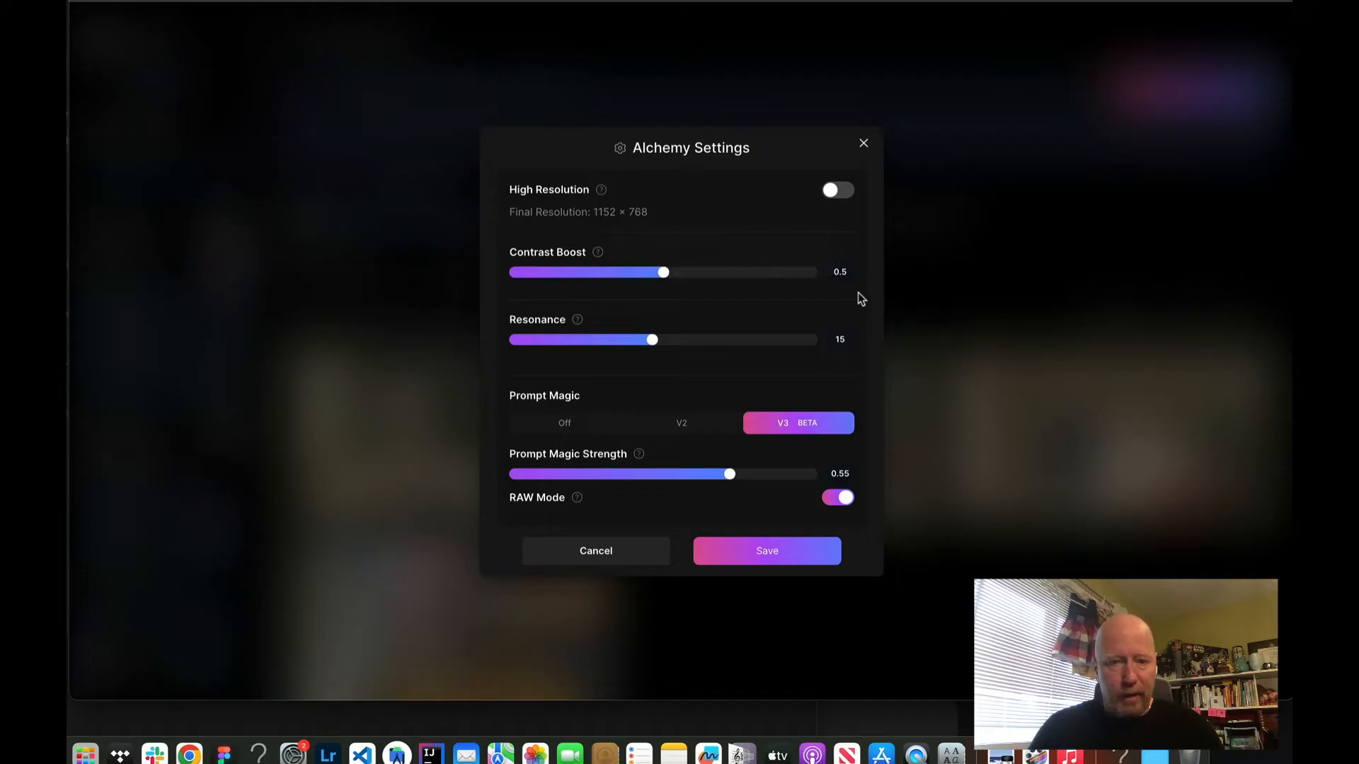
pyautogui.moveTo(579, 320)
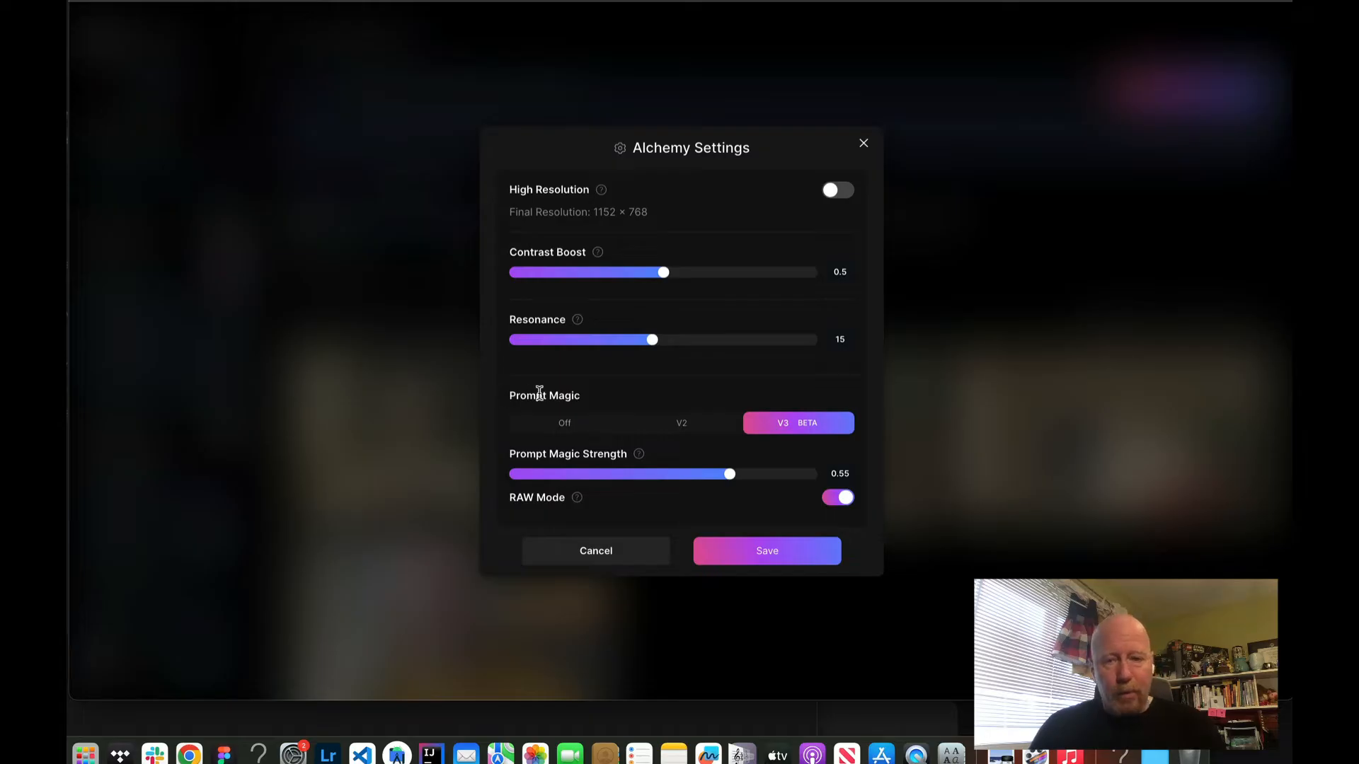
pyautogui.click(563, 425)
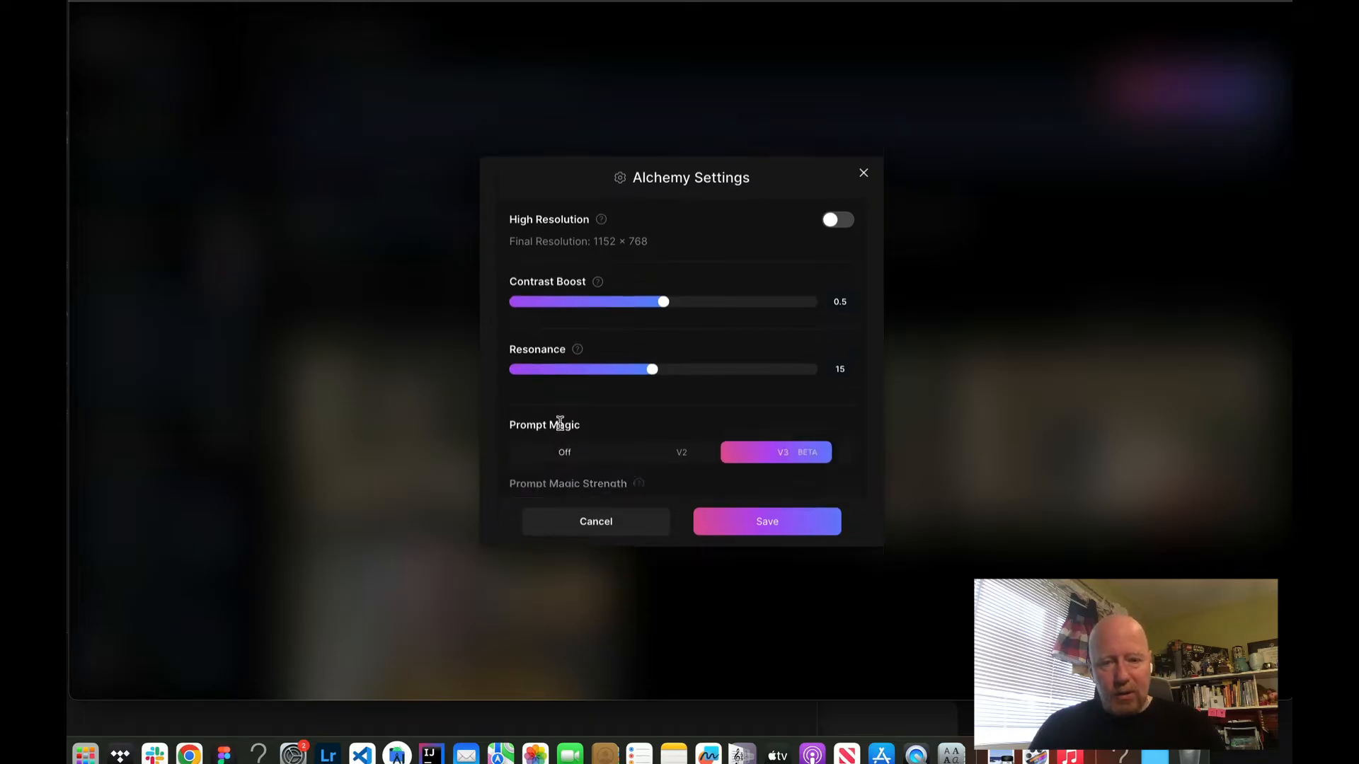
pyautogui.click(804, 457)
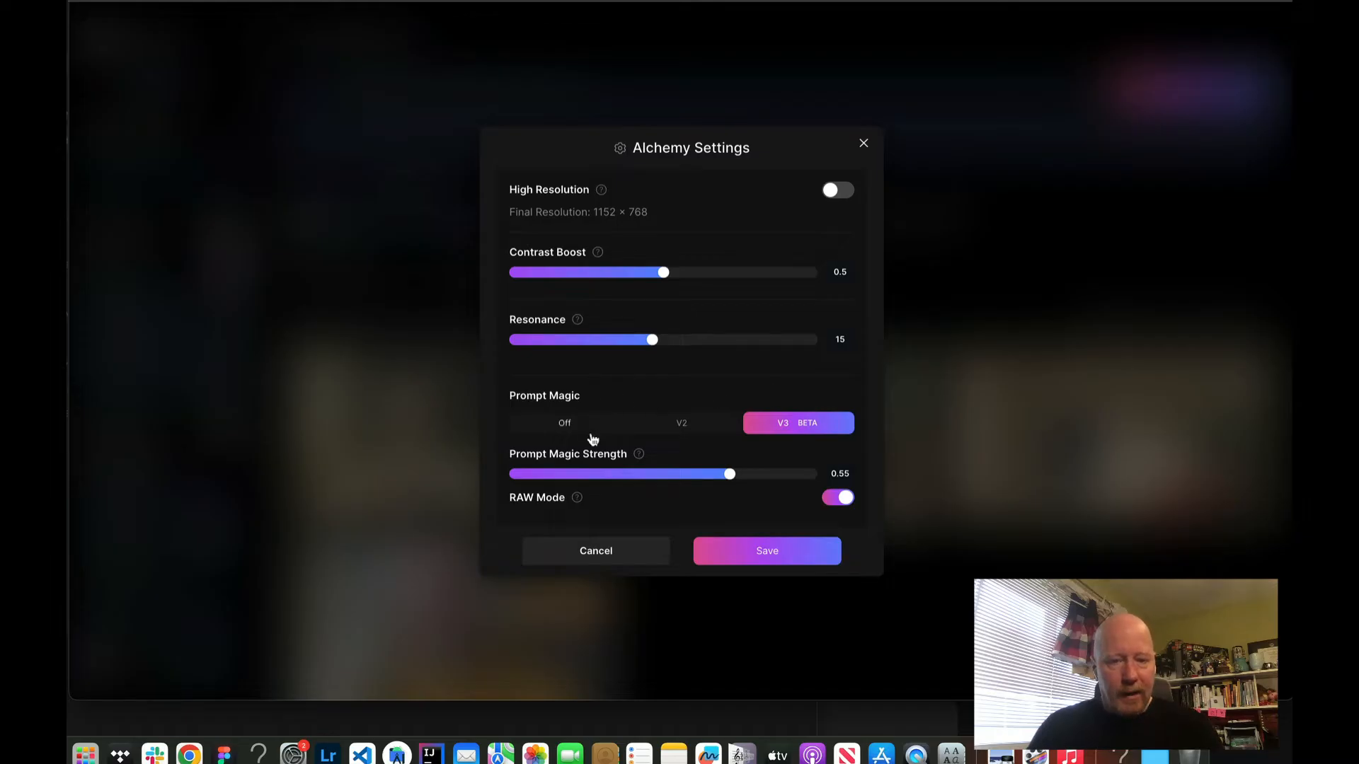
# - Set the Prompt Magic Strength to 0.4, turn RAW Mode off and save the Alchemy settings
pyautogui.moveTo(639, 455)
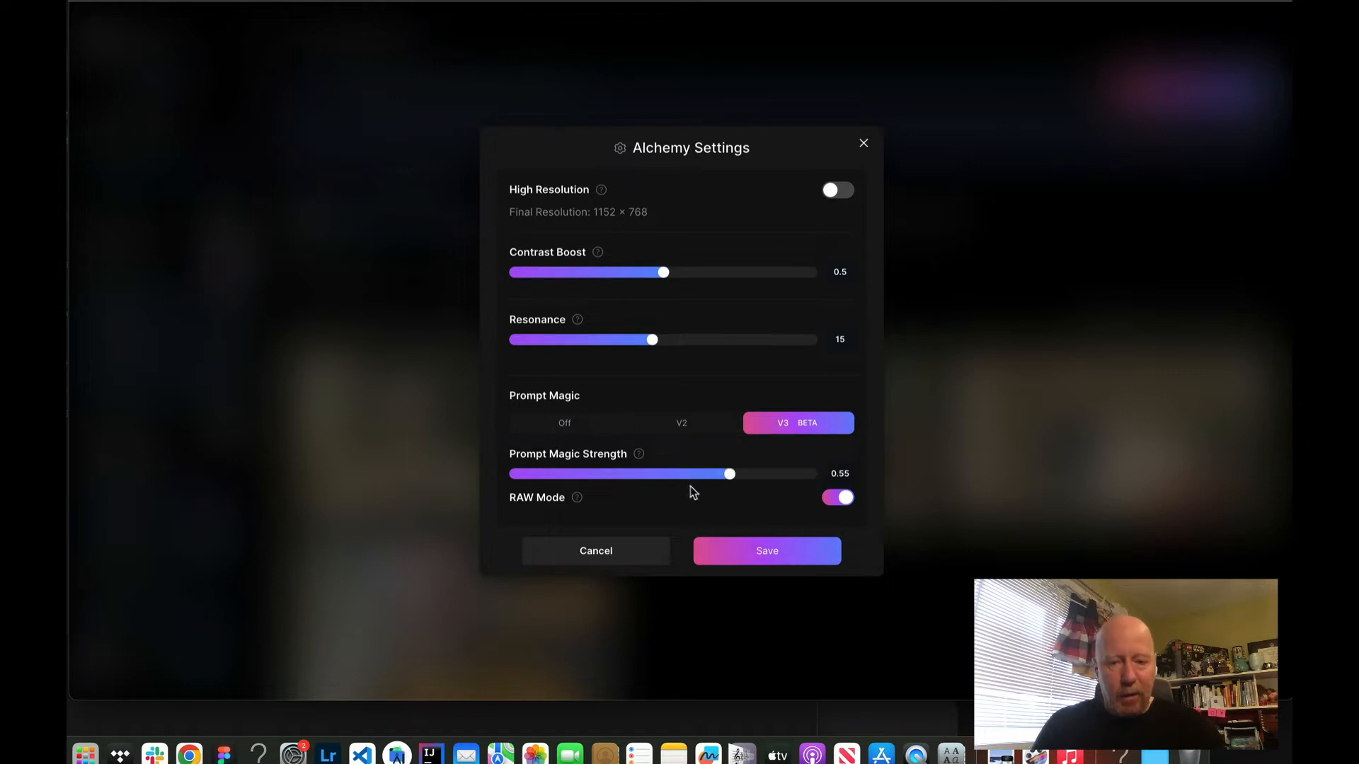
pyautogui.moveTo(727, 474); pyautogui.dragTo(615, 469)
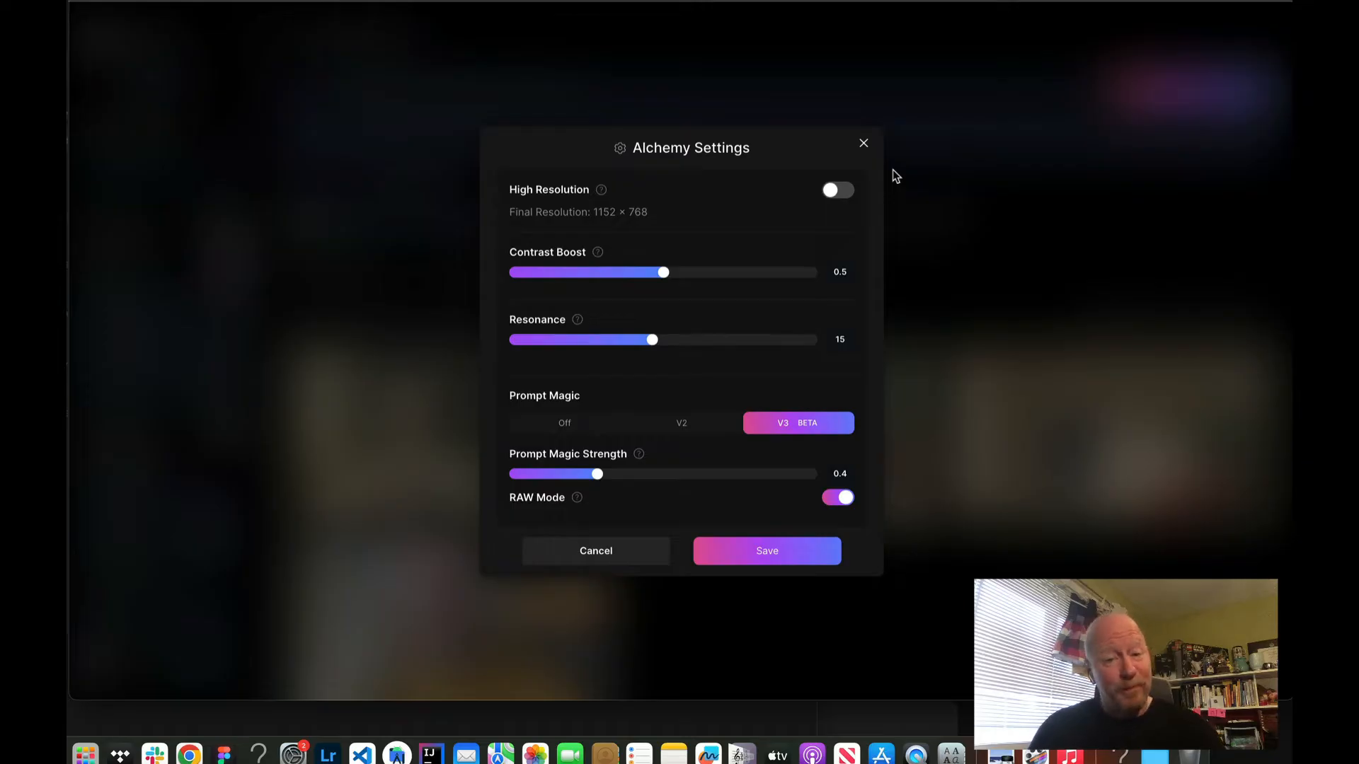
pyautogui.moveTo(579, 504)
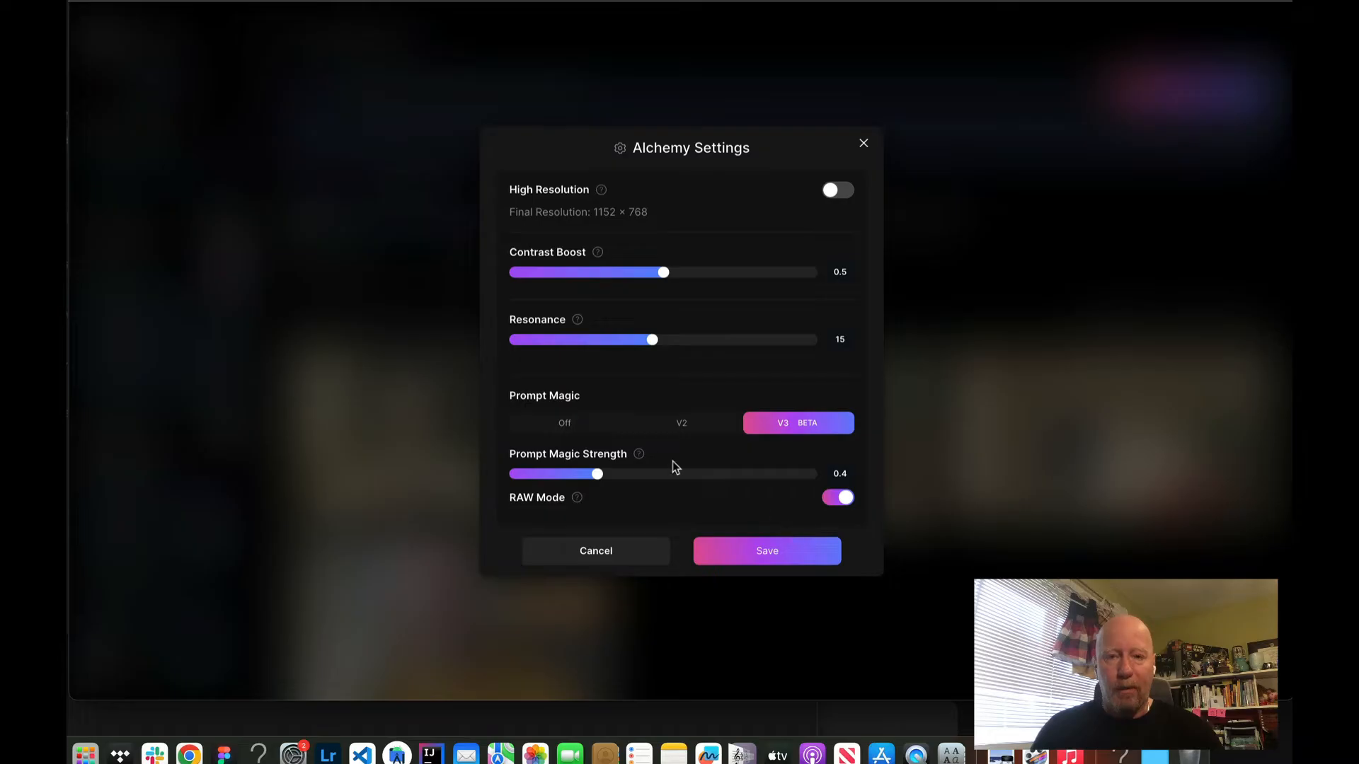
pyautogui.click(835, 501)
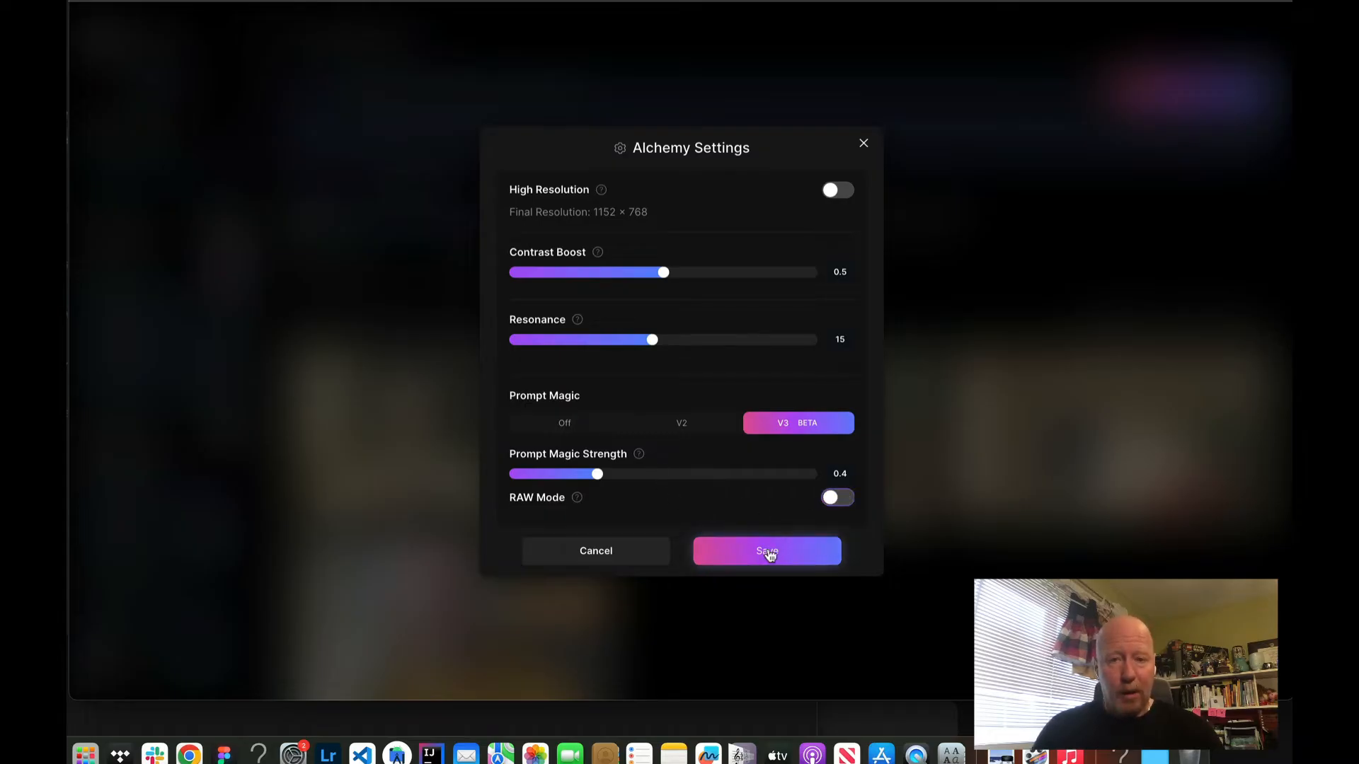
pyautogui.click(768, 553)
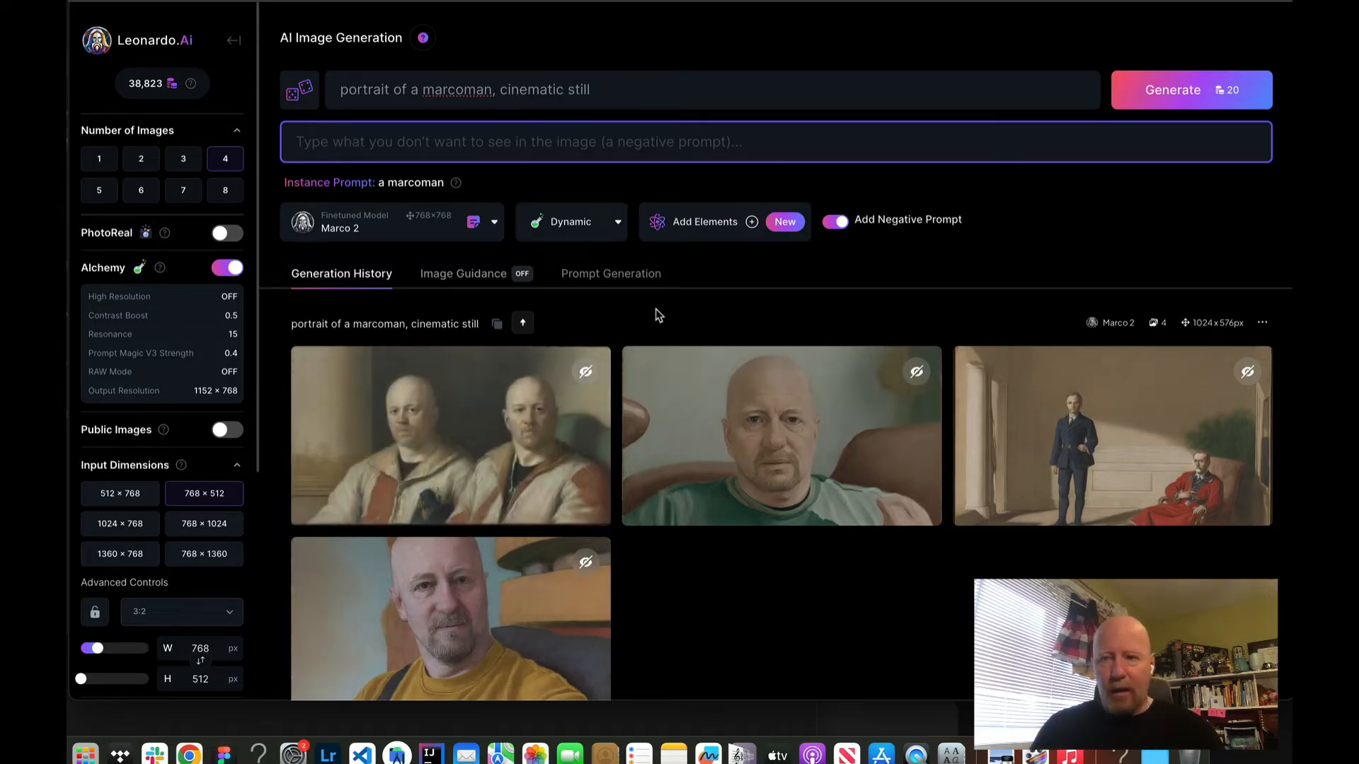
# - Change the Alchemy style preset to Photography for the custom model
pyautogui.moveTo(724, 389)
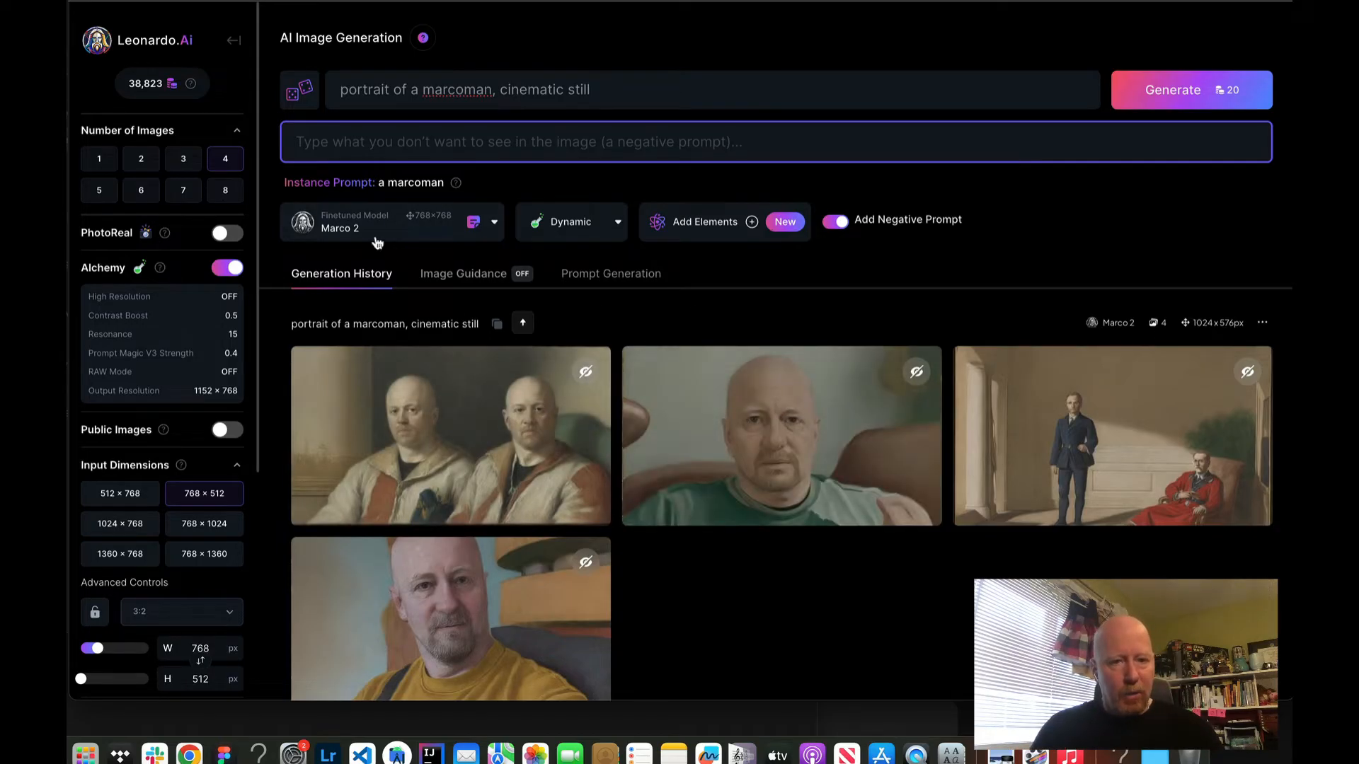
pyautogui.click(586, 233)
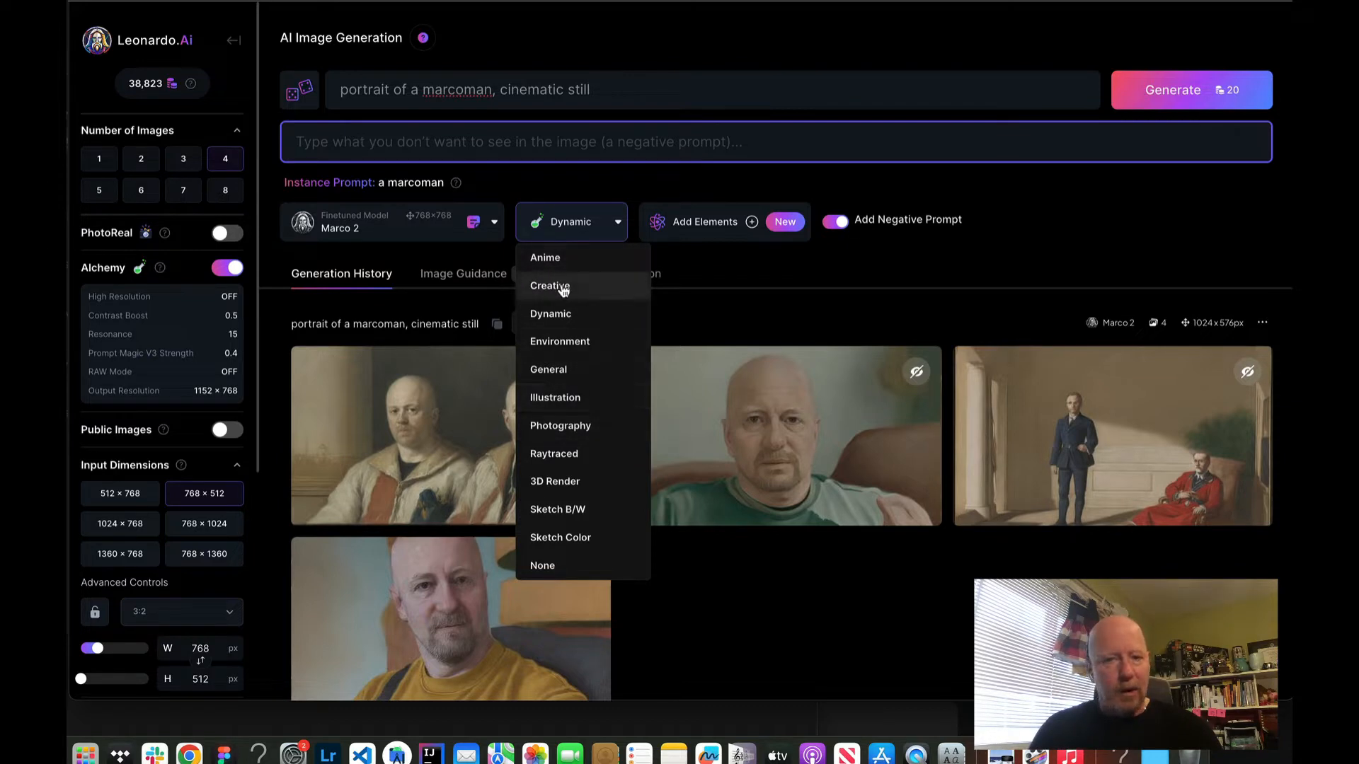
pyautogui.click(569, 433)
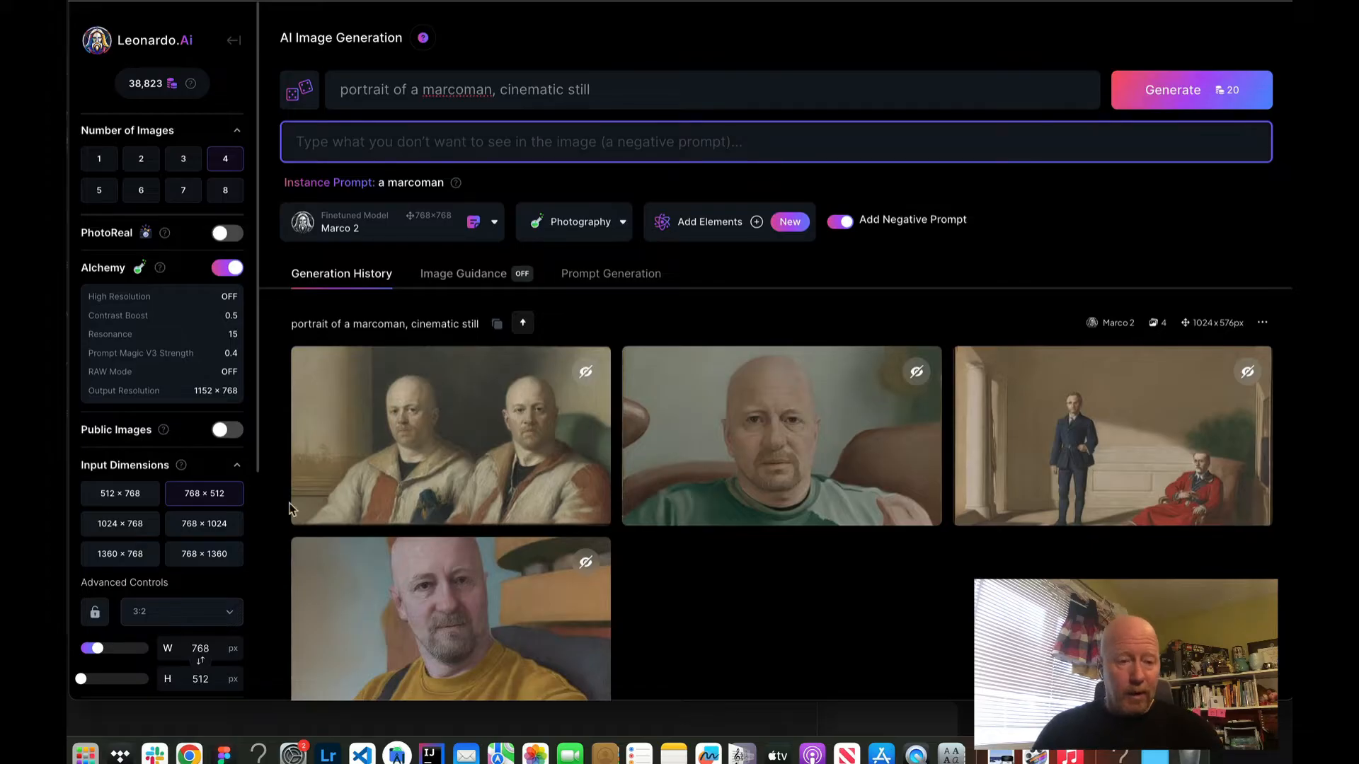
# - Set the input dimensions to a 16:9 aspect ratio and generate four images with Alchemy
pyautogui.moveTo(317, 589)
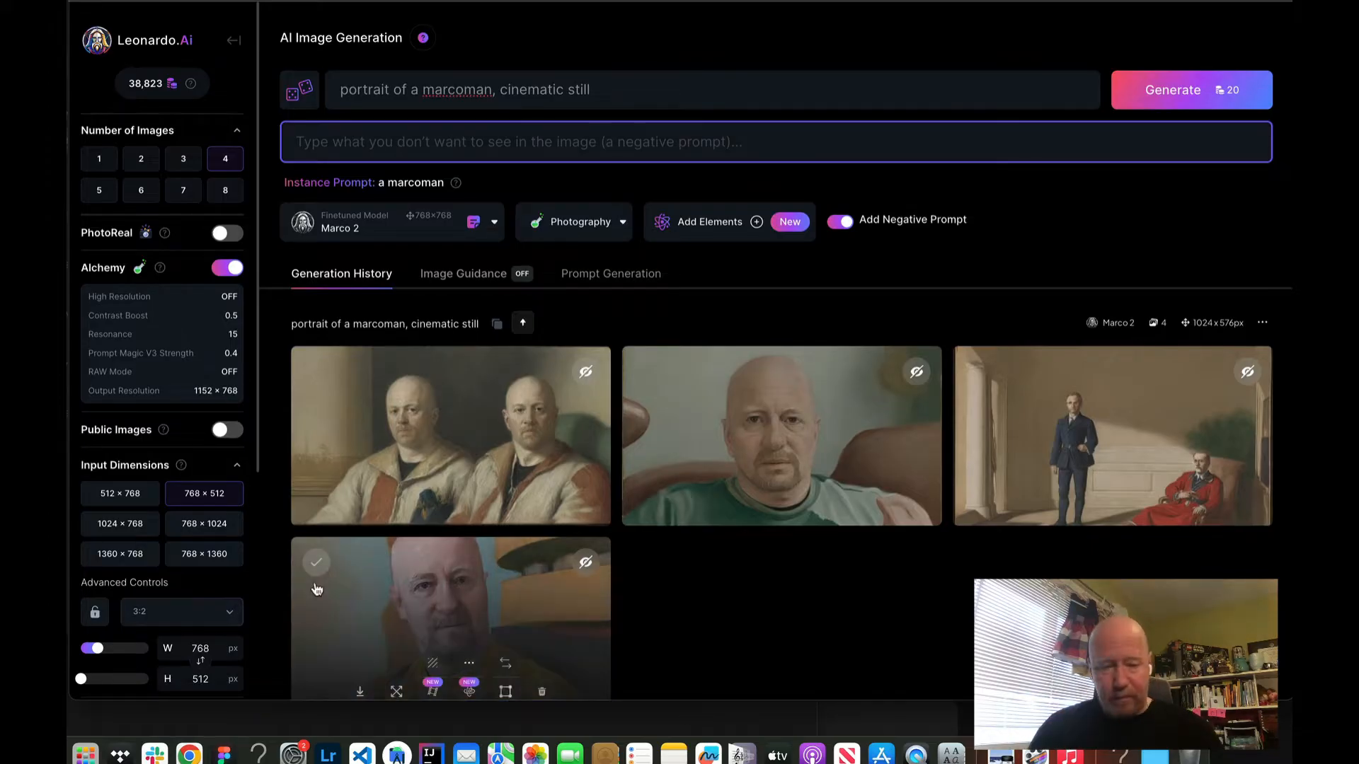
pyautogui.scroll(-1, 247, 575)
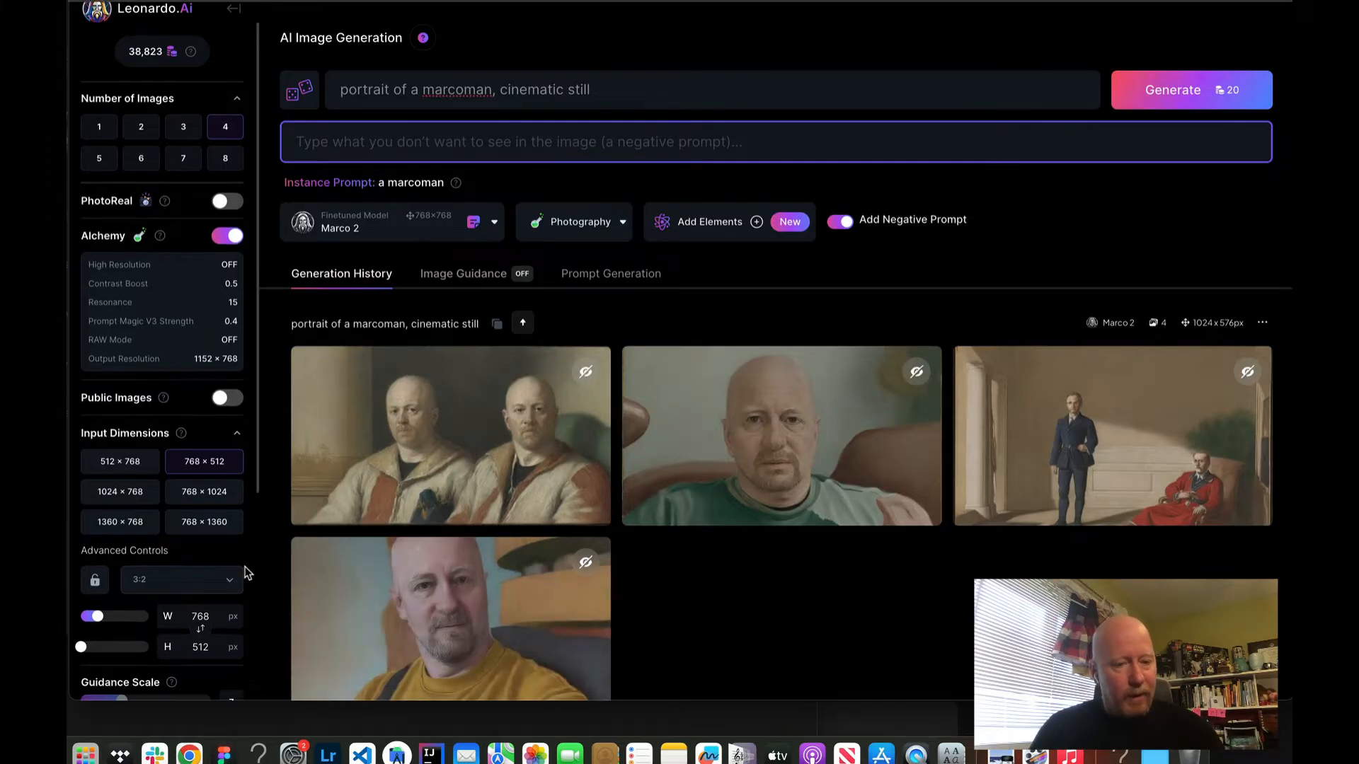
pyautogui.click(198, 581)
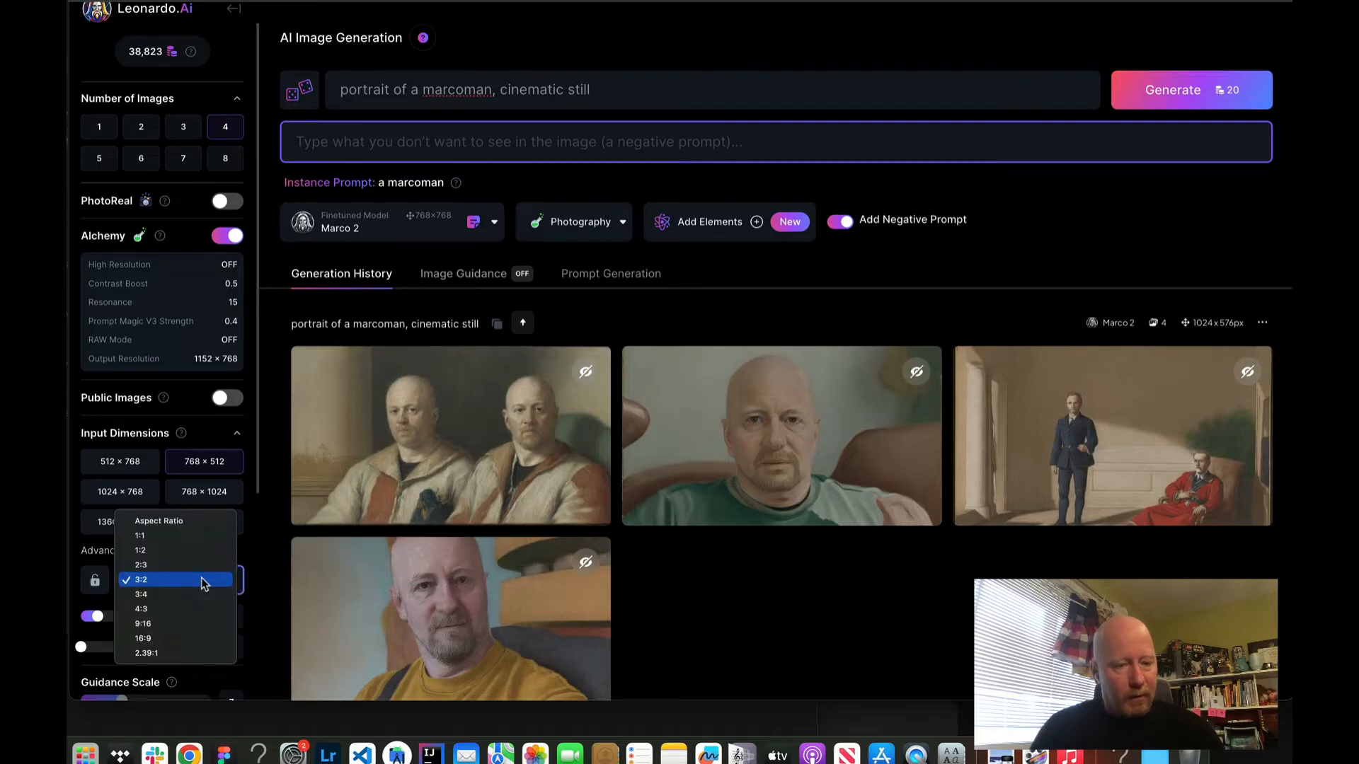
pyautogui.click(162, 639)
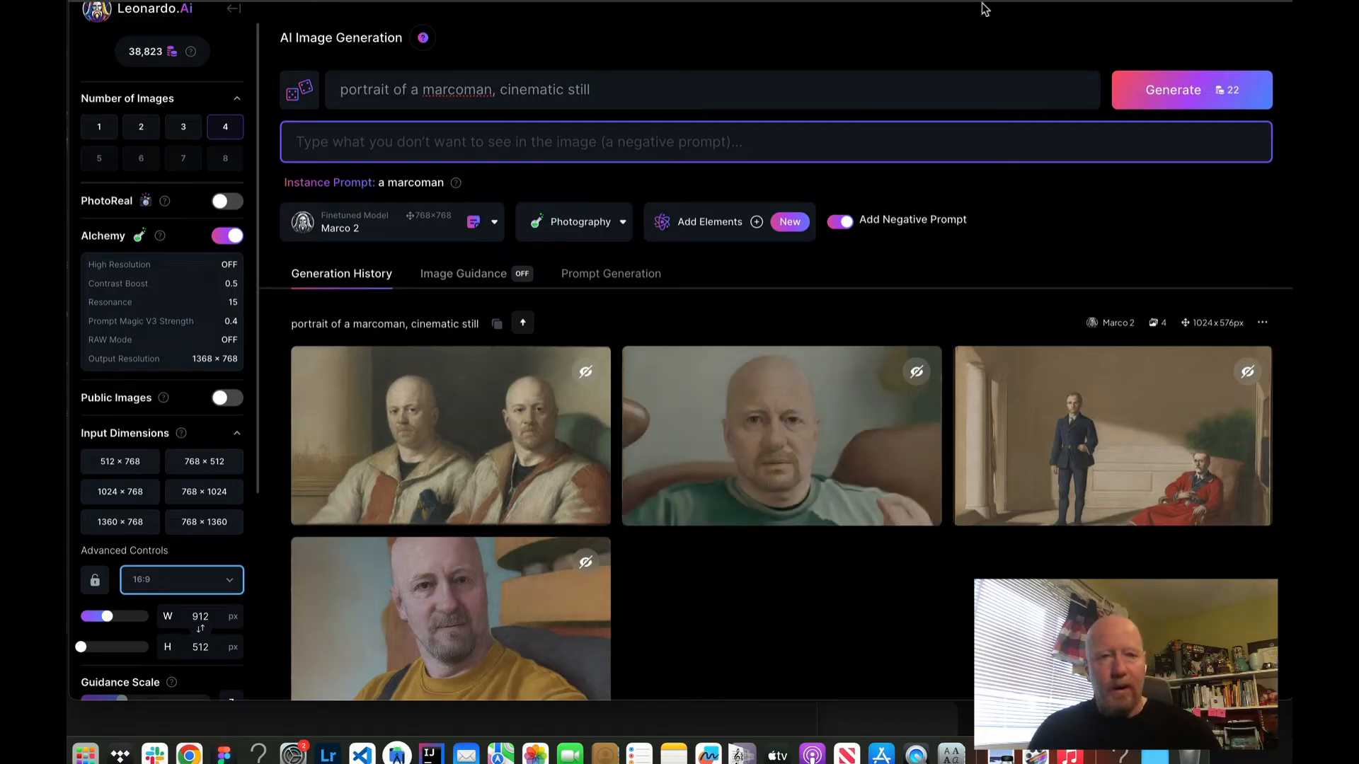
pyautogui.click(1174, 90)
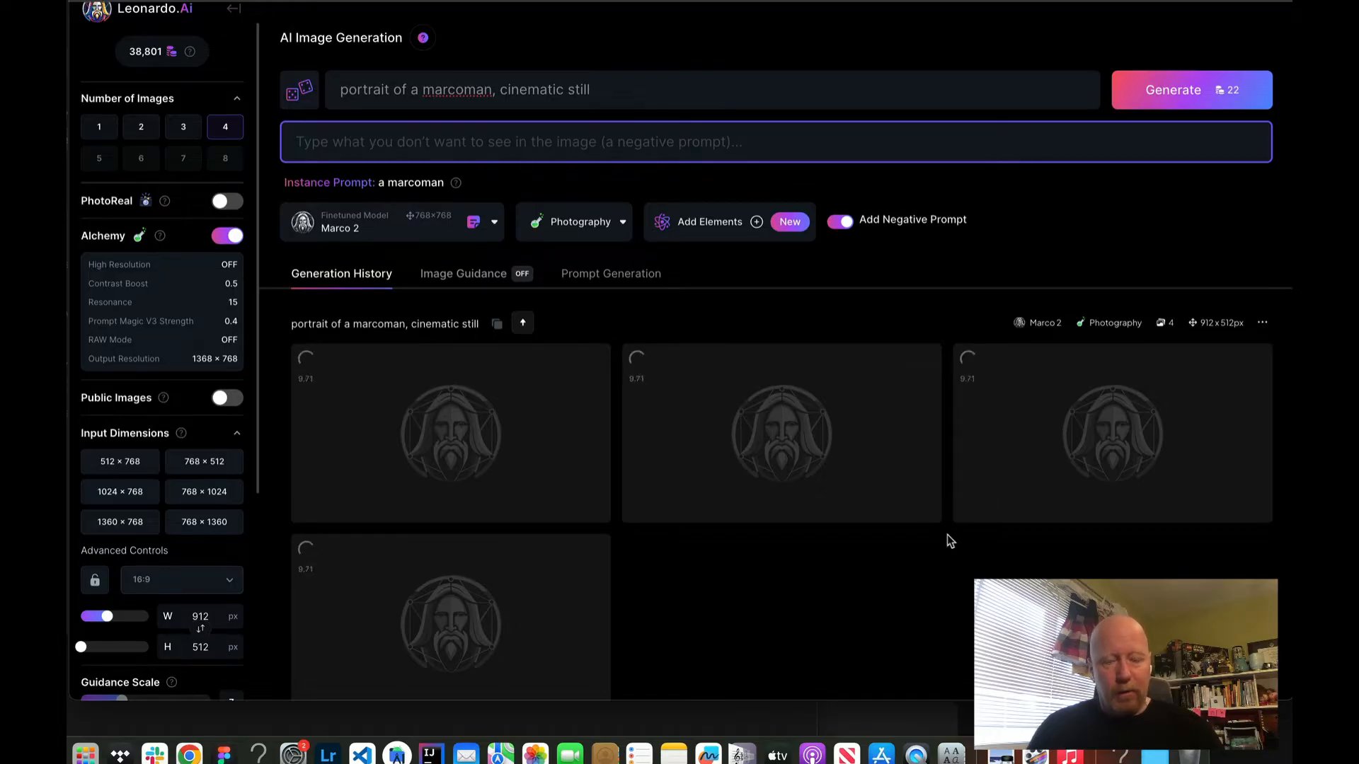
# - View the four new Alchemy portraits enlarged one after another, checking face and hair, and close the viewer
pyautogui.scroll(-2, 946, 570)
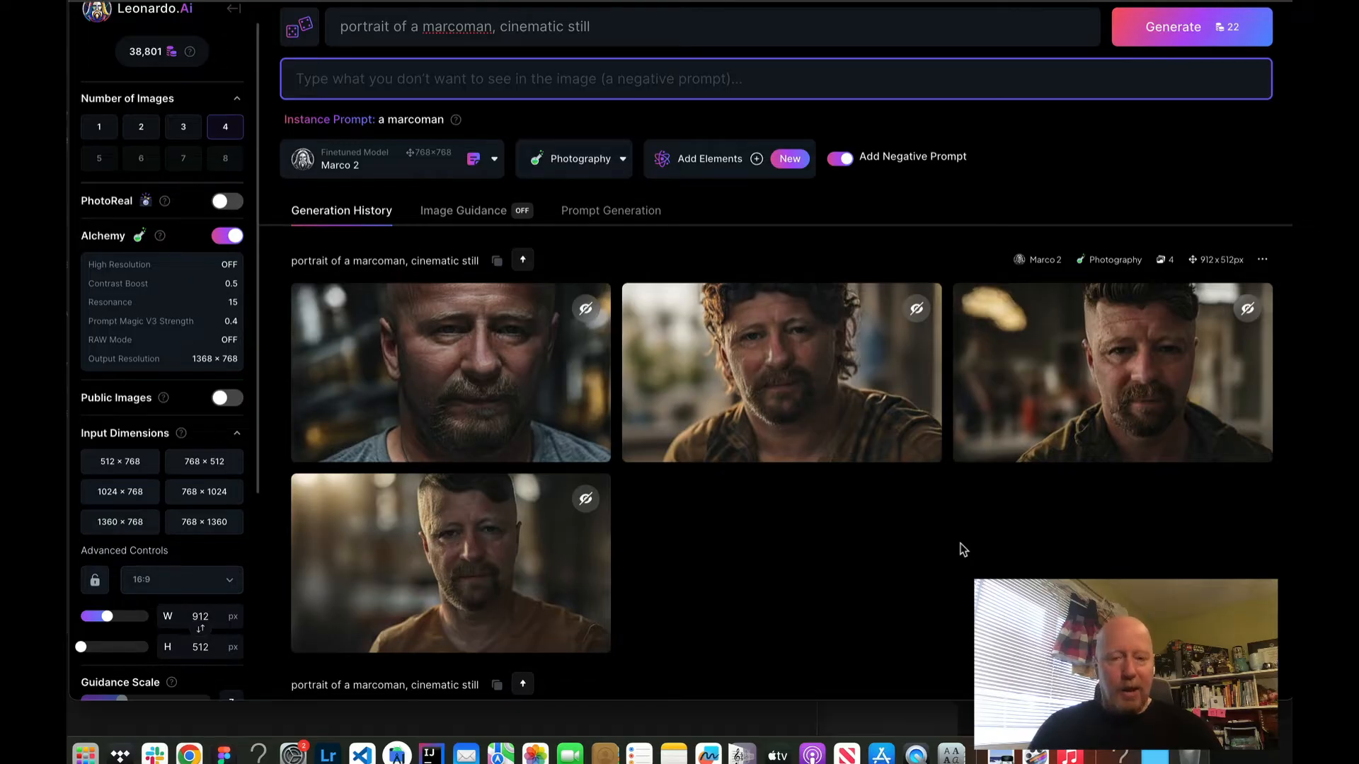
pyautogui.click(497, 433)
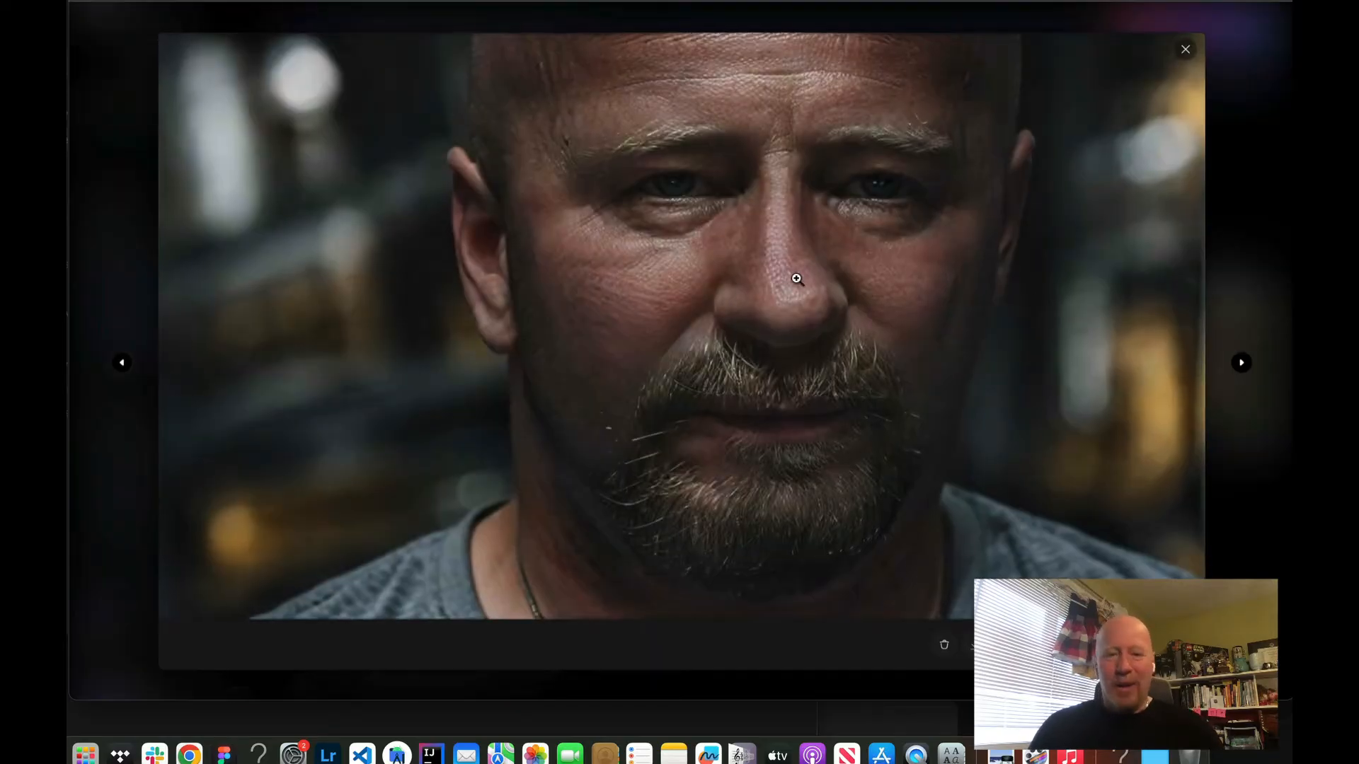
pyautogui.click(1242, 363)
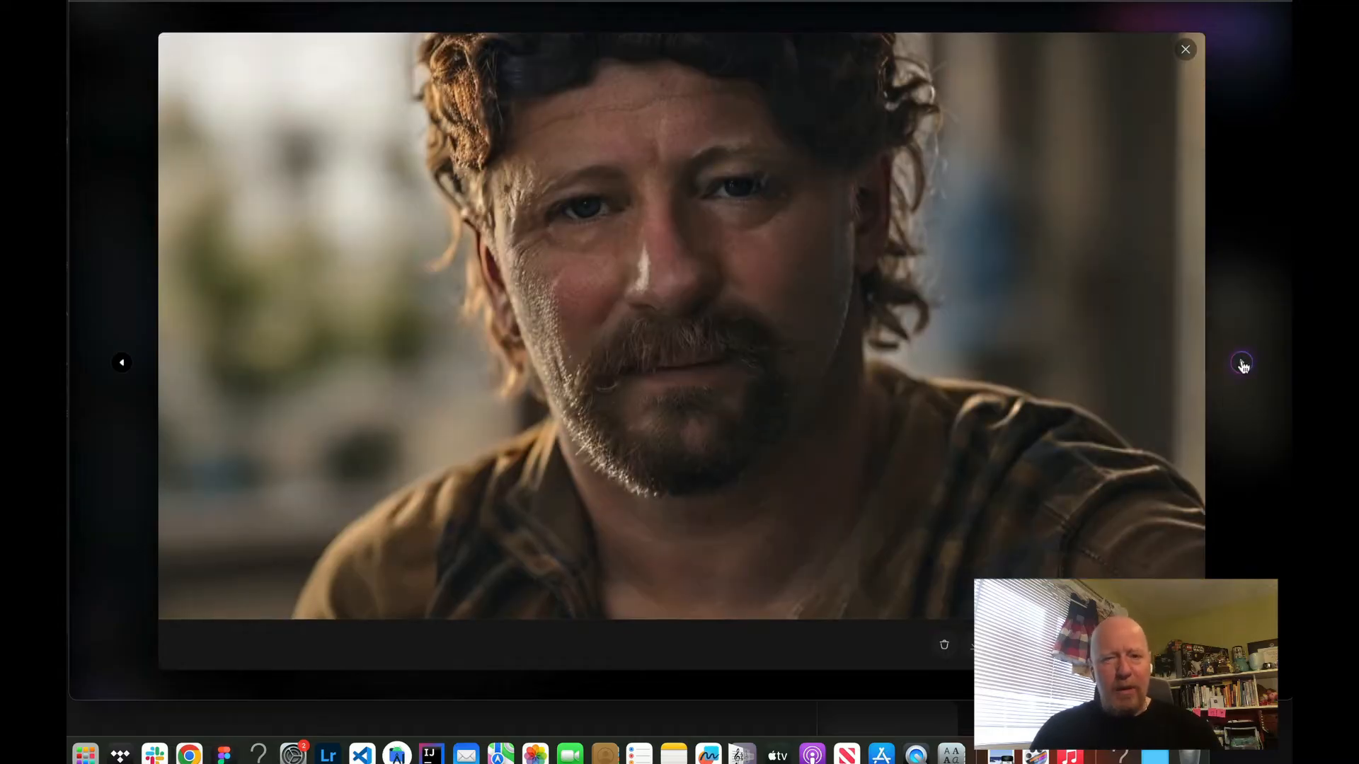
pyautogui.click(1241, 363)
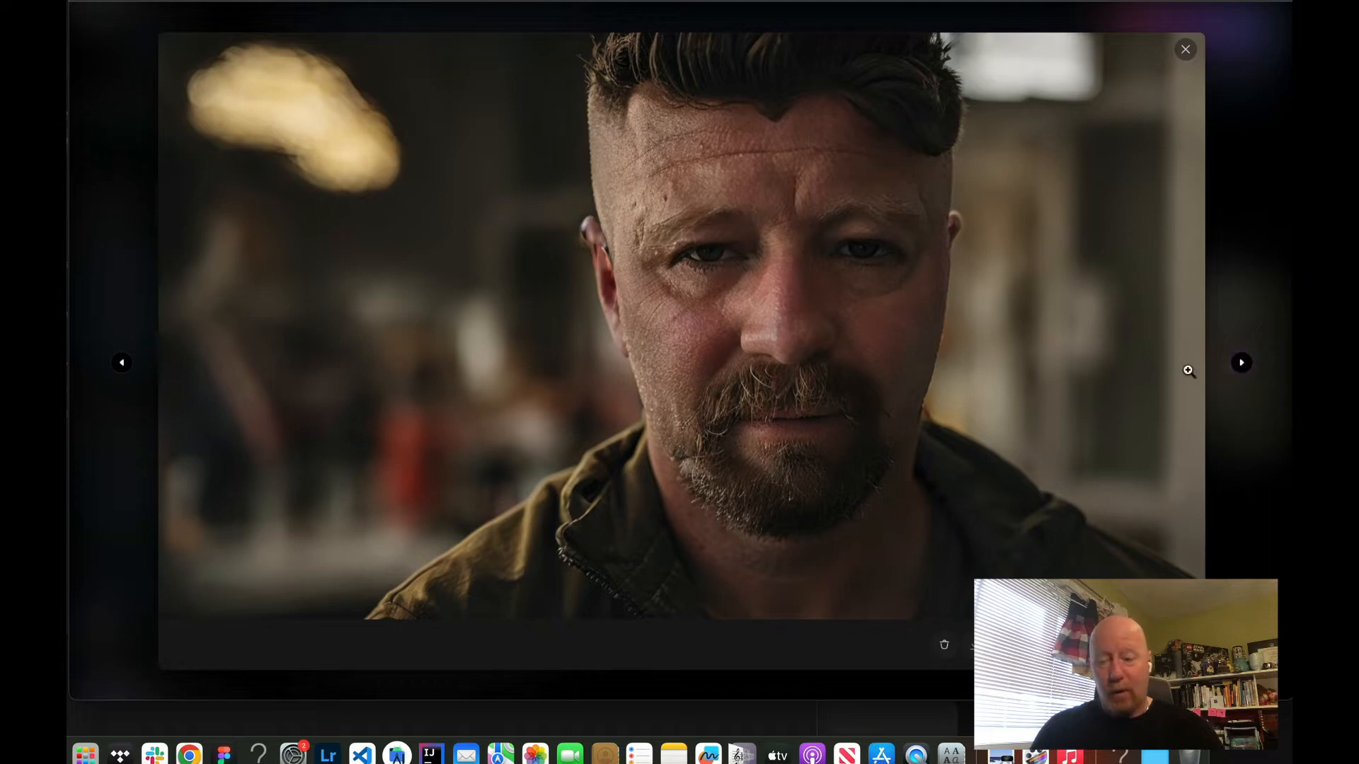
pyautogui.click(1241, 363)
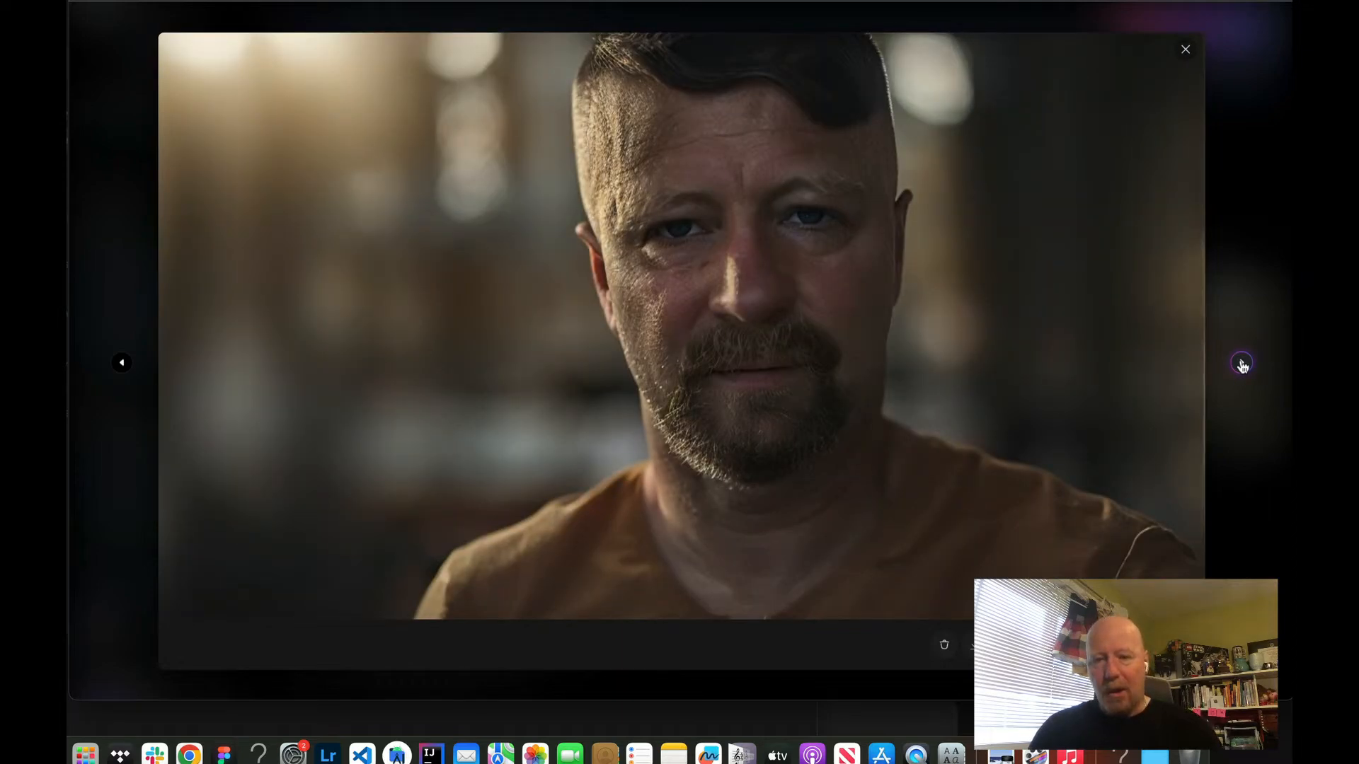
pyautogui.click(1186, 51)
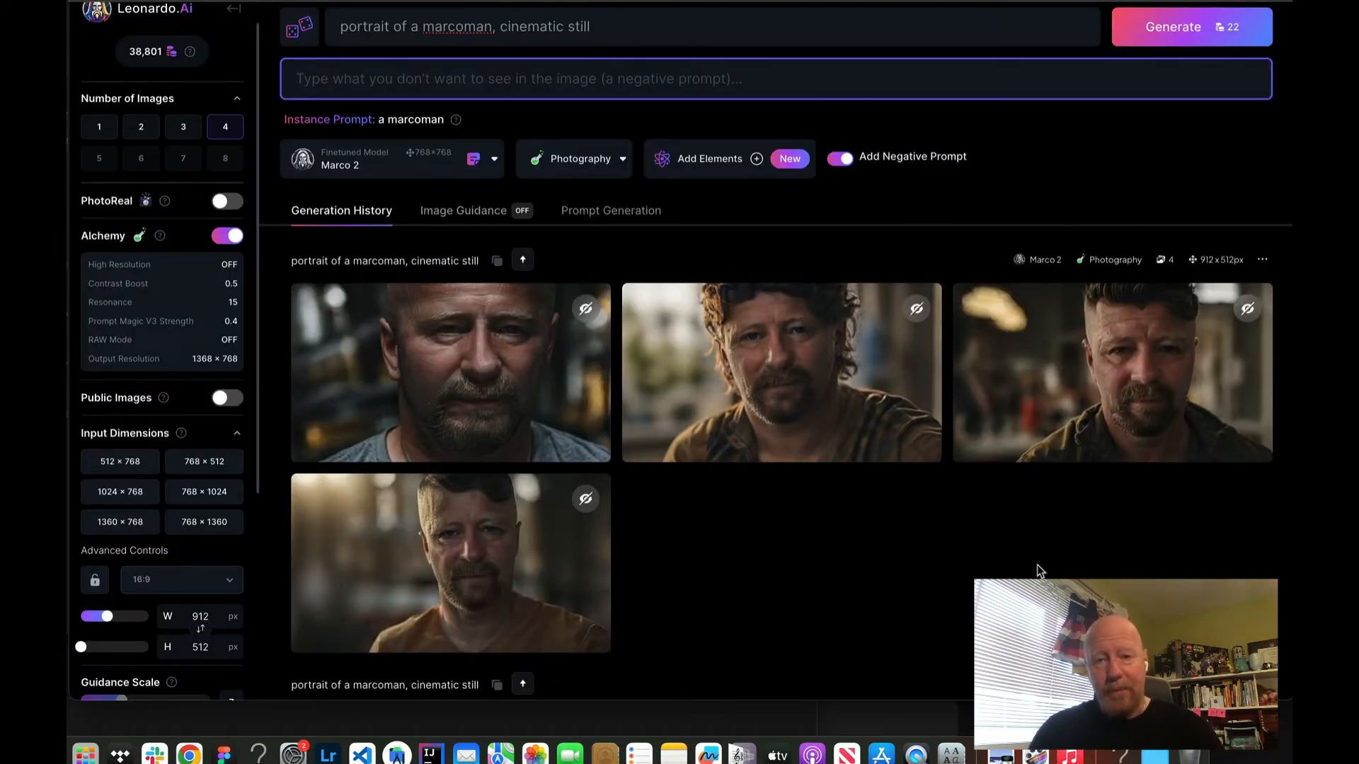
# - Keep the negative prompt enabled, switch to Notes and copy the paragraph that starts with "hair, hat, wig, underexposed" and ends with "ugly eyes"
pyautogui.click(840, 160)
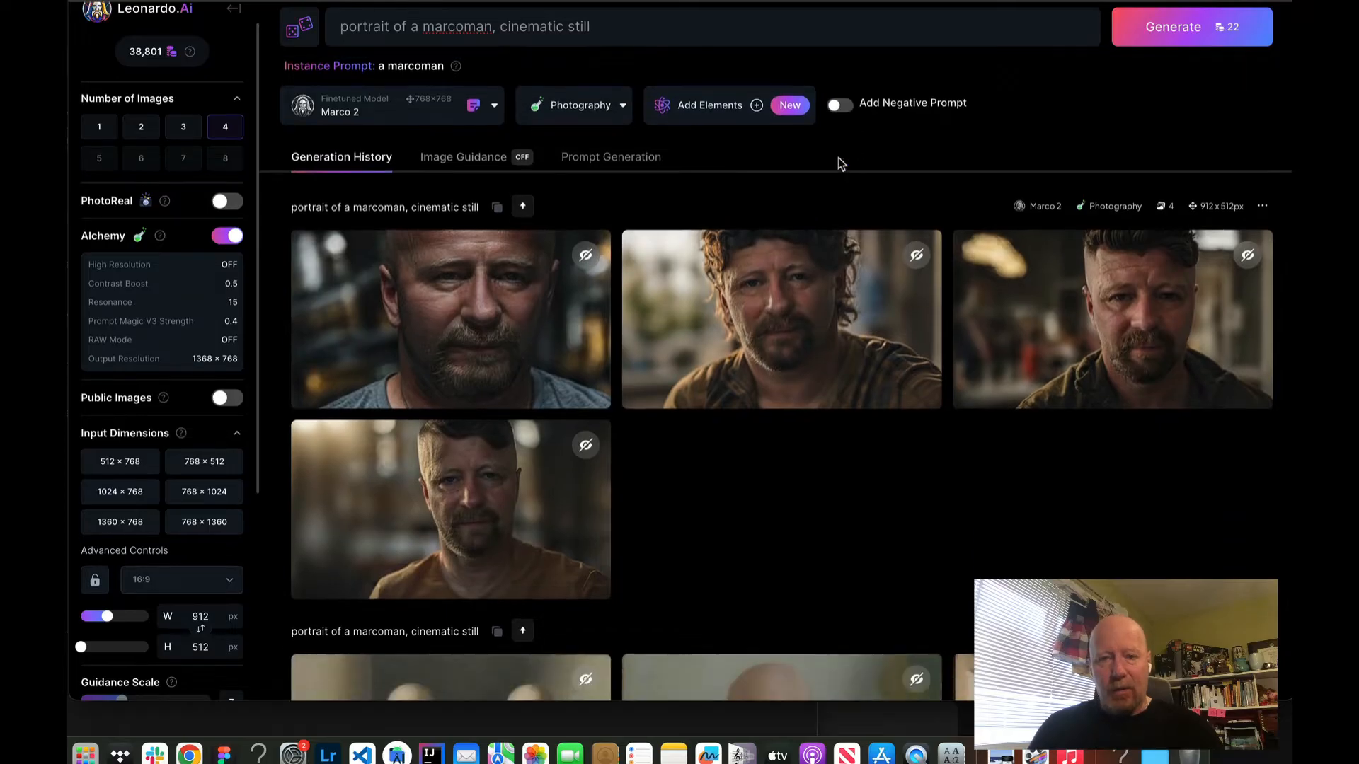
pyautogui.click(842, 109)
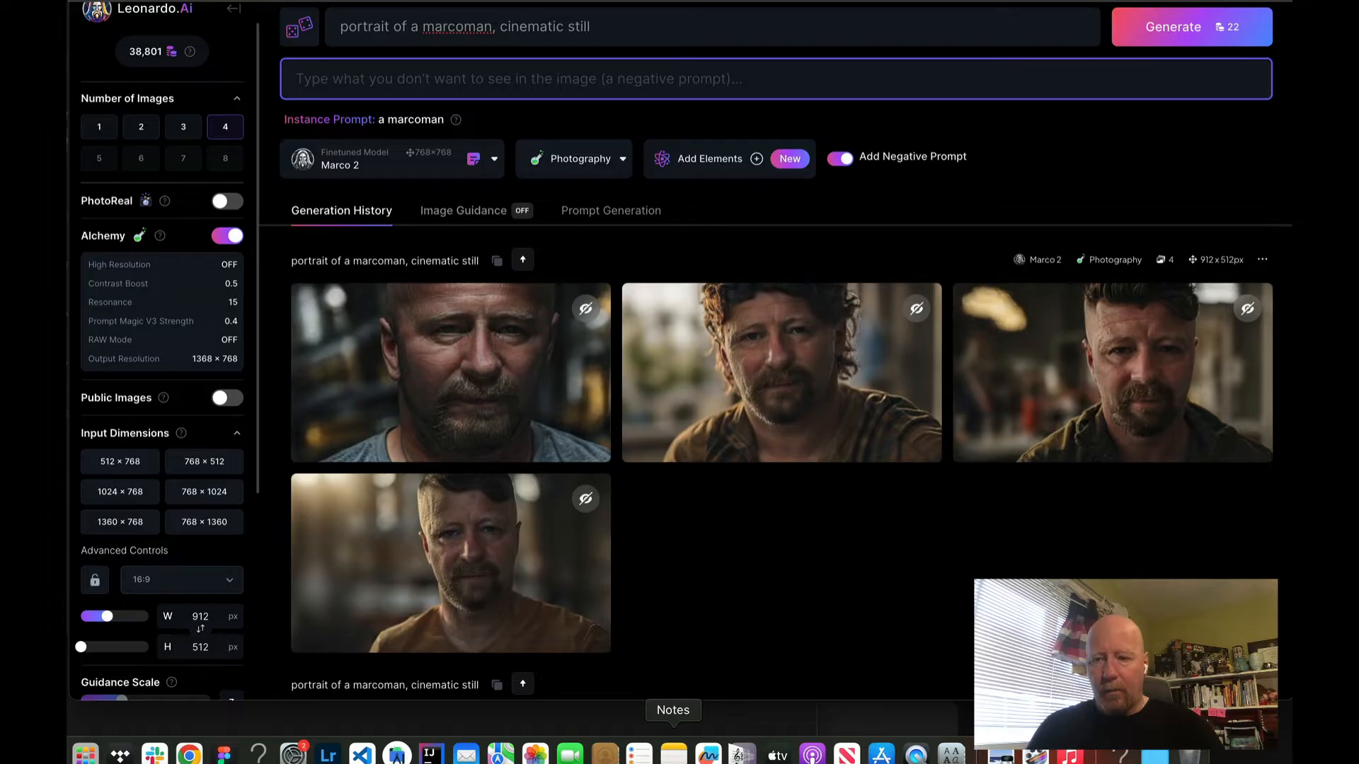
pyautogui.click(673, 754)
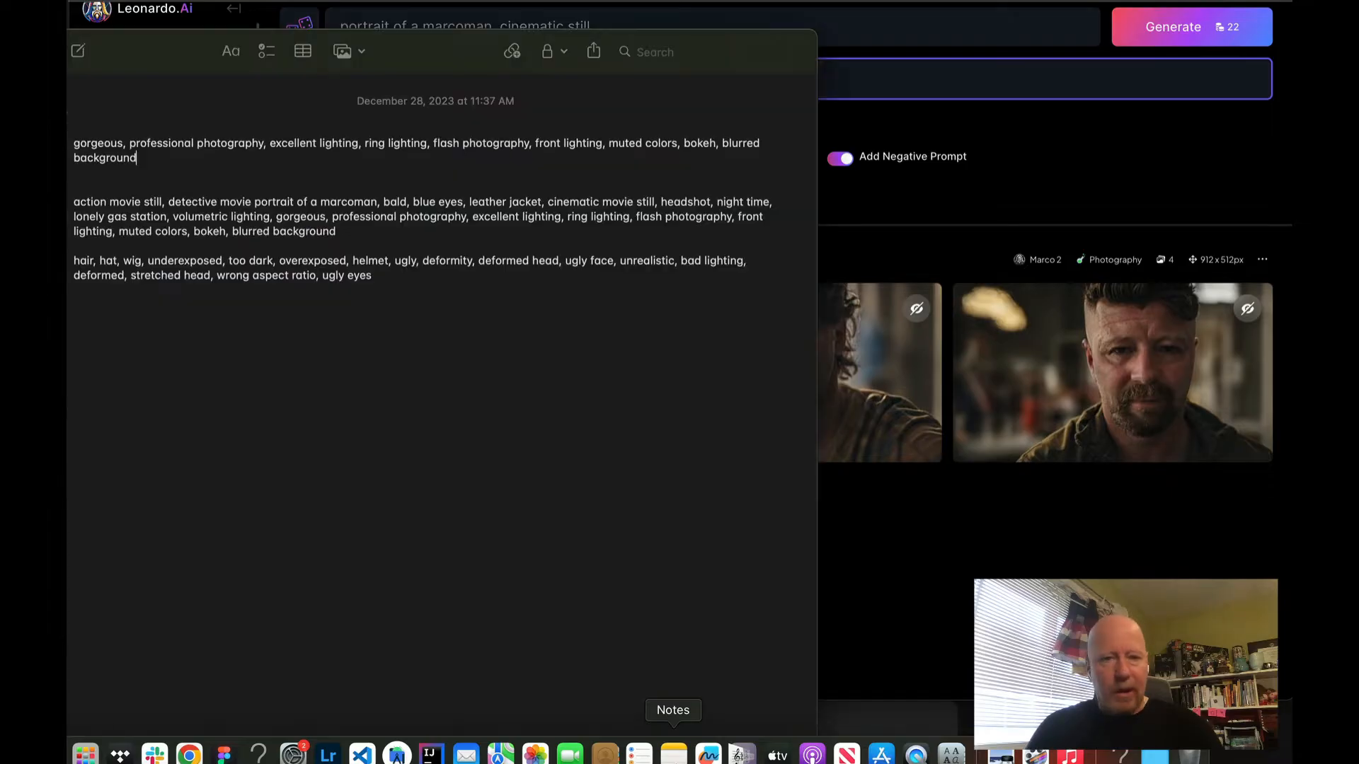
pyautogui.tripleClick(259, 271)
pyautogui.press('super+c')
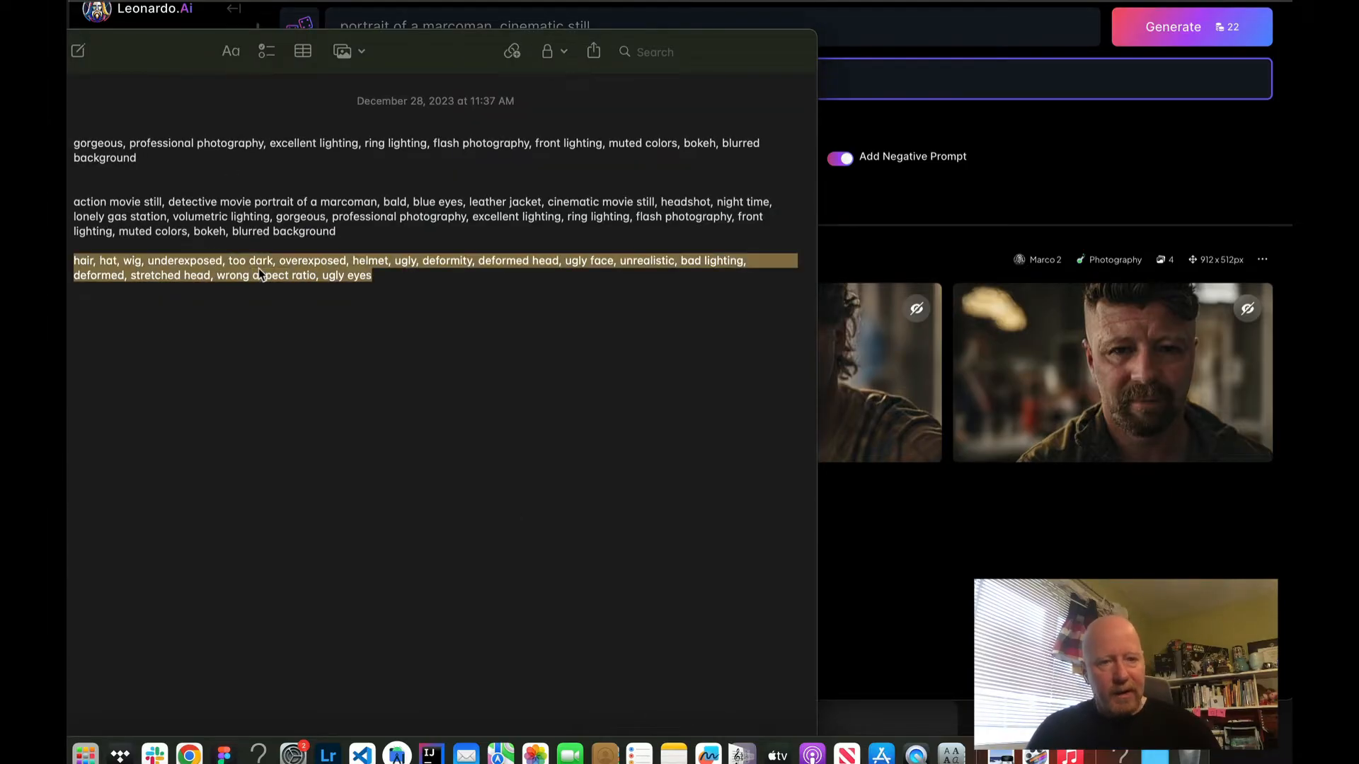
# - Return to Leonardo.Ai, paste the copied "hair, hat, wig" list as the negative prompt and generate four images
pyautogui.click(1029, 150)
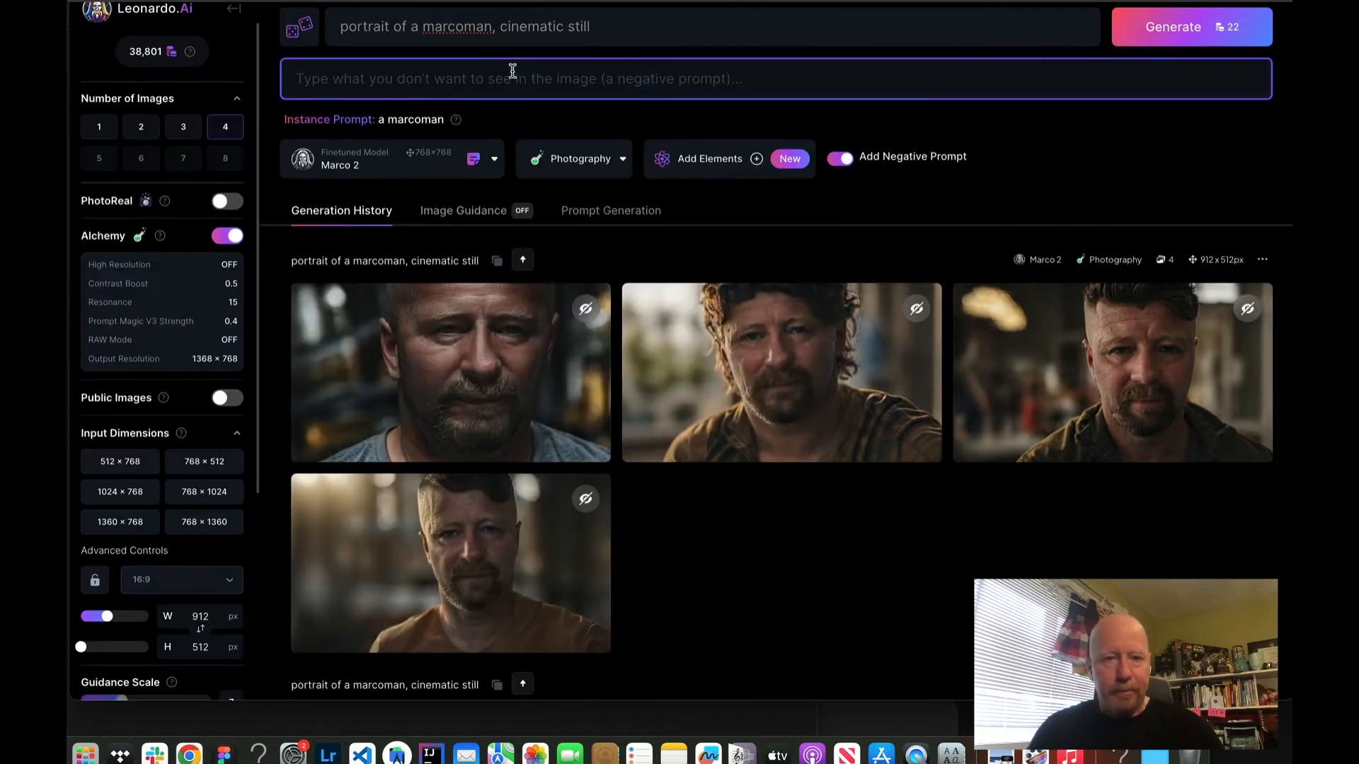
pyautogui.click(495, 71)
pyautogui.press('super+v')
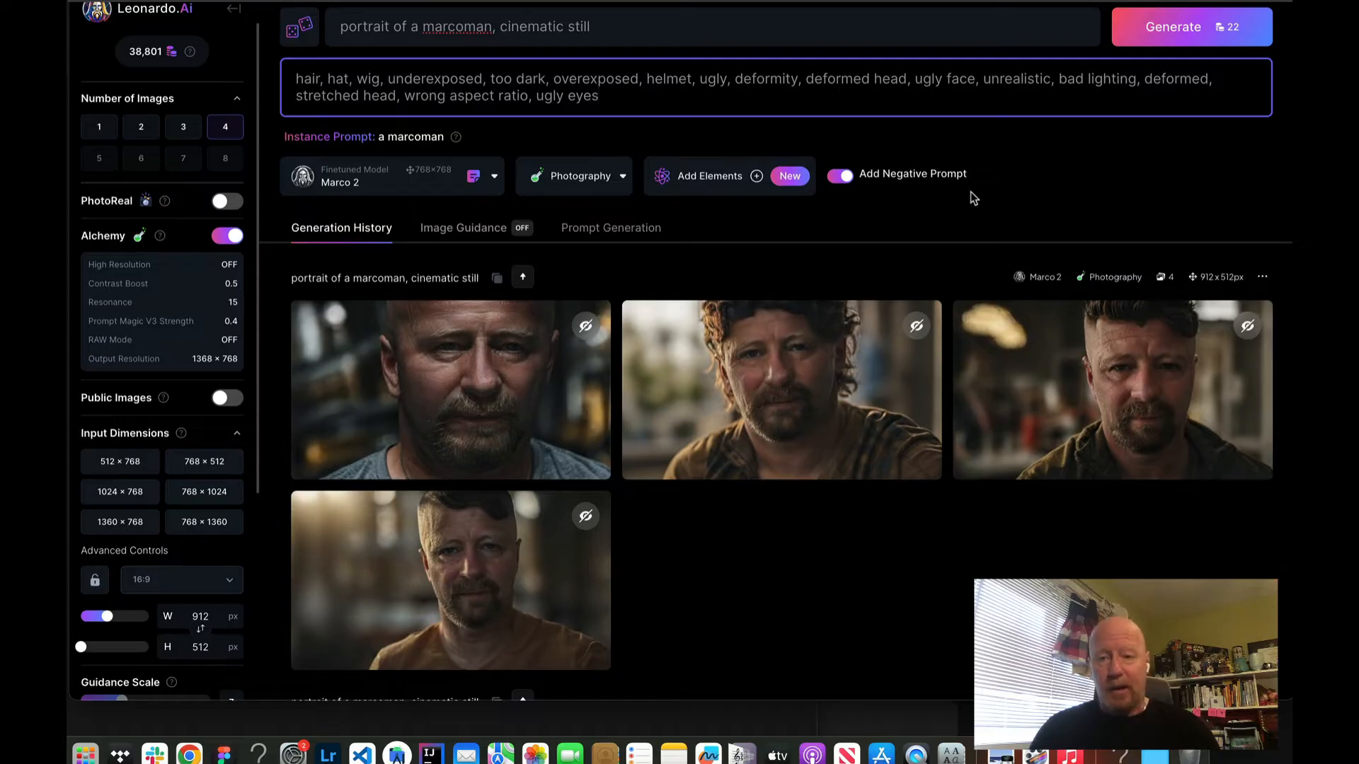
pyautogui.scroll(2, 971, 192)
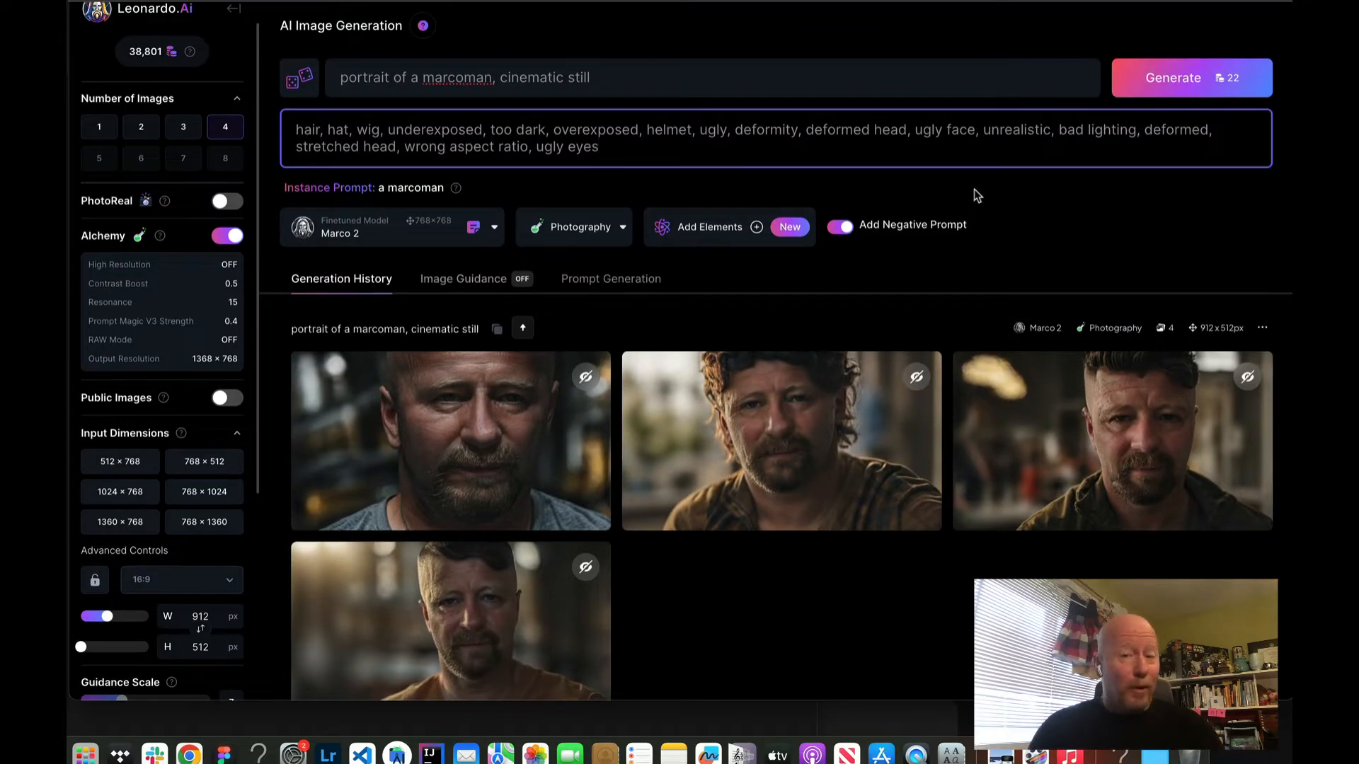
pyautogui.click(1174, 78)
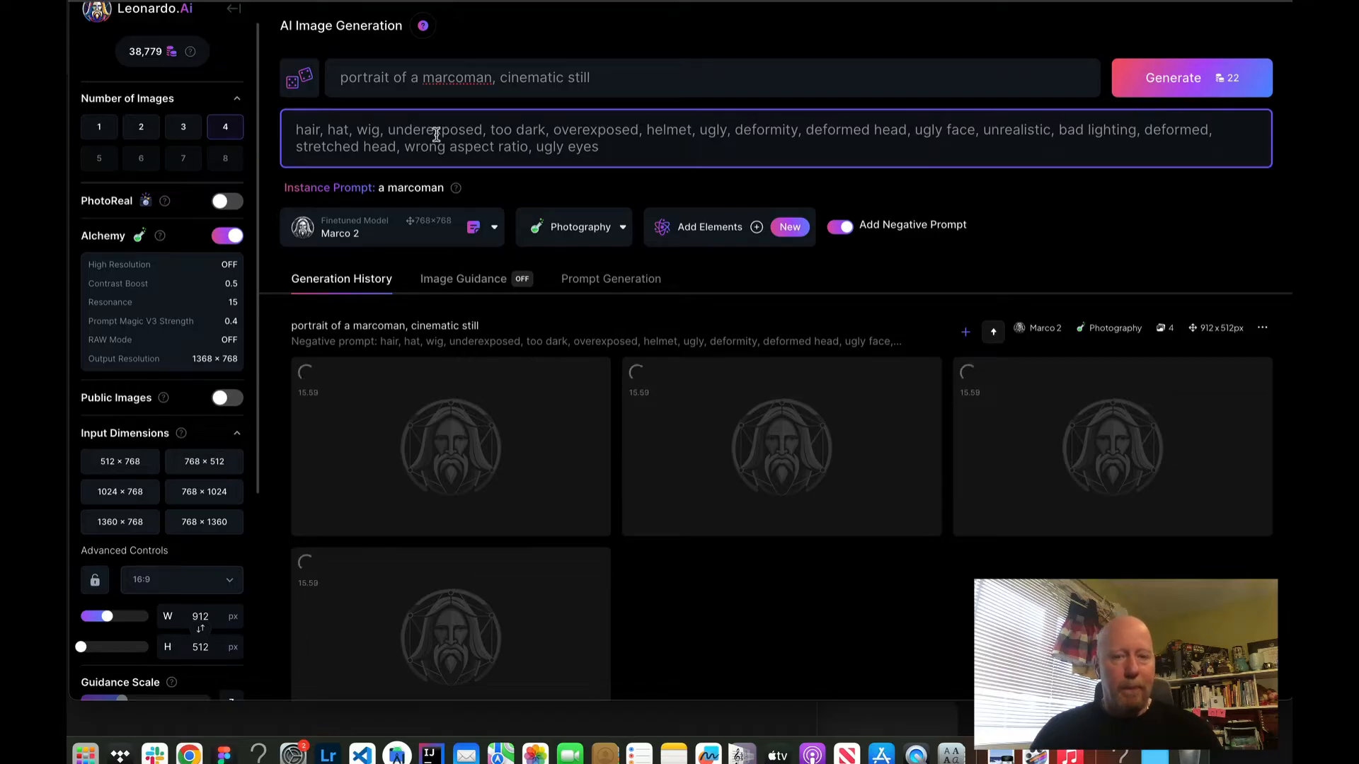
# - Look through the previous Alchemy batch in the generation history, enlarge its second portrait to check the hair, and close the viewer
pyautogui.scroll(-2, 533, 361)
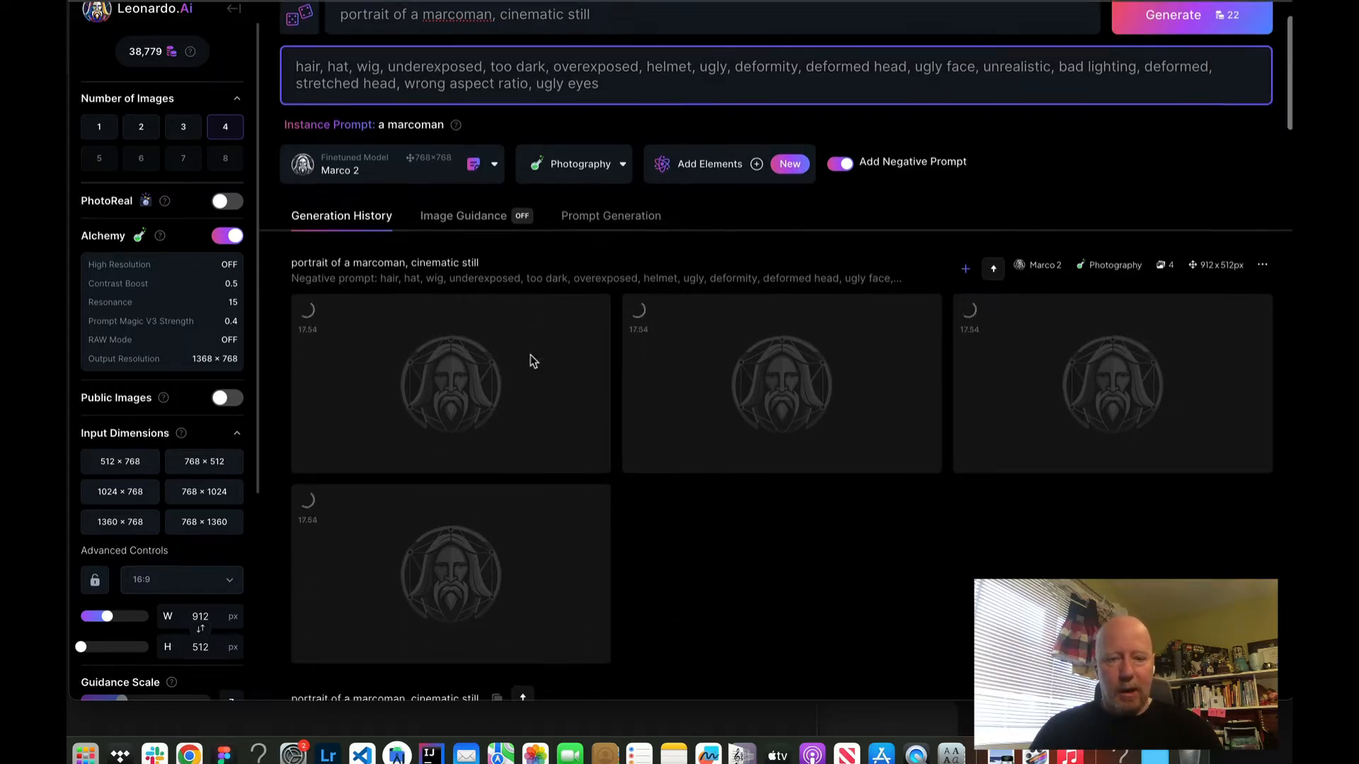
pyautogui.scroll(-8, 530, 355)
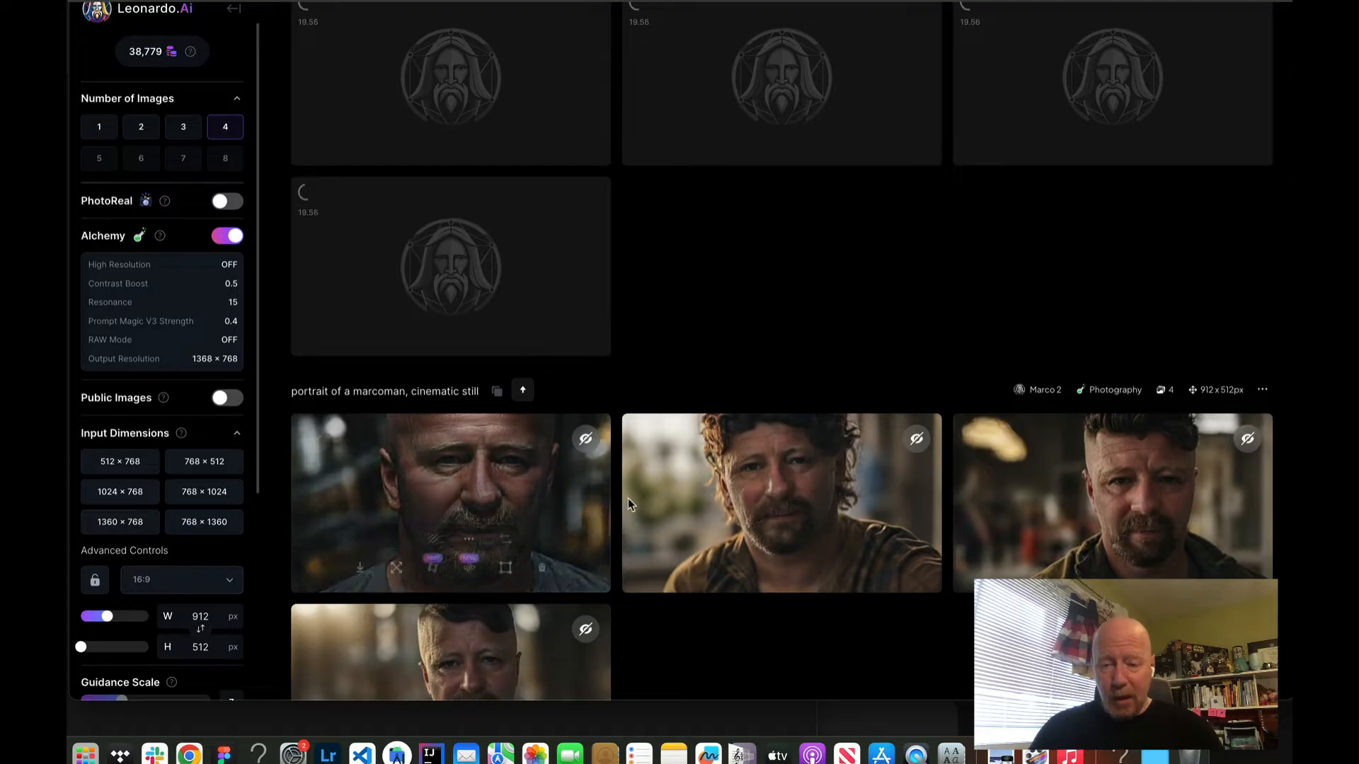
pyautogui.scroll(-3, 647, 622)
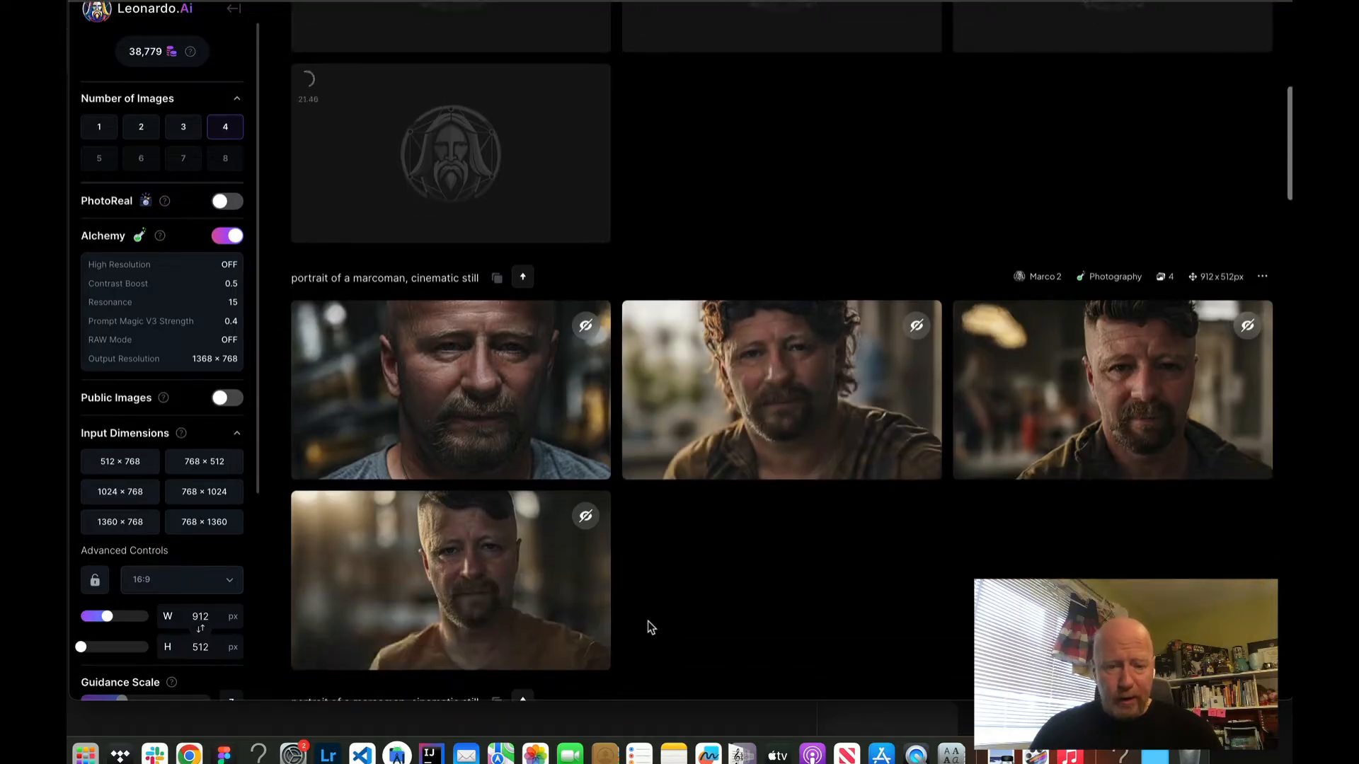
pyautogui.scroll(-1, 648, 622)
pyautogui.click(720, 422)
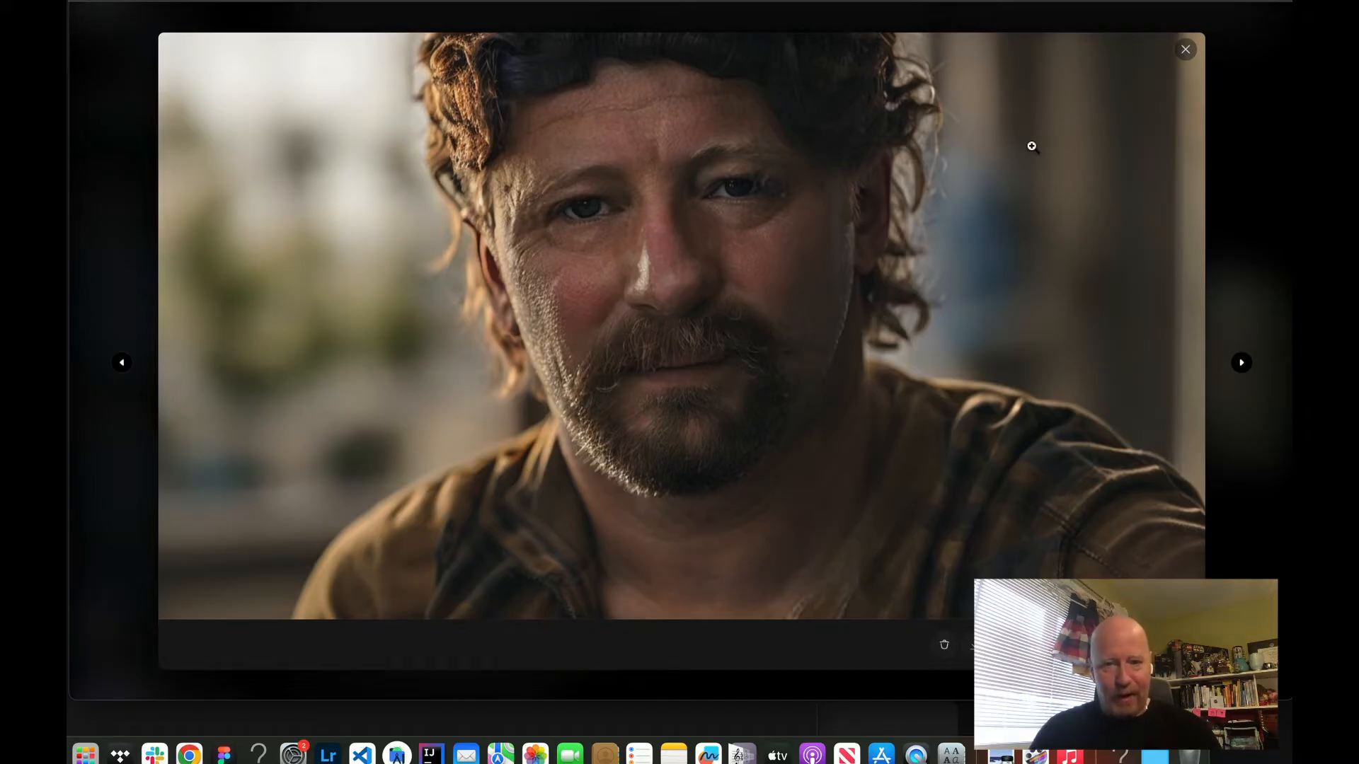
pyautogui.click(1186, 51)
pyautogui.scroll(-1, 705, 537)
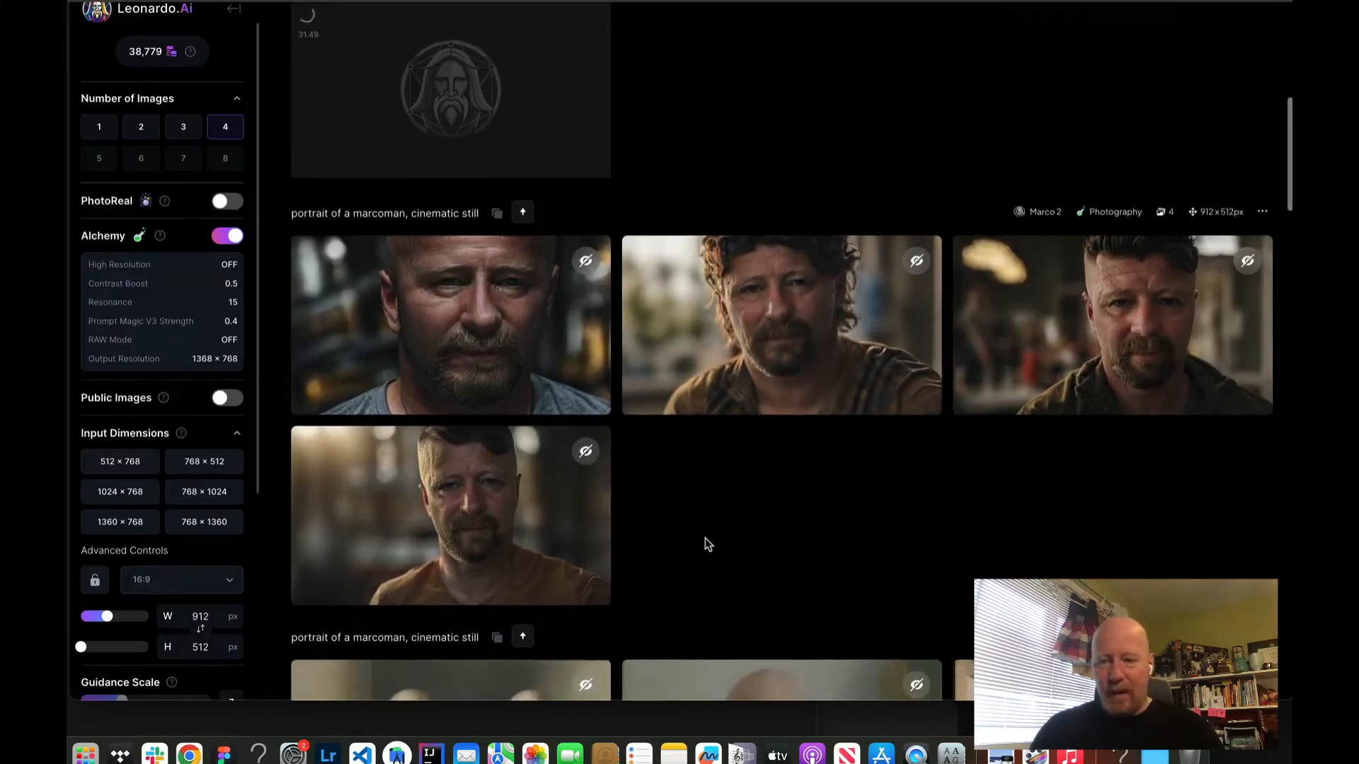
pyautogui.scroll(1, 705, 499)
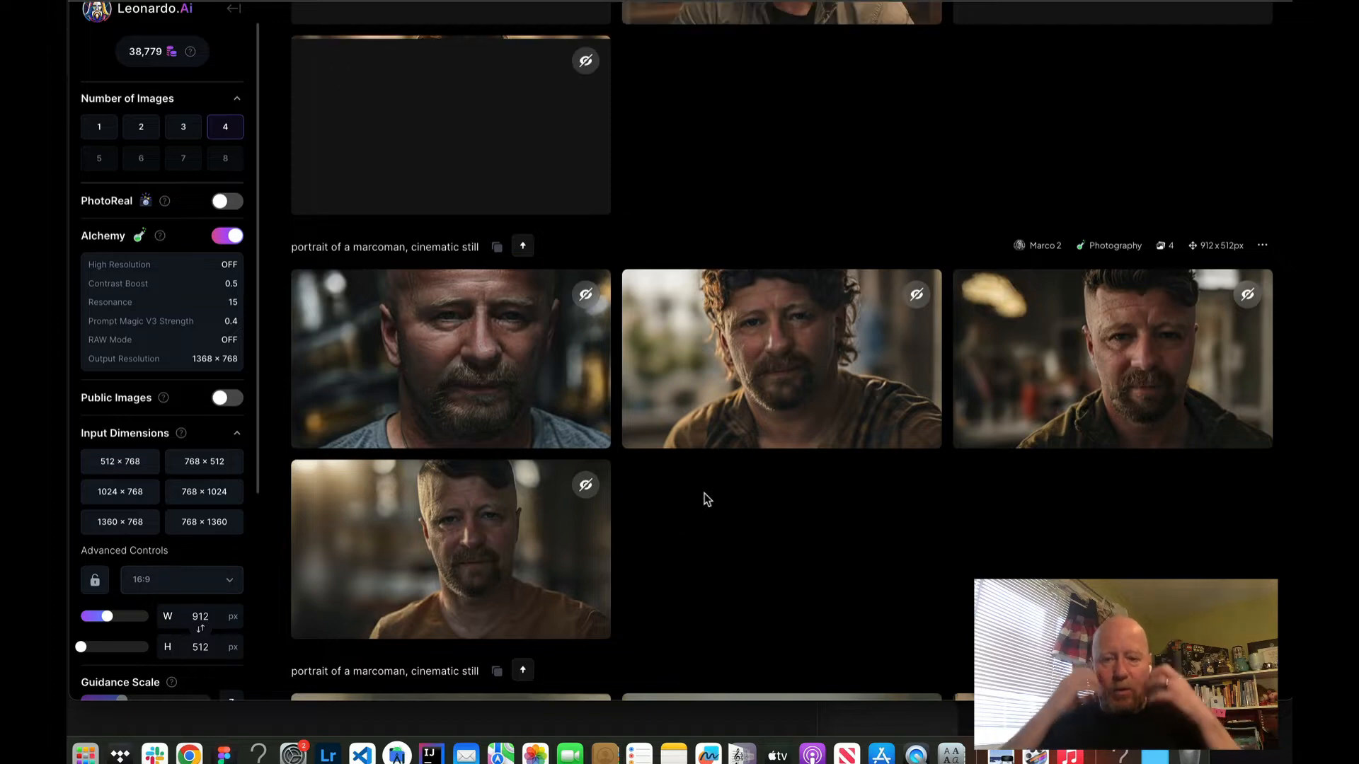
# - Review the four portraits made with the negative prompt, enlarge the fourth to check its hair, and close the viewer
pyautogui.scroll(5, 672, 460)
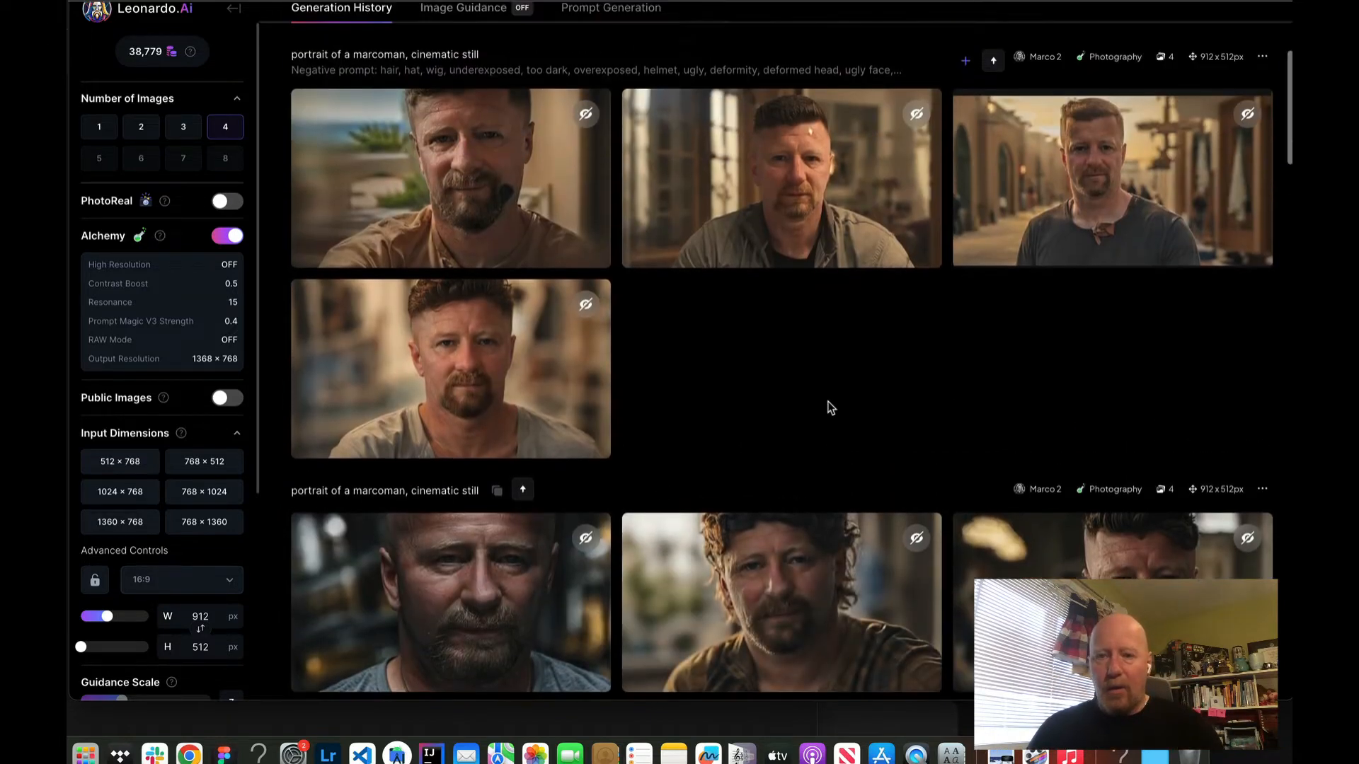
pyautogui.scroll(2, 828, 405)
pyautogui.moveTo(795, 343)
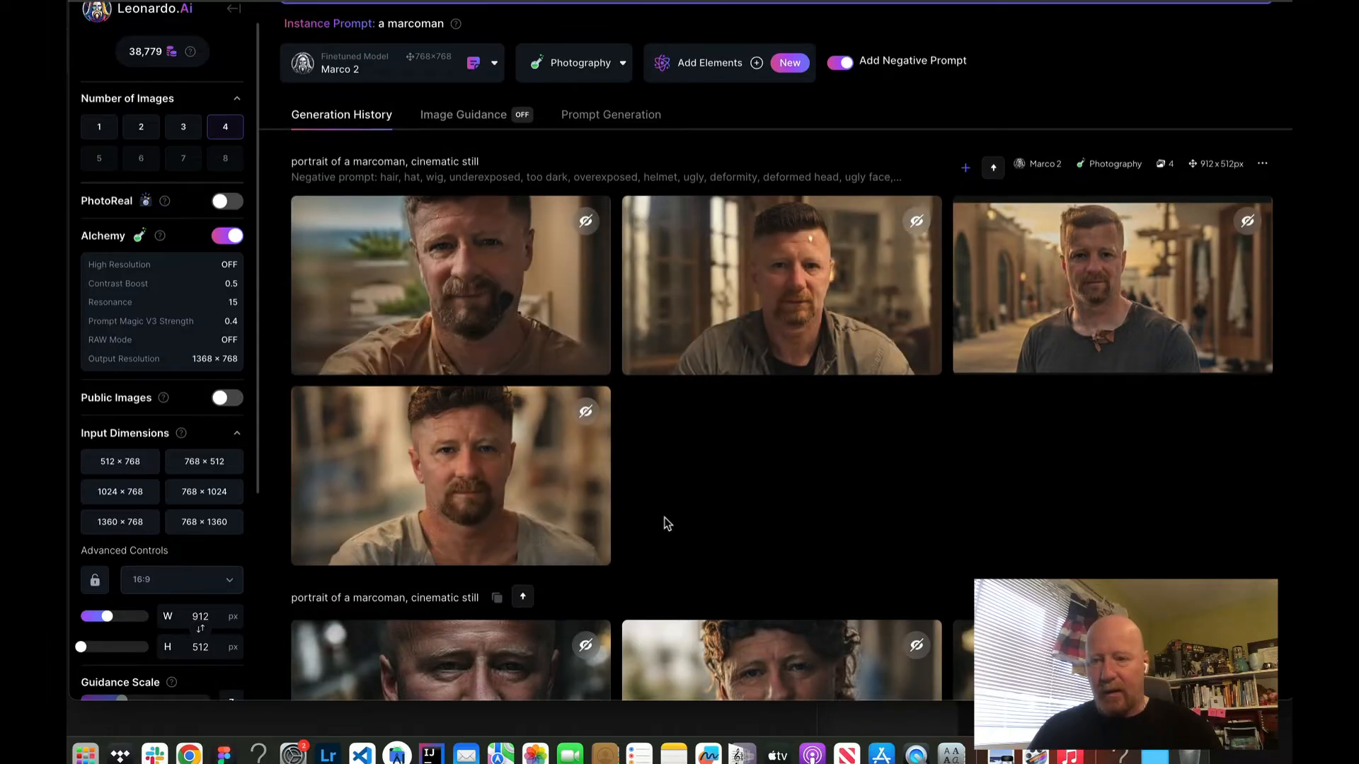
pyautogui.scroll(1, 770, 494)
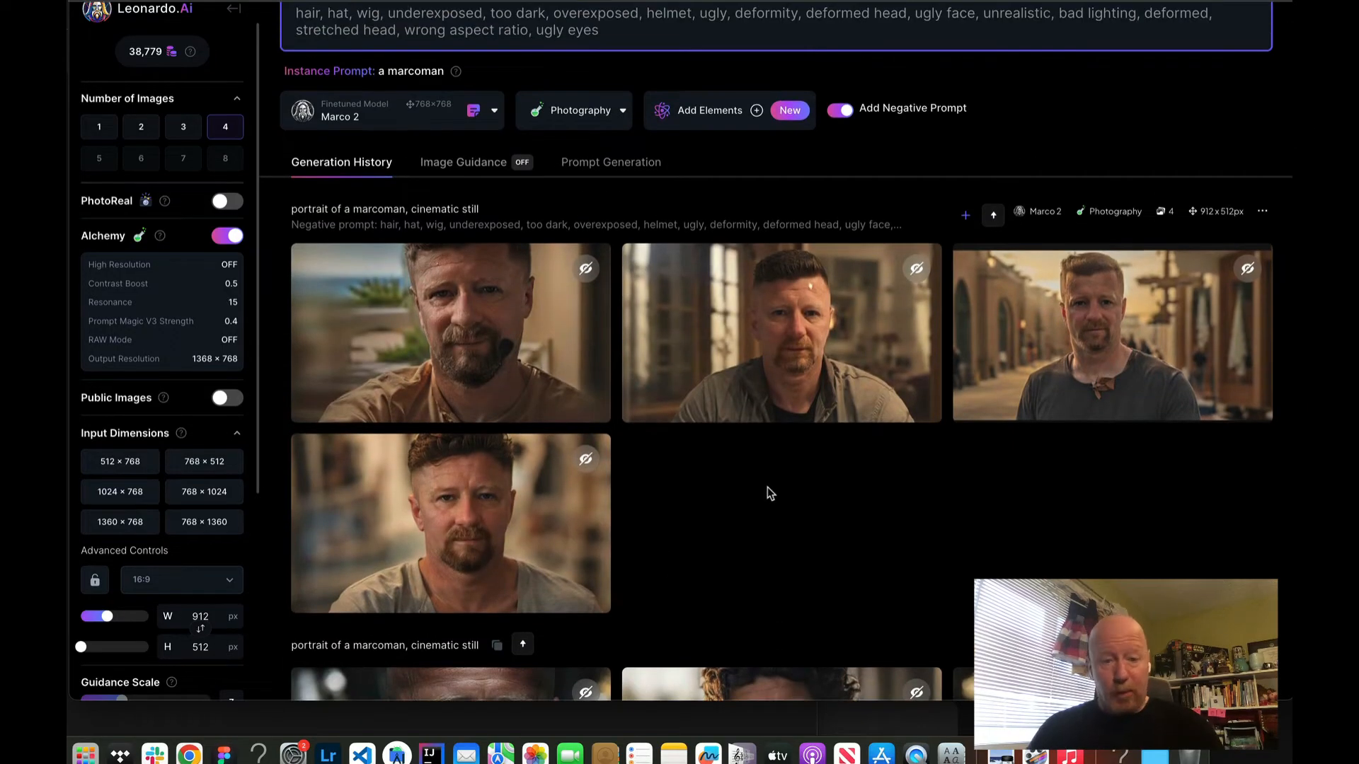
pyautogui.click(506, 504)
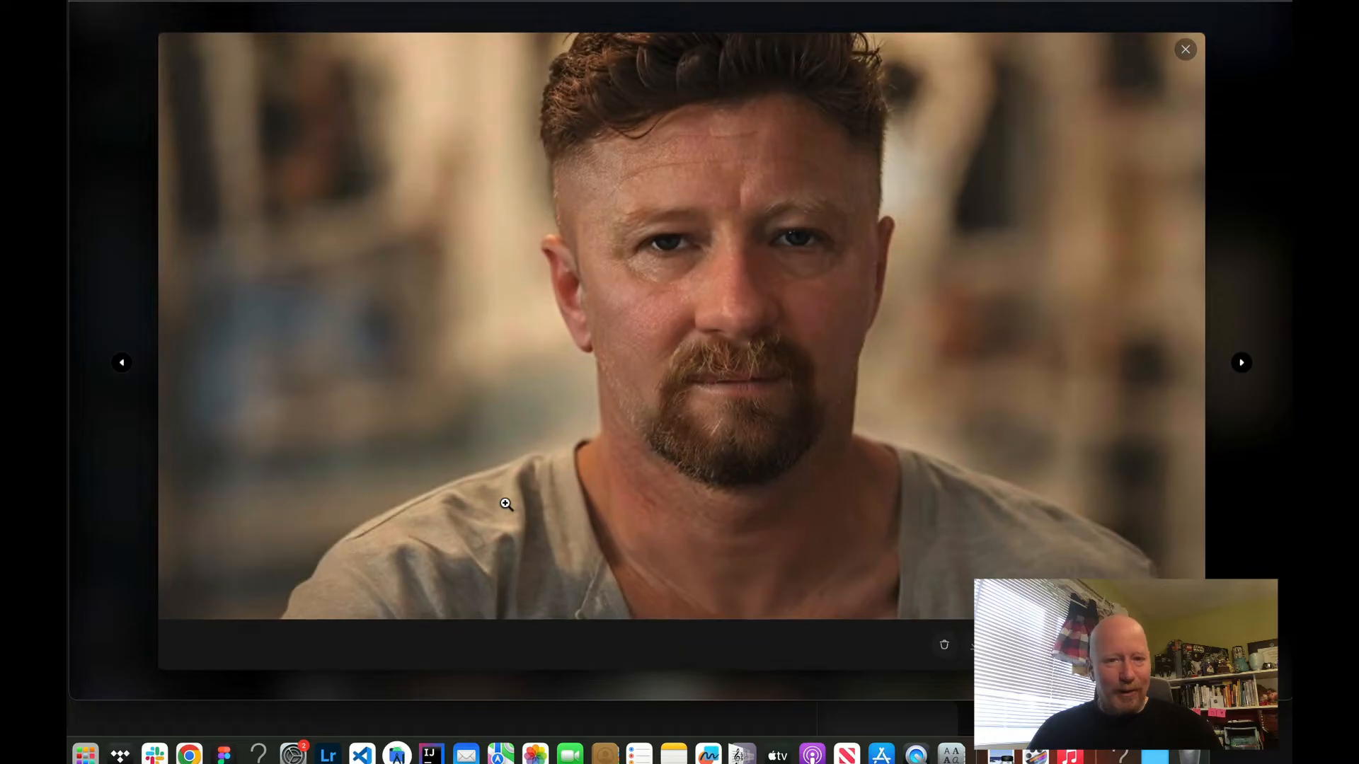
pyautogui.click(1185, 49)
# - Change the prompt to "portrait of a bald marcoman, bald head, cinematic still"
pyautogui.scroll(3, 964, 409)
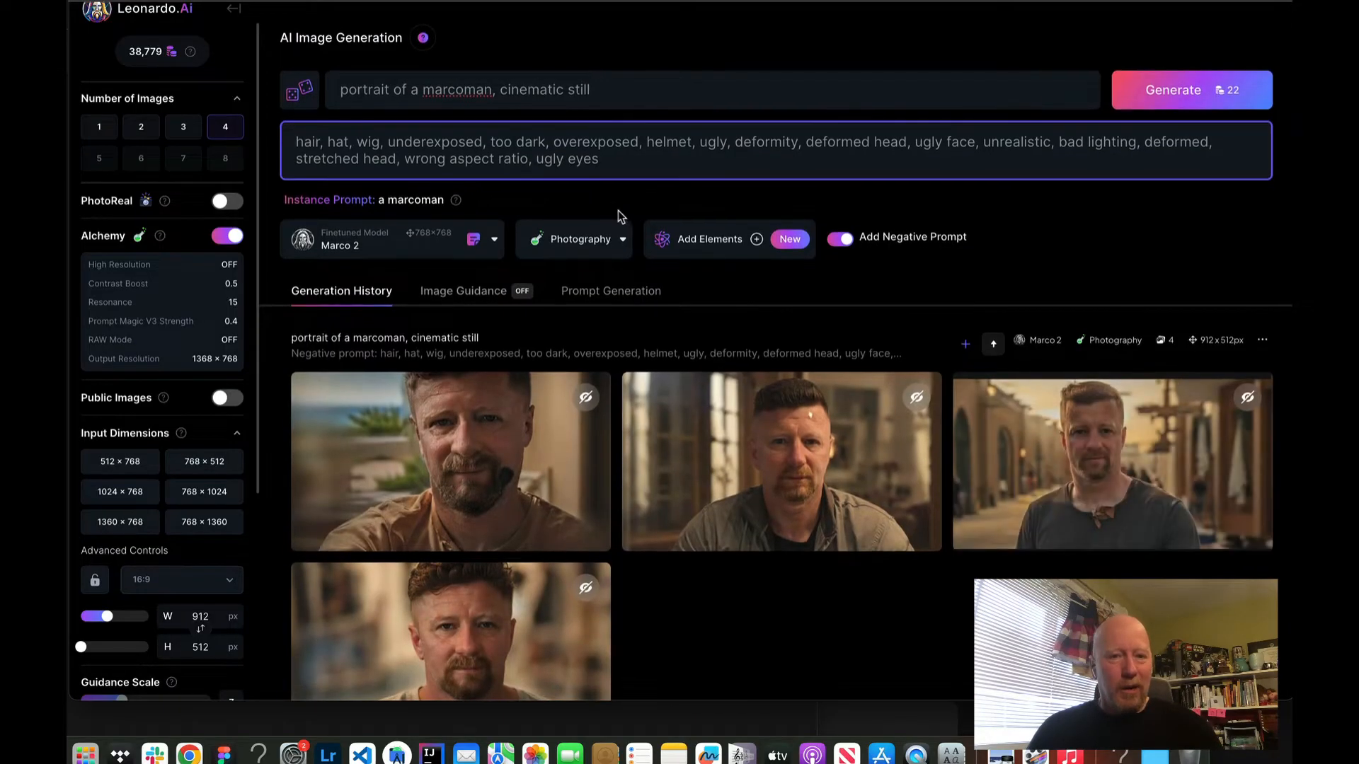
pyautogui.click(423, 90)
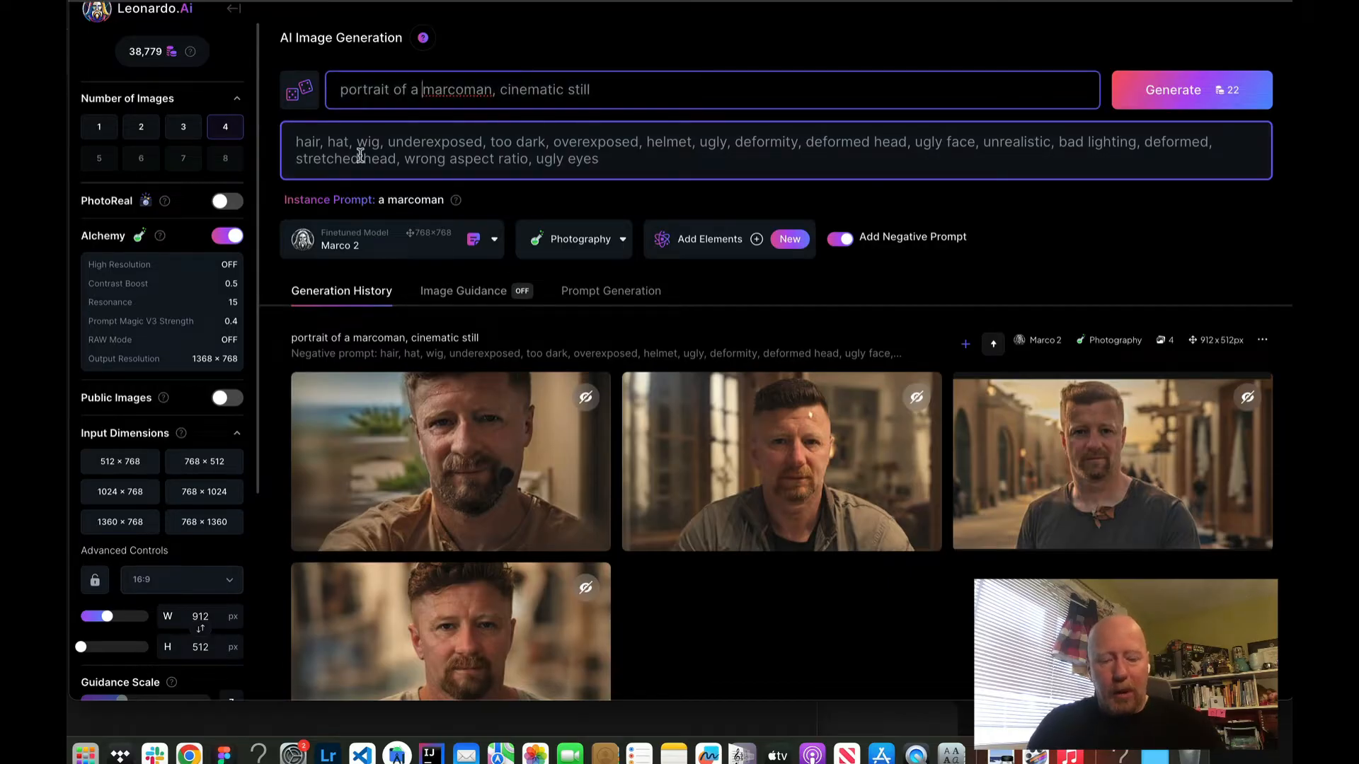
pyautogui.write('b')
pyautogui.write('ald')
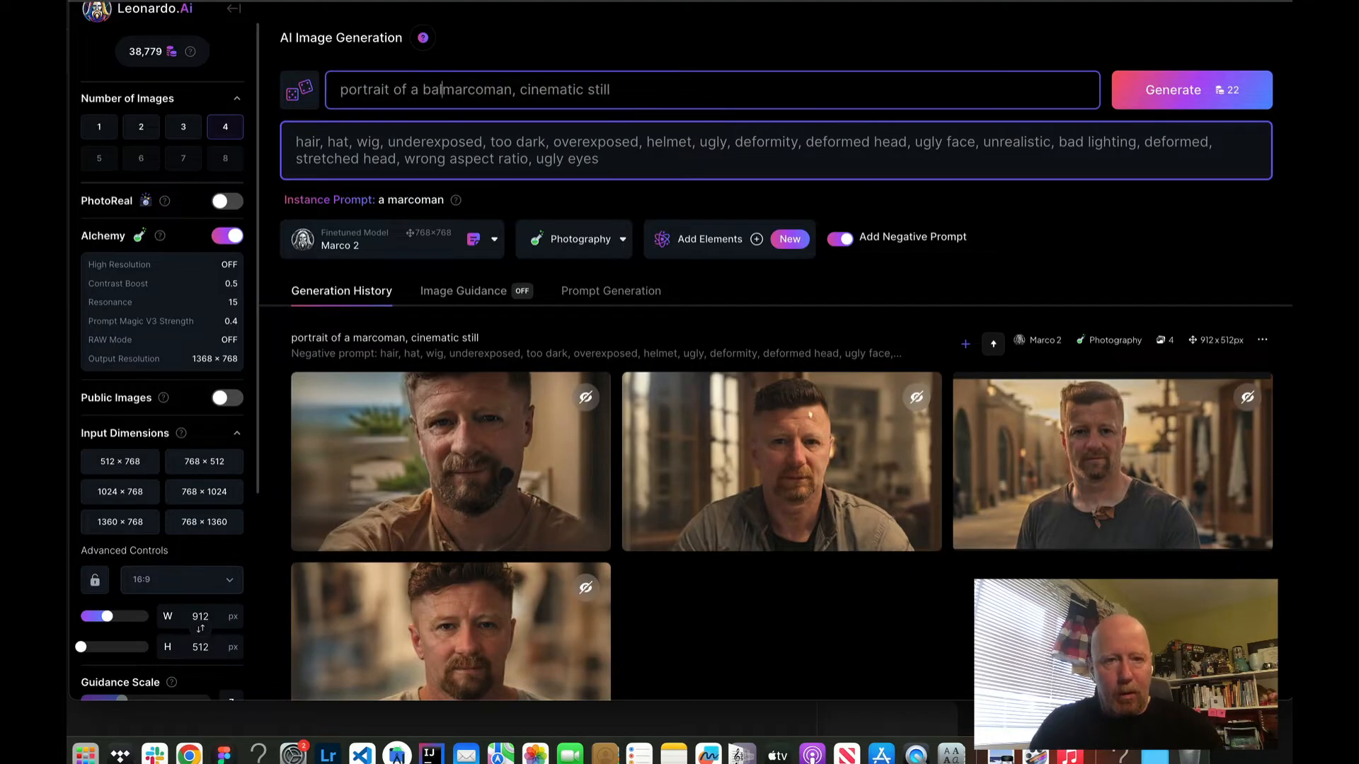
pyautogui.click(526, 87)
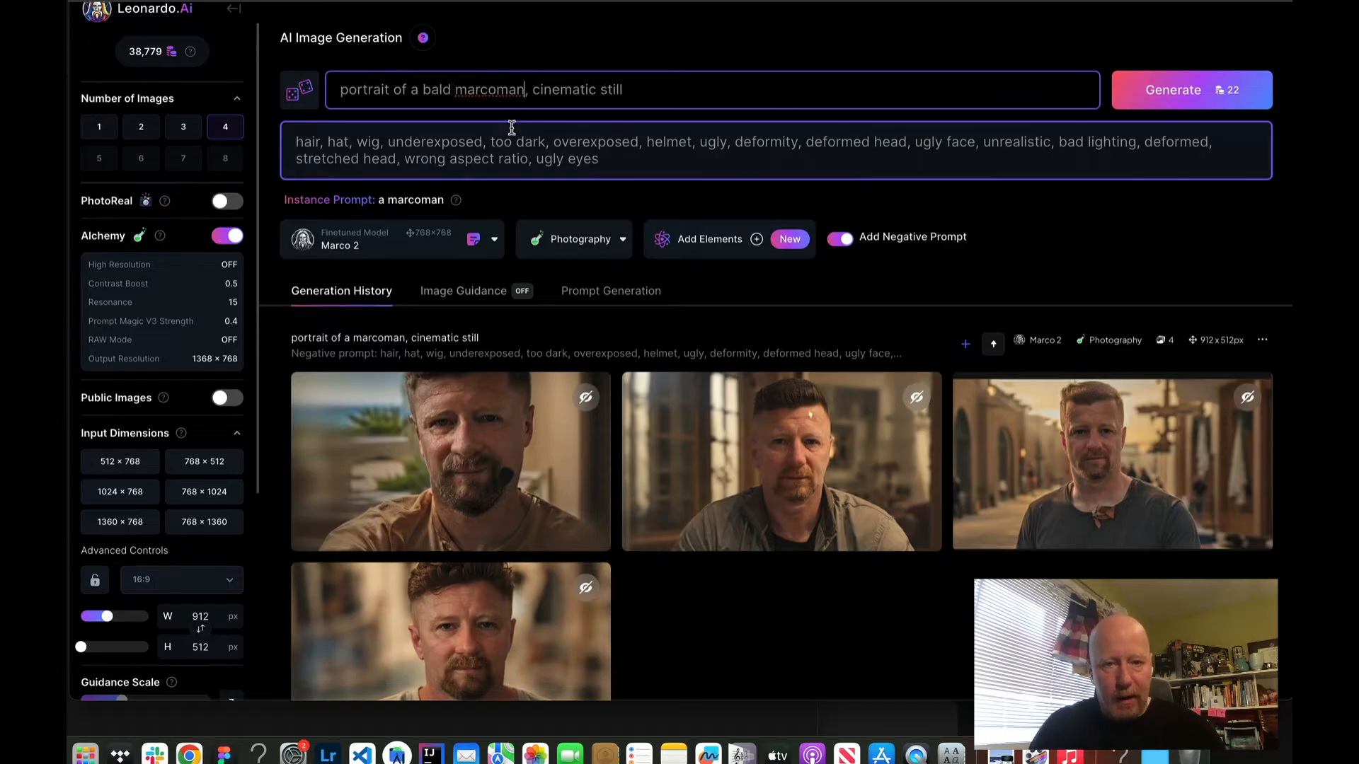
pyautogui.write(', bq')
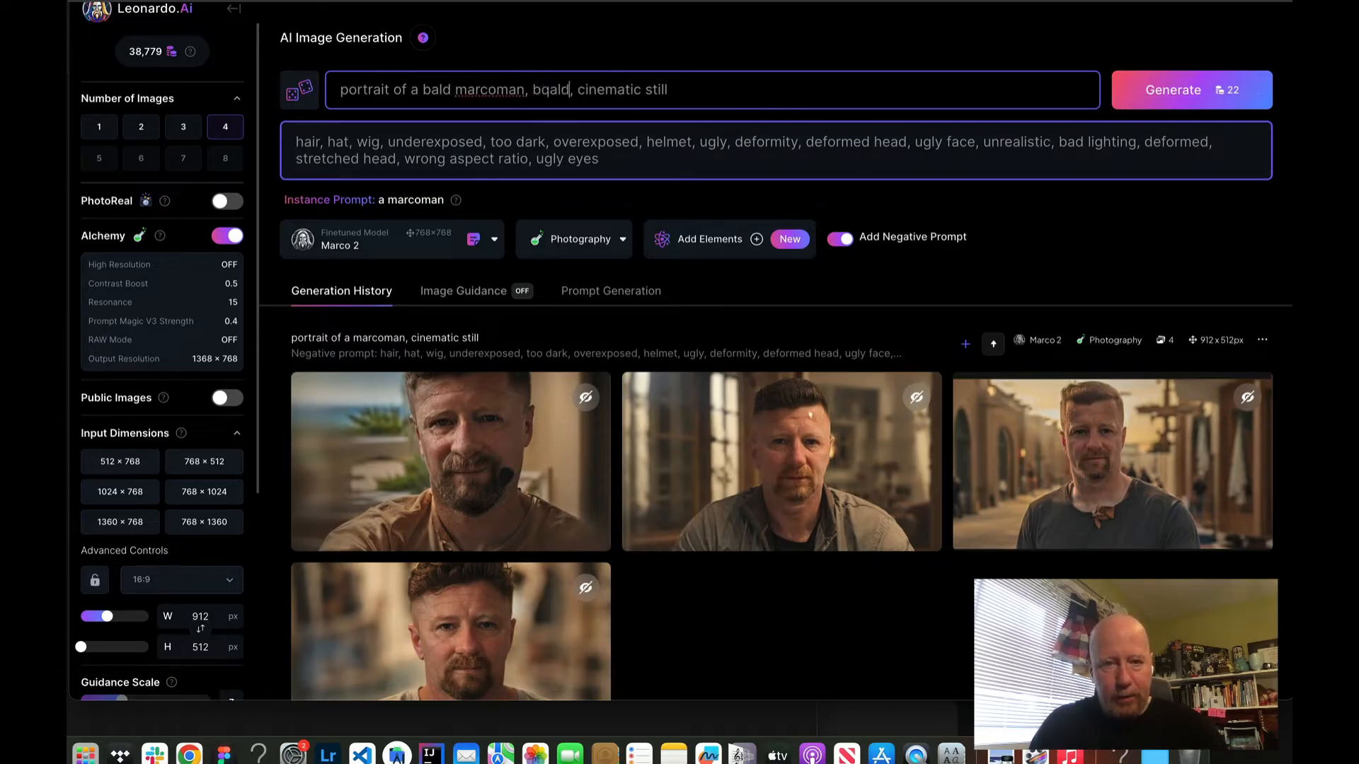
pyautogui.press('BackSpace')
pyautogui.write('ald h3')
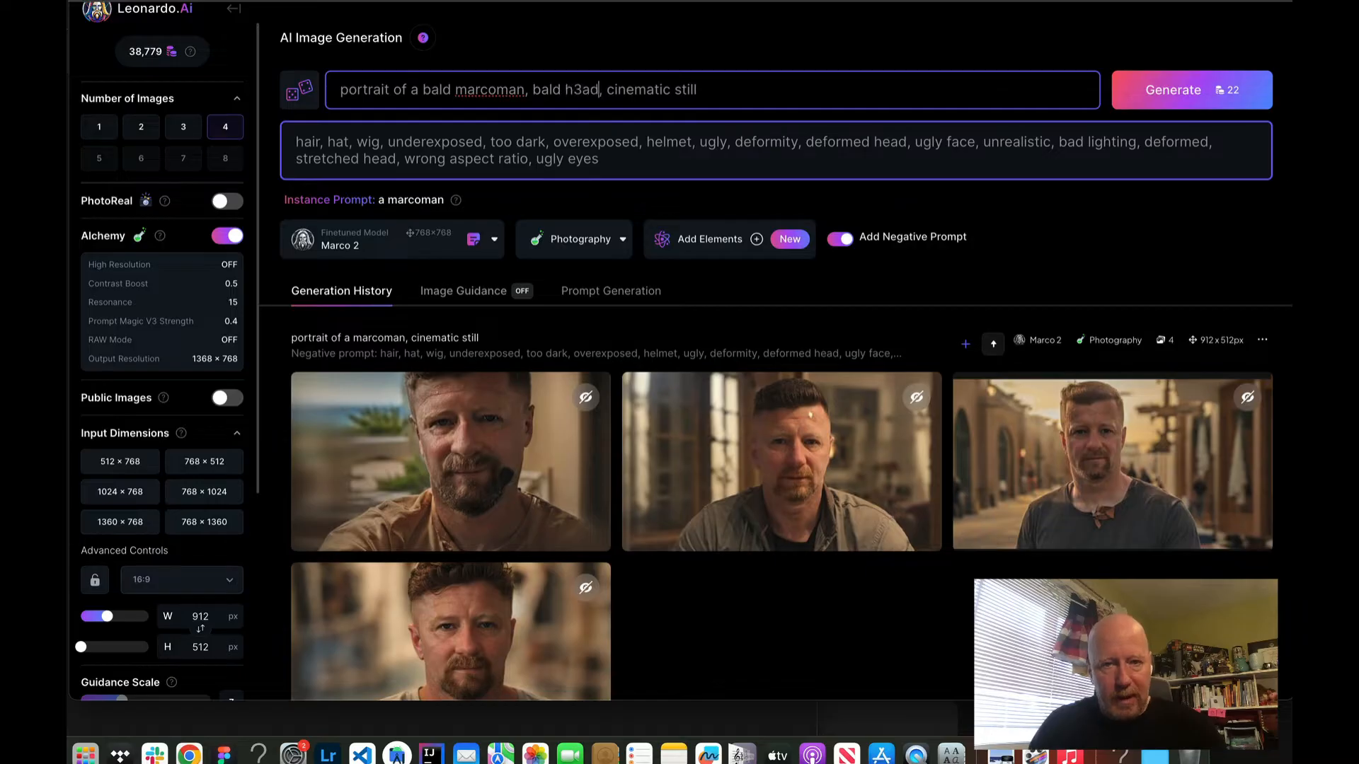
pyautogui.press('BackSpace')
pyautogui.write('ead')
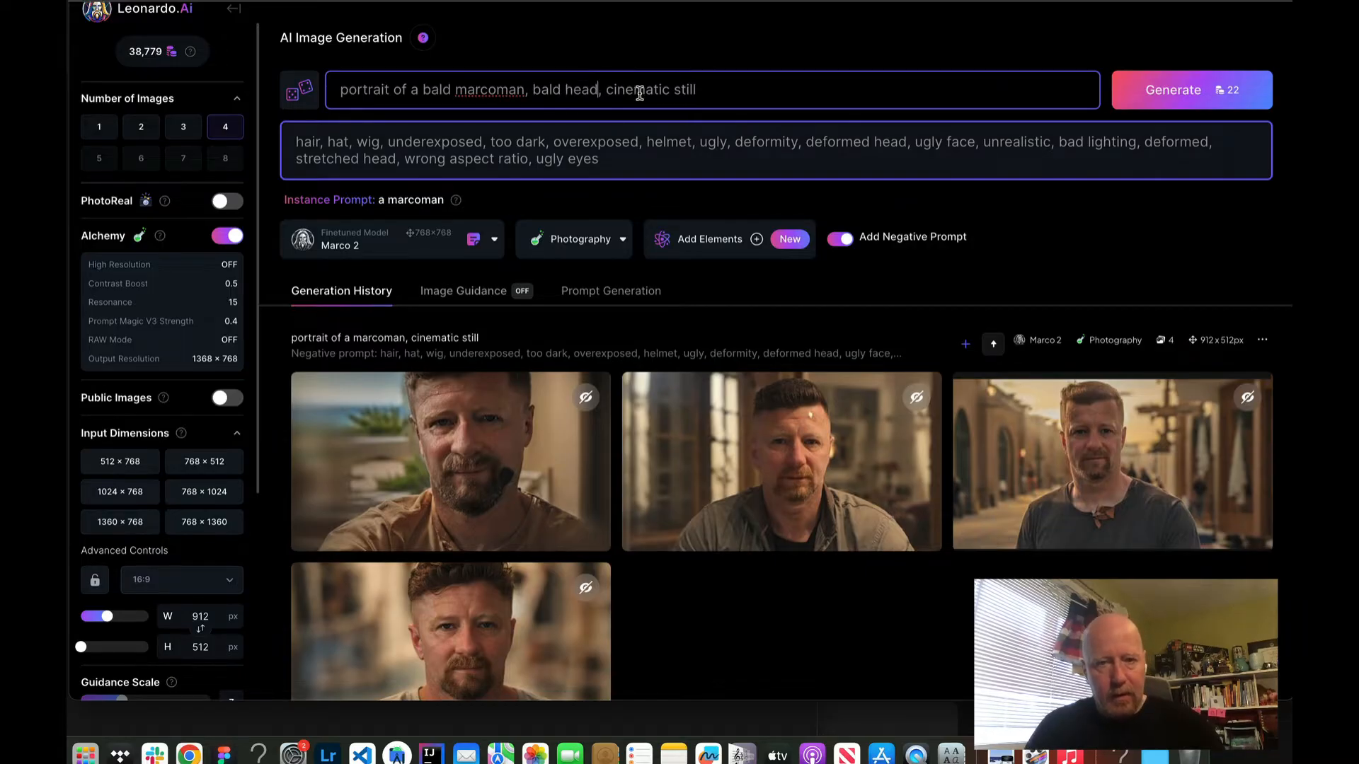
# - Check the third portrait of the latest batch enlarged, close it, and generate four images with the bald-head prompt
pyautogui.click(1070, 439)
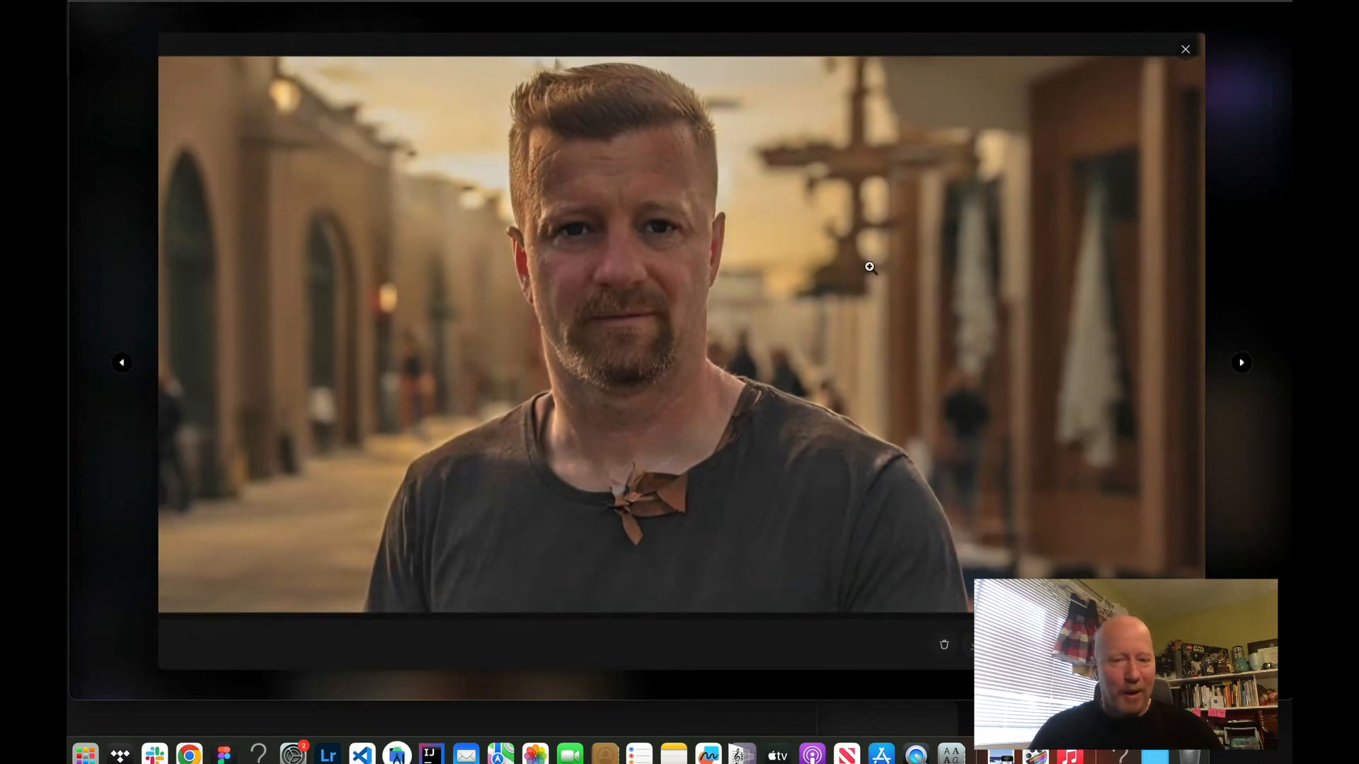
pyautogui.click(1186, 50)
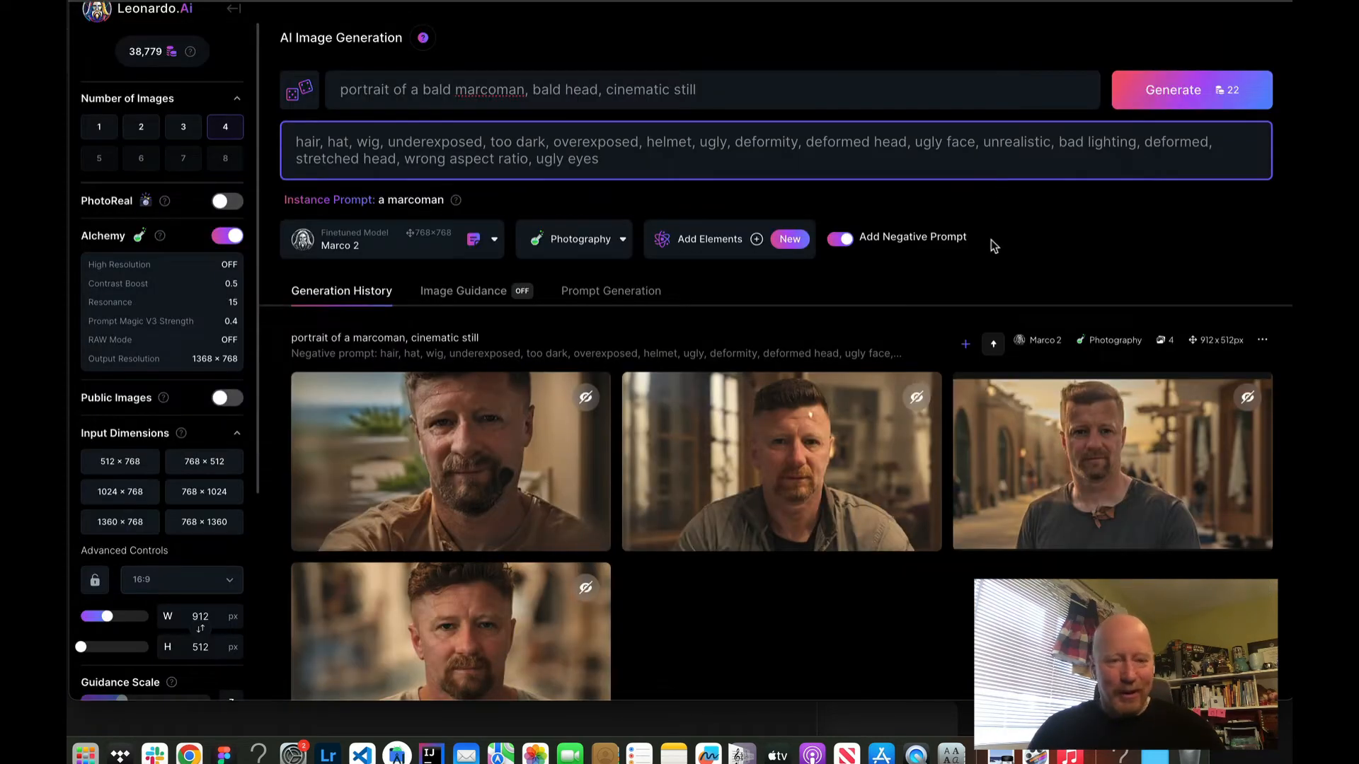
pyautogui.click(1121, 107)
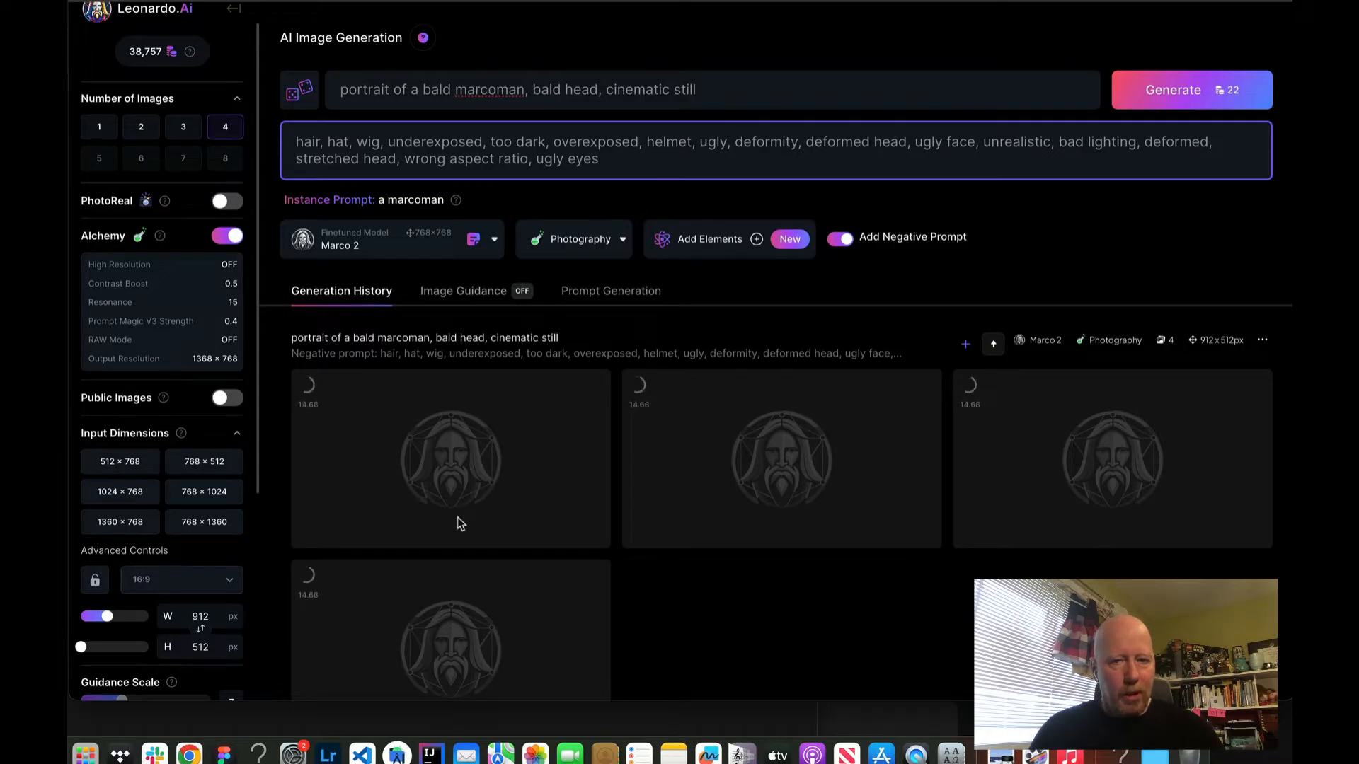
pyautogui.scroll(-7, 458, 517)
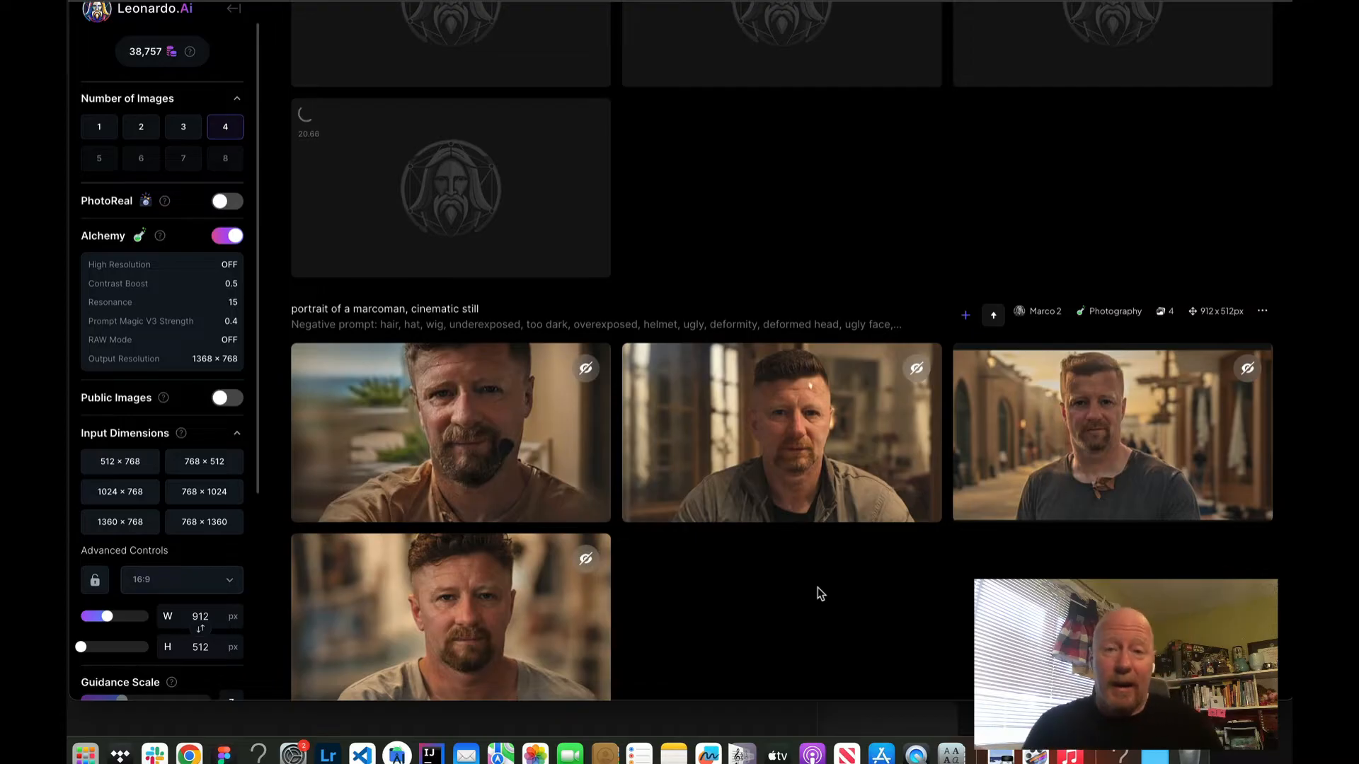
pyautogui.moveTo(898, 481)
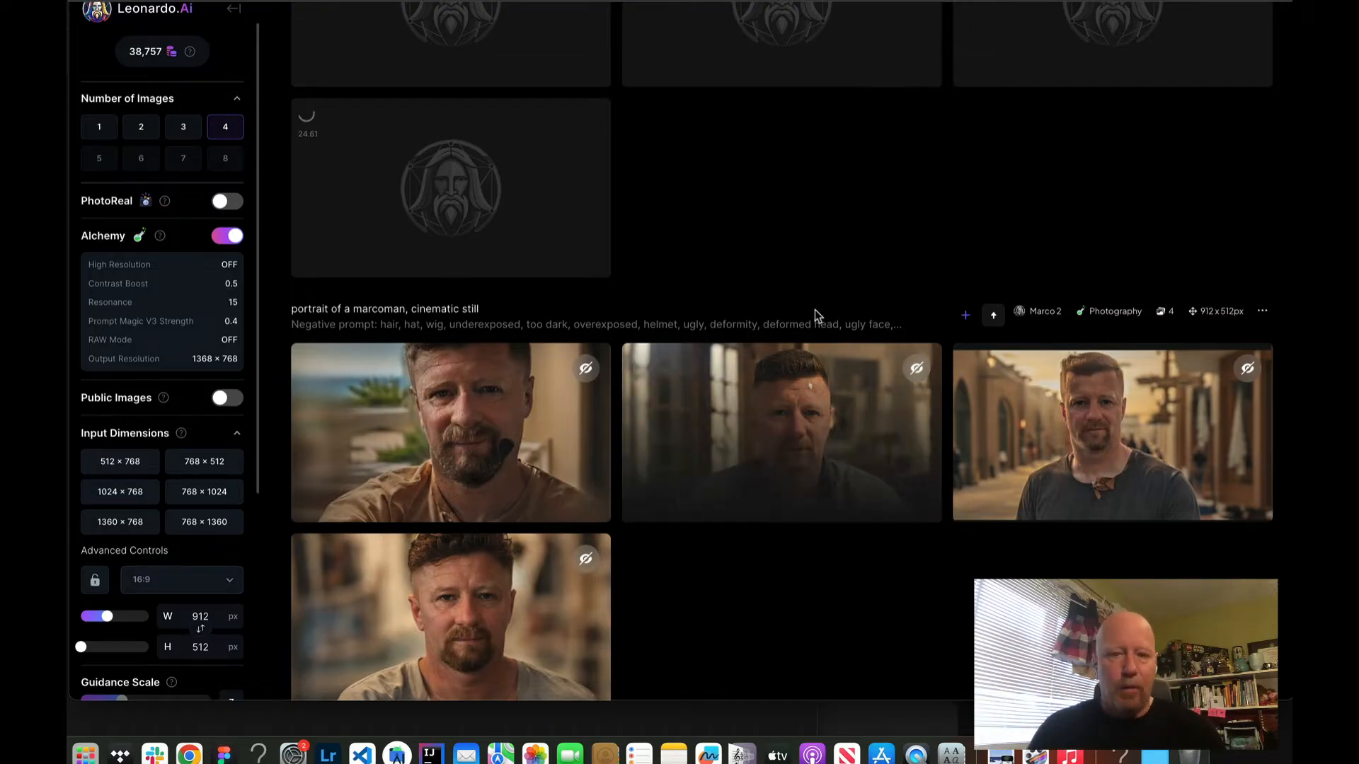
pyautogui.scroll(1, 811, 334)
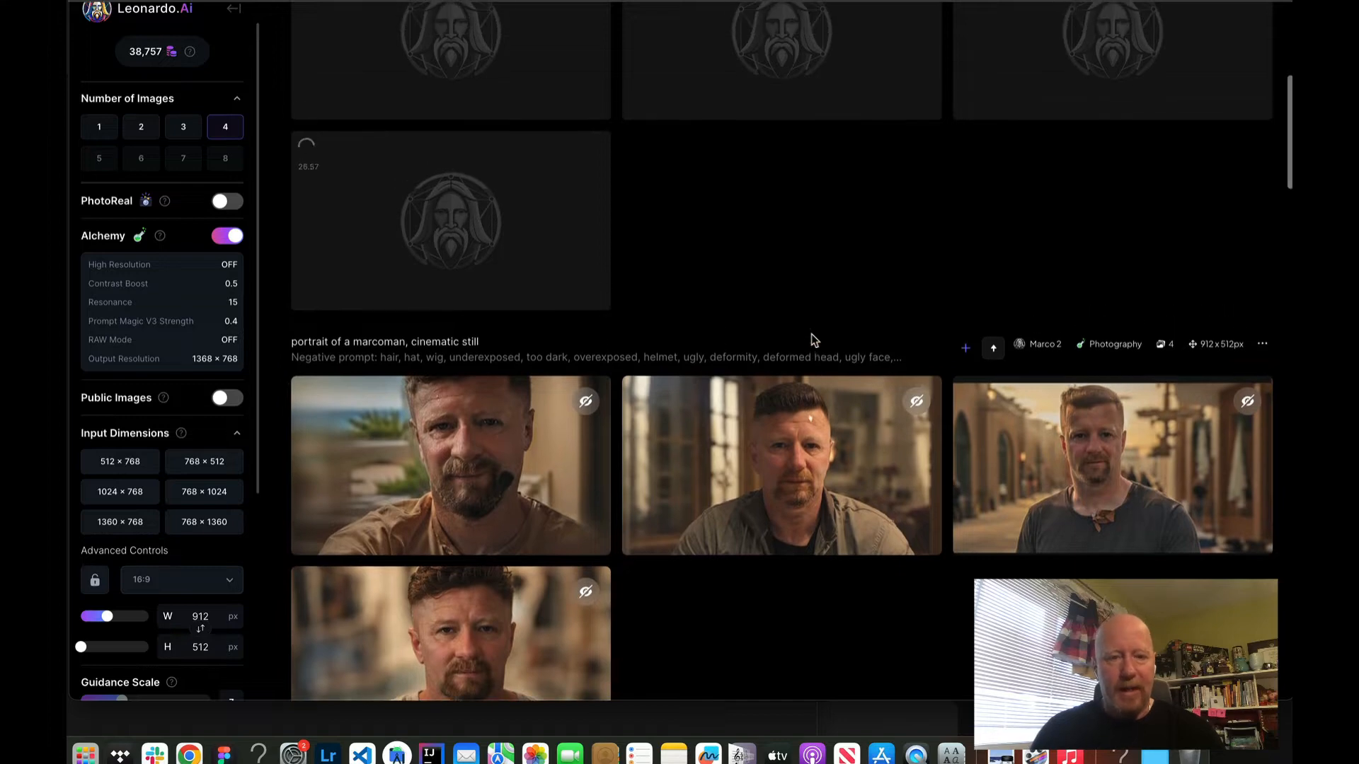
pyautogui.scroll(5, 813, 337)
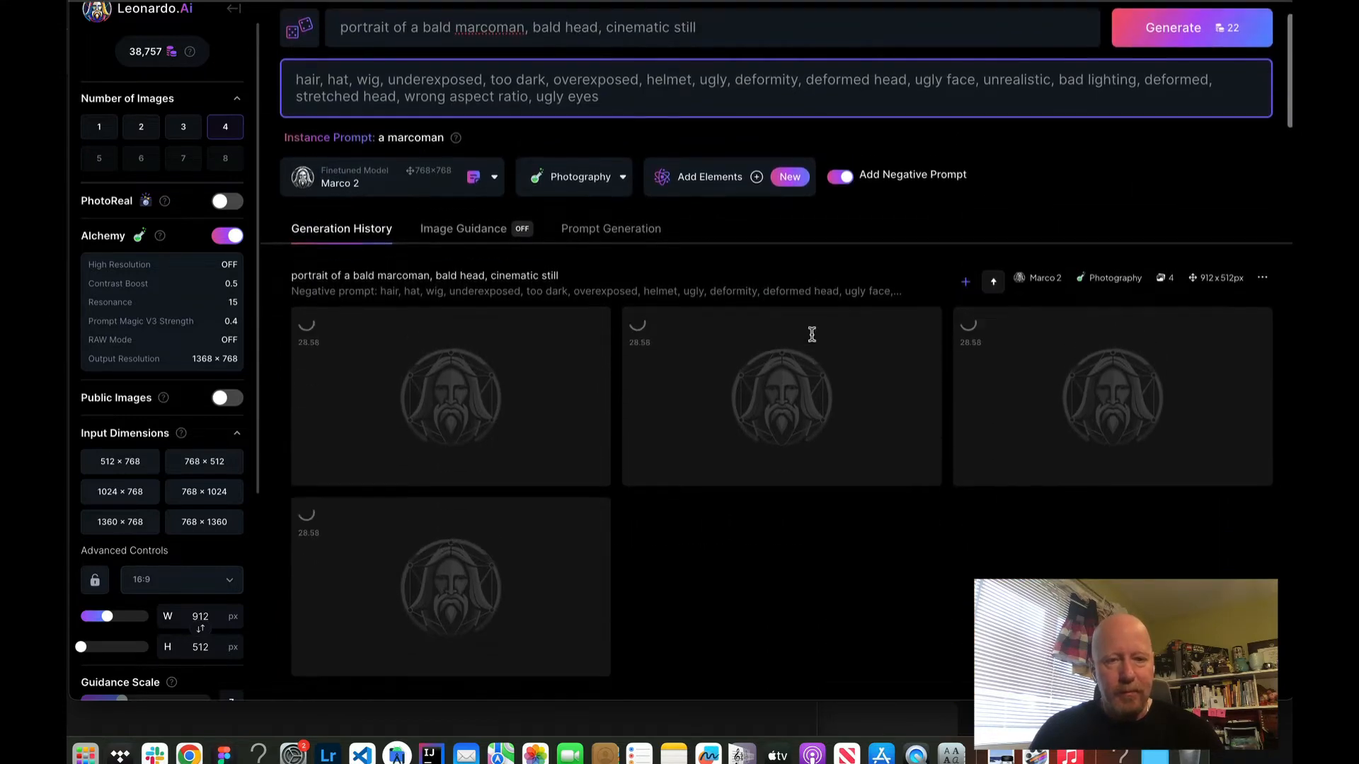
pyautogui.scroll(-2, 812, 334)
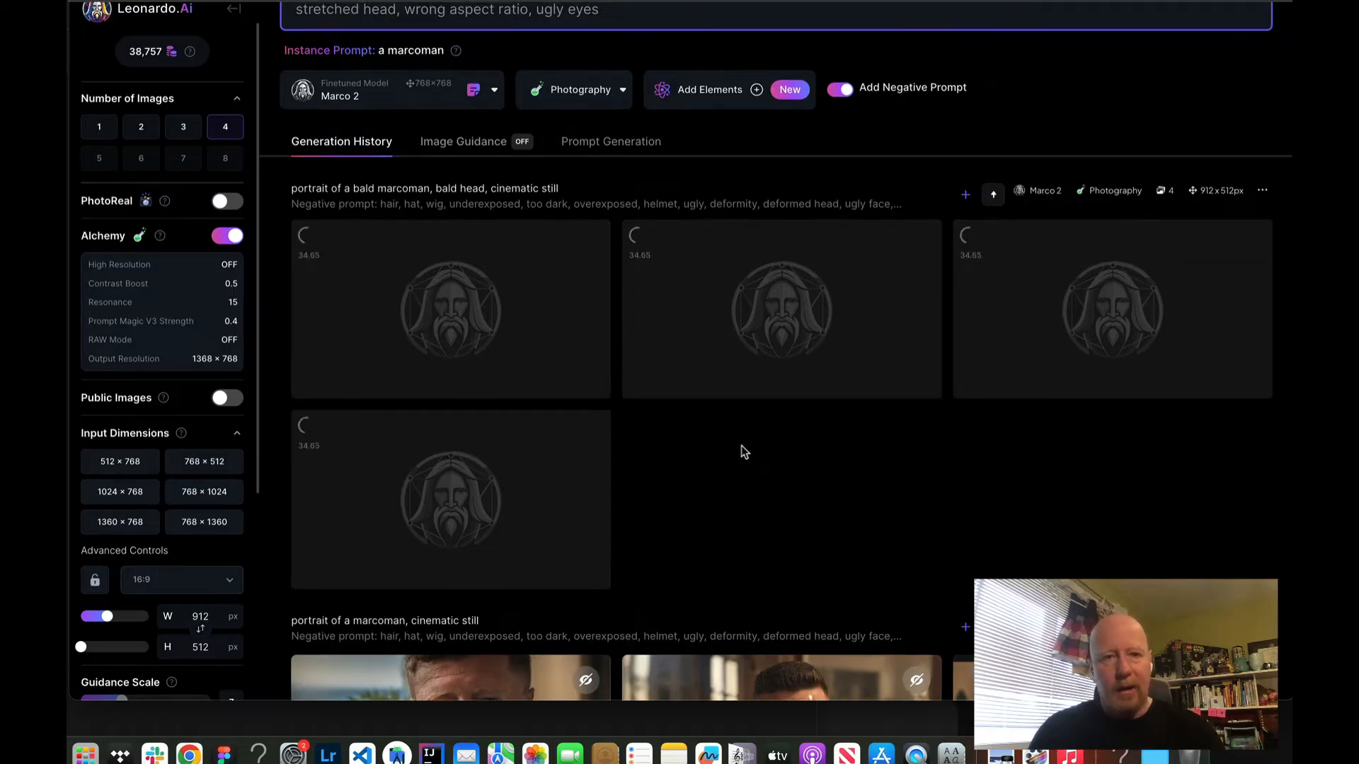
pyautogui.scroll(2, 741, 445)
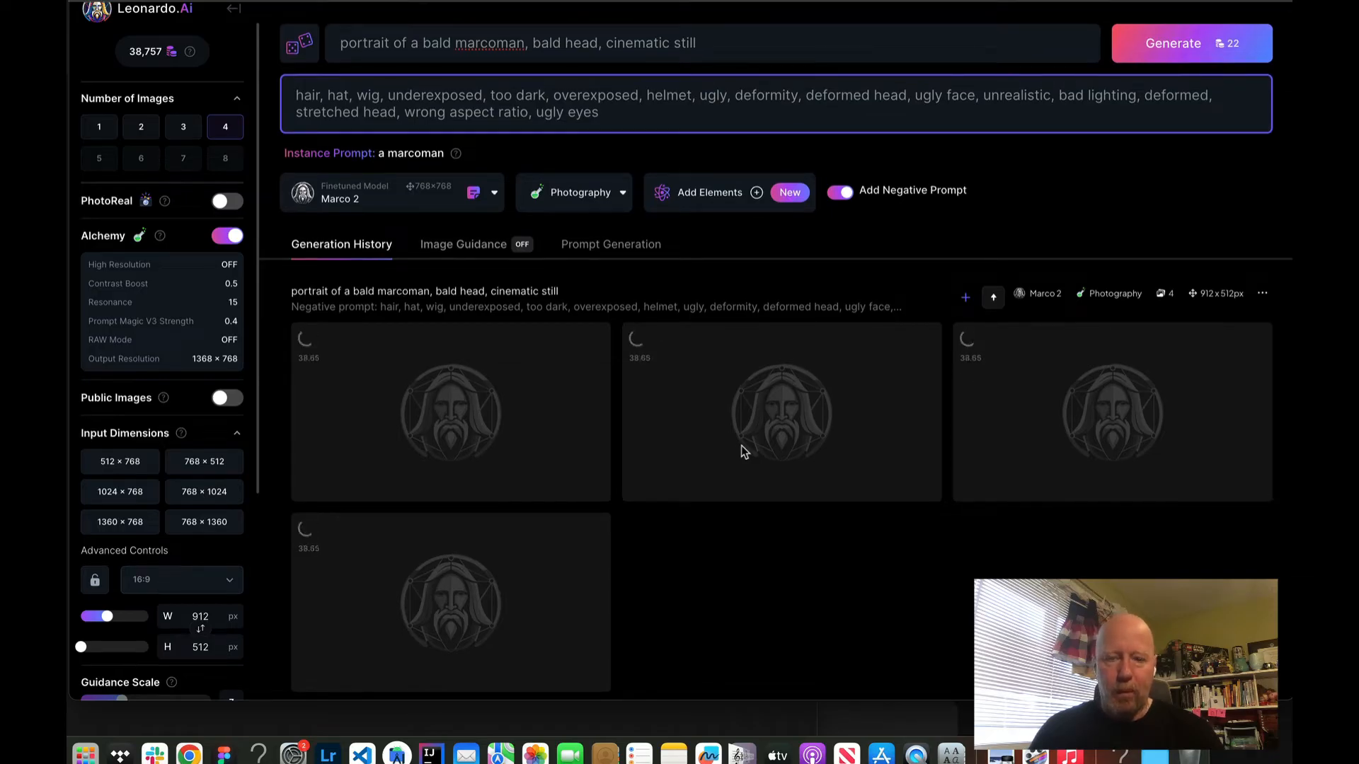
# - View the four new bald-head portraits enlarged one after another, checking the likeness, and close the viewer
pyautogui.scroll(-2, 780, 575)
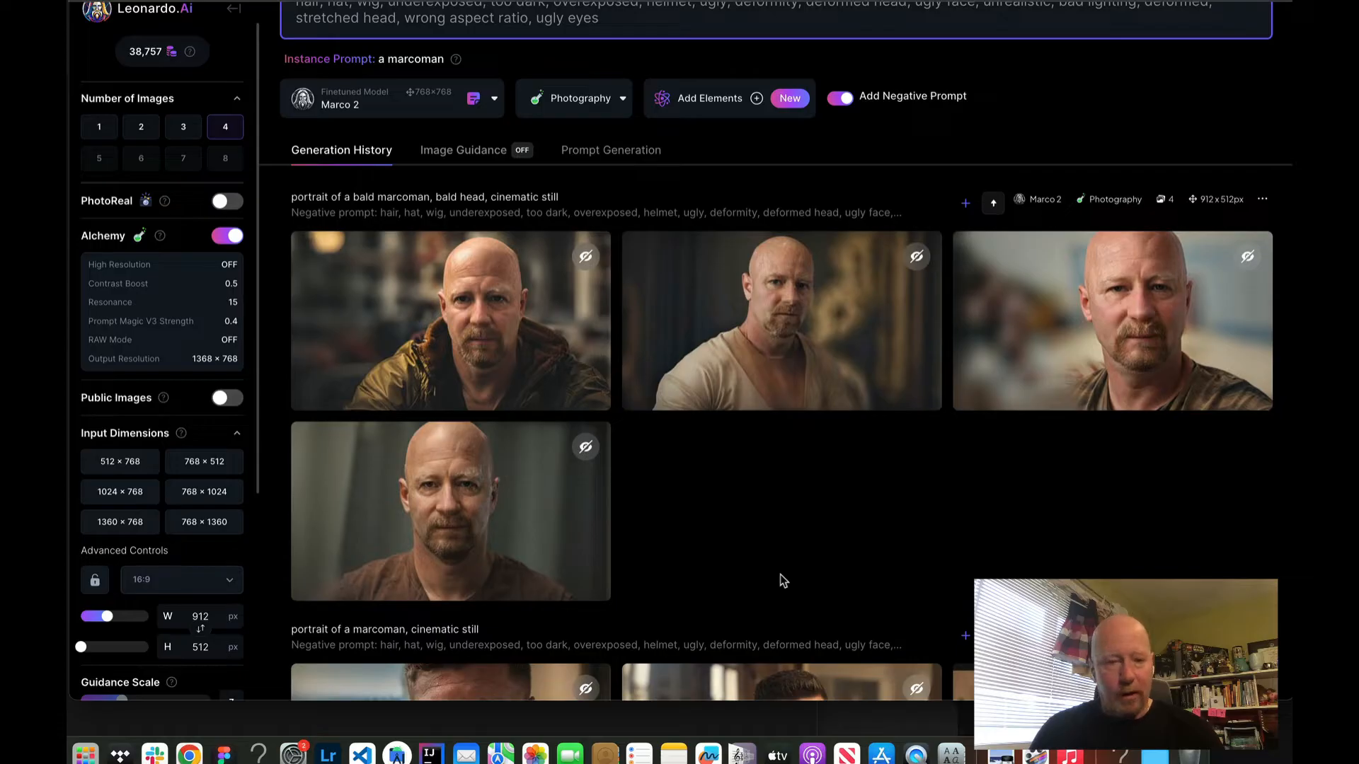
pyautogui.click(451, 300)
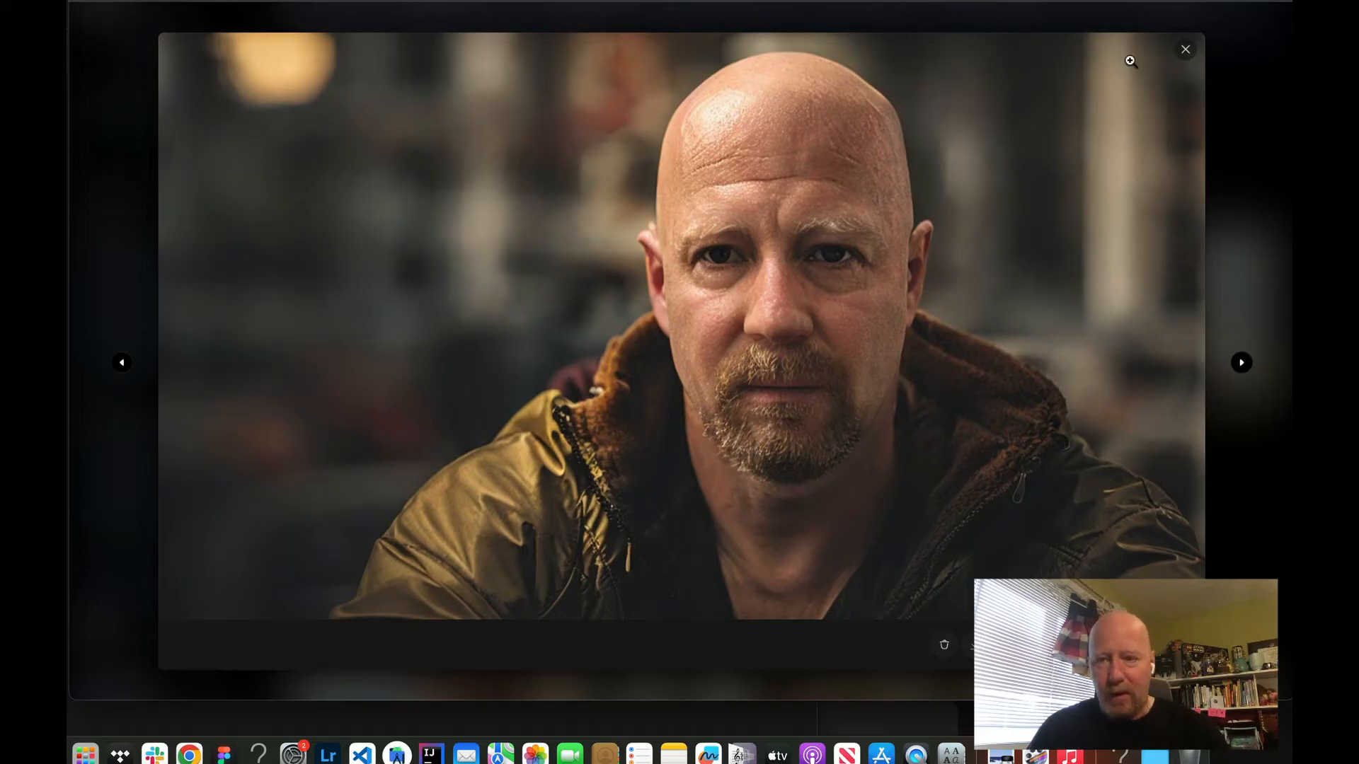
pyautogui.click(1187, 53)
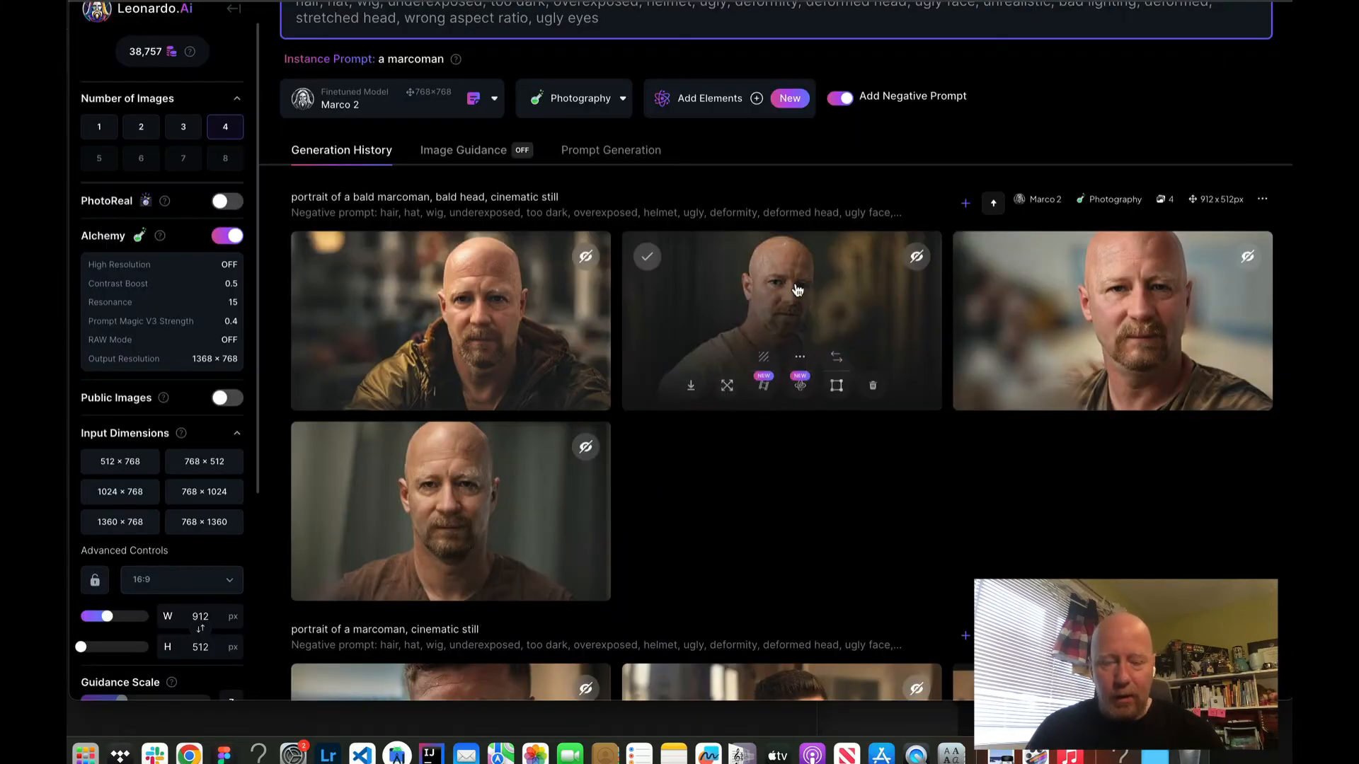
pyautogui.click(828, 255)
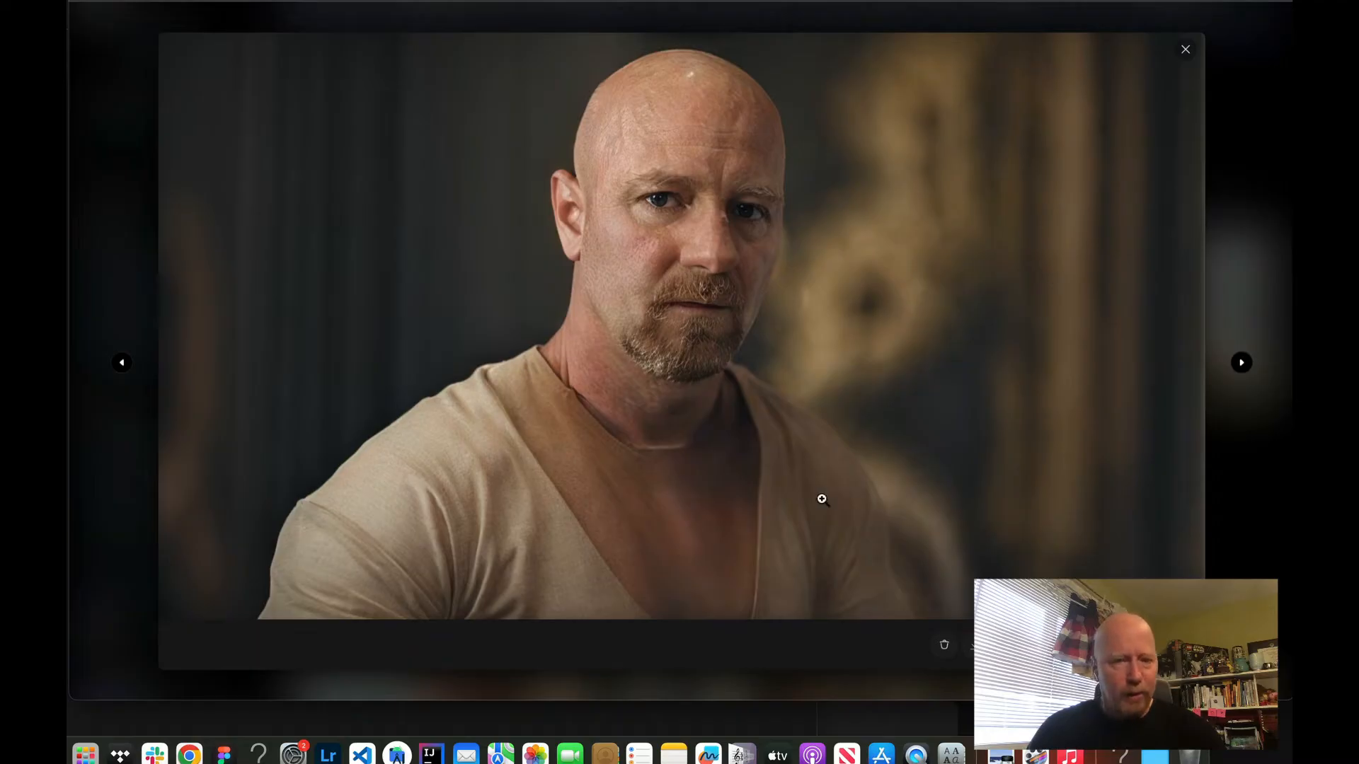
pyautogui.click(1187, 51)
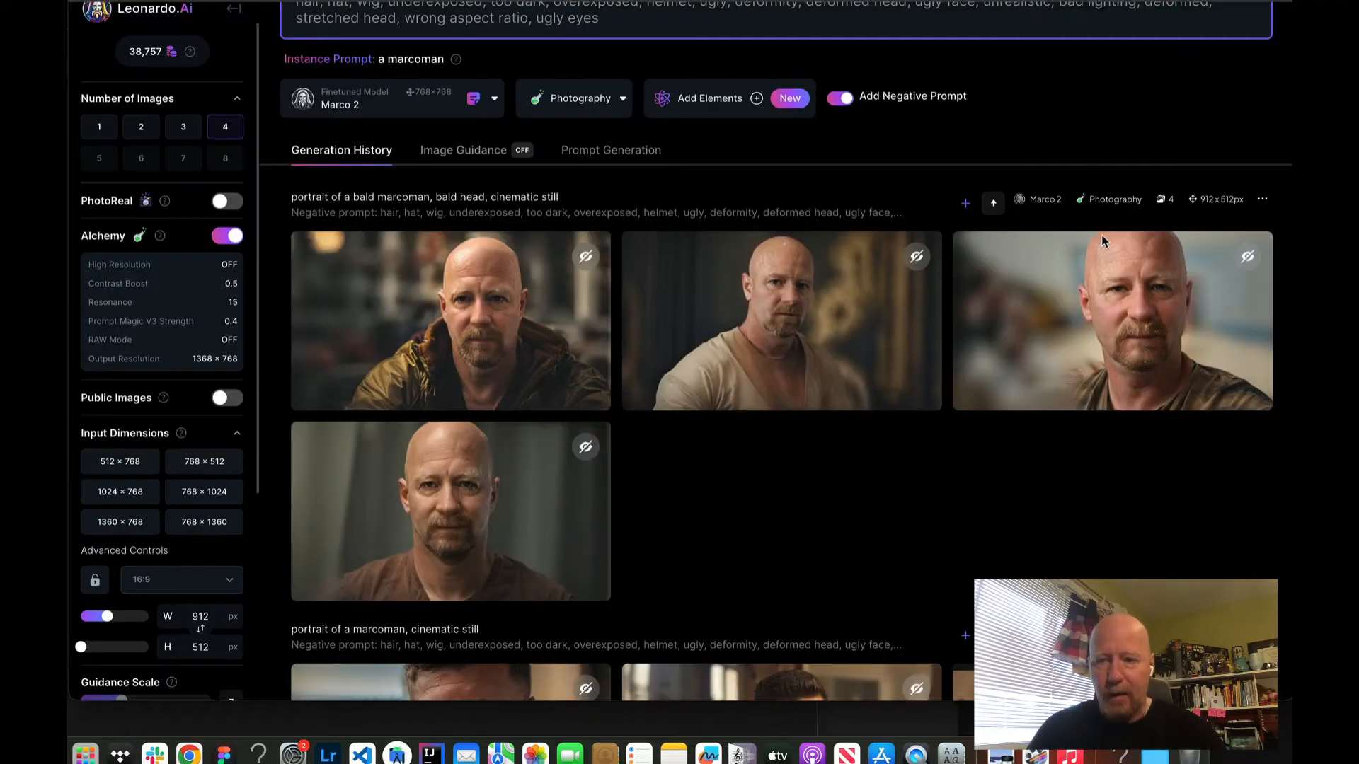
pyautogui.click(1120, 279)
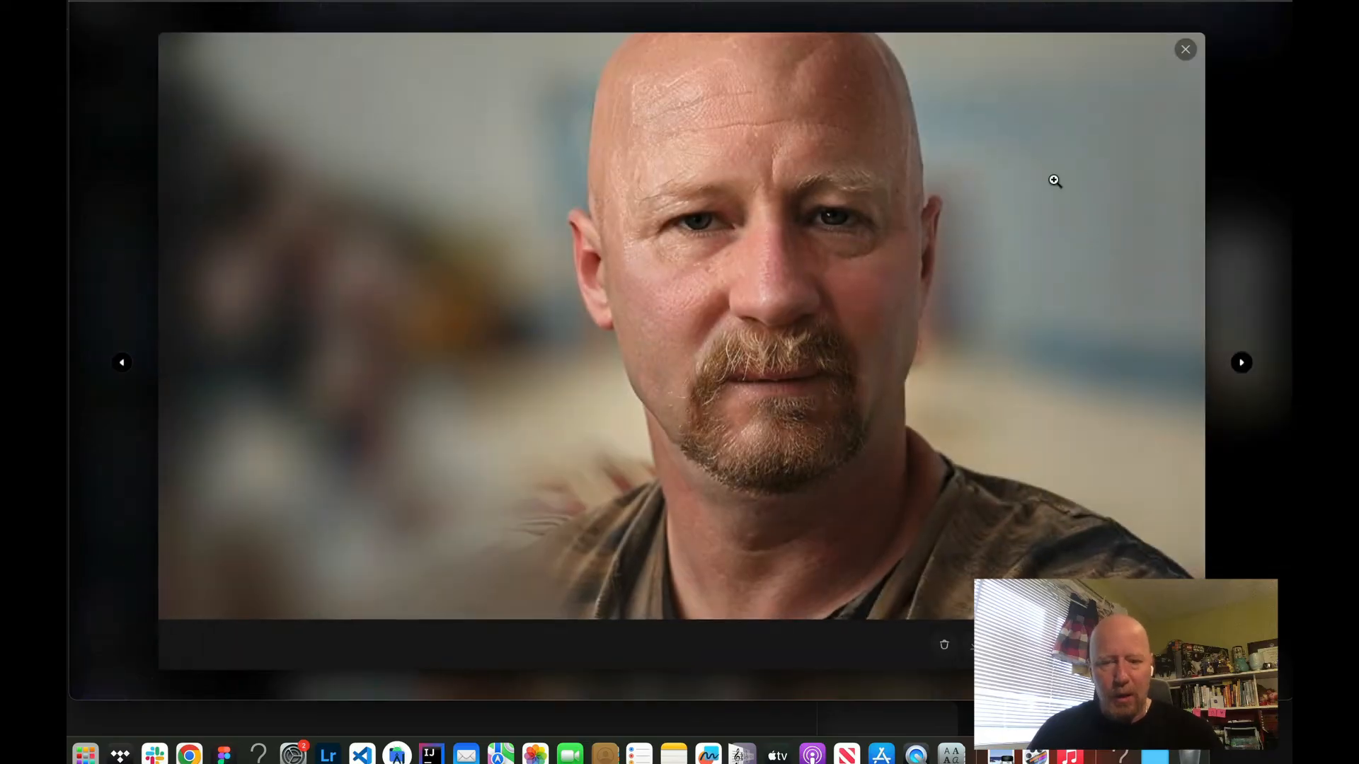
pyautogui.click(1183, 51)
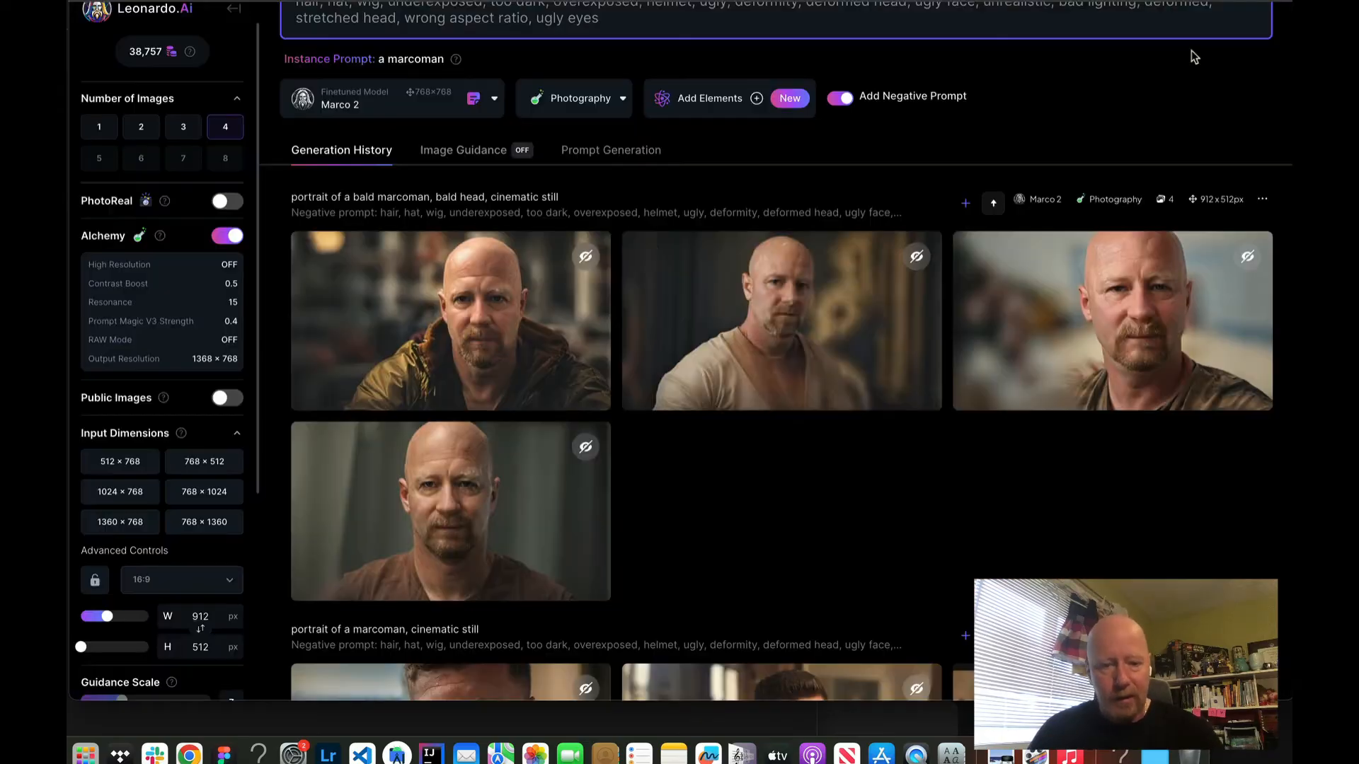
pyautogui.click(420, 450)
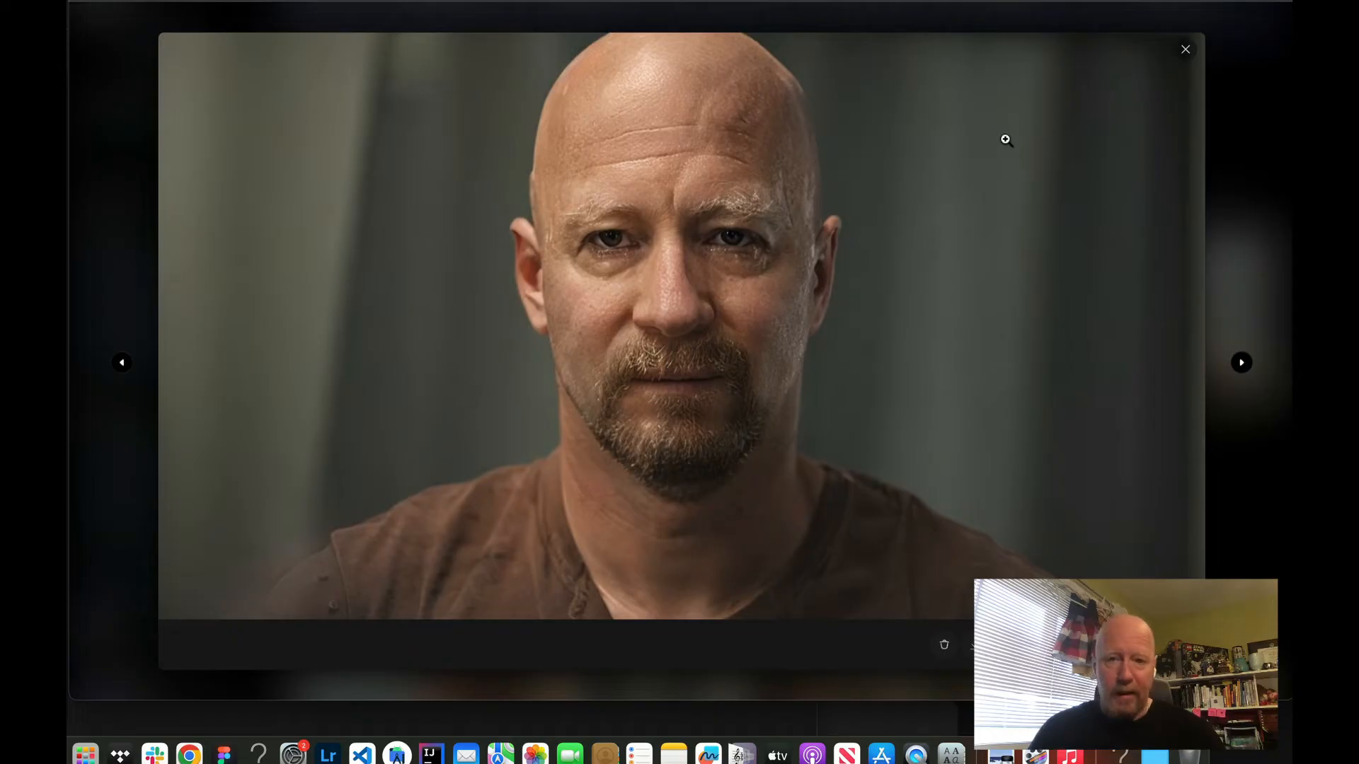
pyautogui.click(1186, 51)
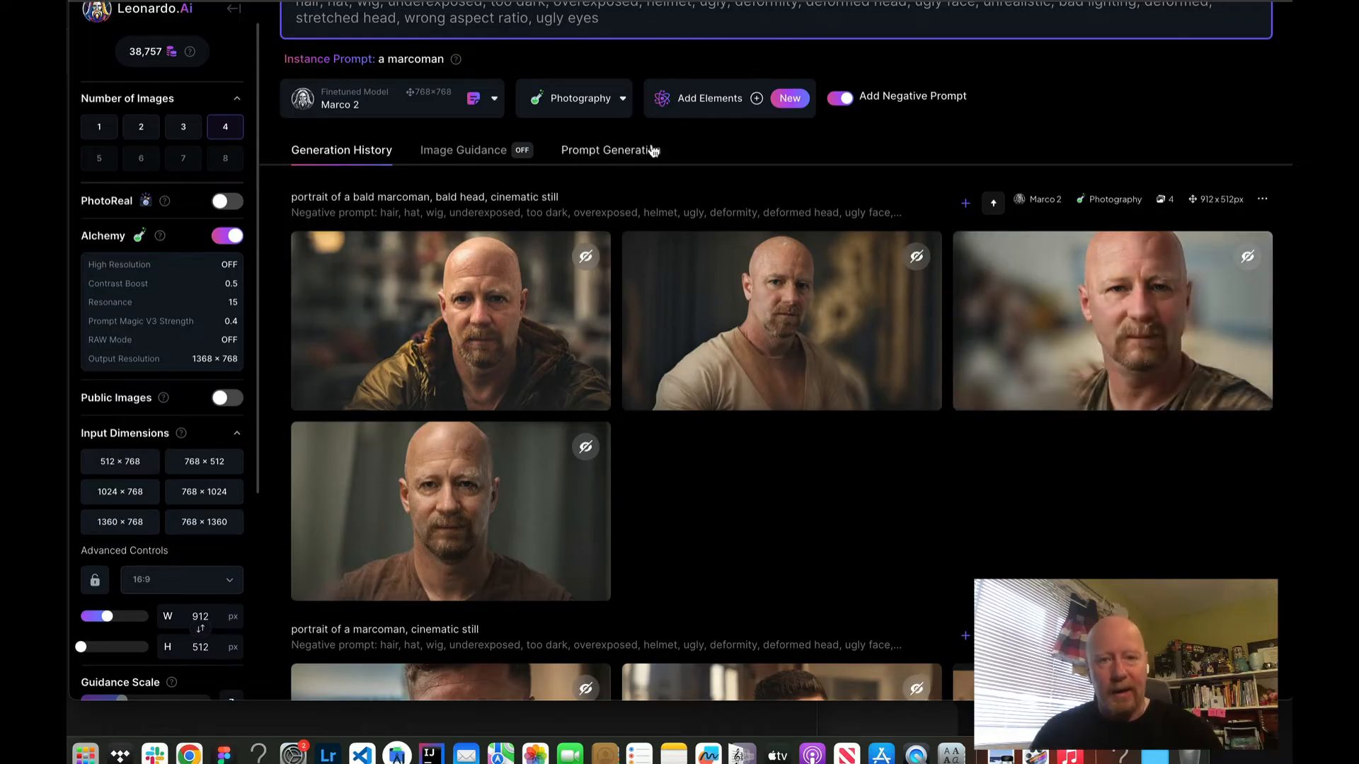
# - Replace the prompt with the Notes text beginning "action movie still, detective movie portrait of a marcoman, bald, blue eyes, leather jacket", copied in full
pyautogui.scroll(3, 672, 210)
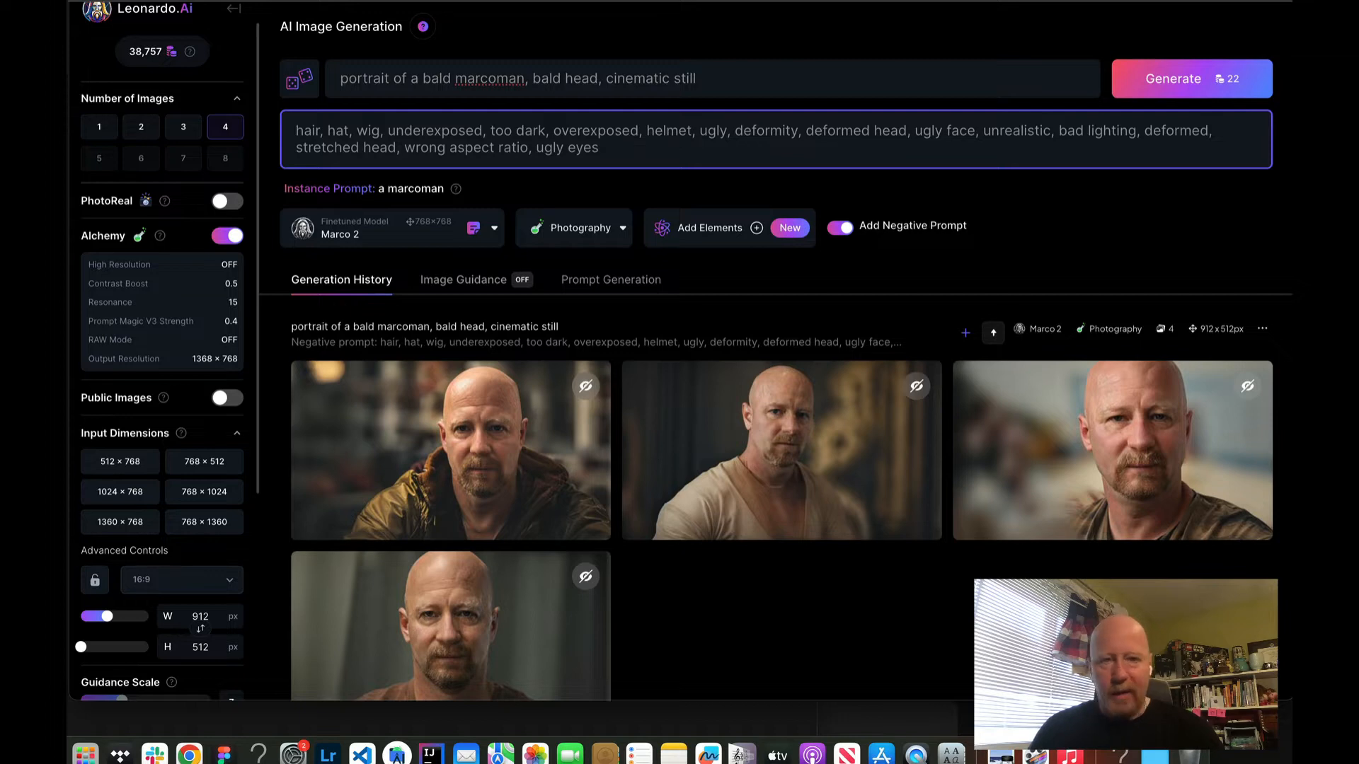
pyautogui.press('super+Tab')
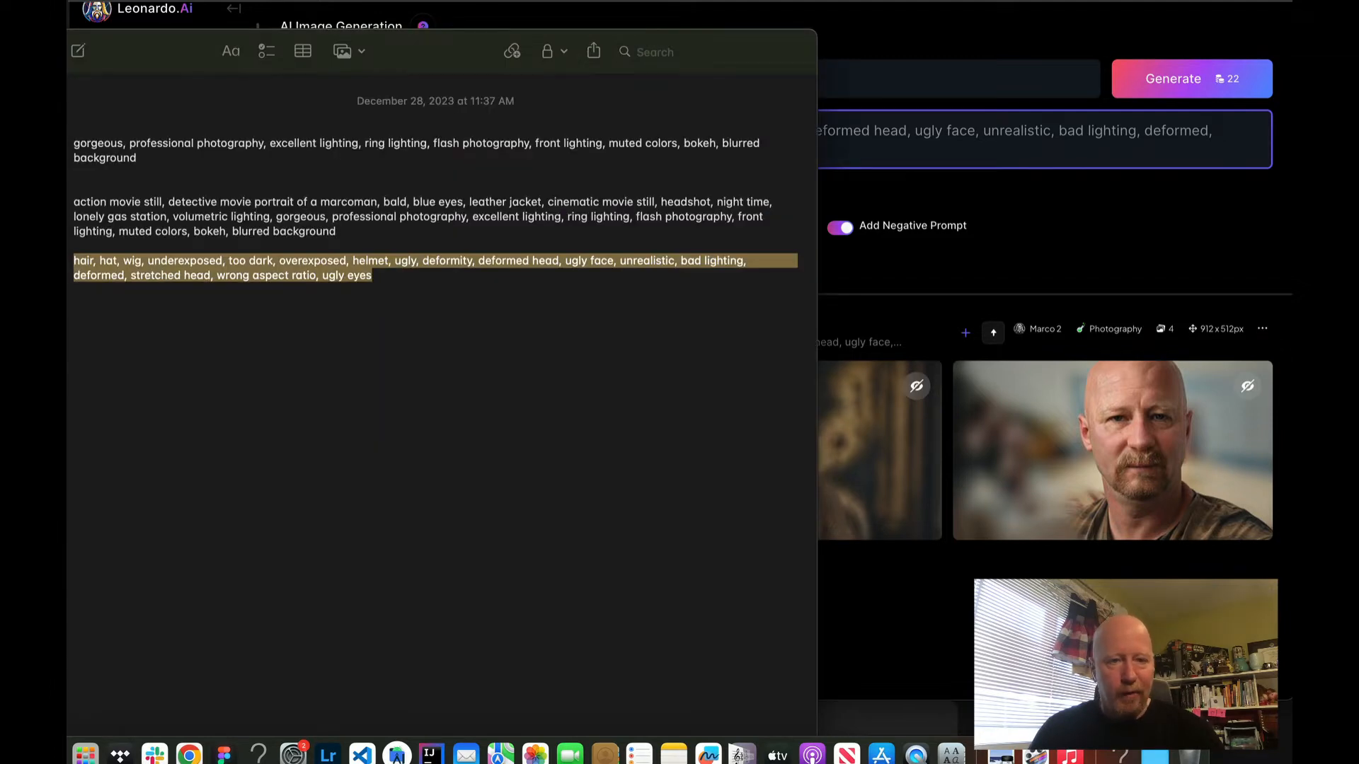
pyautogui.tripleClick(171, 217)
pyautogui.press('super+c')
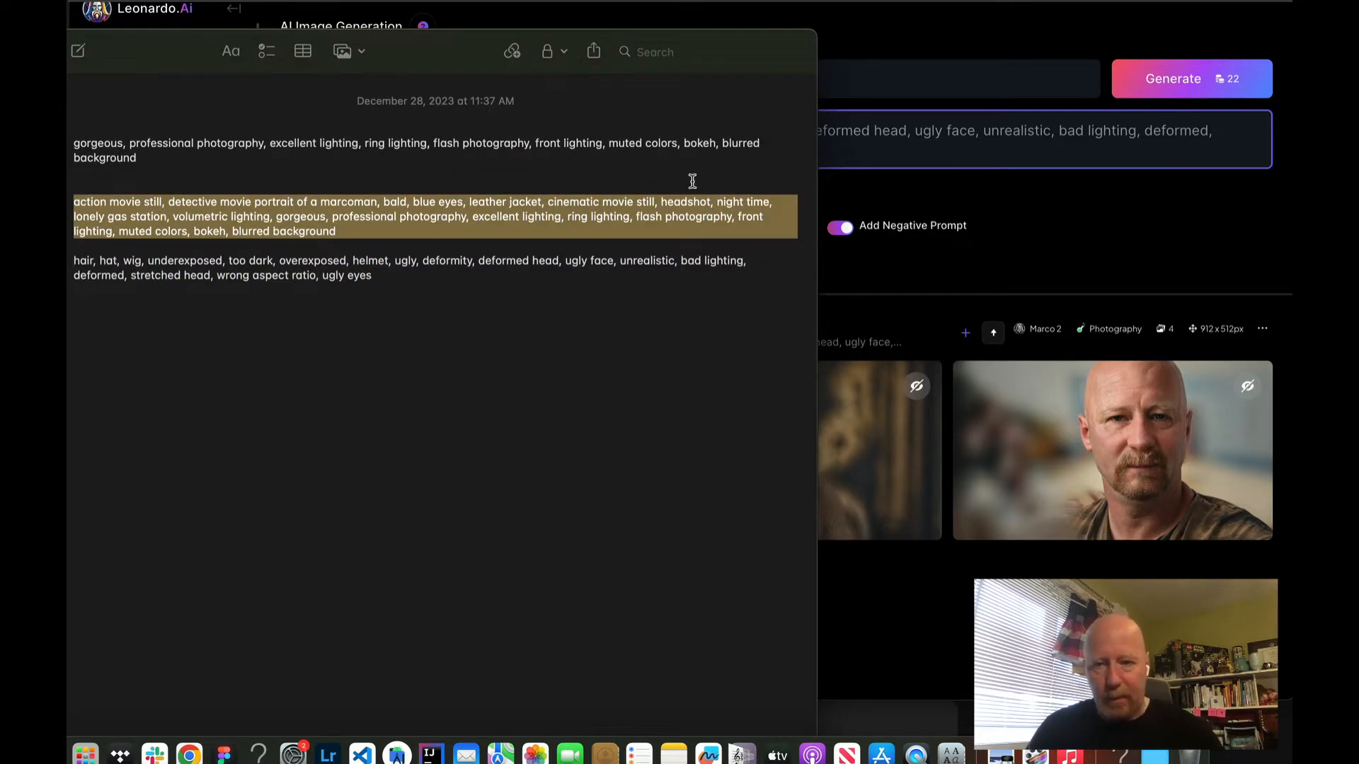
pyautogui.click(865, 116)
pyautogui.click(669, 76)
pyautogui.press('super+a')
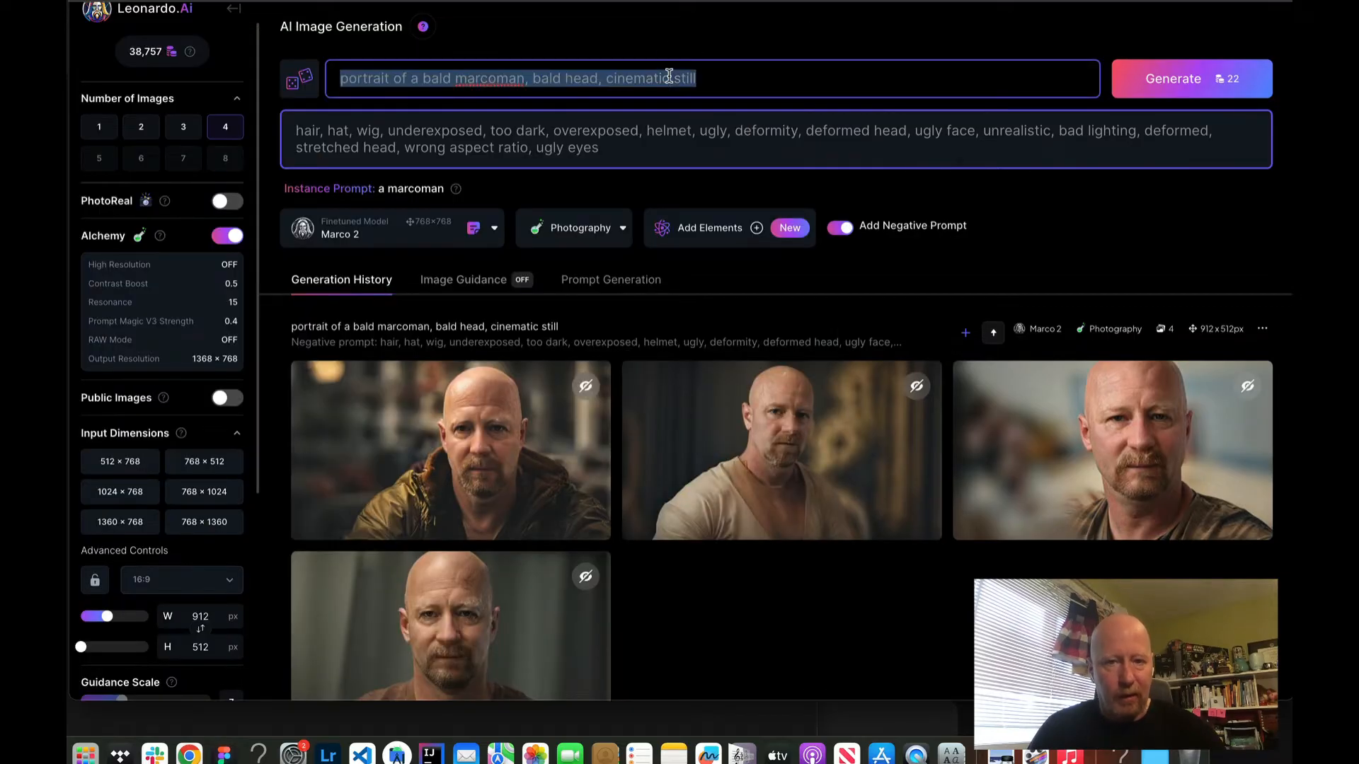
pyautogui.press('super+v')
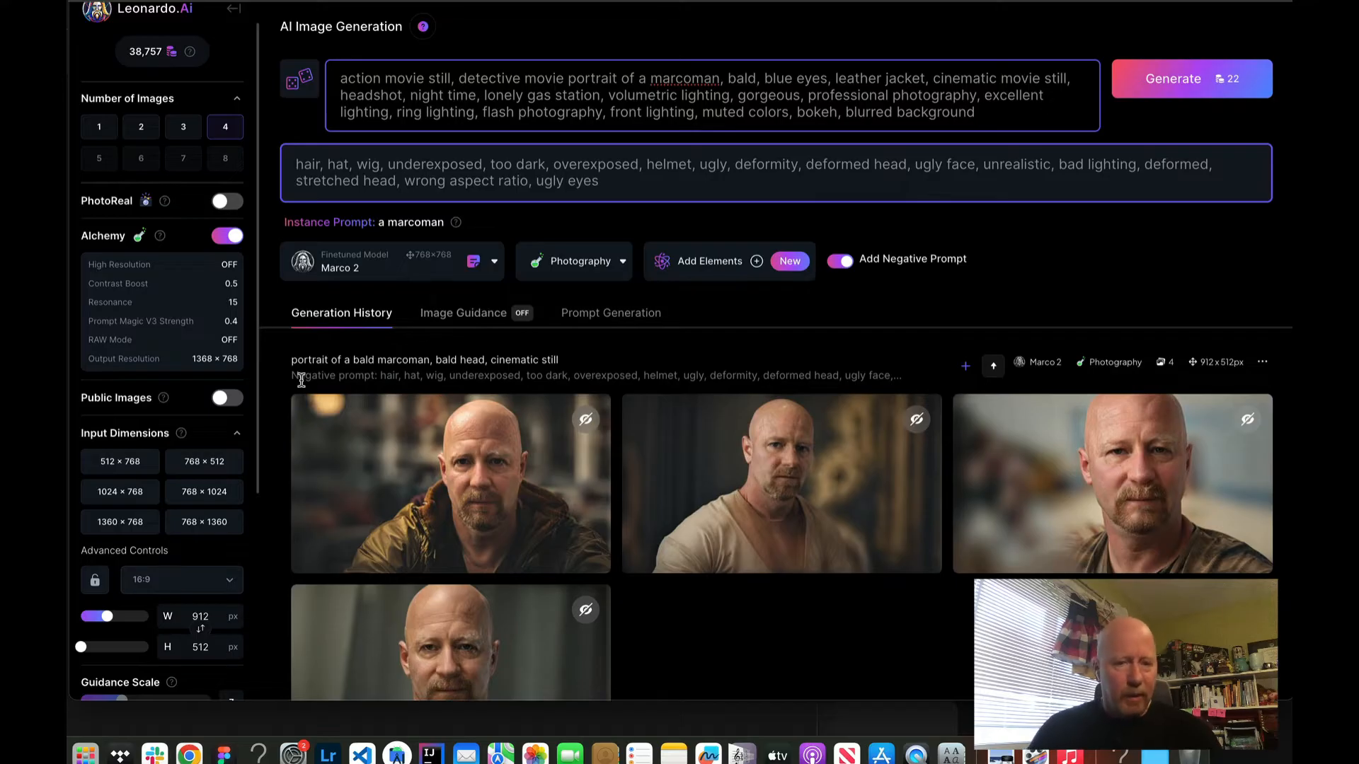
# - Check the first bald-head portrait enlarged, close it, and generate four images with the detective movie prompt
pyautogui.click(415, 472)
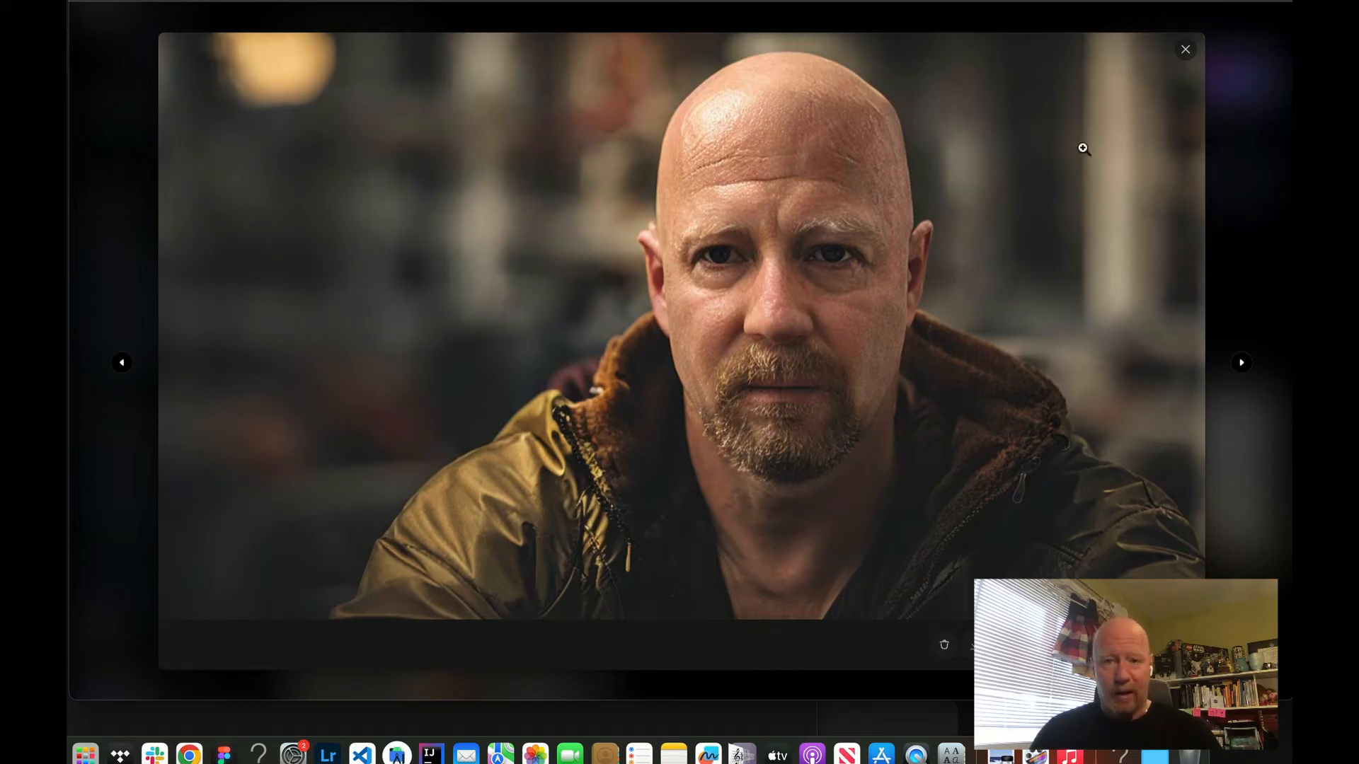
pyautogui.click(1186, 52)
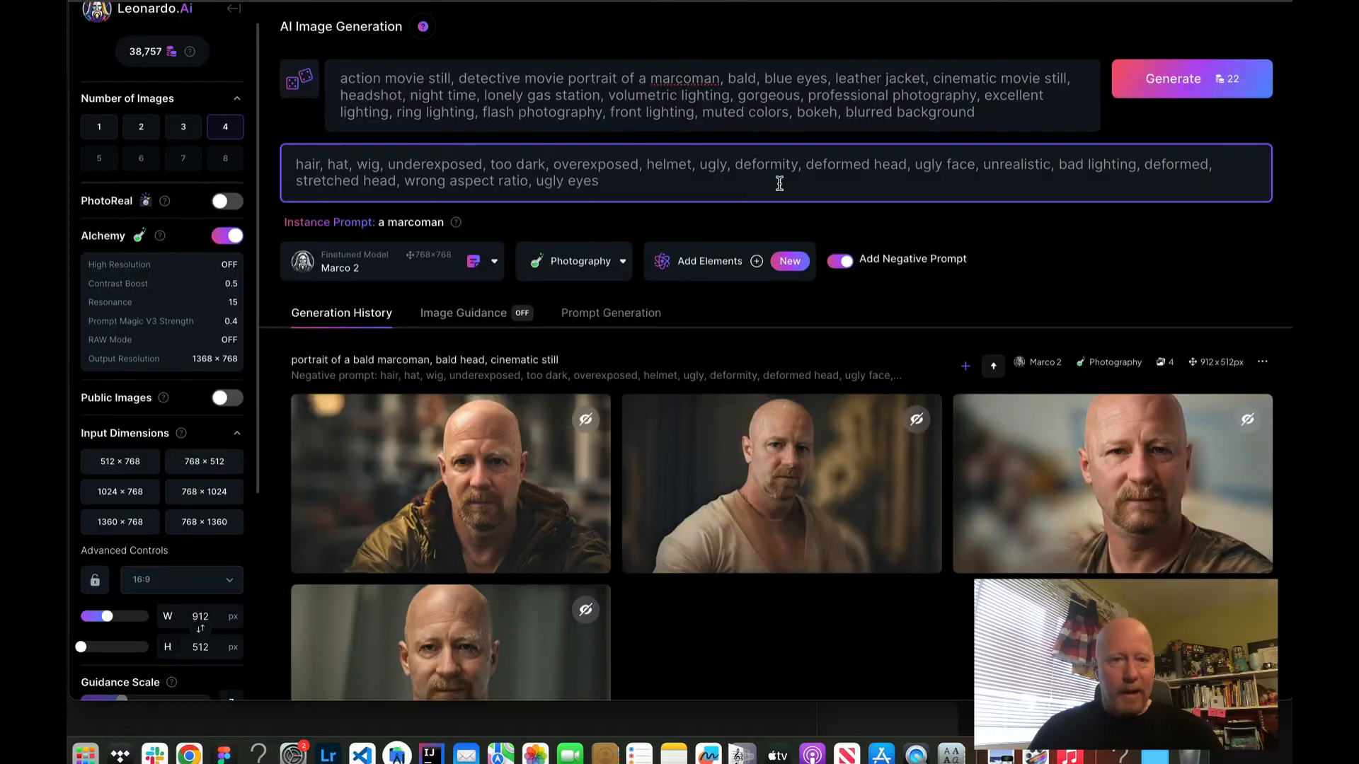
pyautogui.scroll(1, 523, 89)
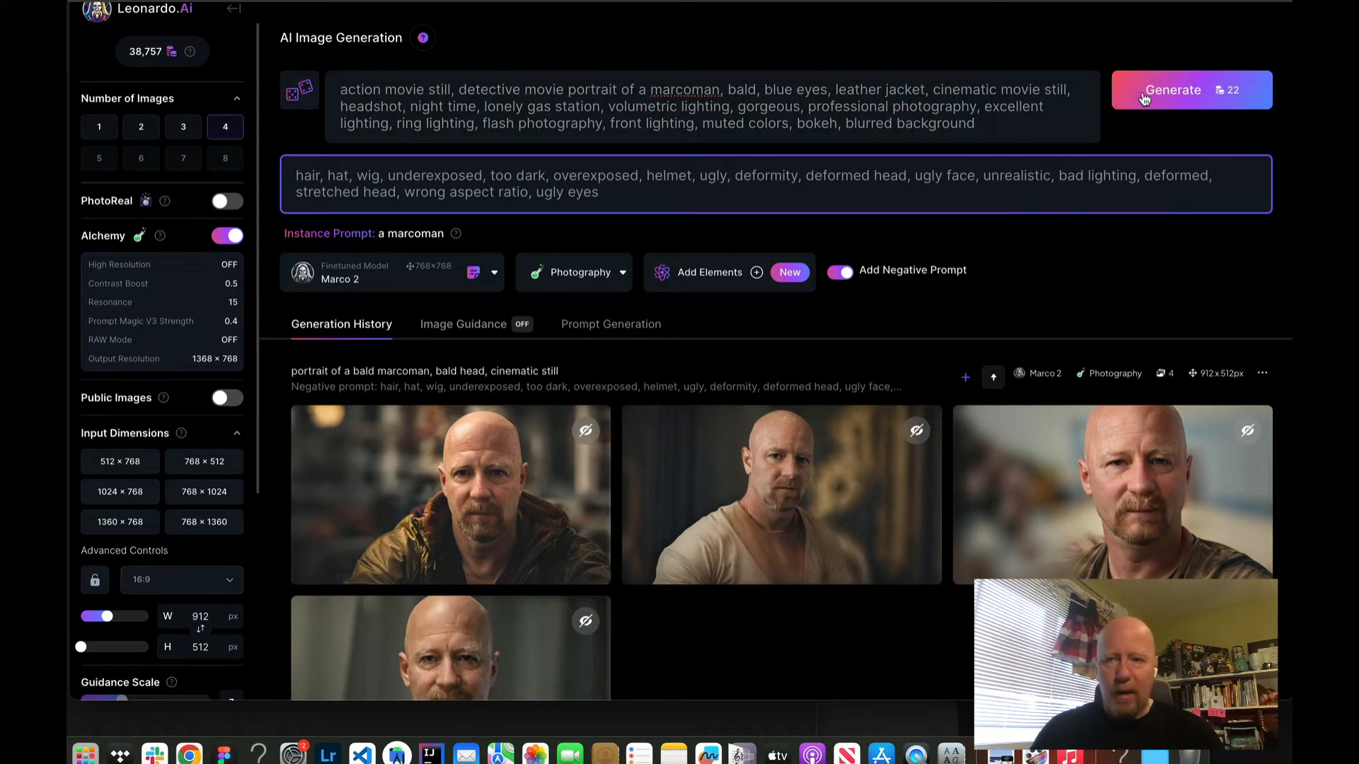
pyautogui.click(1175, 95)
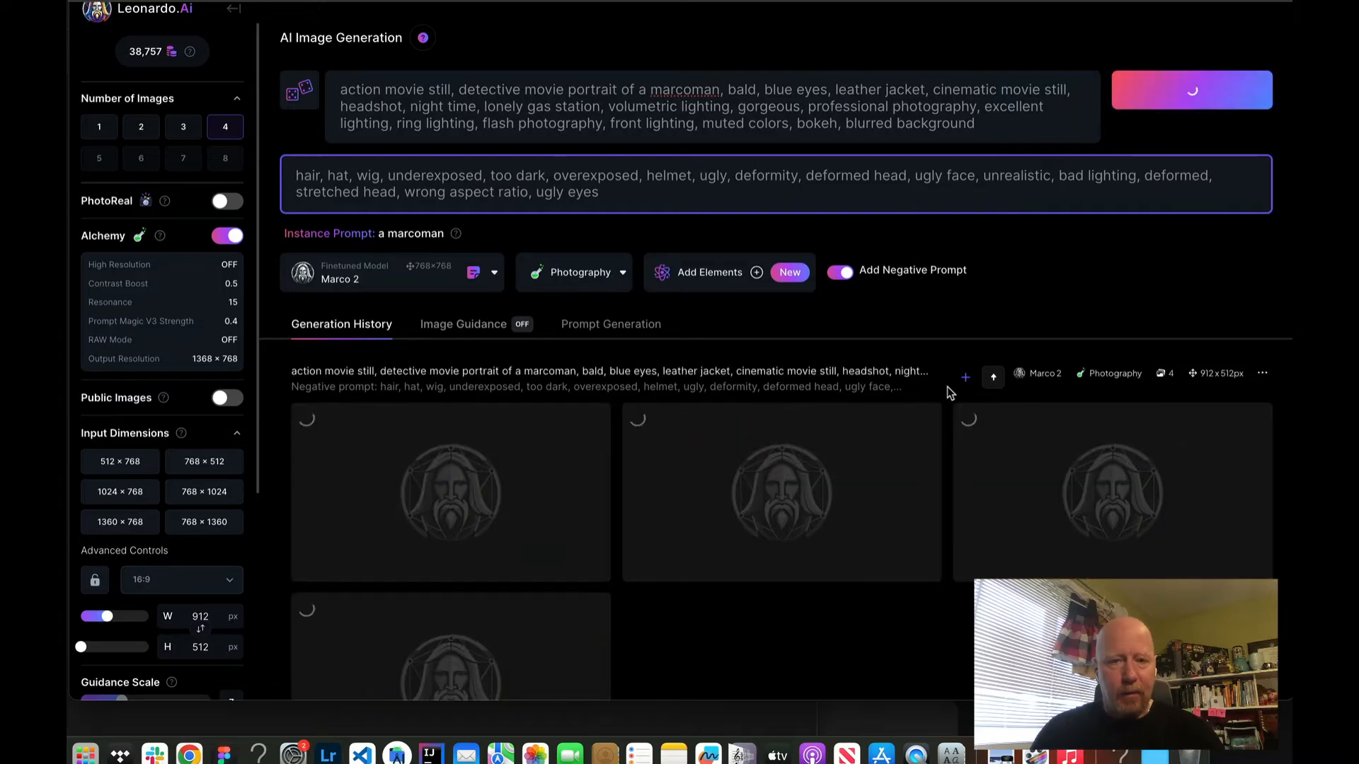
# - Turn on RAW Mode in the Alchemy settings, save them, and generate four more images with the same detective prompt
pyautogui.click(184, 305)
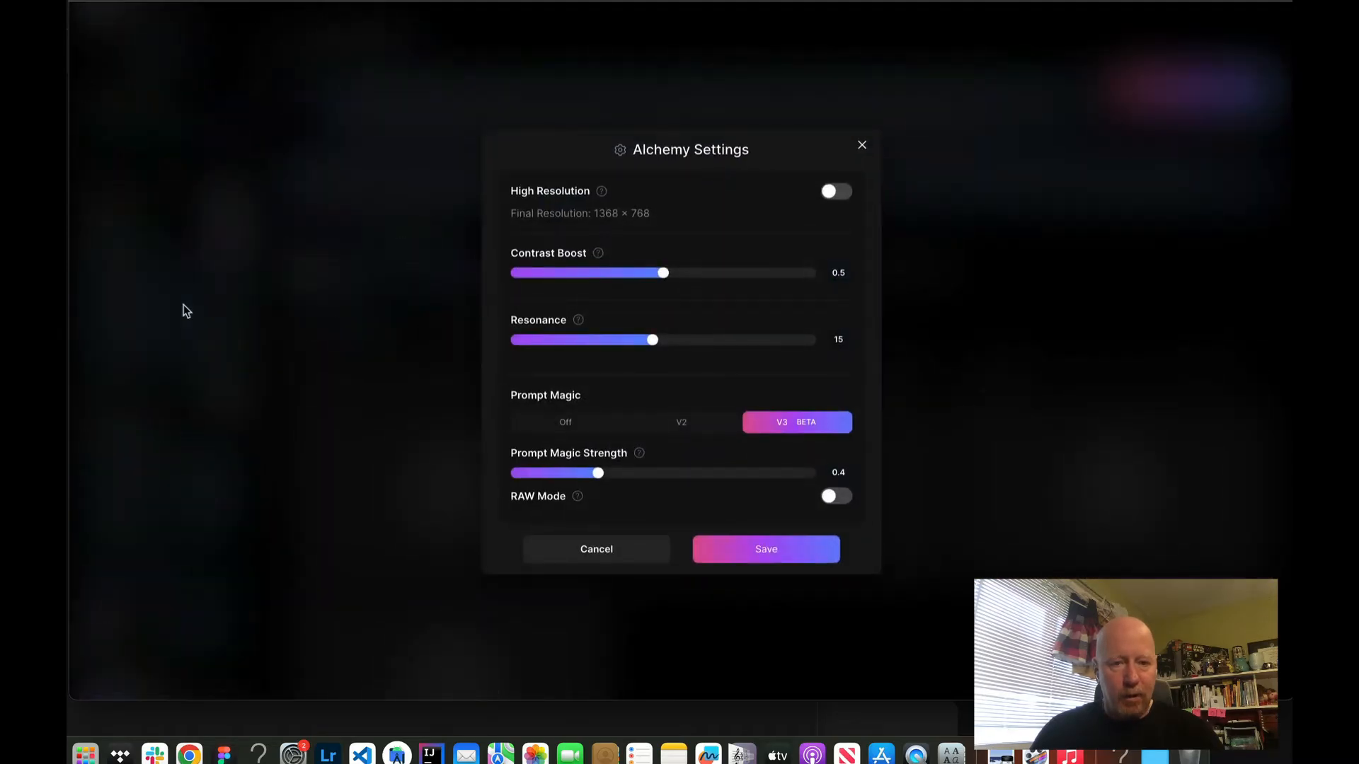
pyautogui.click(835, 501)
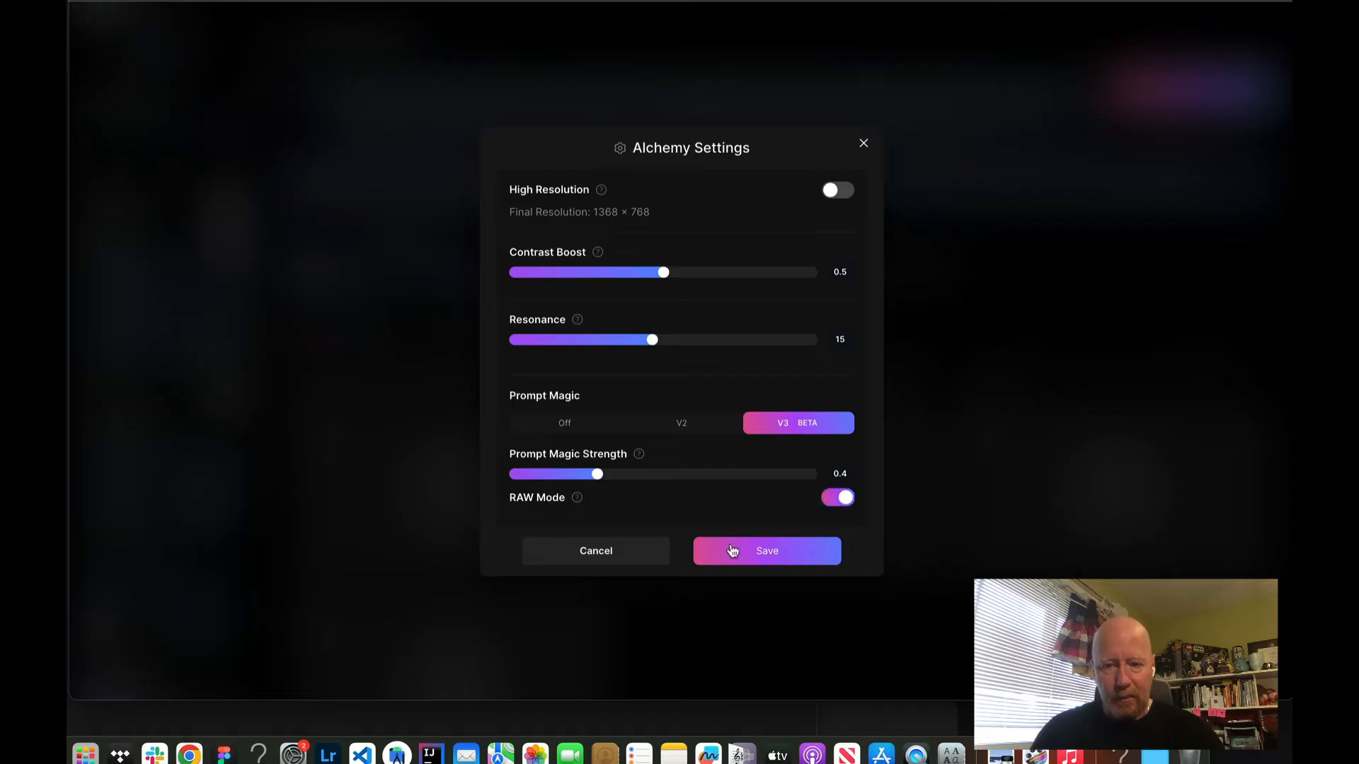
pyautogui.click(778, 558)
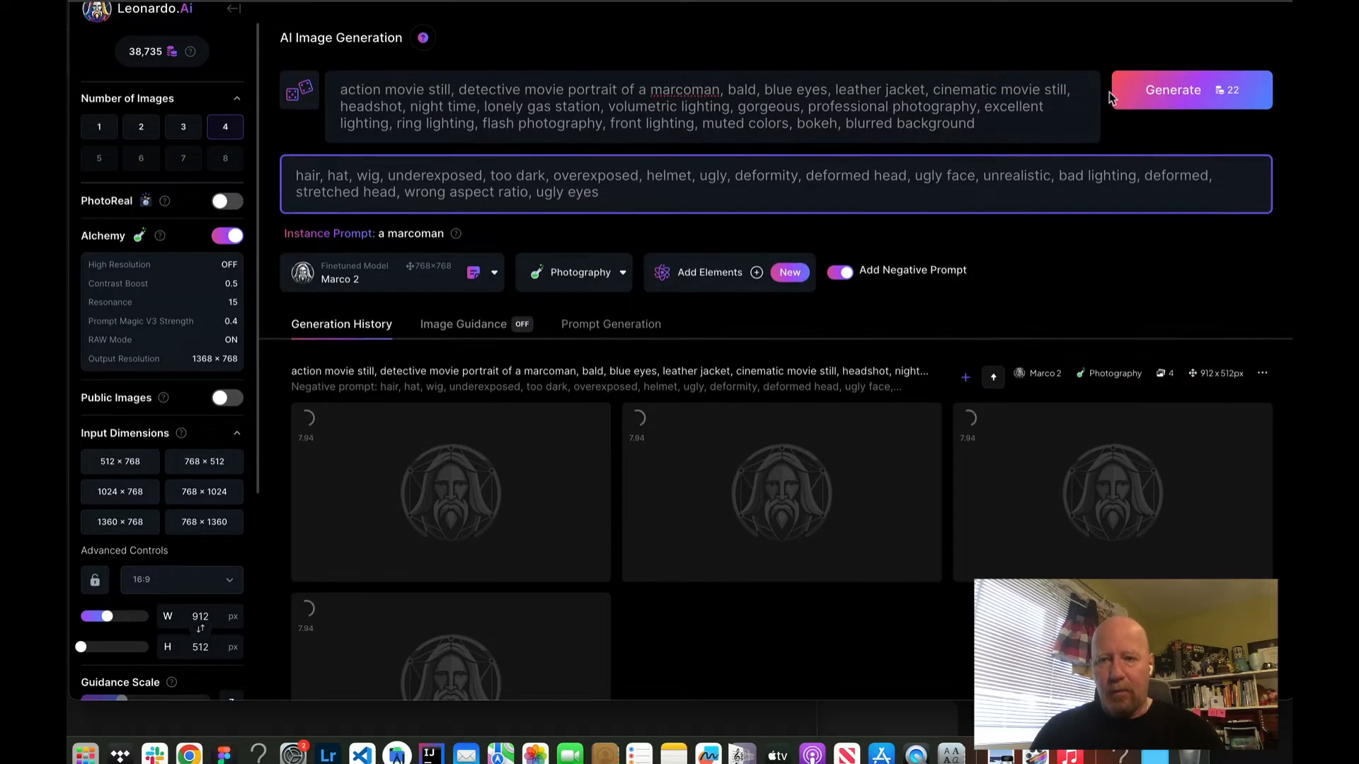
pyautogui.click(1184, 99)
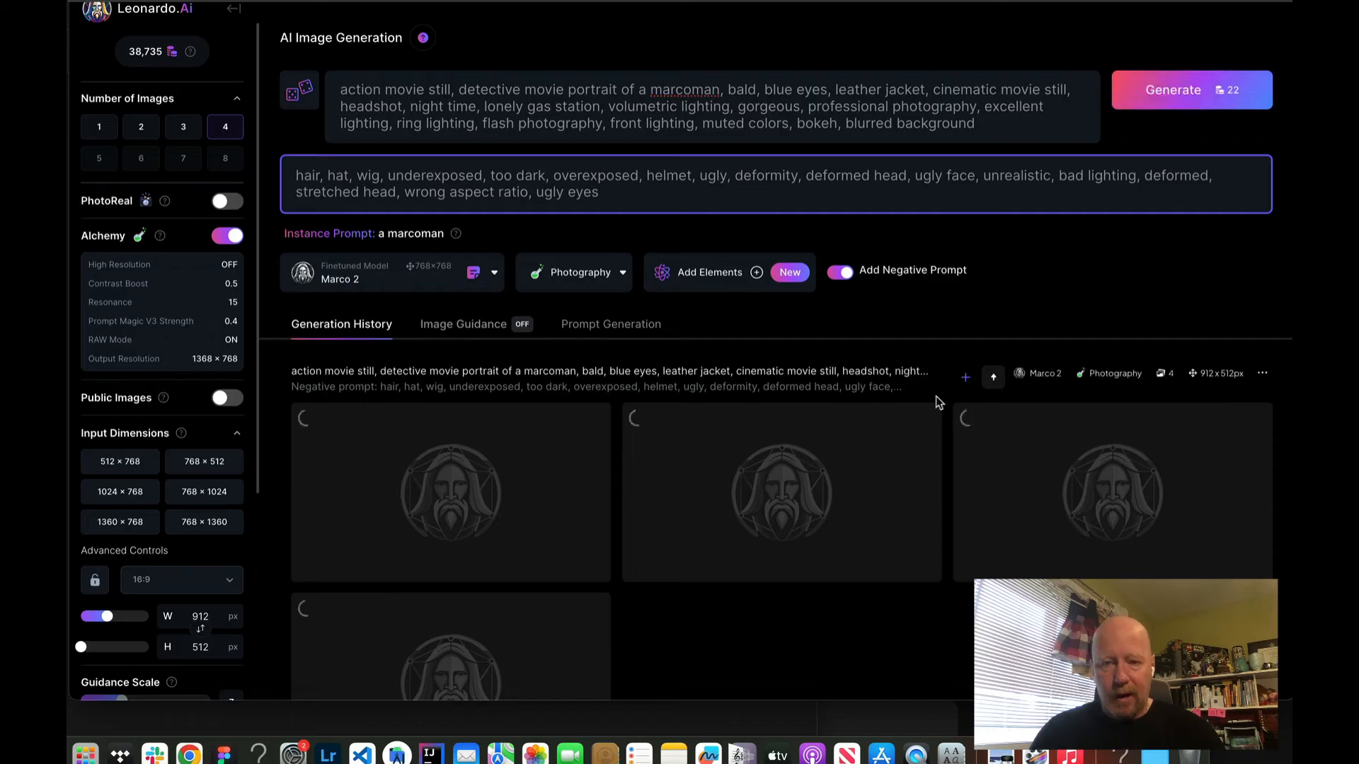
# - View the four detective portraits generated without RAW Mode enlarged one after another, checking face and background, and close the viewer
pyautogui.scroll(-3, 938, 400)
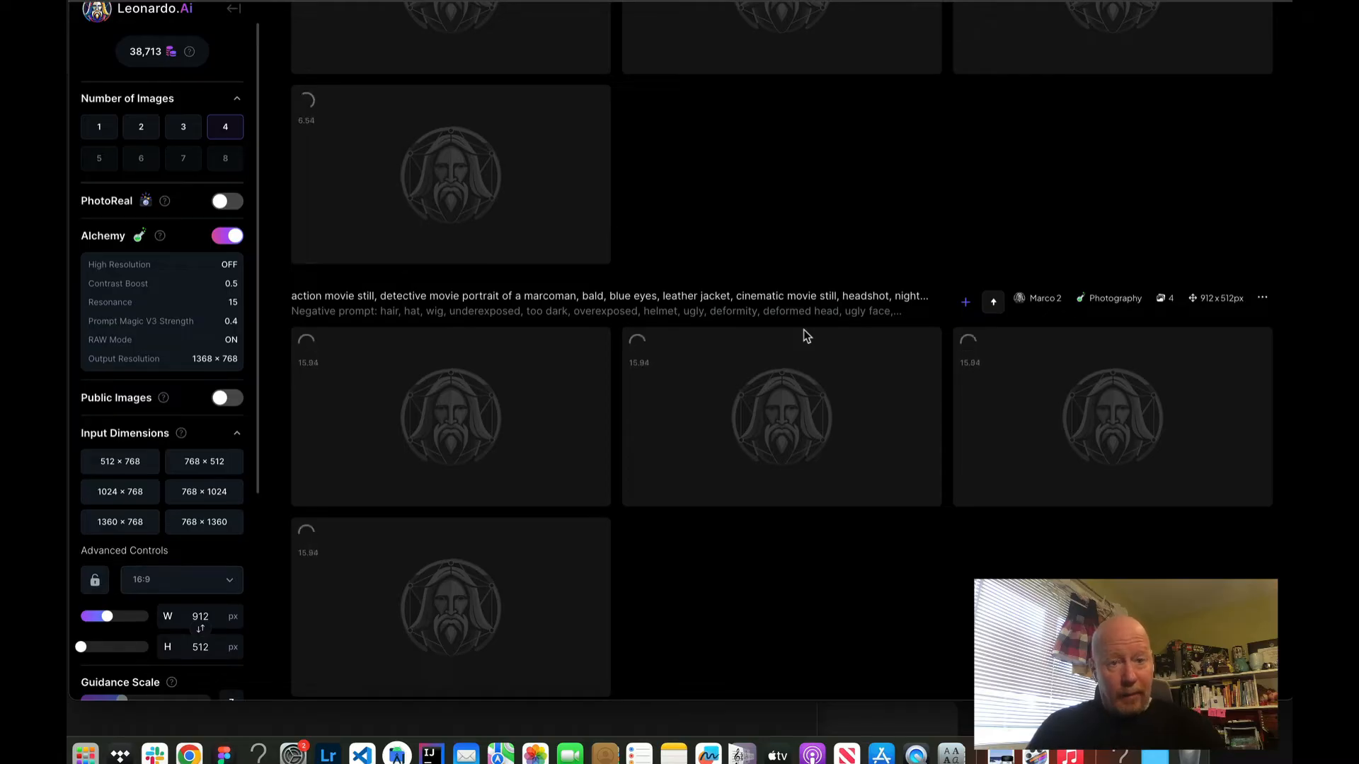
pyautogui.scroll(-1, 804, 330)
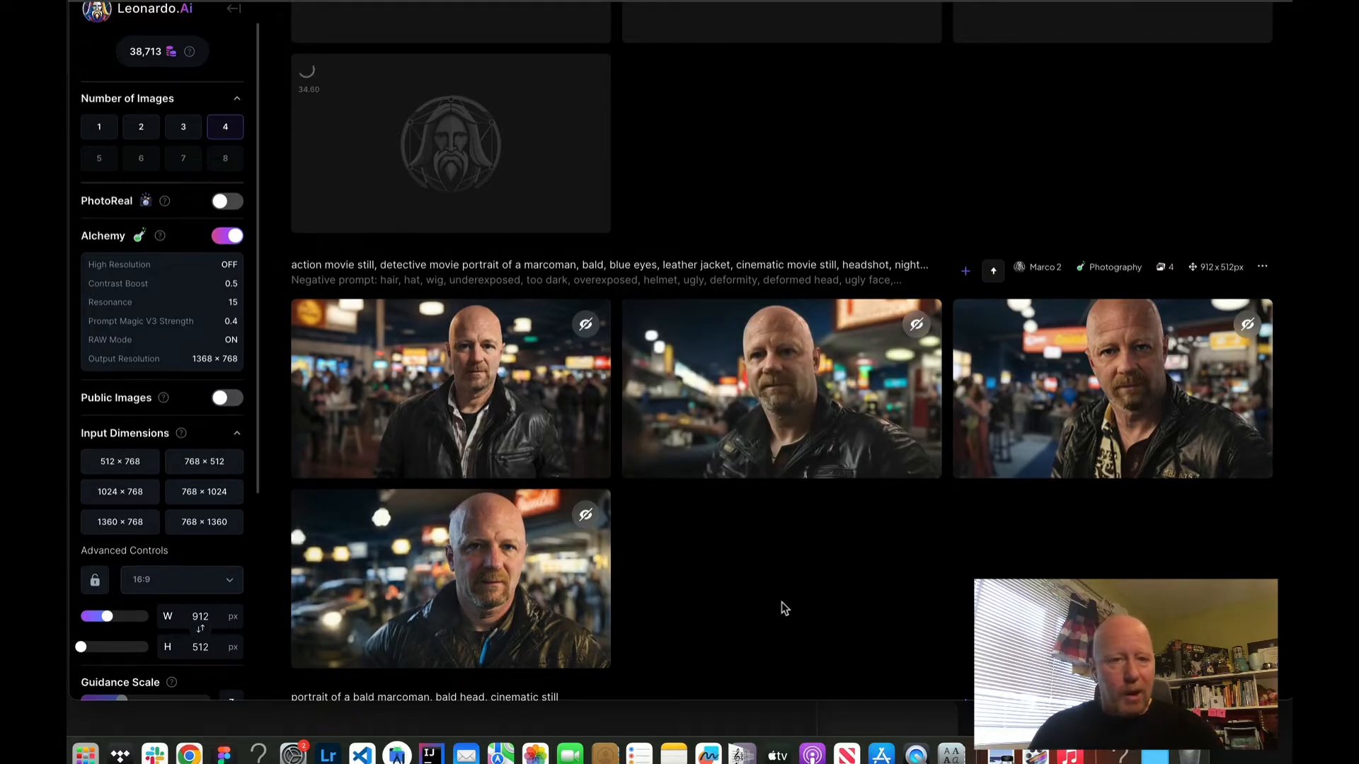
pyautogui.click(452, 359)
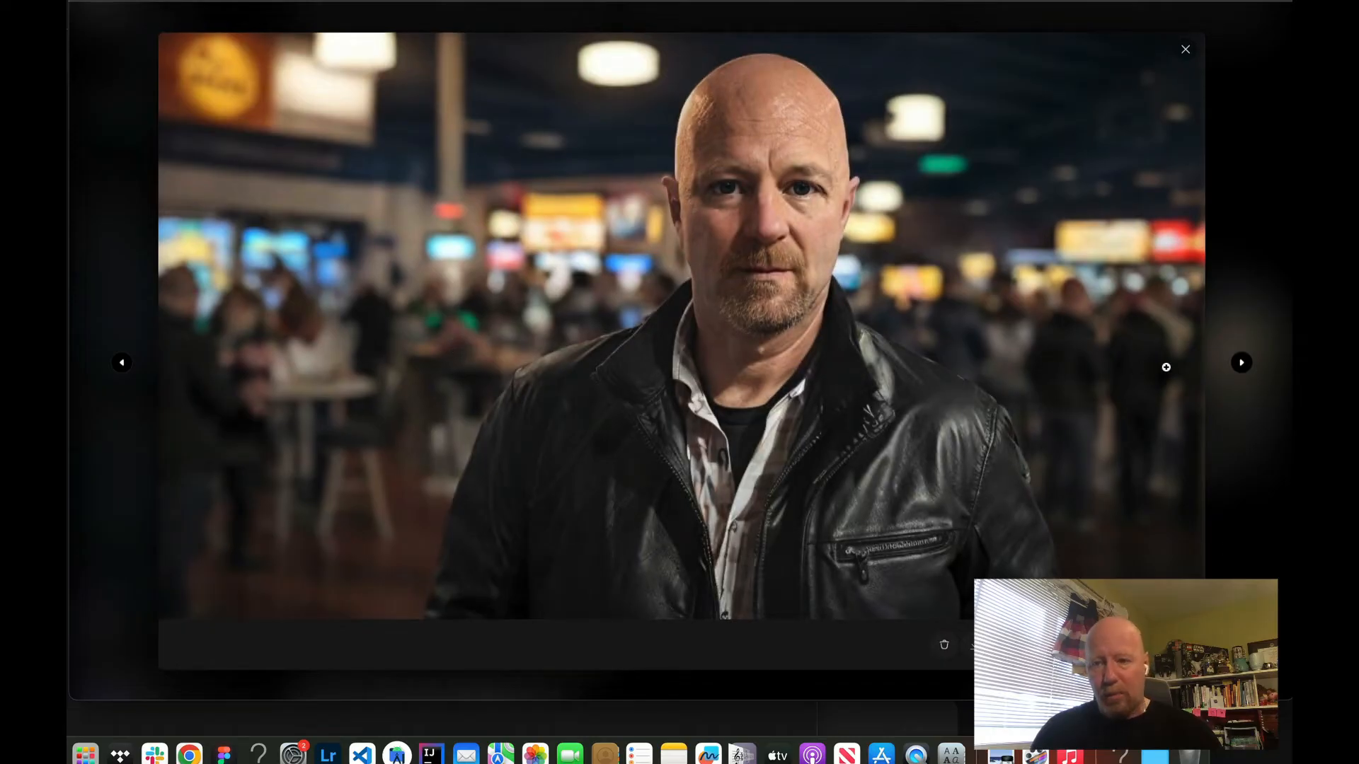
pyautogui.click(1241, 363)
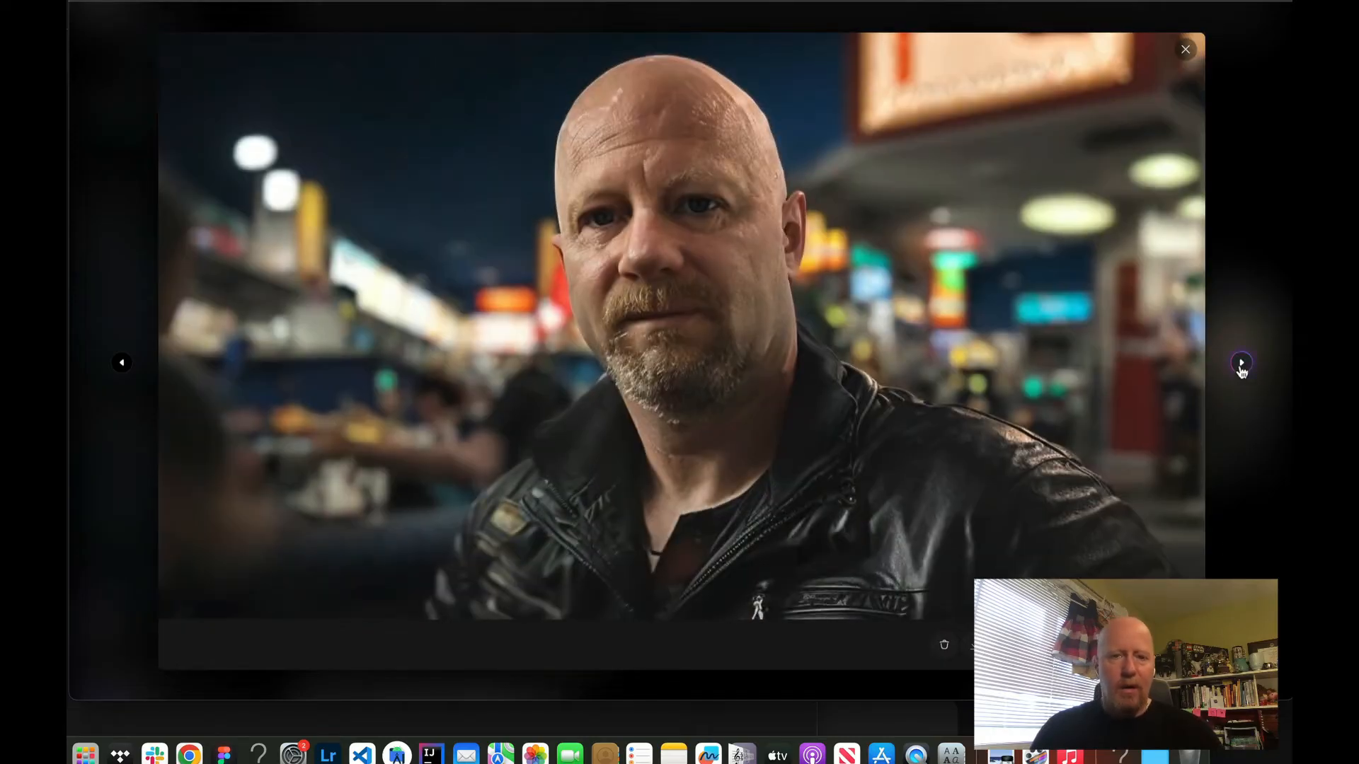
pyautogui.click(1241, 363)
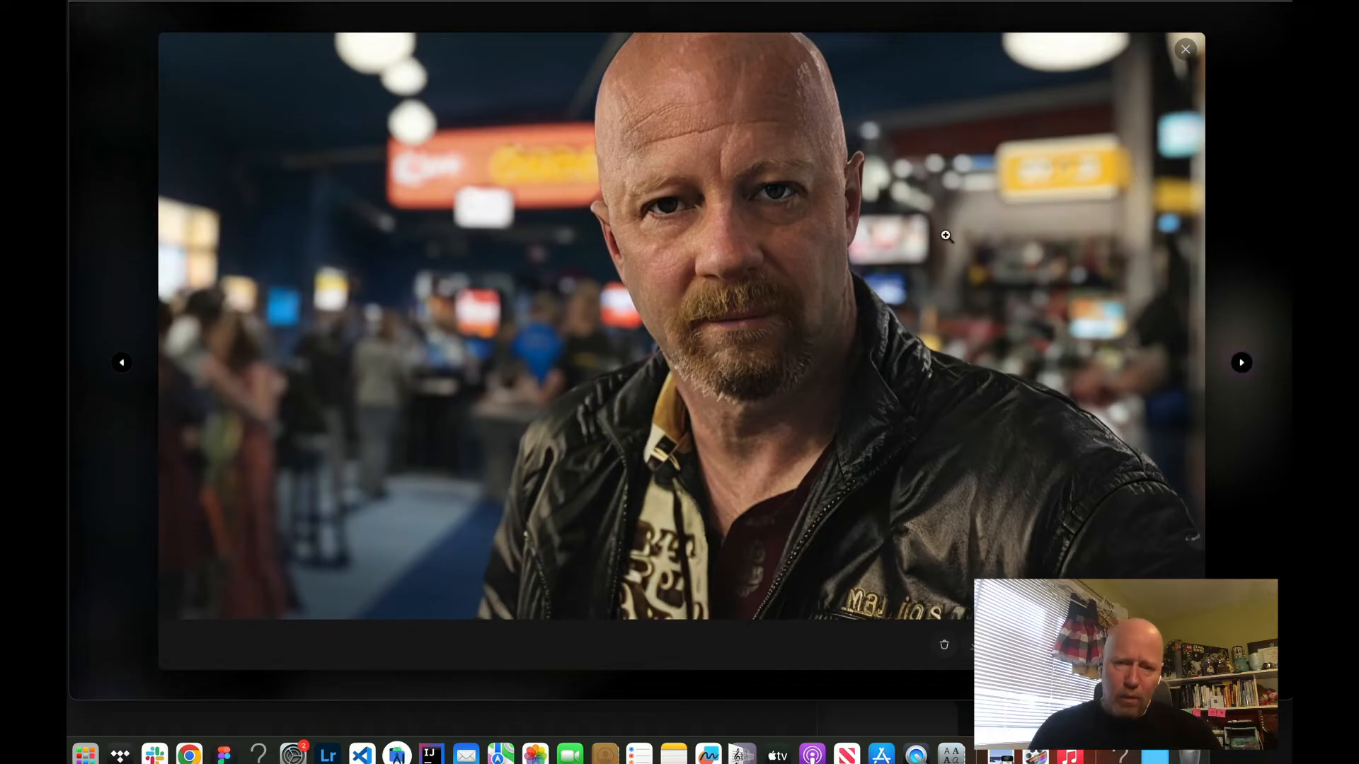
pyautogui.click(1242, 363)
pyautogui.click(1242, 363)
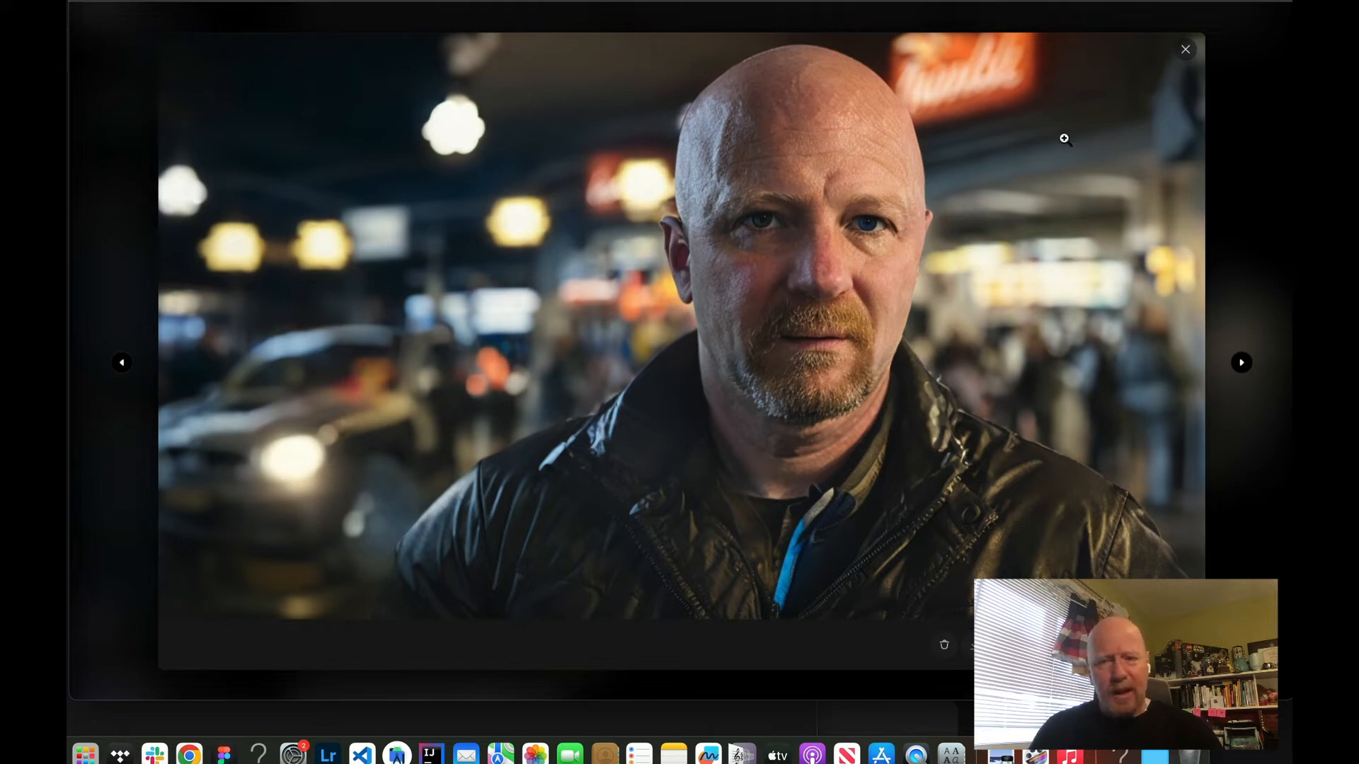
pyautogui.click(1186, 51)
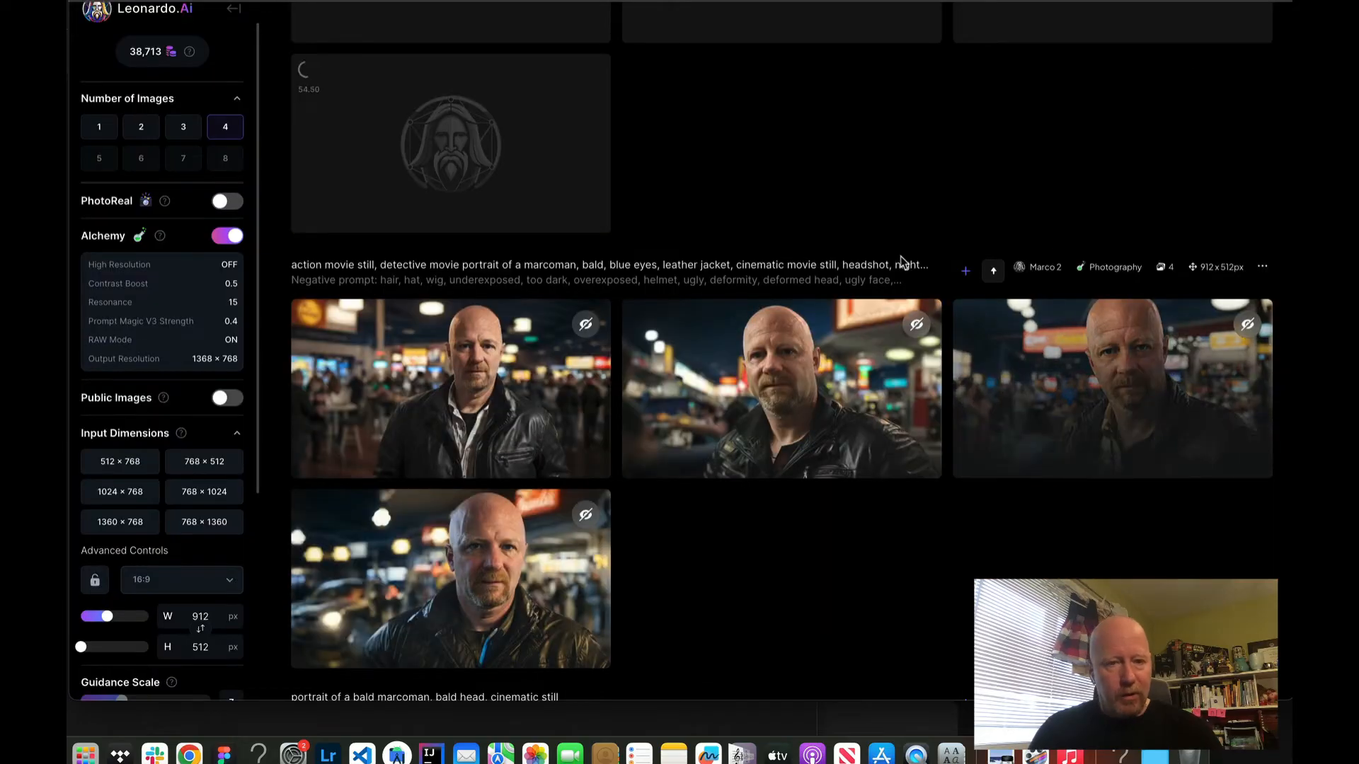
# - Compare the RAW Mode batch with the earlier detective batch, view its four portraits enlarged one after another, and close the viewer
pyautogui.scroll(5, 900, 256)
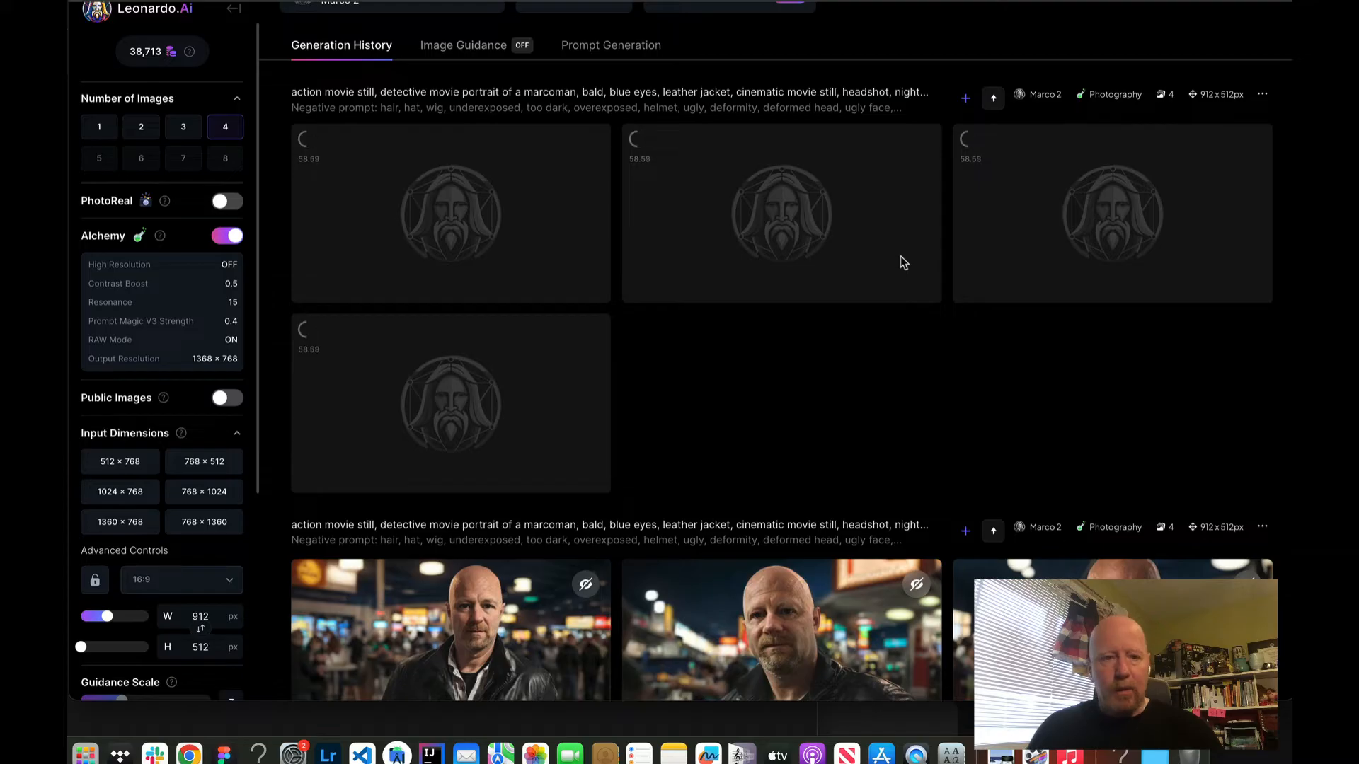
pyautogui.scroll(3, 900, 256)
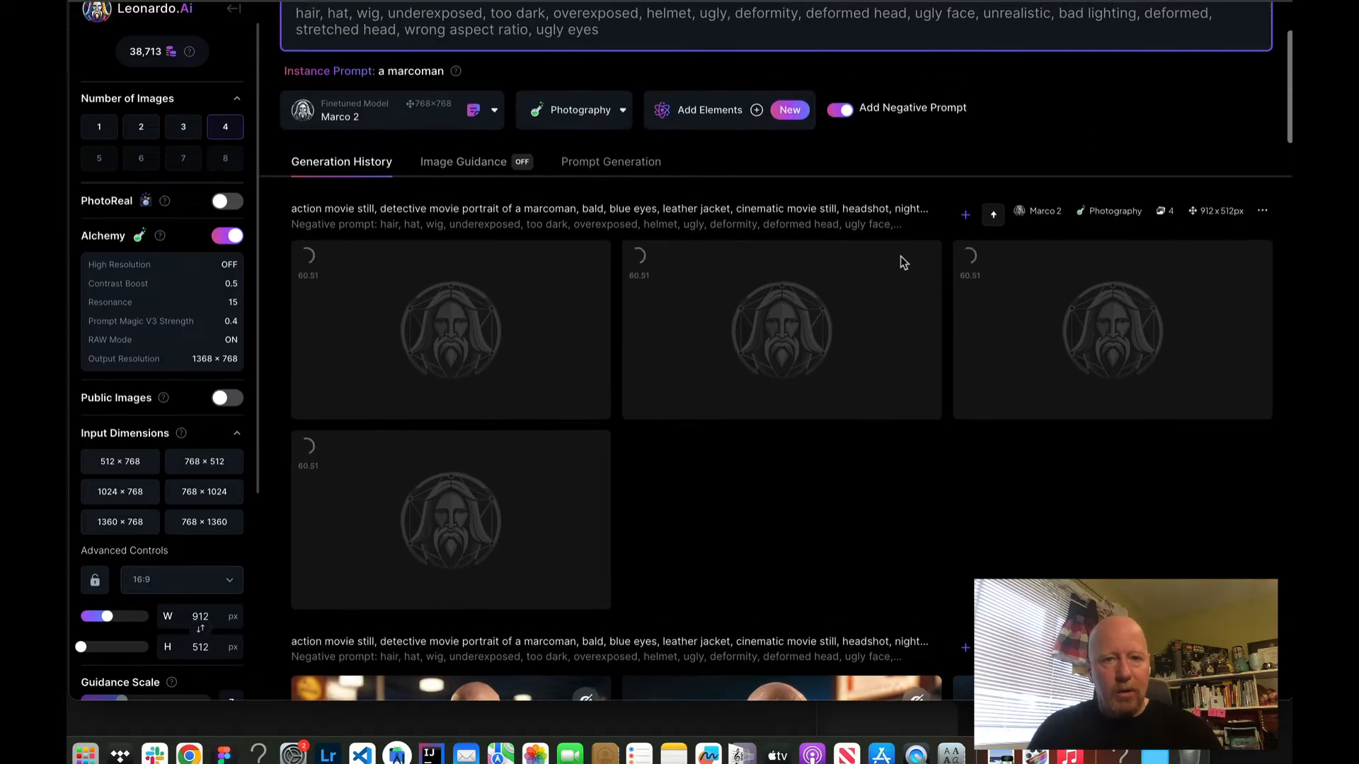
pyautogui.scroll(2, 901, 257)
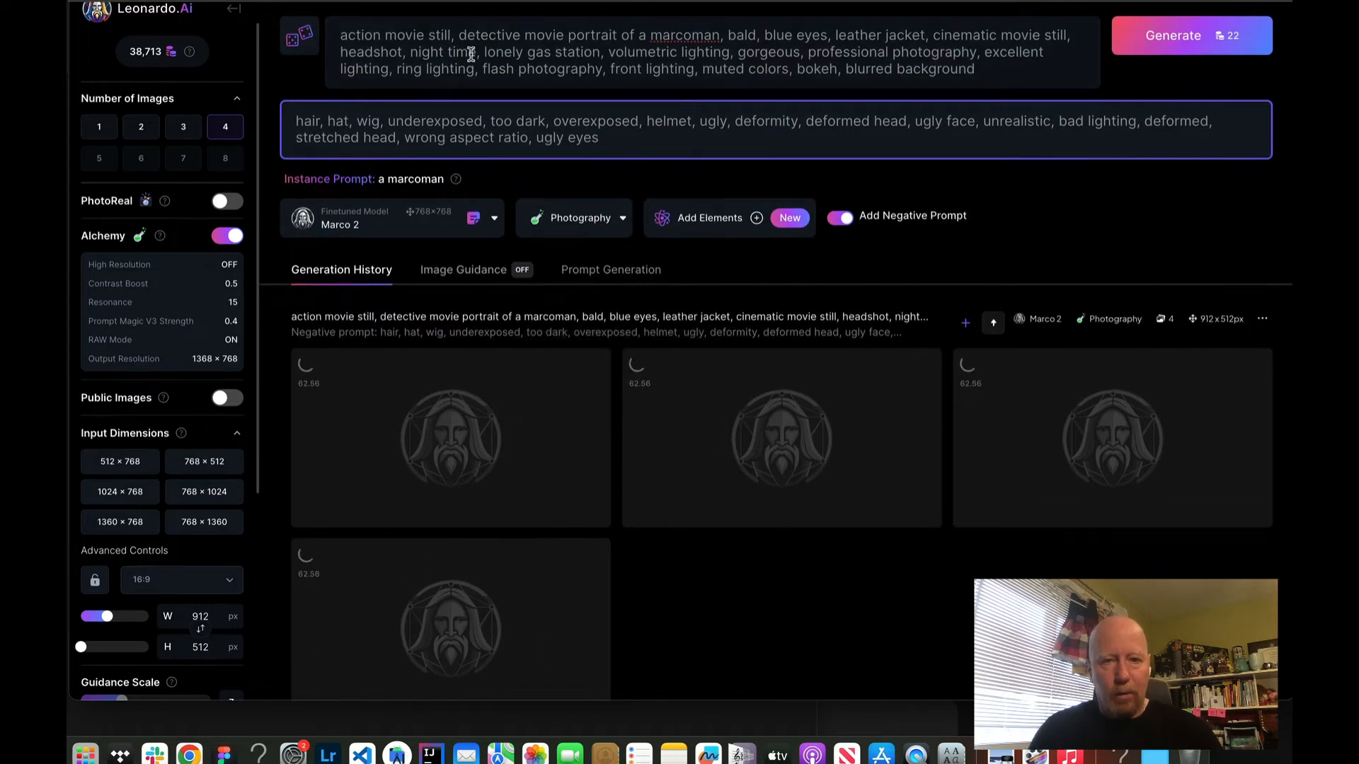
pyautogui.scroll(-3, 692, 400)
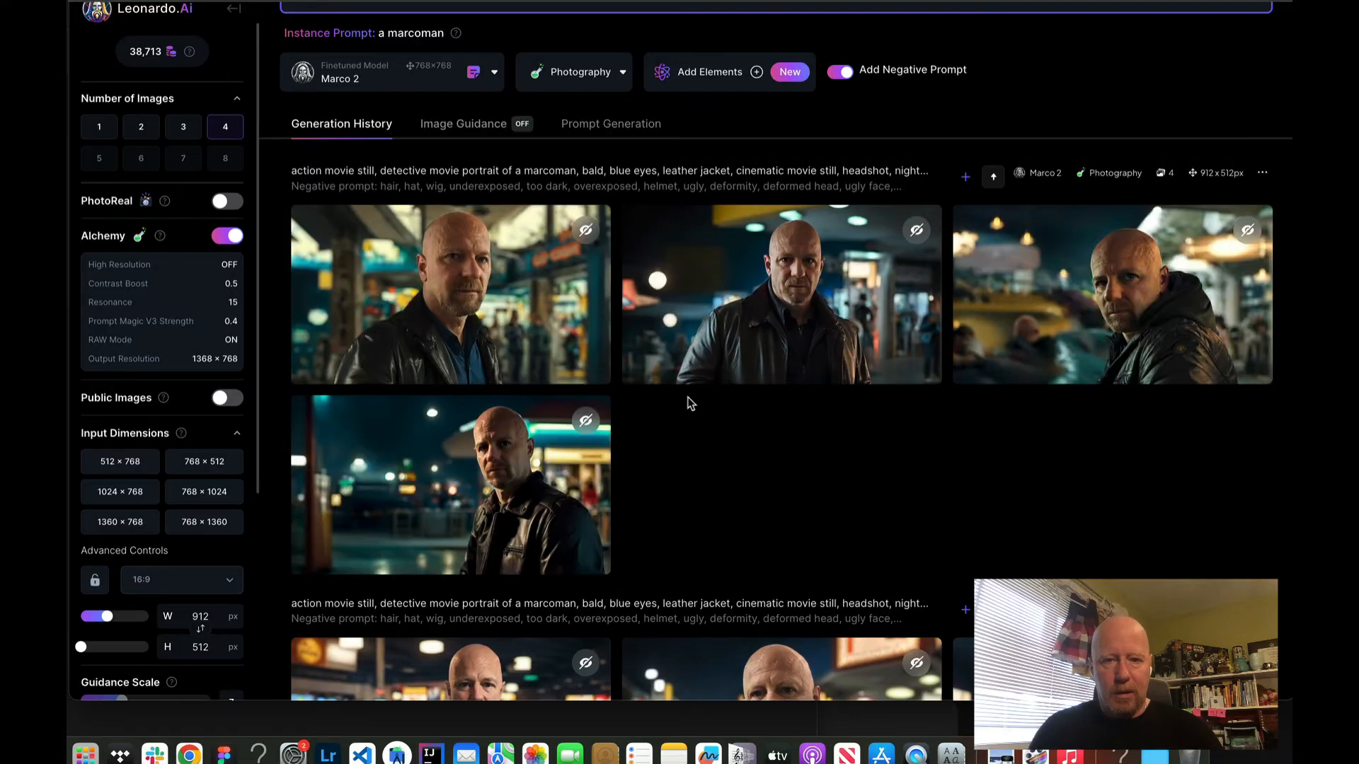
pyautogui.scroll(-5, 691, 404)
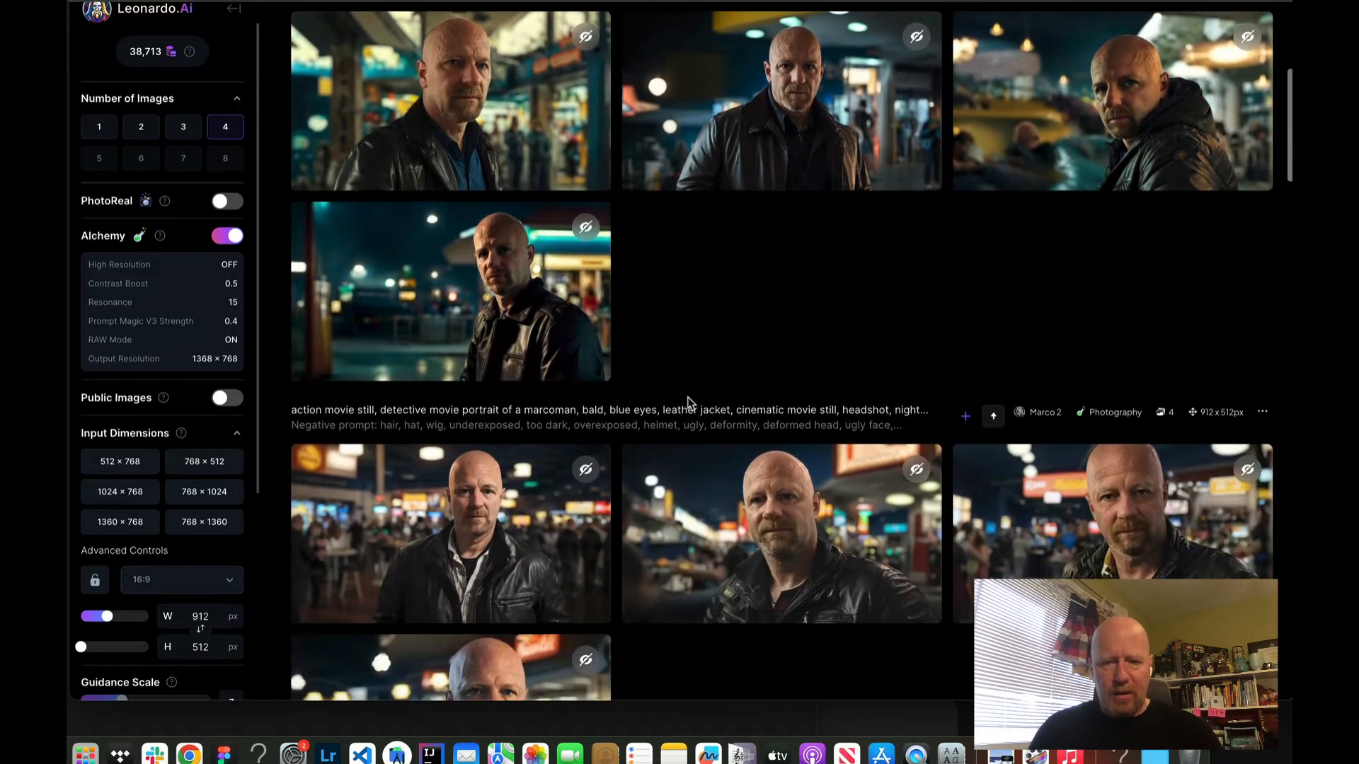
pyautogui.scroll(4, 690, 403)
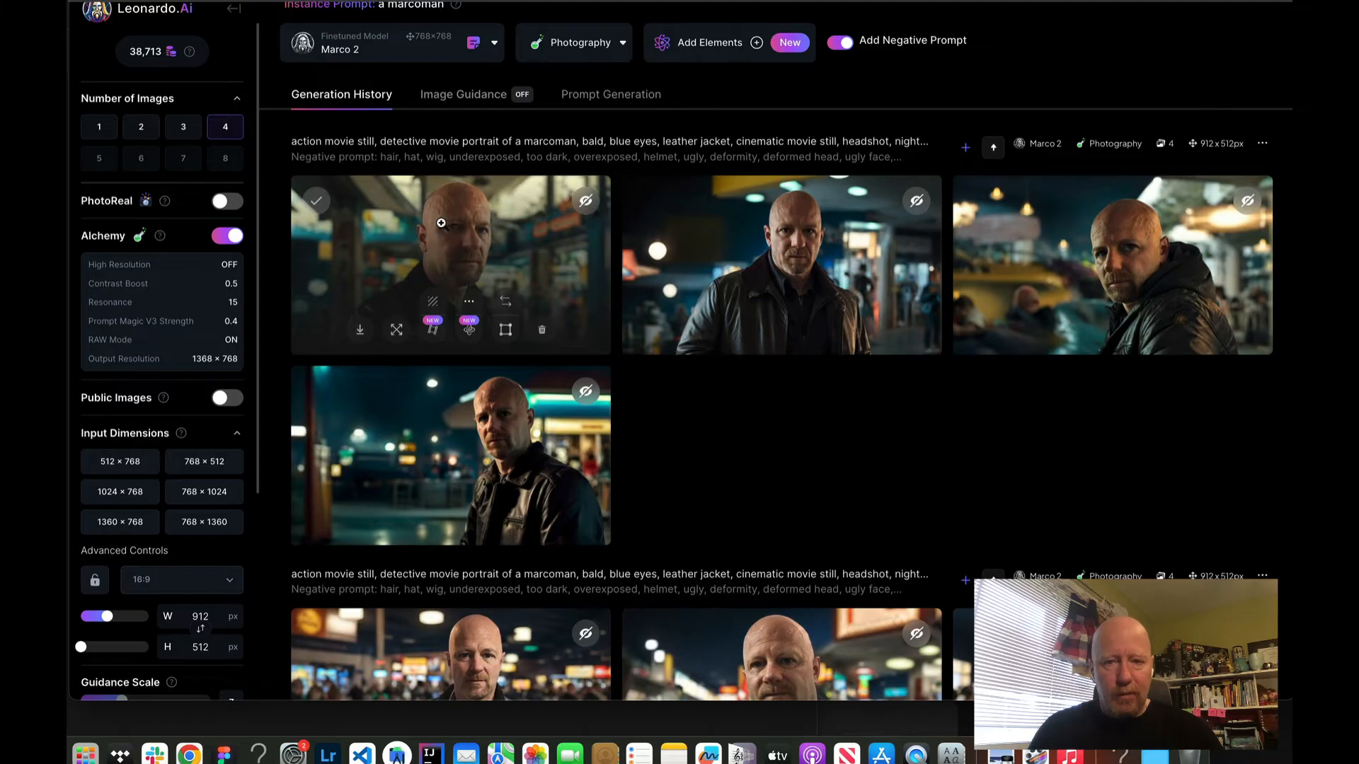
pyautogui.click(441, 223)
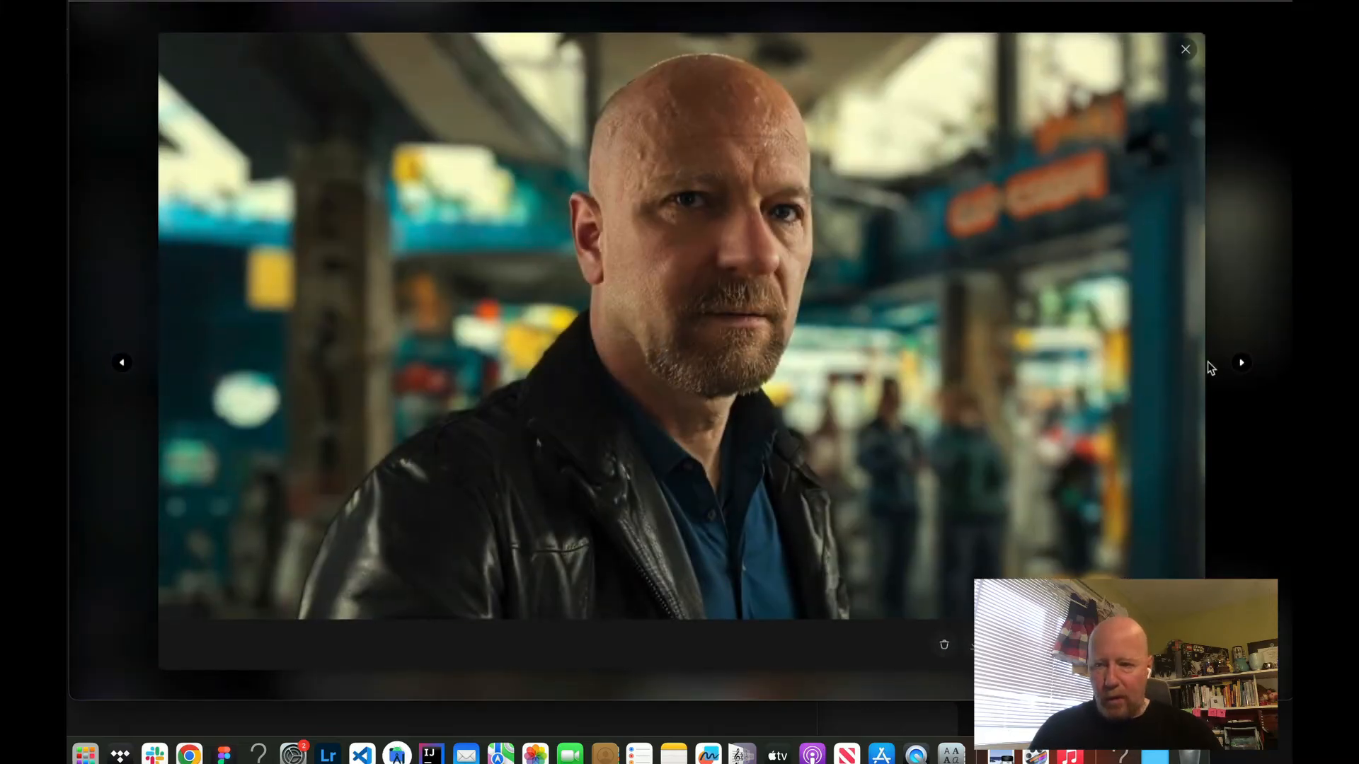
pyautogui.click(1241, 363)
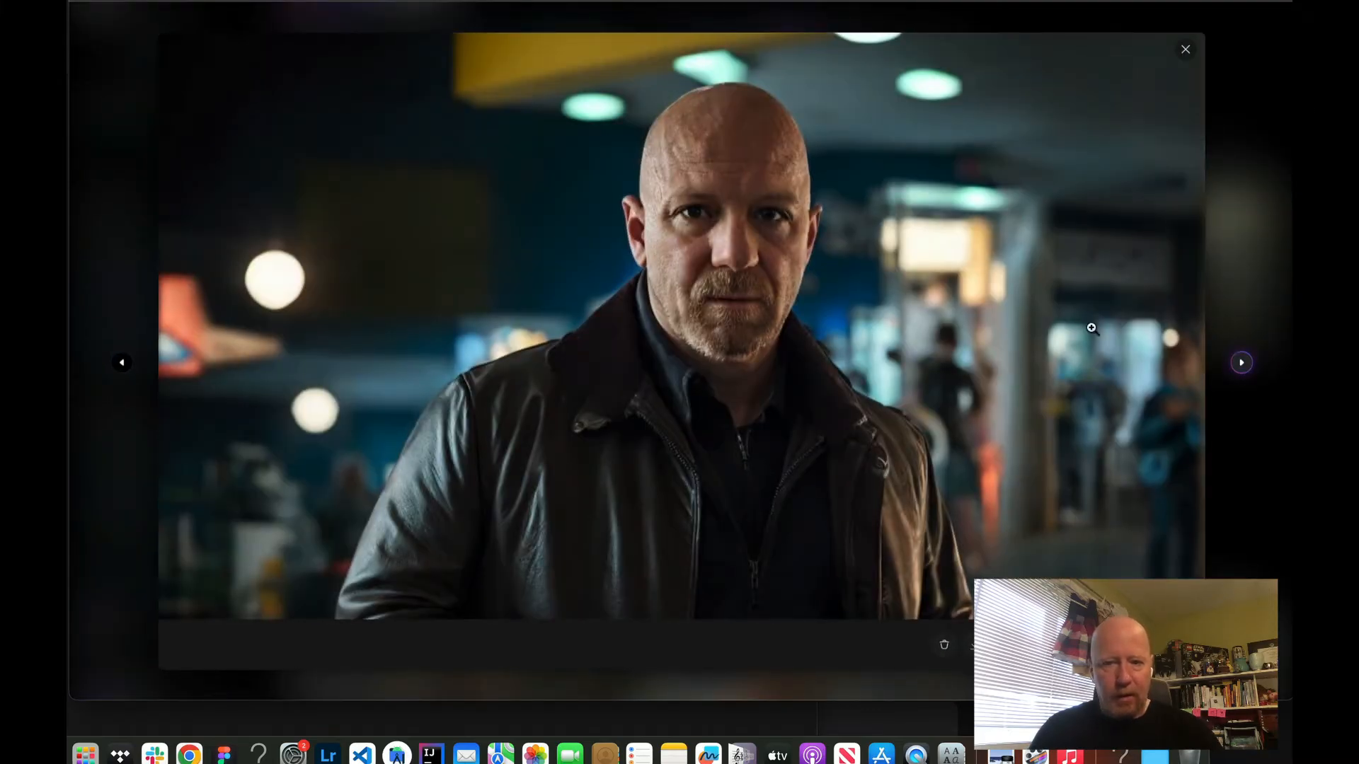
pyautogui.click(1241, 363)
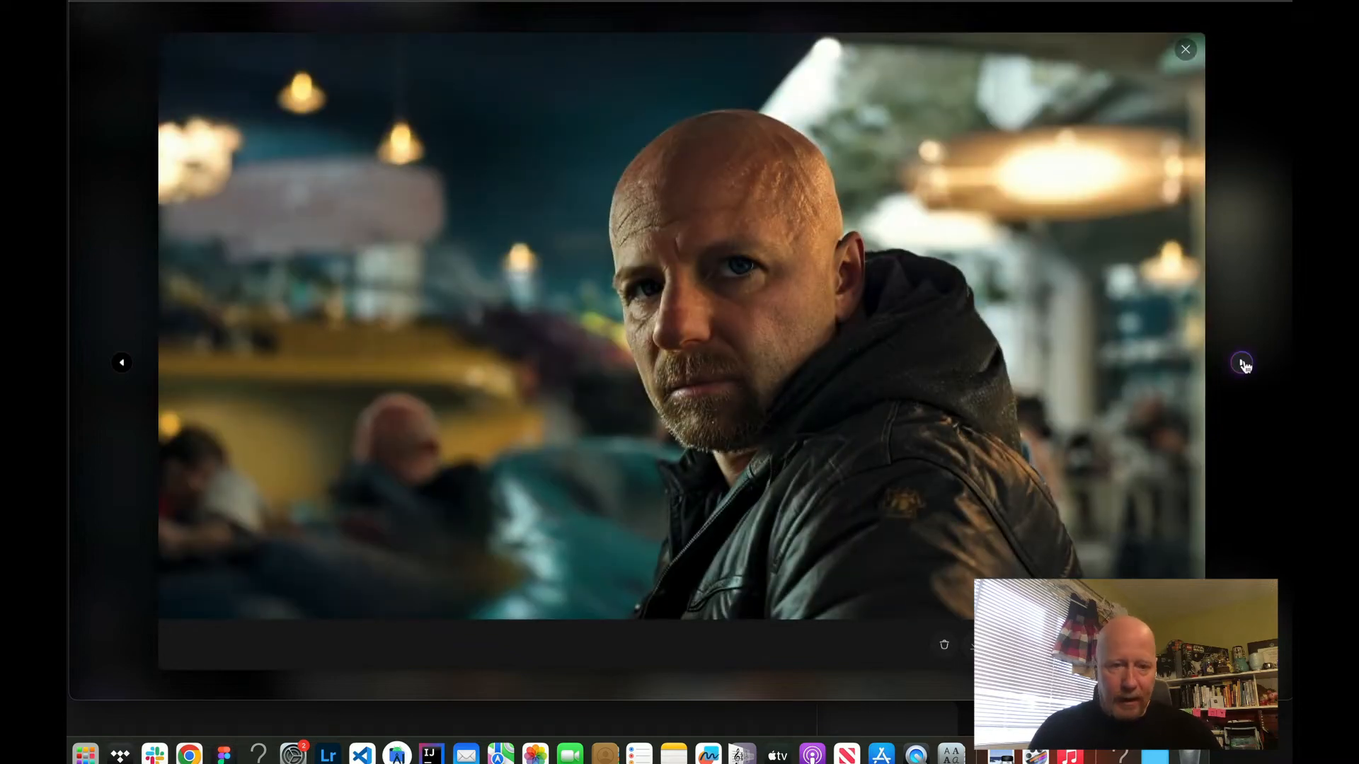
pyautogui.click(1242, 363)
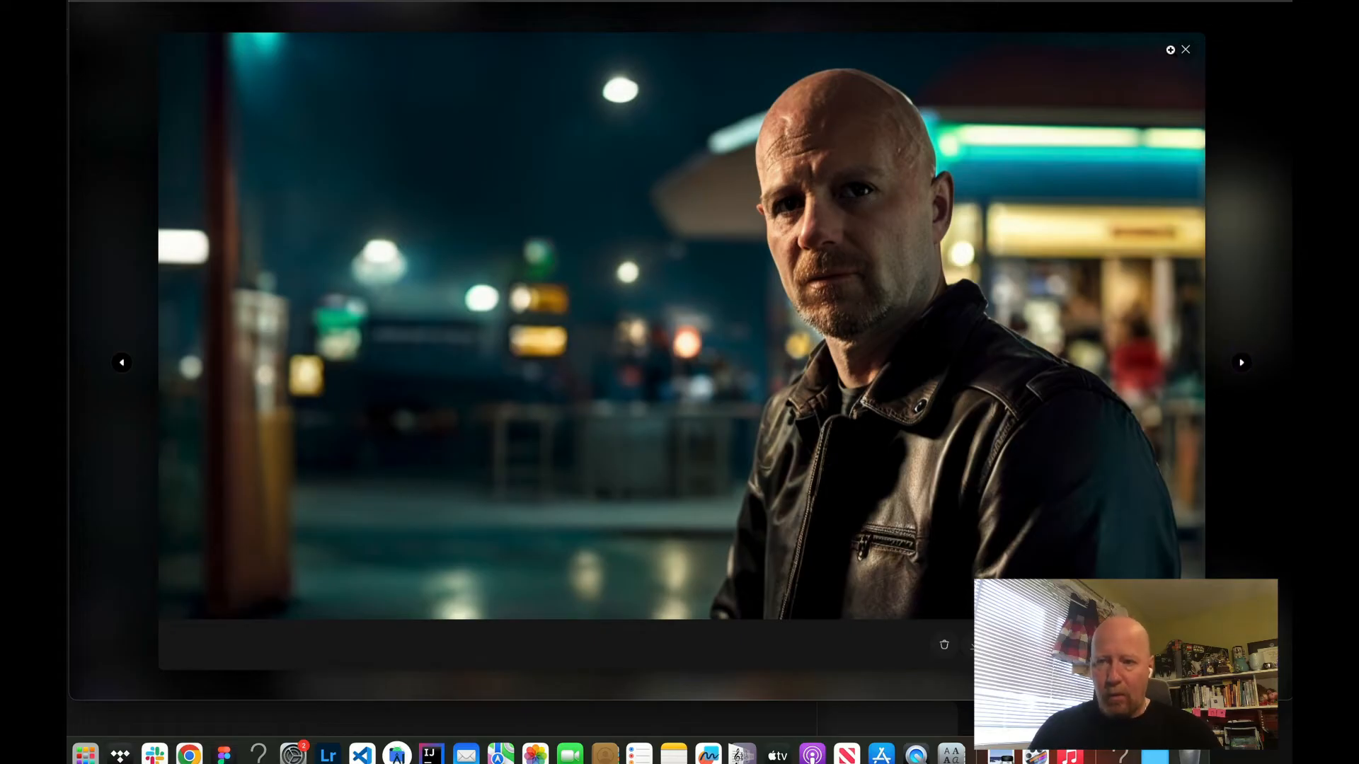
pyautogui.click(1186, 51)
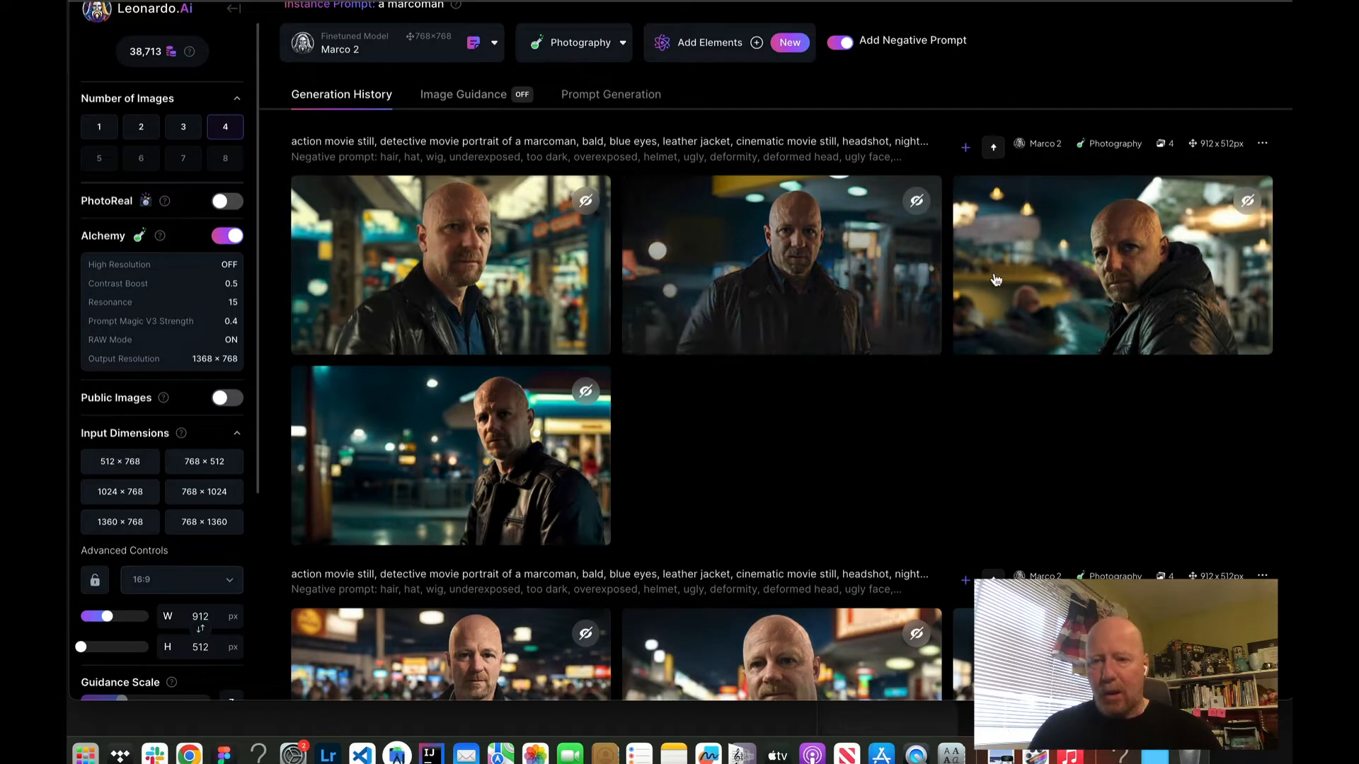
# - Download the second RAW Mode portrait from its enlarged view and show the saved JPEG in the Downloads folder in Finder
pyautogui.moveTo(559, 332)
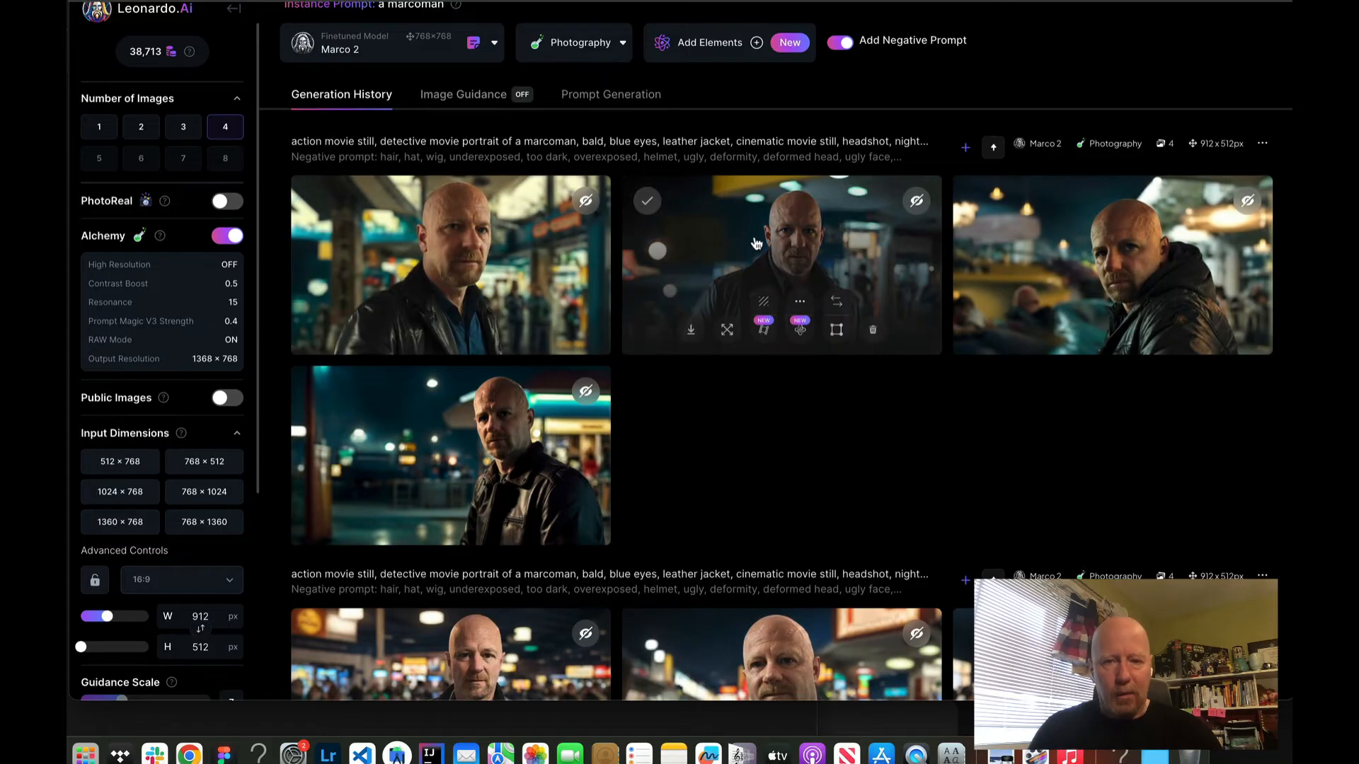
pyautogui.click(637, 318)
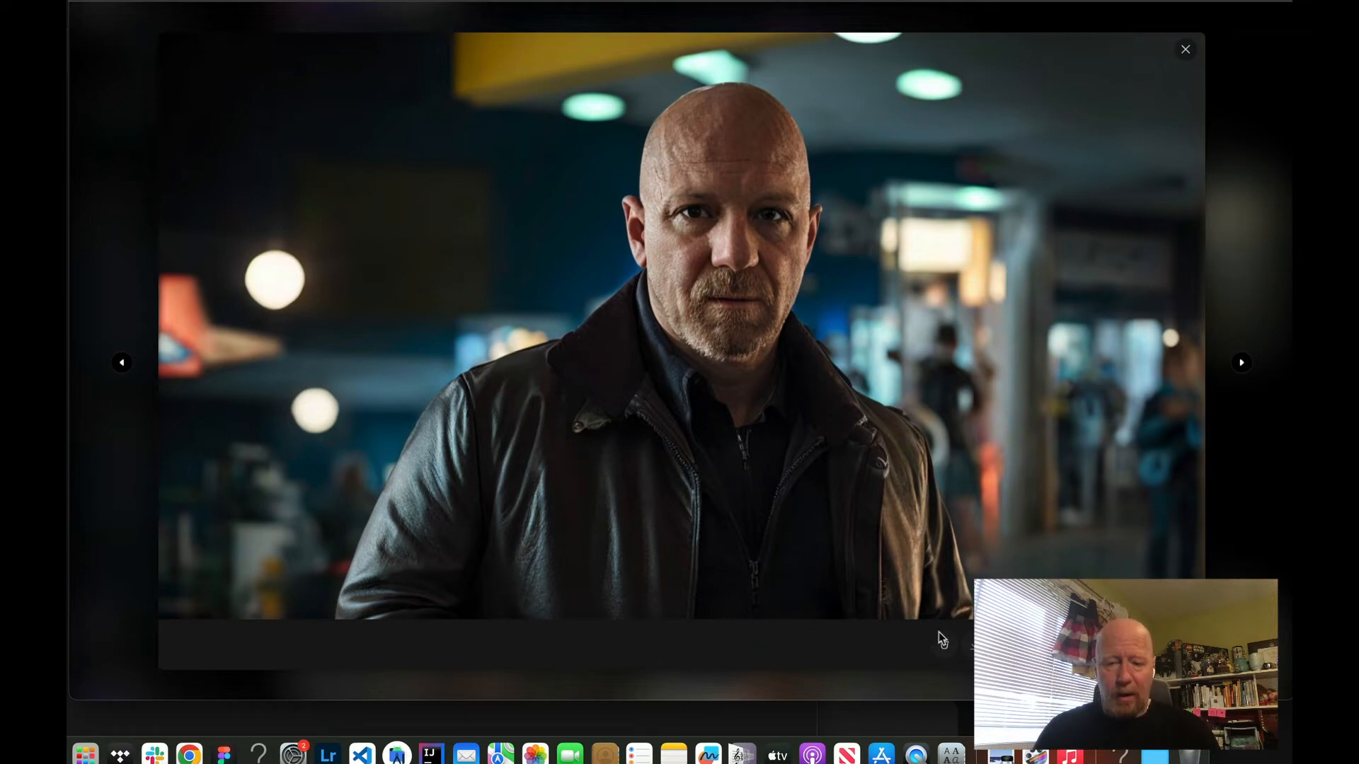
pyautogui.click(973, 645)
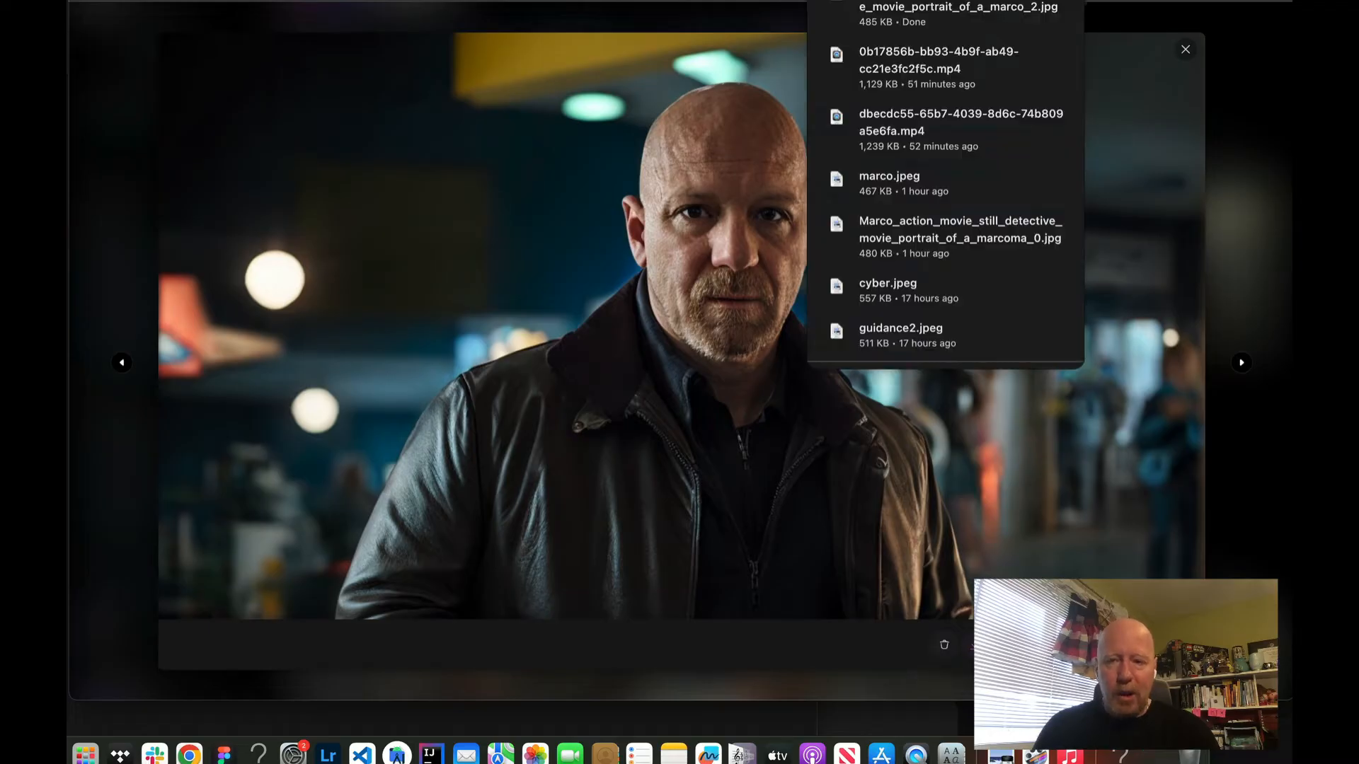
pyautogui.click(1026, 4)
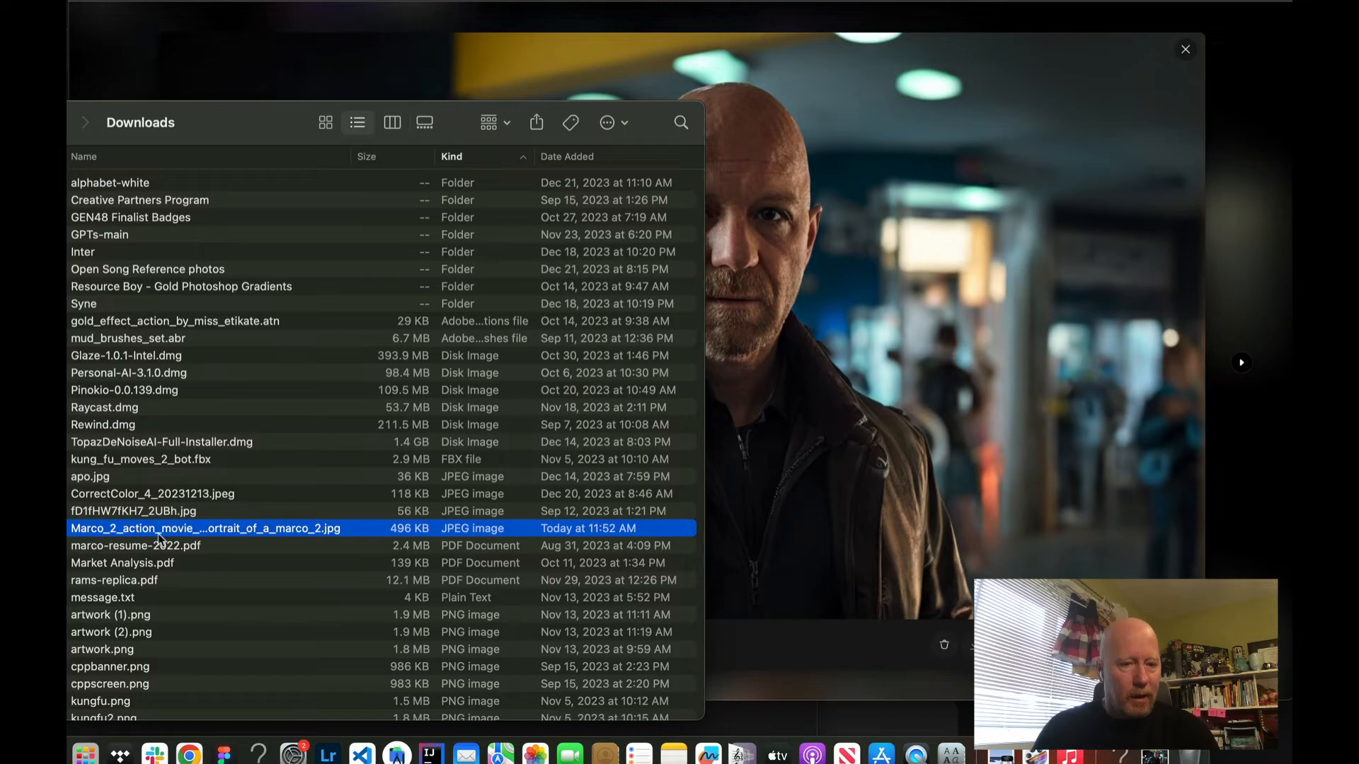
# - View the downloaded portrait JPEG full size, close it, and return to Leonardo.Ai to close the enlarged image view
pyautogui.doubleClick(274, 530)
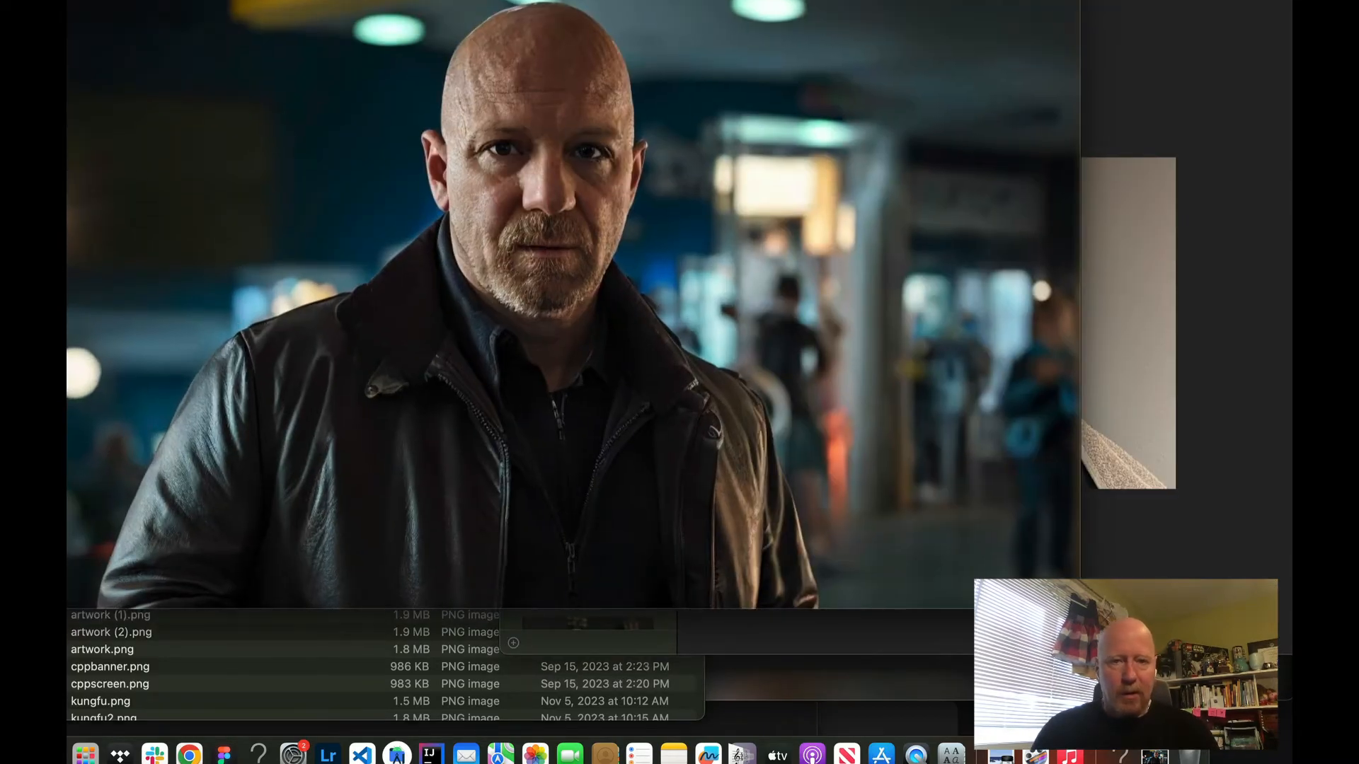
pyautogui.press('super+w')
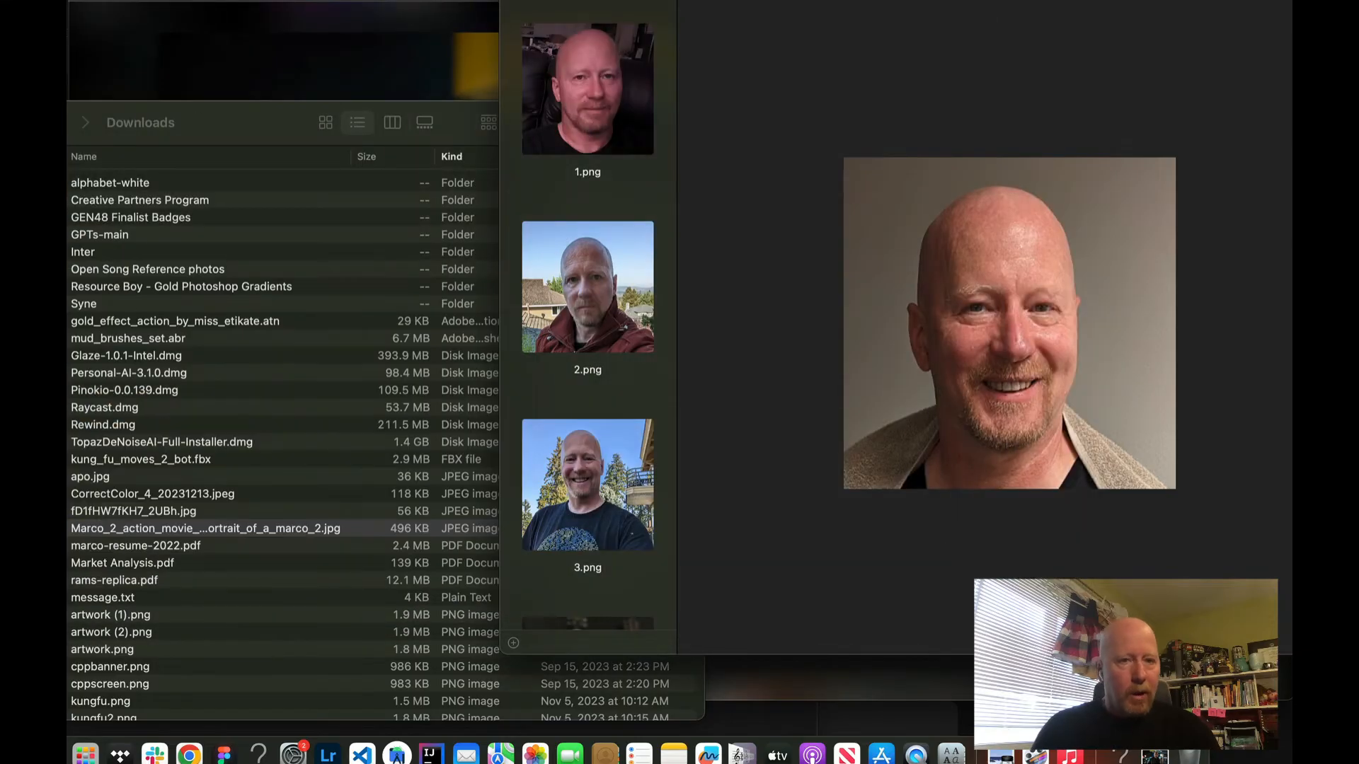
pyautogui.press('super+Tab')
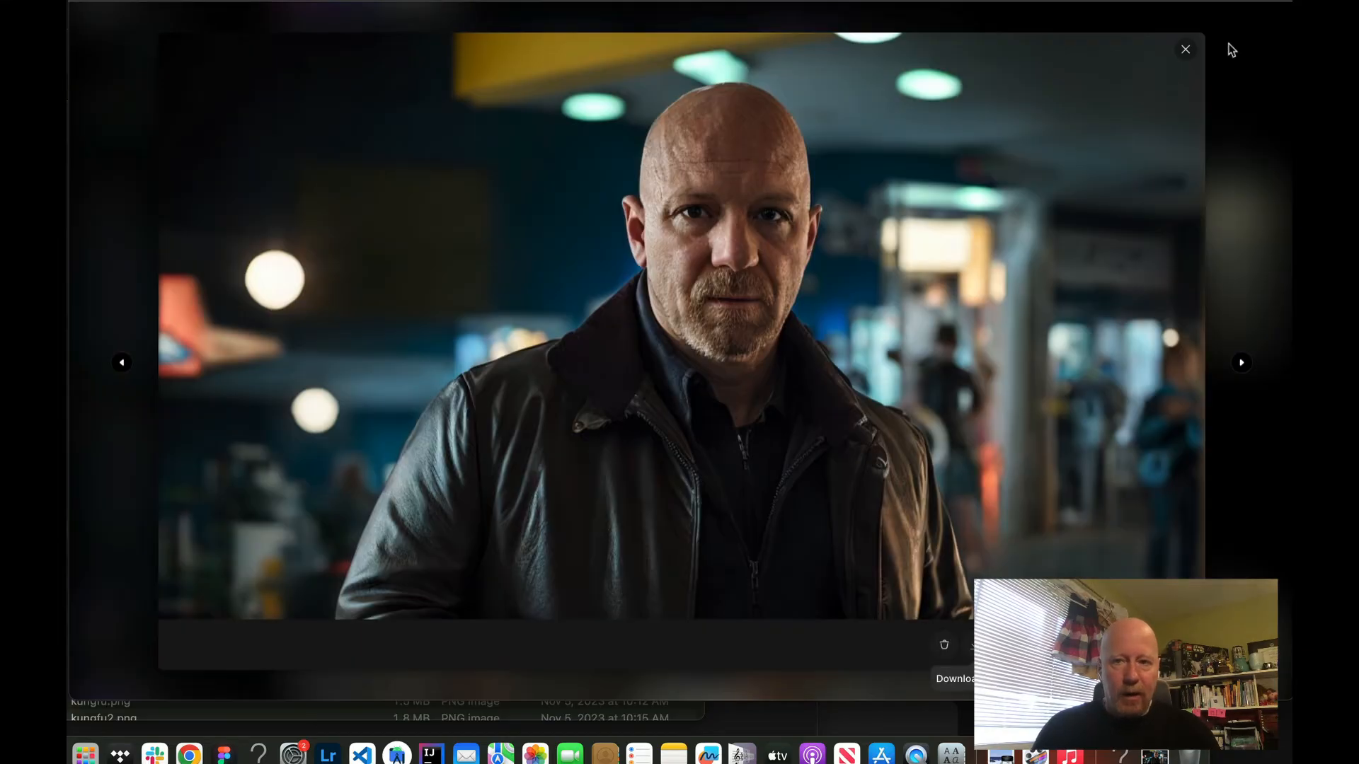
pyautogui.click(1189, 49)
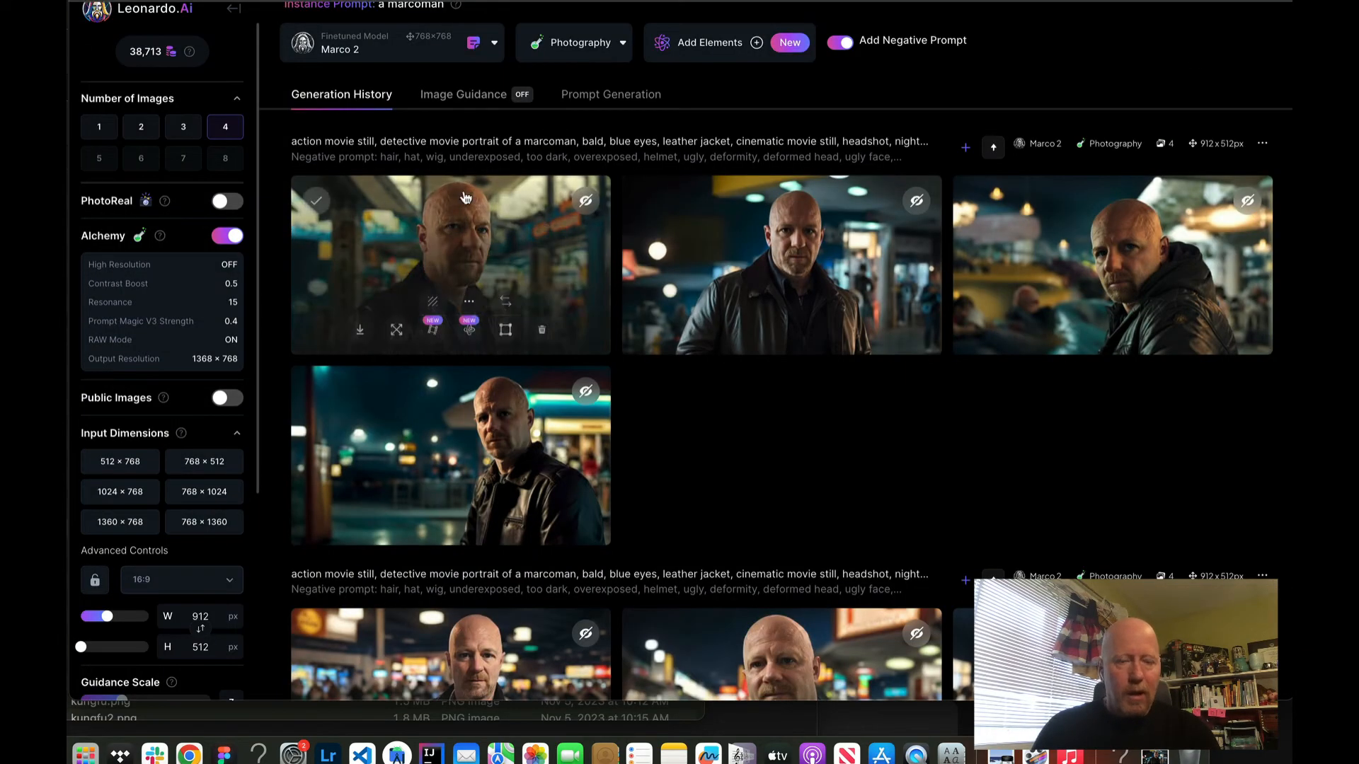
# - Enable the first Image to Image input in Image Guidance and delete its existing source image
pyautogui.click(472, 100)
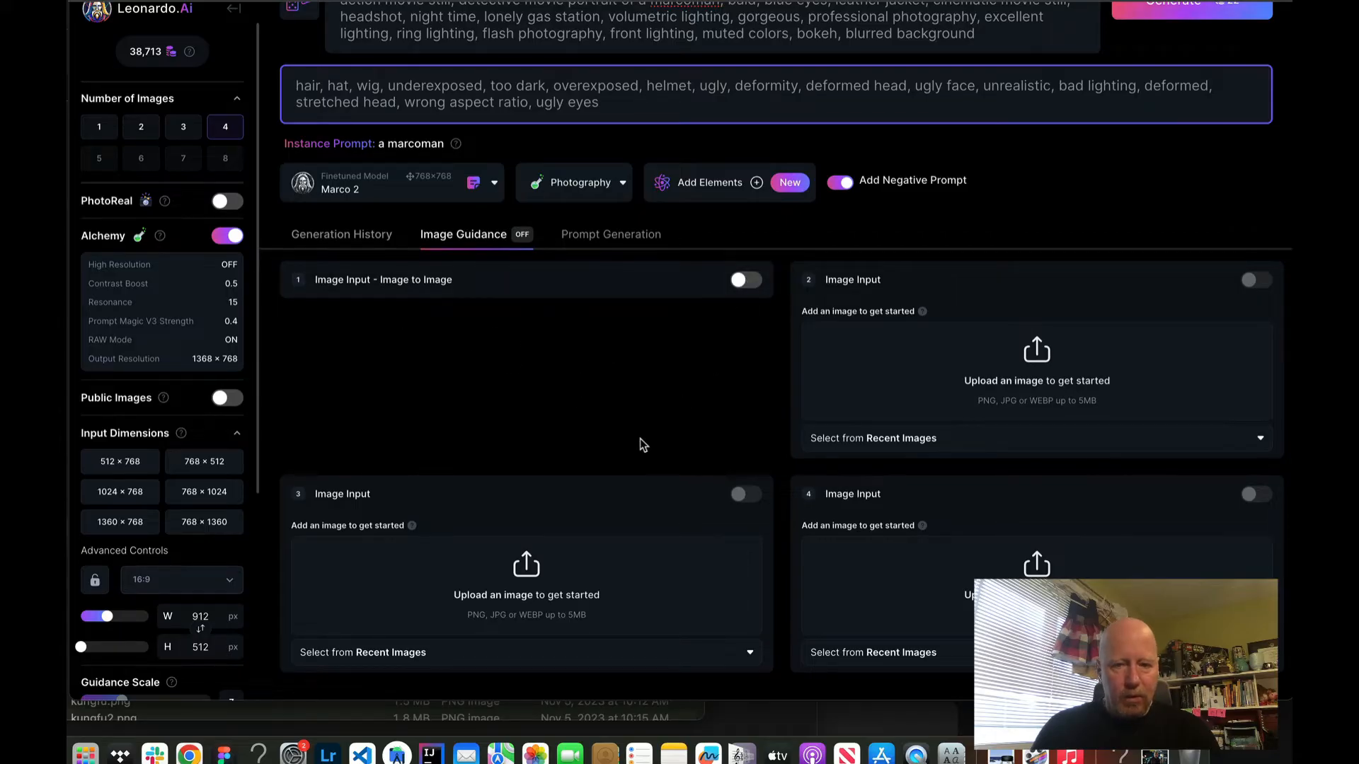
pyautogui.click(749, 281)
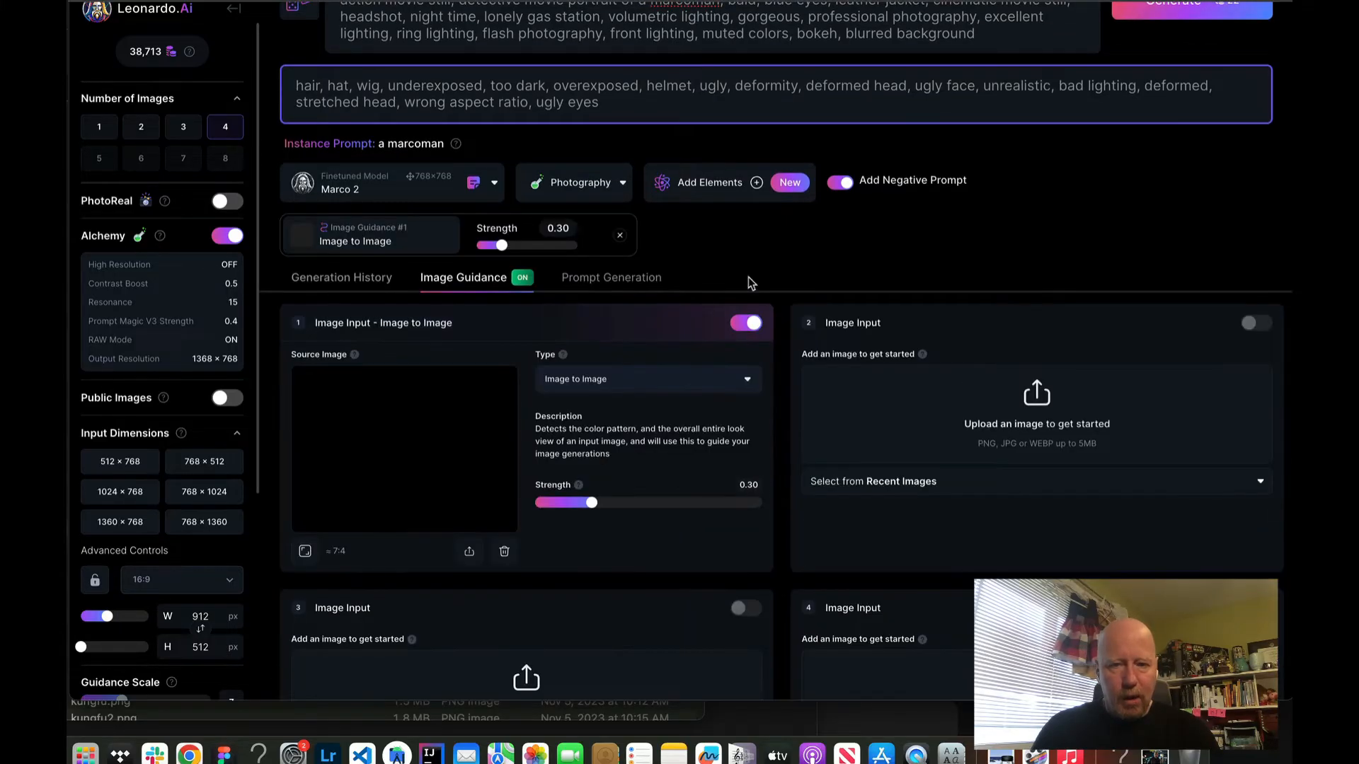
pyautogui.click(505, 553)
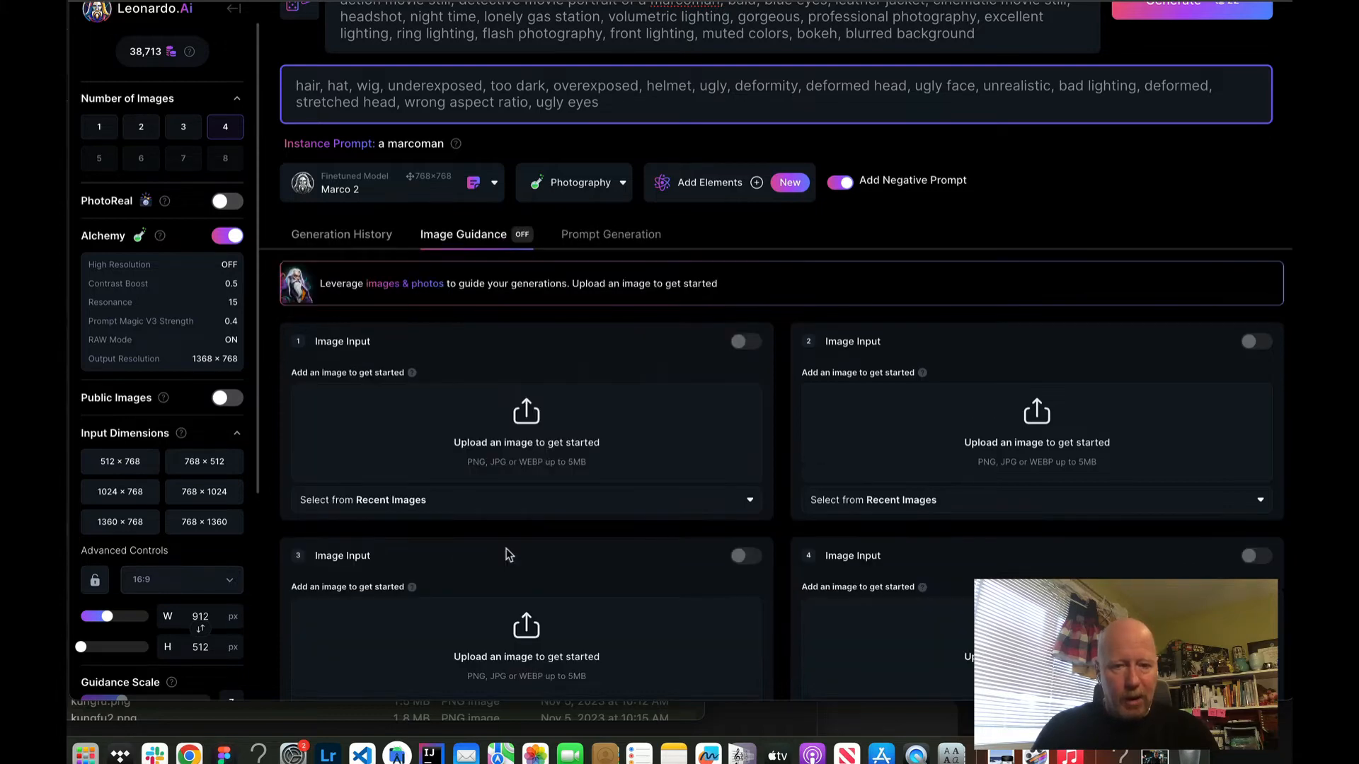
# - Upload the downloaded detective portrait from the Downloads folder as the first Image Guidance source, and return to the generation history and prompts
pyautogui.click(51, 755)
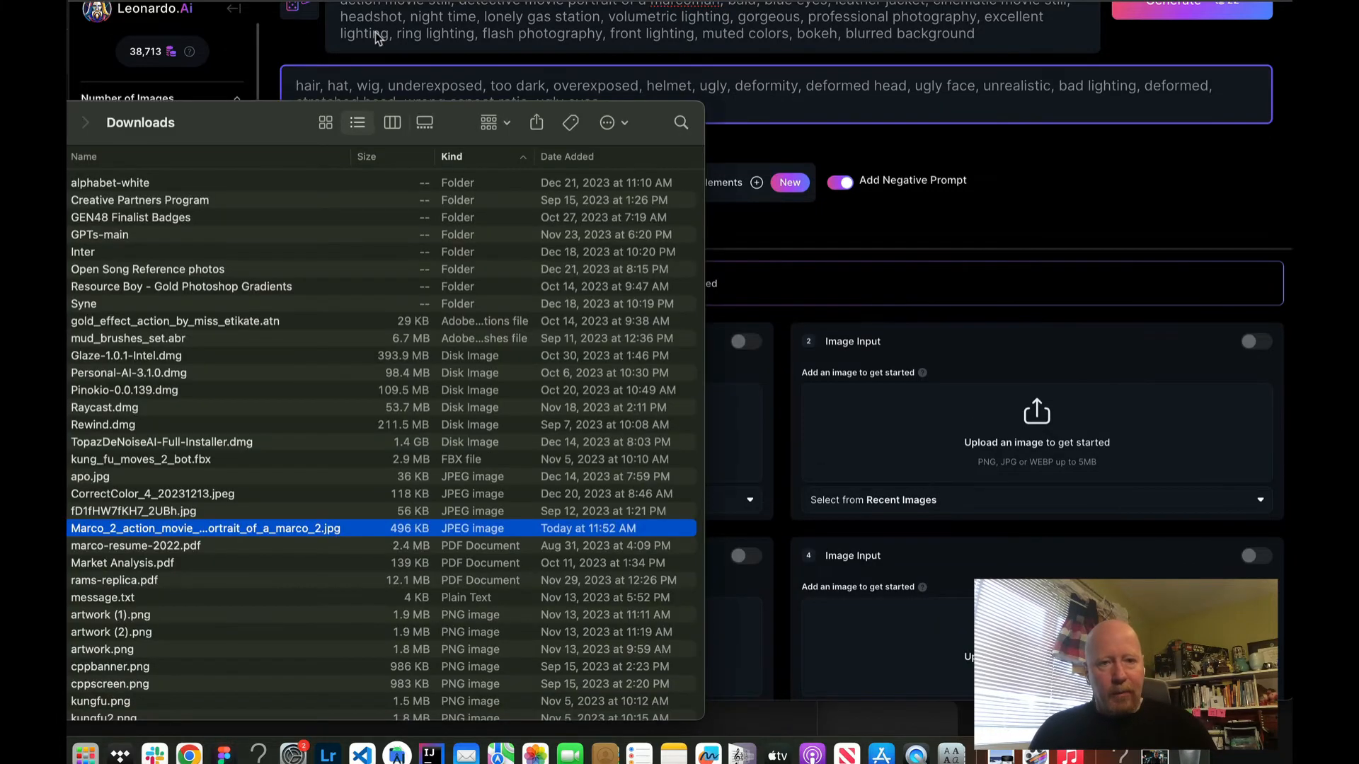
pyautogui.moveTo(467, 120); pyautogui.dragTo(214, 47)
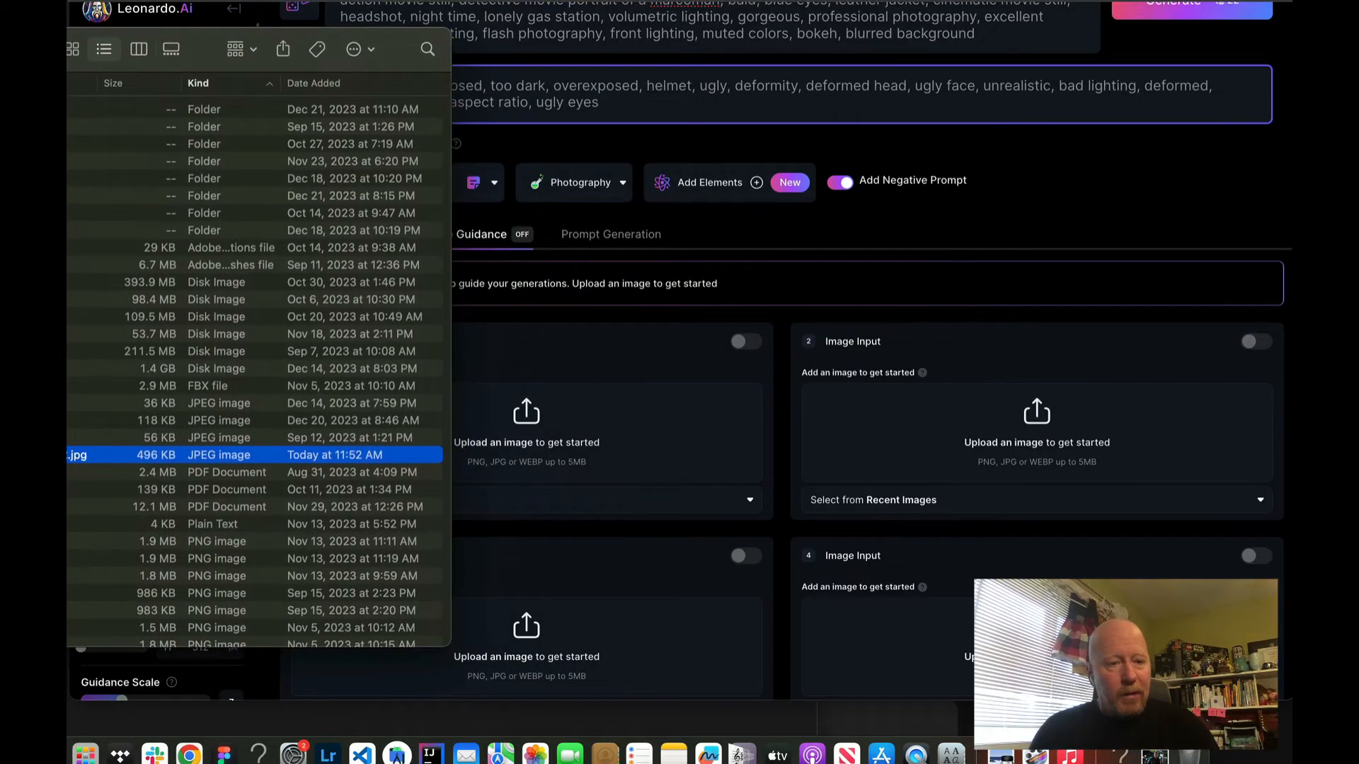
pyautogui.moveTo(106, 454); pyautogui.dragTo(526, 425)
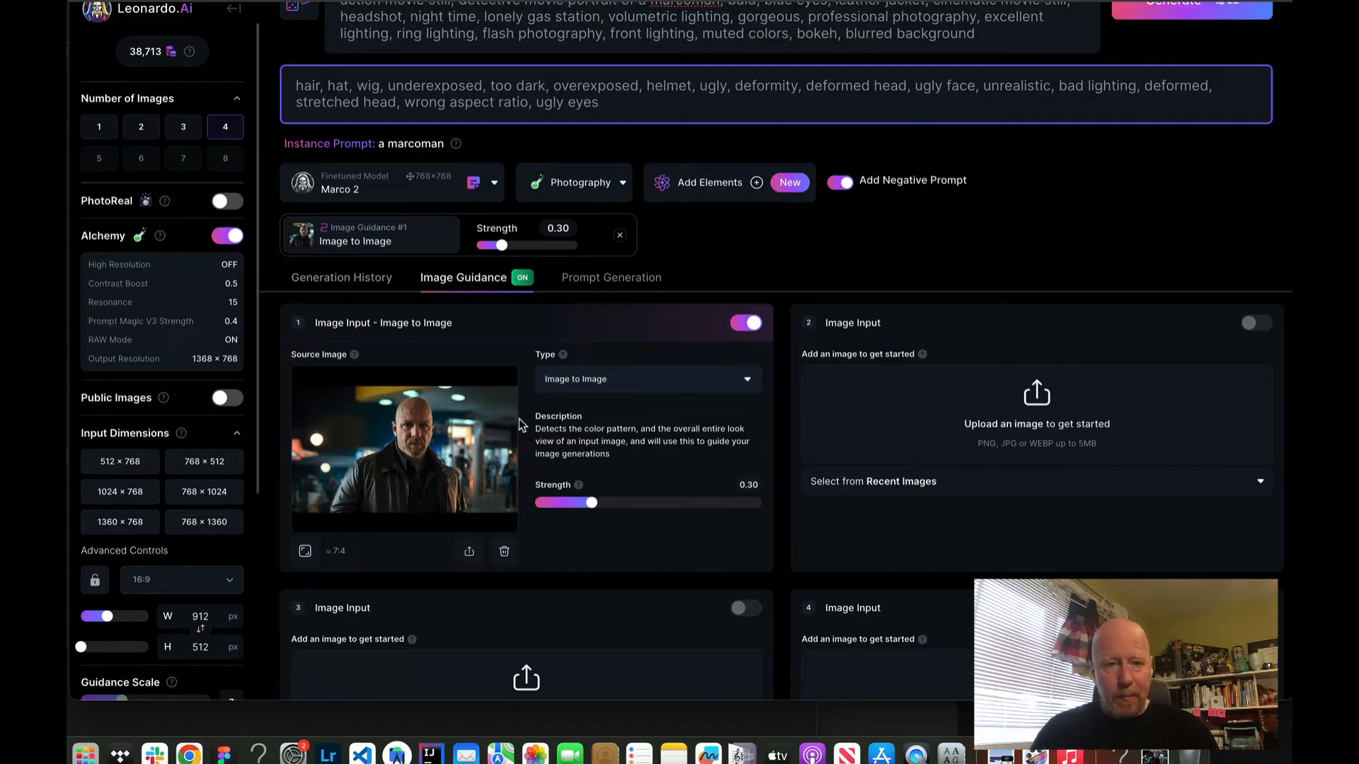
pyautogui.click(345, 278)
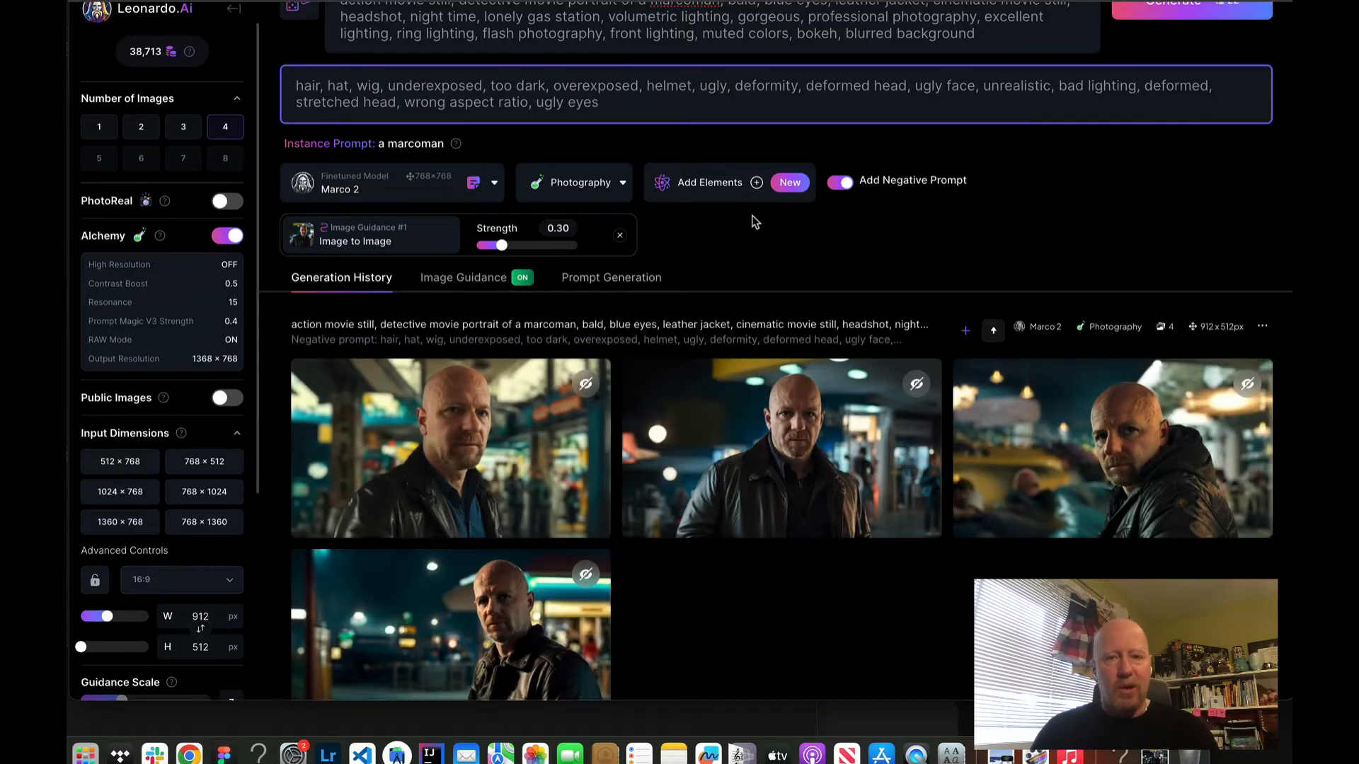
pyautogui.scroll(2, 601, 280)
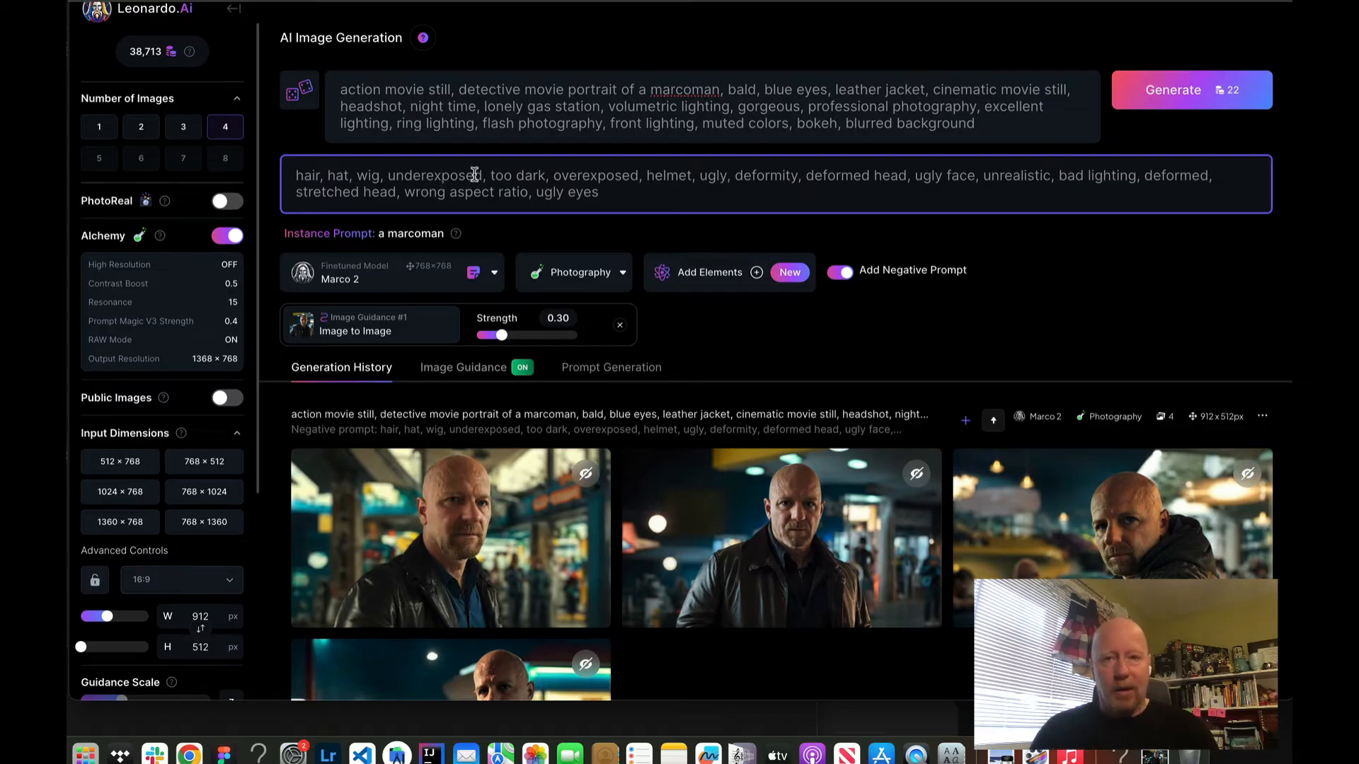
# - Generate four images from the detective movie portrait prompt with Image to Image guidance, and check the available preset styles
pyautogui.click(1199, 84)
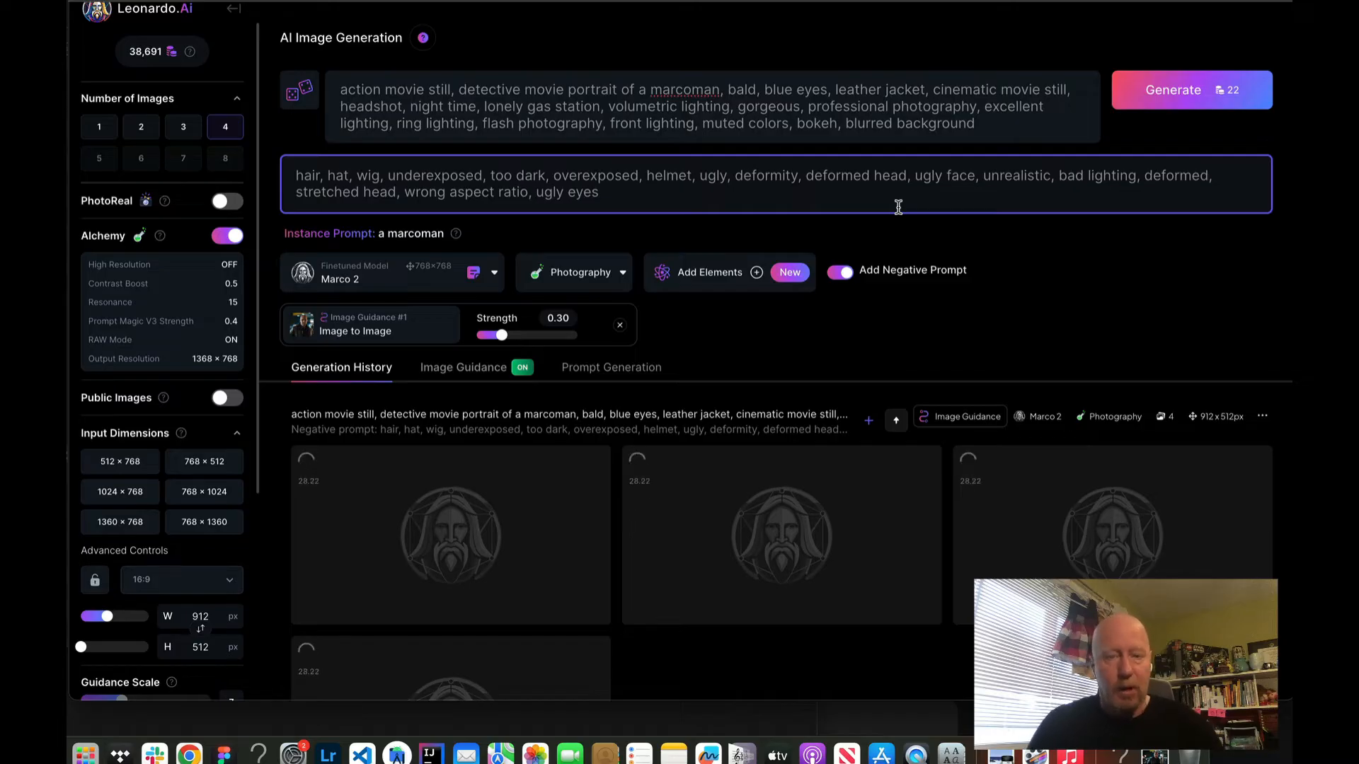
pyautogui.scroll(-3, 966, 407)
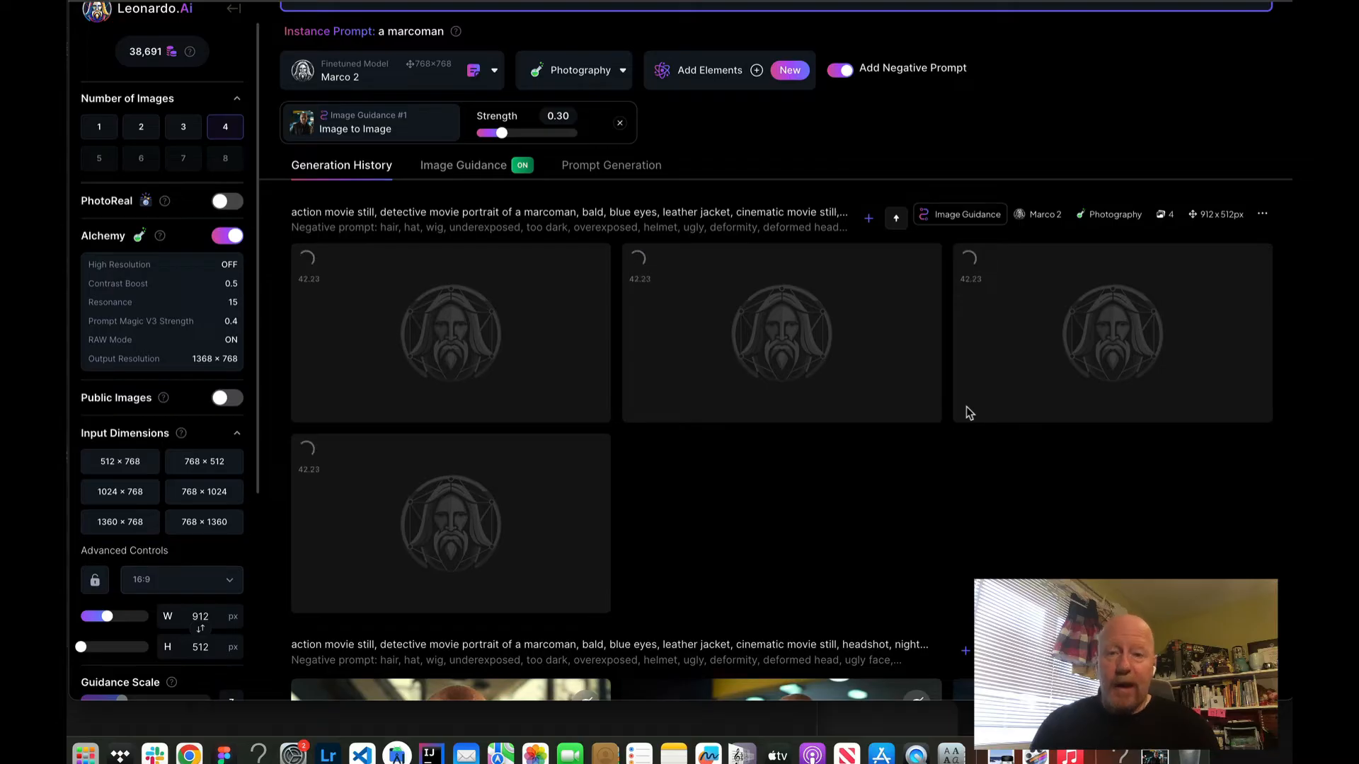
pyautogui.click(596, 73)
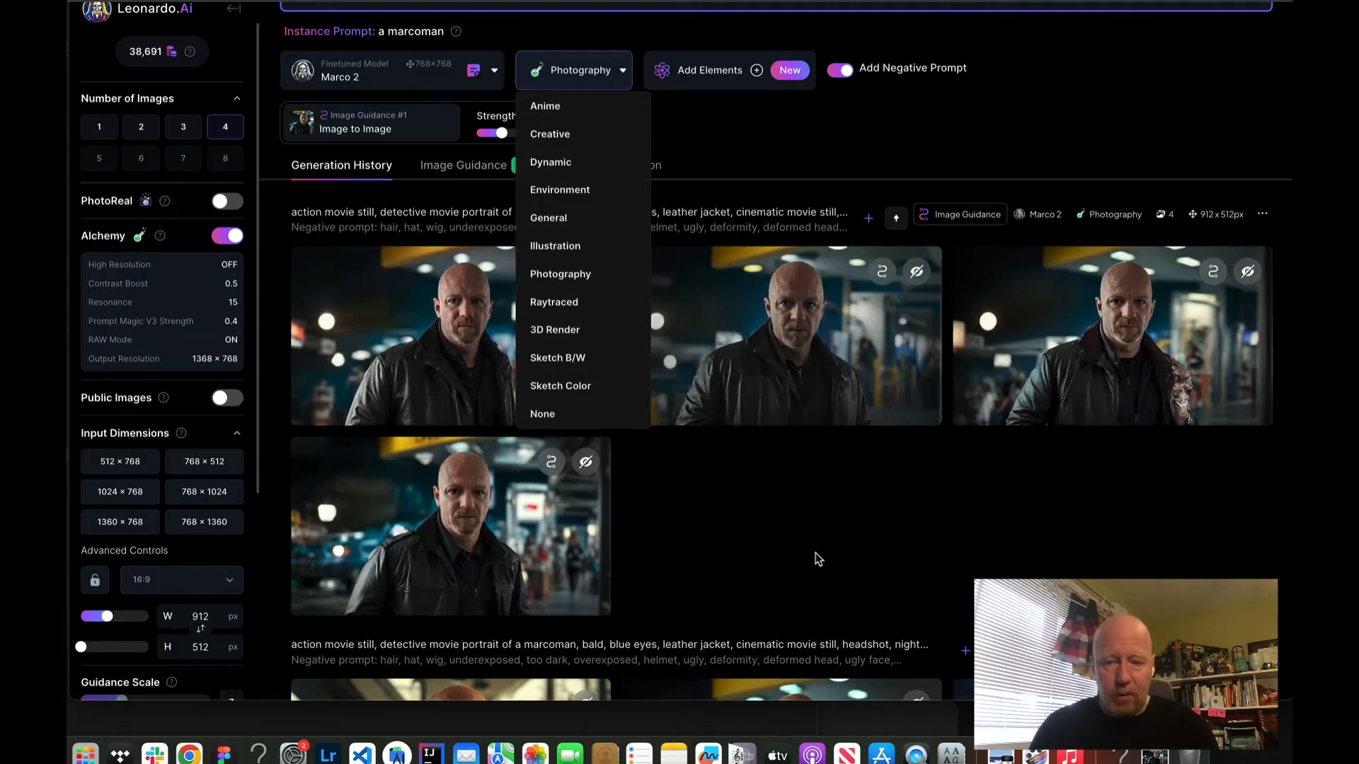
pyautogui.click(957, 549)
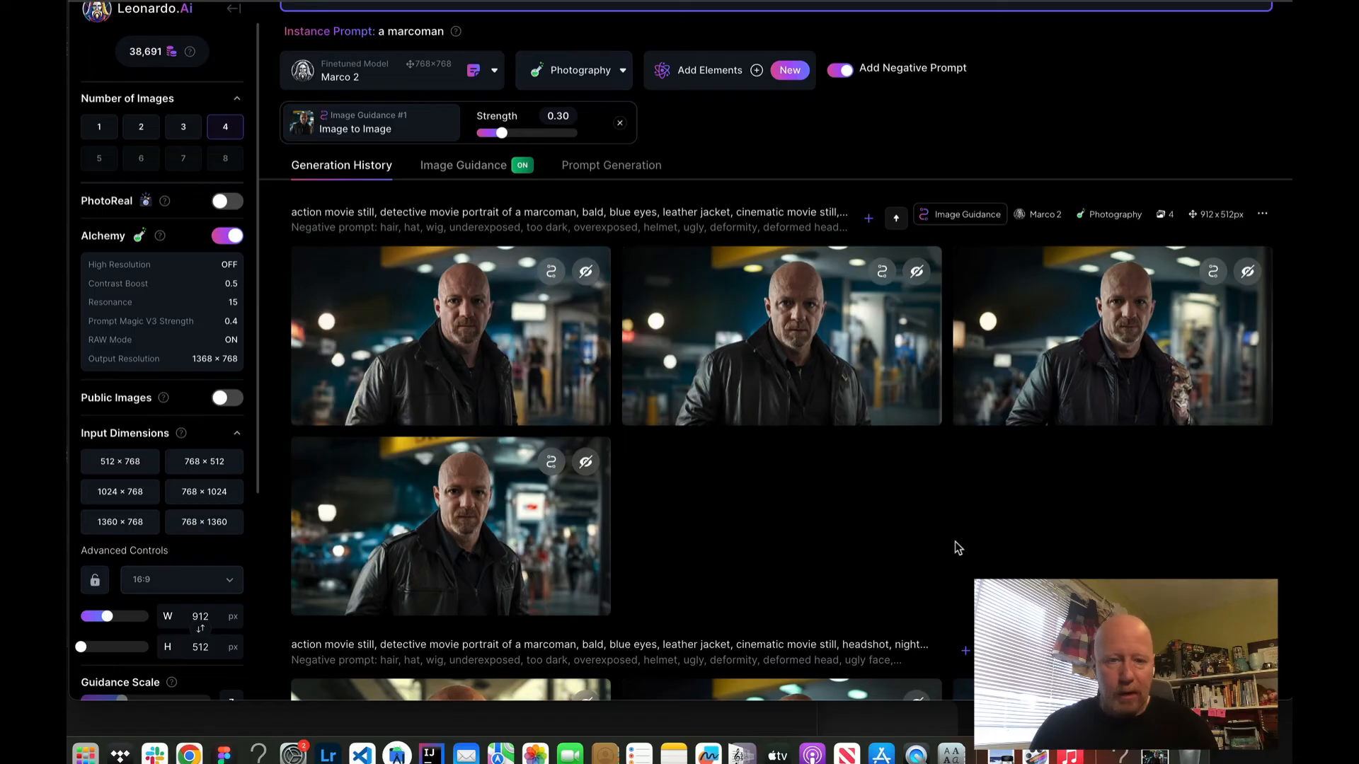
# - View the four newly generated guided portraits enlarged one by one, and step back through them to compare
pyautogui.click(474, 312)
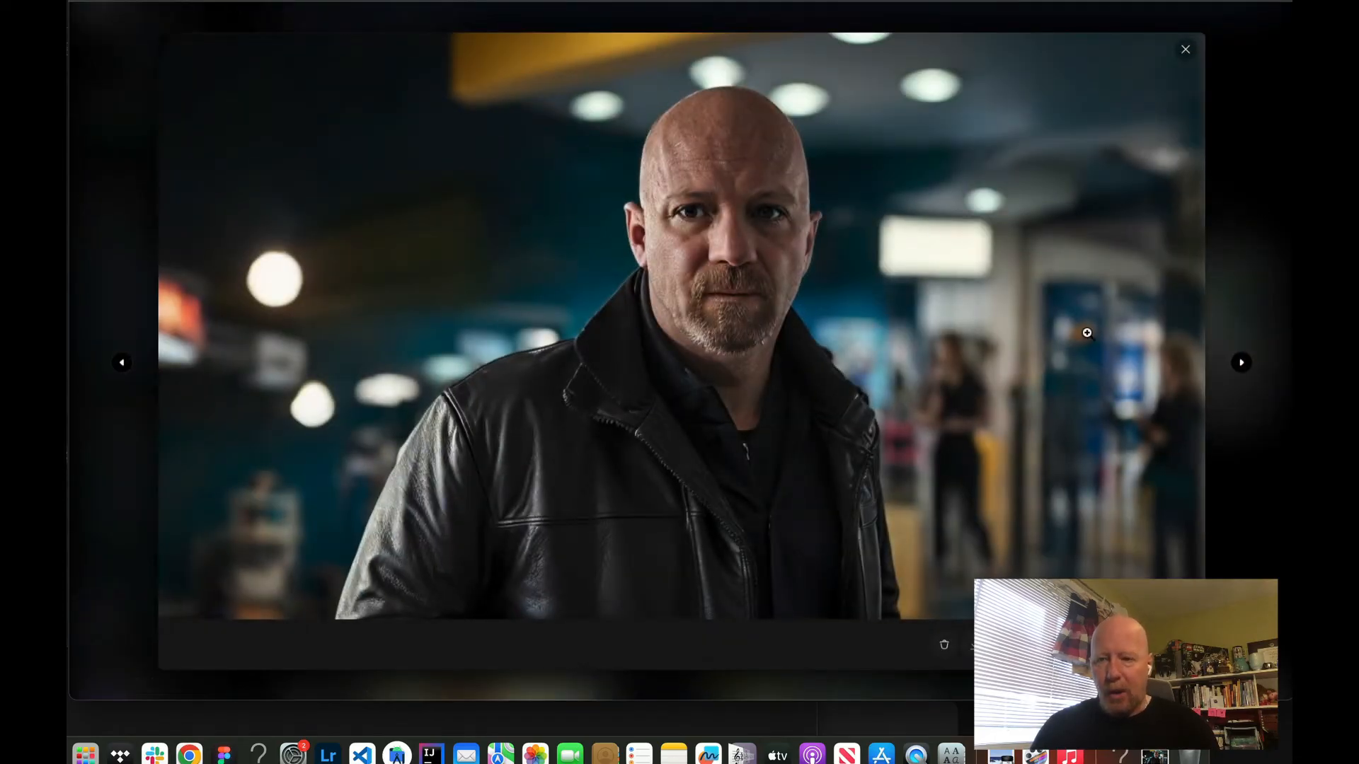
pyautogui.click(1241, 363)
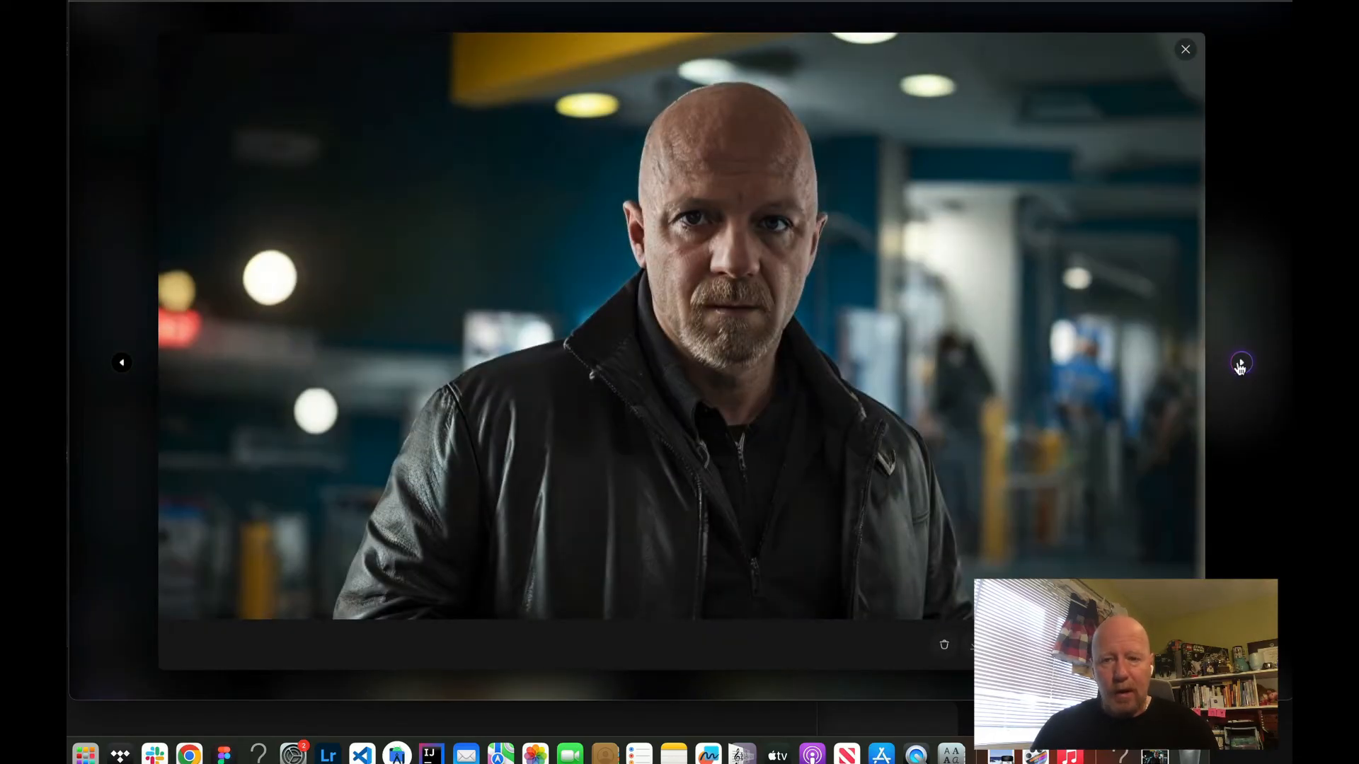
pyautogui.click(1241, 364)
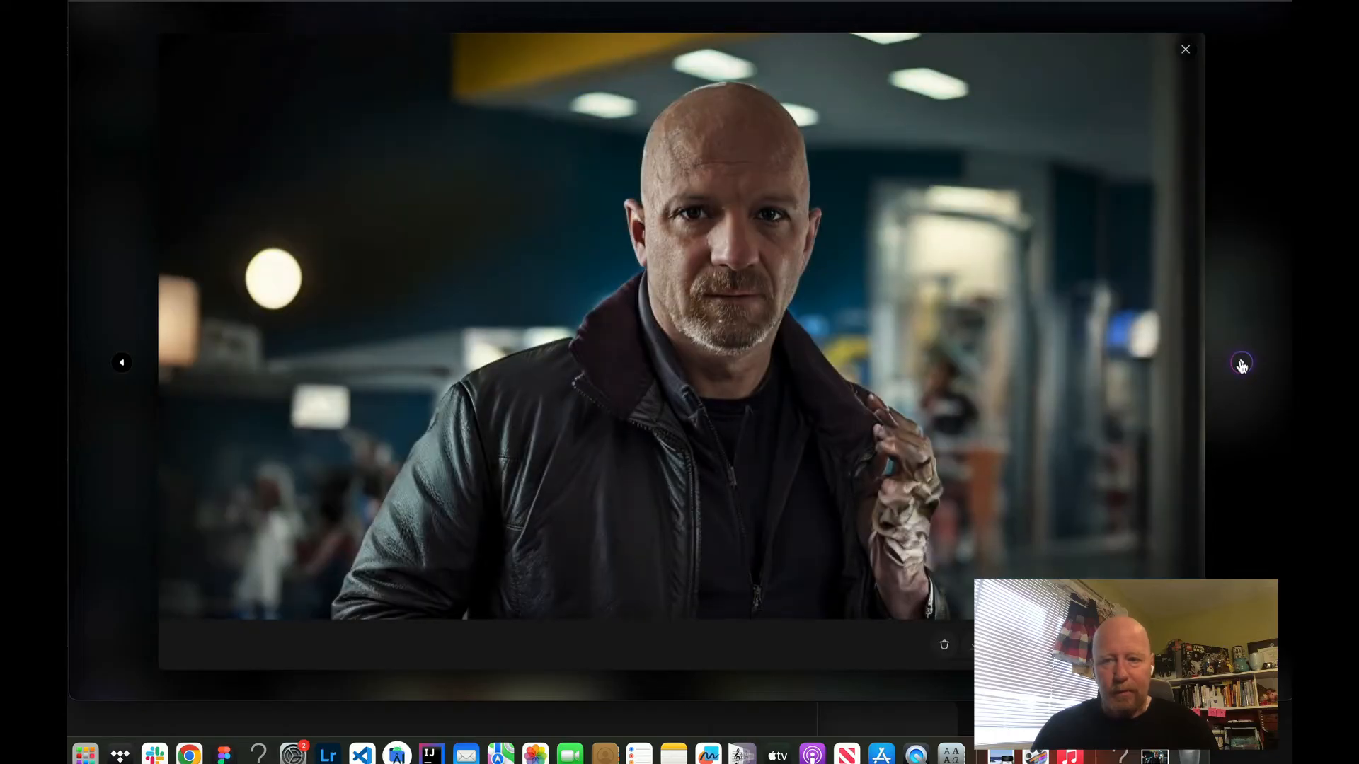
pyautogui.click(1242, 364)
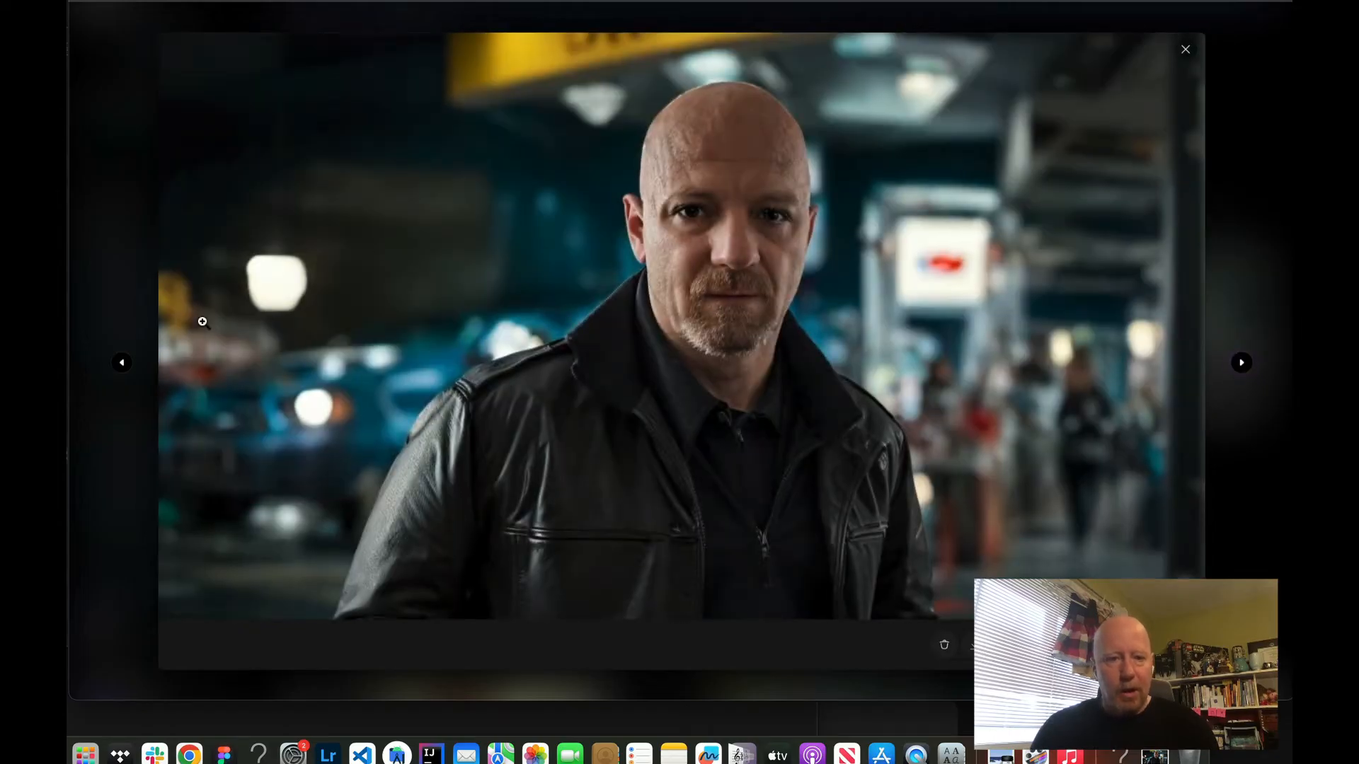
pyautogui.click(122, 363)
pyautogui.click(122, 363)
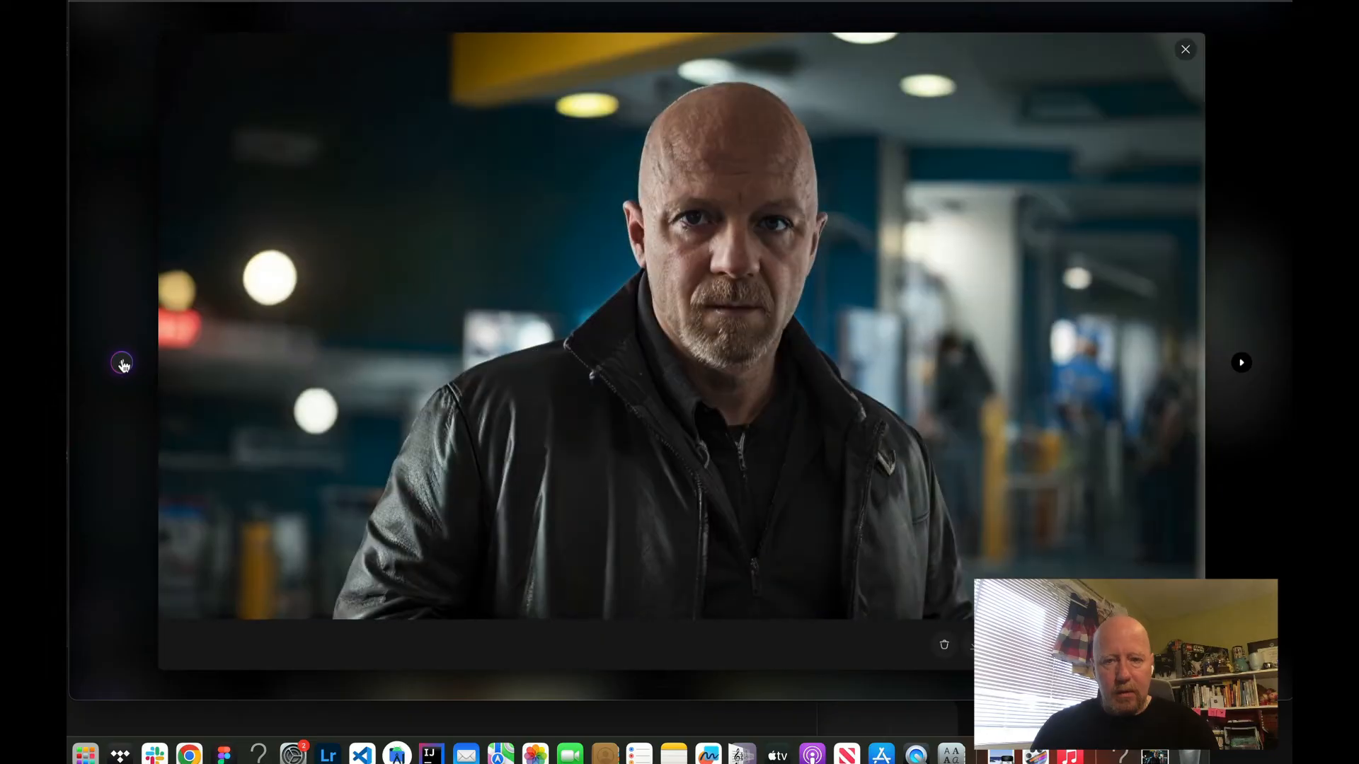
pyautogui.click(122, 363)
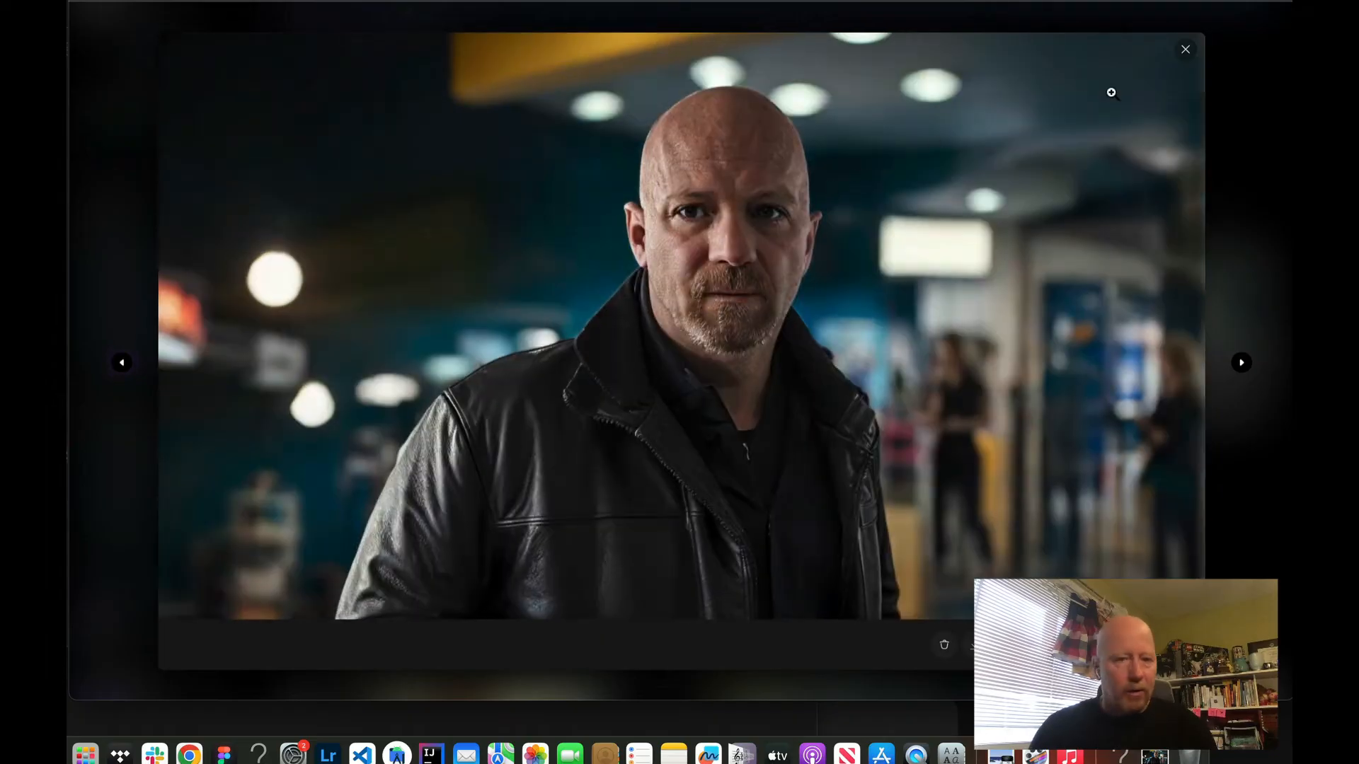
pyautogui.click(1185, 49)
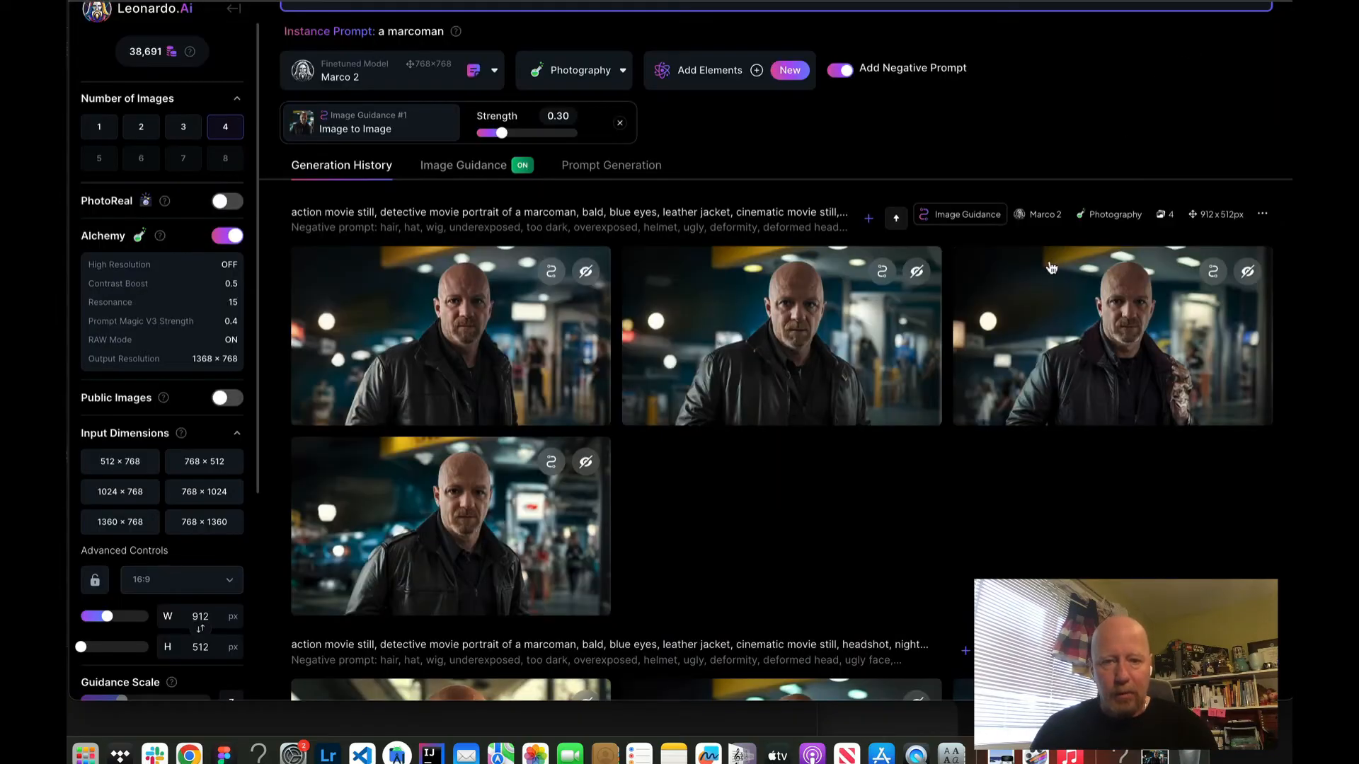
# - Generate another batch of four images with the same prompt, negative prompt and image guidance
pyautogui.scroll(5, 1051, 267)
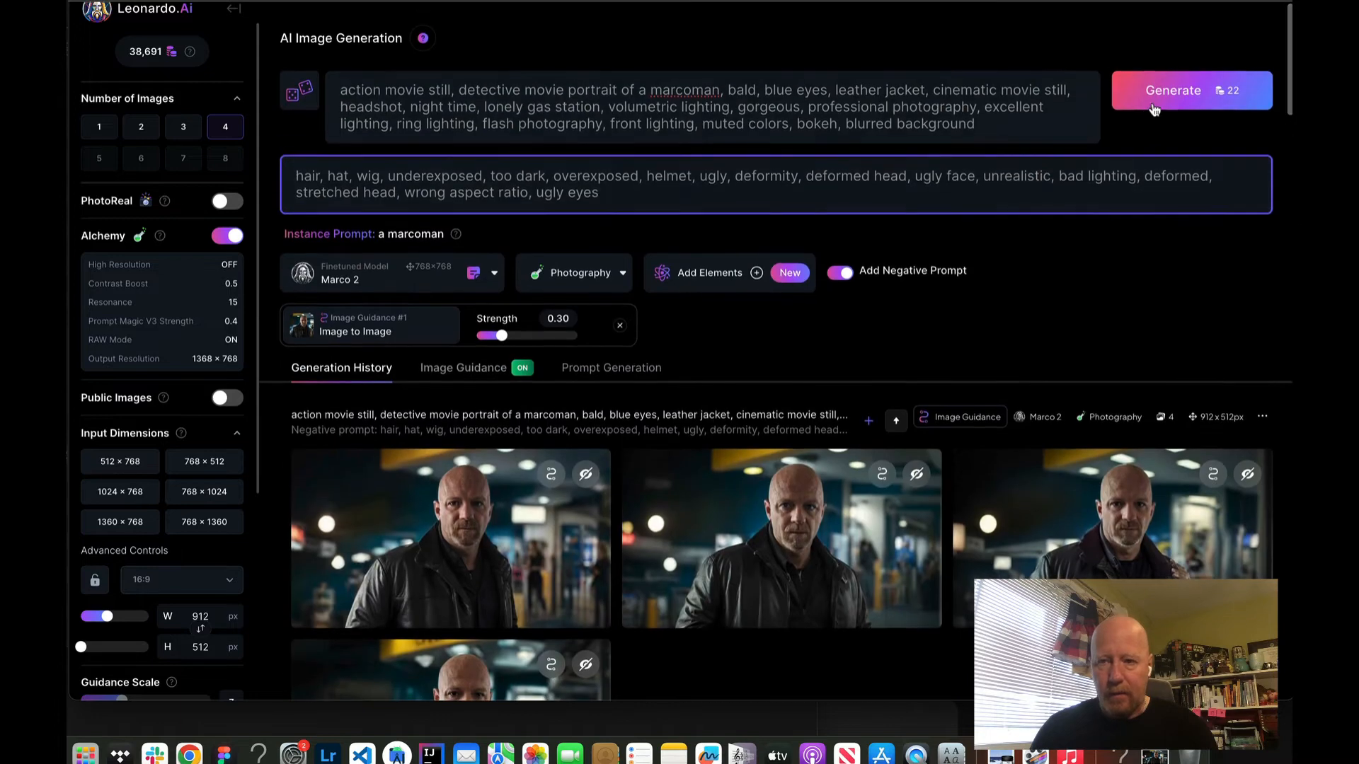
pyautogui.click(1172, 91)
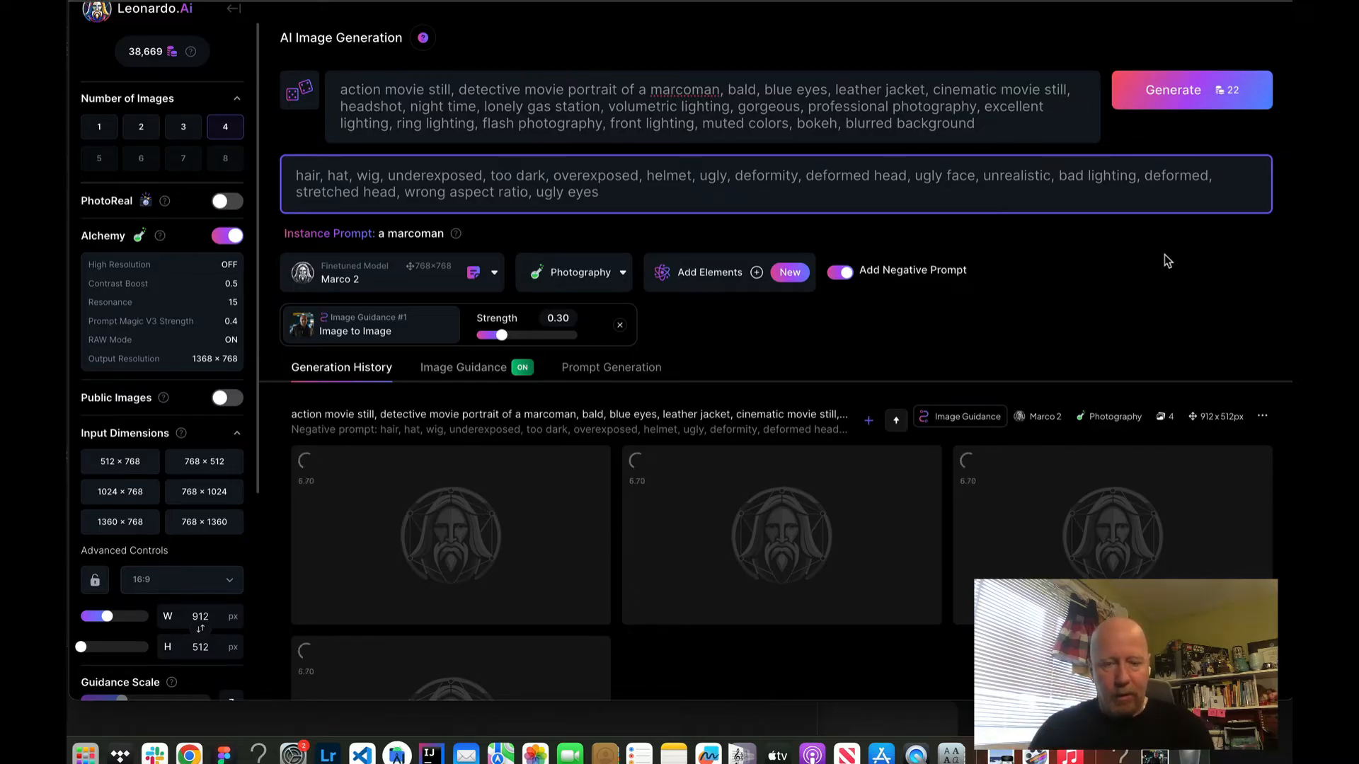
pyautogui.scroll(-1, 1165, 255)
pyautogui.scroll(-3, 1167, 262)
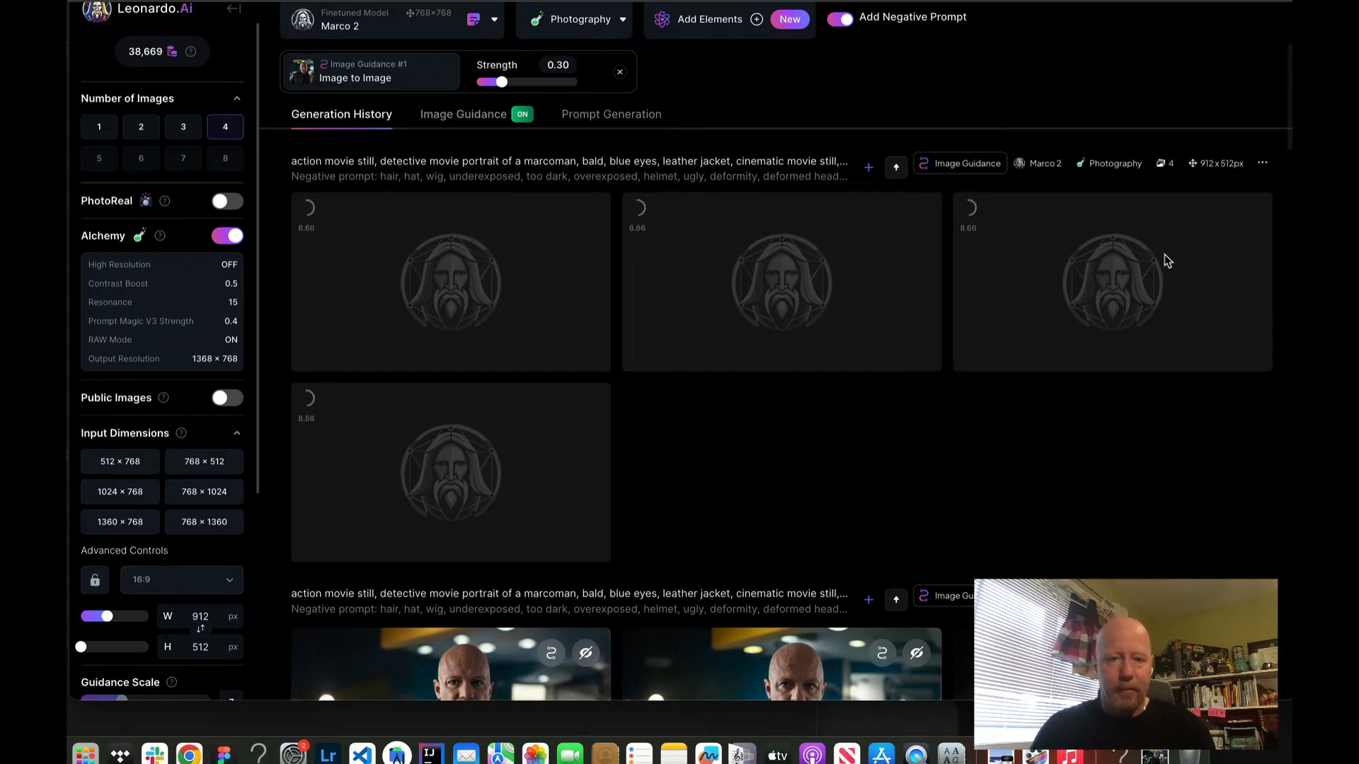
# - Review the four portraits of the first image-guided batch enlarged again, from the first to the fourth
pyautogui.scroll(-4, 1167, 261)
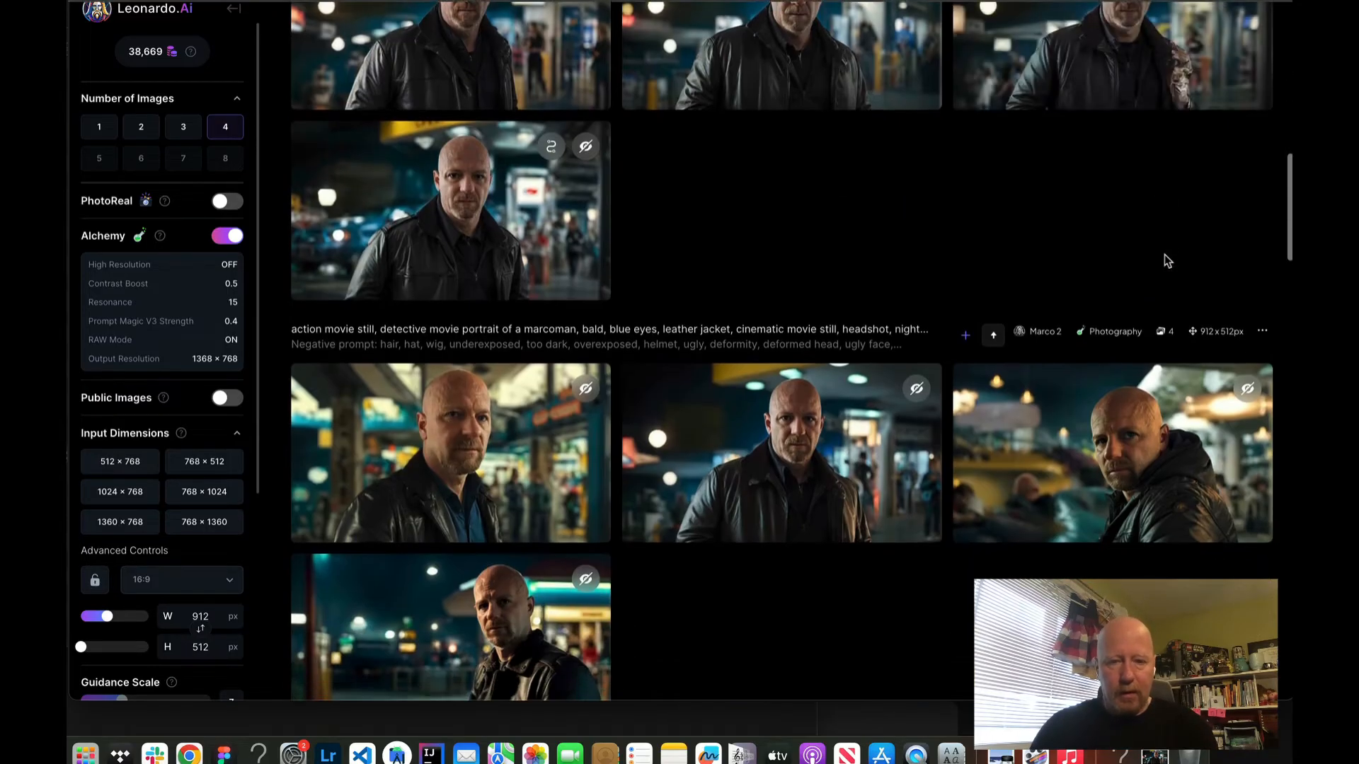
pyautogui.scroll(3, 1165, 261)
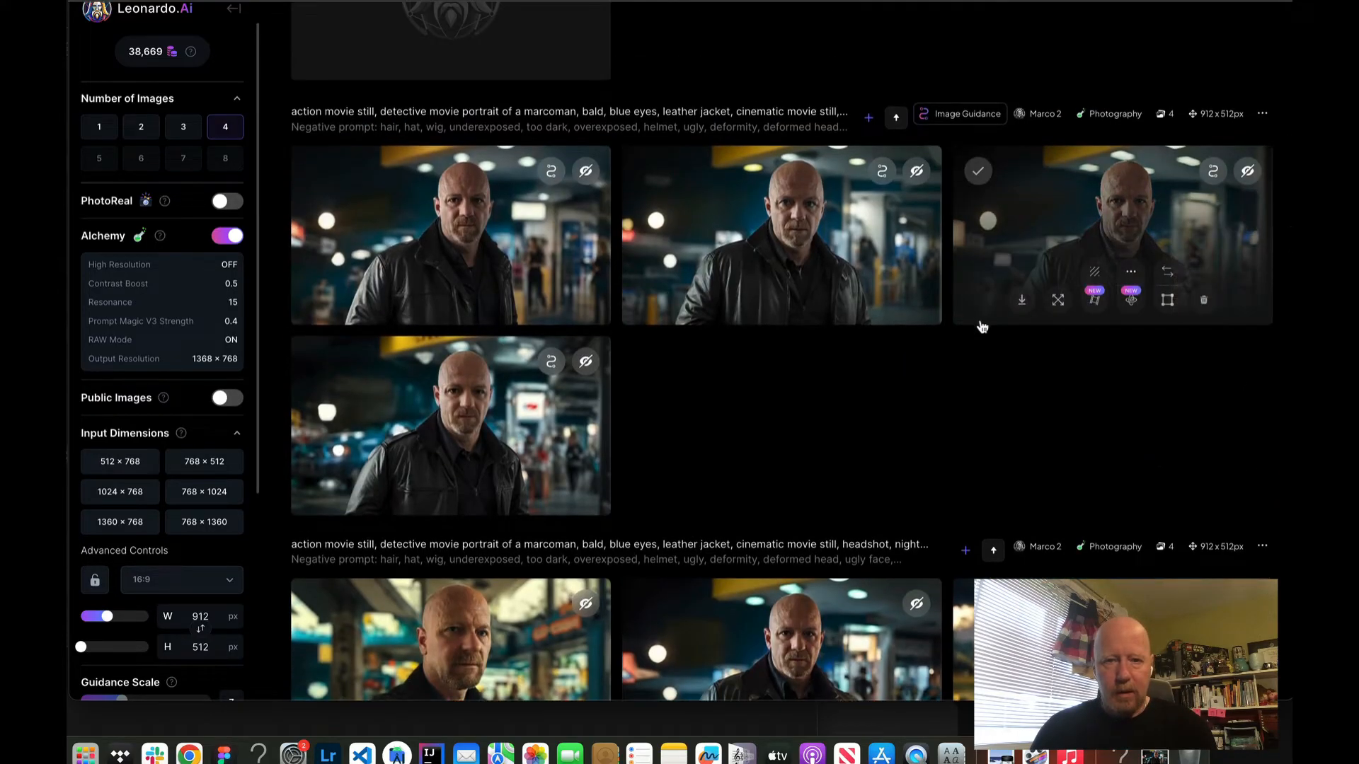
pyautogui.click(895, 278)
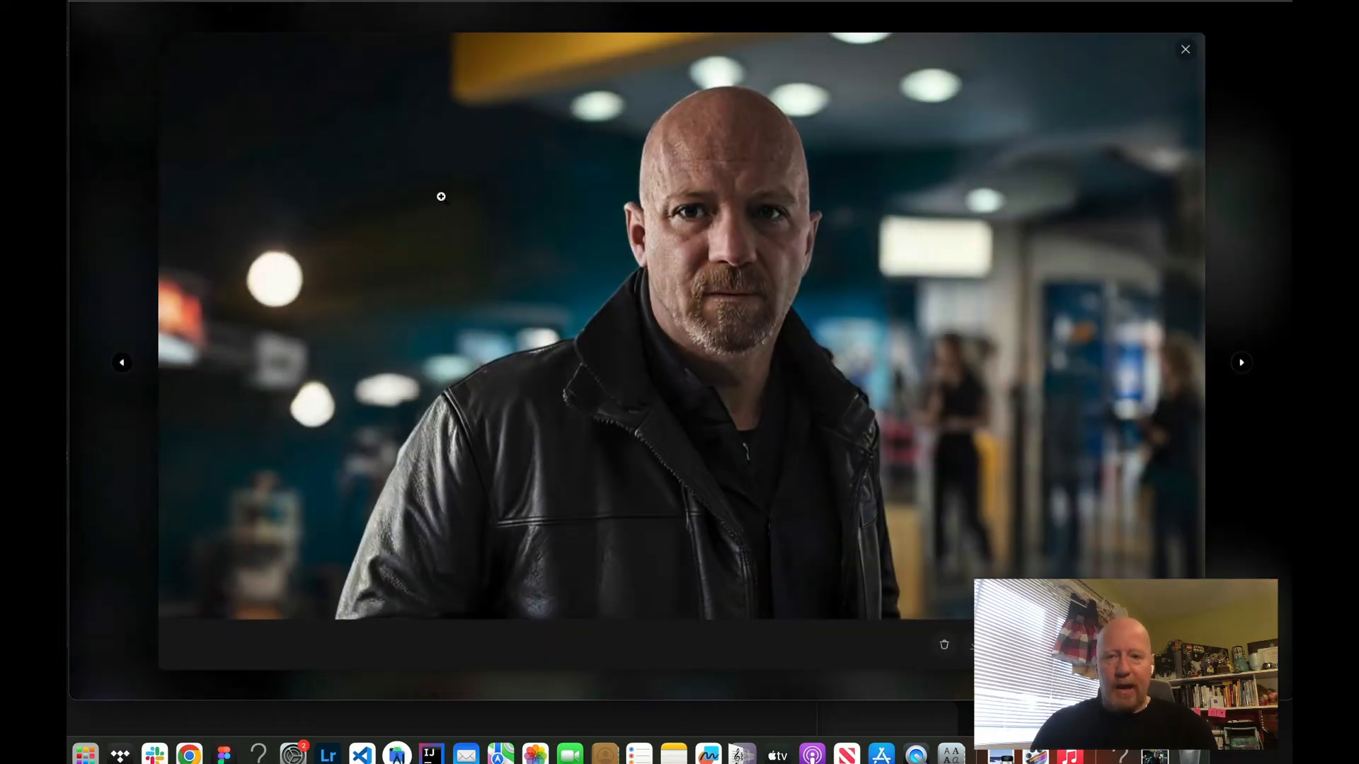
pyautogui.click(1241, 363)
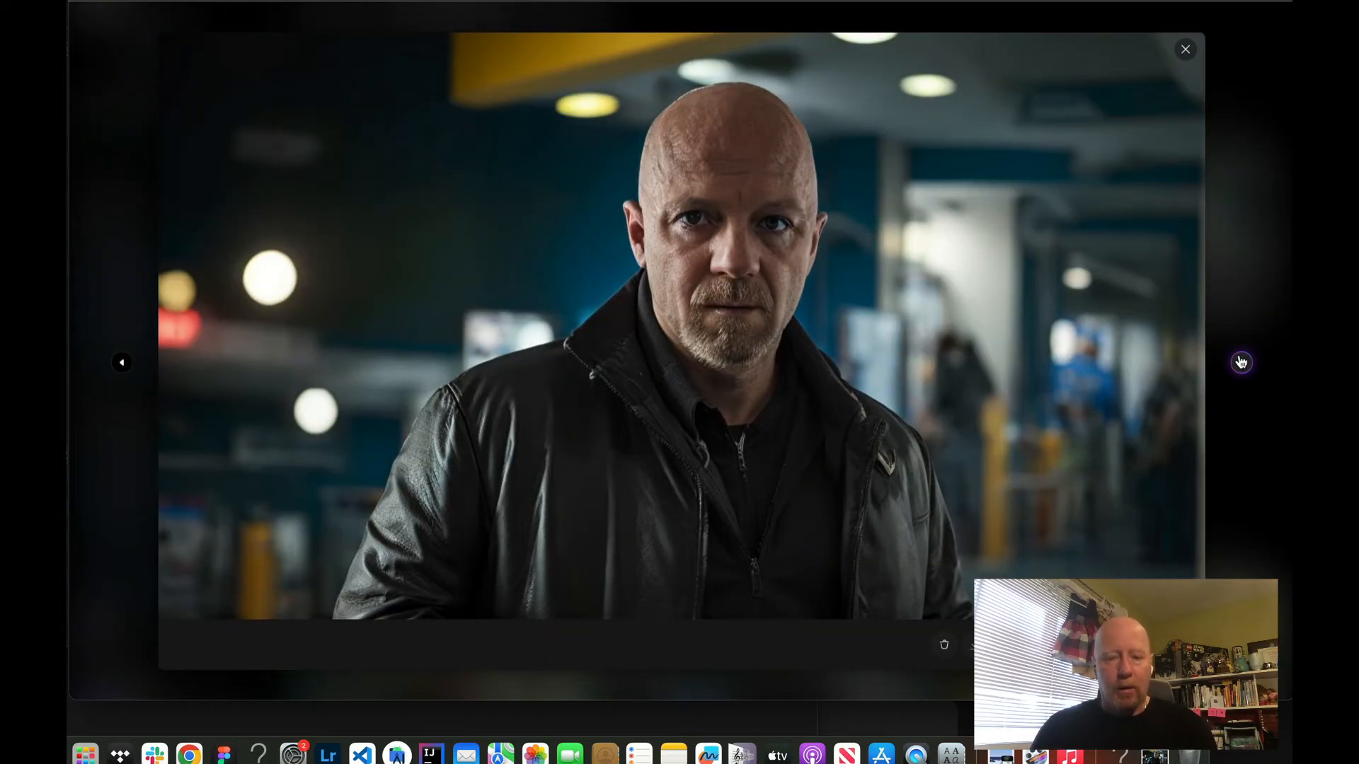
pyautogui.click(1242, 363)
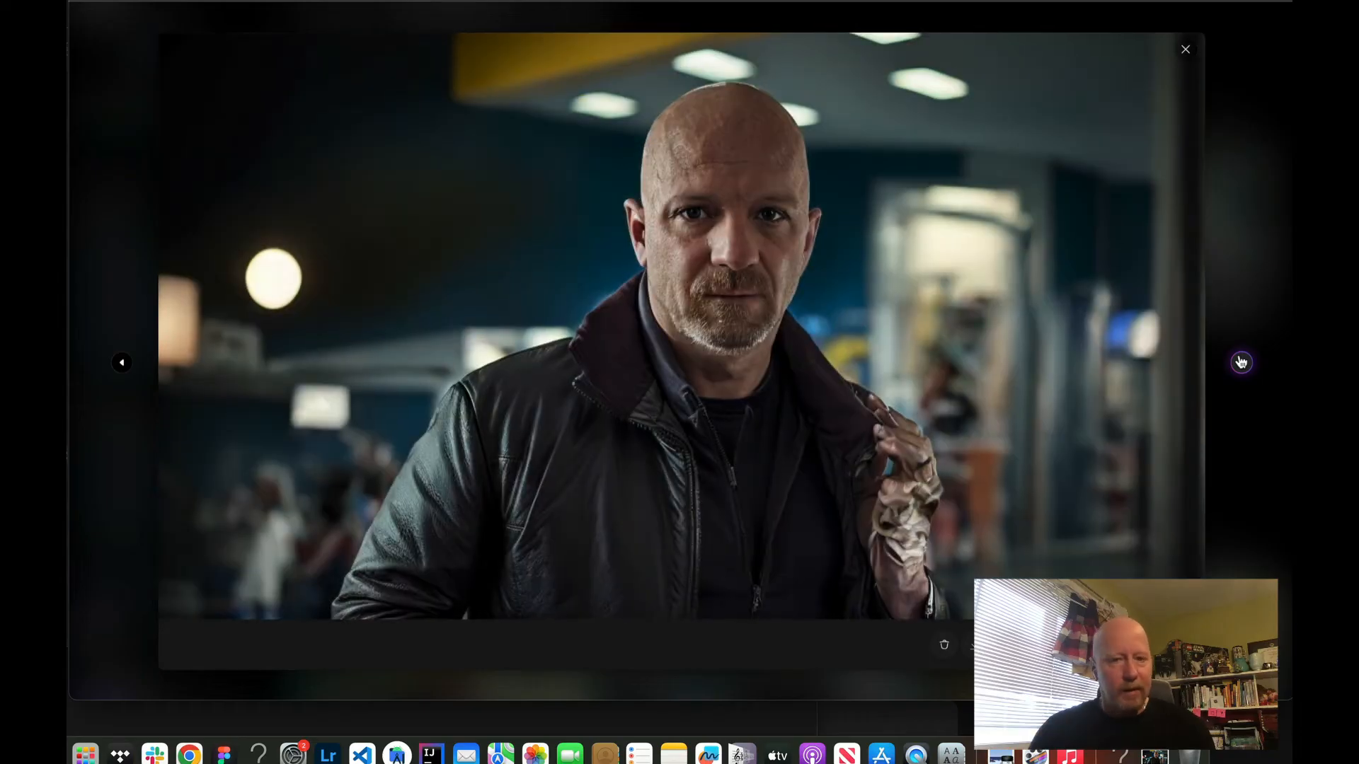
pyautogui.click(1241, 362)
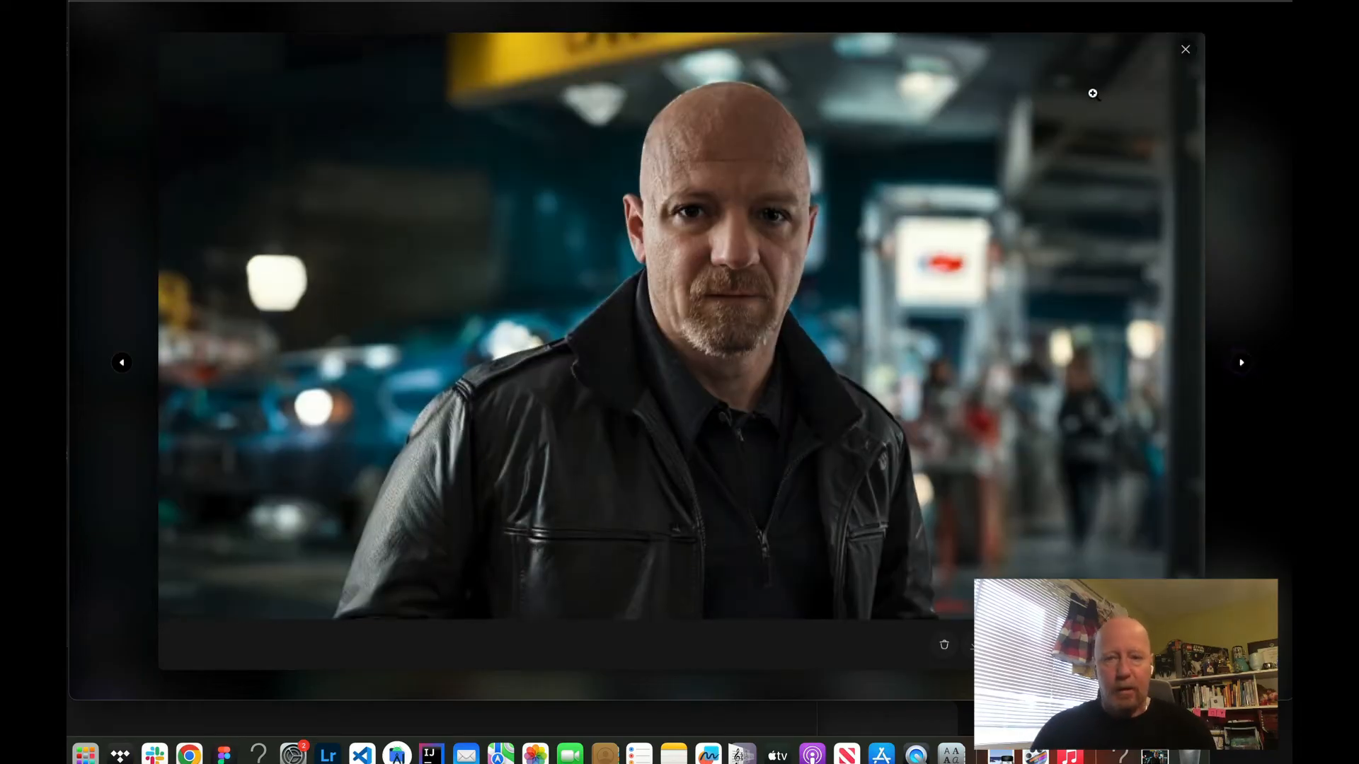
pyautogui.click(1185, 51)
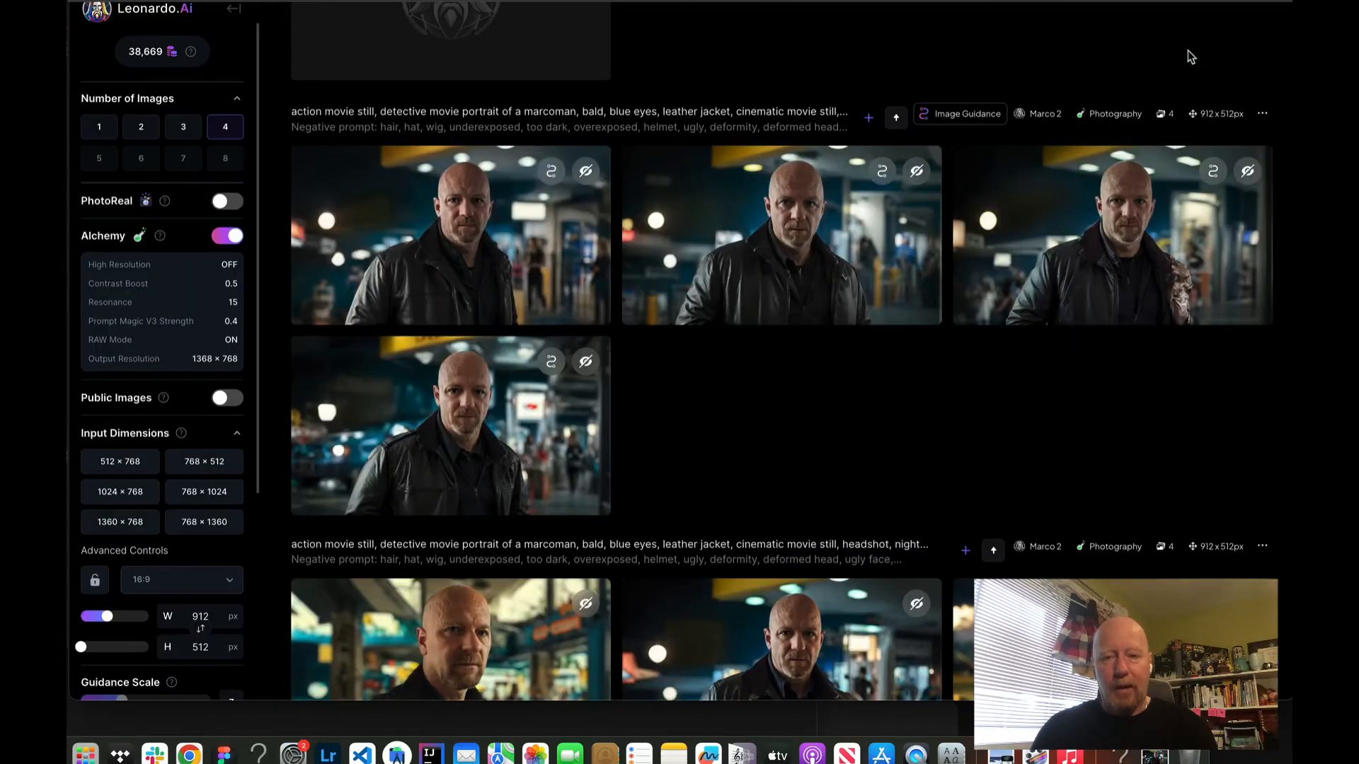
# - Generate two more batches of four images with the prompts and image guidance settings unchanged
pyautogui.scroll(2, 1120, 355)
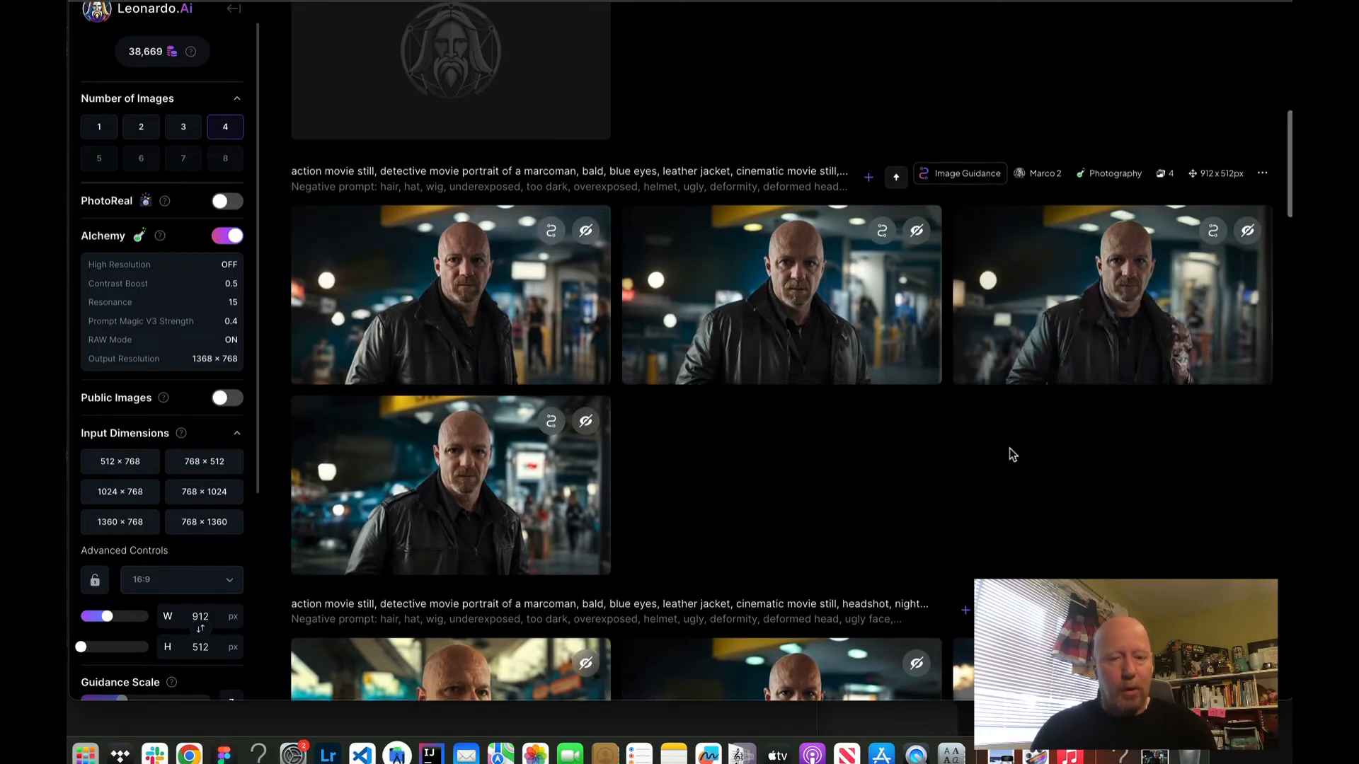
pyautogui.scroll(3, 1009, 448)
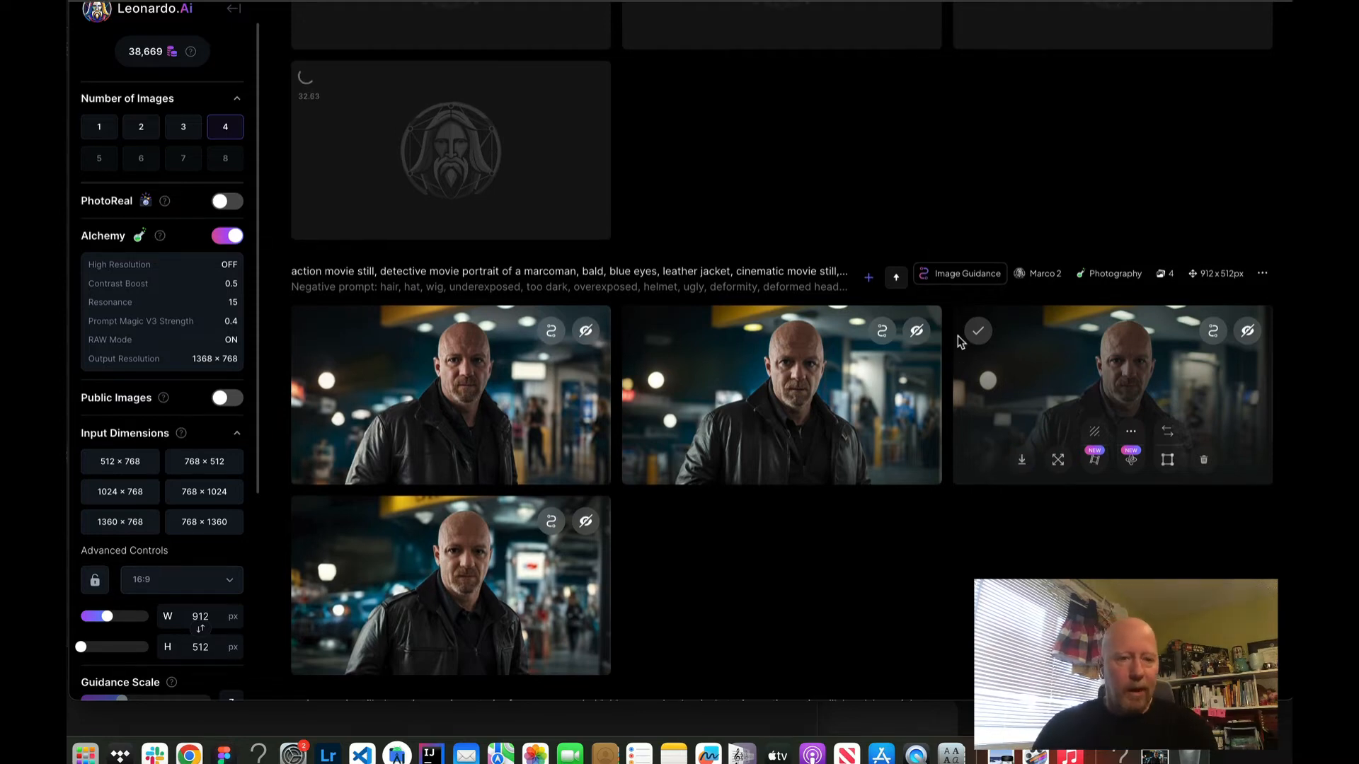
pyautogui.scroll(5, 959, 337)
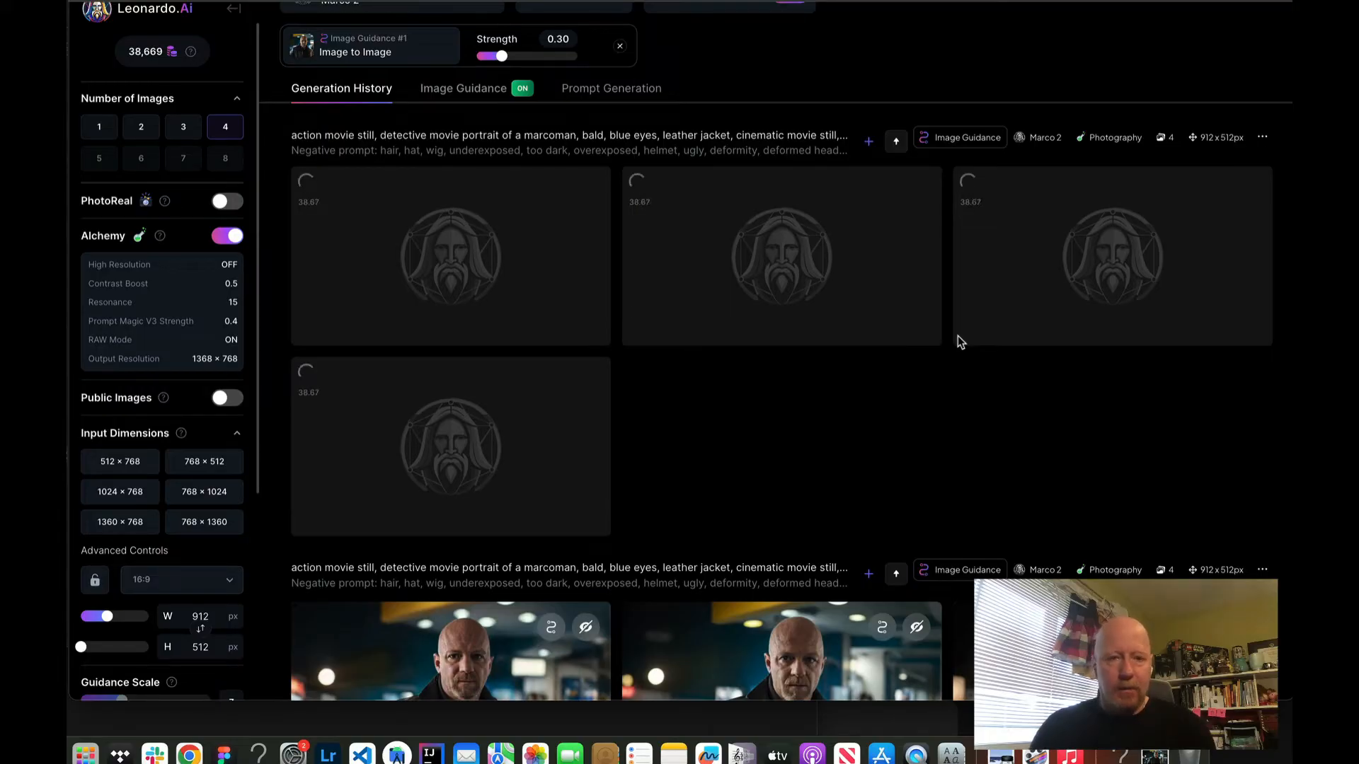
pyautogui.scroll(5, 856, 246)
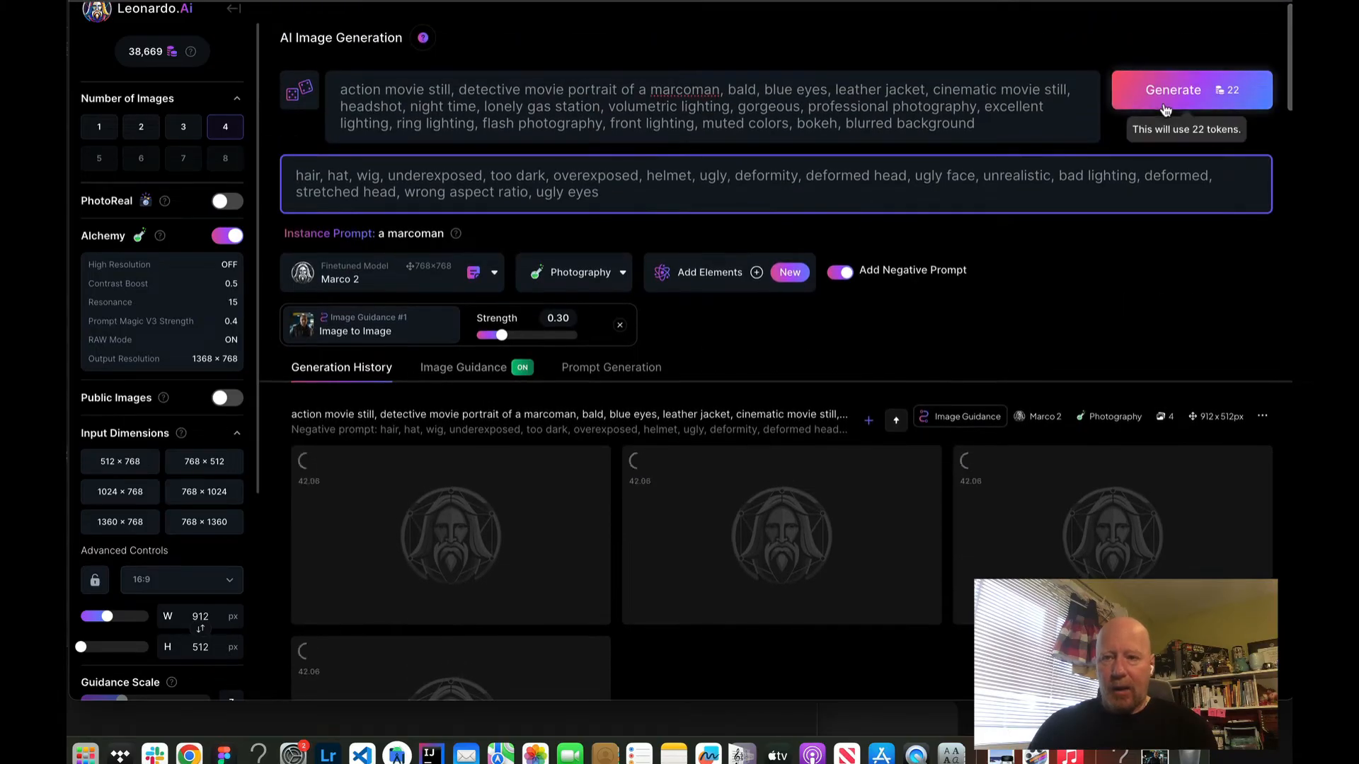
pyautogui.click(1165, 106)
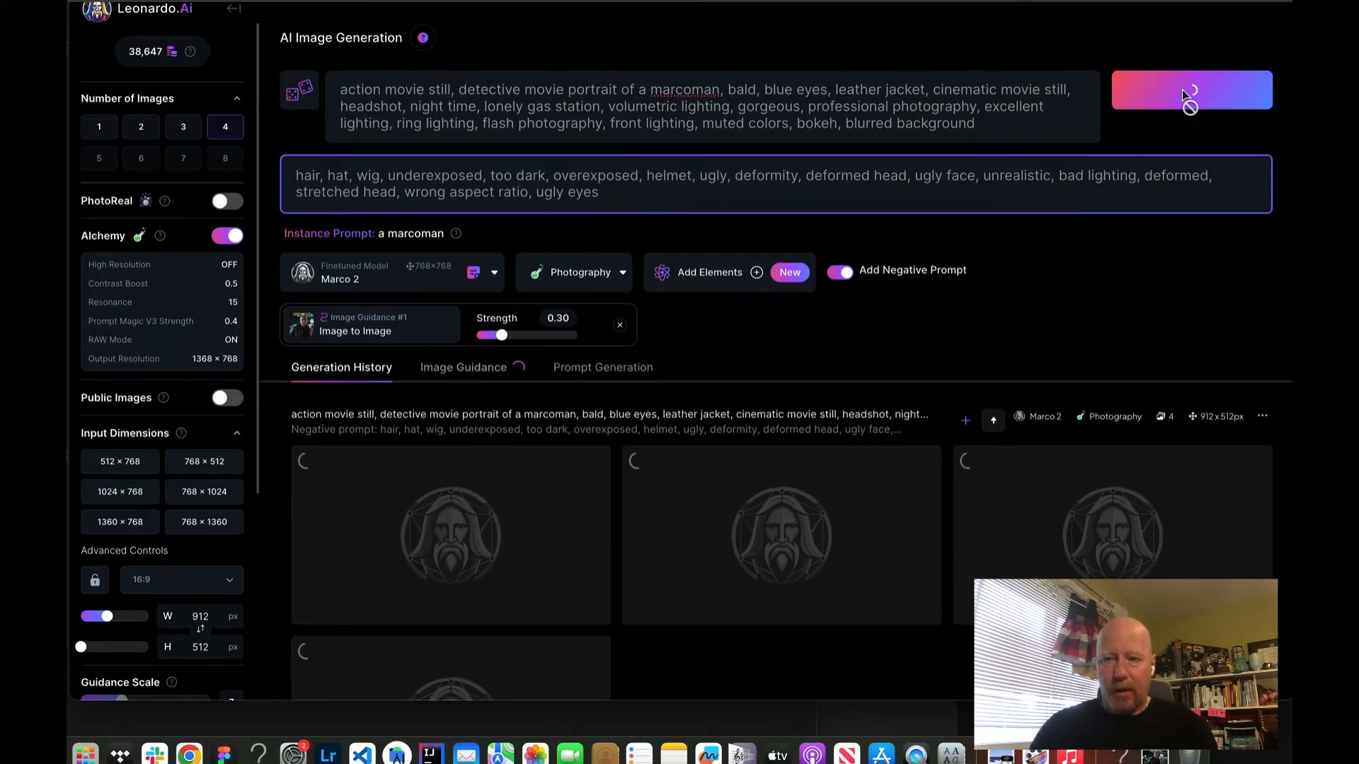
pyautogui.click(1182, 89)
# - Examine the portraits of the second image-guided batch enlarged in sequence, and close the enlarged view
pyautogui.scroll(-10, 1138, 303)
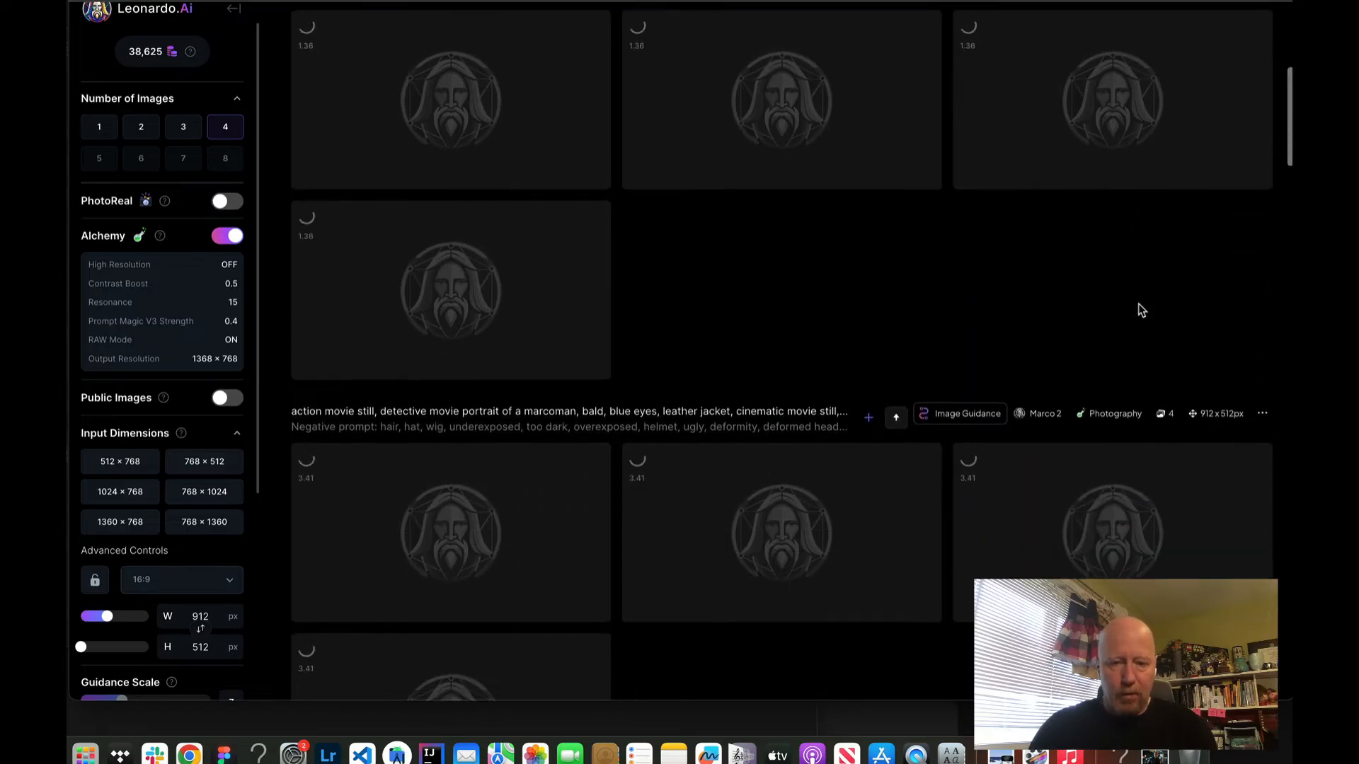
pyautogui.scroll(-5, 1142, 311)
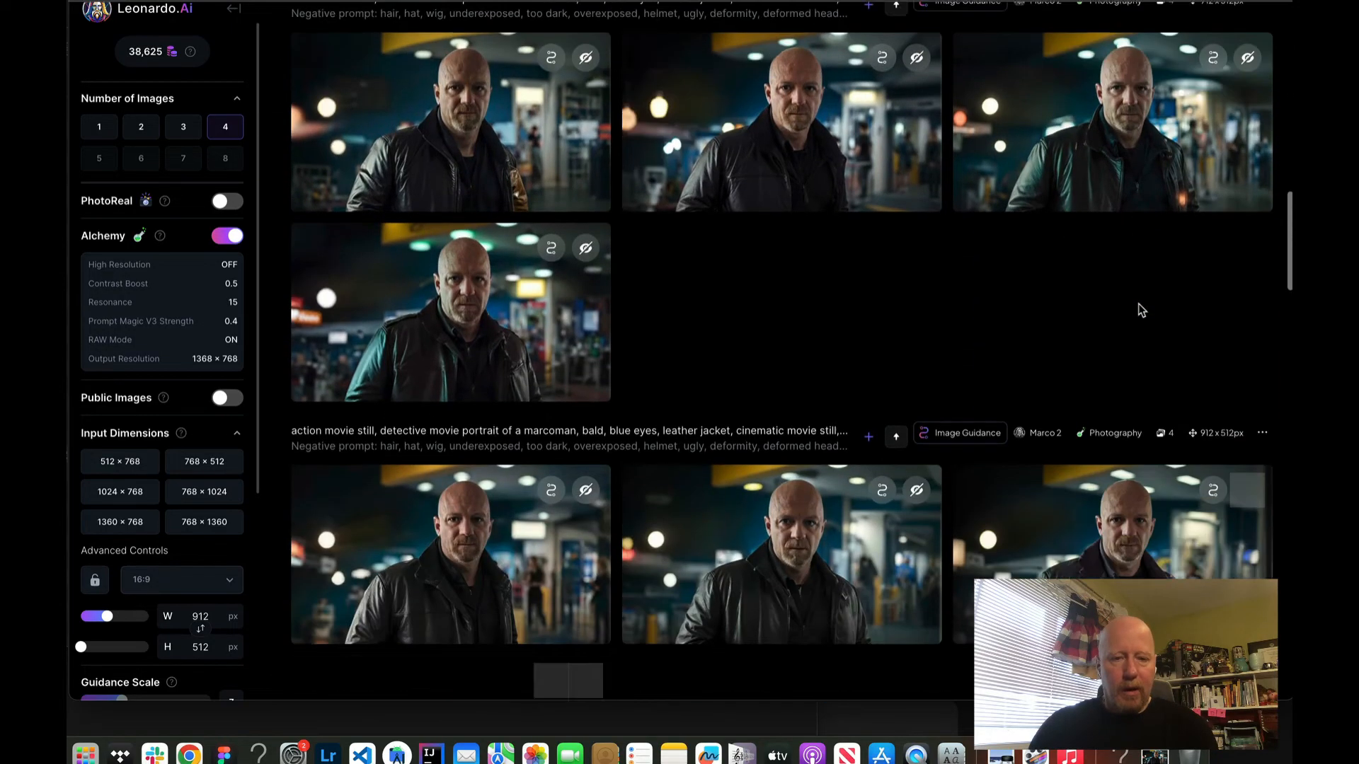
pyautogui.scroll(2, 1141, 310)
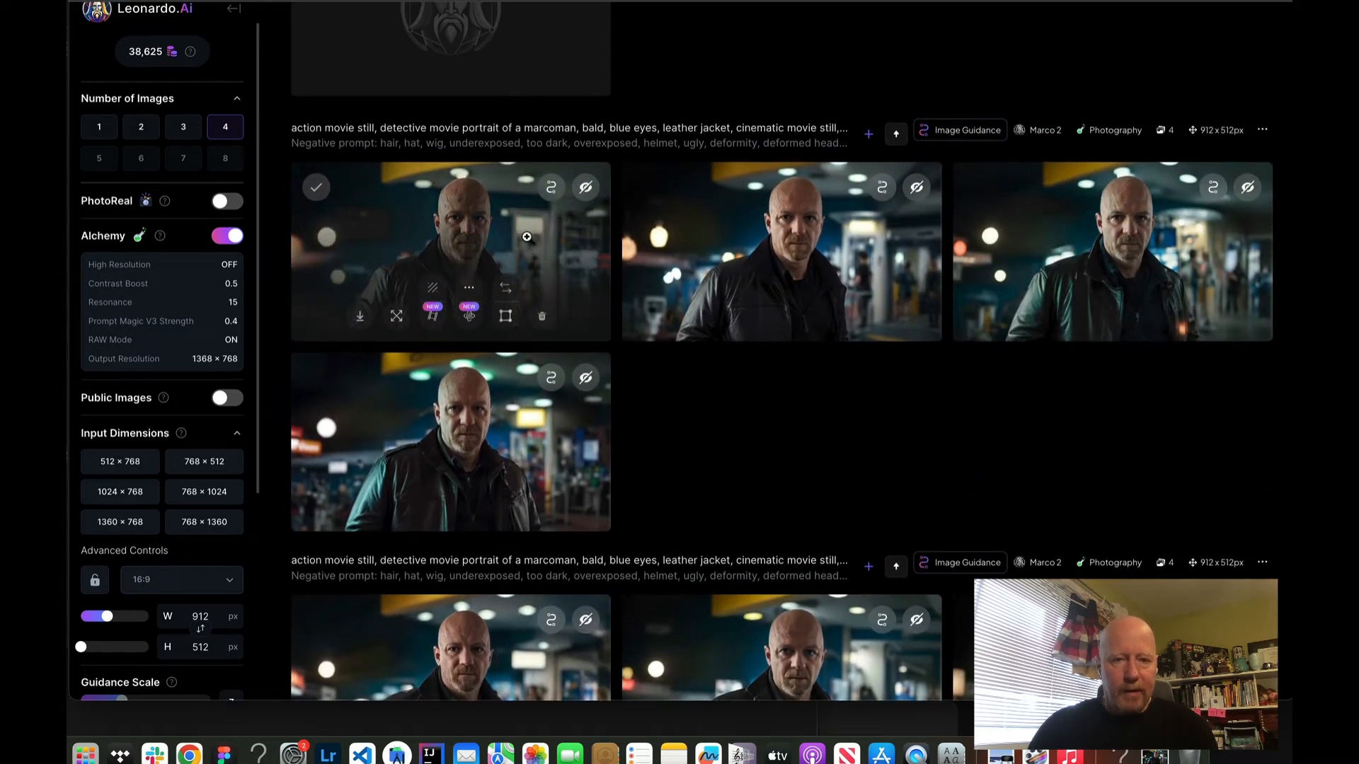
pyautogui.click(564, 288)
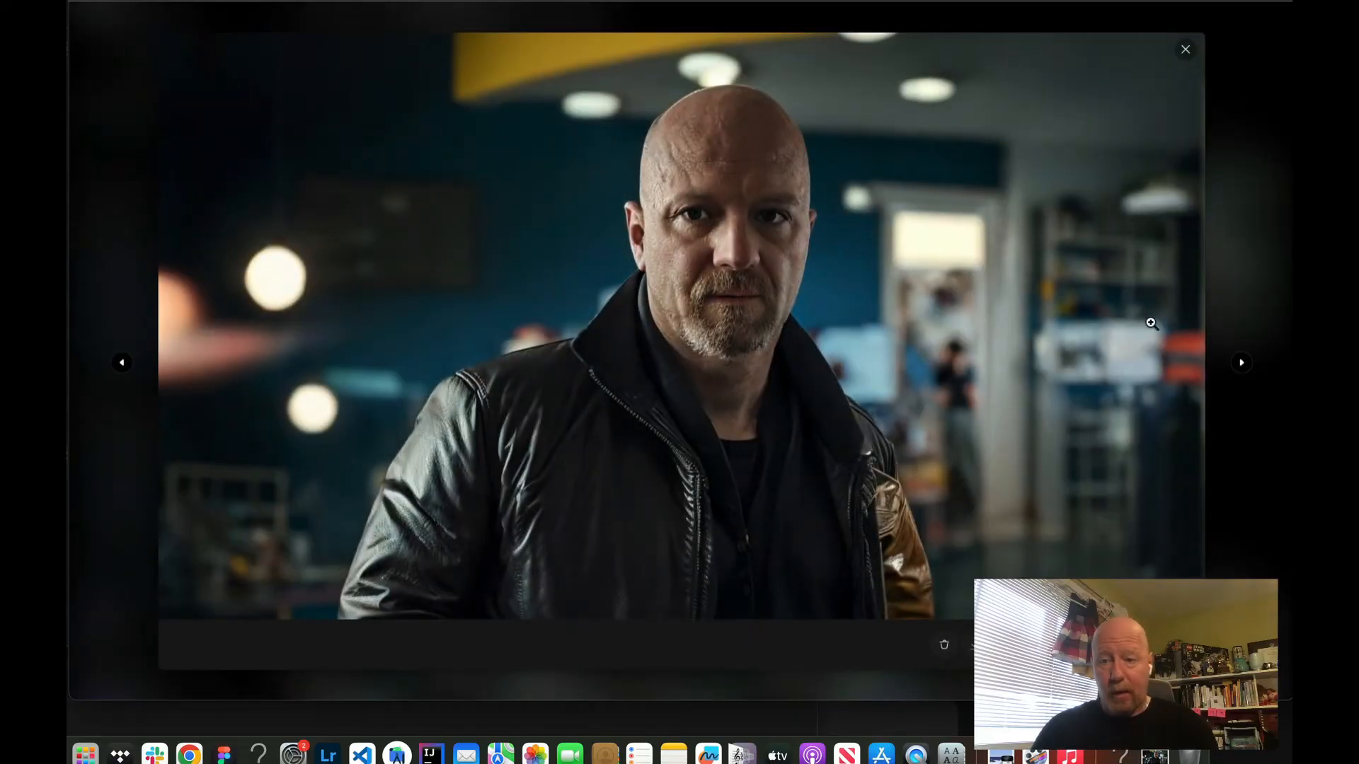
pyautogui.click(1230, 361)
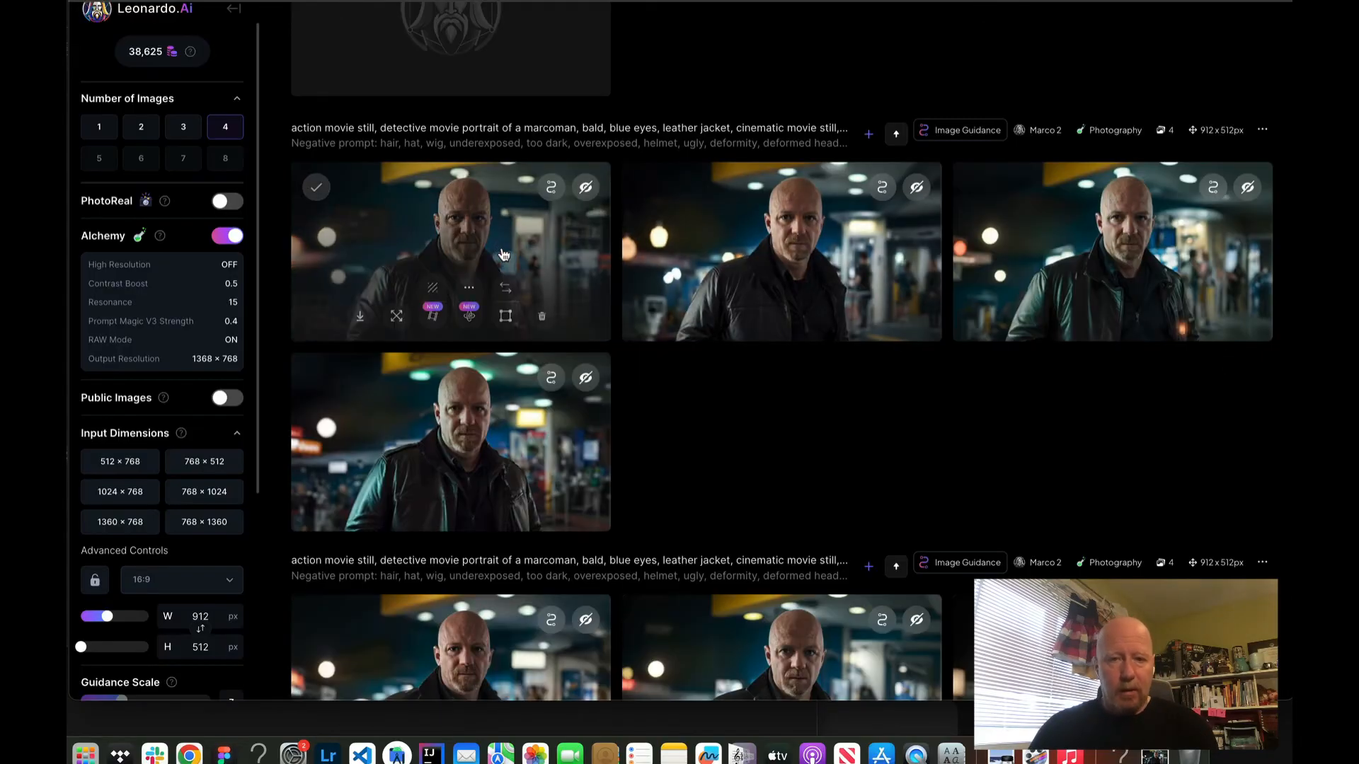
pyautogui.click(803, 305)
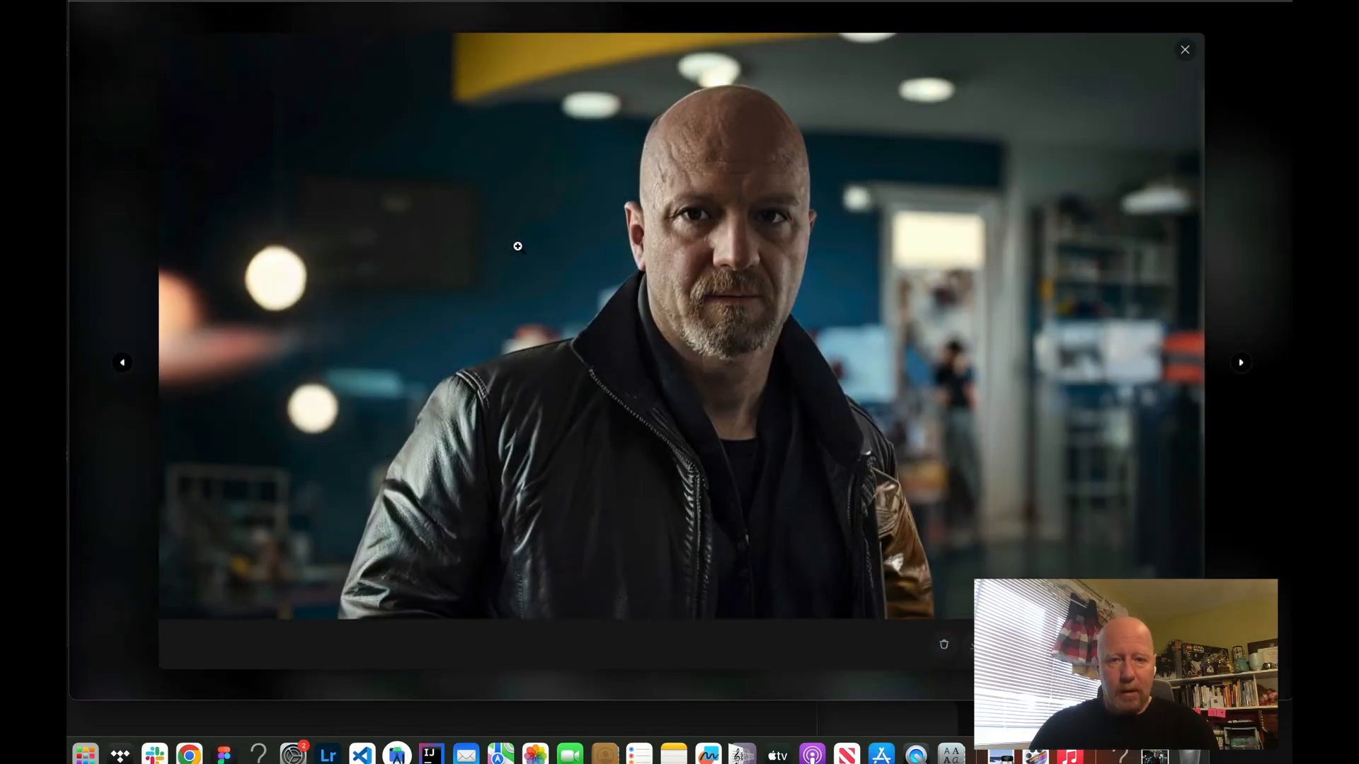
pyautogui.click(1242, 364)
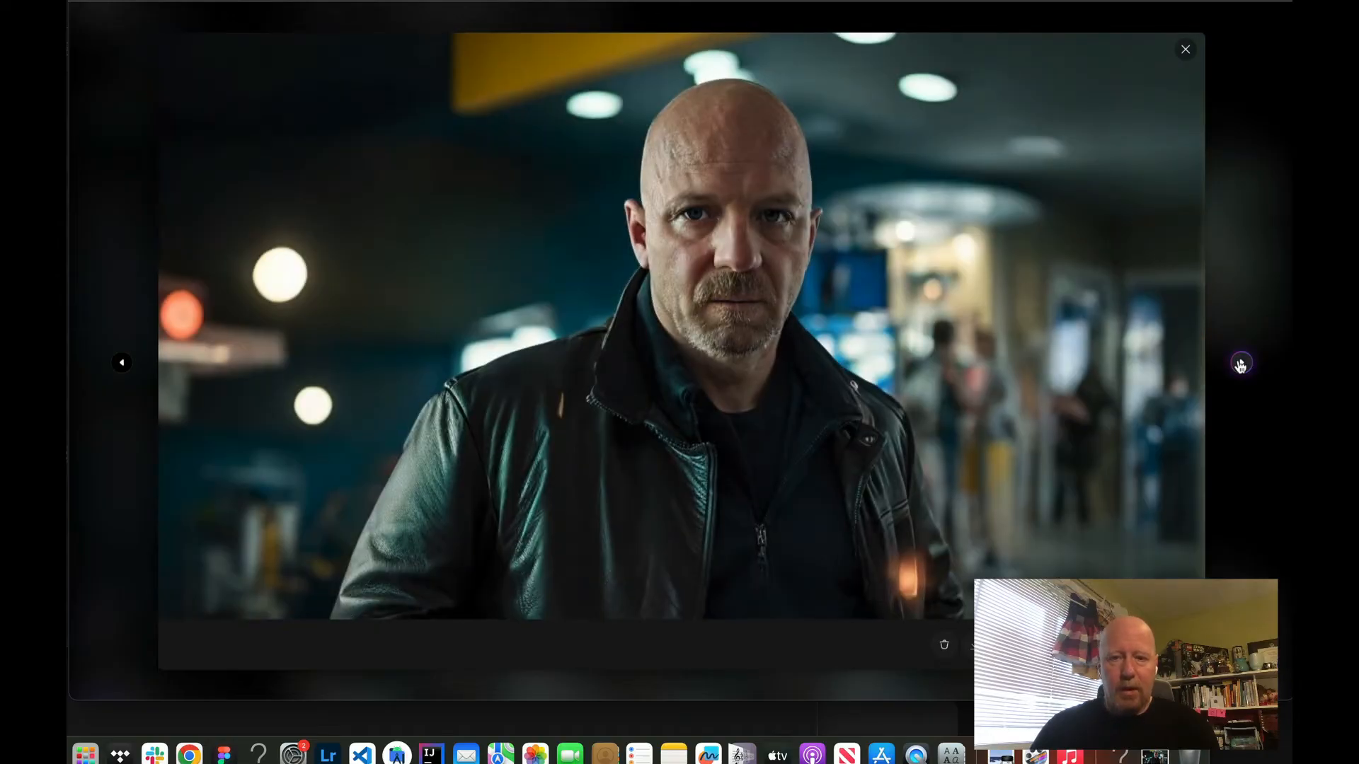
pyautogui.click(1240, 365)
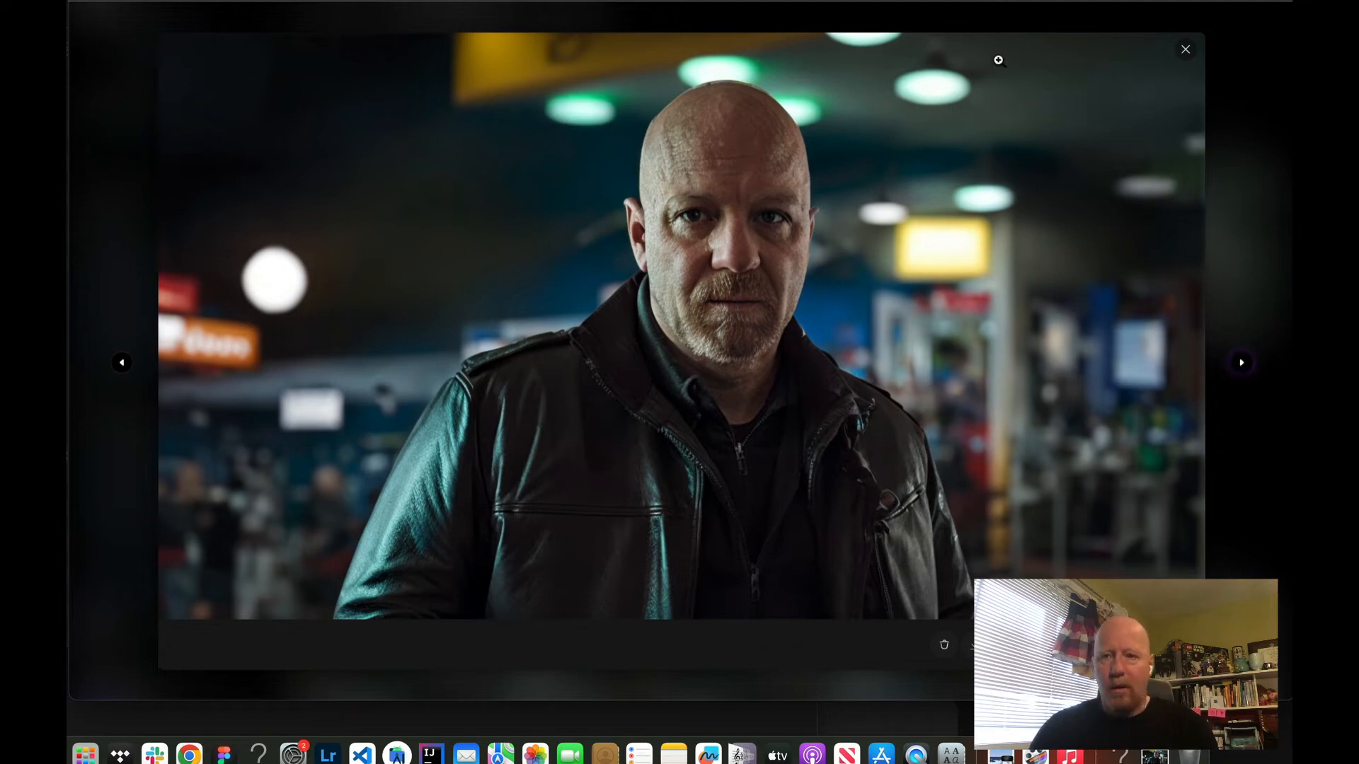
pyautogui.click(1183, 51)
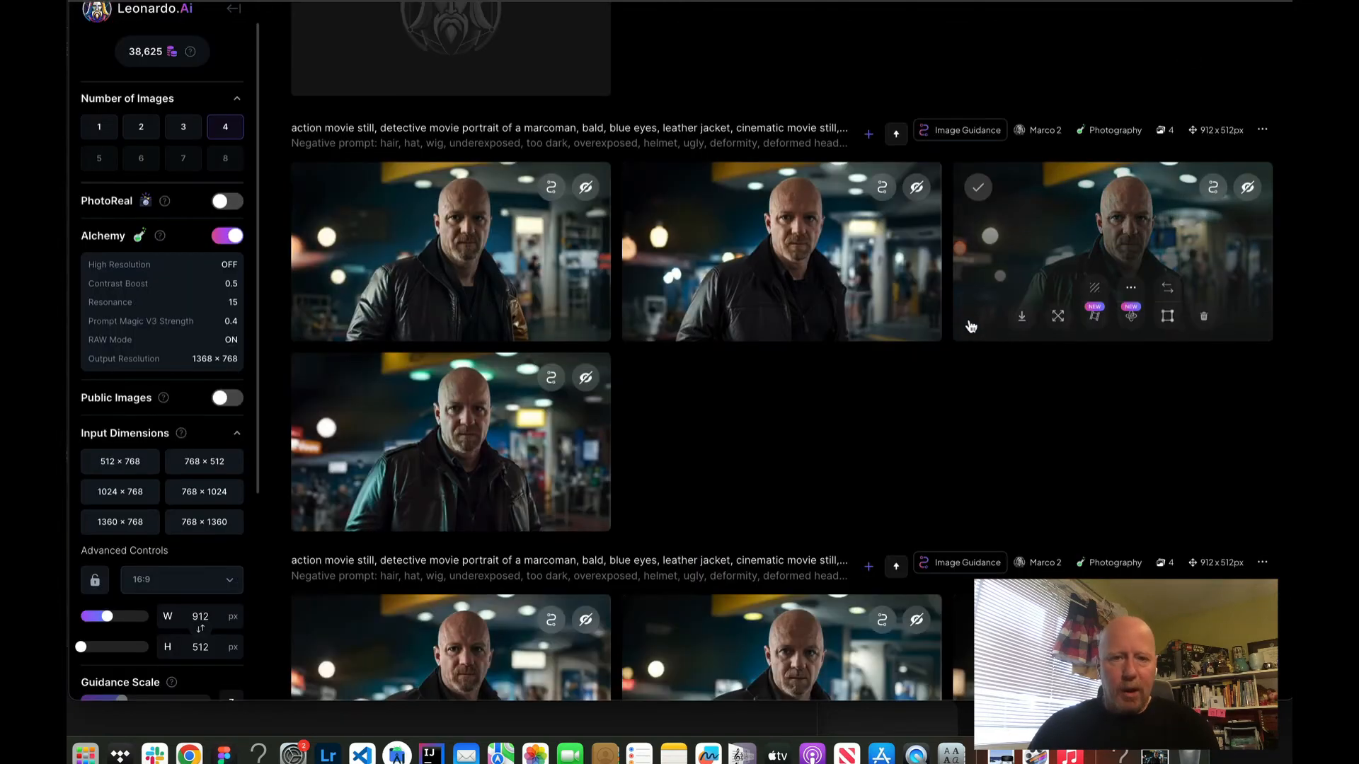
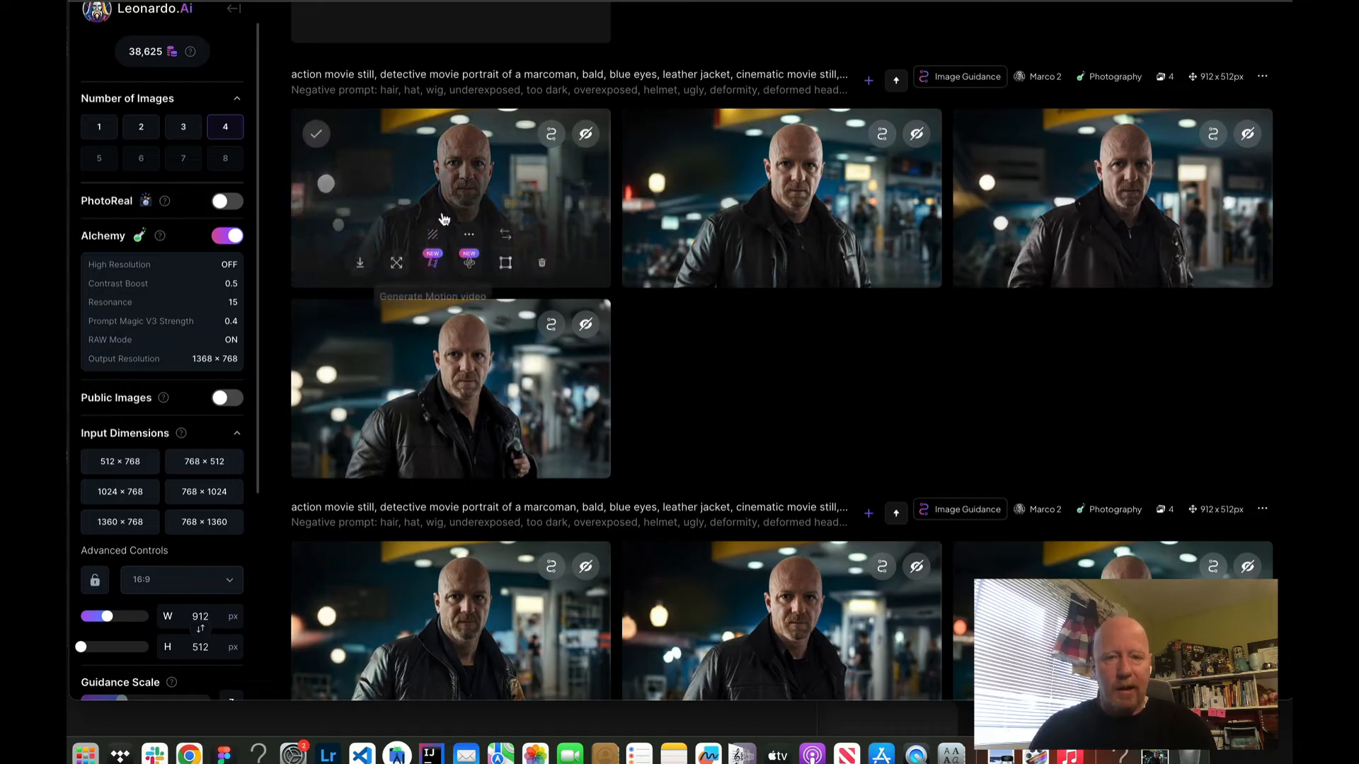
# - Examine the four portraits of the third image-guided batch enlarged, return to the third one, and close the enlarged view
pyautogui.click(428, 167)
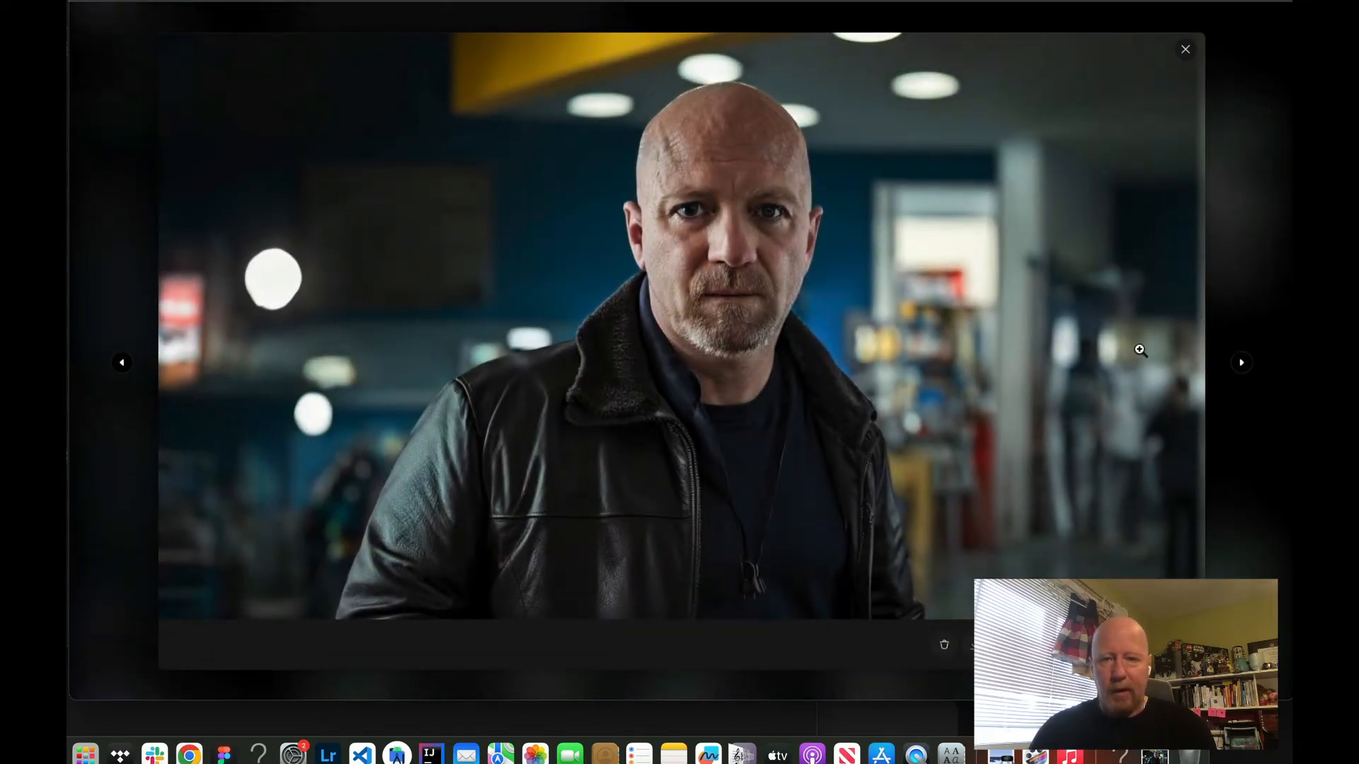
pyautogui.click(1241, 363)
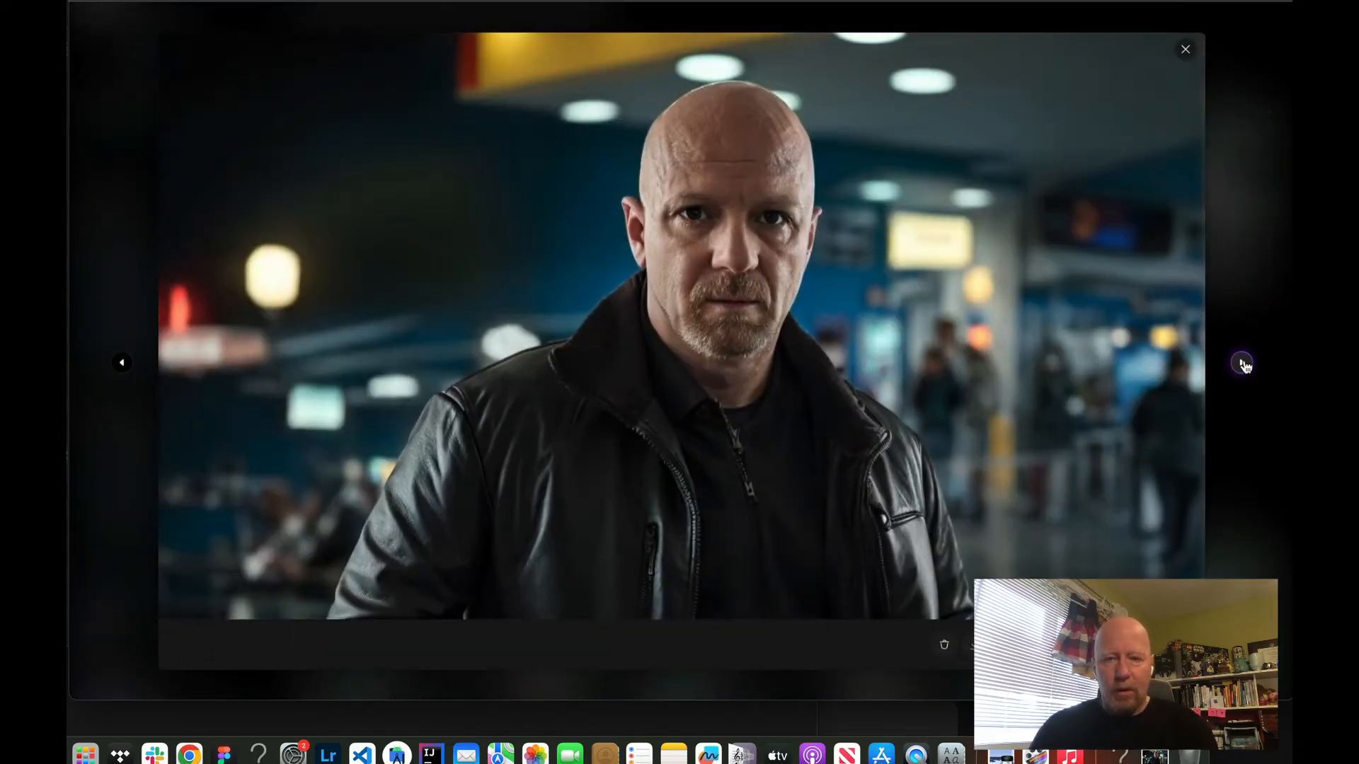
pyautogui.click(1242, 364)
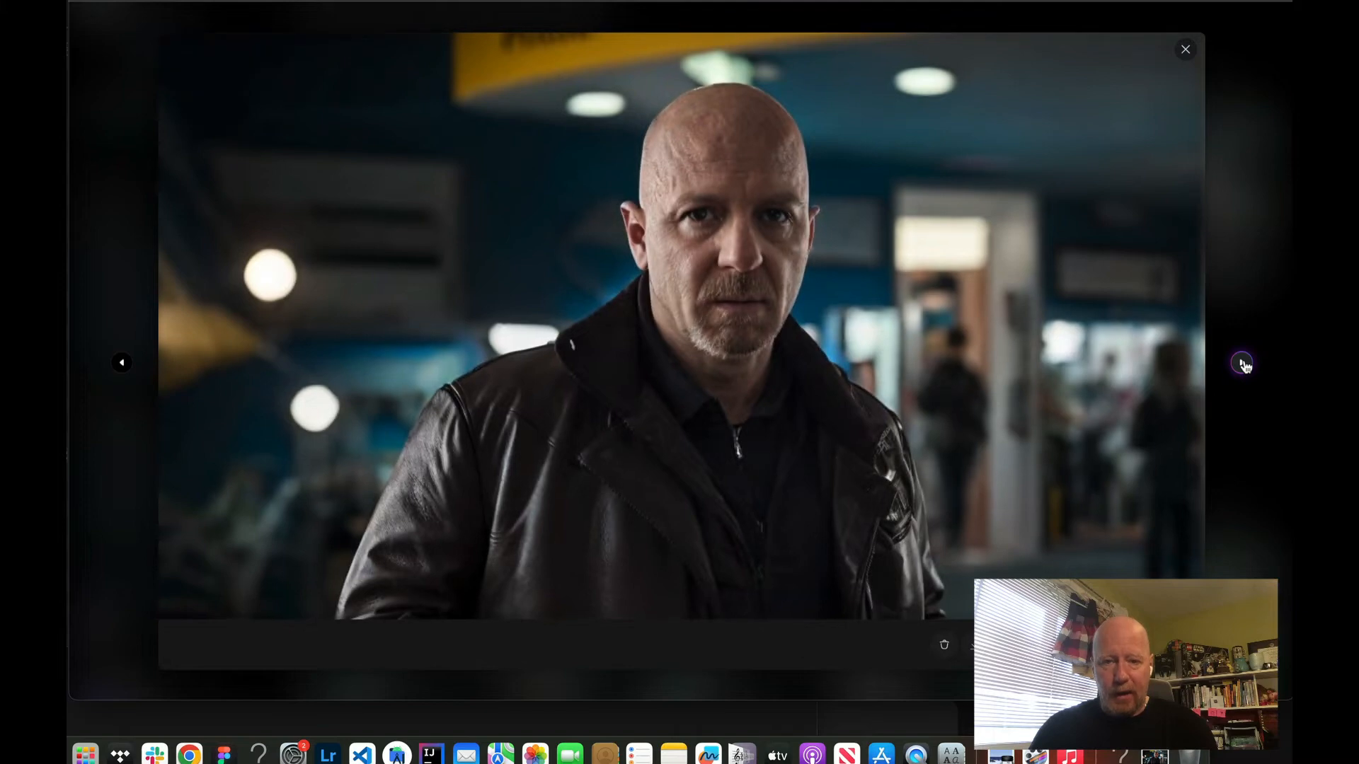
pyautogui.click(1242, 364)
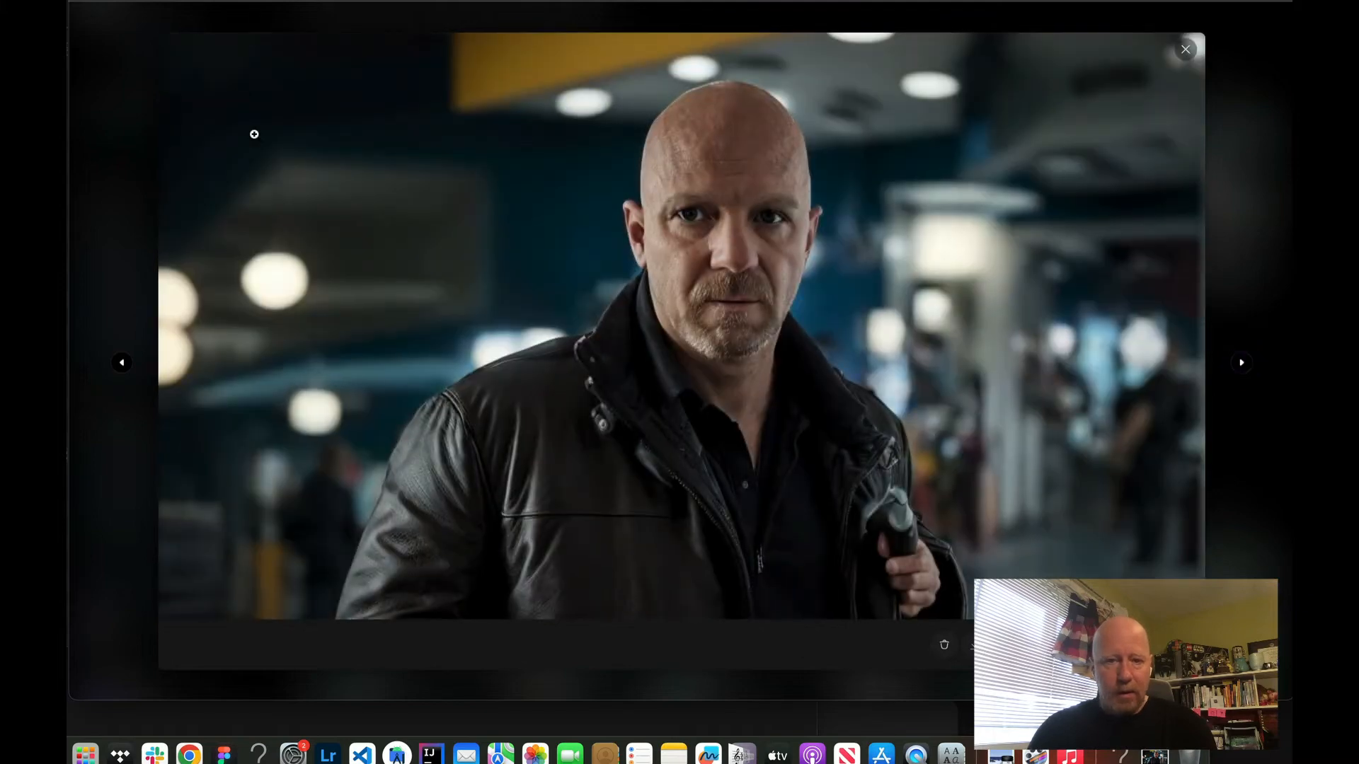
pyautogui.click(121, 364)
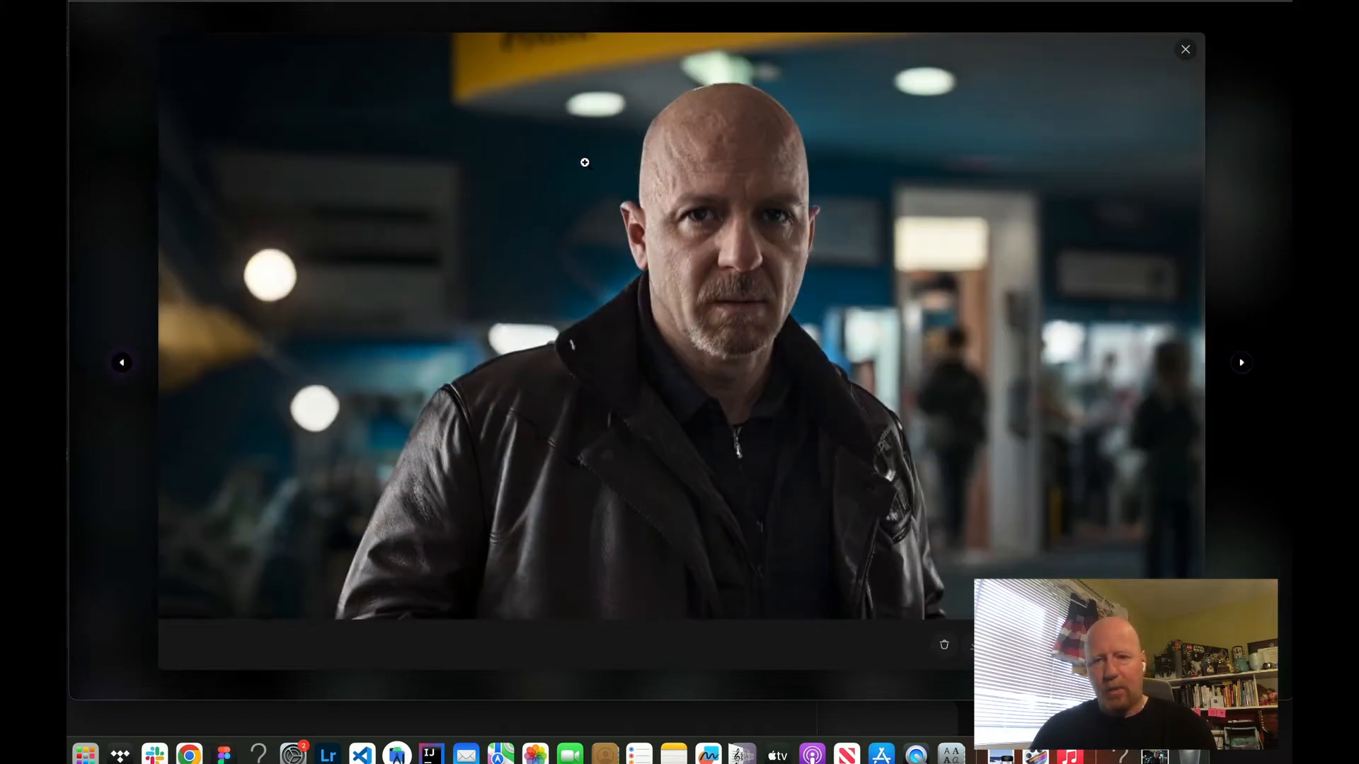
pyautogui.click(1197, 50)
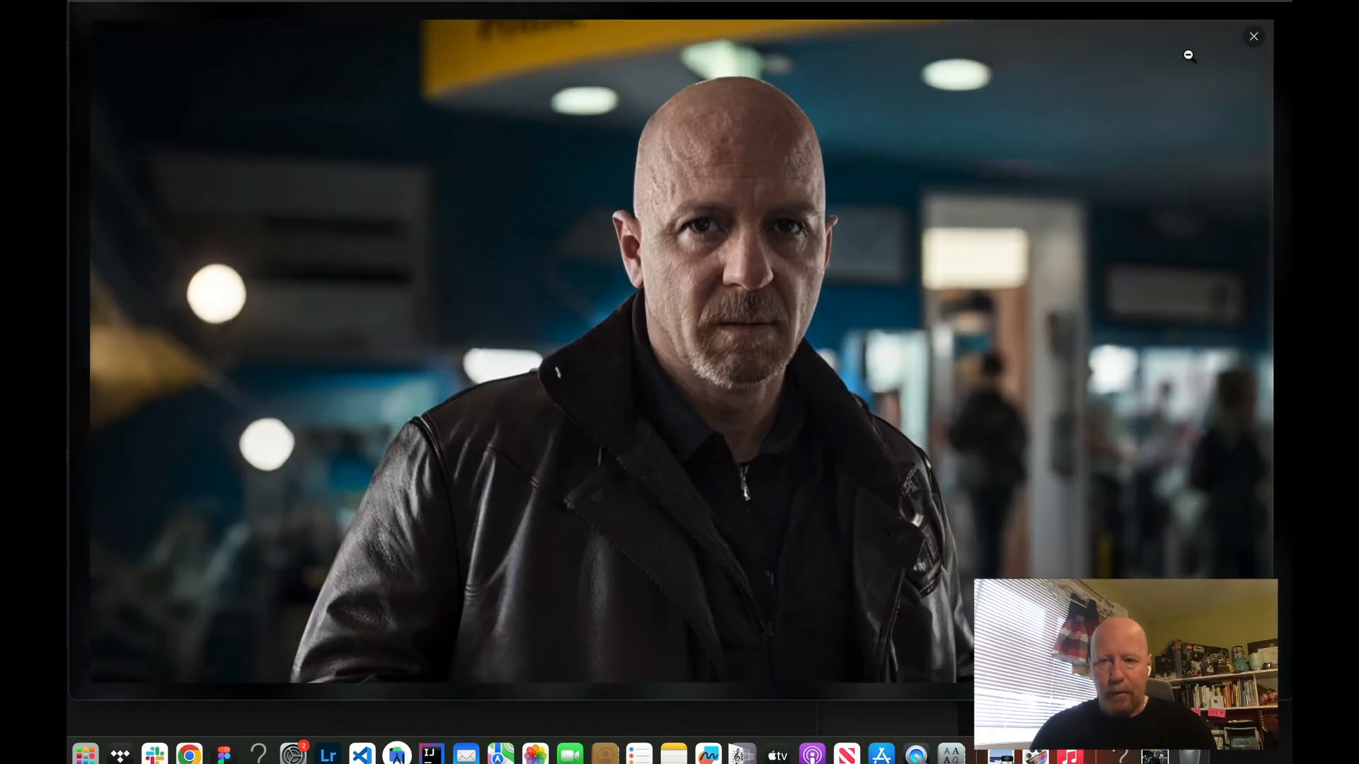
pyautogui.click(1248, 44)
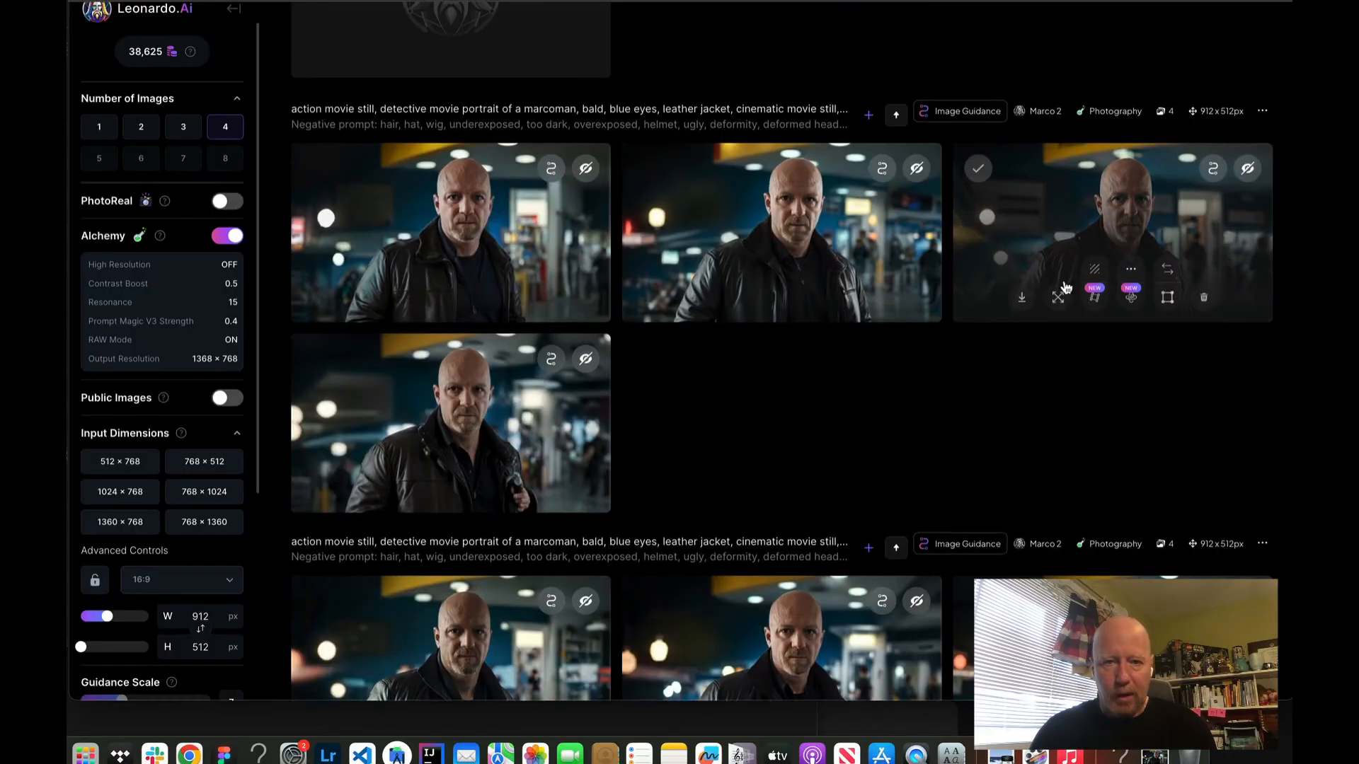
# - Review the Alchemy settings and close them without saving
pyautogui.scroll(-2, 1063, 280)
pyautogui.scroll(5, 1063, 280)
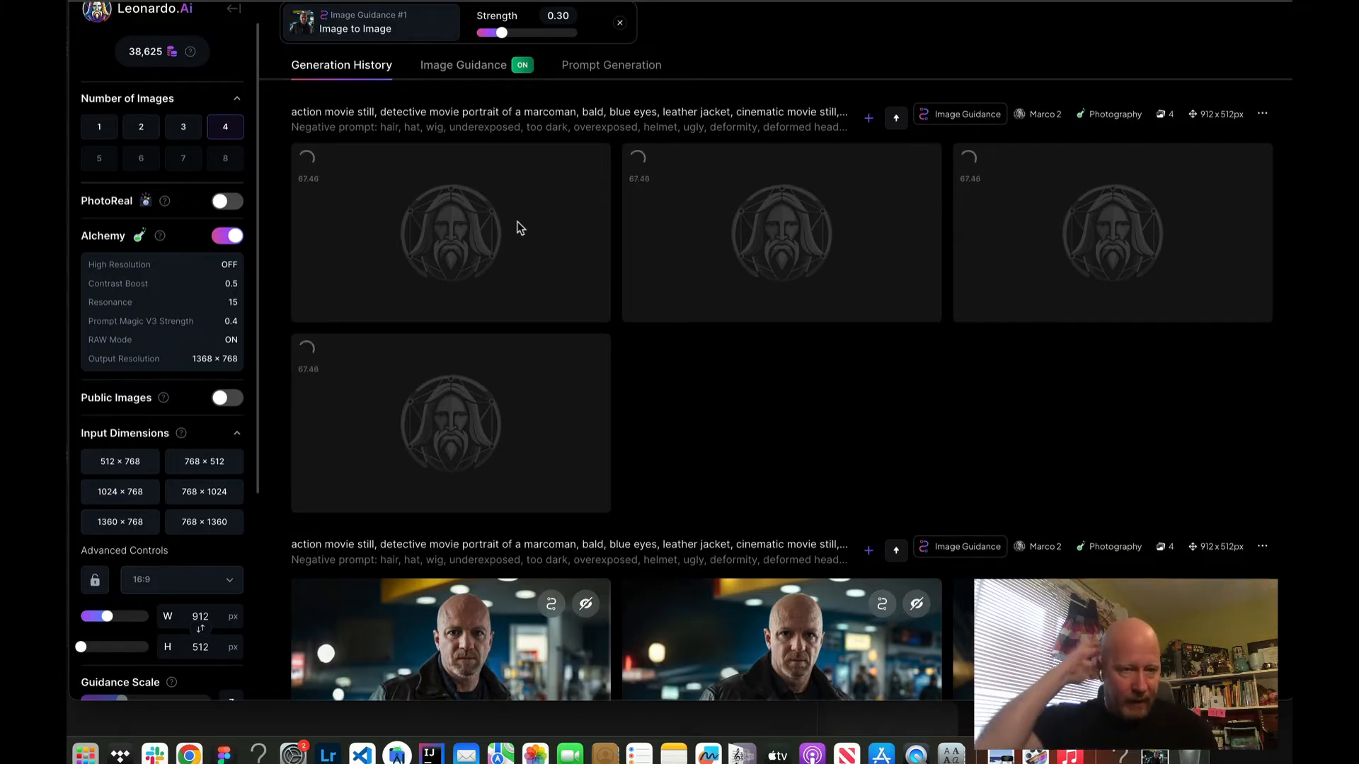
pyautogui.click(113, 318)
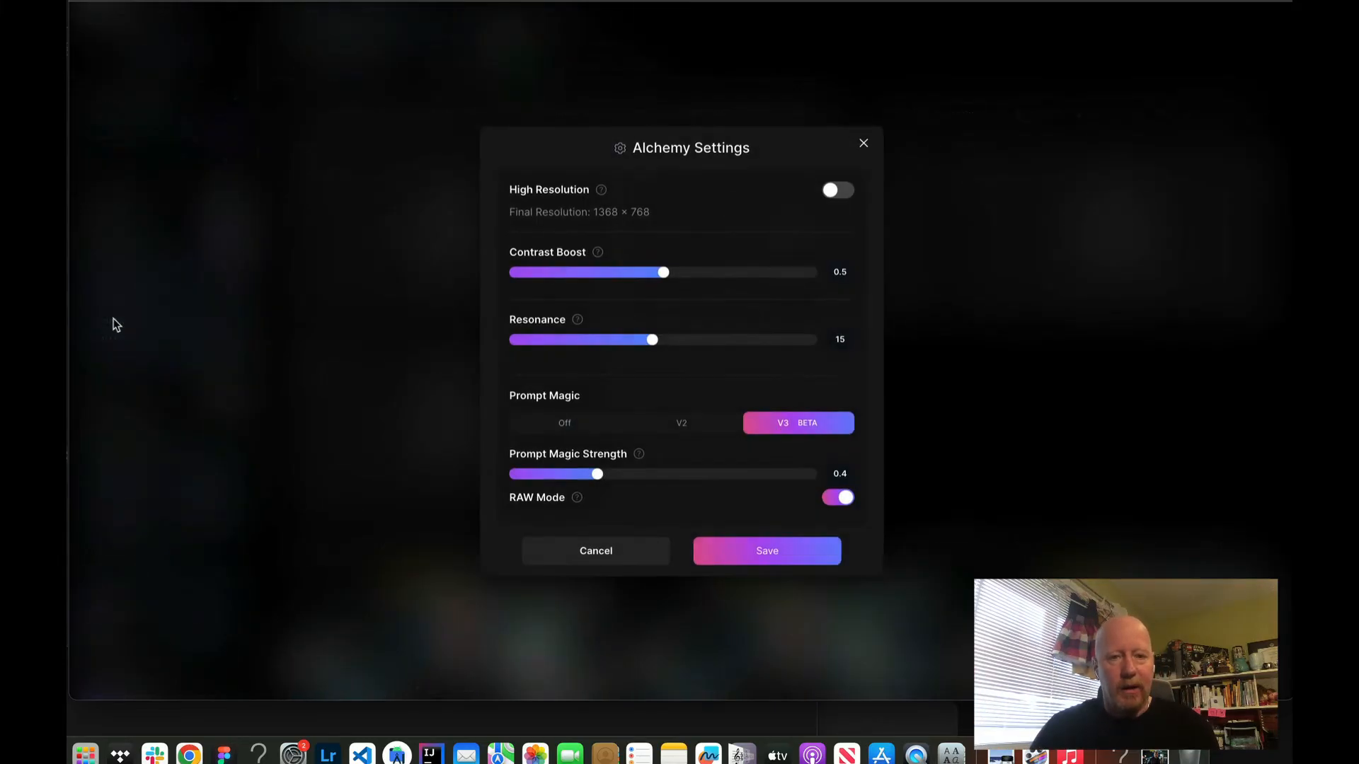
pyautogui.click(630, 558)
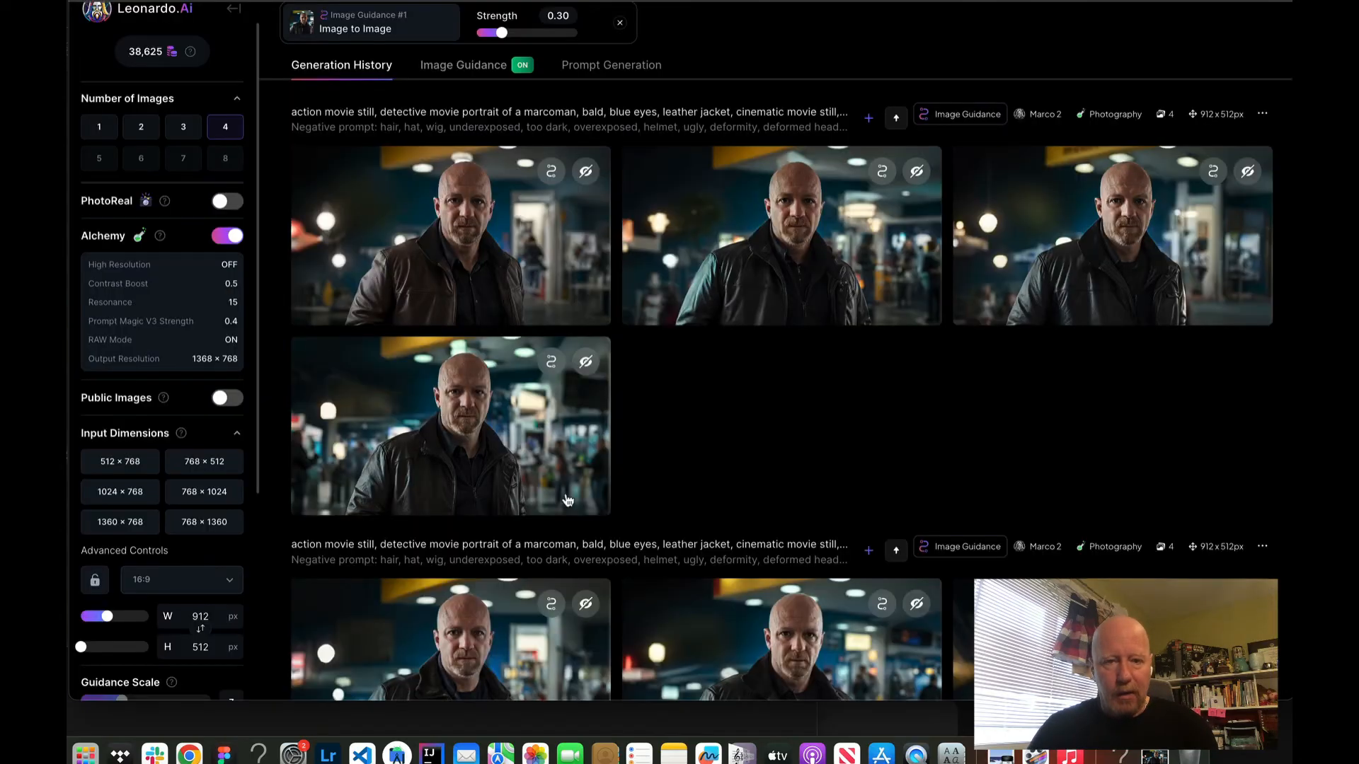
# - Examine the portraits of the newest image-guided batch enlarged in sequence, and close the enlarged view
pyautogui.scroll(3, 752, 493)
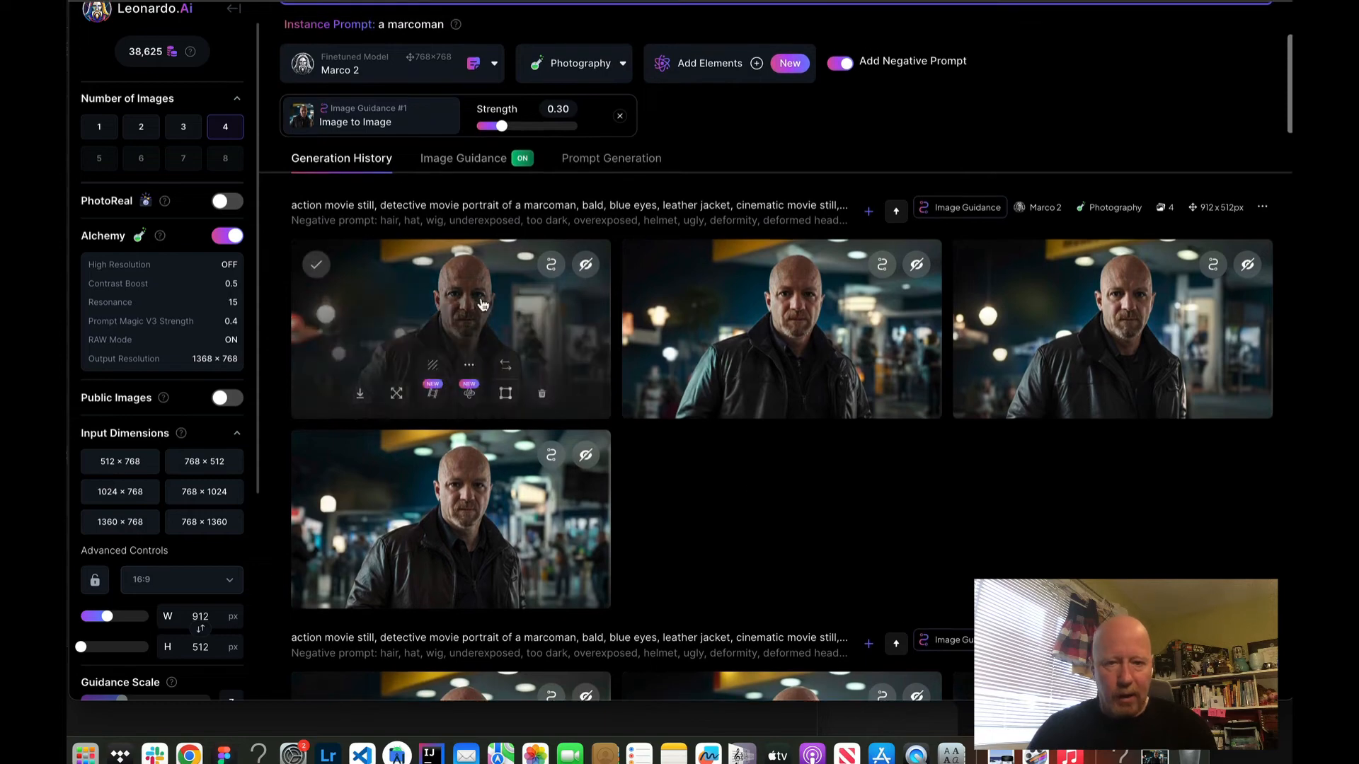
pyautogui.click(480, 296)
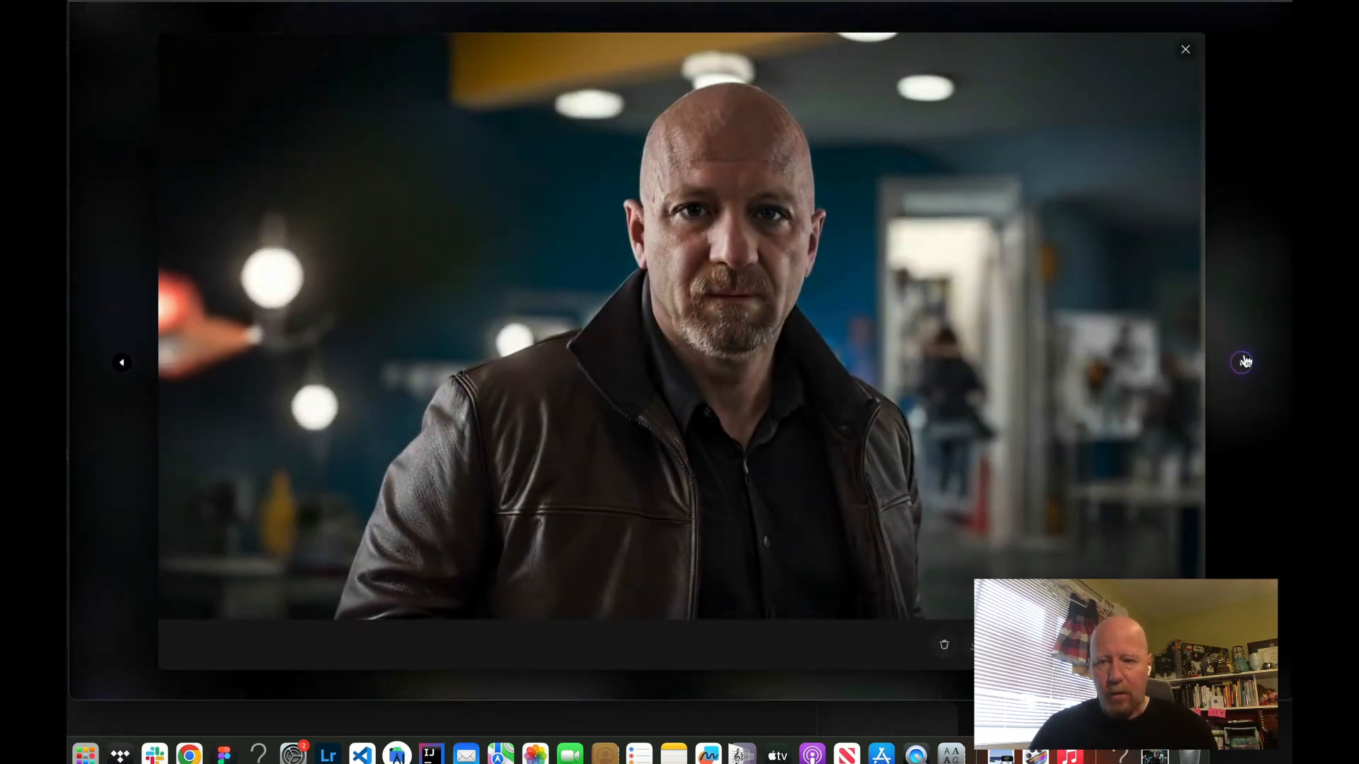
pyautogui.click(1242, 362)
pyautogui.click(1242, 363)
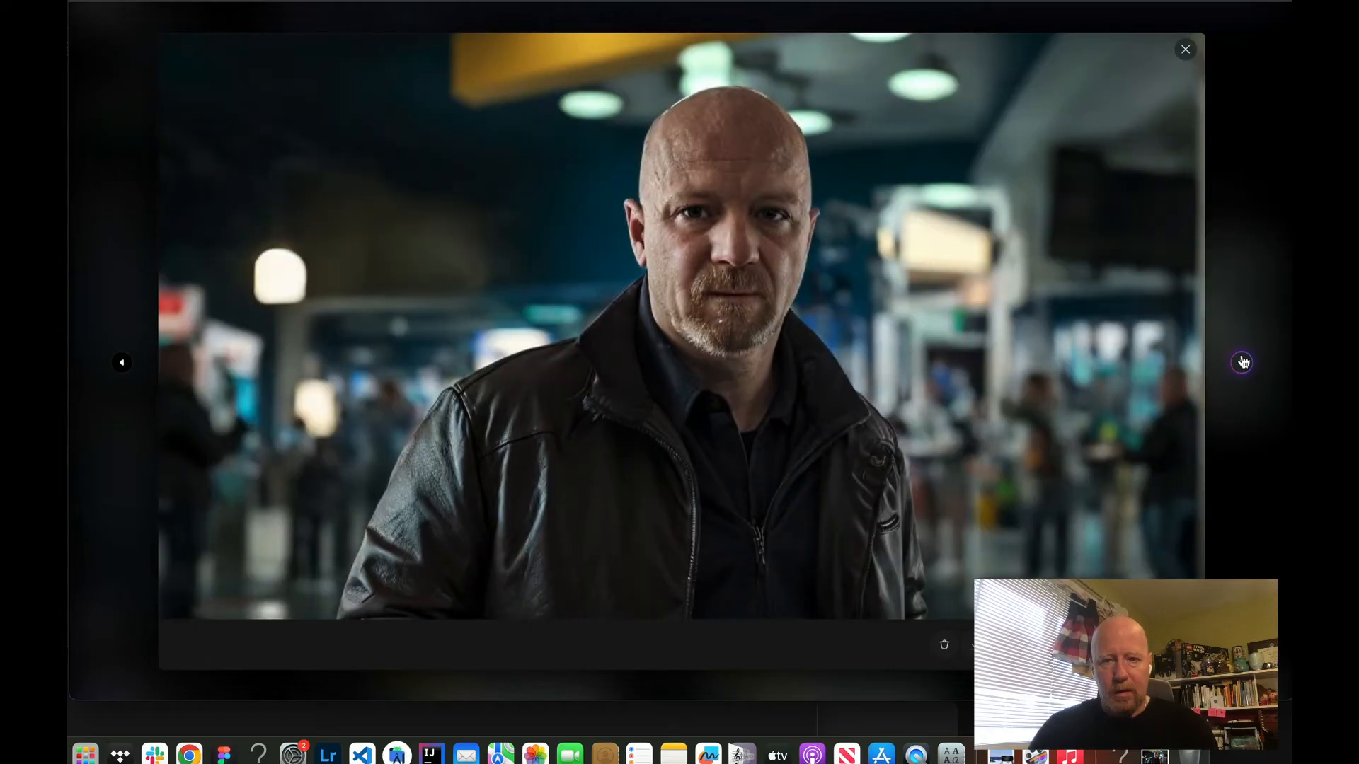
pyautogui.click(1185, 50)
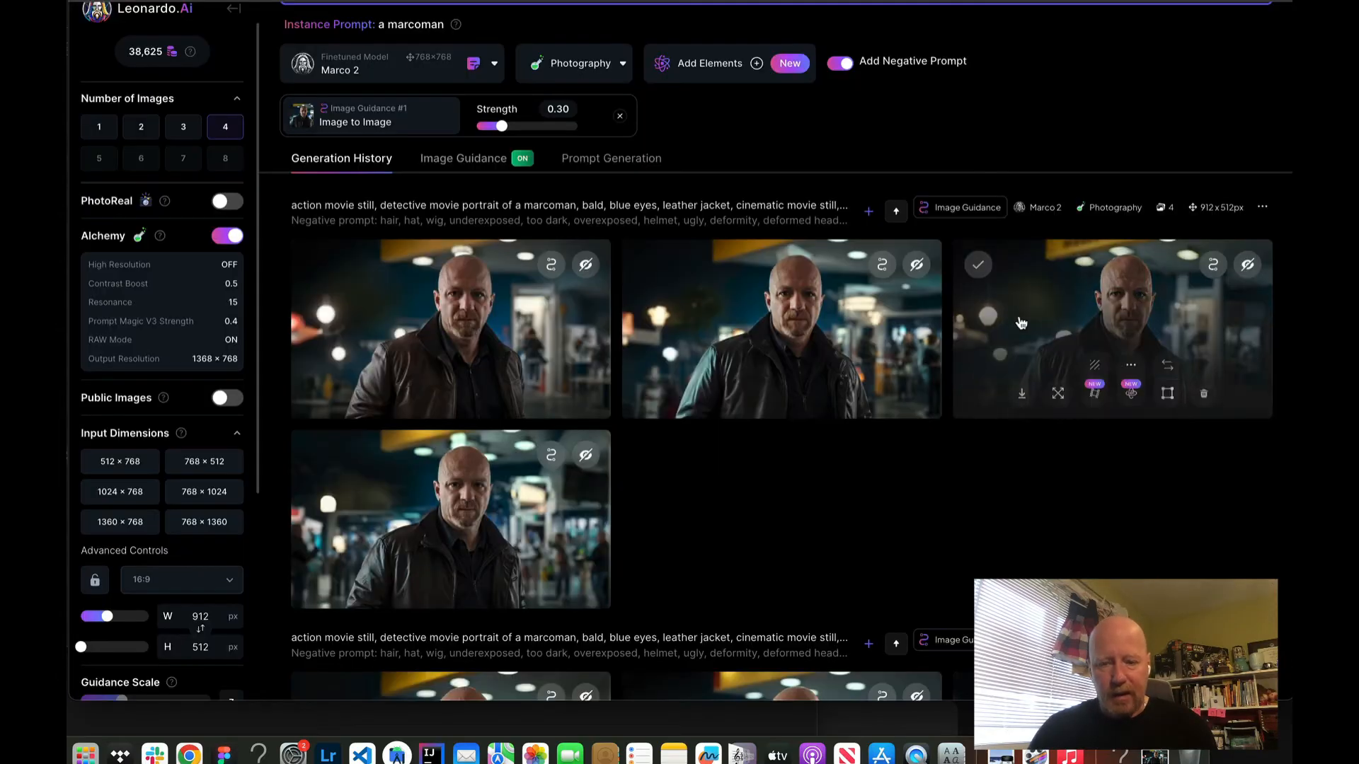
# - Revisit the first image-guided batch in the generation history, step backwards through its enlarged portraits, and close the view
pyautogui.scroll(-10, 1019, 316)
pyautogui.scroll(-4, 1019, 316)
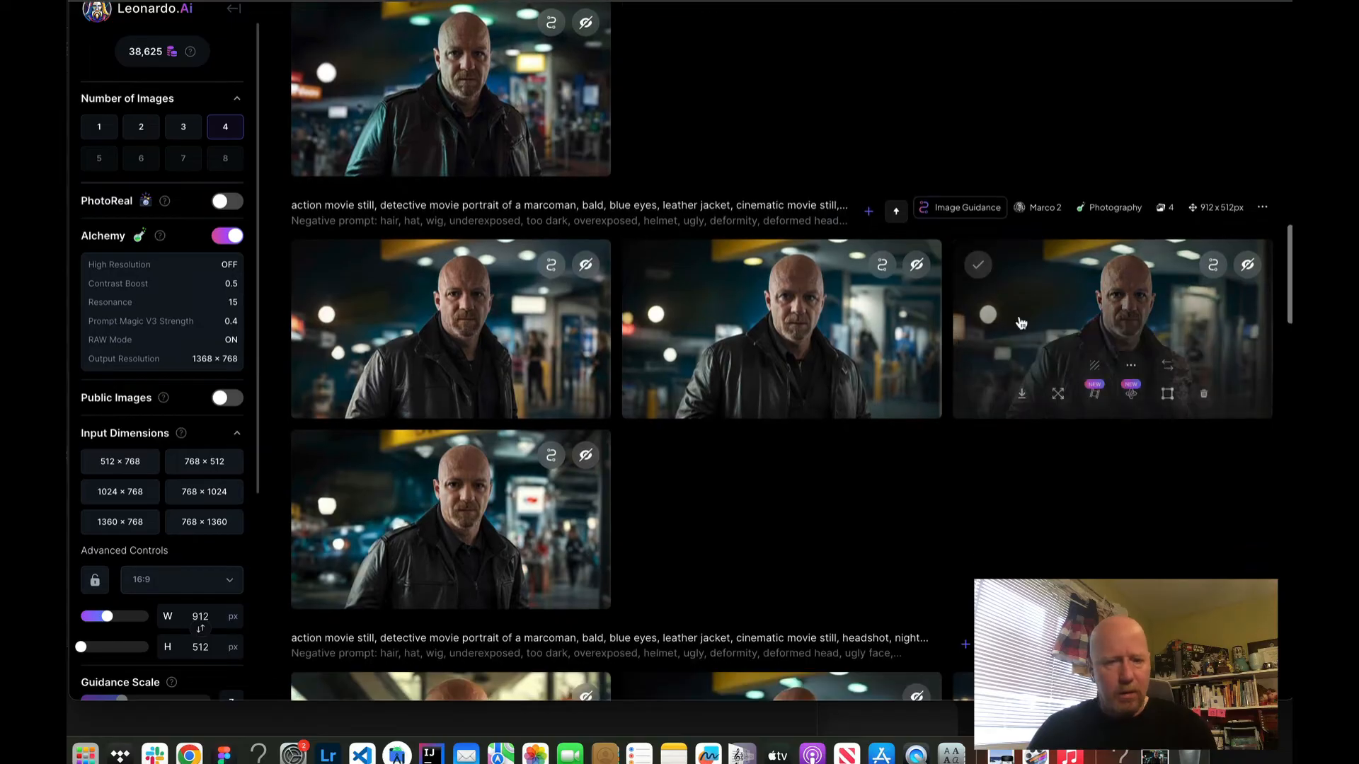
pyautogui.scroll(2, 1016, 313)
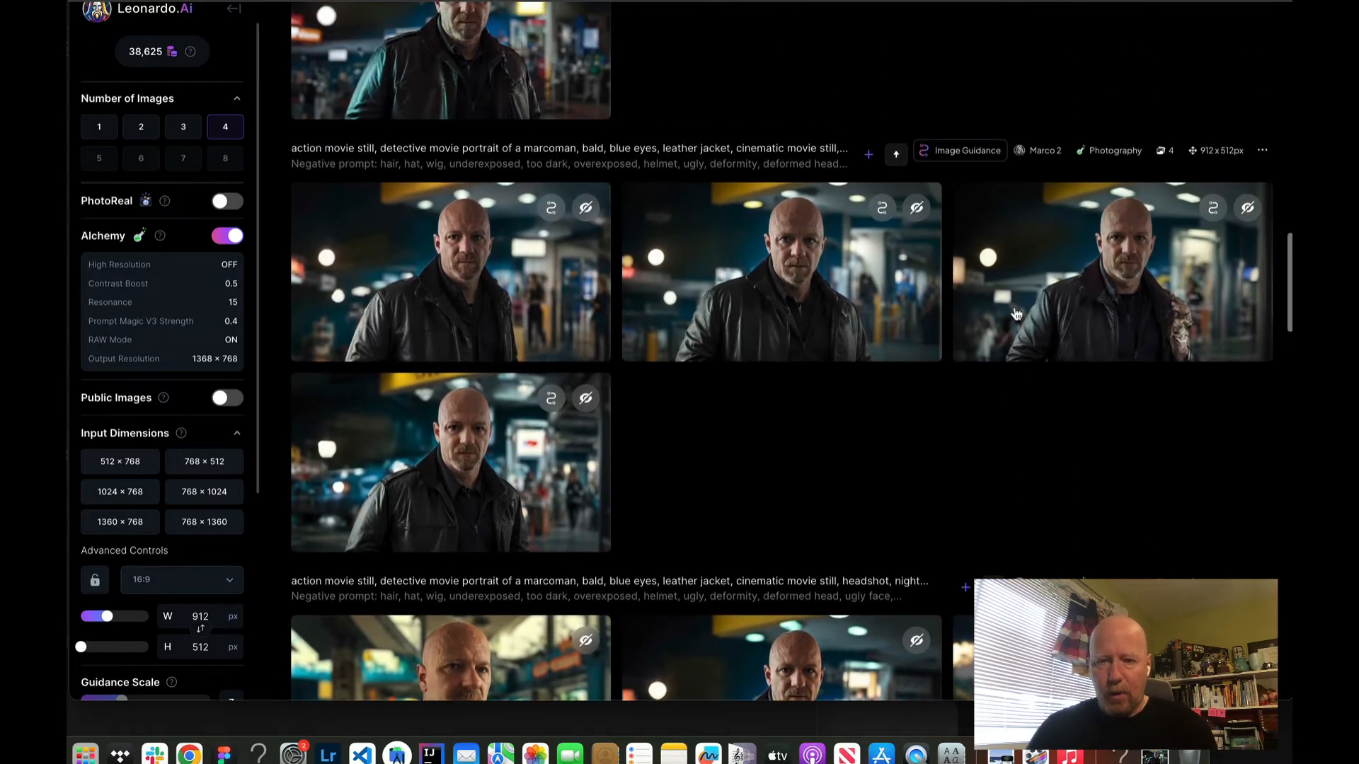
pyautogui.click(1100, 232)
pyautogui.press('Left')
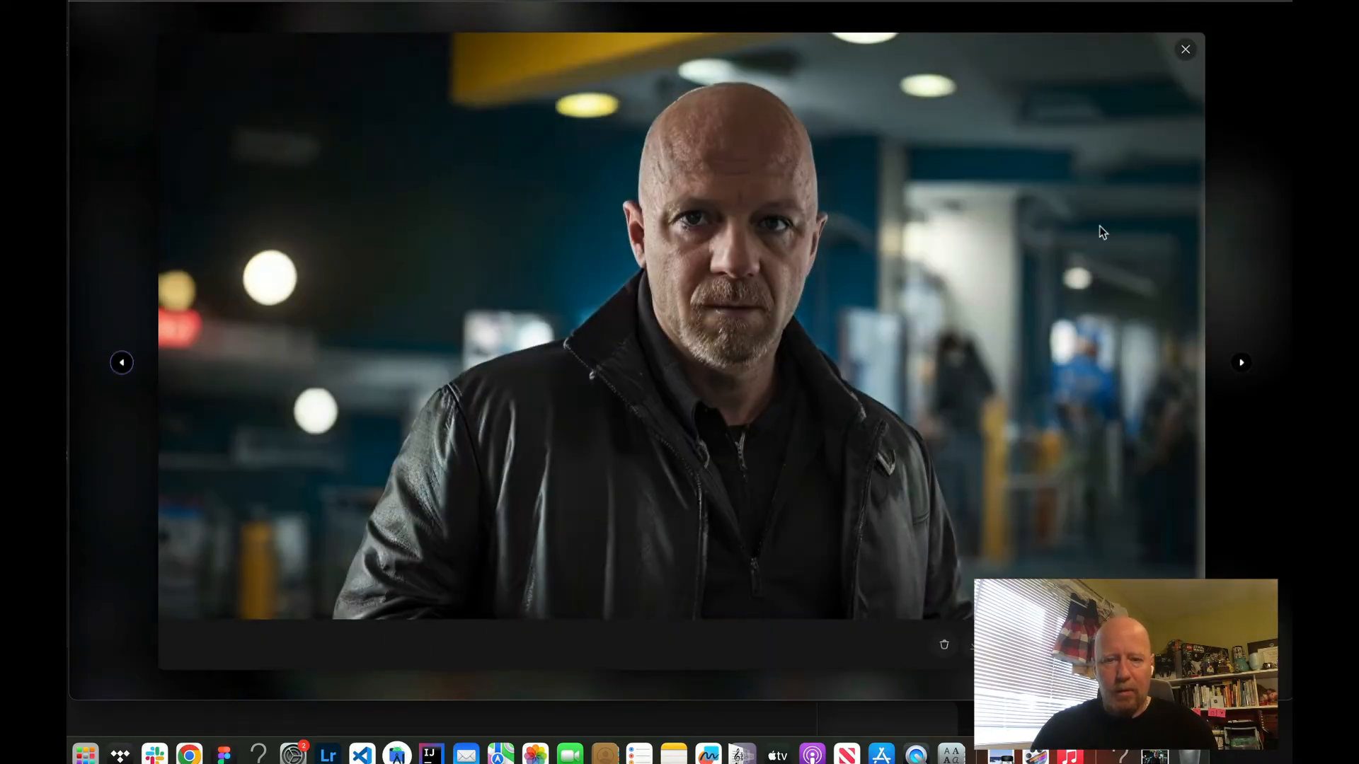
pyautogui.press('Left')
pyautogui.press('Left')
pyautogui.press('Left')
pyautogui.press('Left')
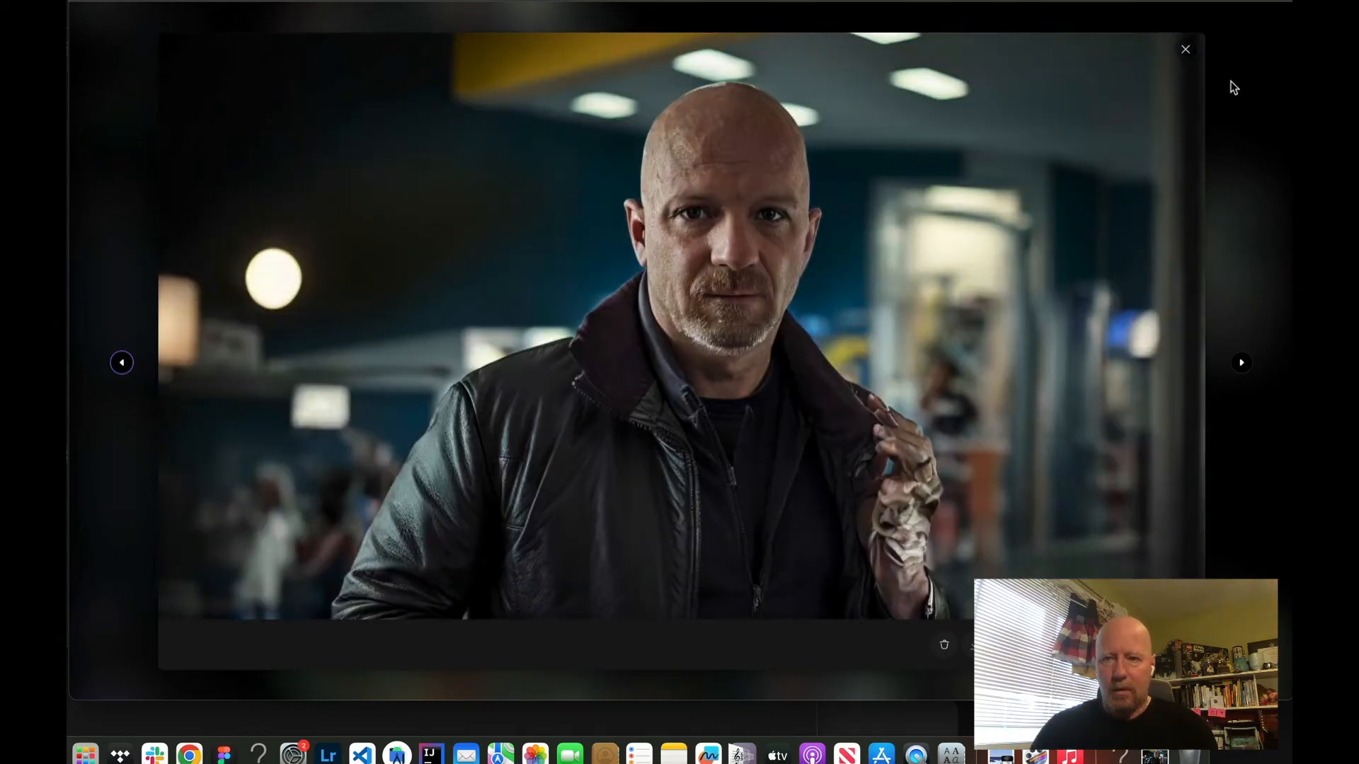
pyautogui.click(1189, 54)
# - Examine the portraits of the second image-guided batch enlarged again, from the third back to the first, and close the view
pyautogui.scroll(3, 1025, 294)
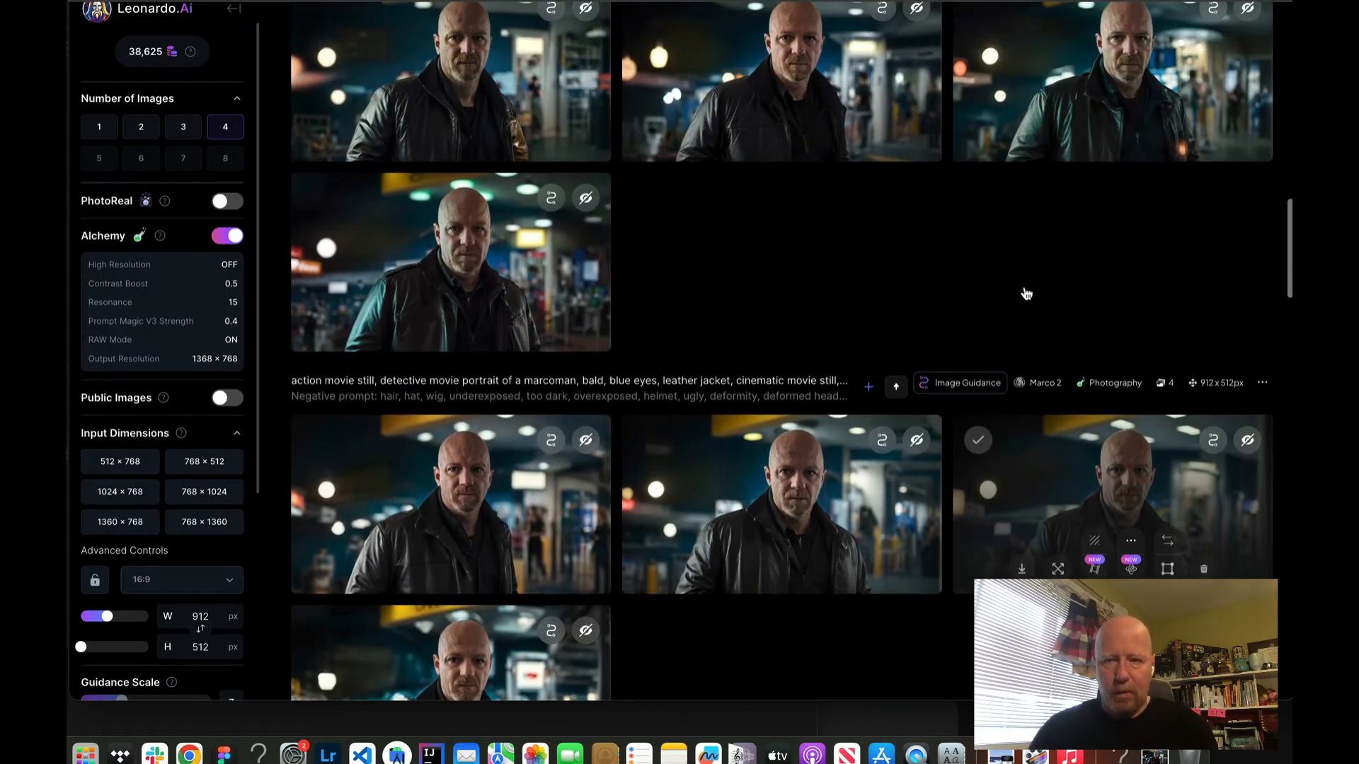
pyautogui.click(1098, 53)
pyautogui.press('Left')
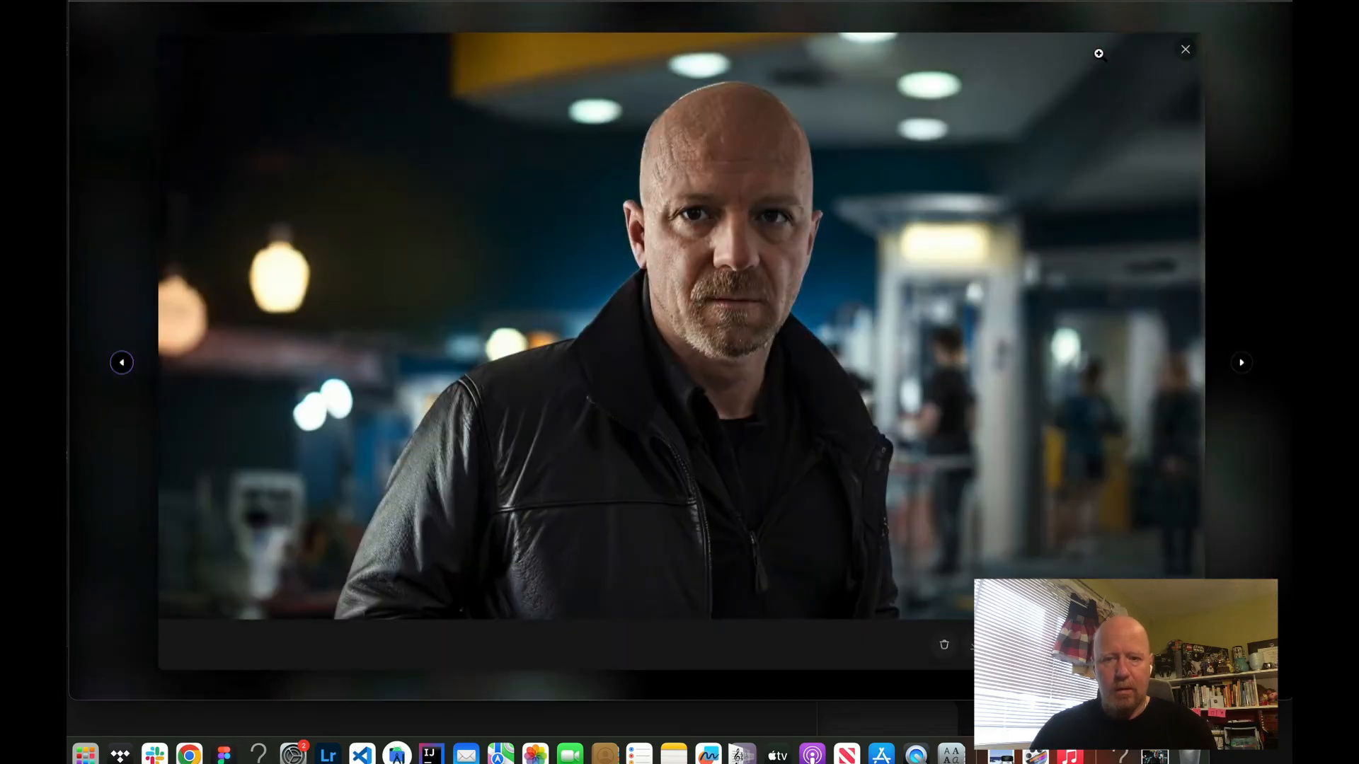
pyautogui.press('Left')
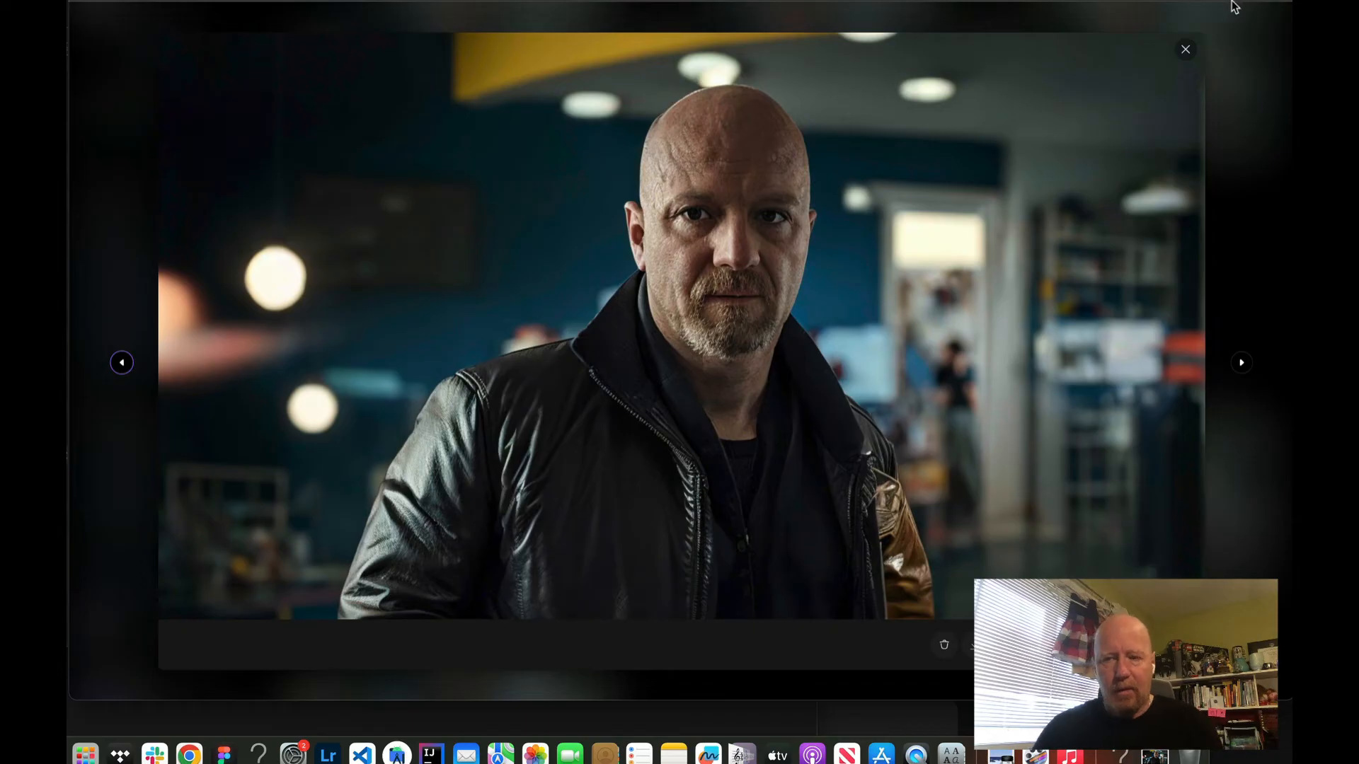
pyautogui.click(1187, 51)
# - Turn on High Resolution in the Alchemy settings, check its warning note, and save the settings
pyautogui.scroll(5, 601, 364)
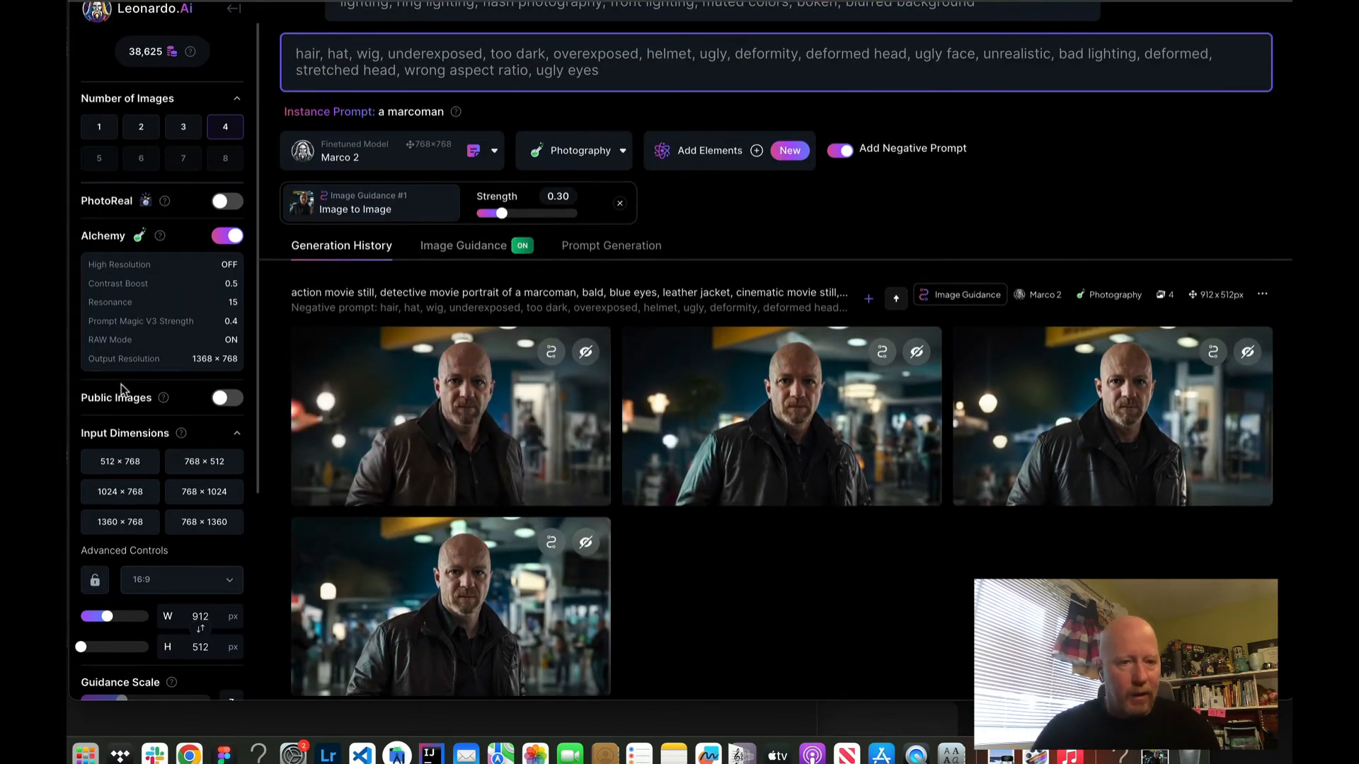
pyautogui.click(166, 301)
pyautogui.click(838, 193)
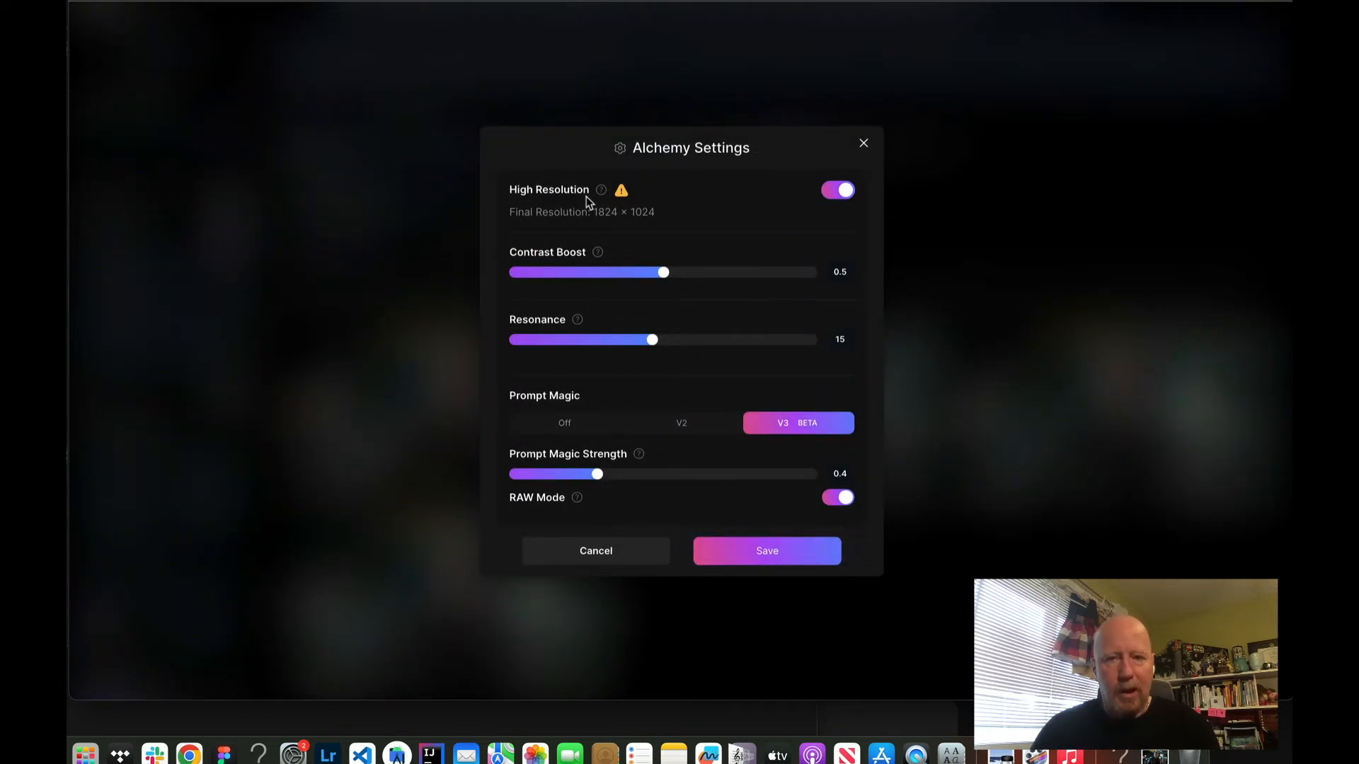
pyautogui.moveTo(622, 193)
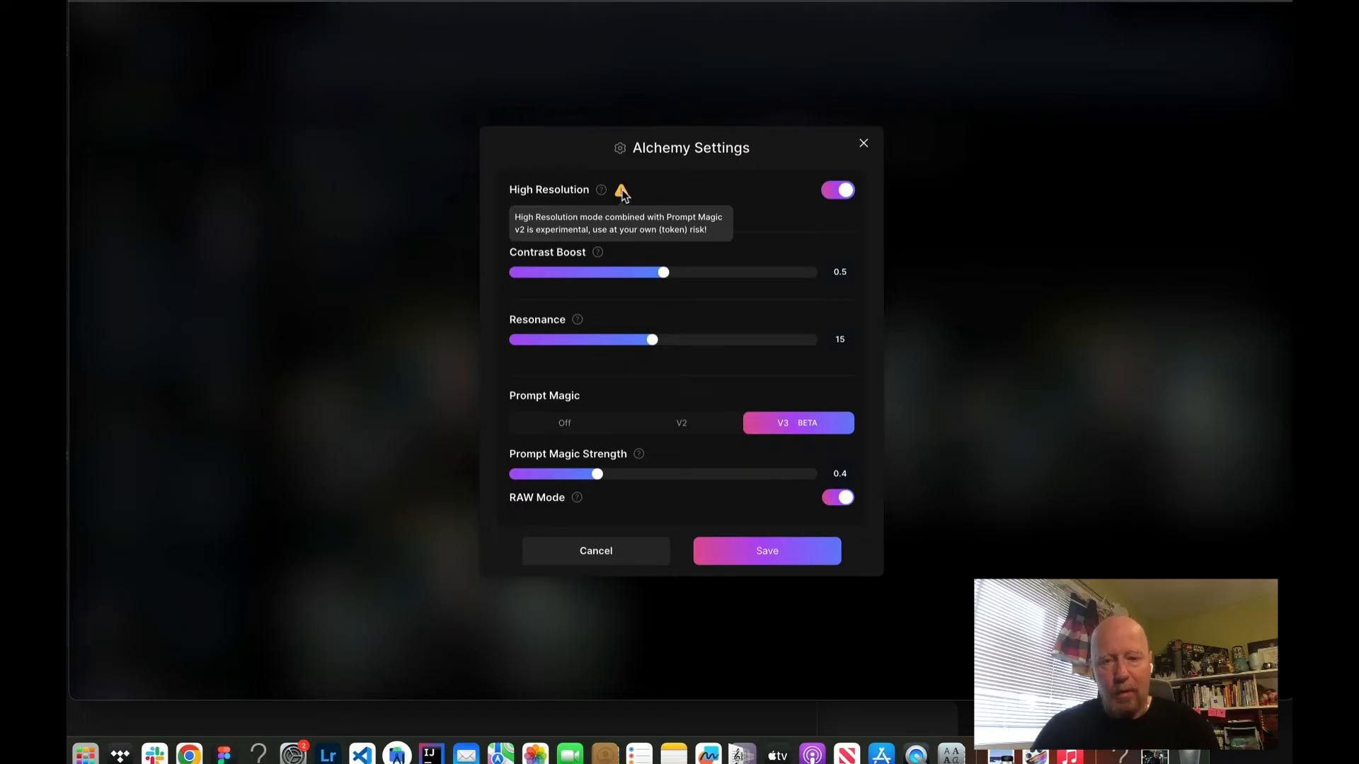
pyautogui.click(775, 550)
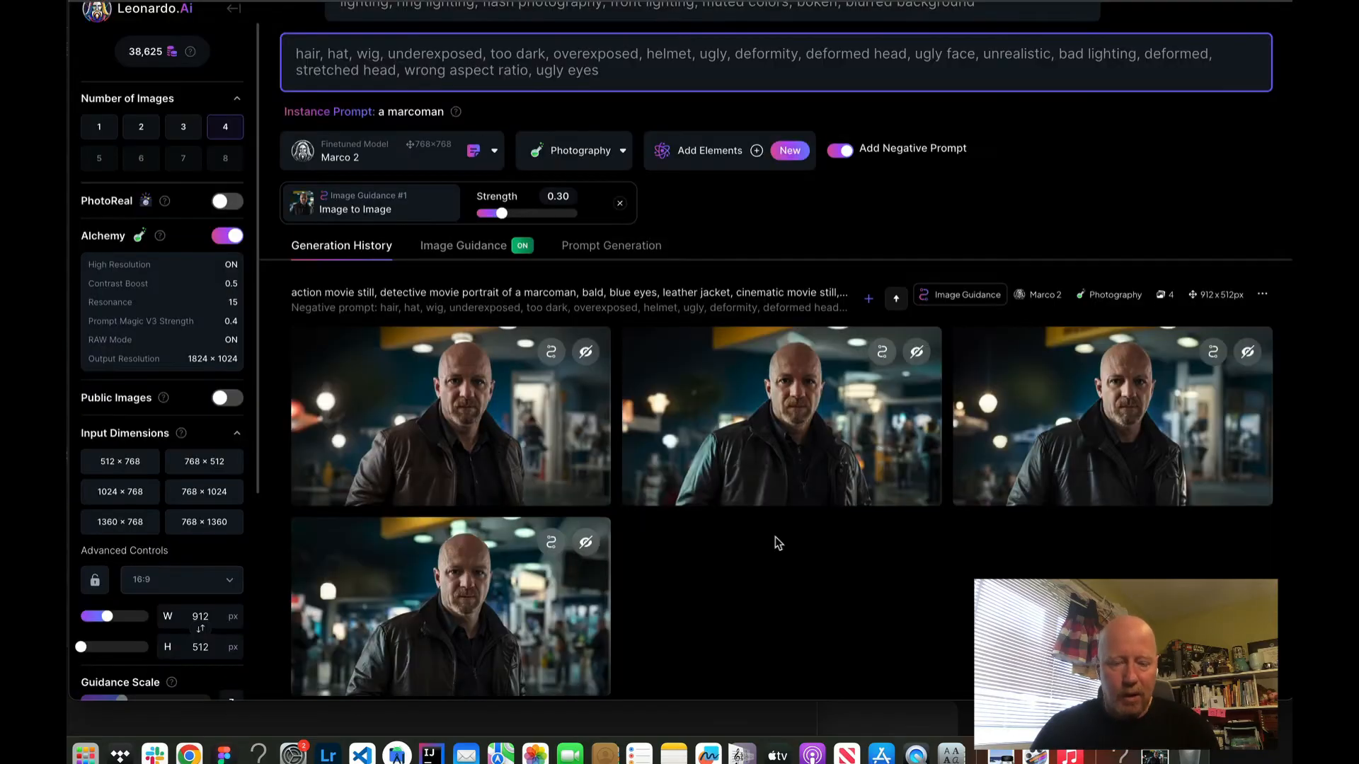
# - Generate two batches of four images at 1824 × 1024 with the same prompts and image guidance
pyautogui.scroll(3, 986, 367)
pyautogui.click(1196, 89)
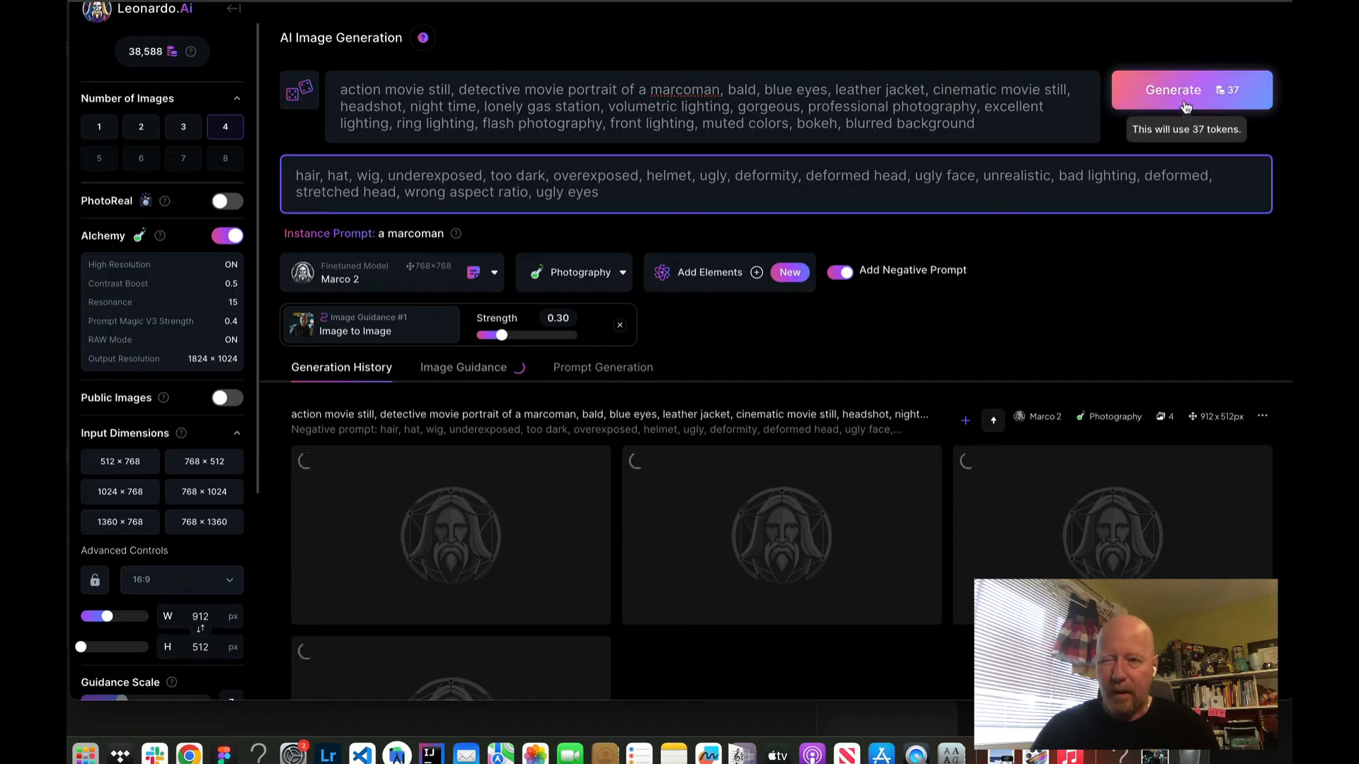
pyautogui.scroll(-4, 1175, 212)
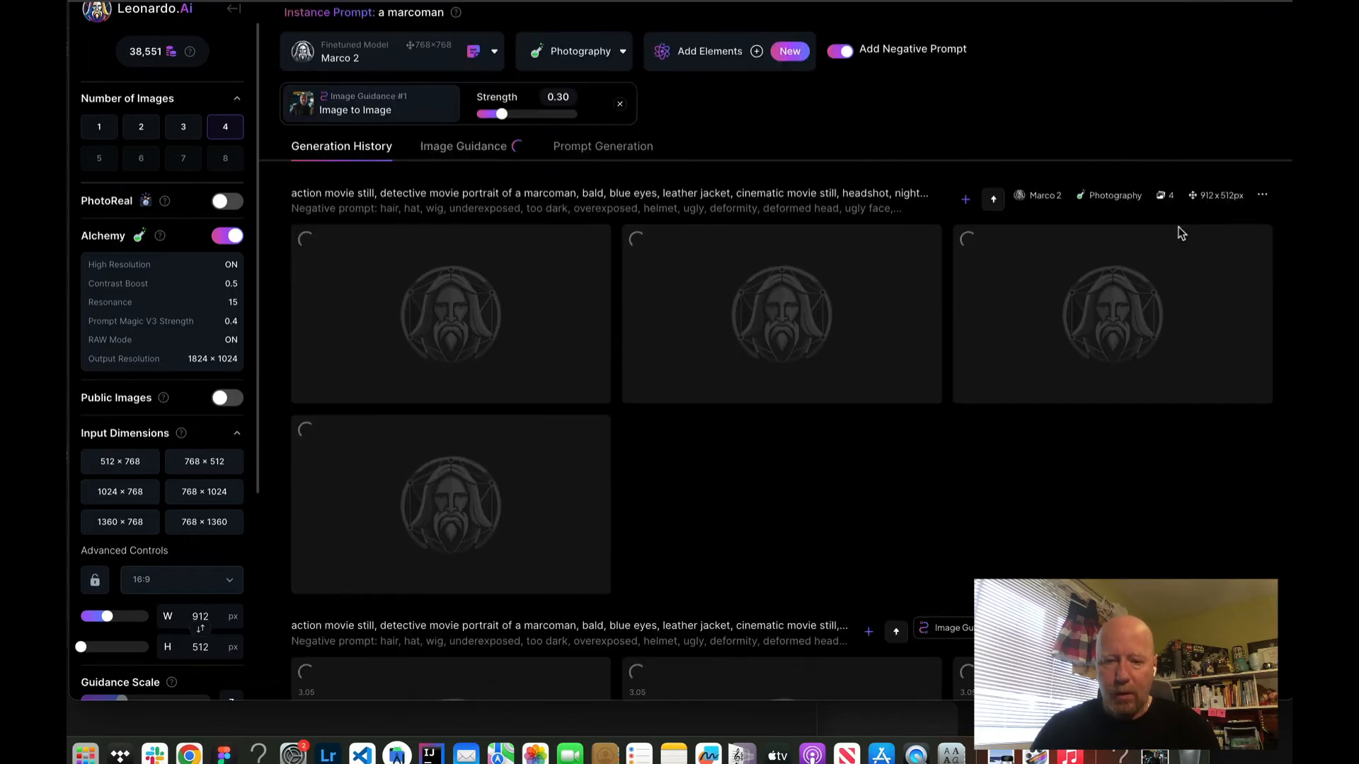
pyautogui.scroll(-5, 1180, 233)
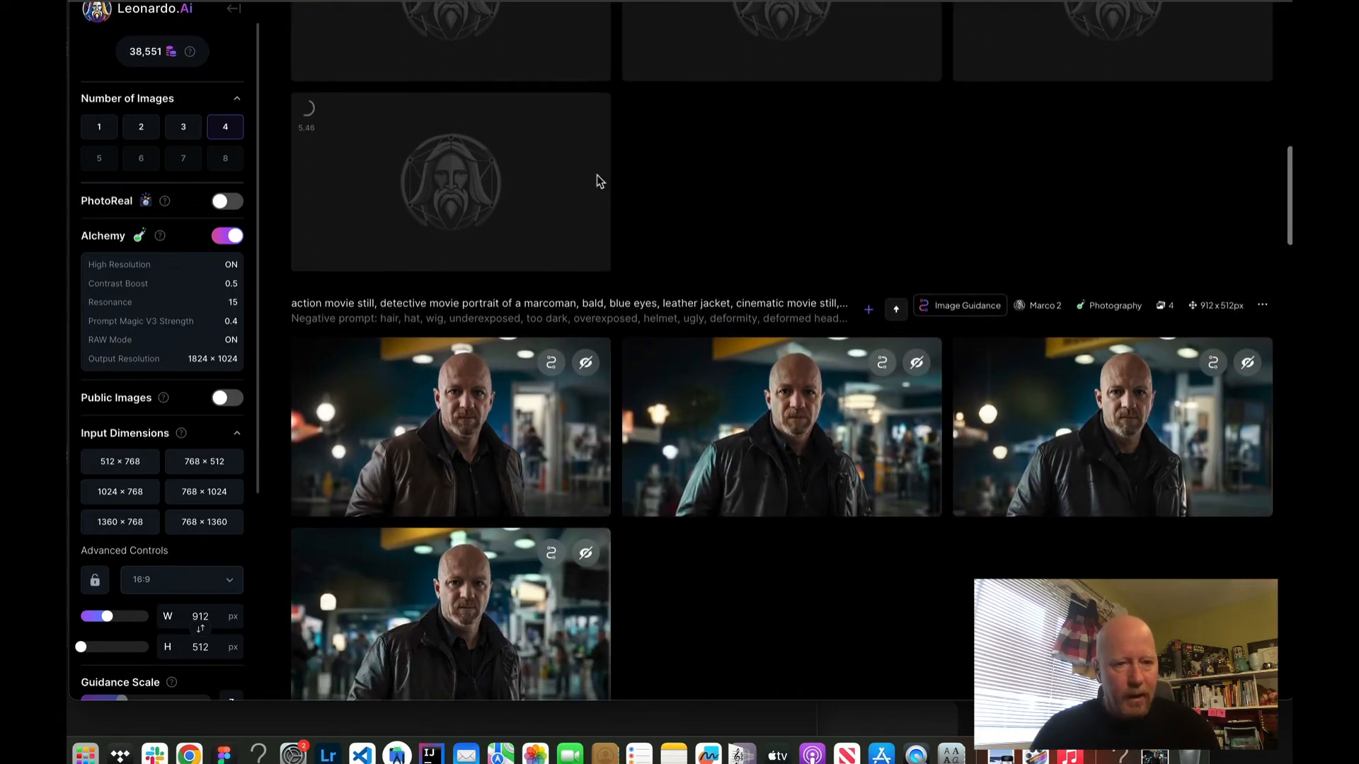
# - Turn off RAW Mode in the Alchemy settings and generate another batch of four high-resolution images
pyautogui.click(185, 299)
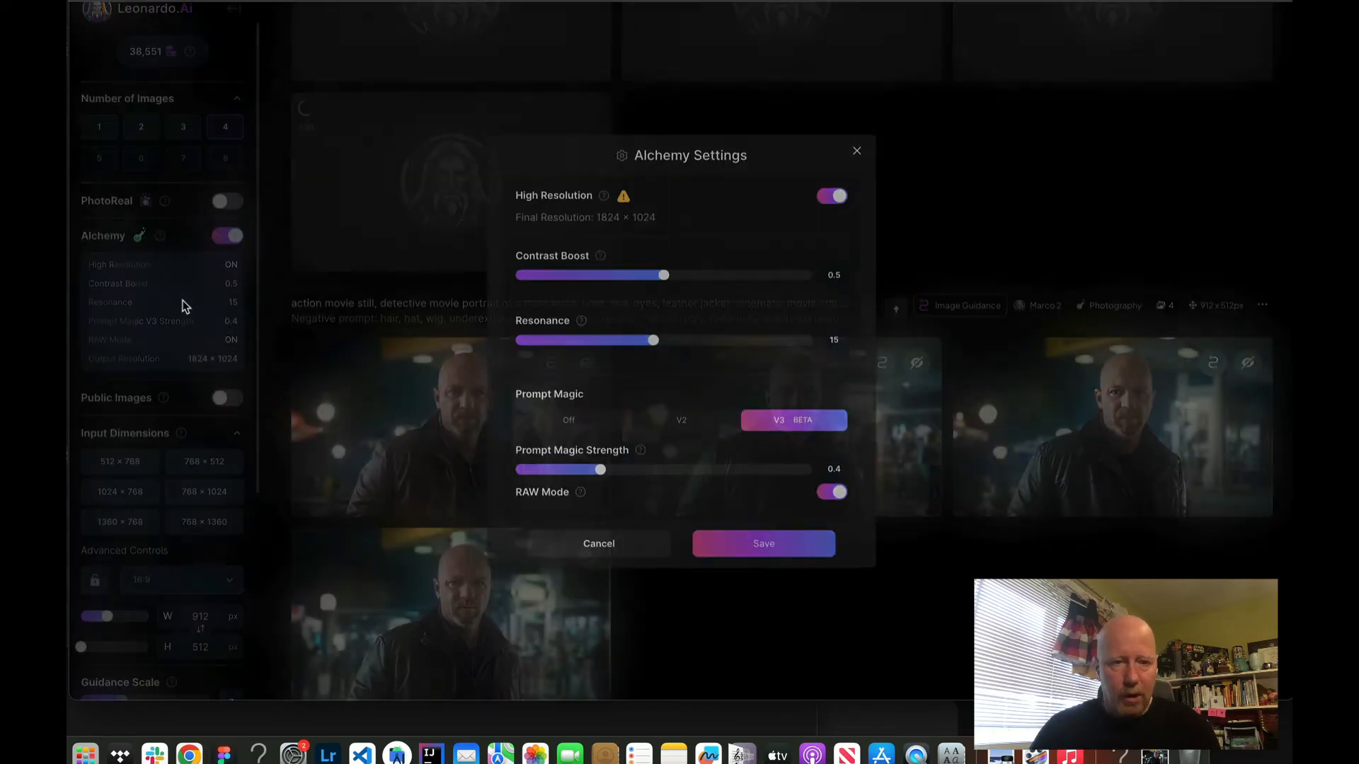
pyautogui.click(849, 499)
pyautogui.click(783, 552)
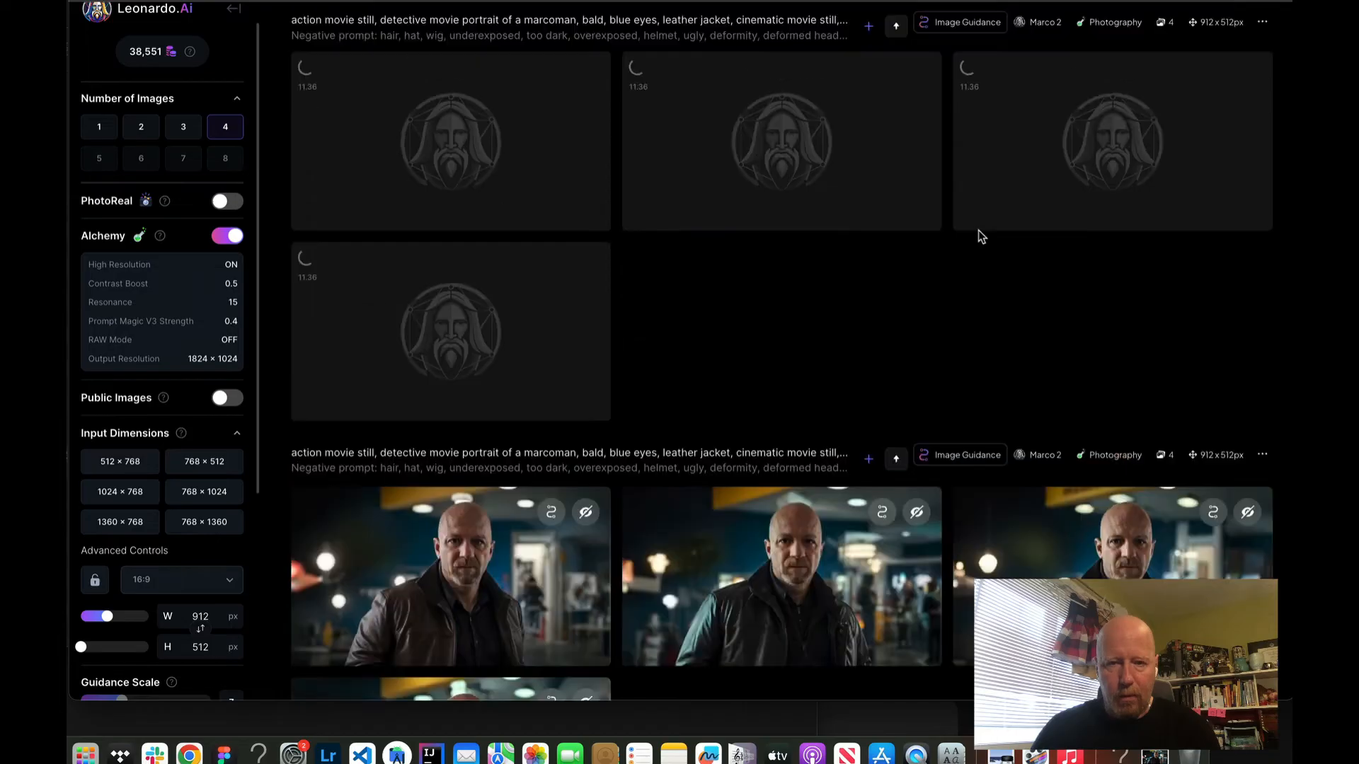
pyautogui.scroll(6, 978, 231)
pyautogui.click(1187, 85)
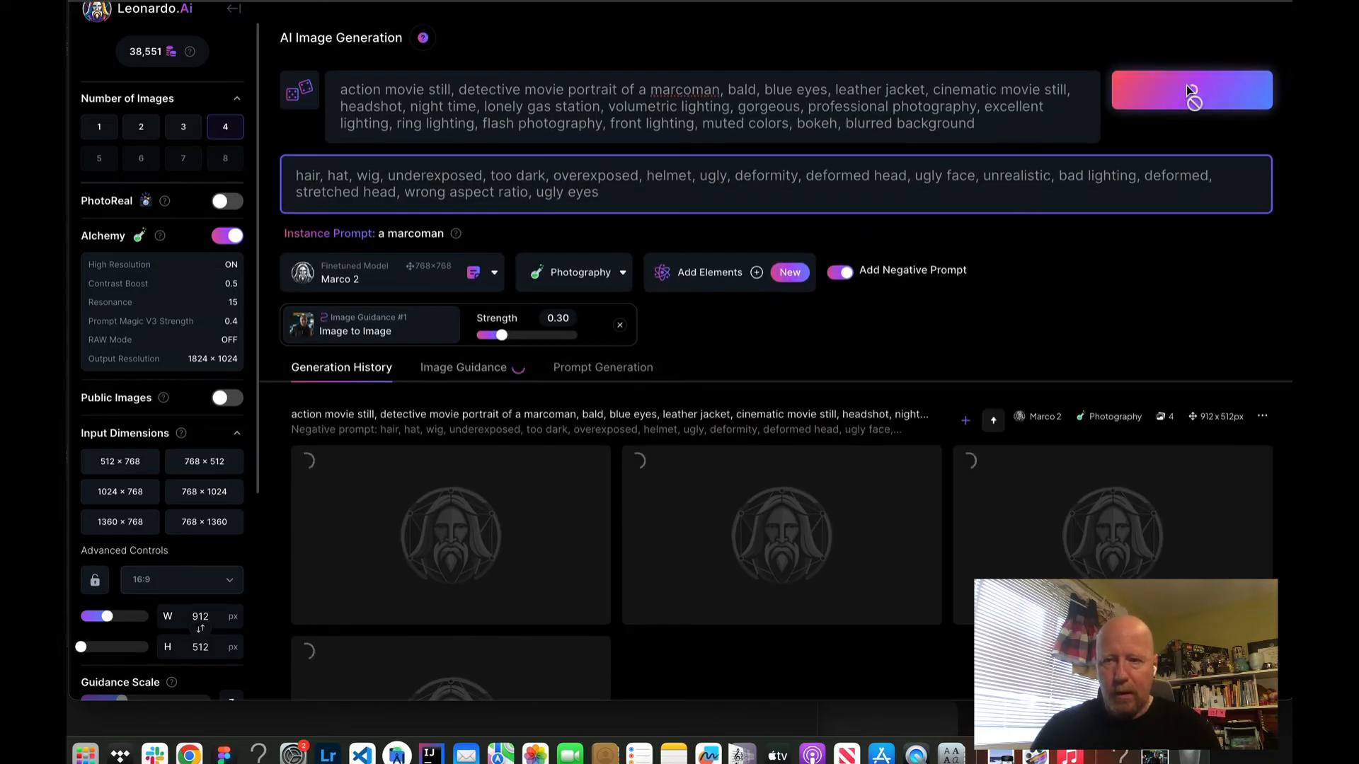
# - Turn off High Resolution in the Alchemy settings and save the change
pyautogui.click(186, 303)
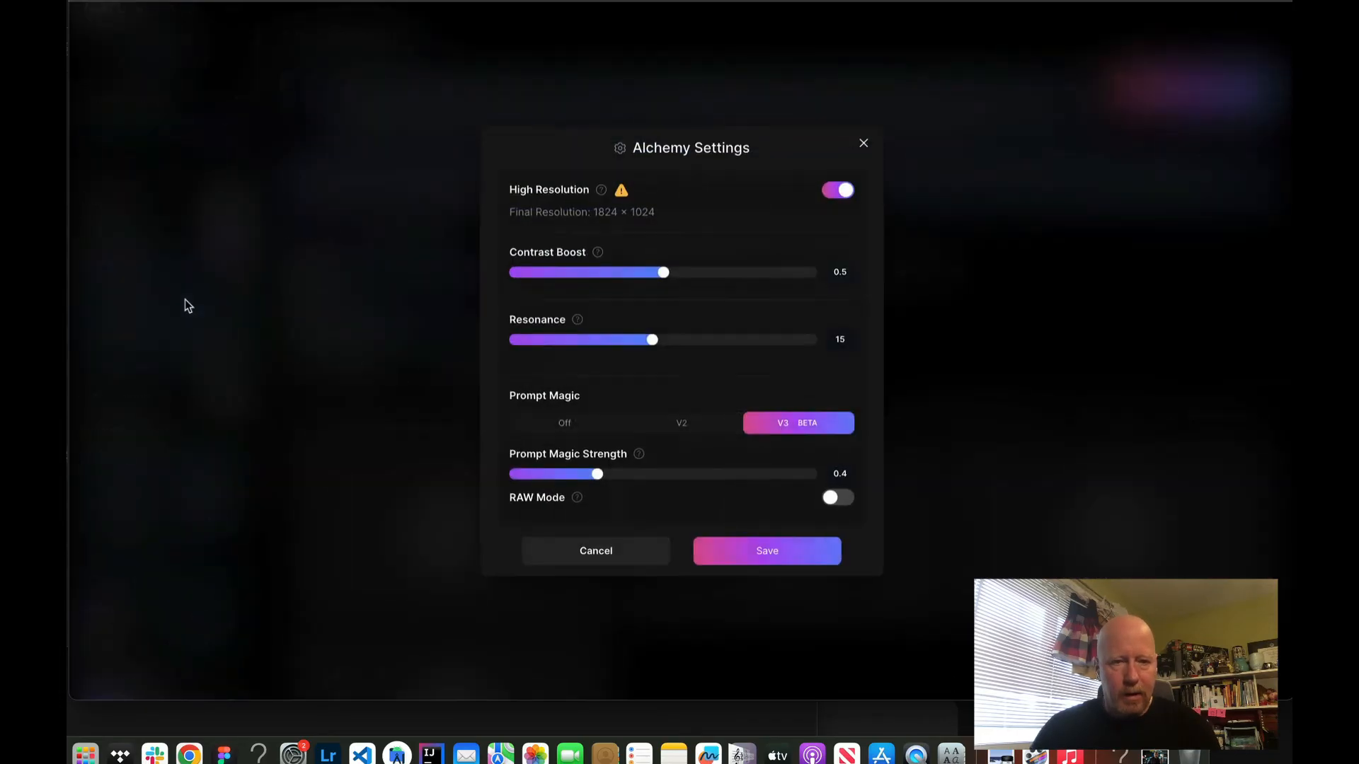
pyautogui.click(836, 191)
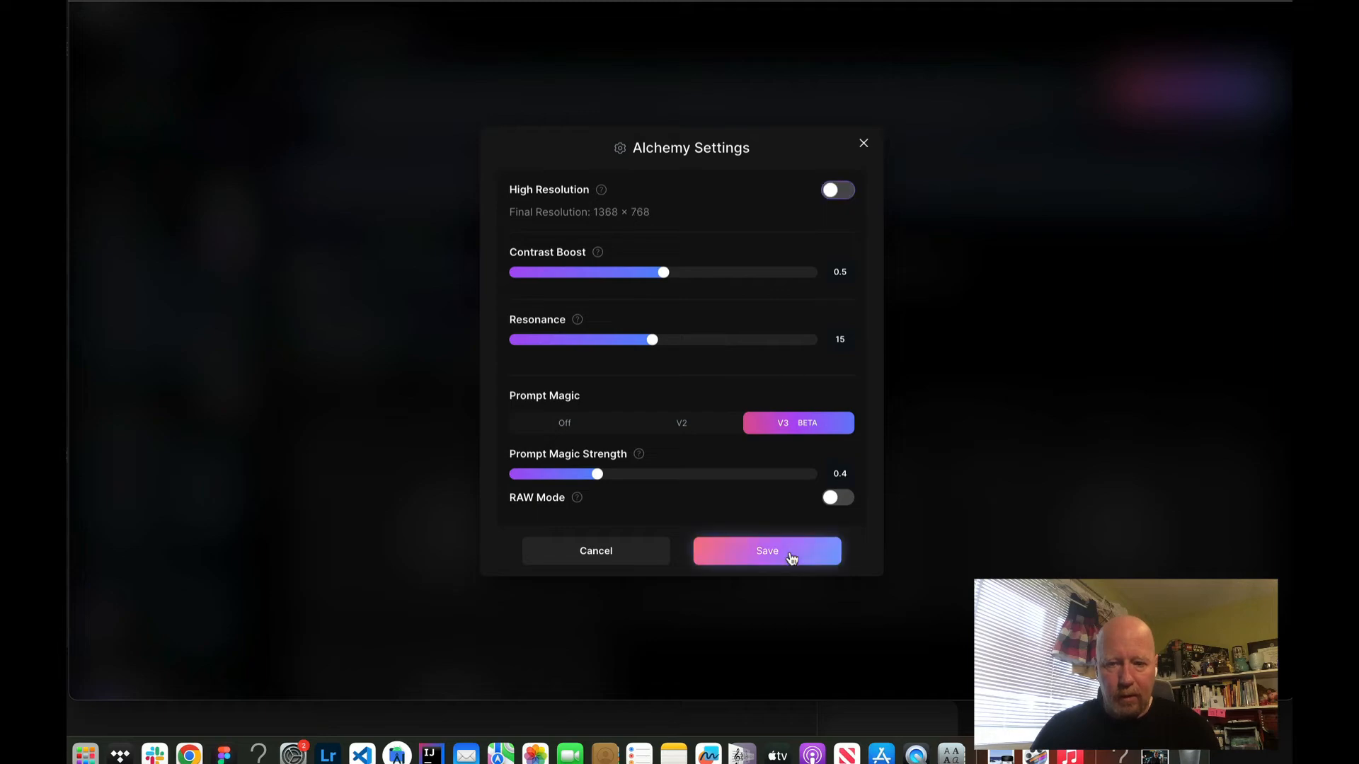
pyautogui.click(791, 557)
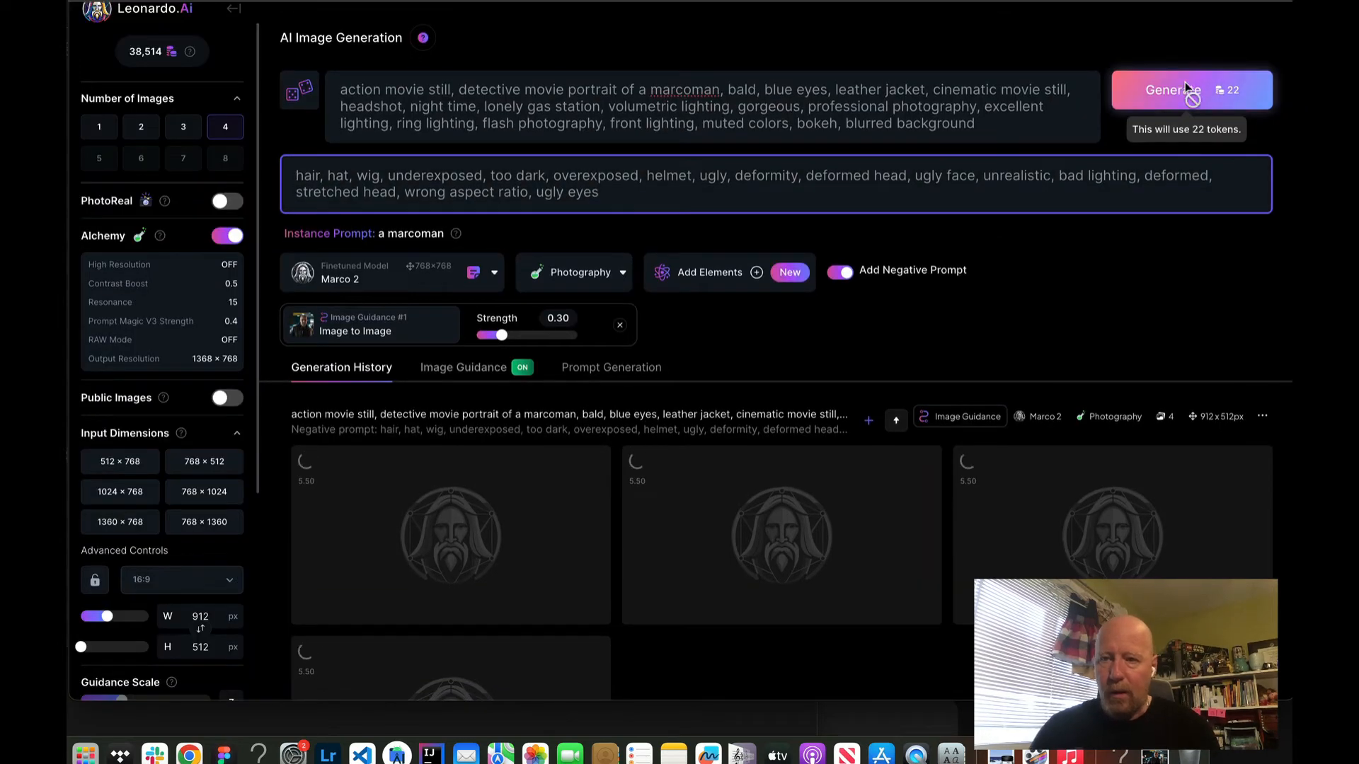
# - Generate another batch of four images at 1368 × 768 with Image to Image guidance at 0.30 and both High Resolution and RAW Mode off
pyautogui.click(1190, 89)
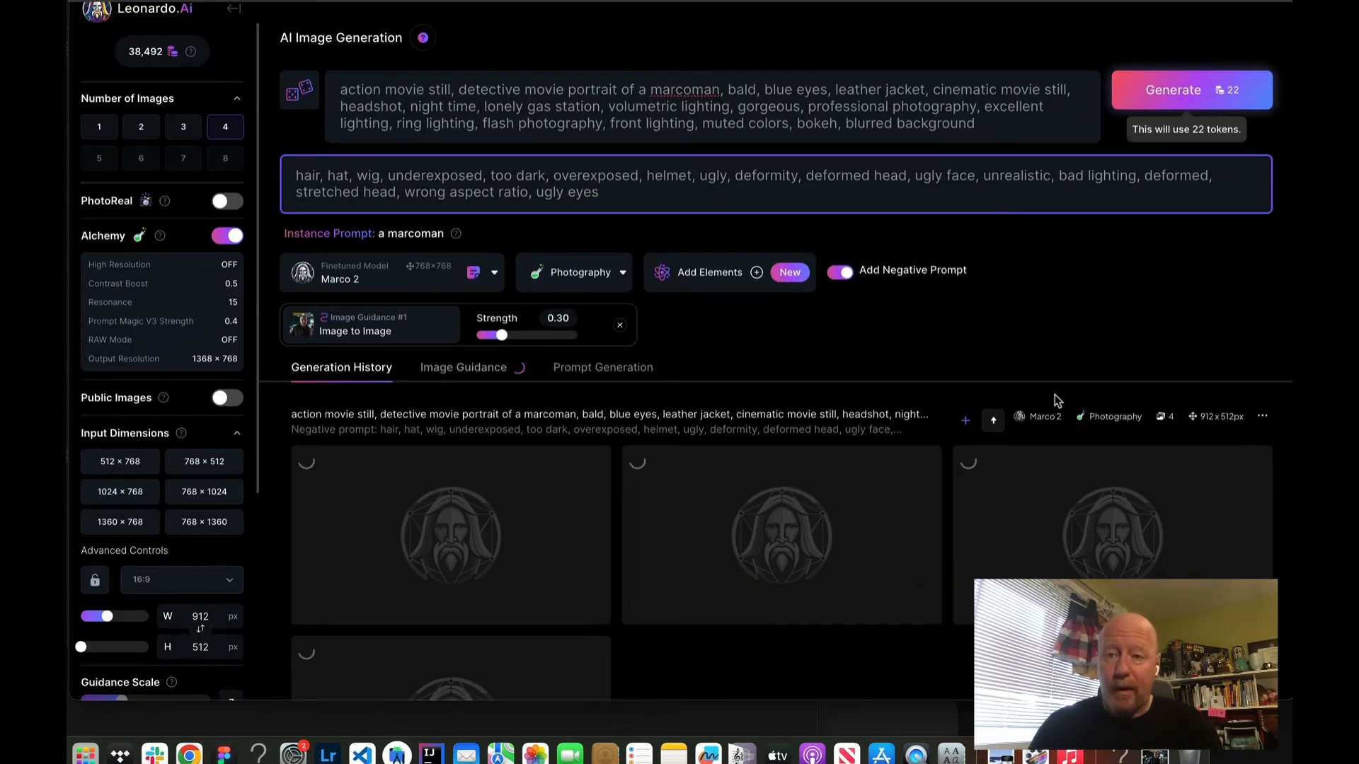
pyautogui.scroll(-10, 1055, 393)
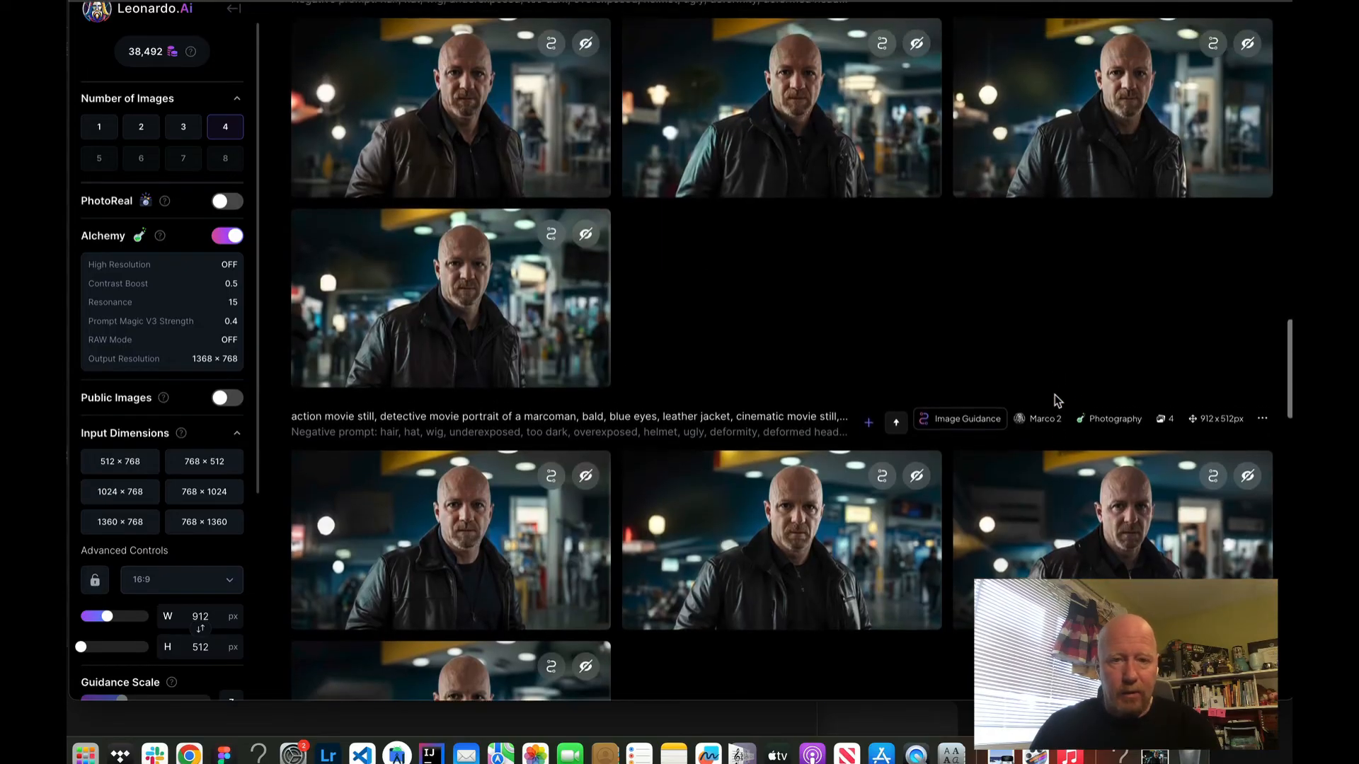
pyautogui.scroll(-5, 1055, 393)
pyautogui.scroll(3, 1032, 379)
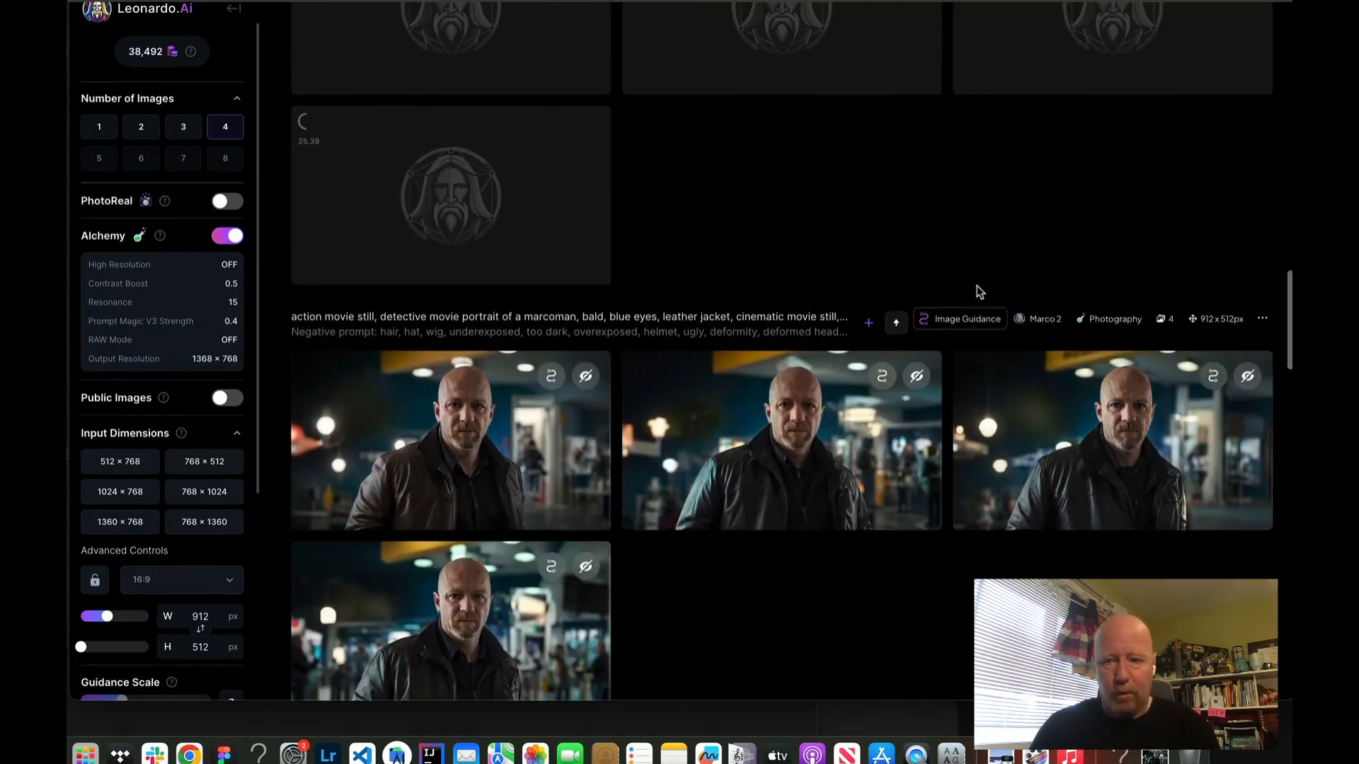
pyautogui.scroll(2, 977, 286)
pyautogui.scroll(2, 904, 385)
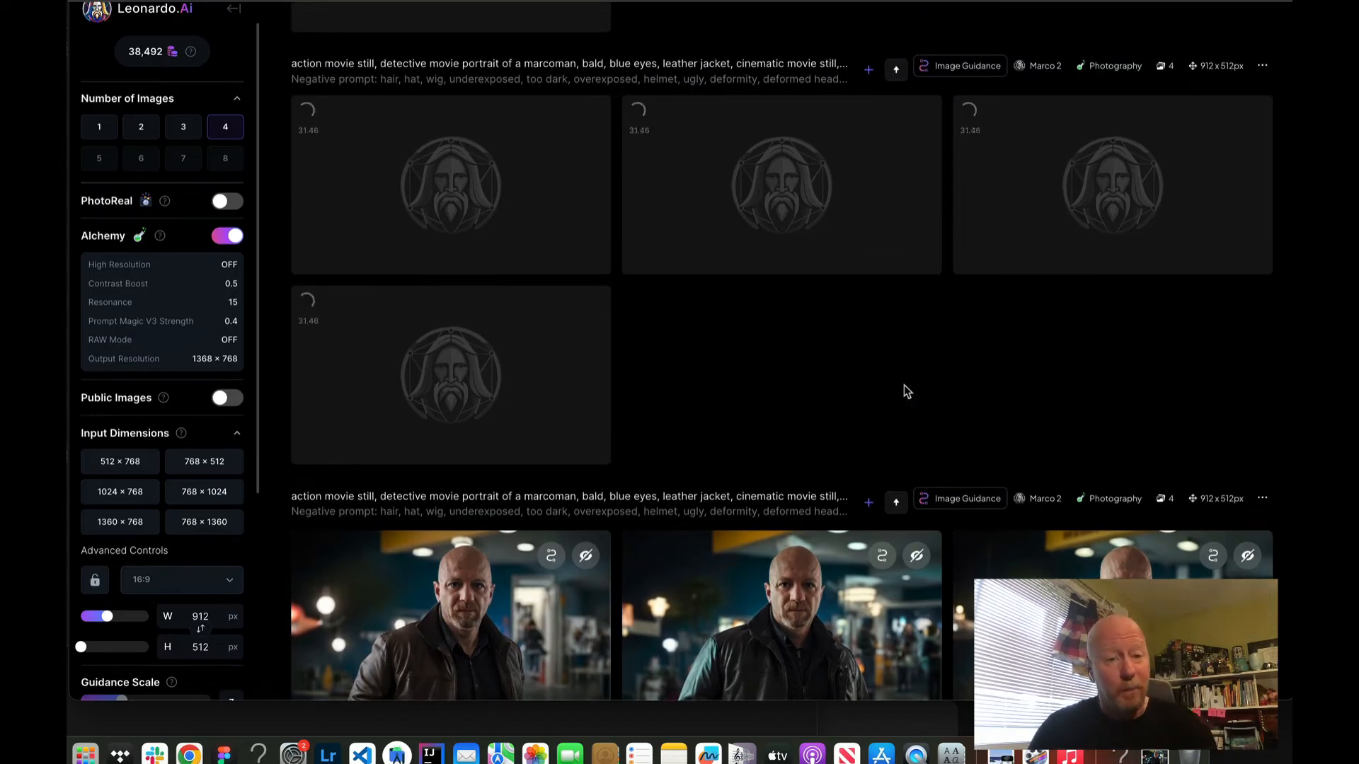
pyautogui.scroll(3, 904, 386)
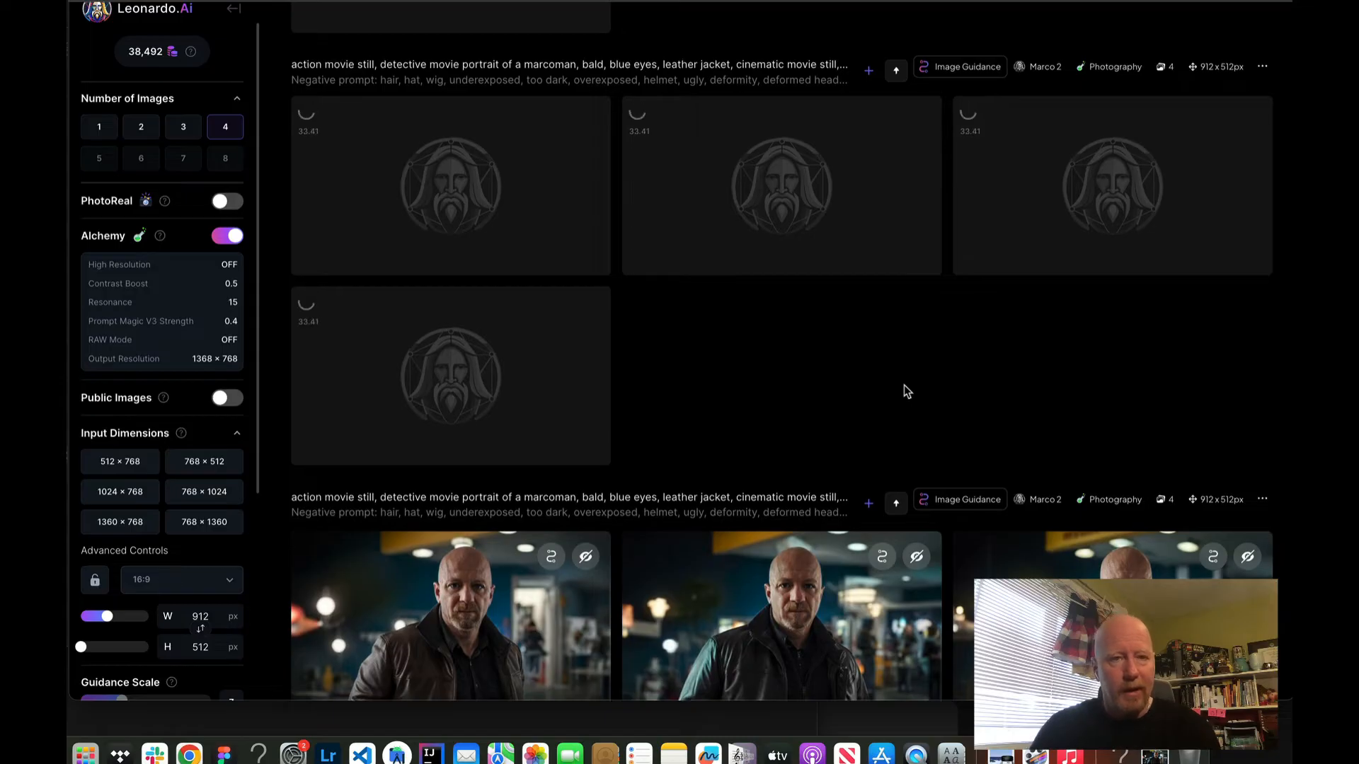
pyautogui.scroll(-2, 904, 385)
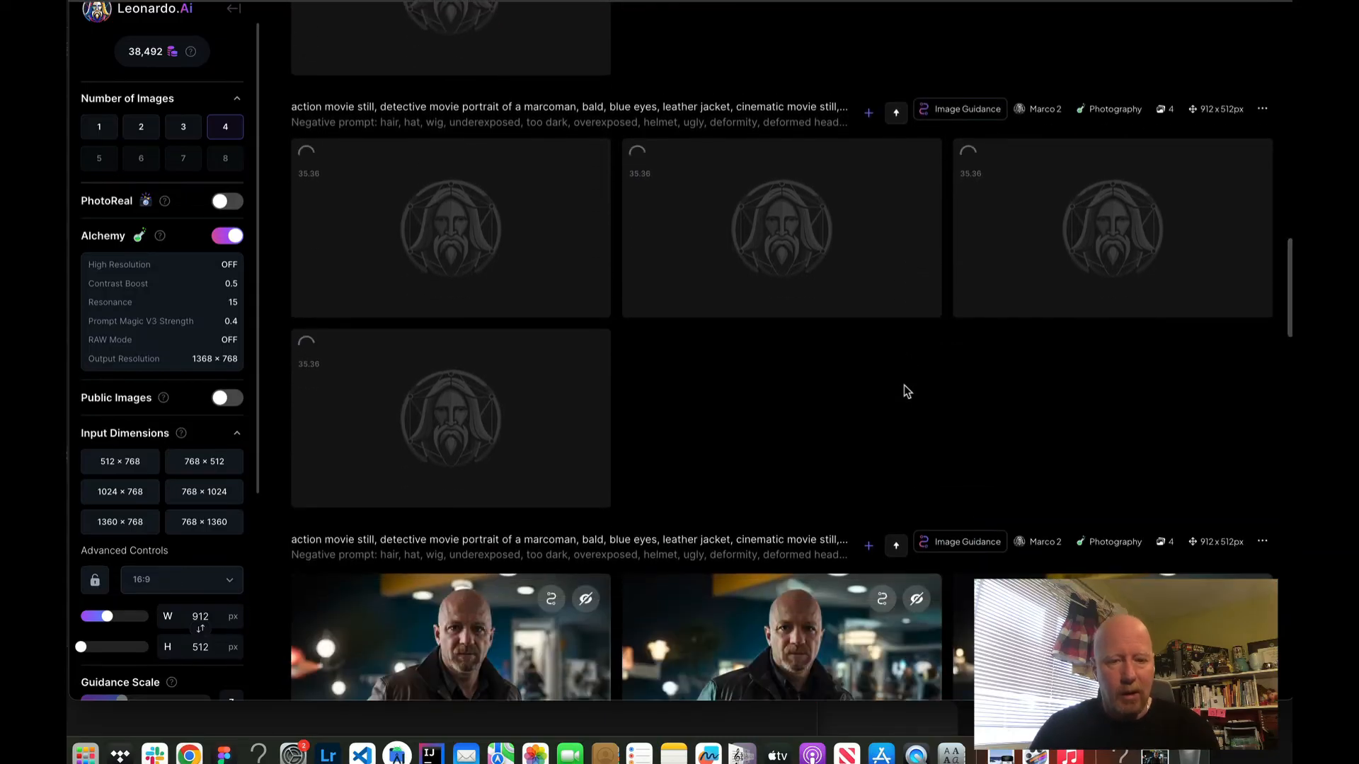
# - Preview the earlier unguided portrait with the leather jacket and blue shirt, and generate a private motion video from it at motion strength 5
pyautogui.scroll(-15, 904, 386)
pyautogui.scroll(-5, 905, 391)
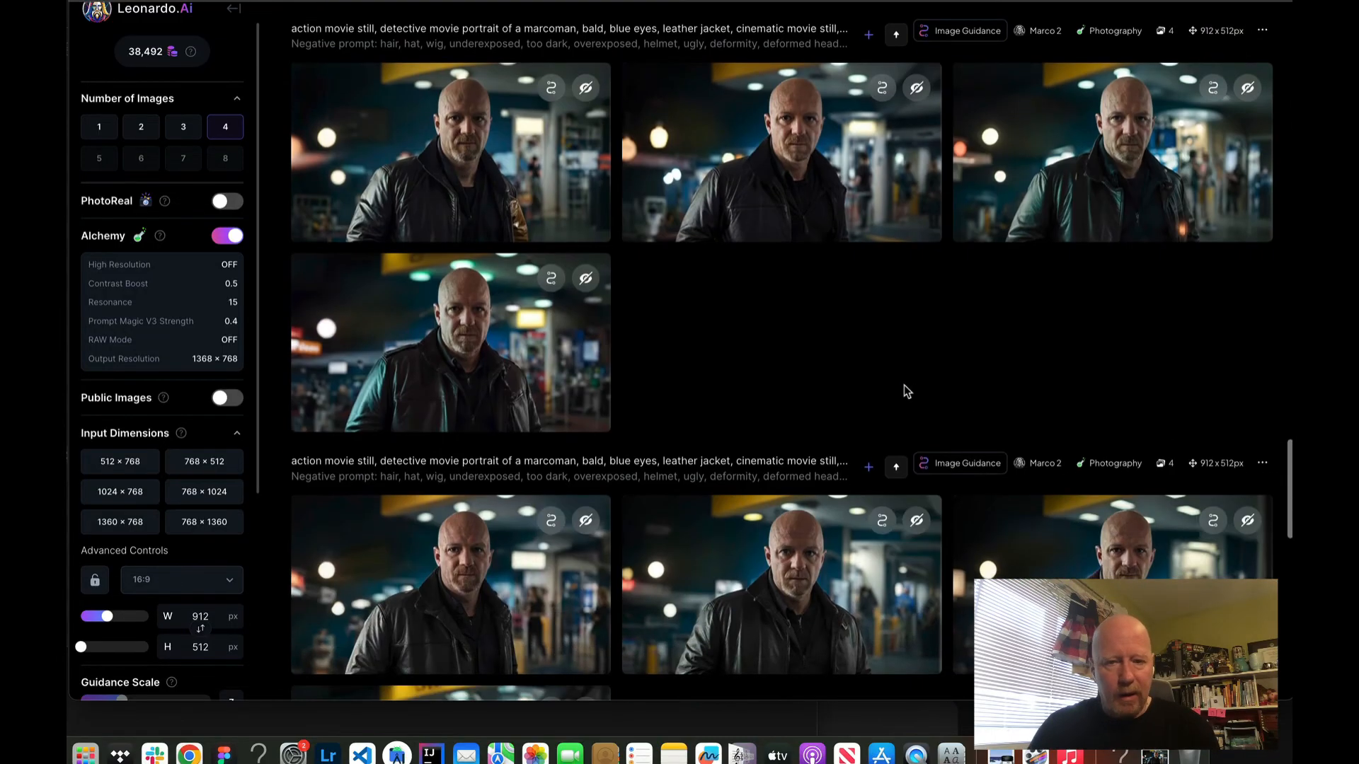
pyautogui.scroll(-3, 904, 386)
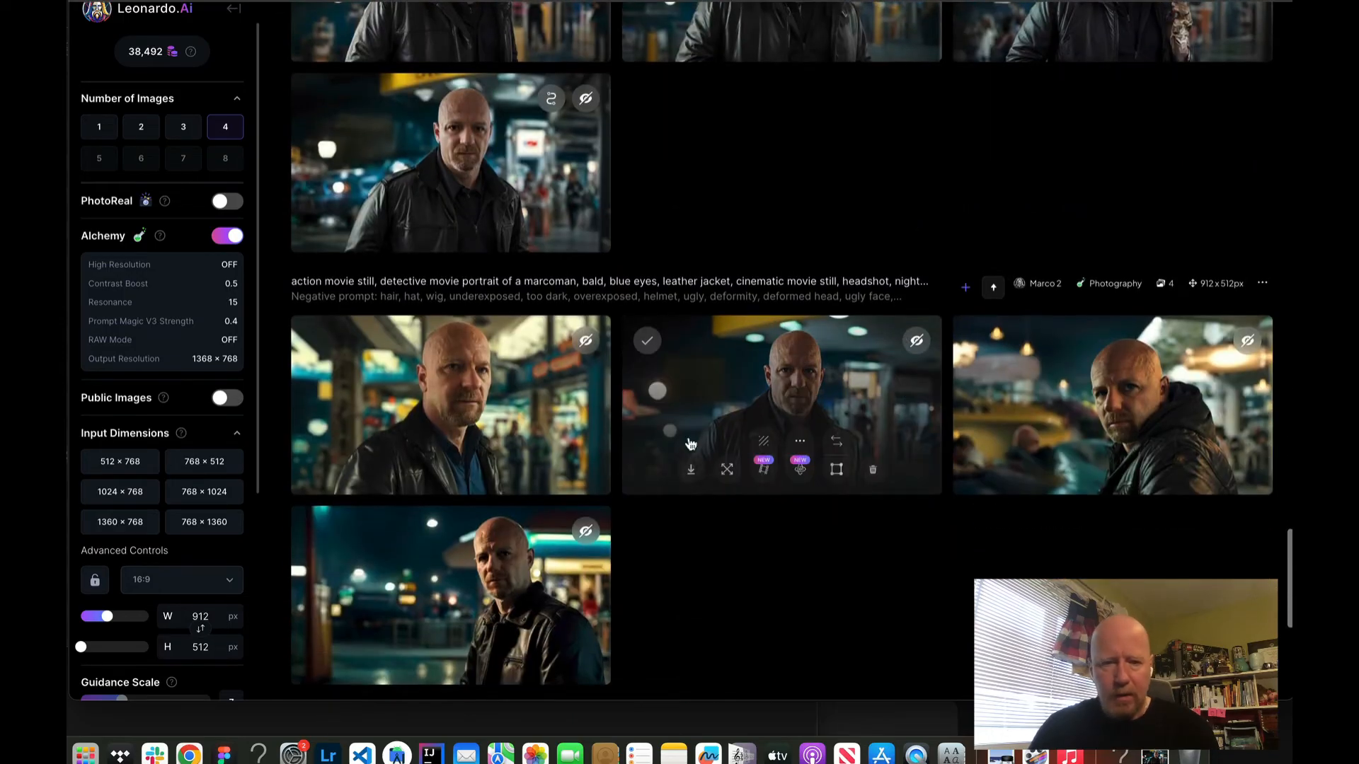
pyautogui.scroll(-1, 709, 568)
pyautogui.scroll(-2, 709, 567)
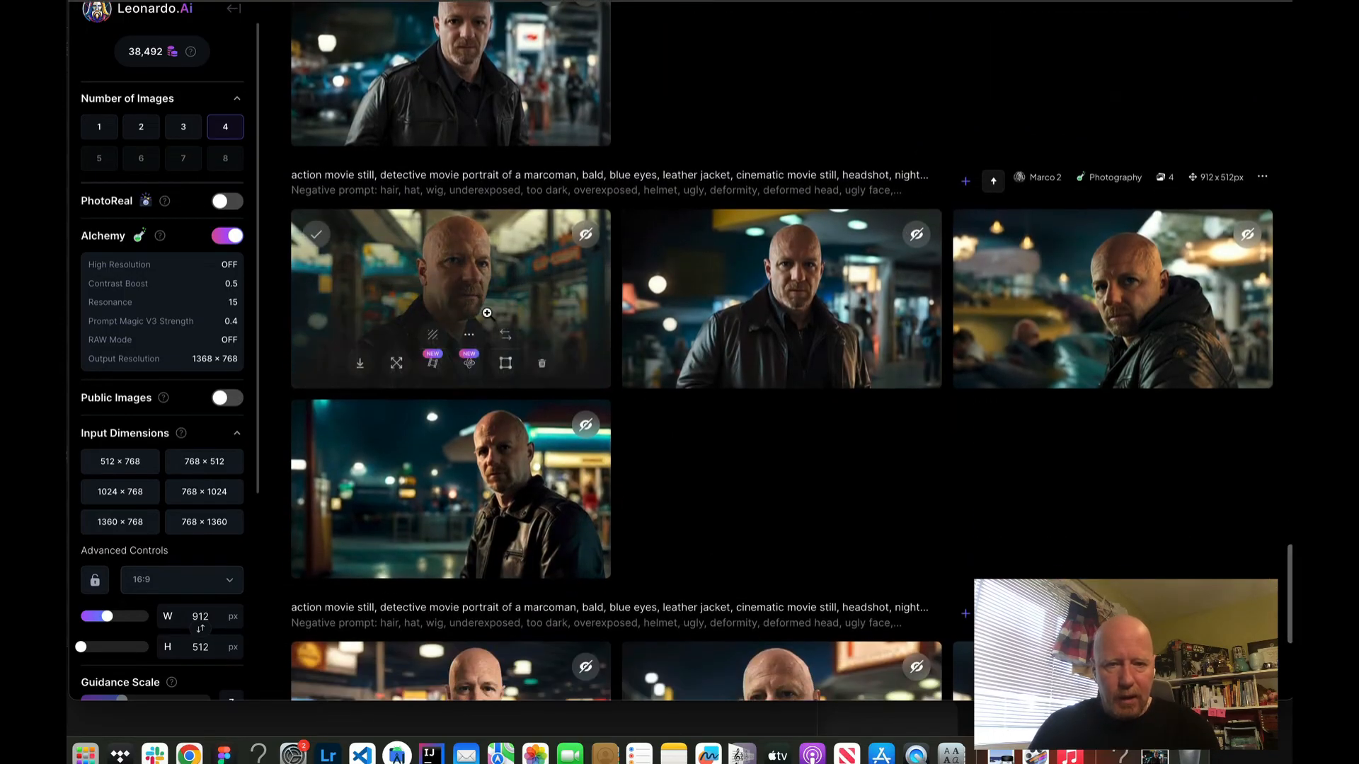
pyautogui.click(494, 368)
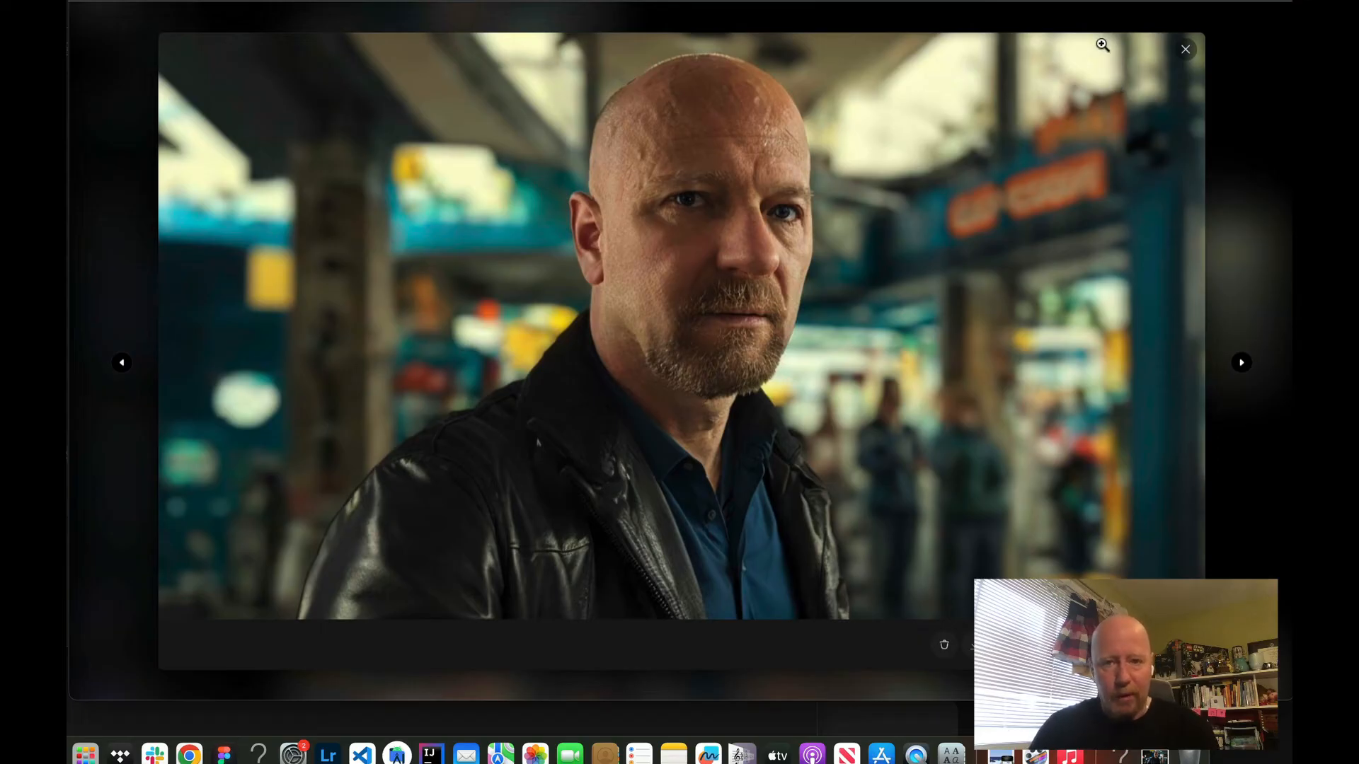
pyautogui.click(1186, 52)
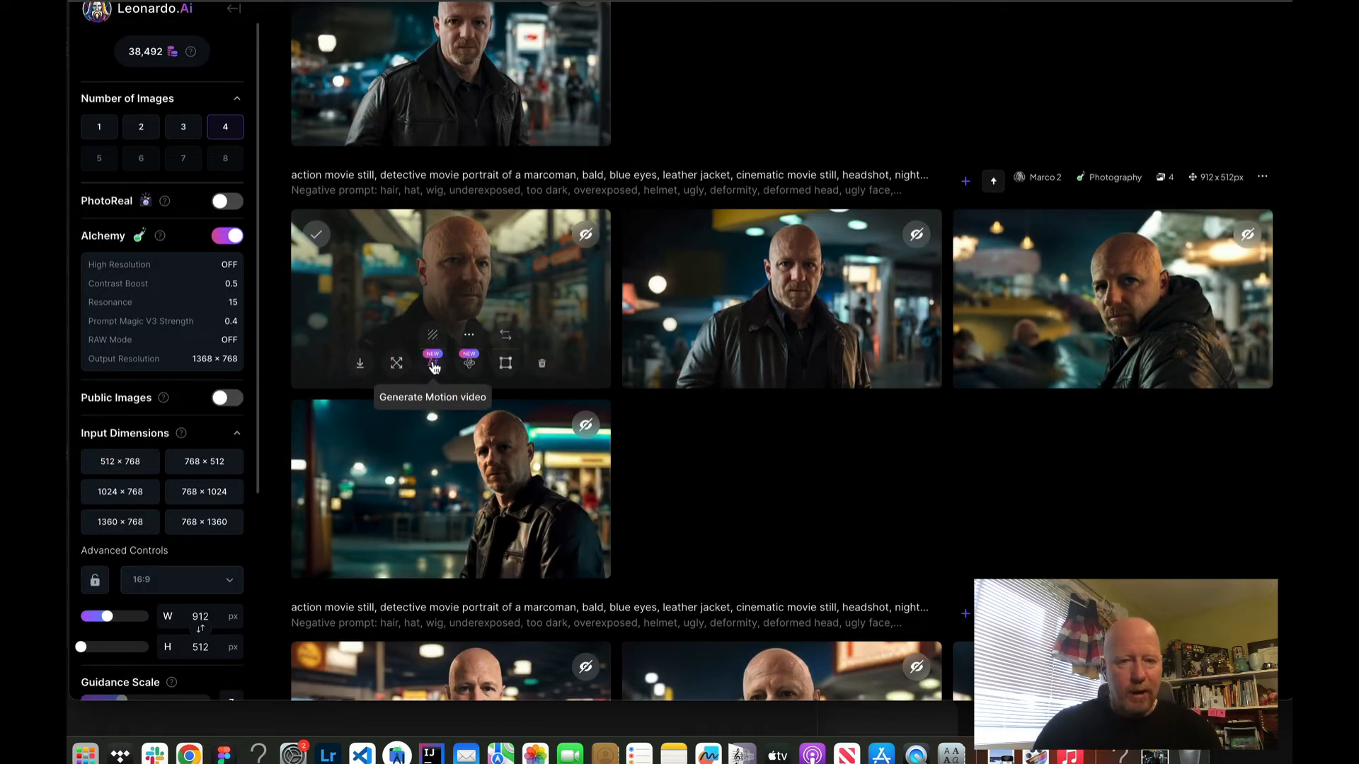
pyautogui.click(433, 364)
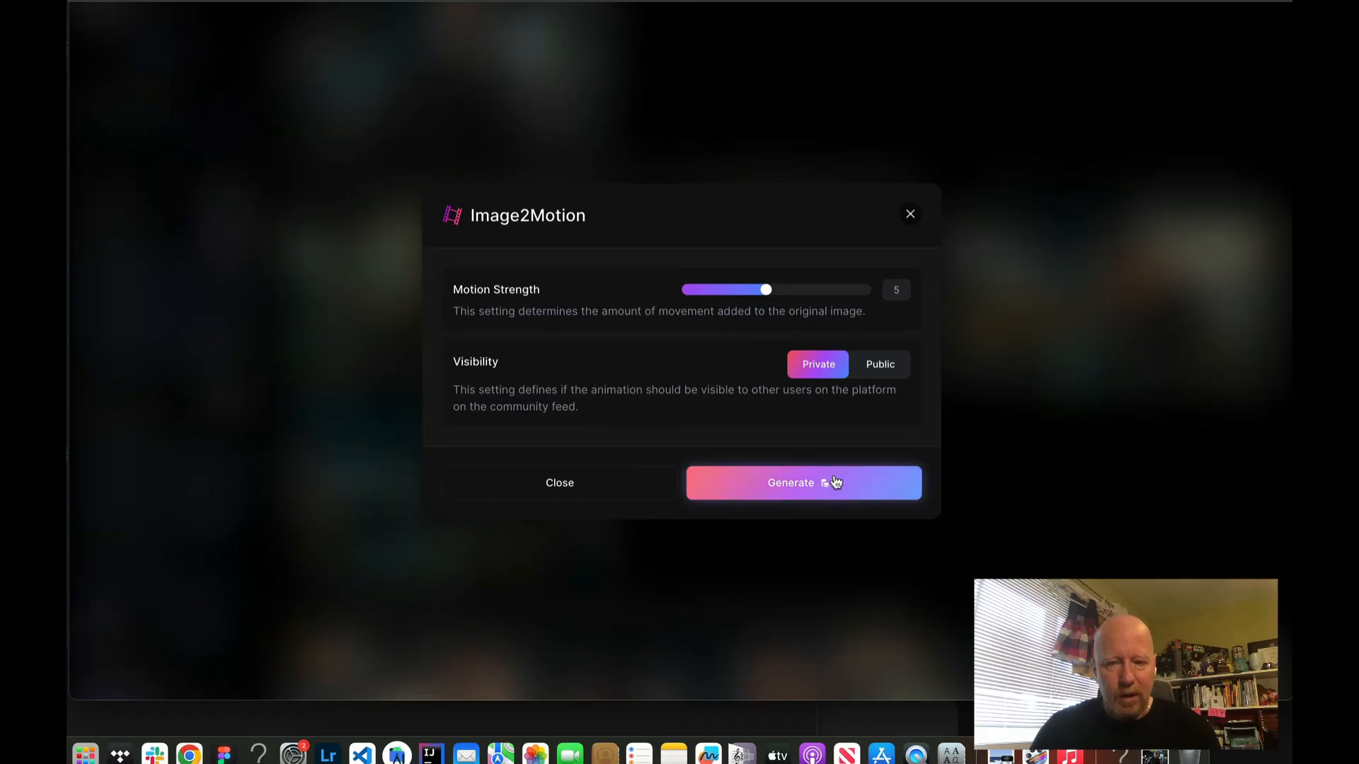
pyautogui.click(820, 499)
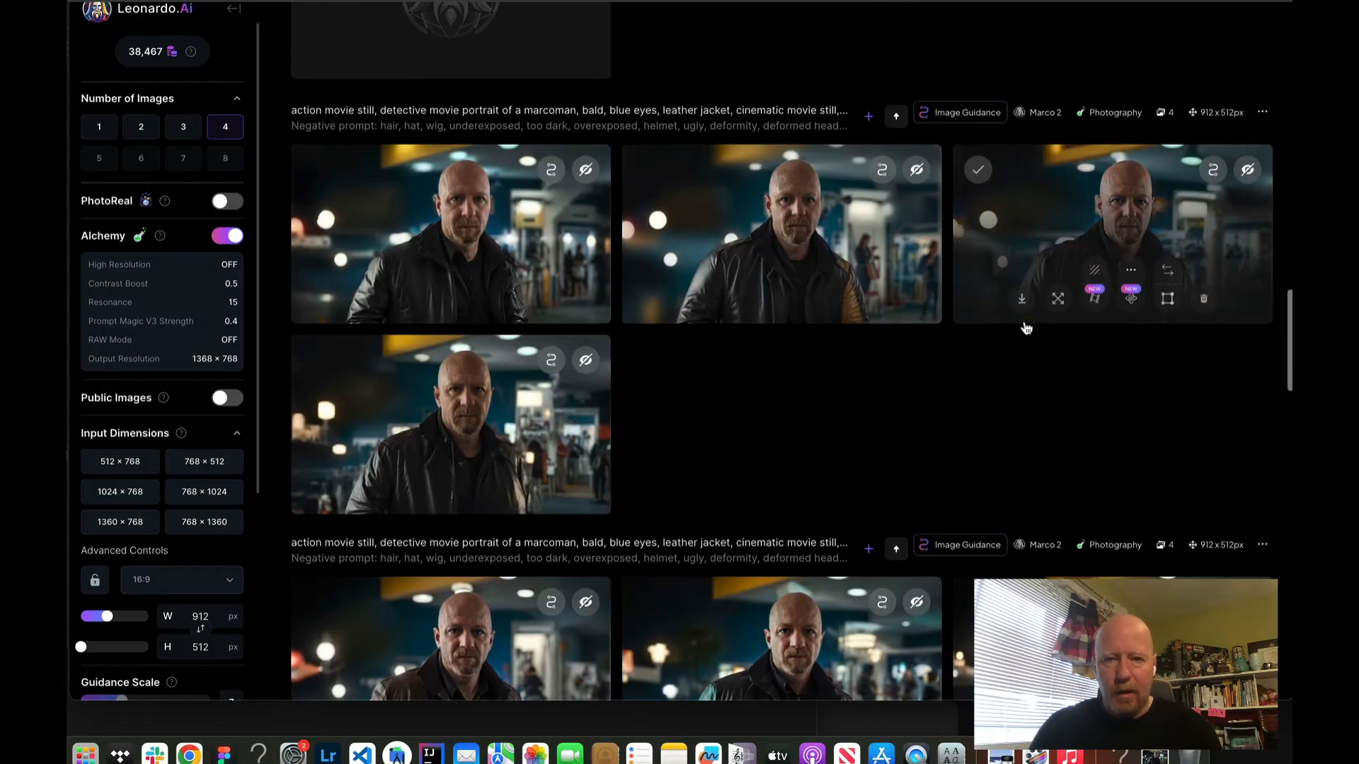
# - Examine the four enlarged portraits of the latest finished image-guided batch one after another
pyautogui.scroll(-3, 817, 243)
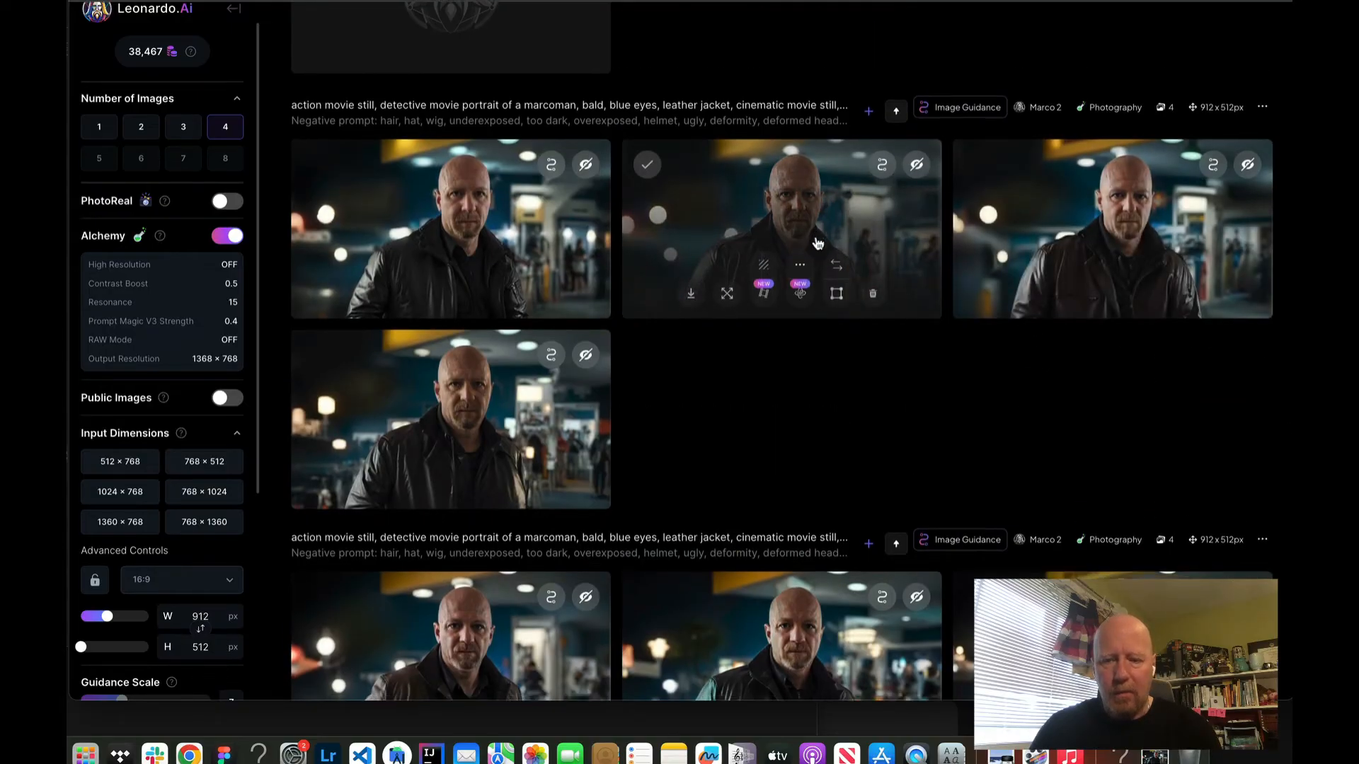
pyautogui.scroll(4, 817, 243)
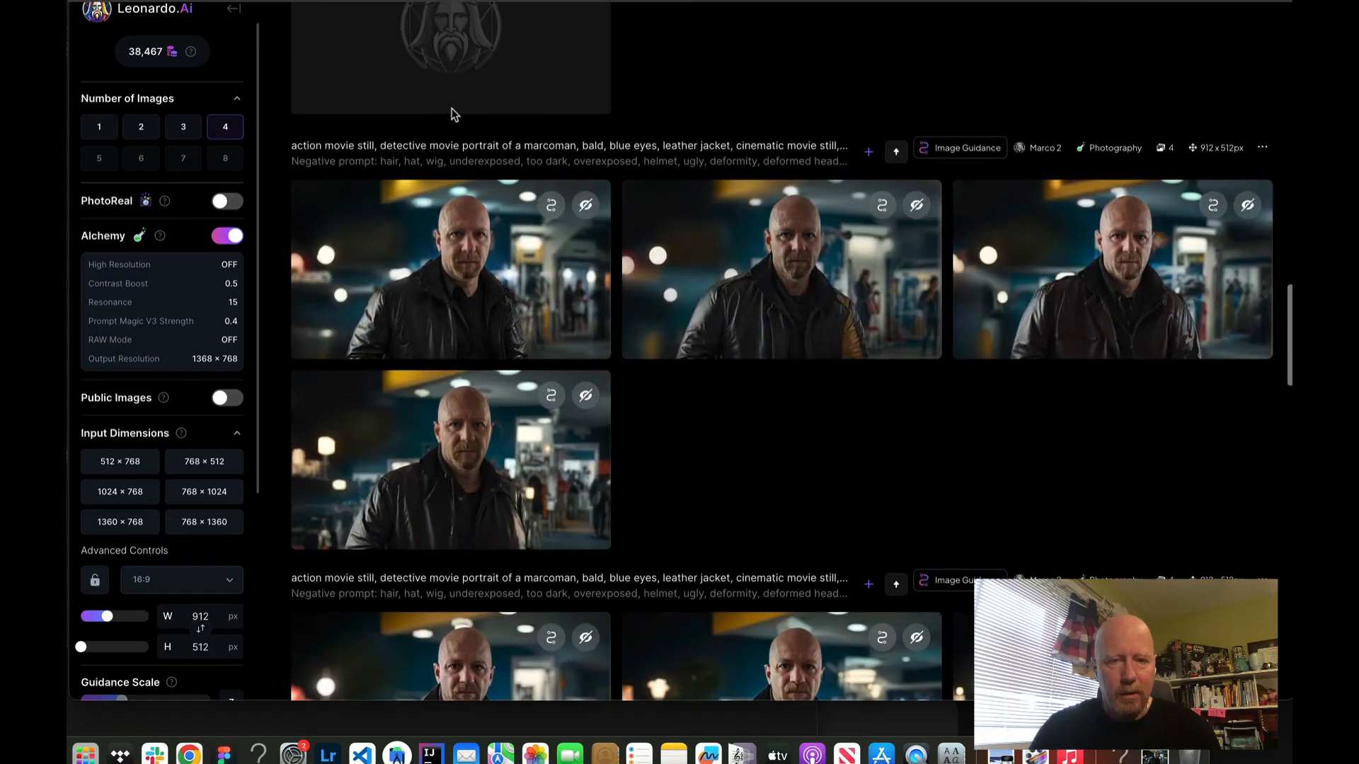
pyautogui.click(453, 276)
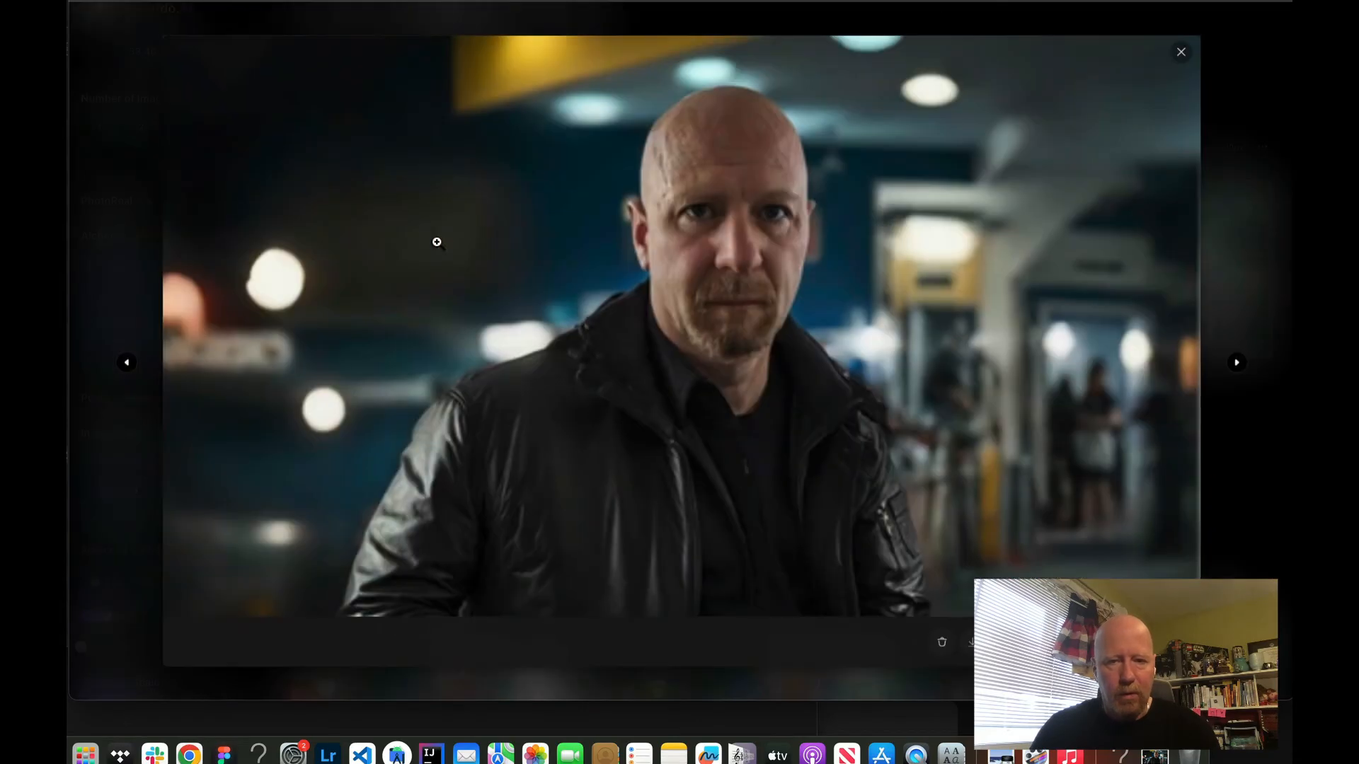
pyautogui.click(1239, 363)
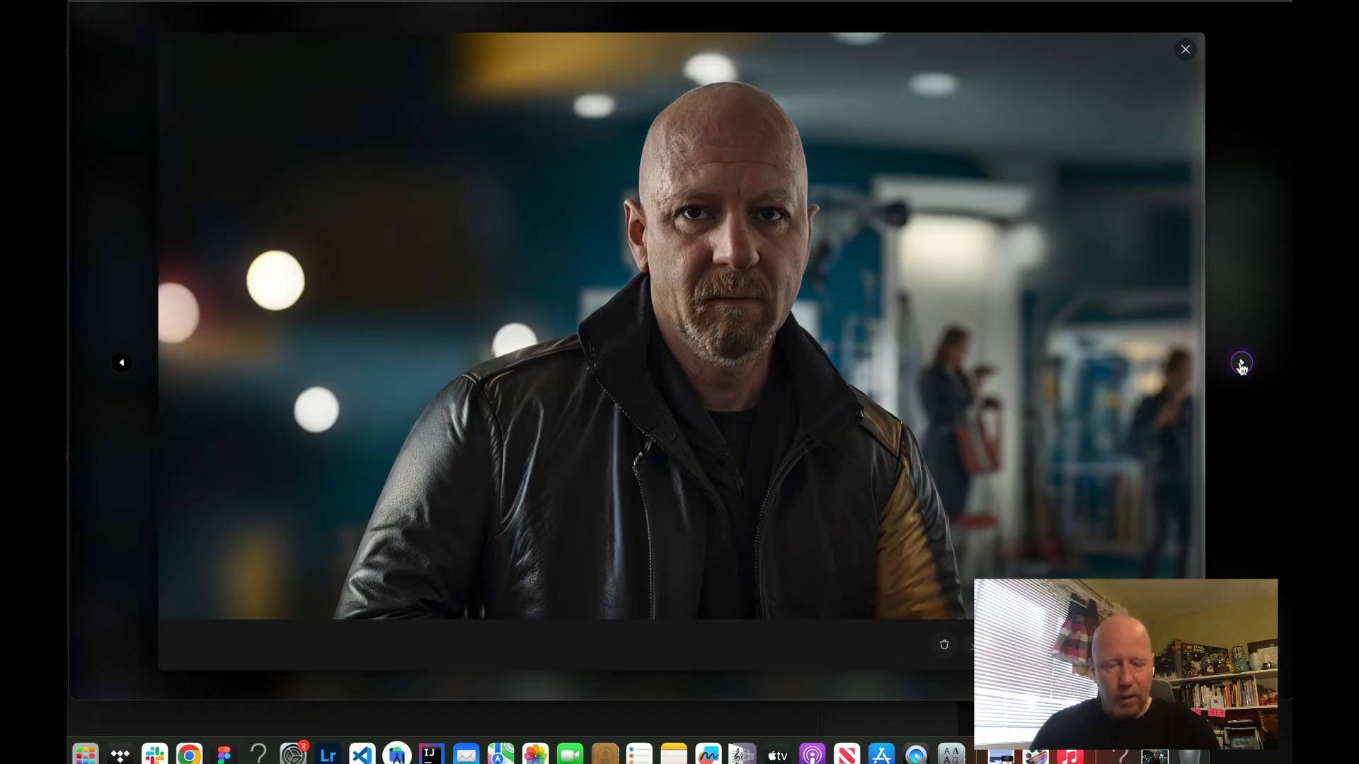
pyautogui.click(1240, 364)
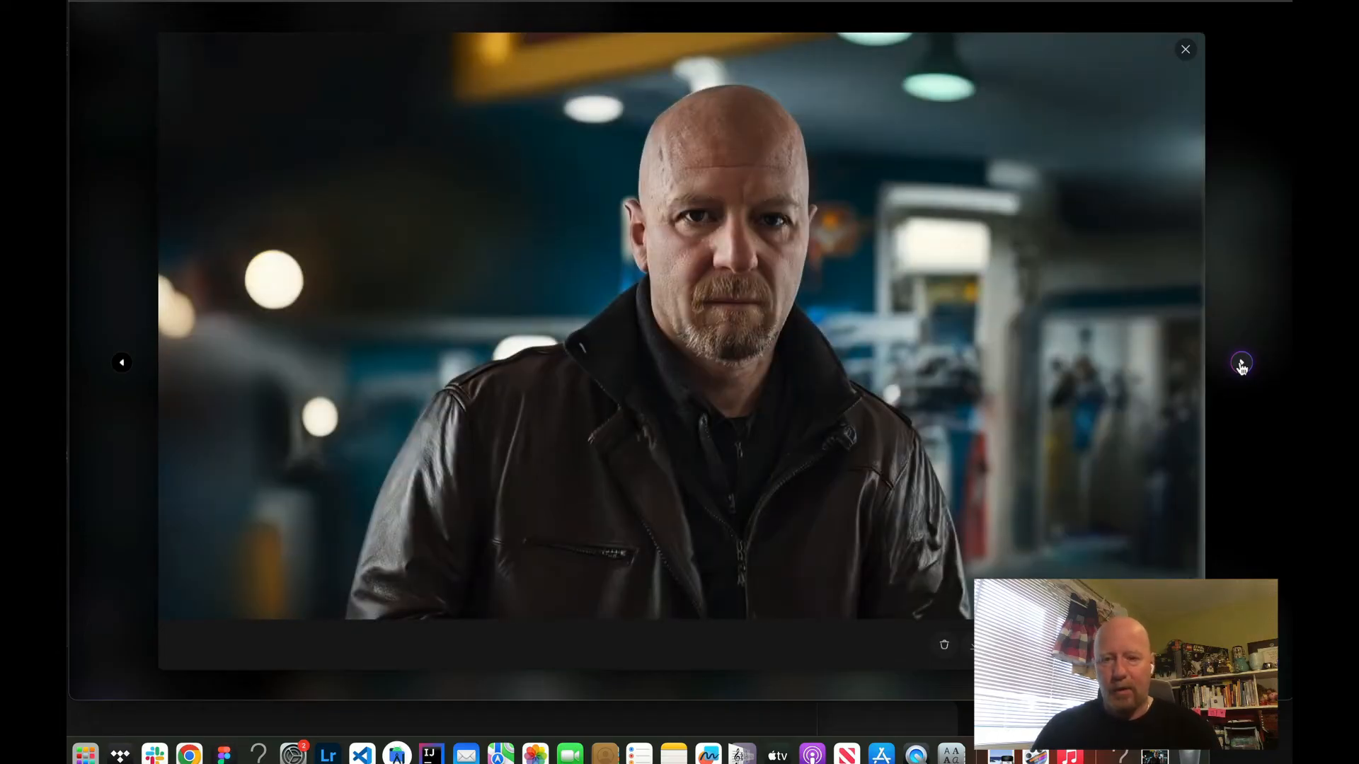
pyautogui.click(1241, 364)
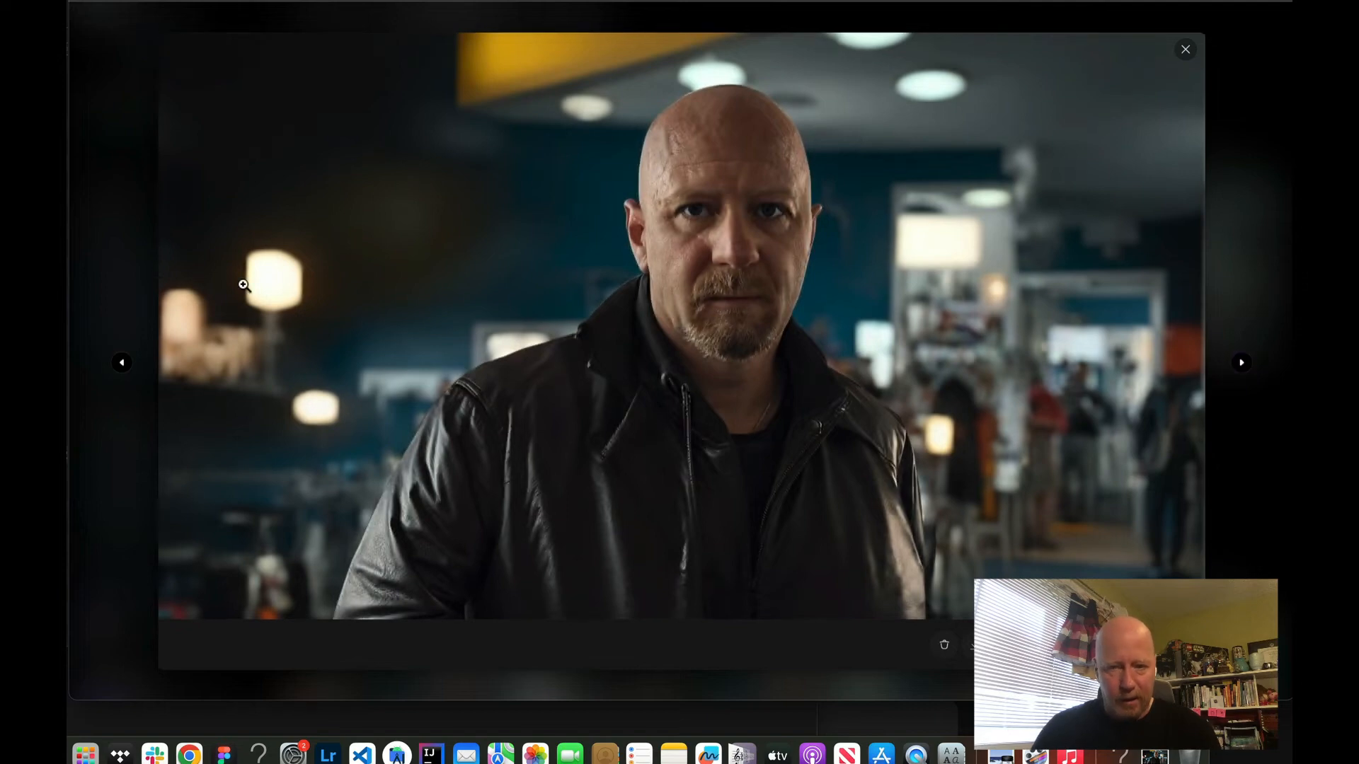
# - Go back to the batch's second portrait, the jacket with the tan sleeve, and generate a motion video from it
pyautogui.click(122, 364)
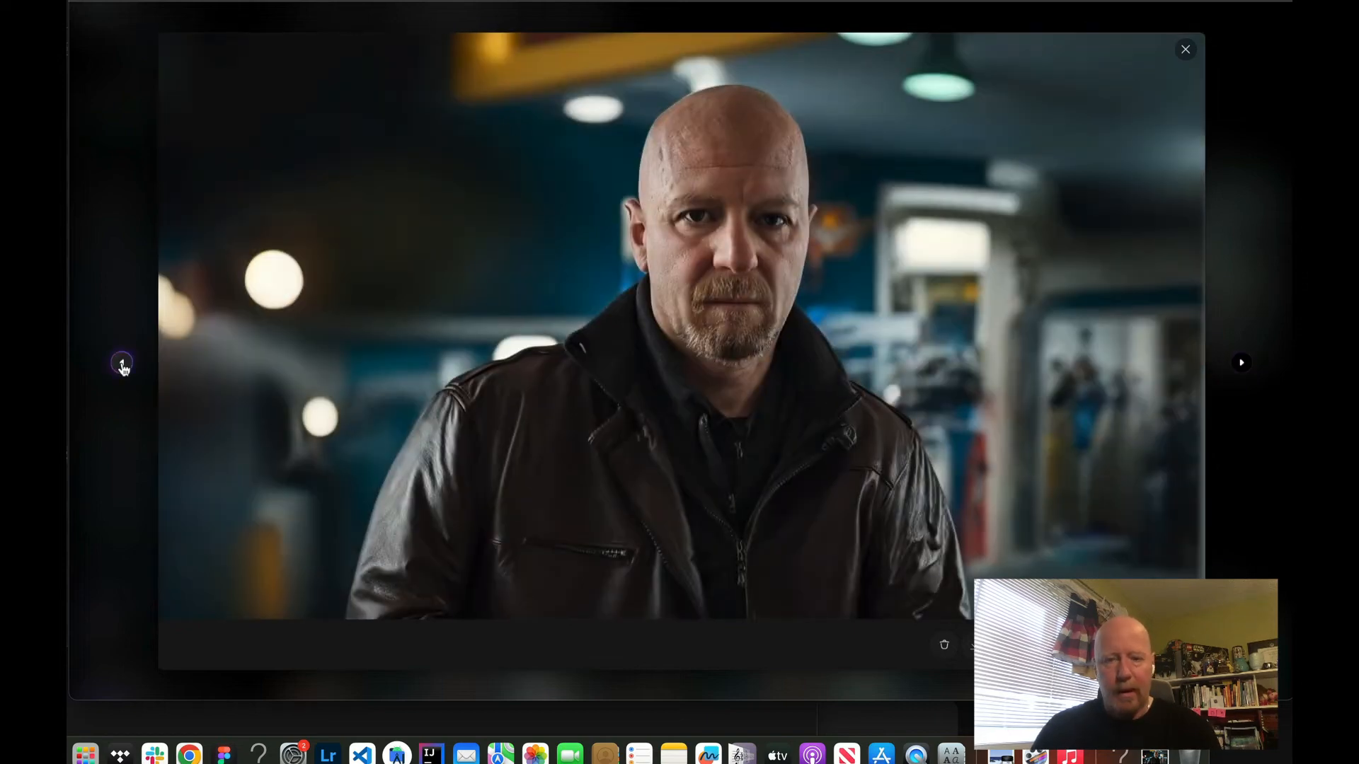
pyautogui.click(122, 364)
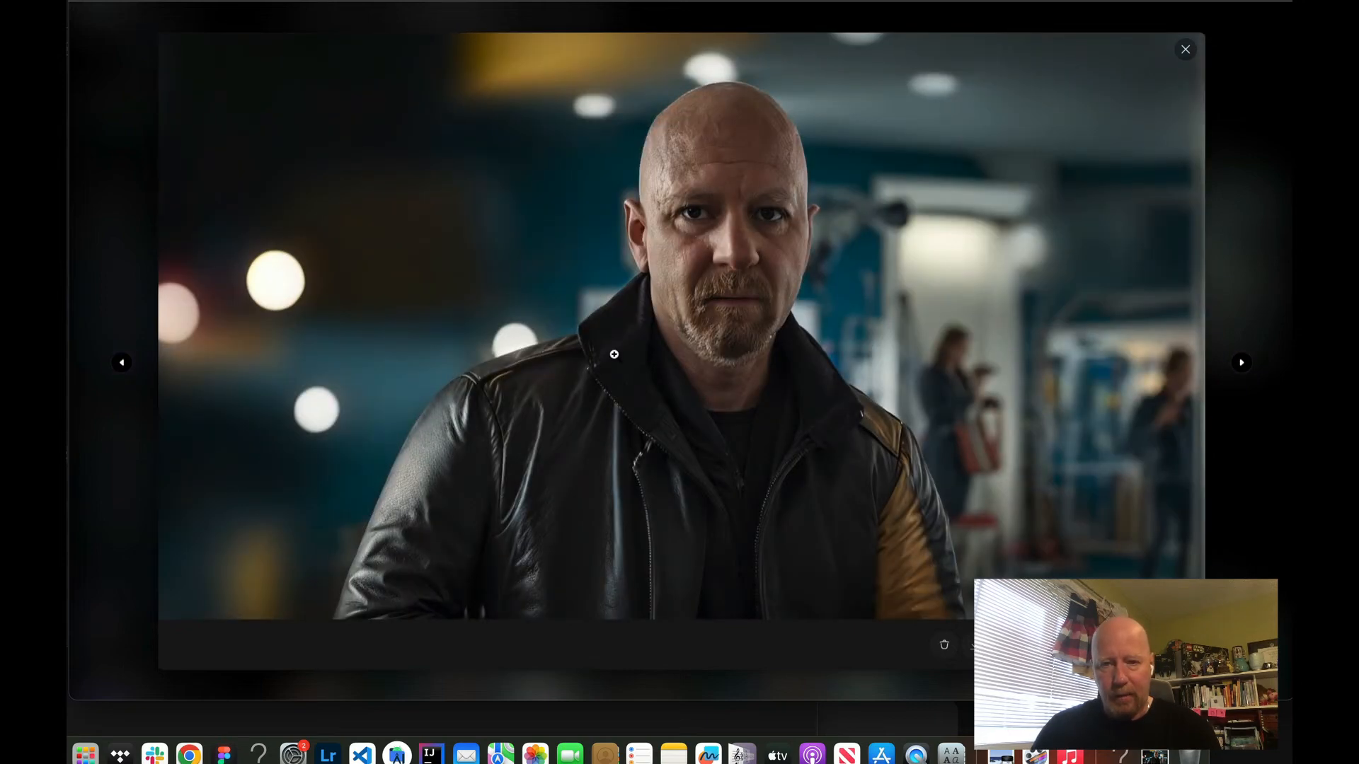
pyautogui.click(1187, 49)
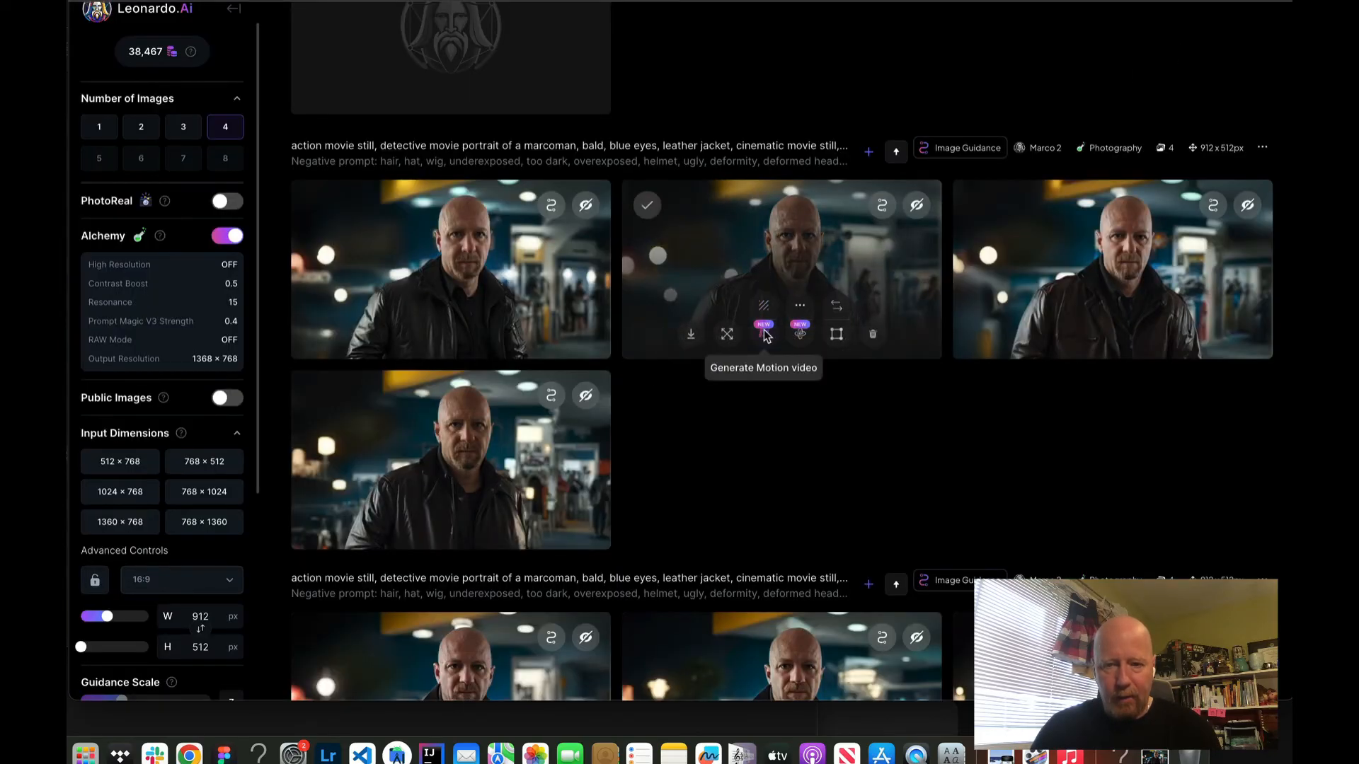
pyautogui.click(764, 332)
pyautogui.click(807, 485)
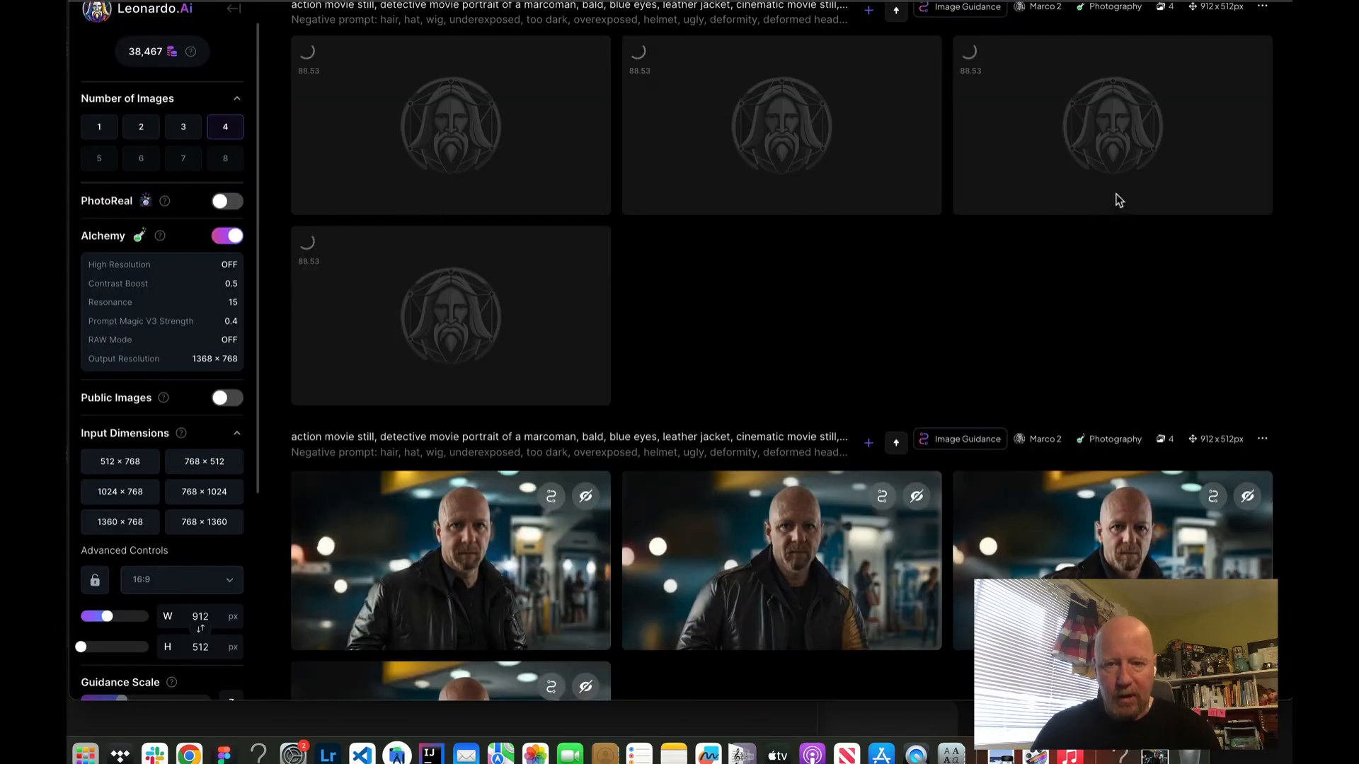
# - Examine all four portraits of the newly finished batch above at enlarged size
pyautogui.scroll(2, 920, 267)
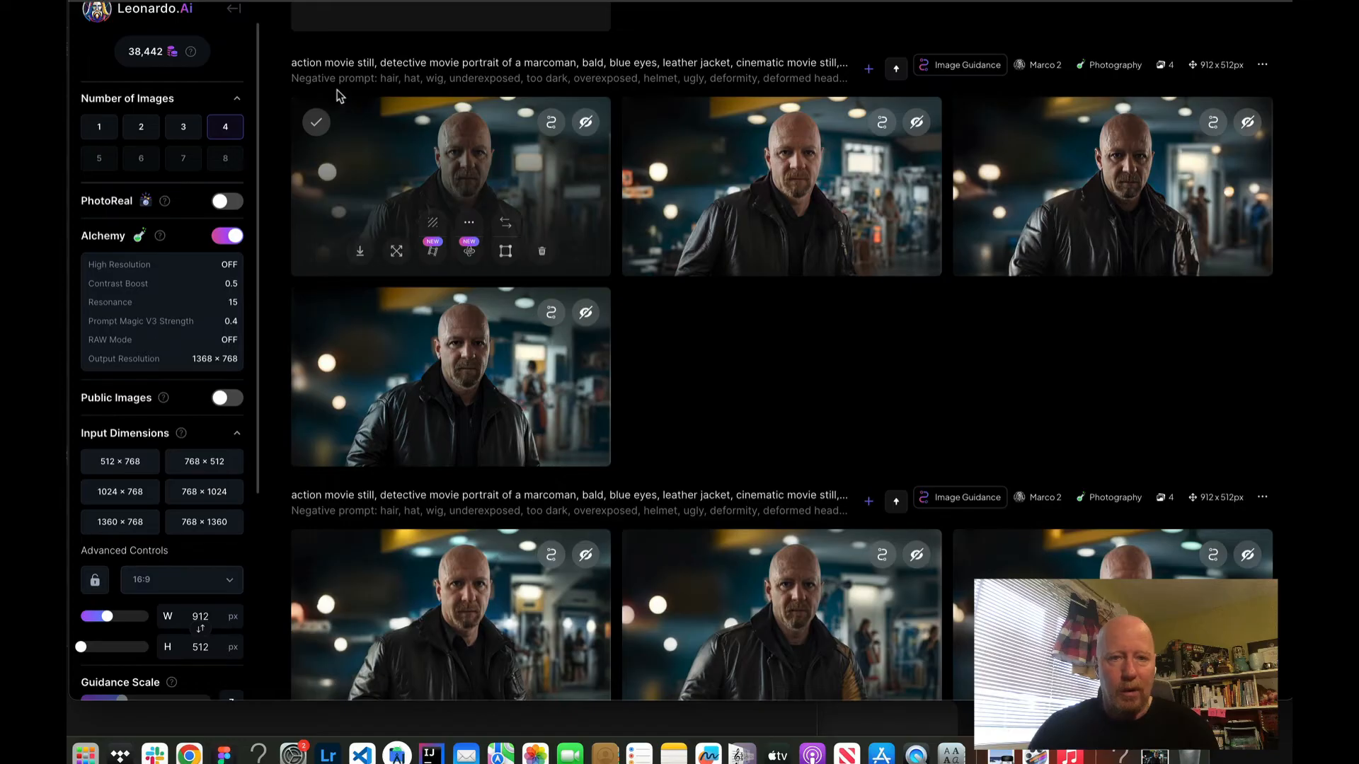
pyautogui.click(433, 177)
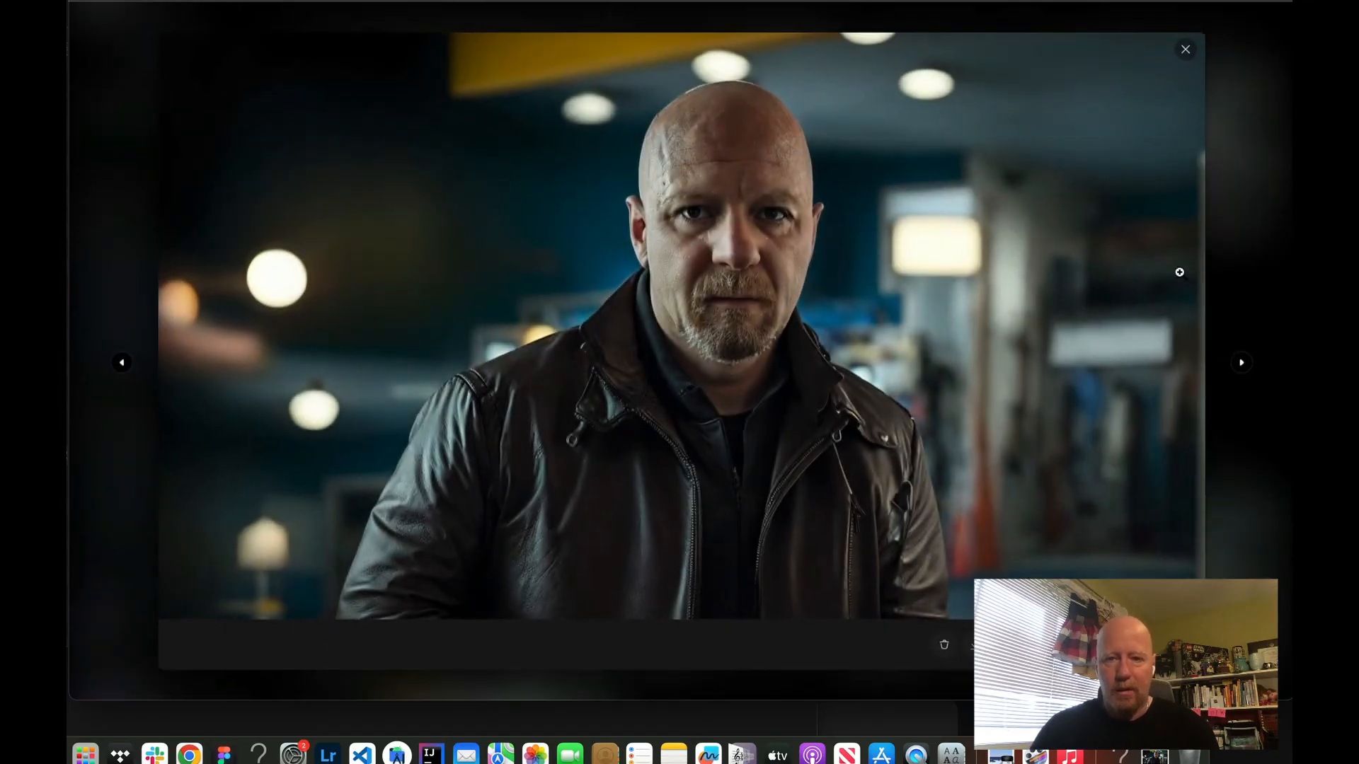
pyautogui.click(1250, 370)
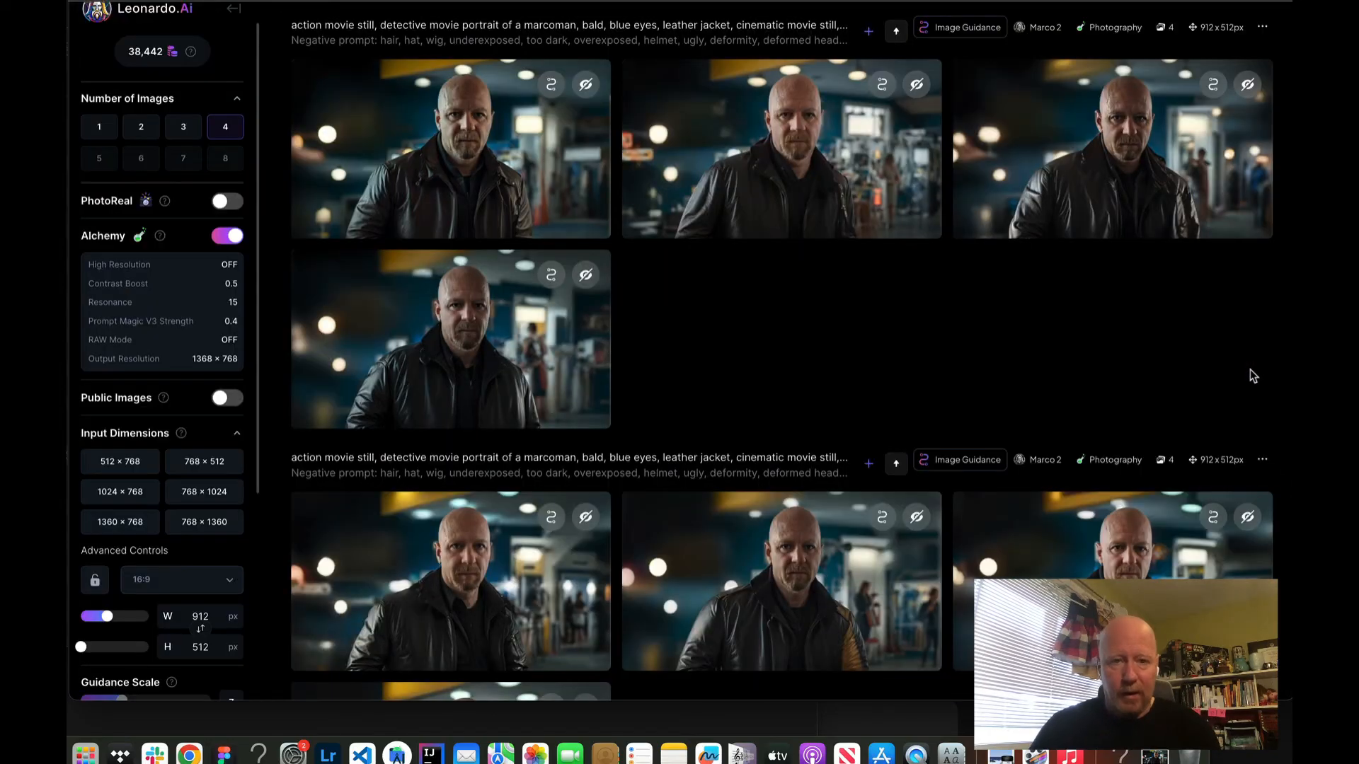
pyautogui.click(473, 176)
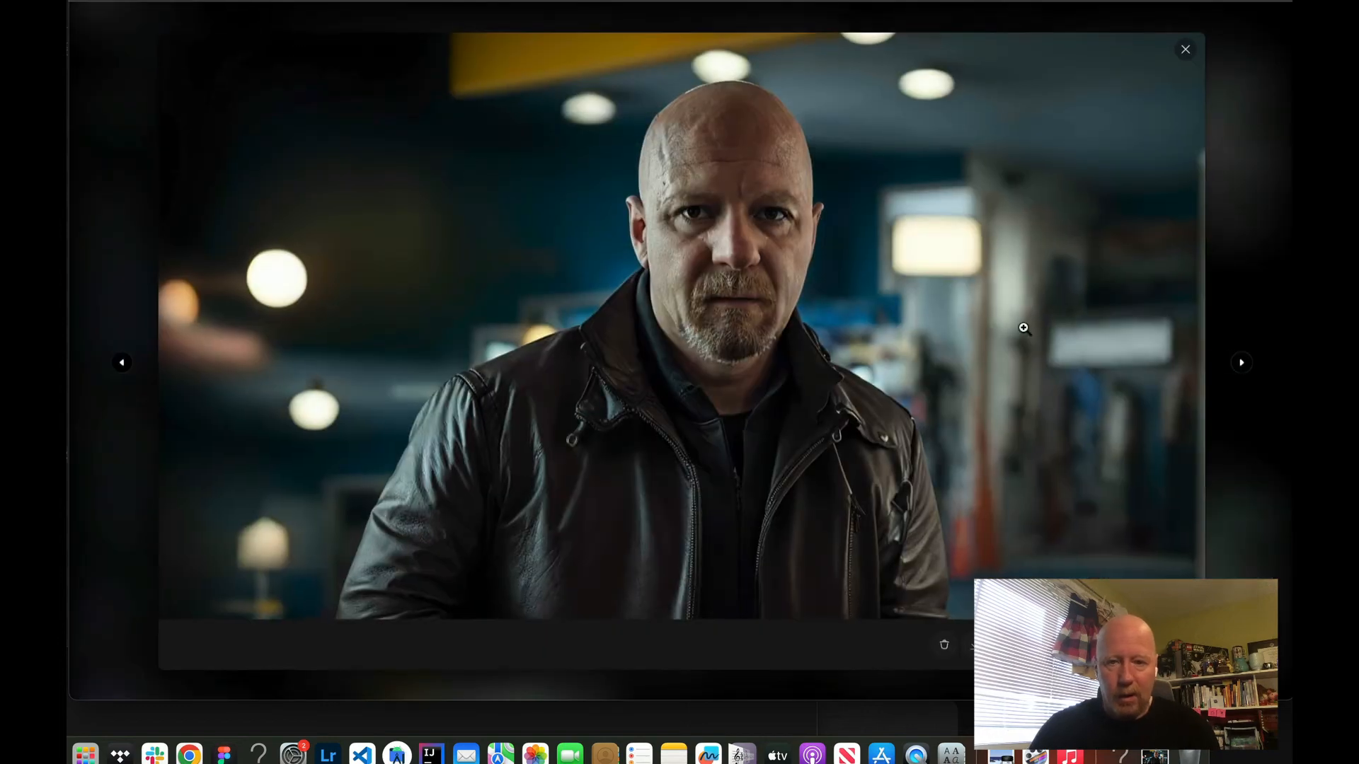
pyautogui.click(1242, 364)
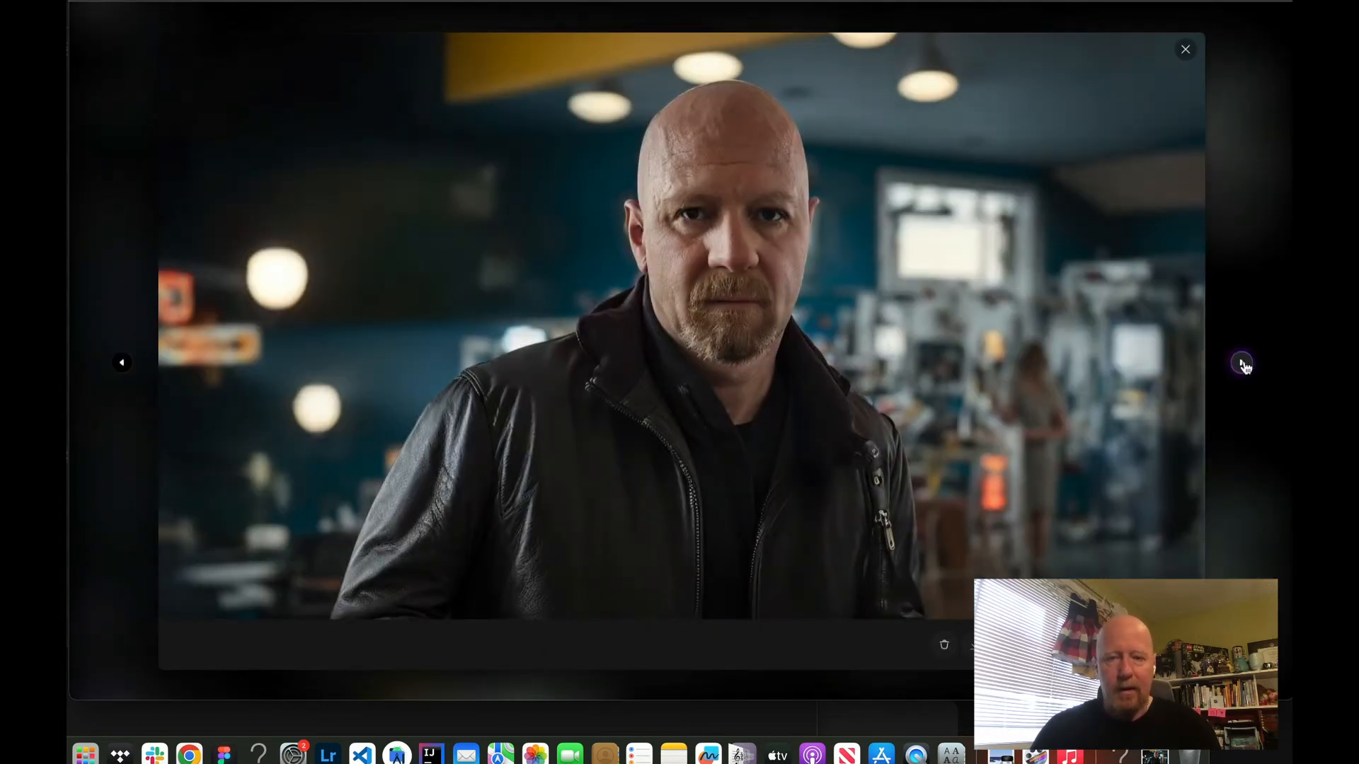
pyautogui.click(1242, 364)
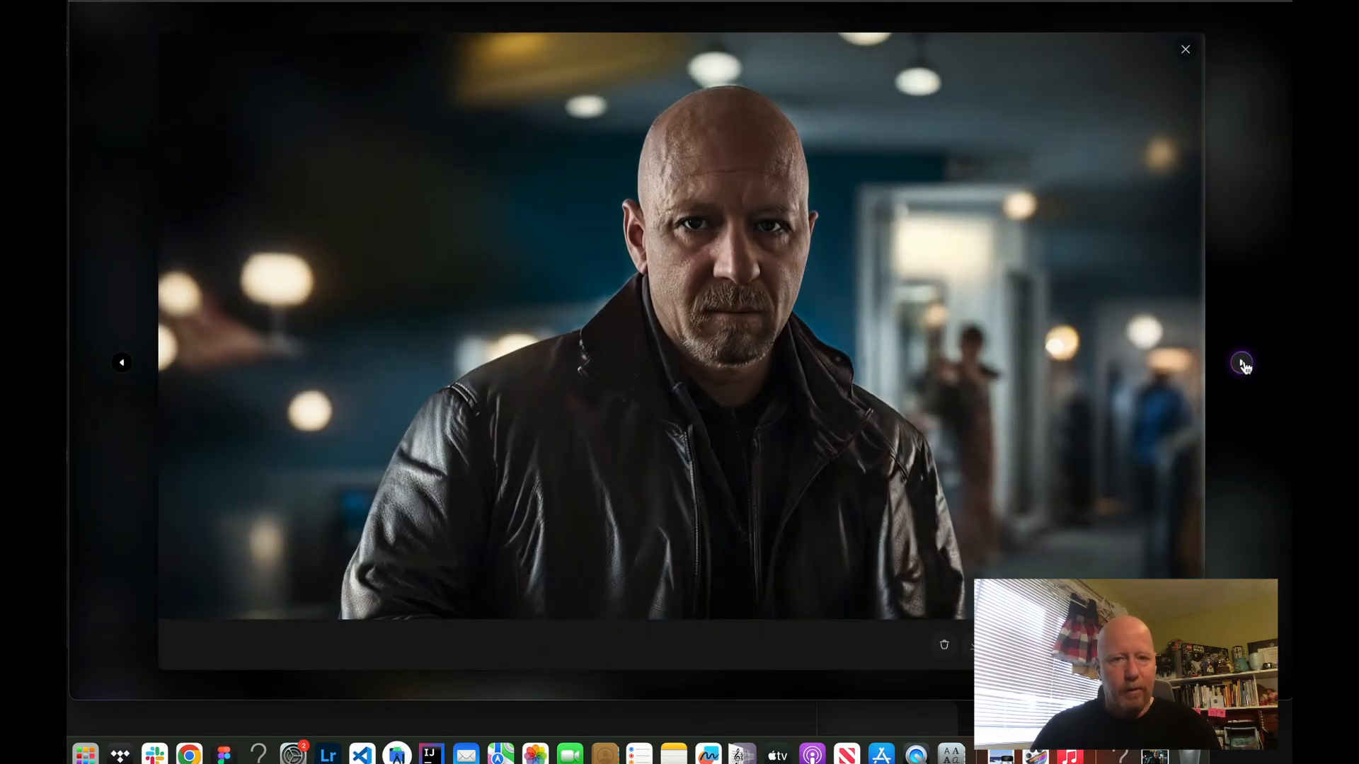
pyautogui.click(1242, 364)
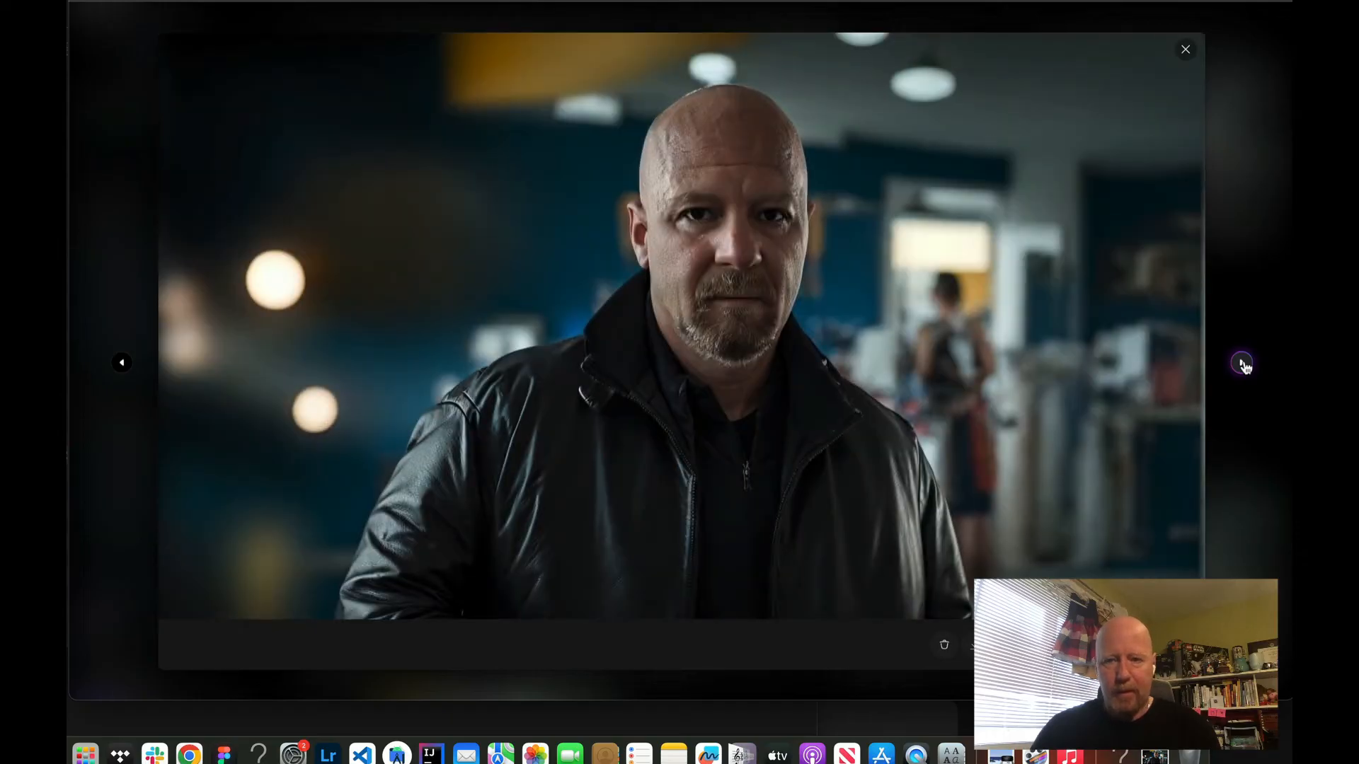
pyautogui.click(1184, 50)
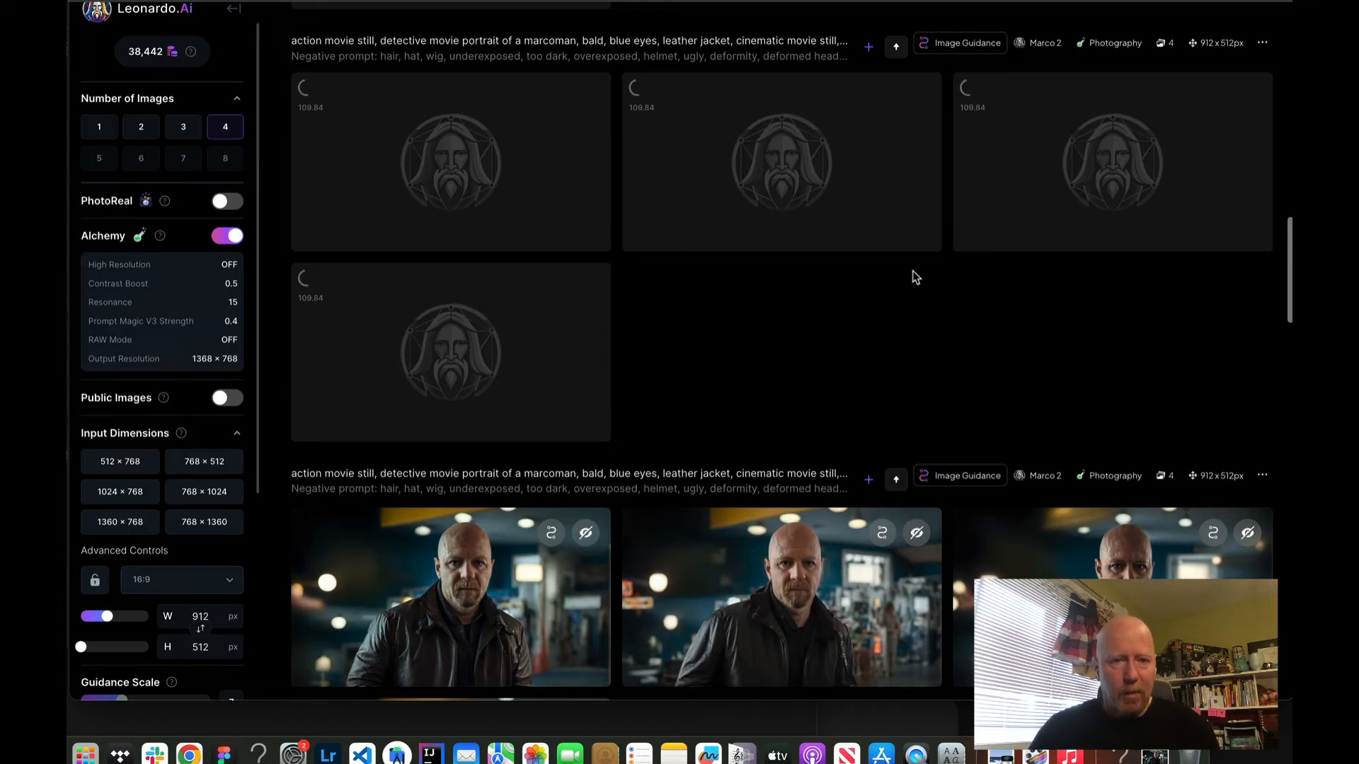
# - Play the finished motion video of the blue-shirt portrait at enlarged size and close it
pyautogui.scroll(5, 888, 222)
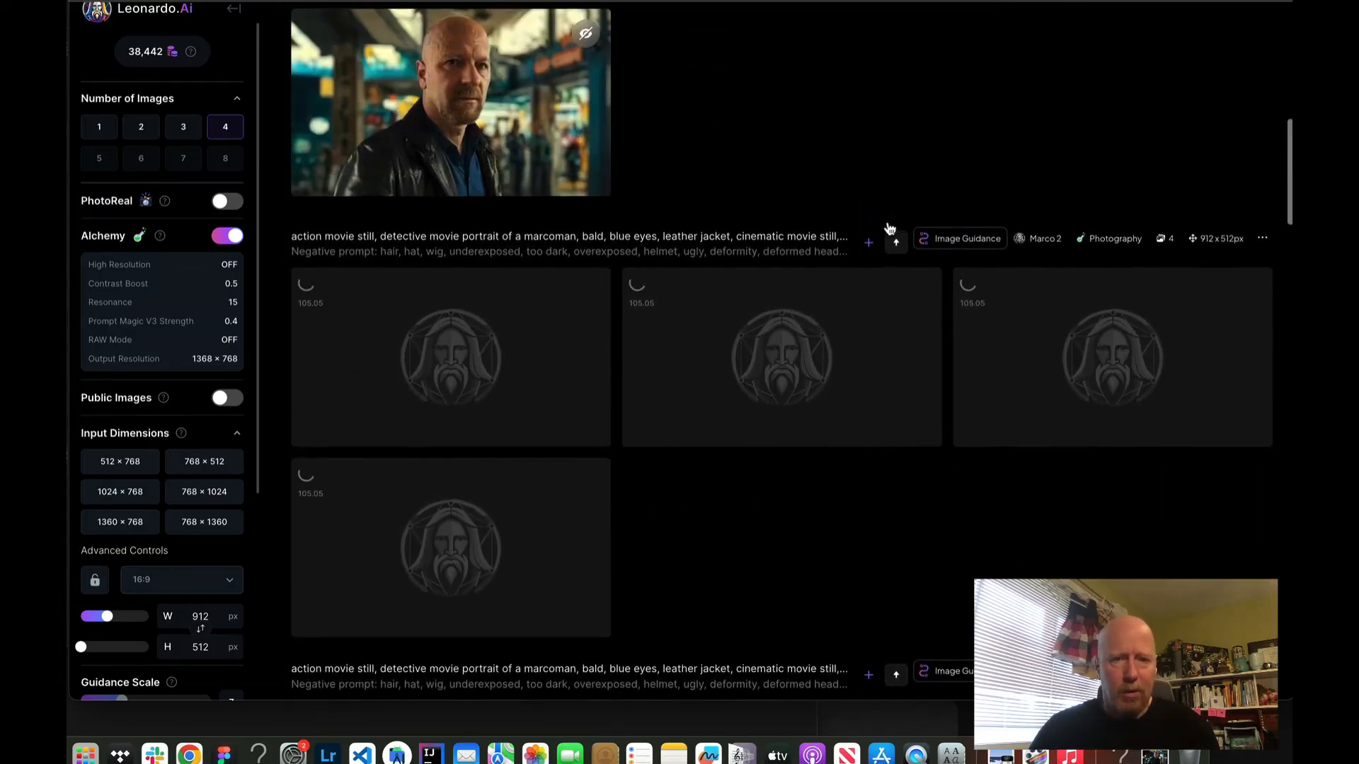
pyautogui.scroll(3, 889, 227)
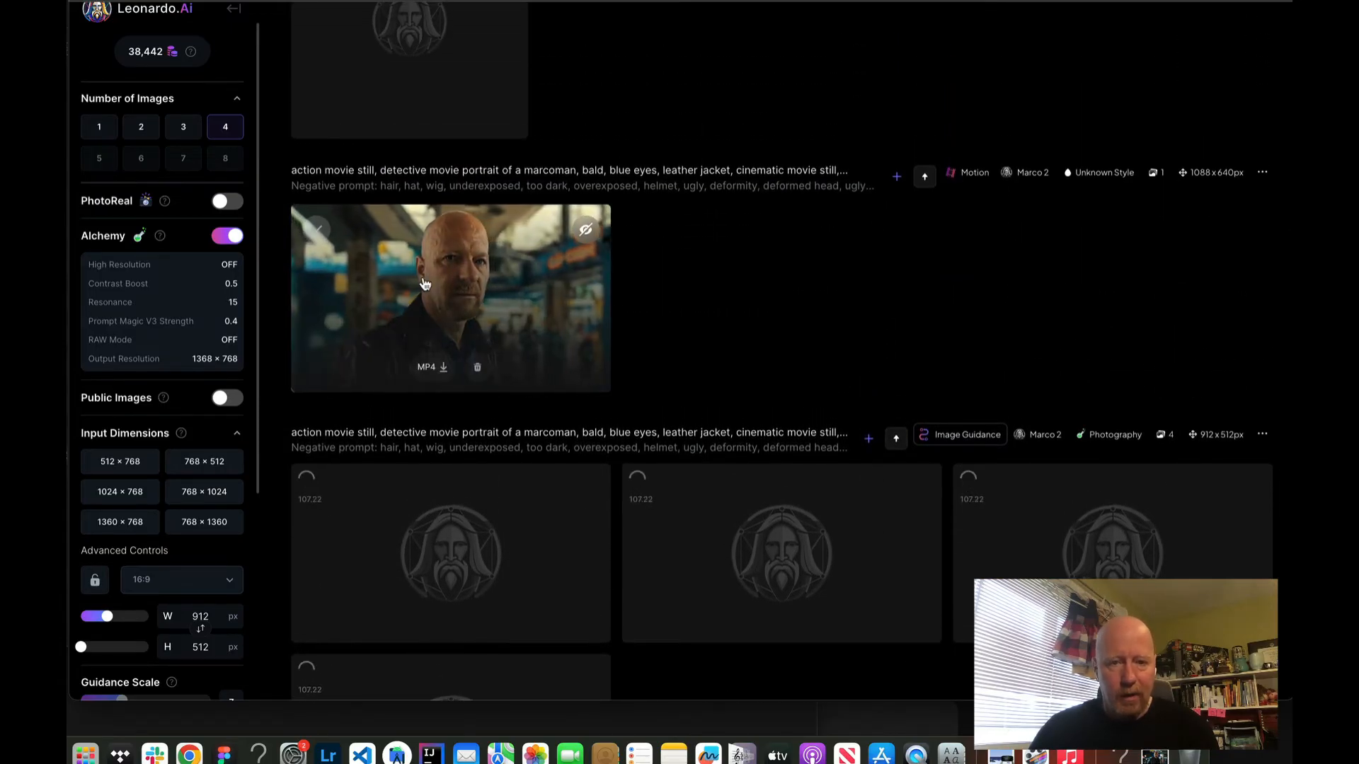
pyautogui.click(424, 284)
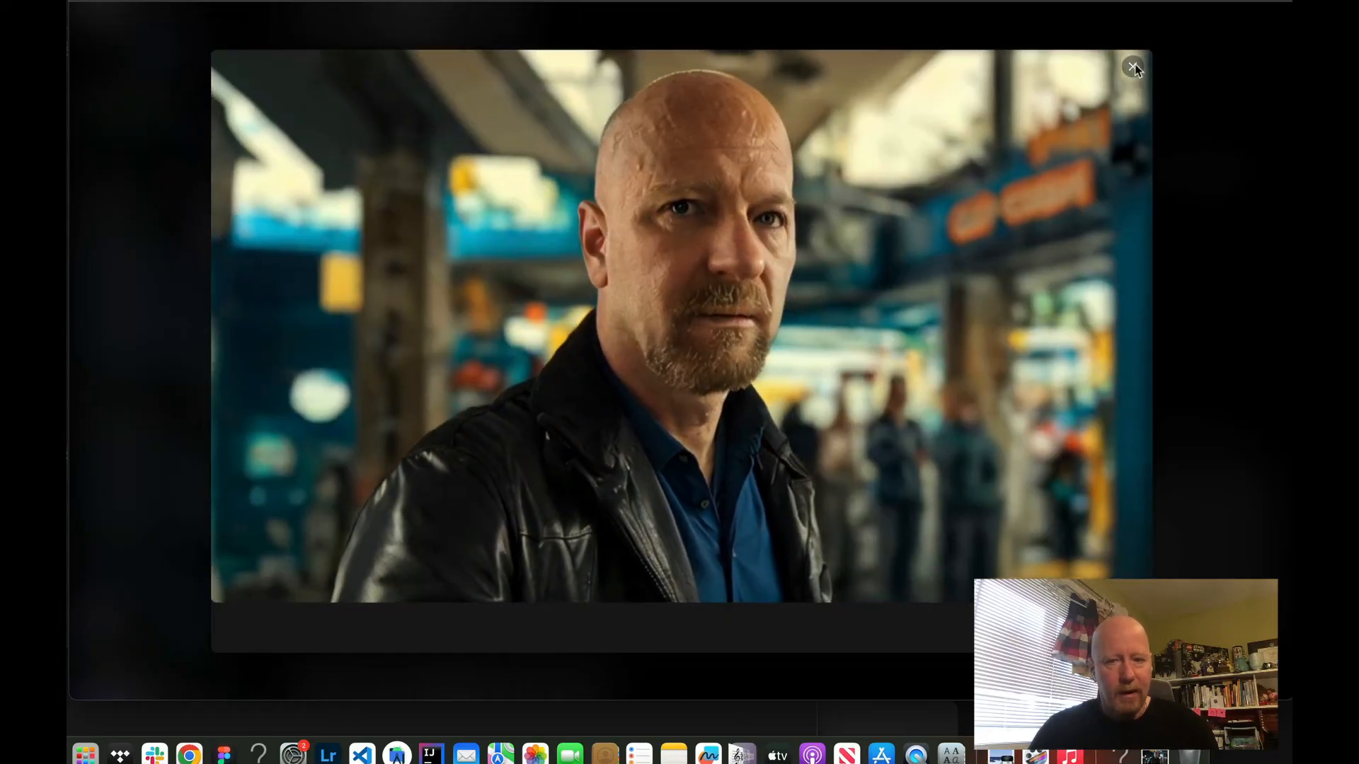
pyautogui.click(1134, 69)
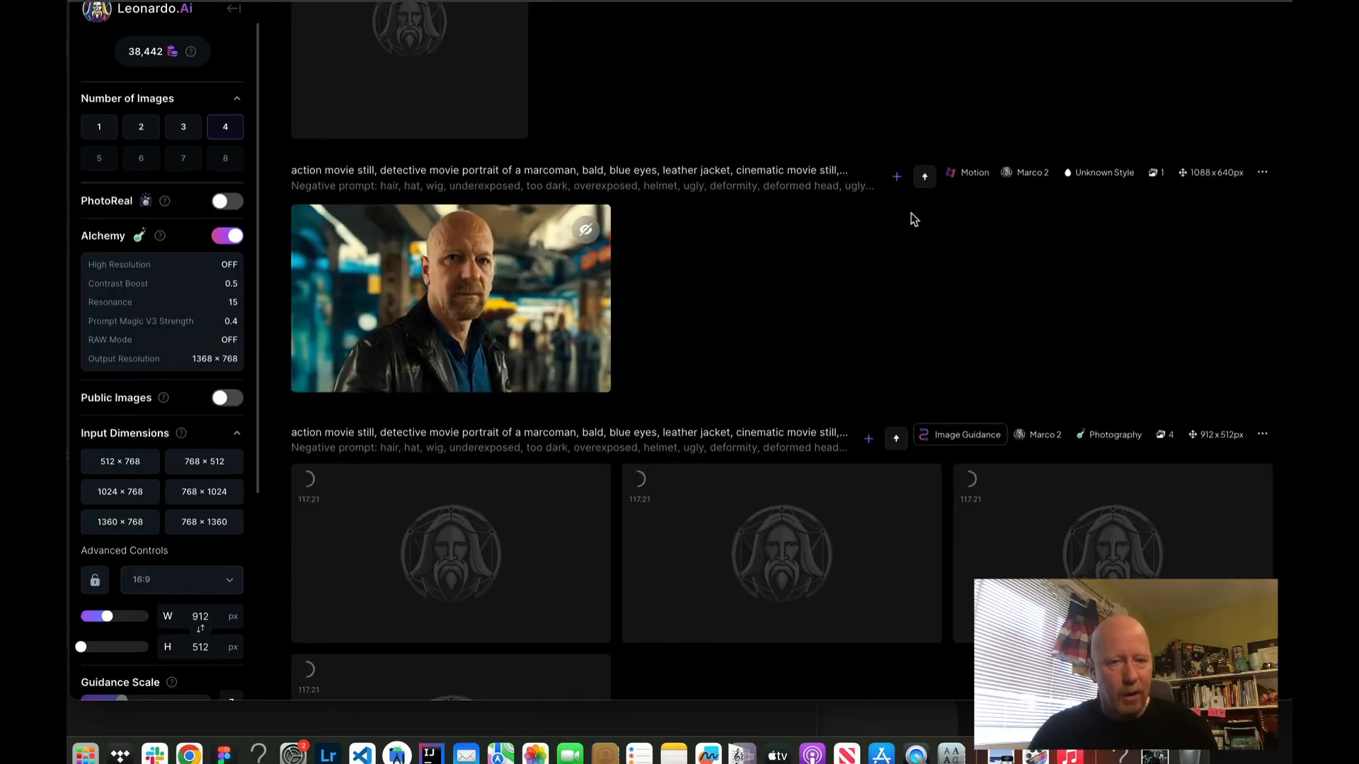
# - Play the finished motion video of the portrait in the tan-sleeved jacket at enlarged size and close it
pyautogui.scroll(5, 911, 214)
pyautogui.scroll(-1, 821, 296)
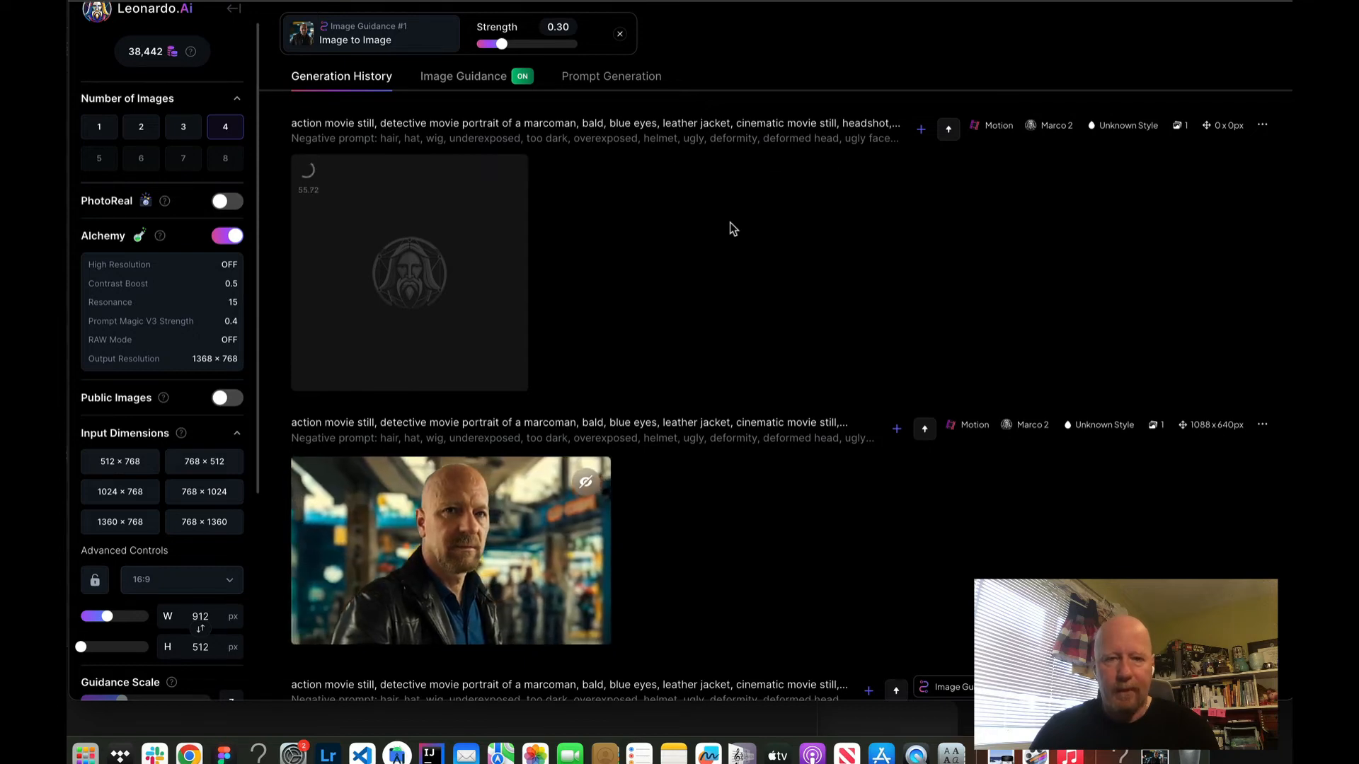
pyautogui.scroll(-15, 733, 230)
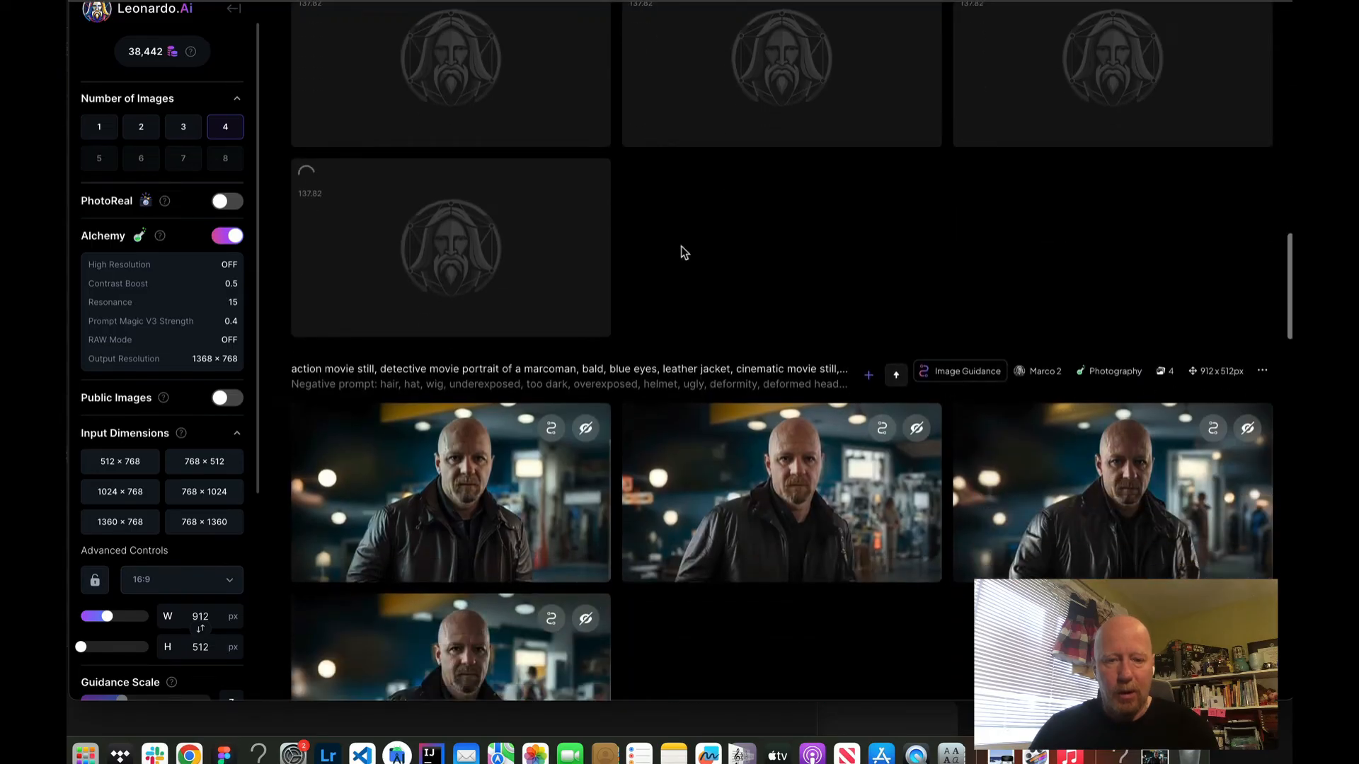
pyautogui.scroll(3, 678, 293)
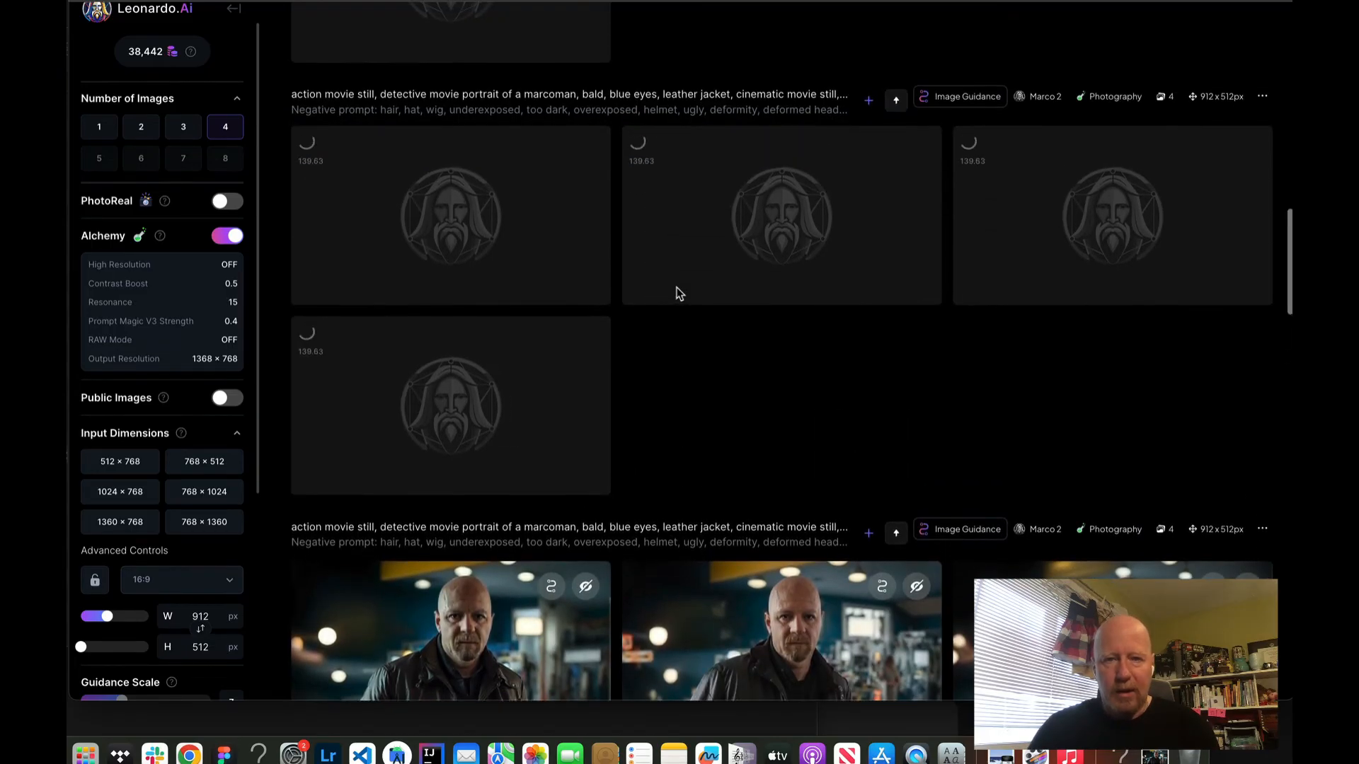
pyautogui.scroll(-1, 523, 191)
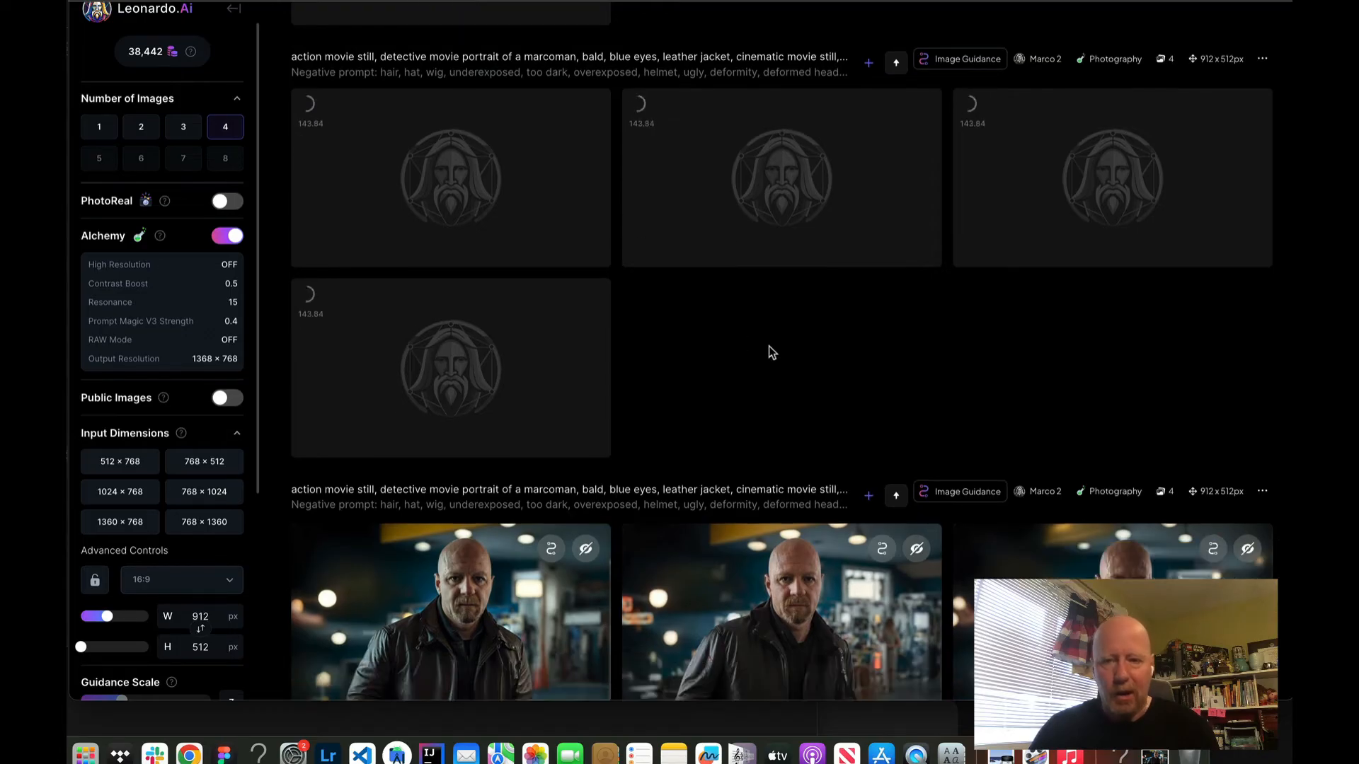
pyautogui.scroll(10, 771, 352)
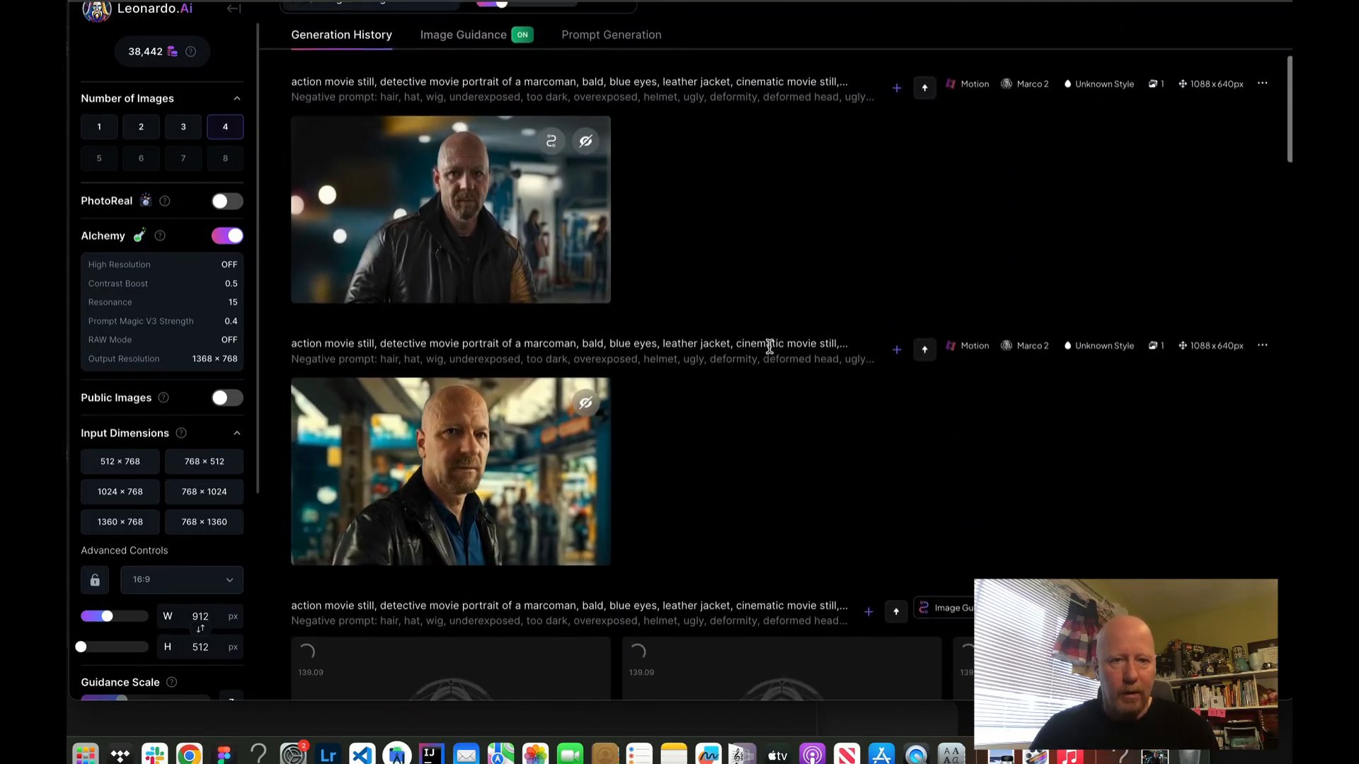
pyautogui.click(485, 276)
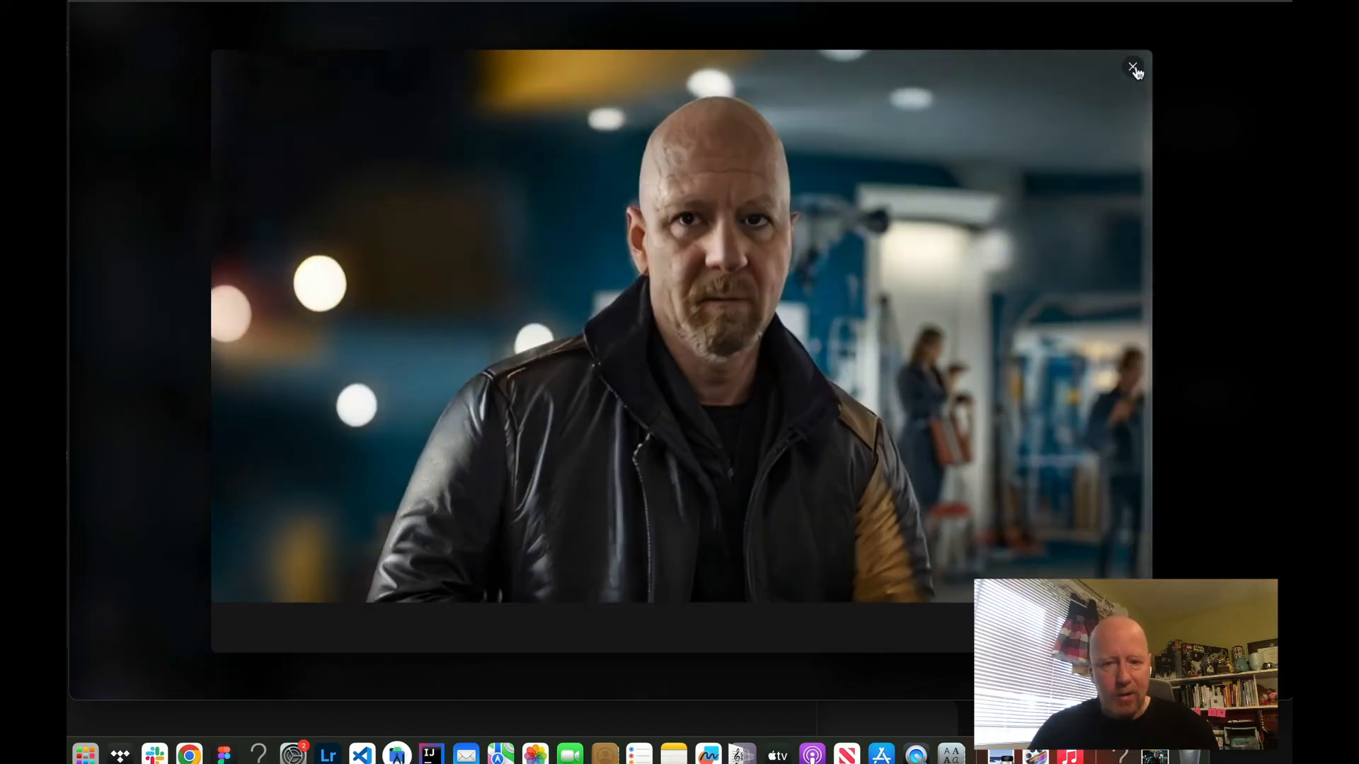
pyautogui.click(1132, 66)
# - Examine the four portraits of the newest finished image-guided batch at enlarged size, one after another
pyautogui.scroll(-12, 895, 327)
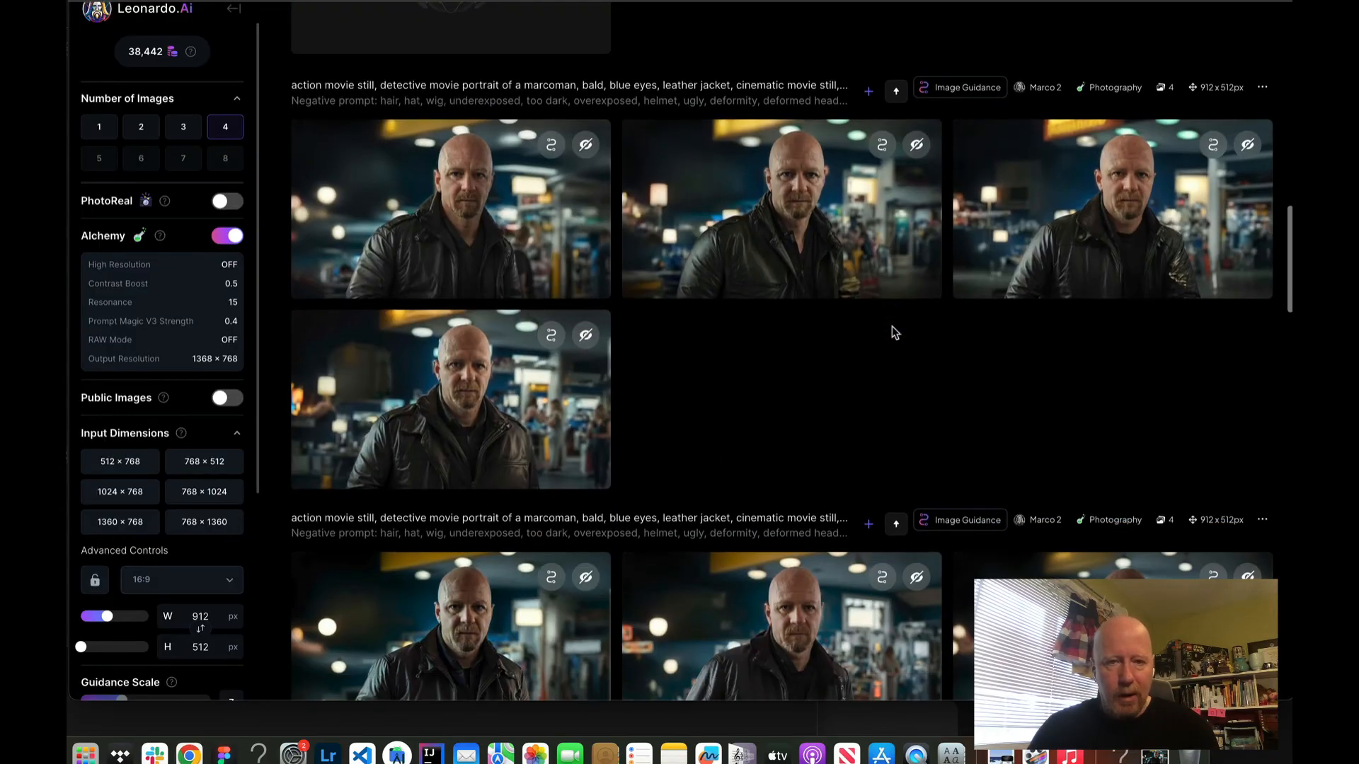
pyautogui.click(404, 189)
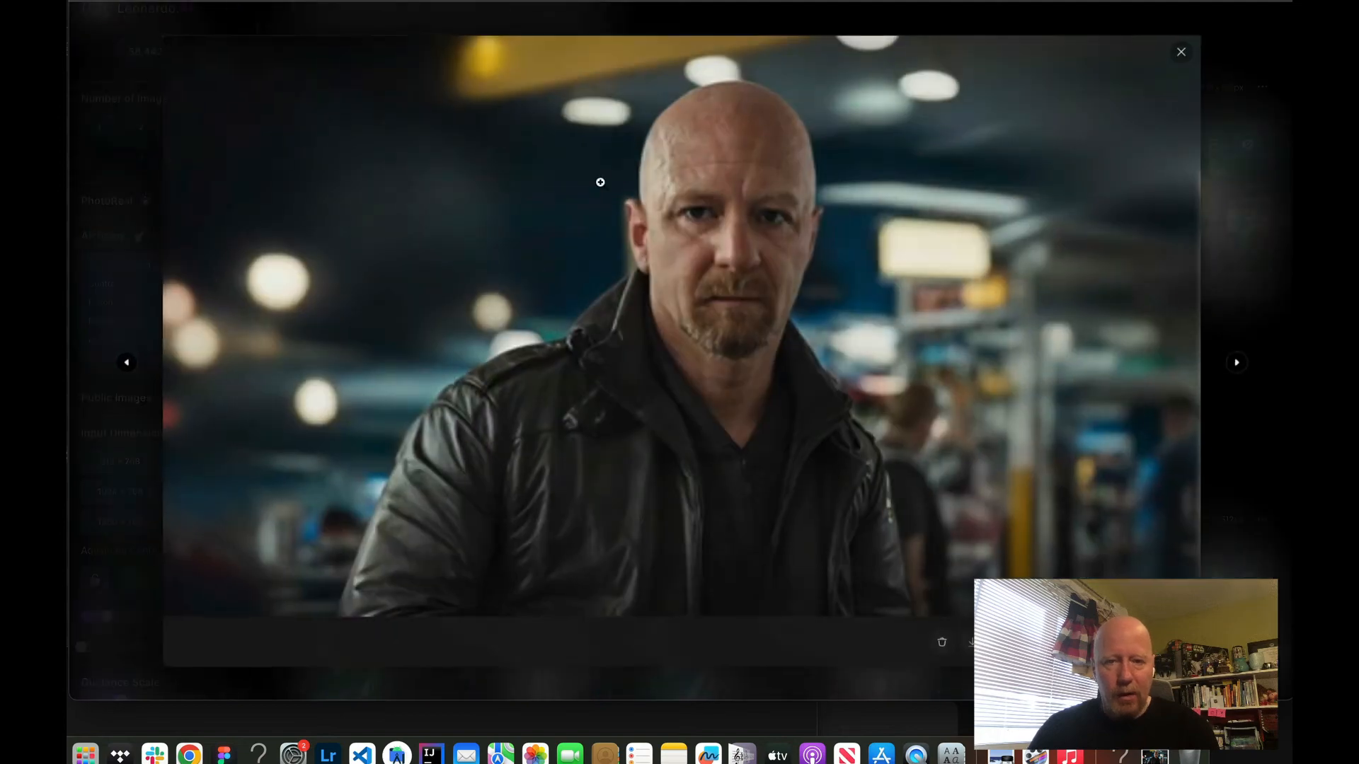
pyautogui.click(1240, 364)
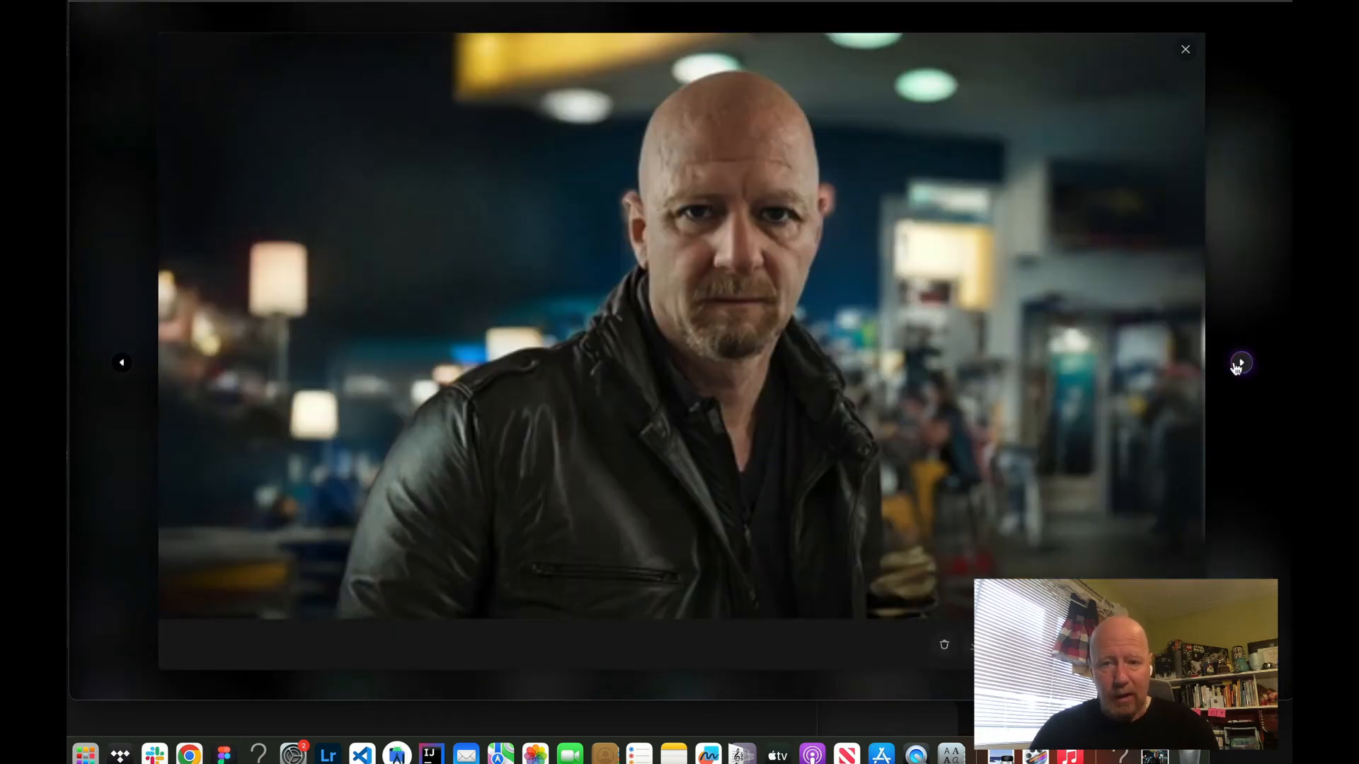
pyautogui.click(1238, 364)
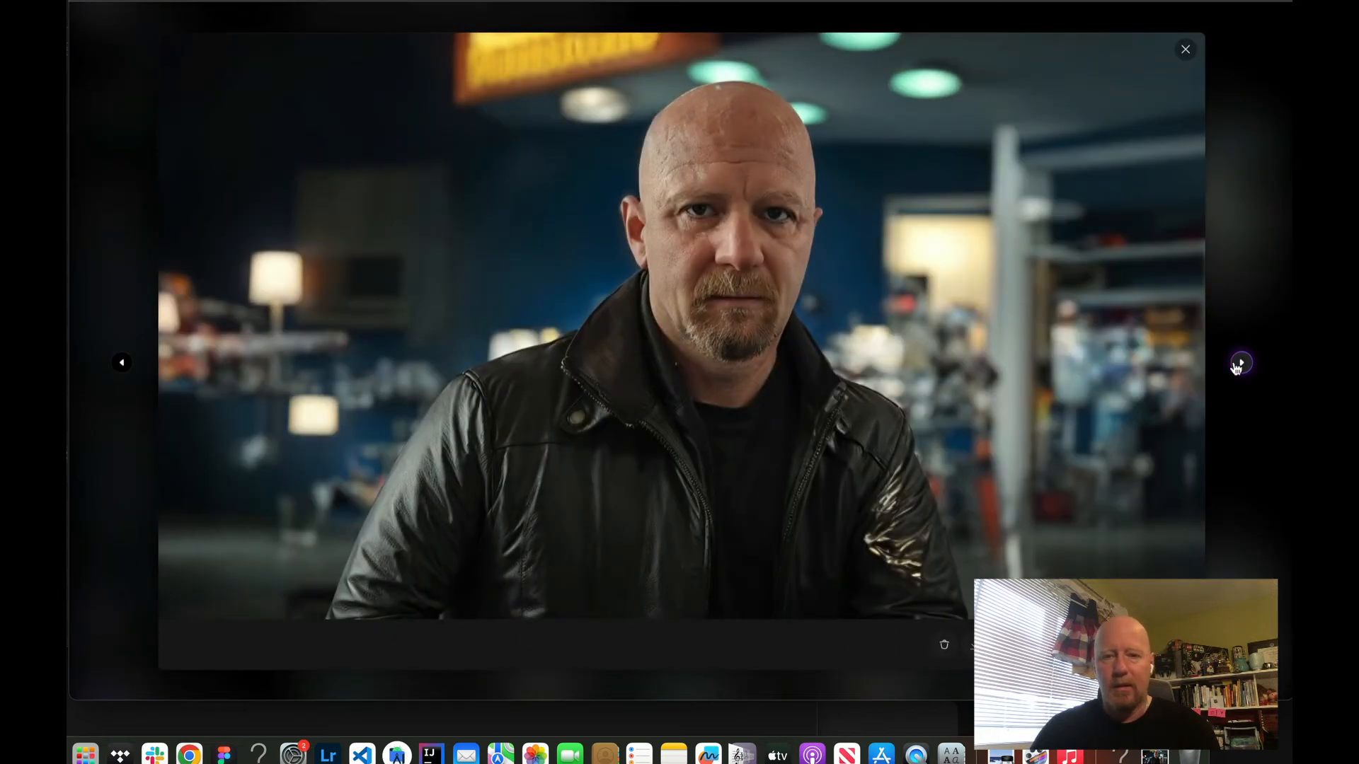
pyautogui.click(1237, 365)
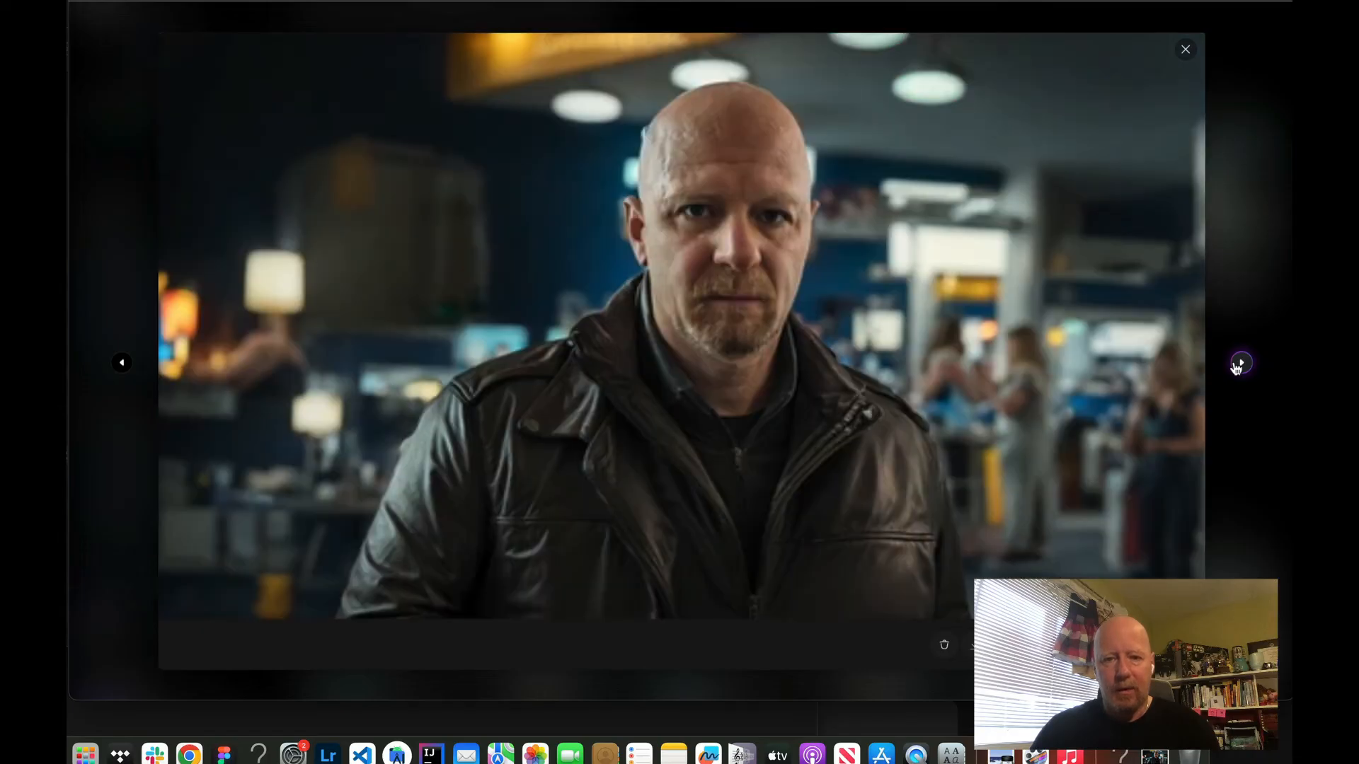
# - Go back to the batch's third portrait, inspect the face at full magnification, and close the image
pyautogui.click(122, 365)
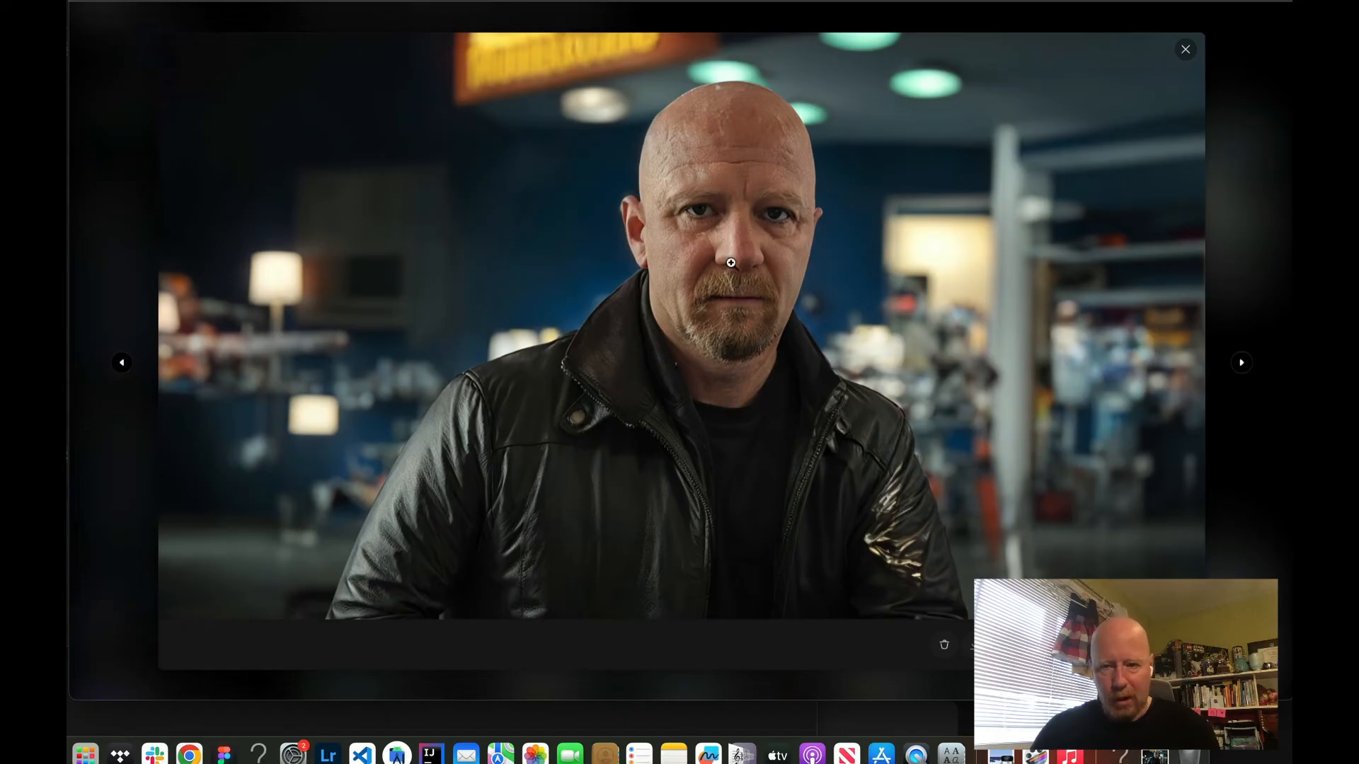
pyautogui.click(725, 288)
pyautogui.scroll(-1, 819, 354)
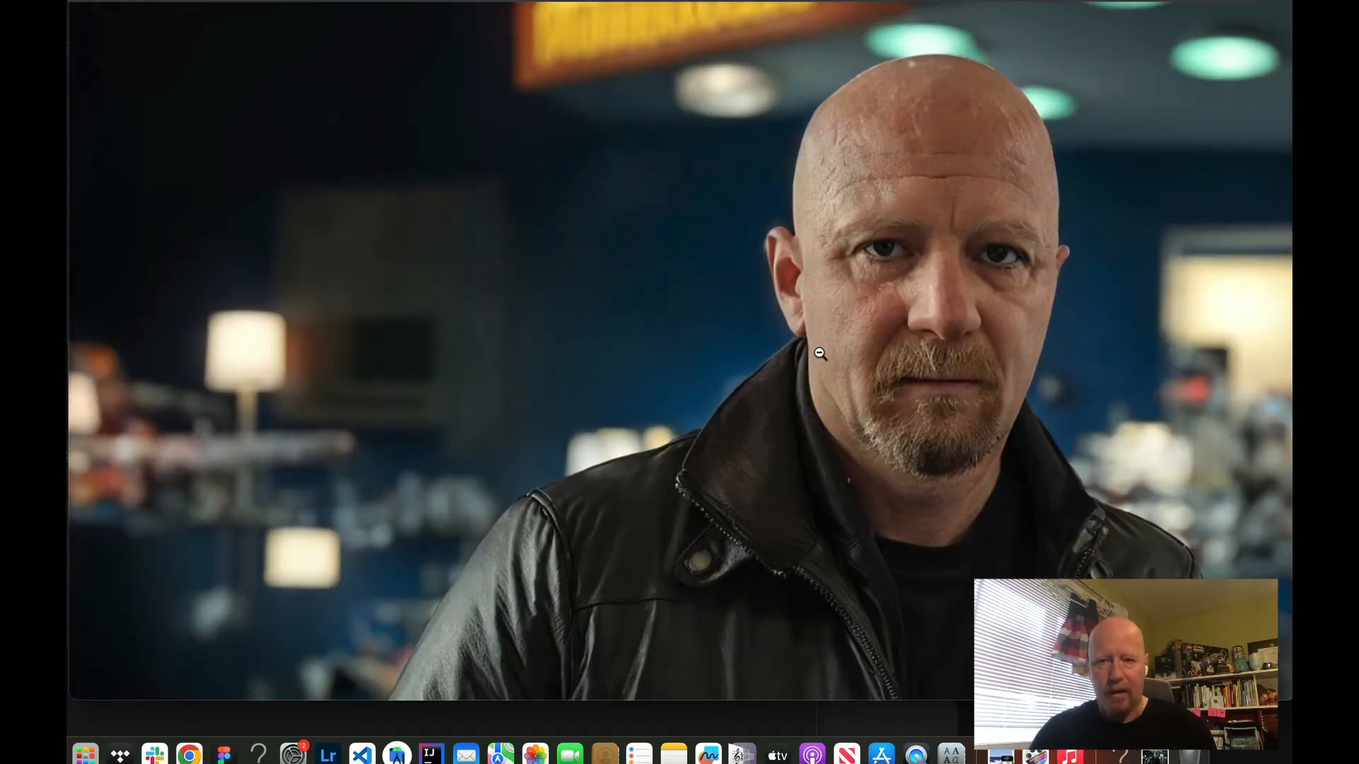
pyautogui.click(1051, 232)
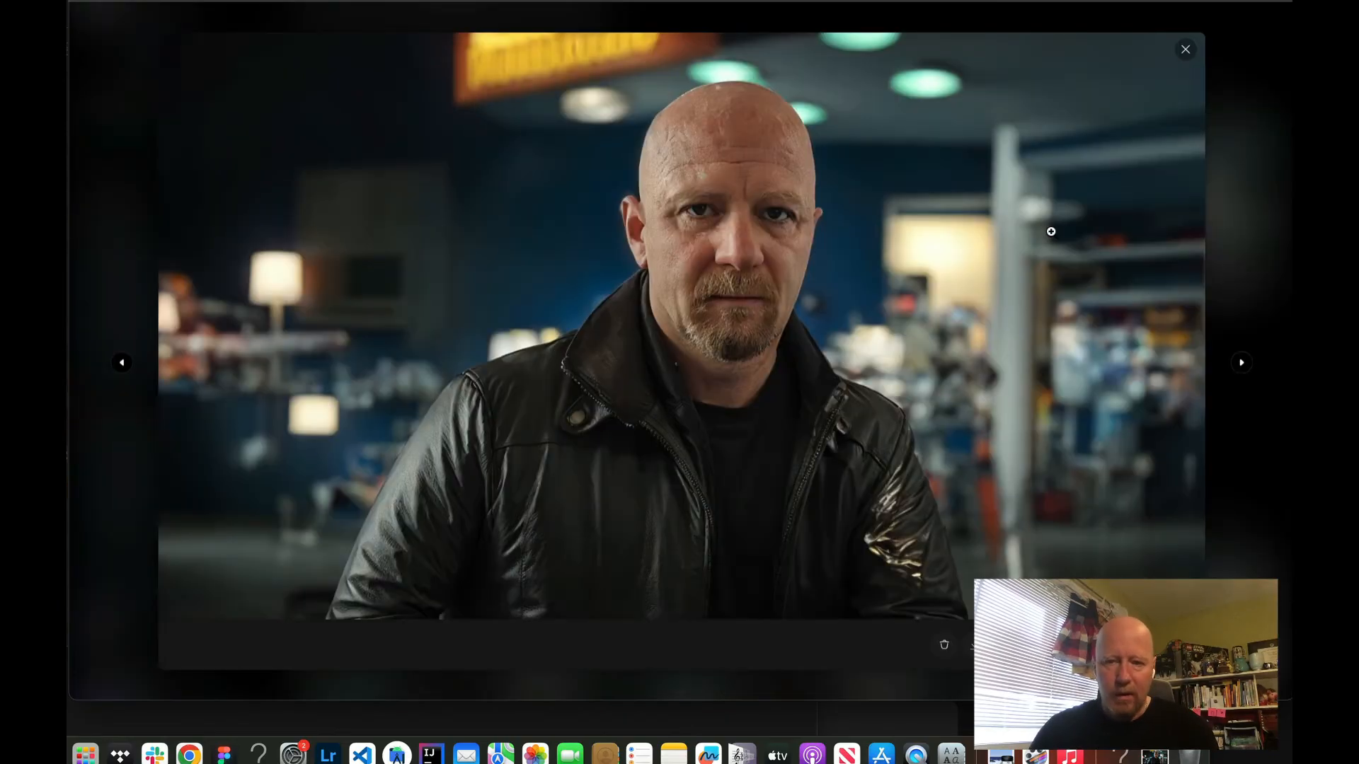
pyautogui.click(1191, 53)
# - Read the explanation of the Guidance Scale setting and check whether it can be used together with Alchemy
pyautogui.scroll(10, 1075, 387)
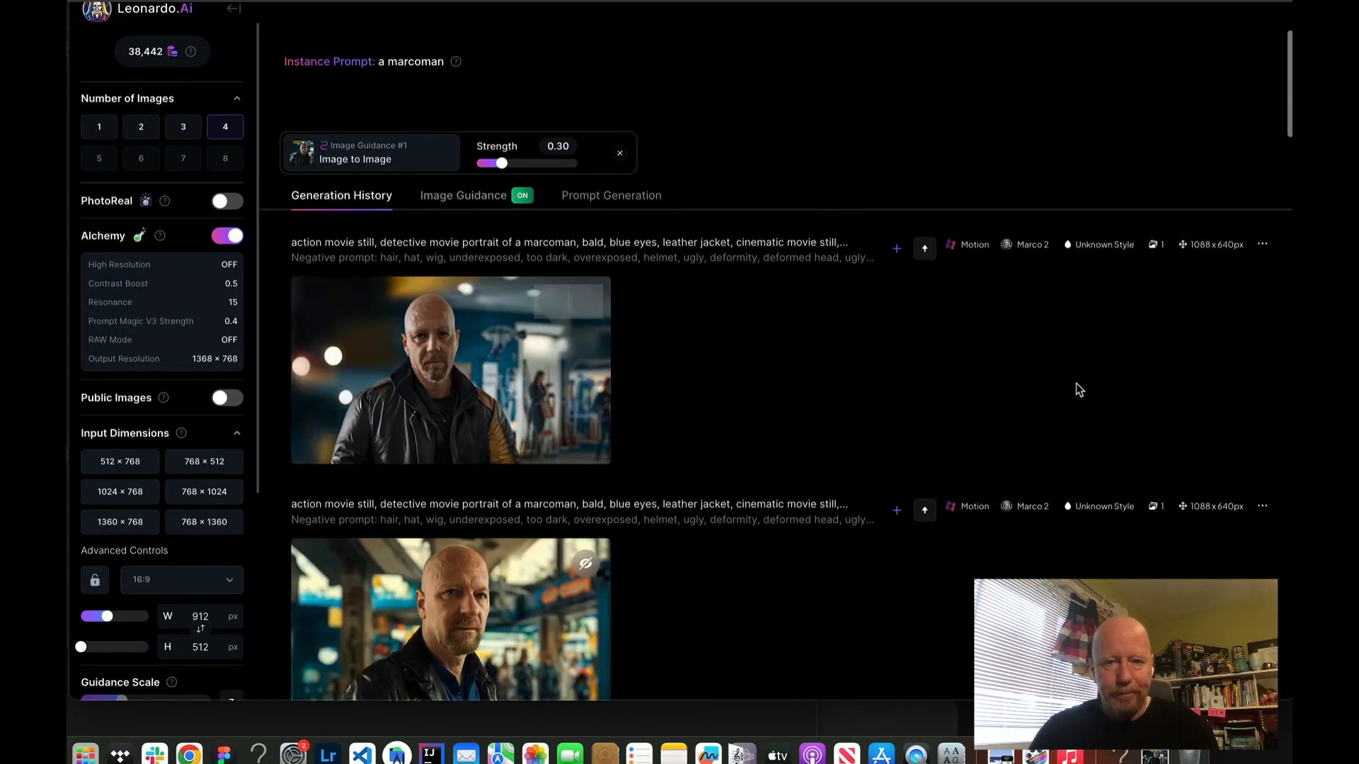
pyautogui.scroll(3, 1076, 384)
pyautogui.scroll(-2, 1009, 382)
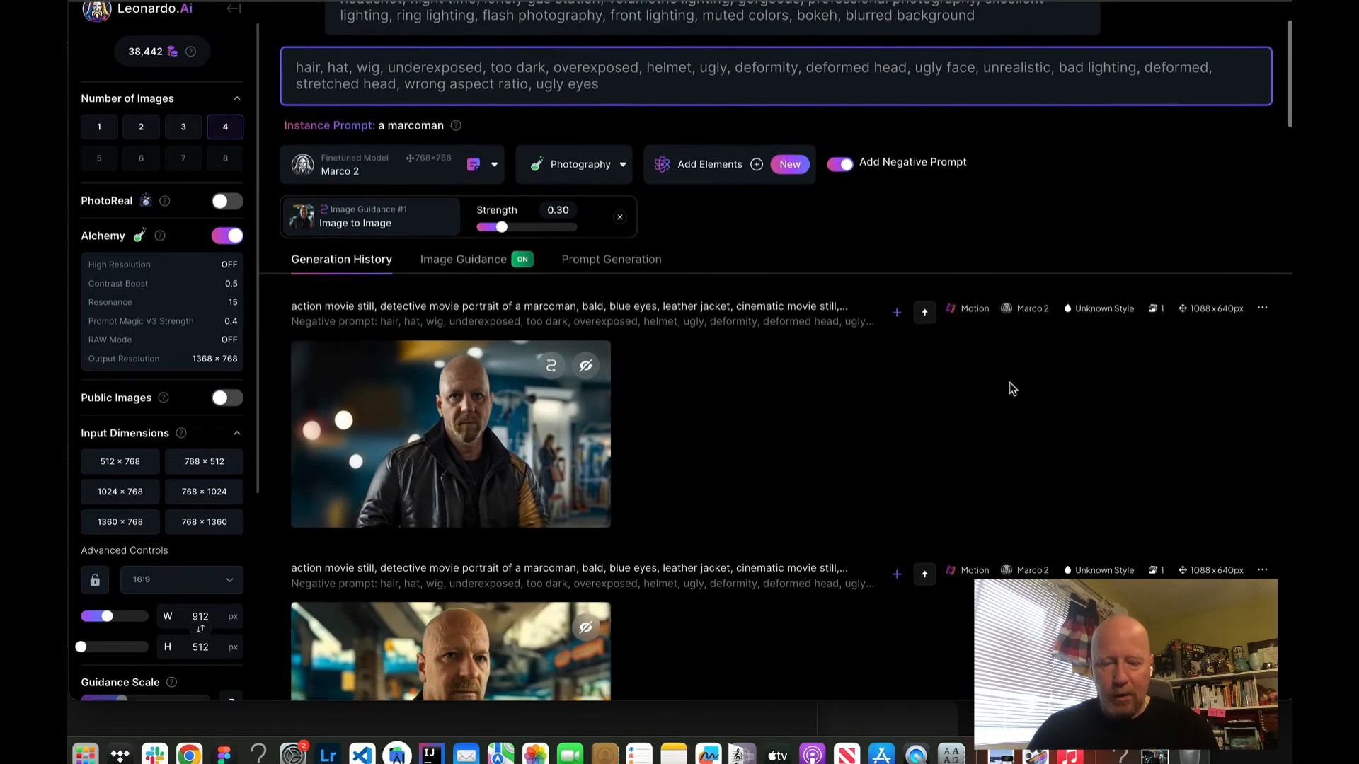
pyautogui.scroll(-4, 1009, 383)
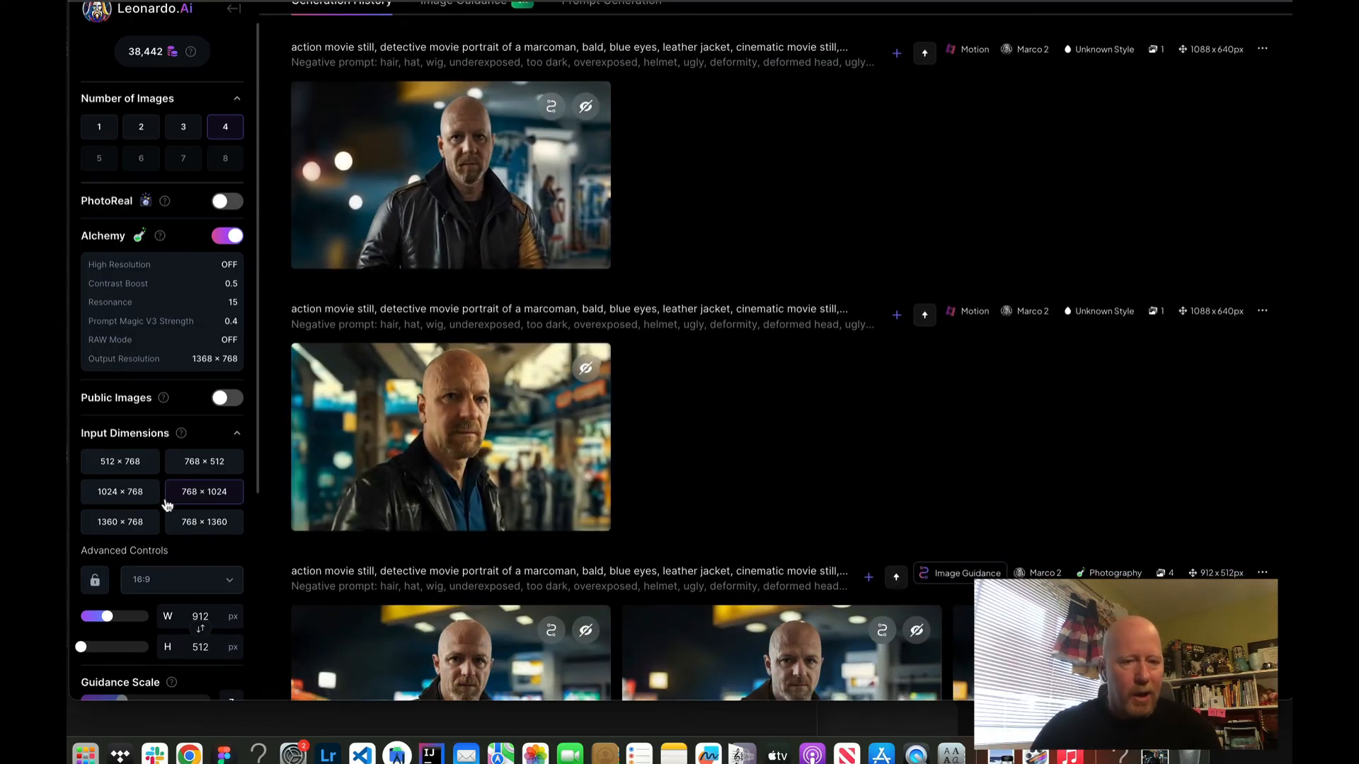
pyautogui.scroll(-5, 167, 504)
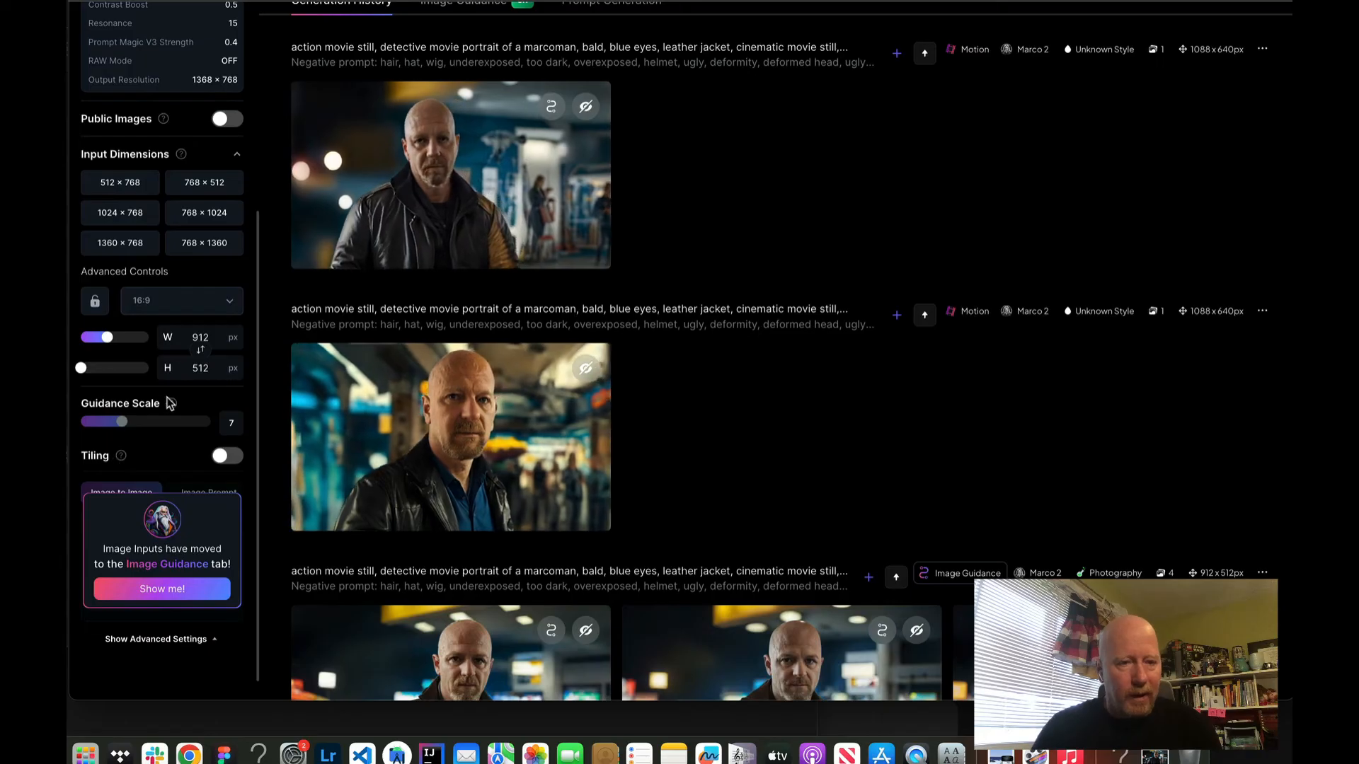
pyautogui.moveTo(172, 404)
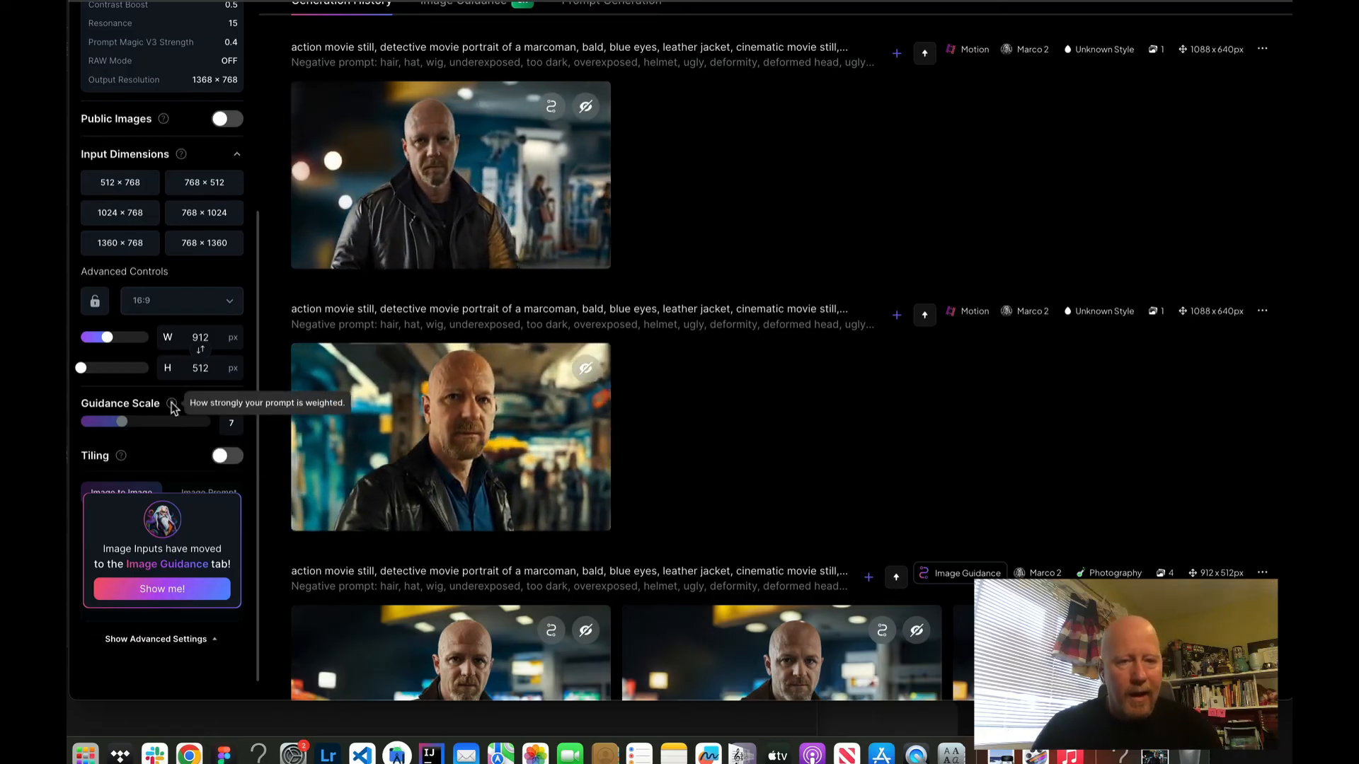
pyautogui.moveTo(113, 426)
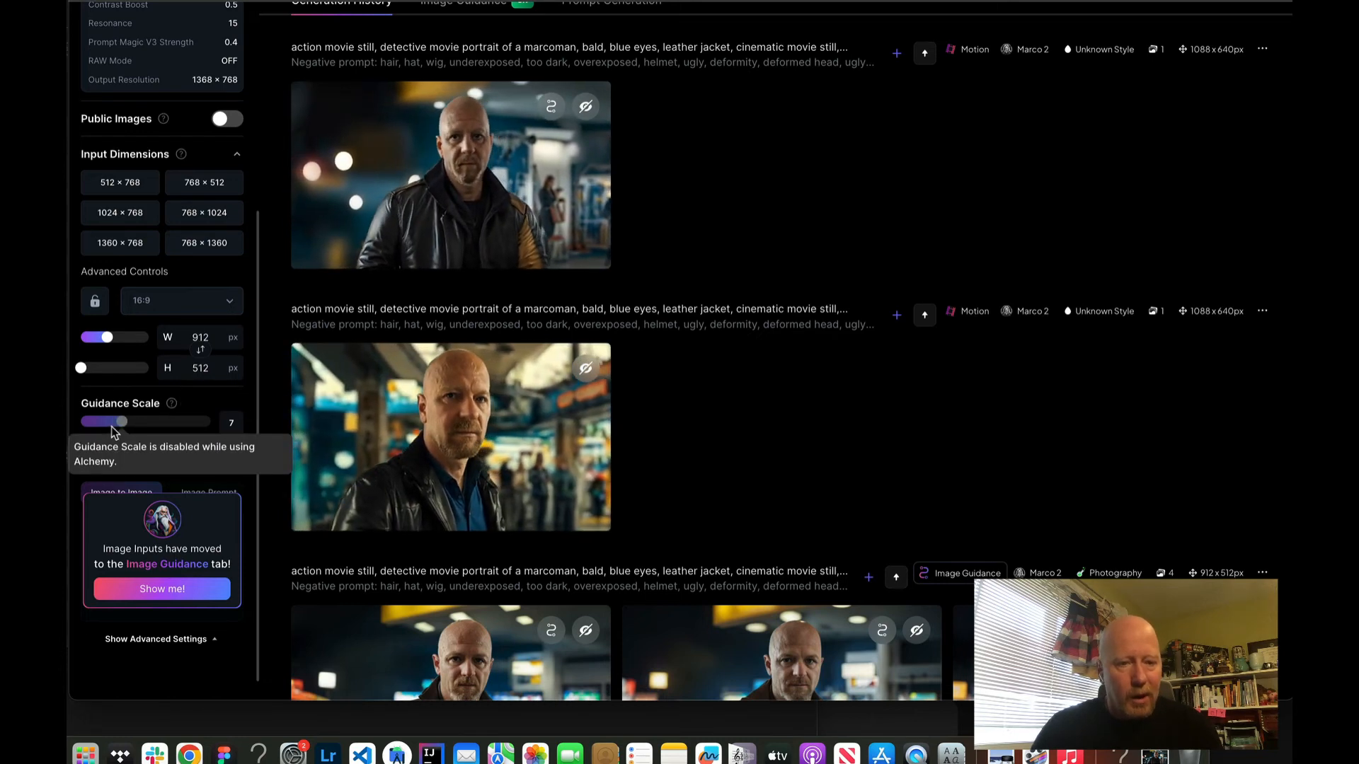
pyautogui.scroll(1, 207, 258)
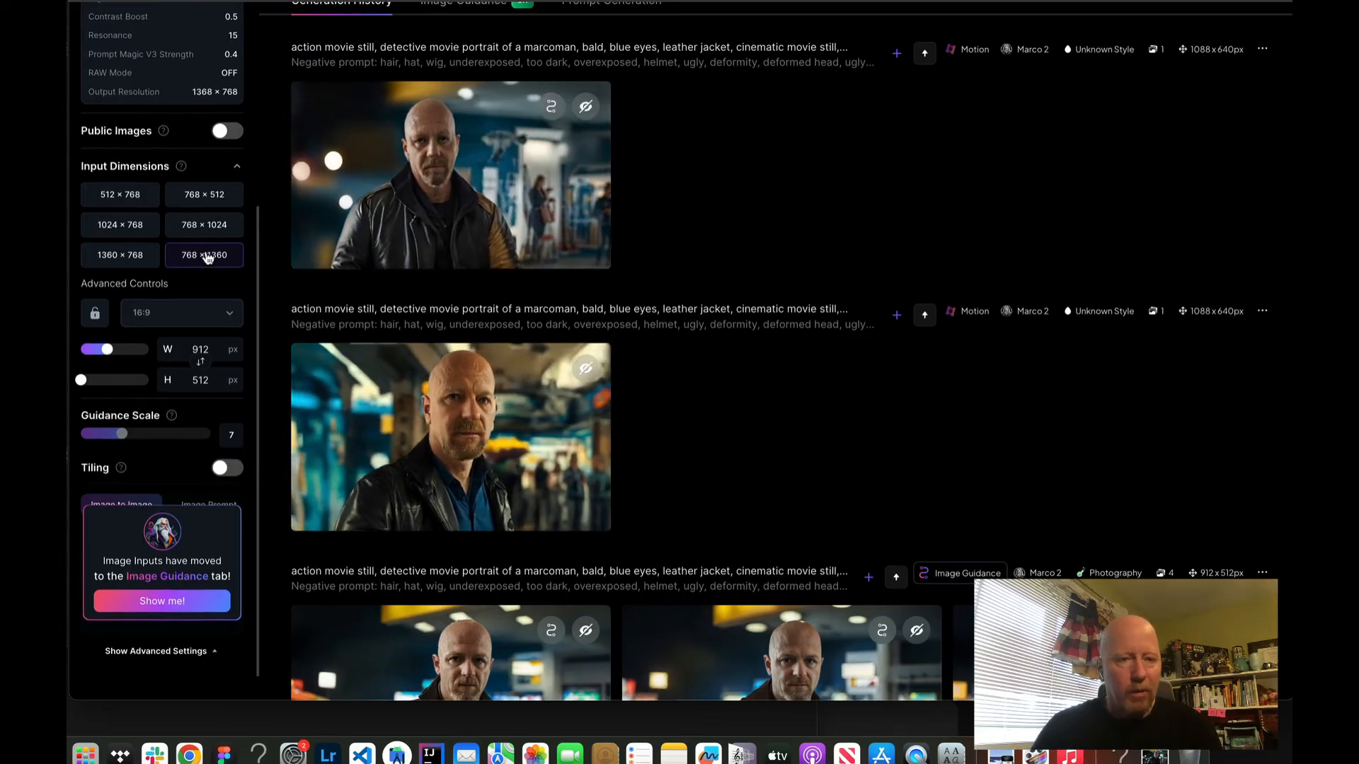
pyautogui.scroll(5, 208, 257)
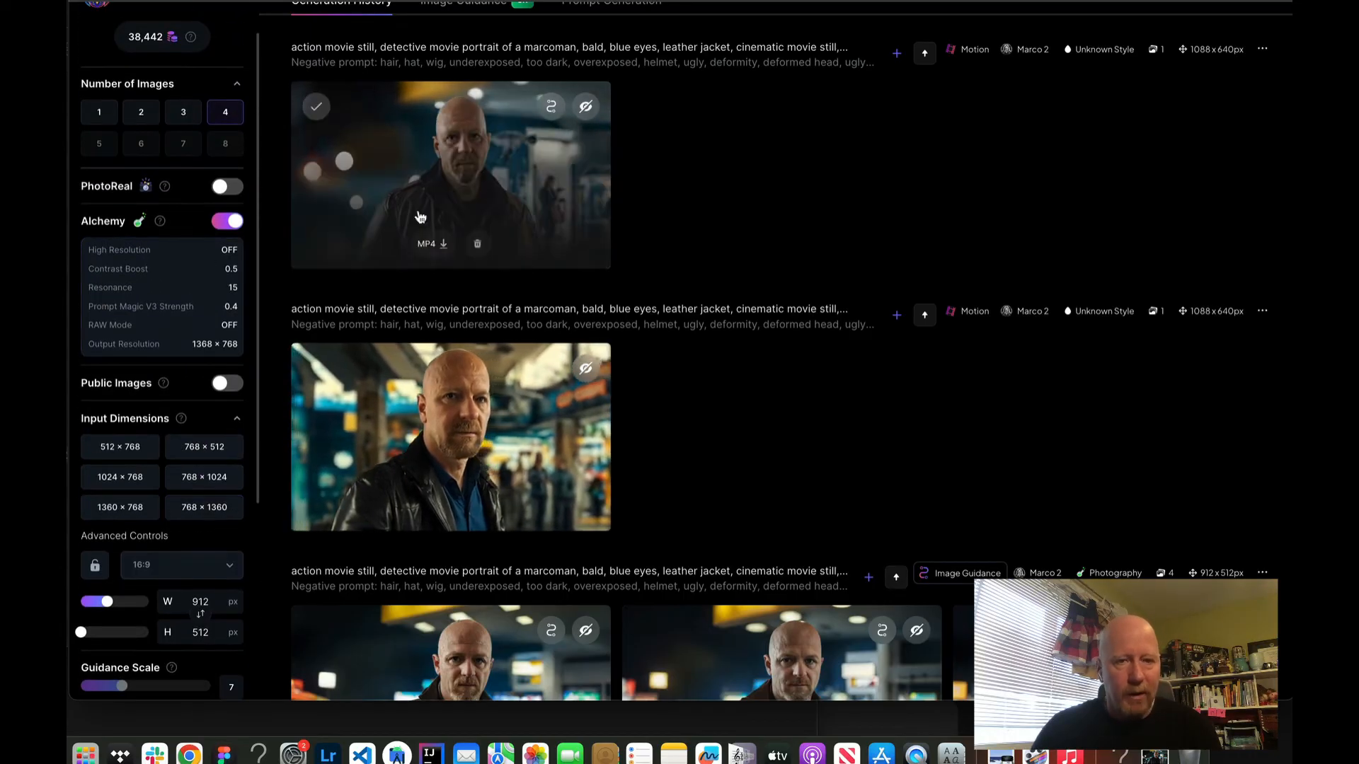
# - Leave image generation for the Personal Feed and search your own generations for "a marcoman"
pyautogui.scroll(10, 420, 217)
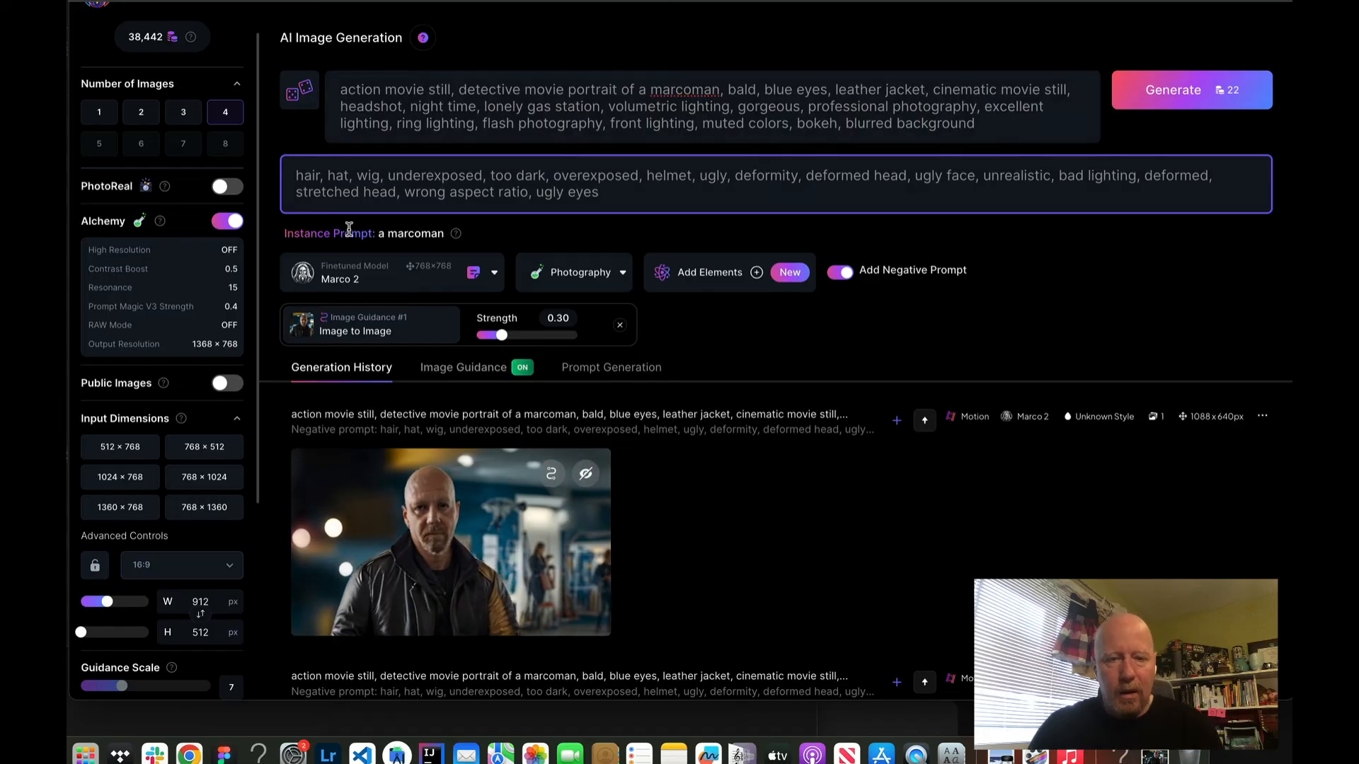
pyautogui.moveTo(561, 485)
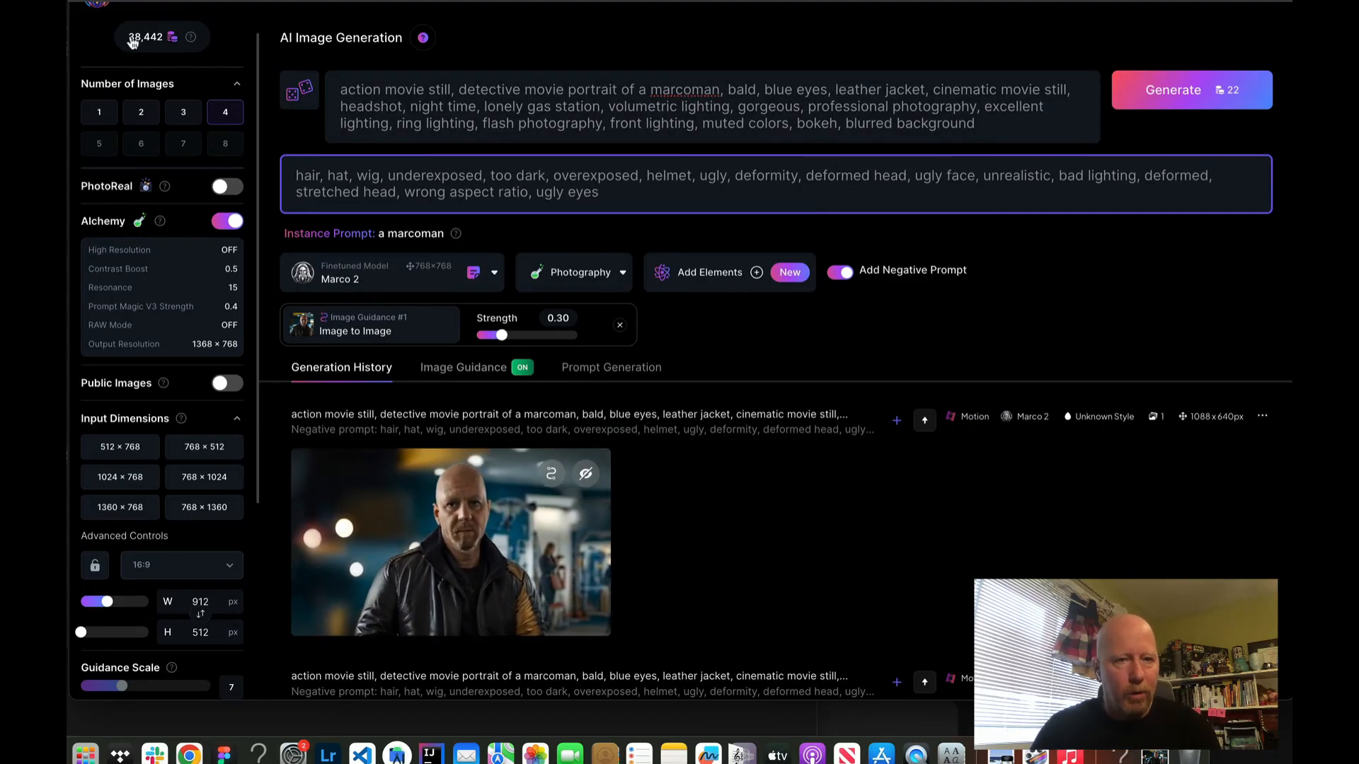
pyautogui.scroll(2, 132, 43)
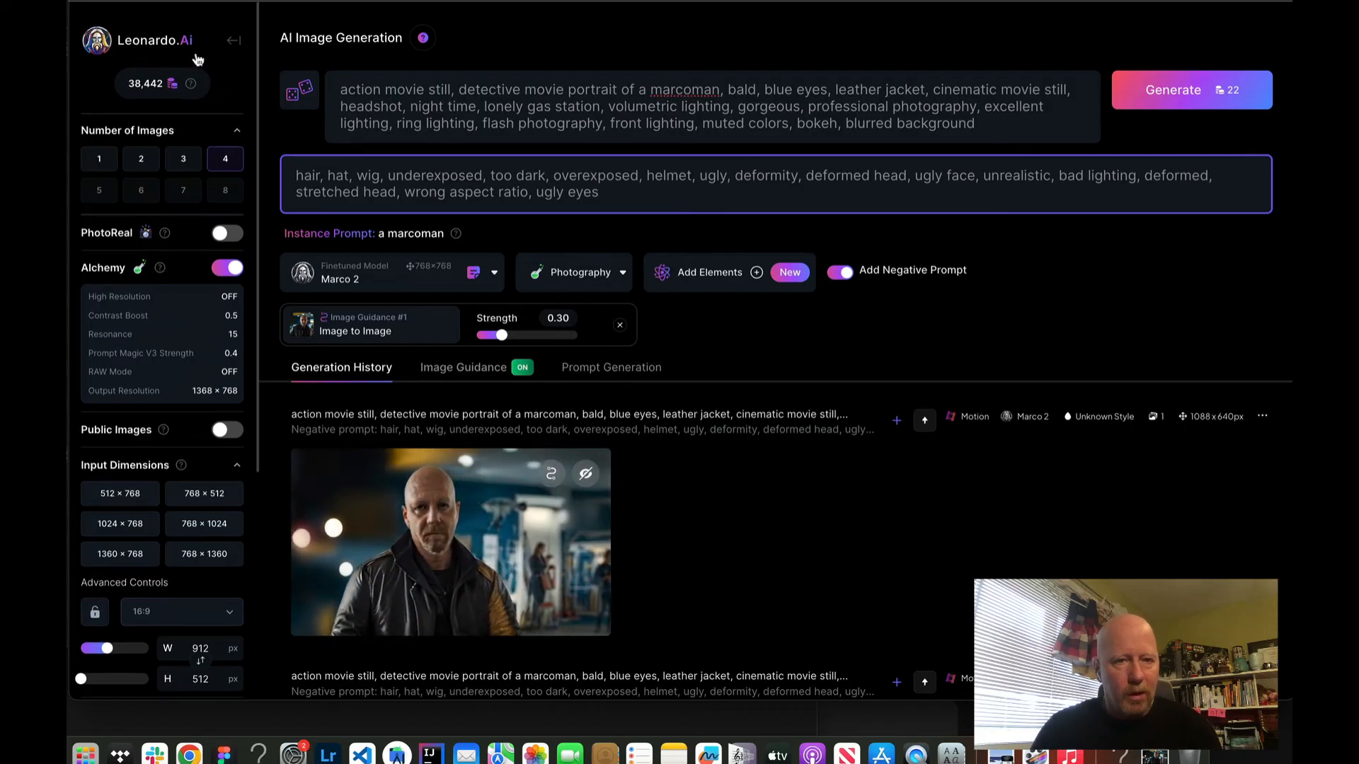
pyautogui.click(239, 71)
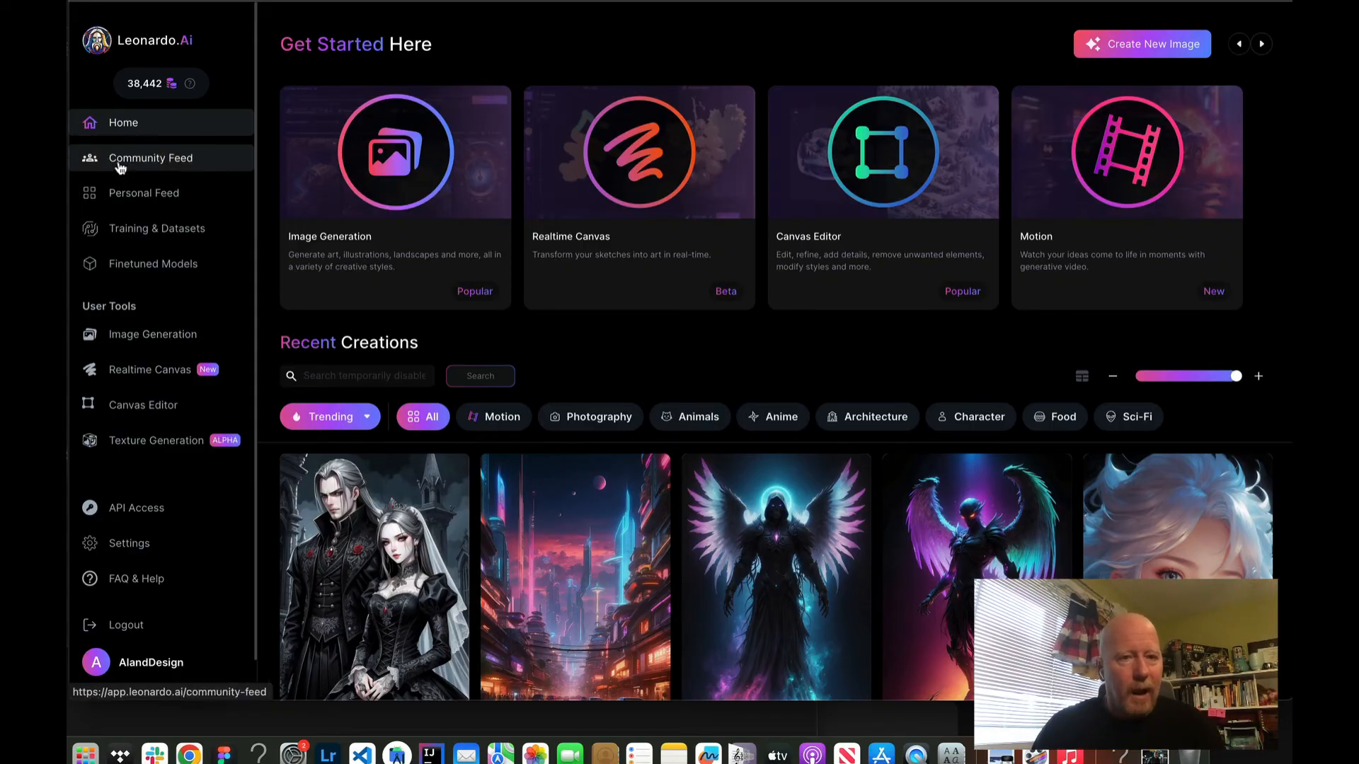
pyautogui.click(136, 199)
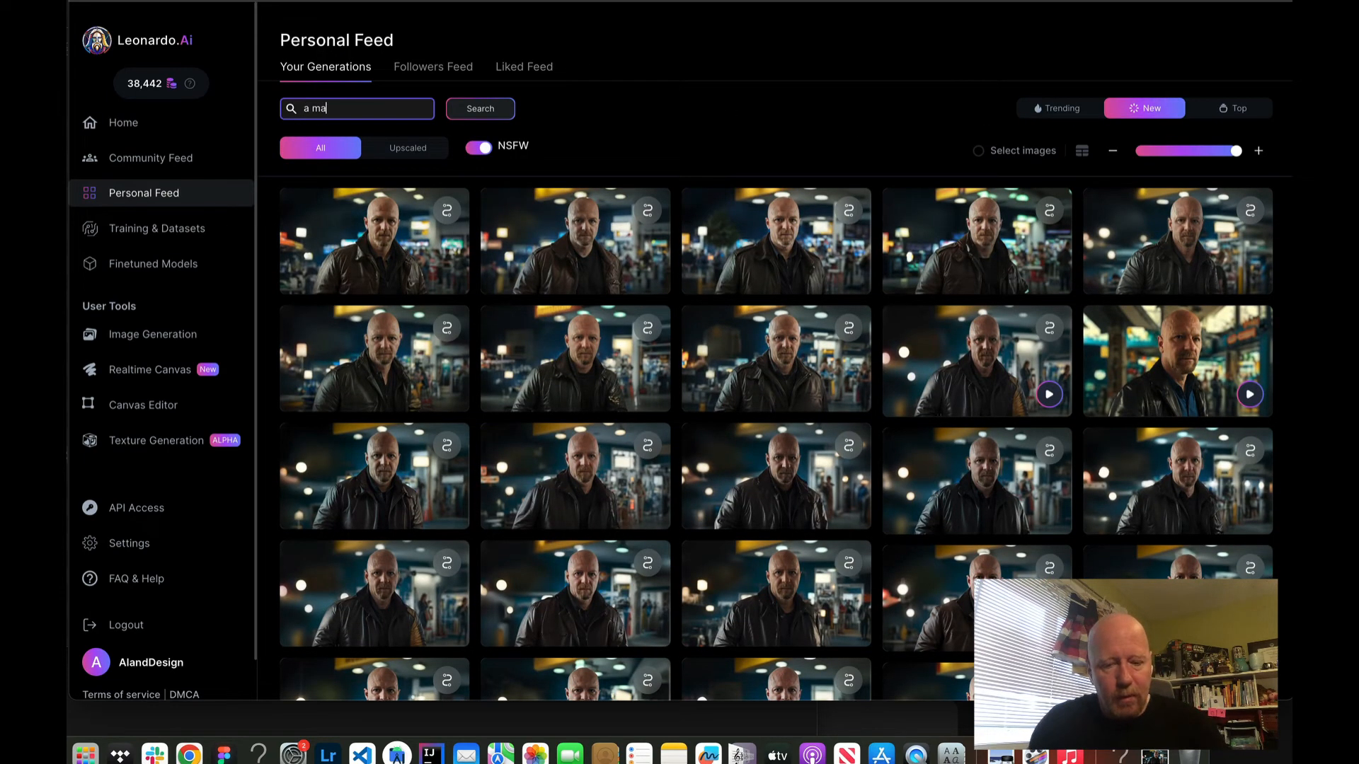
pyautogui.press('Return')
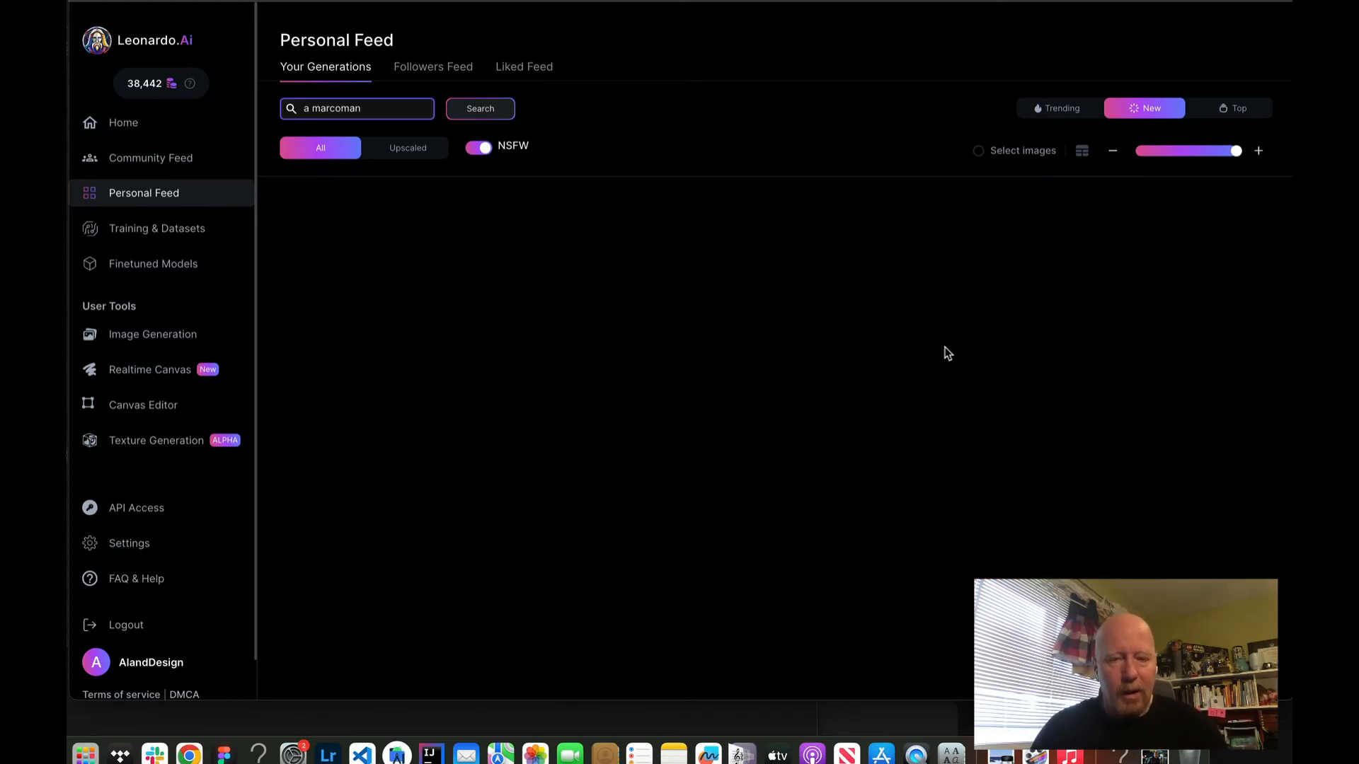
# - Browse the search results to the Santa Claus portraits, inspect one portrait's prompt and generation details, and close it
pyautogui.scroll(-3, 862, 482)
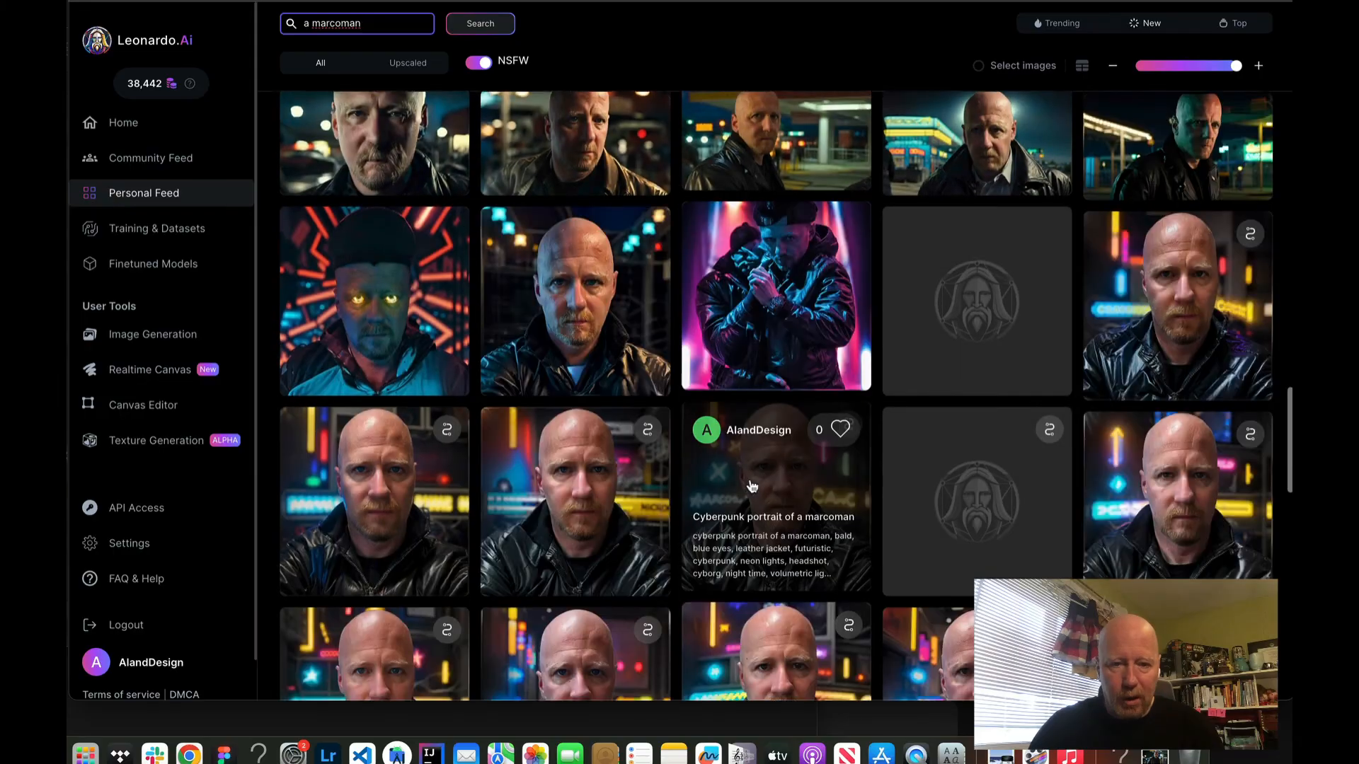
pyautogui.scroll(-20, 751, 487)
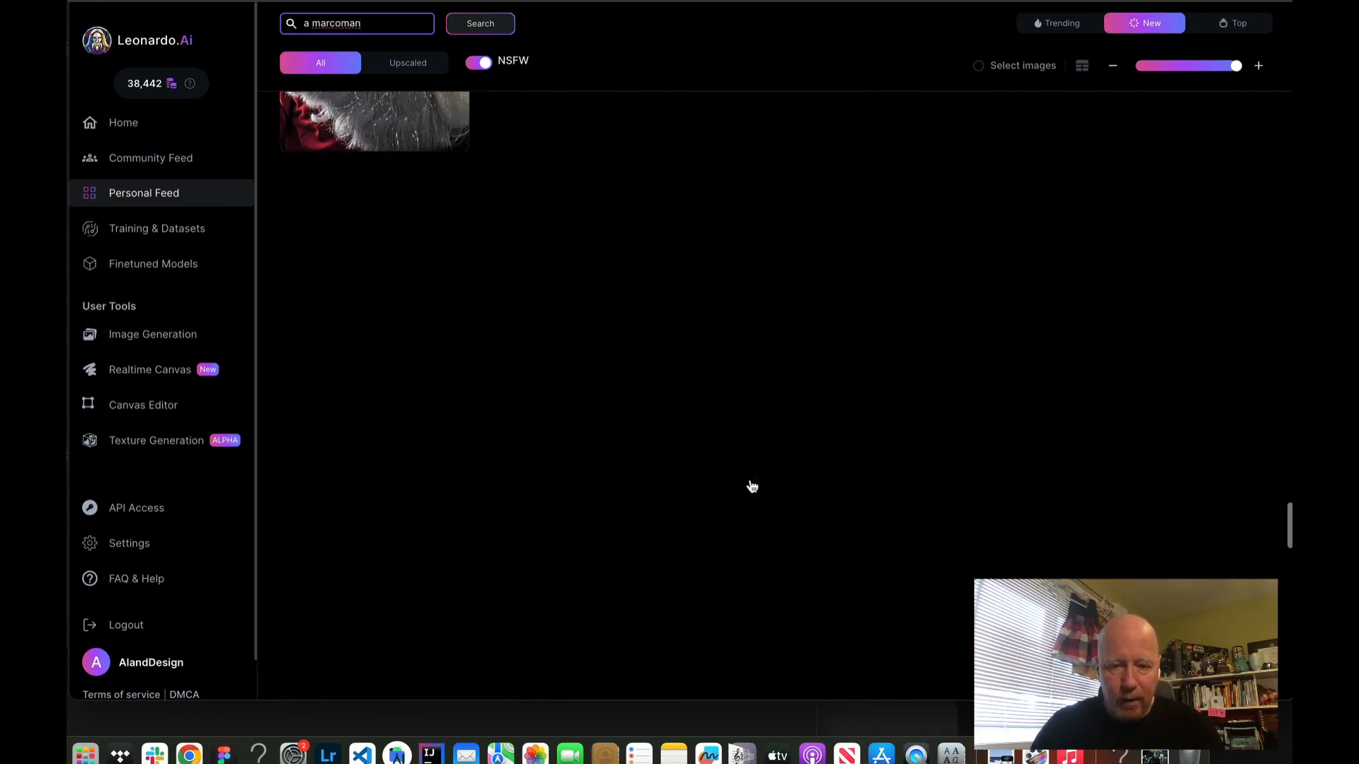
pyautogui.scroll(2, 752, 486)
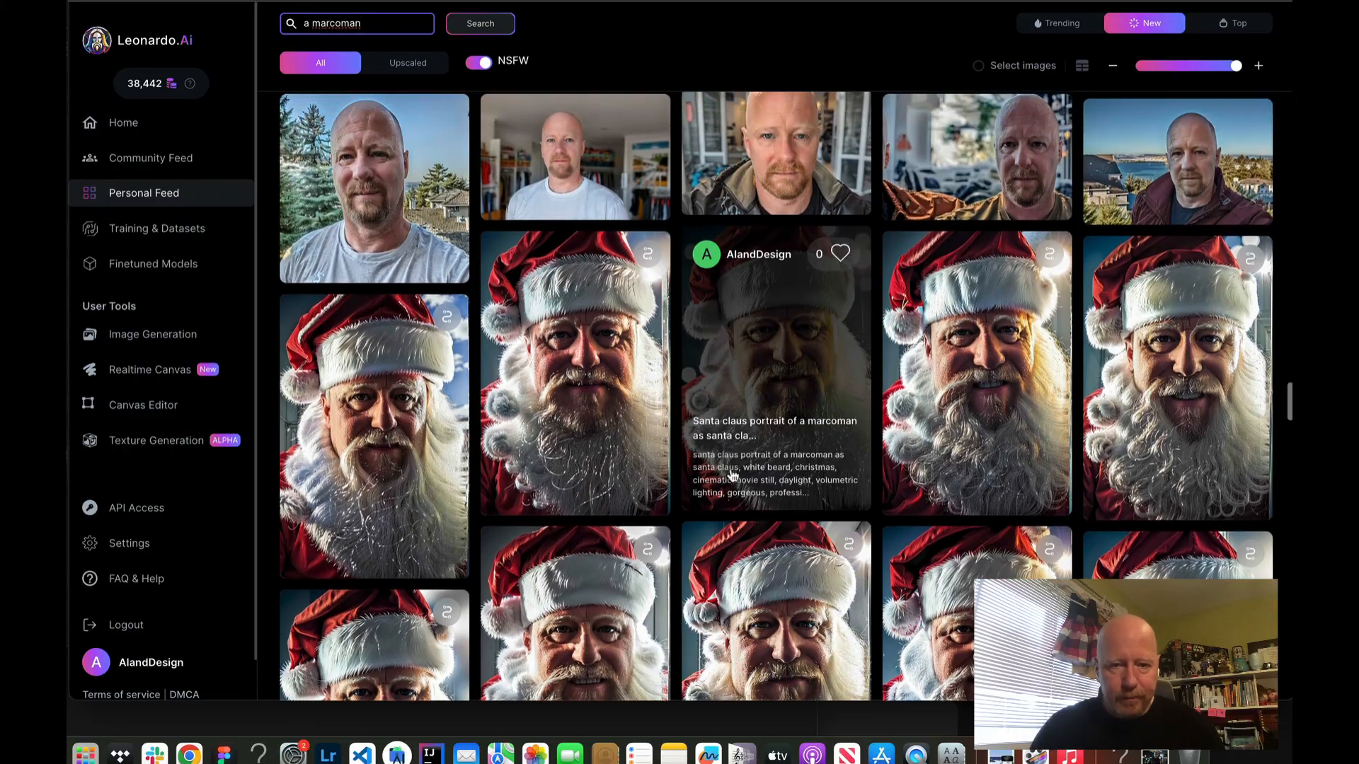
pyautogui.click(361, 23)
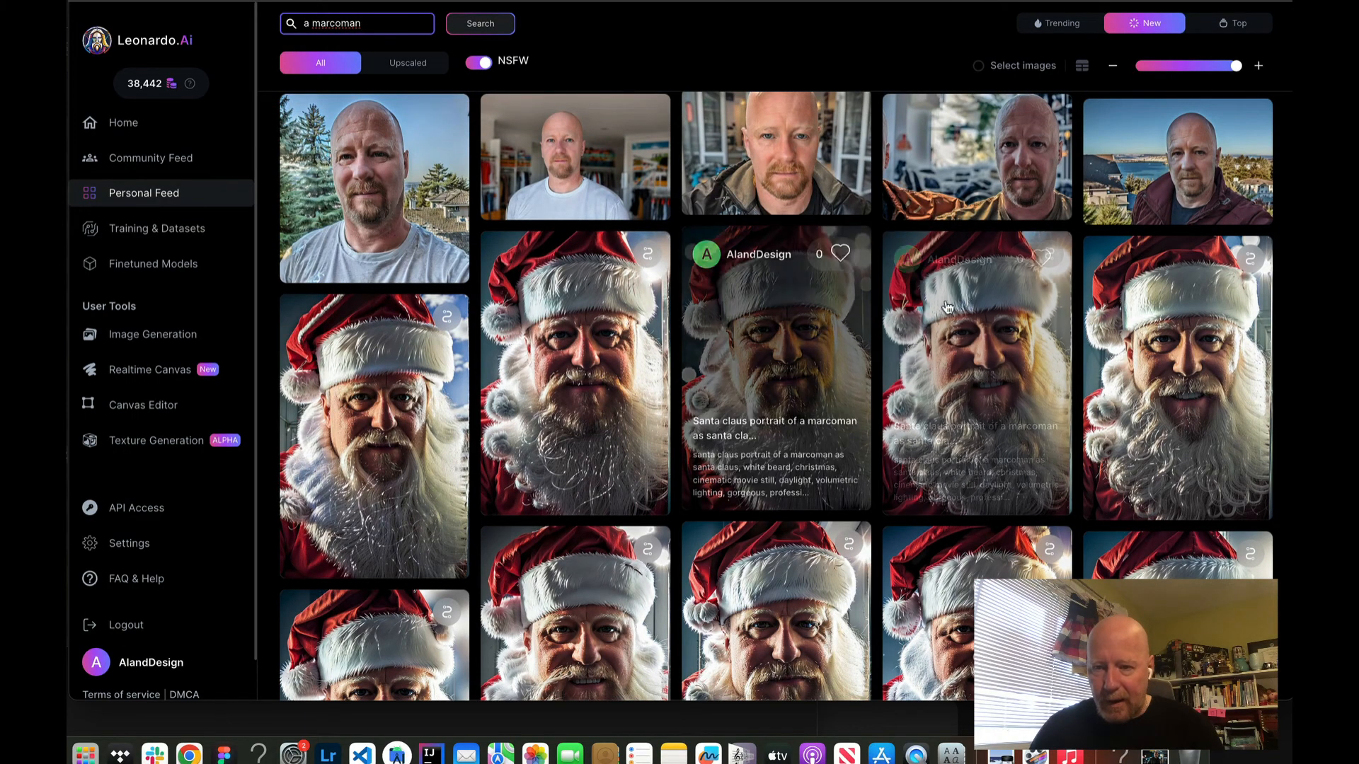
pyautogui.click(976, 331)
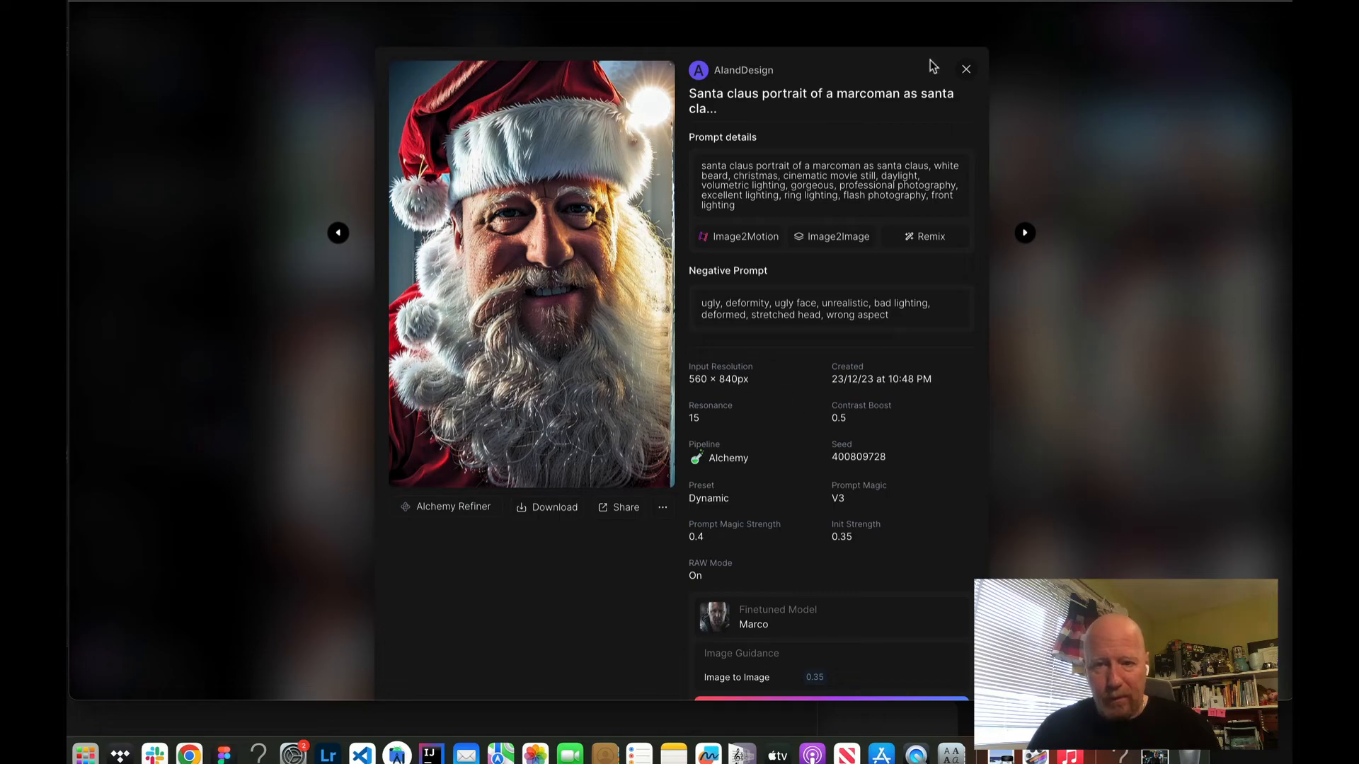
pyautogui.click(966, 71)
# - Browse the search results to the Star Wars portraits, open the hooded portrait with two red lightsabers, and inspect it enlarged
pyautogui.scroll(-10, 978, 406)
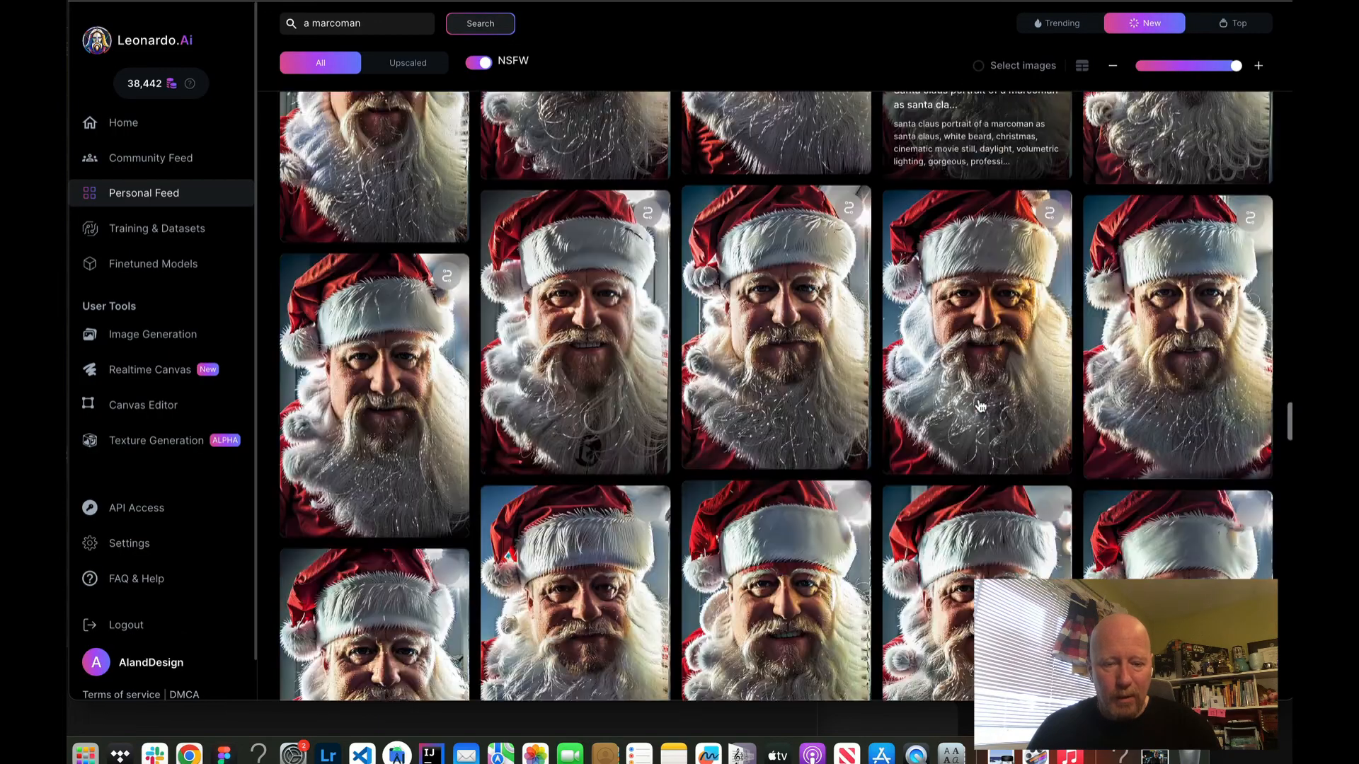
pyautogui.scroll(-15, 978, 406)
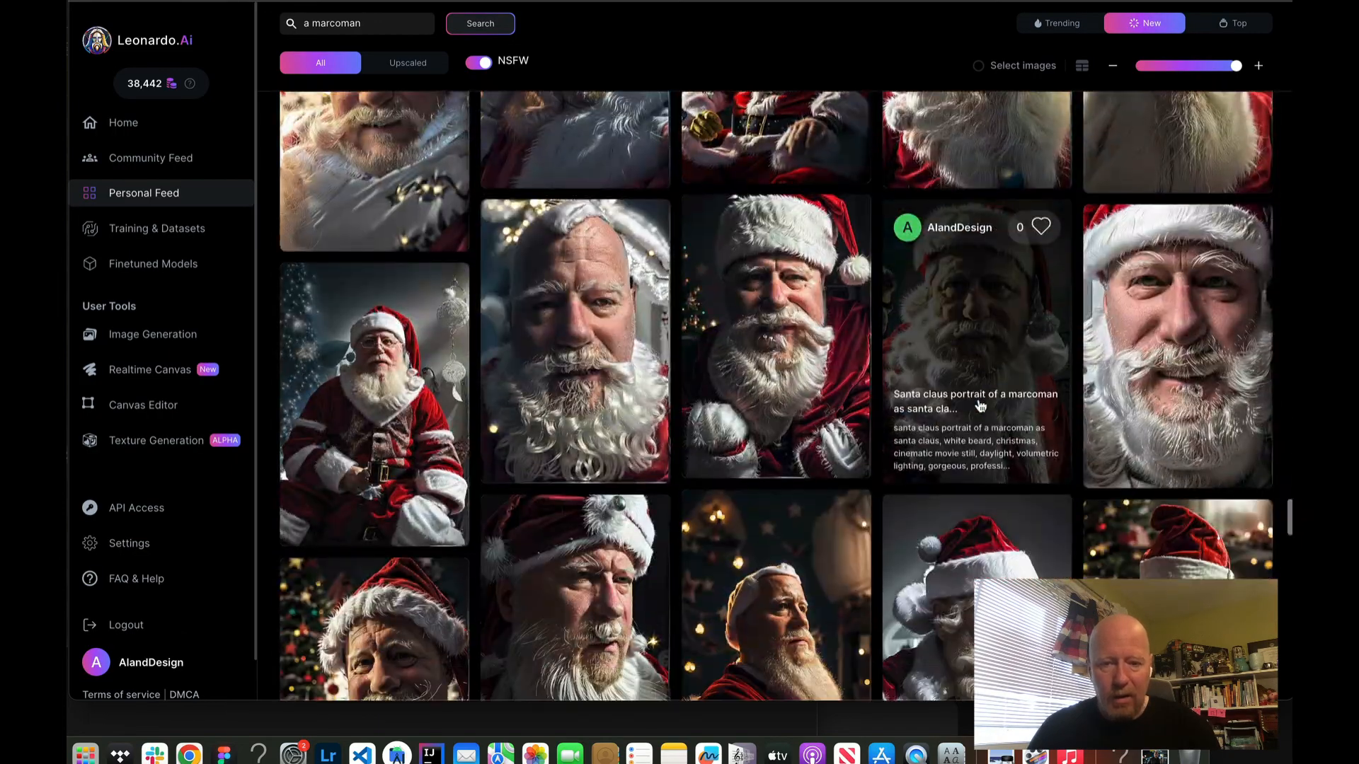
pyautogui.scroll(-10, 978, 406)
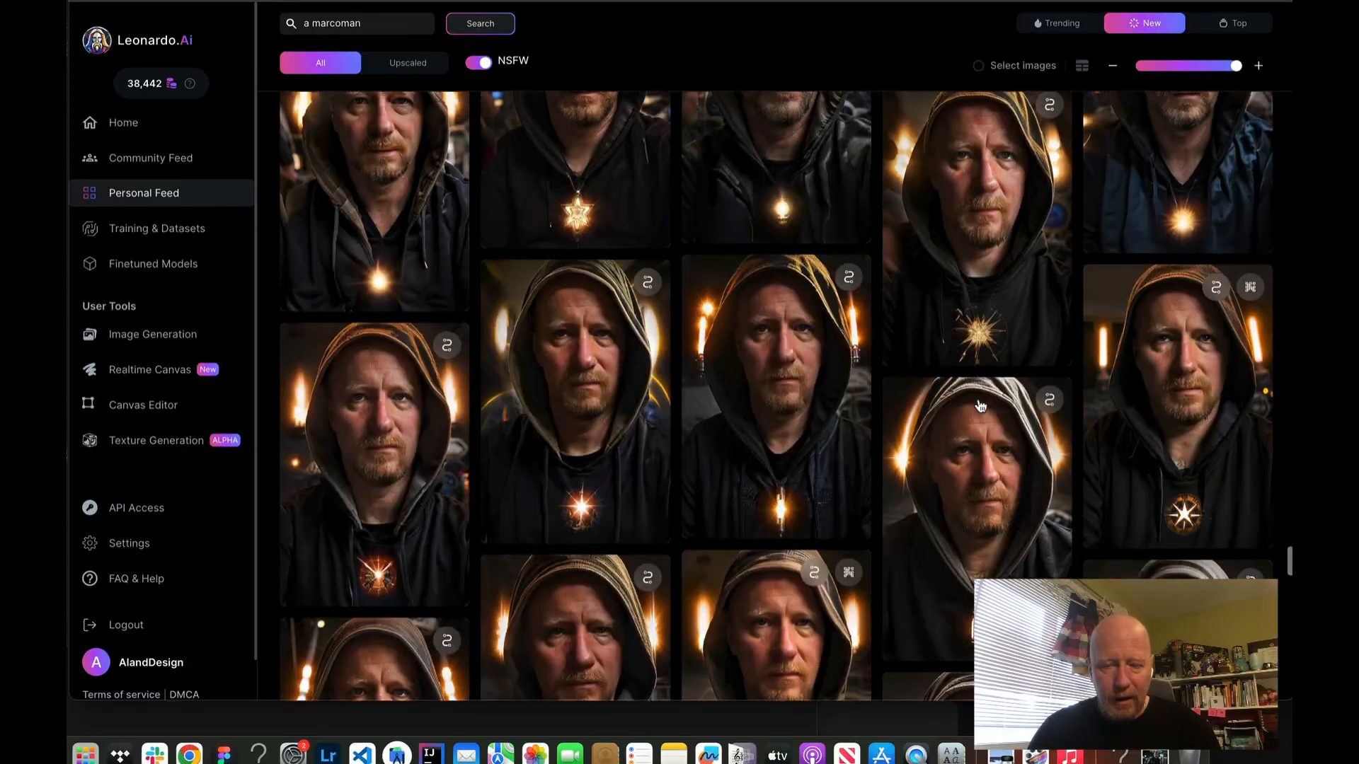
pyautogui.scroll(-10, 918, 474)
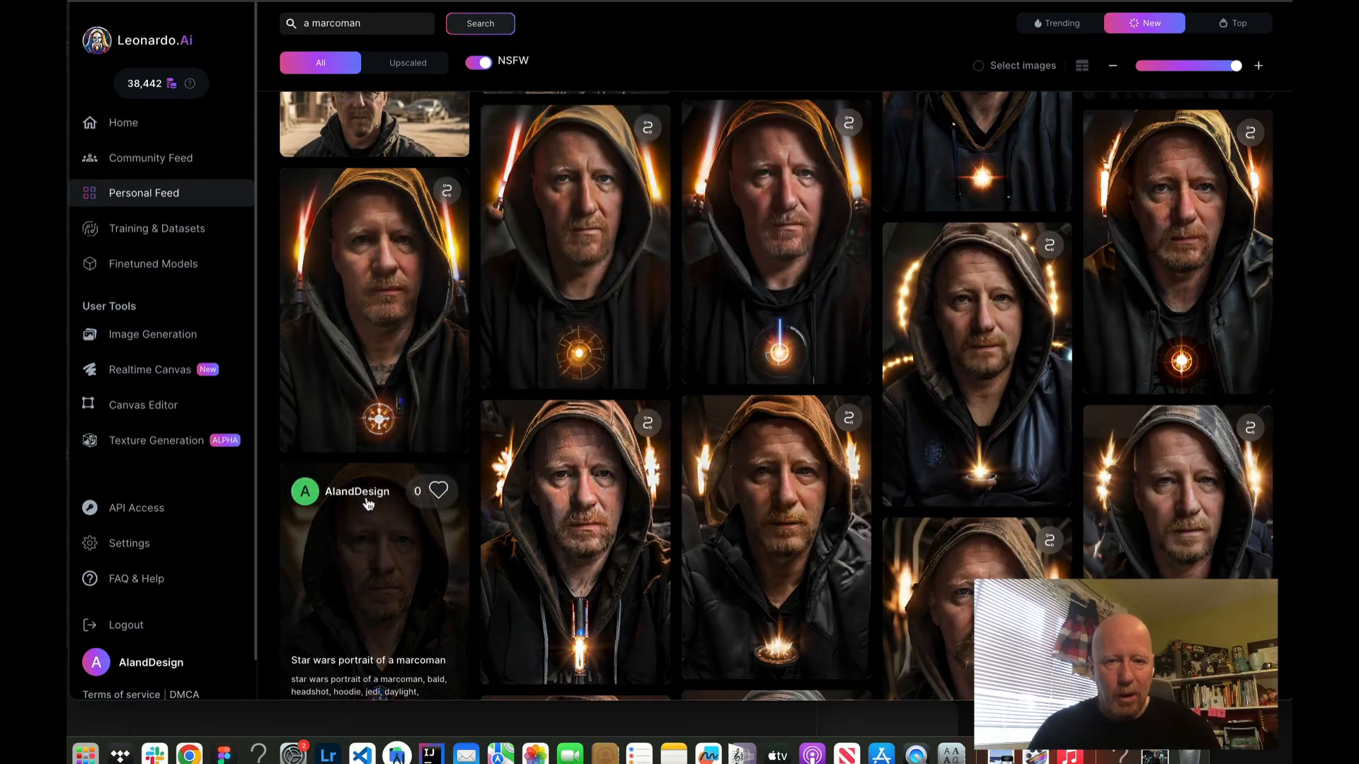
pyautogui.click(588, 196)
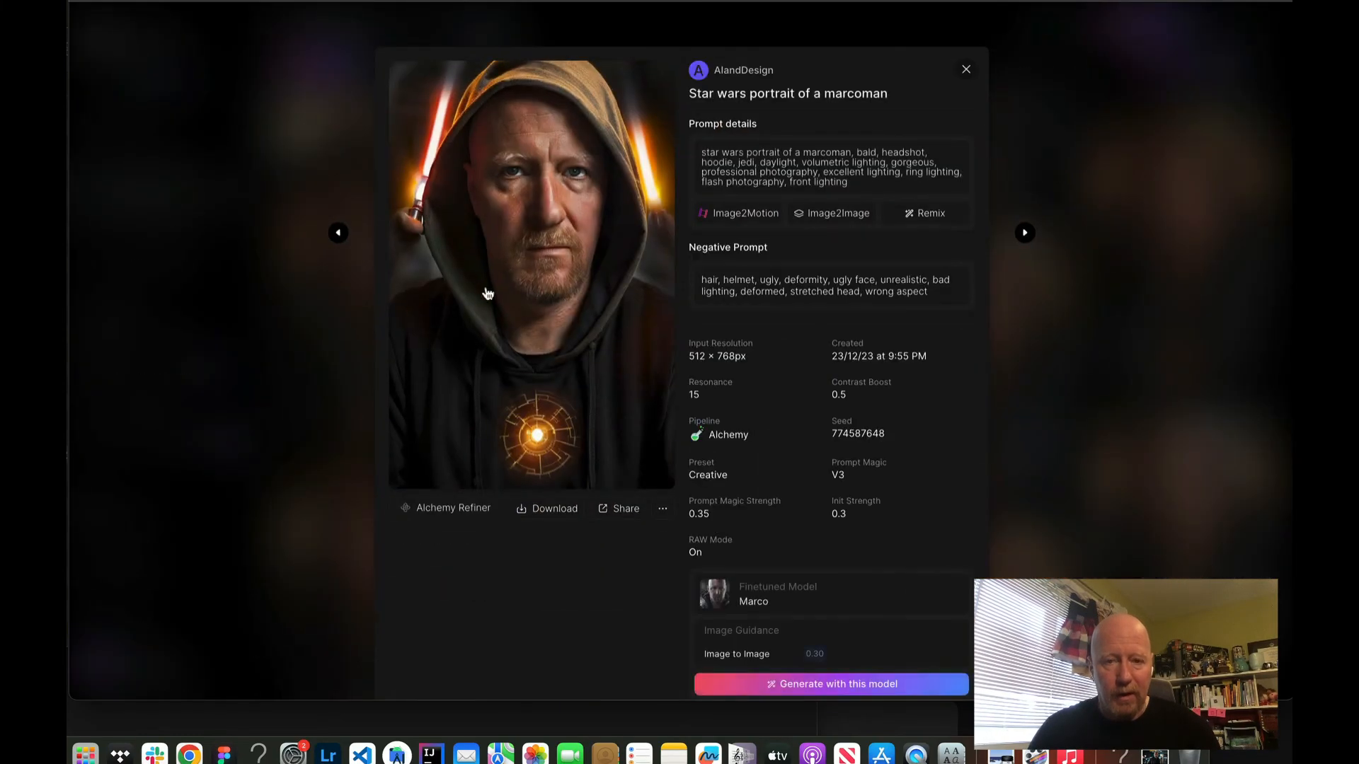
pyautogui.click(513, 245)
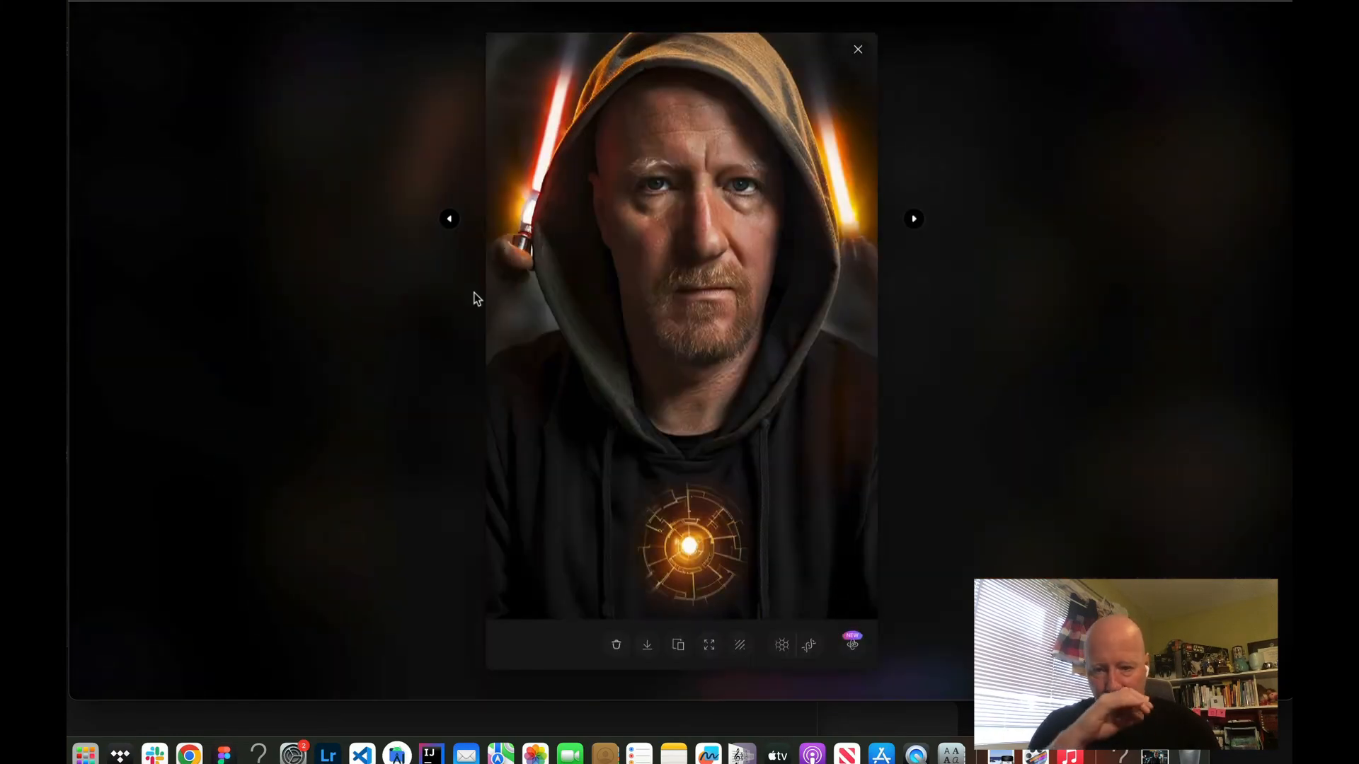
pyautogui.click(857, 52)
# - Copy the full prompt of the Star Wars portrait and close its generation details
pyautogui.doubleClick(782, 125)
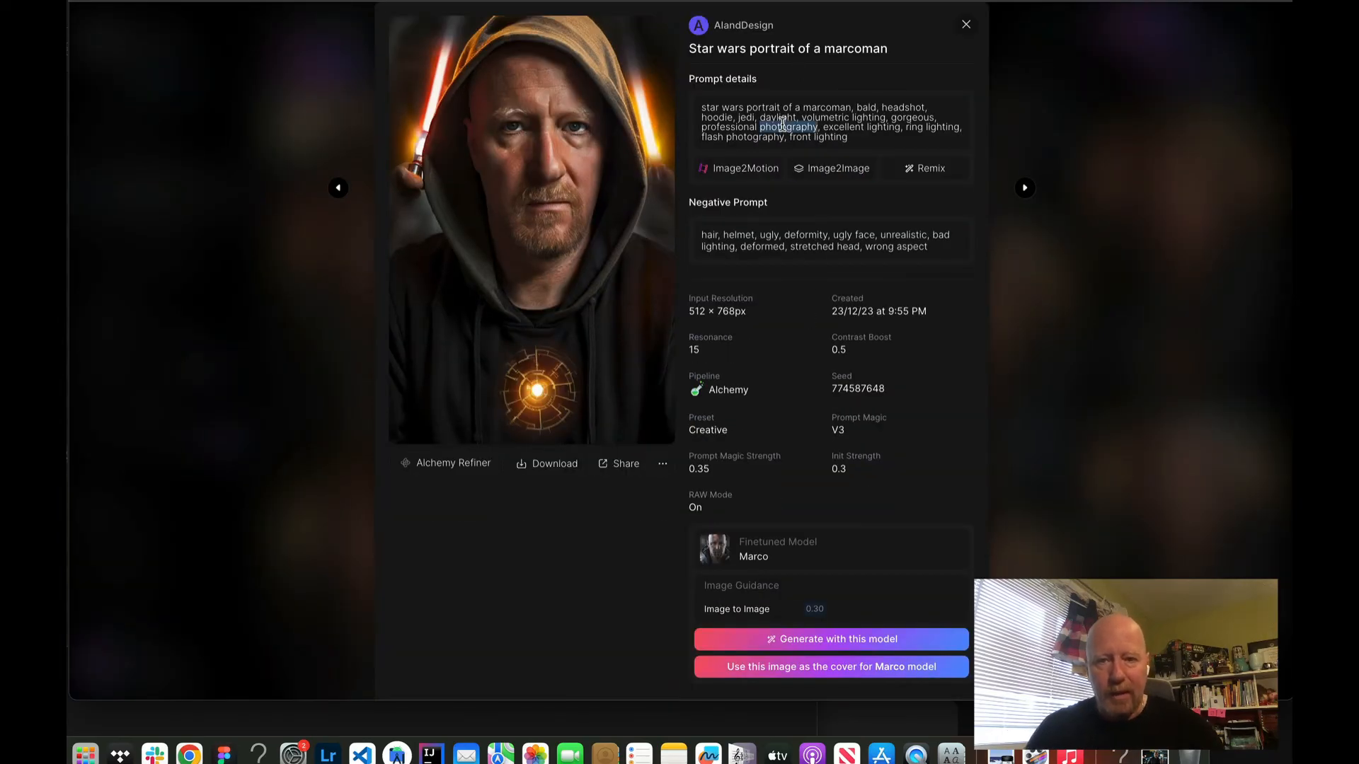
pyautogui.tripleClick(783, 125)
pyautogui.press('super+c')
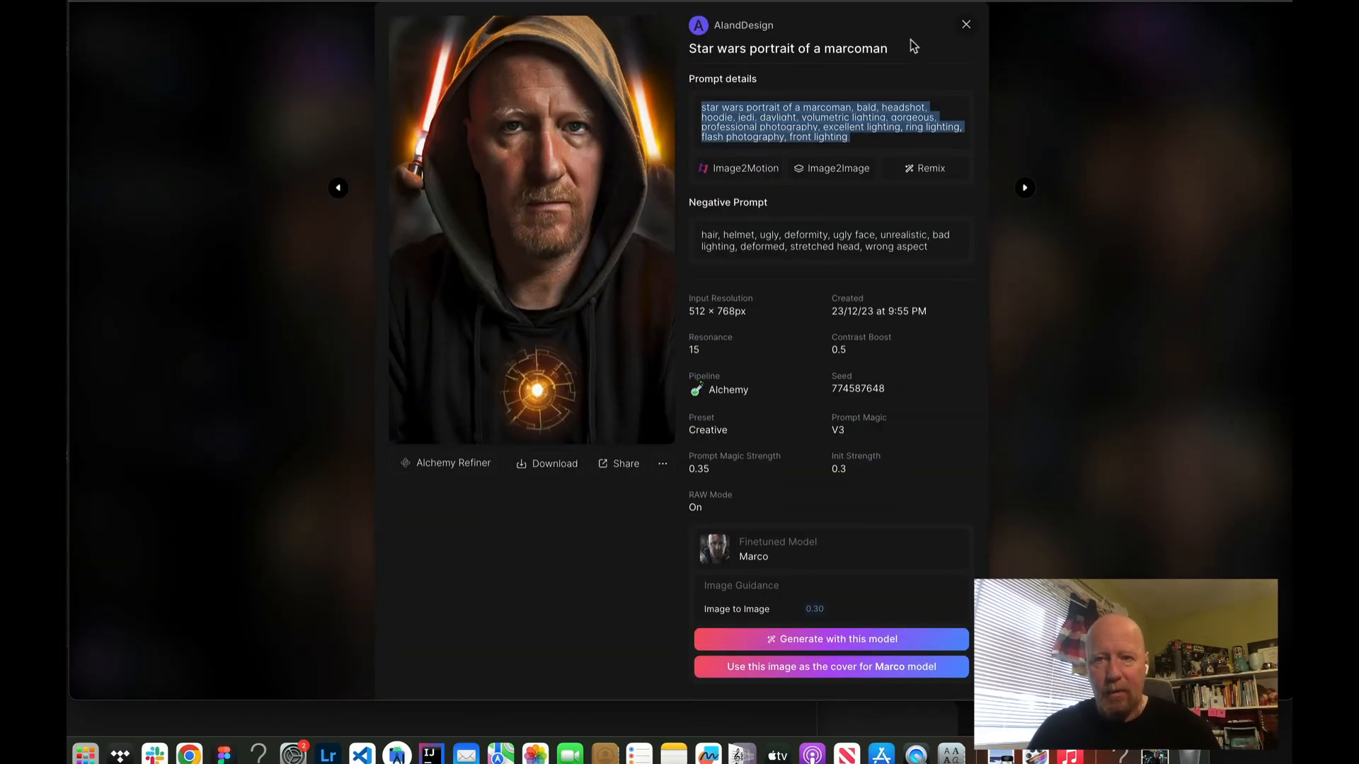
pyautogui.click(967, 26)
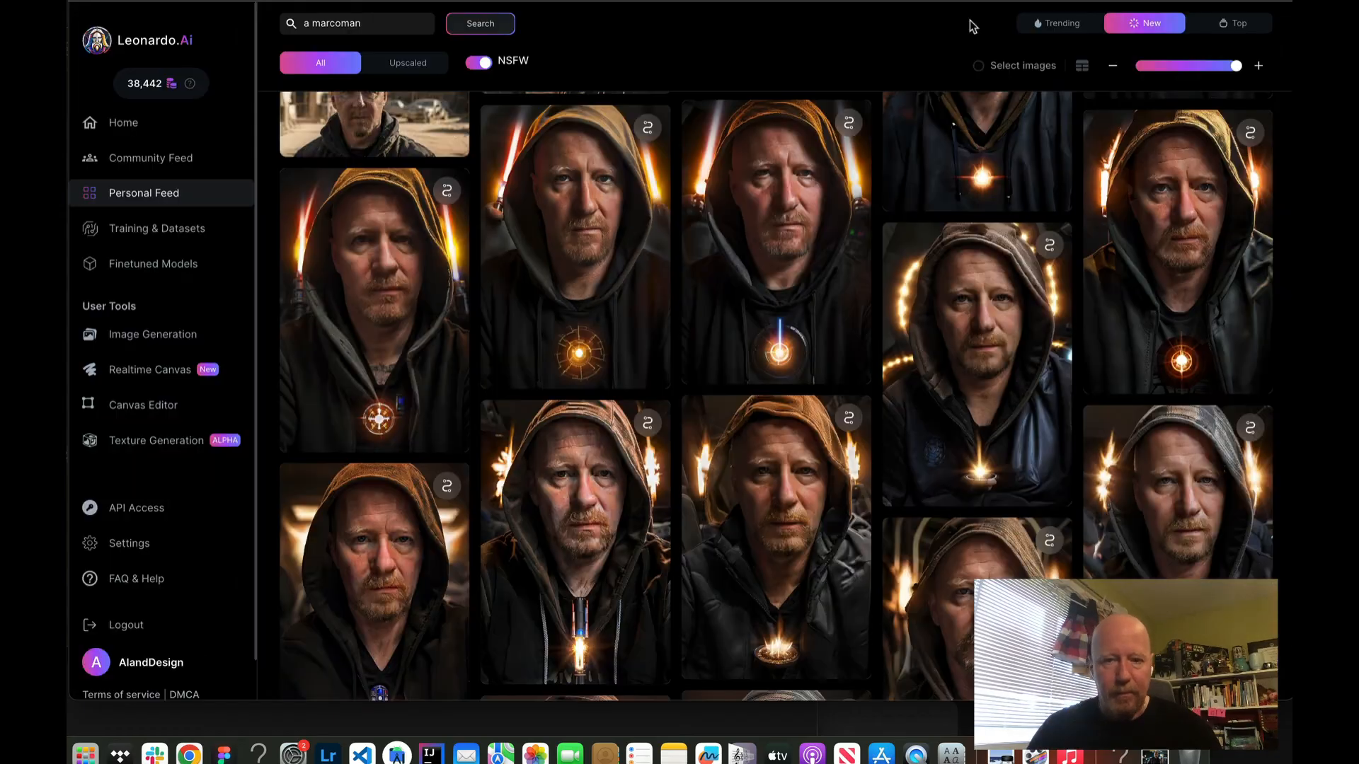
# - Return to image generation and replace the detective movie prompt with the copied Star Wars portrait prompt
pyautogui.scroll(-10, 435, 104)
pyautogui.scroll(10, 435, 105)
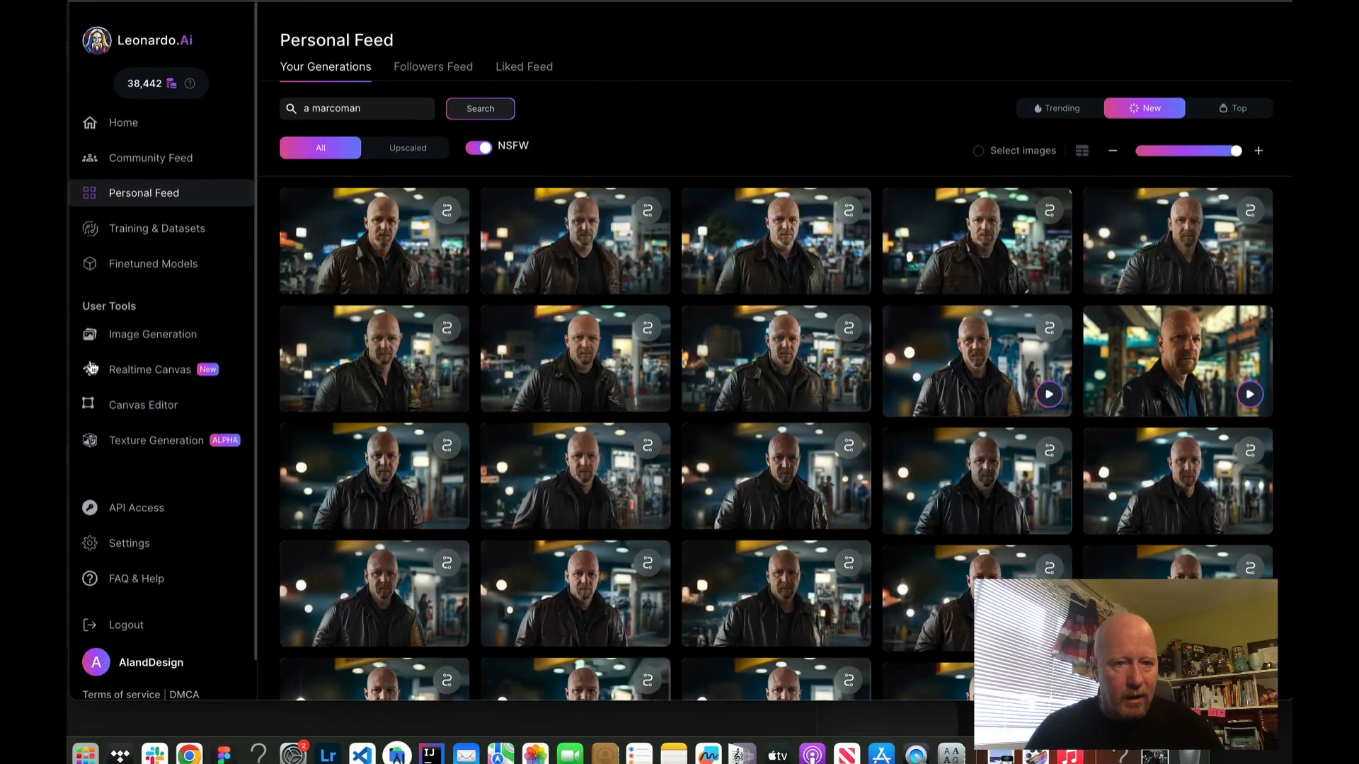
pyautogui.click(152, 334)
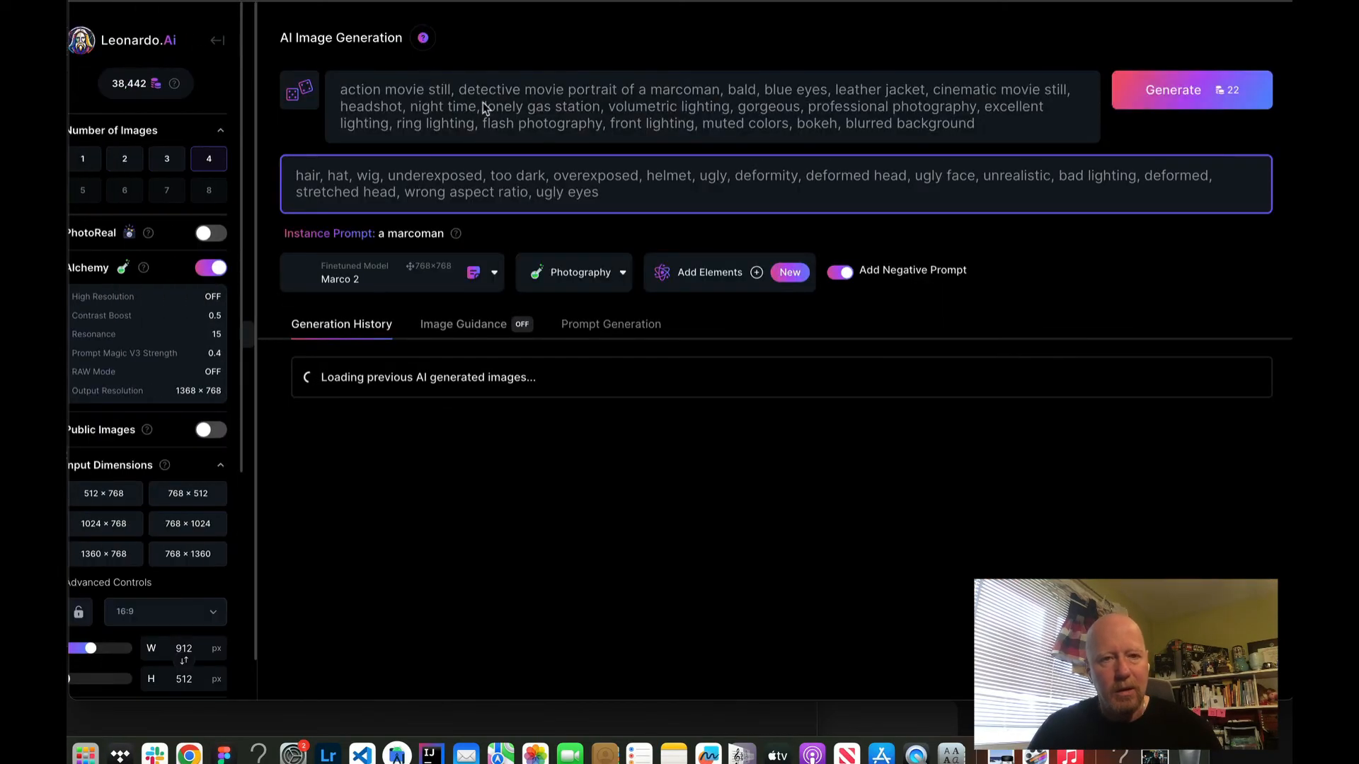
pyautogui.tripleClick(516, 101)
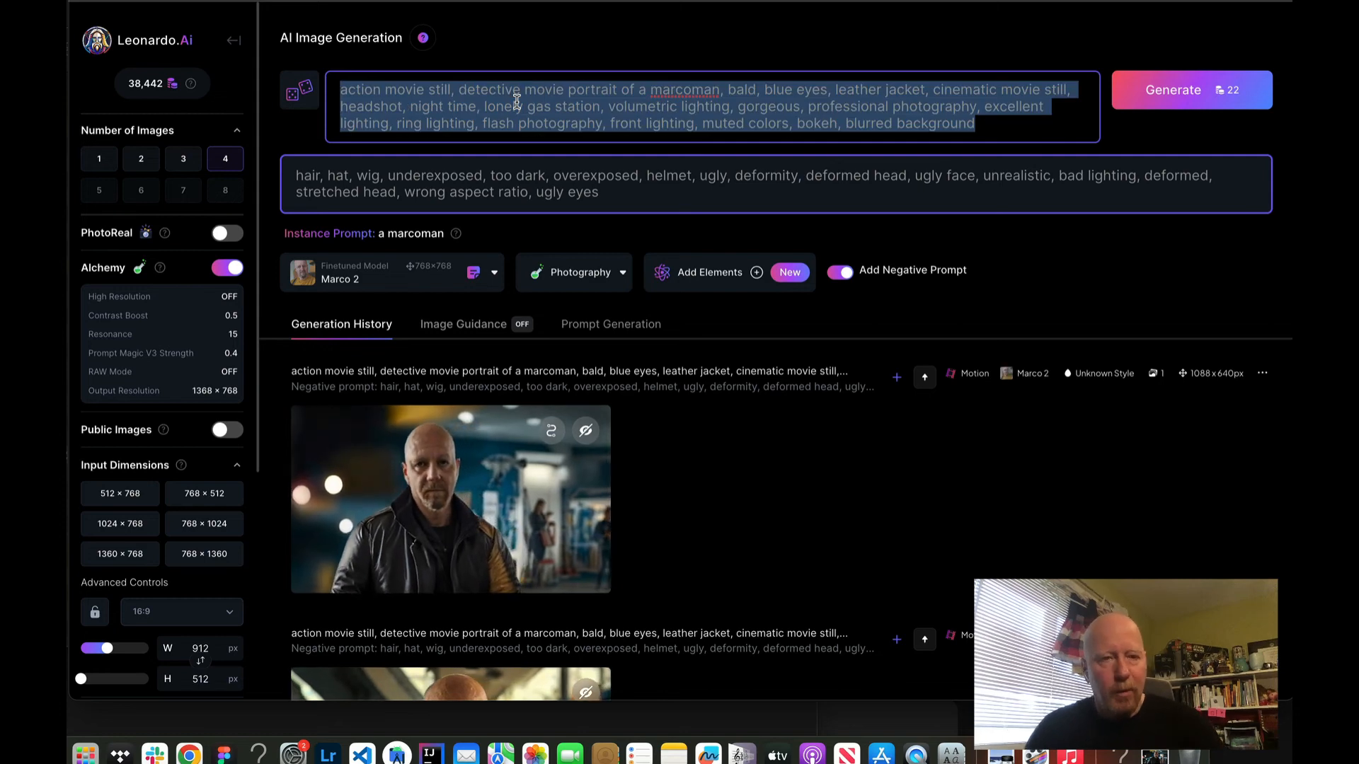
pyautogui.press('super+v')
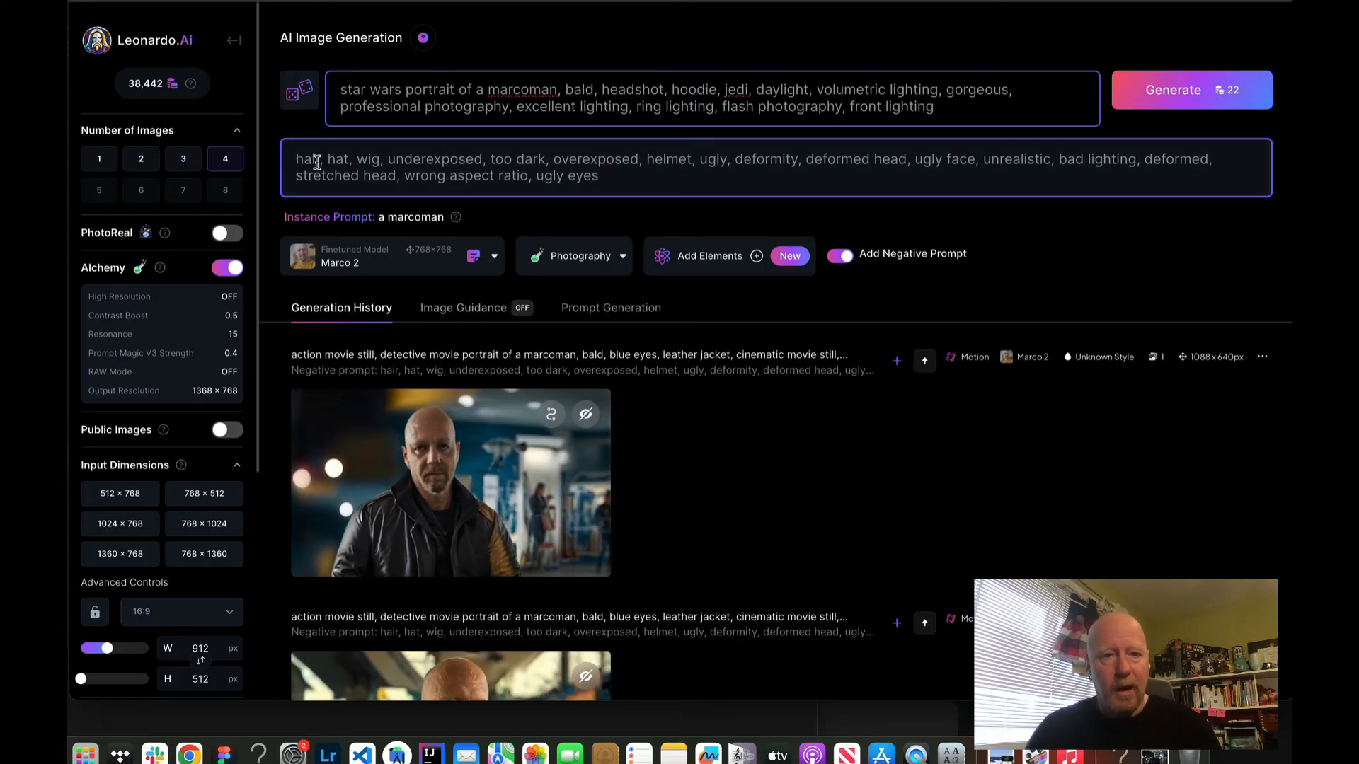
# - Add "helmet," after "wig," in the negative prompt
pyautogui.click(365, 179)
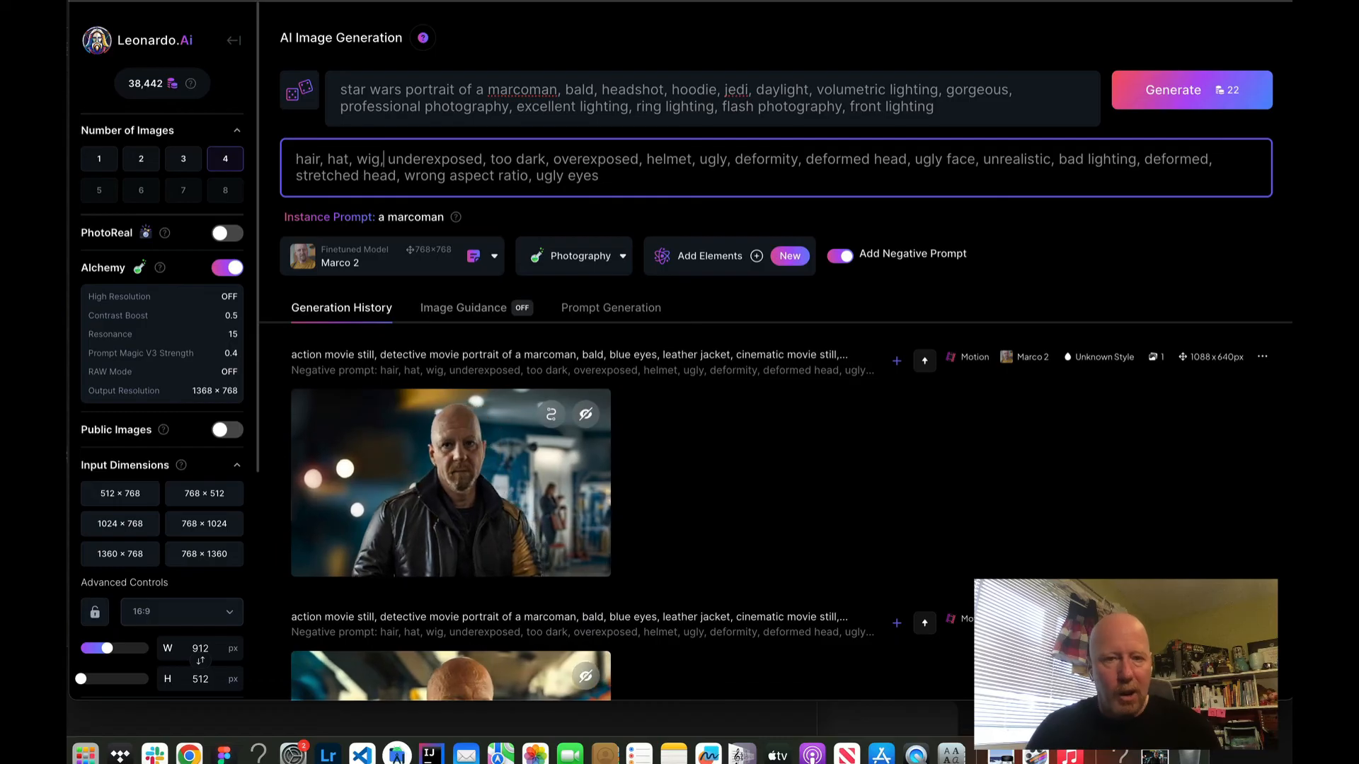
pyautogui.write('helmet')
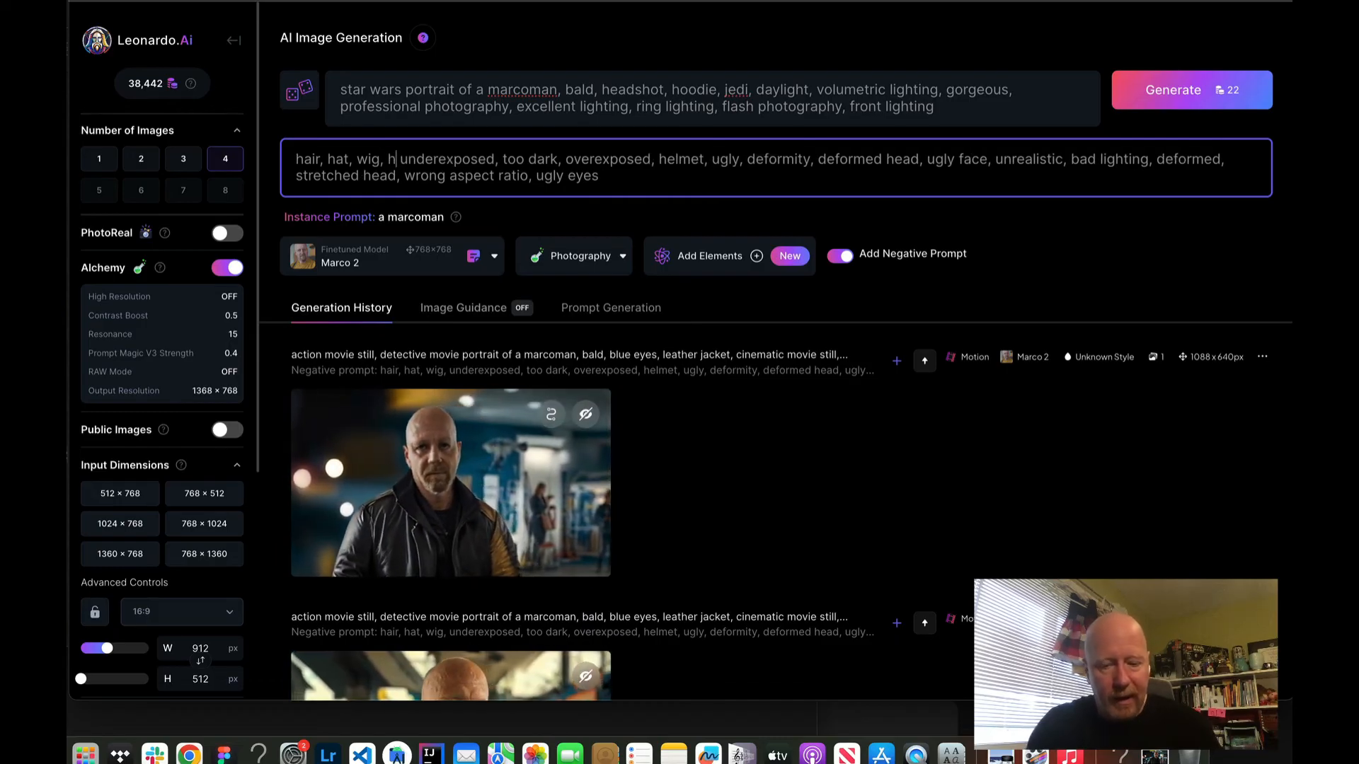
pyautogui.write(',')
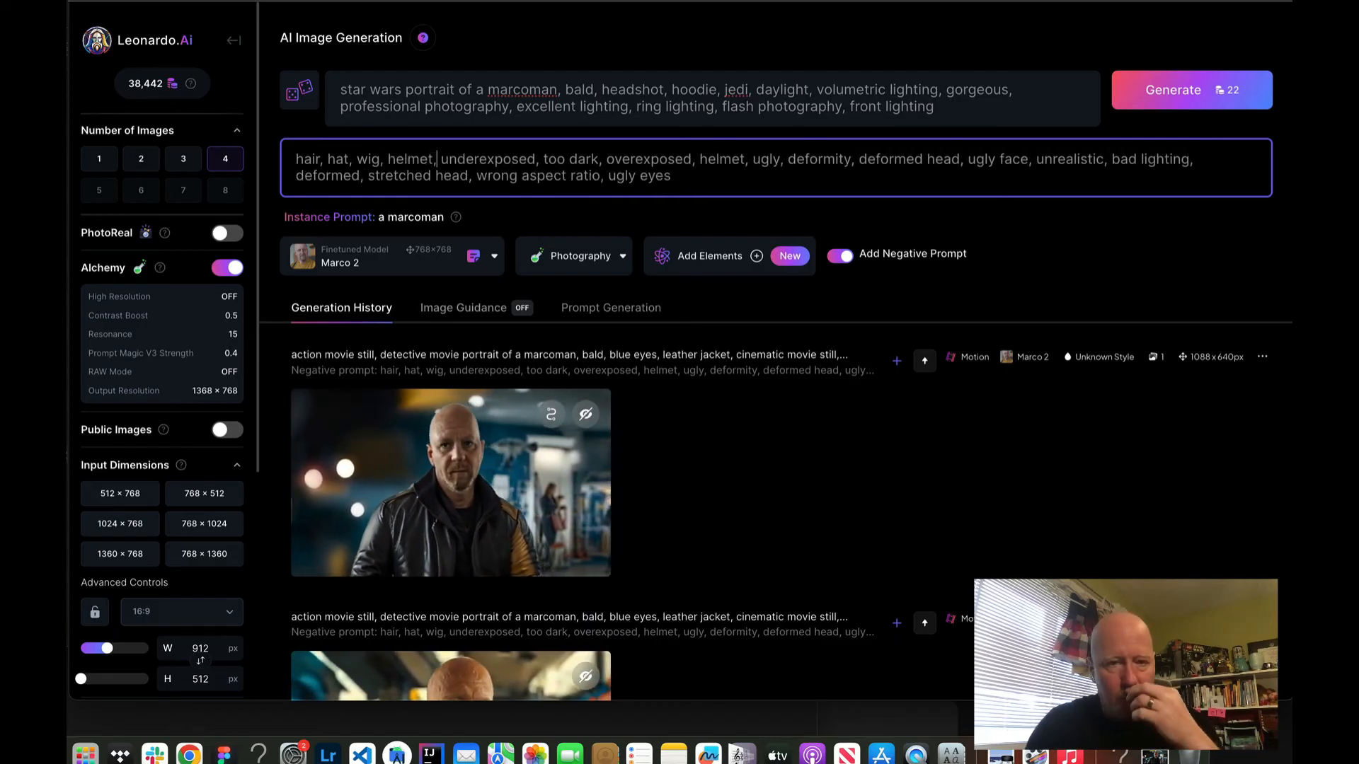
# - Change the Alchemy style preset to Dynamic, then turn on RAW Mode in the Alchemy settings and save
pyautogui.click(580, 253)
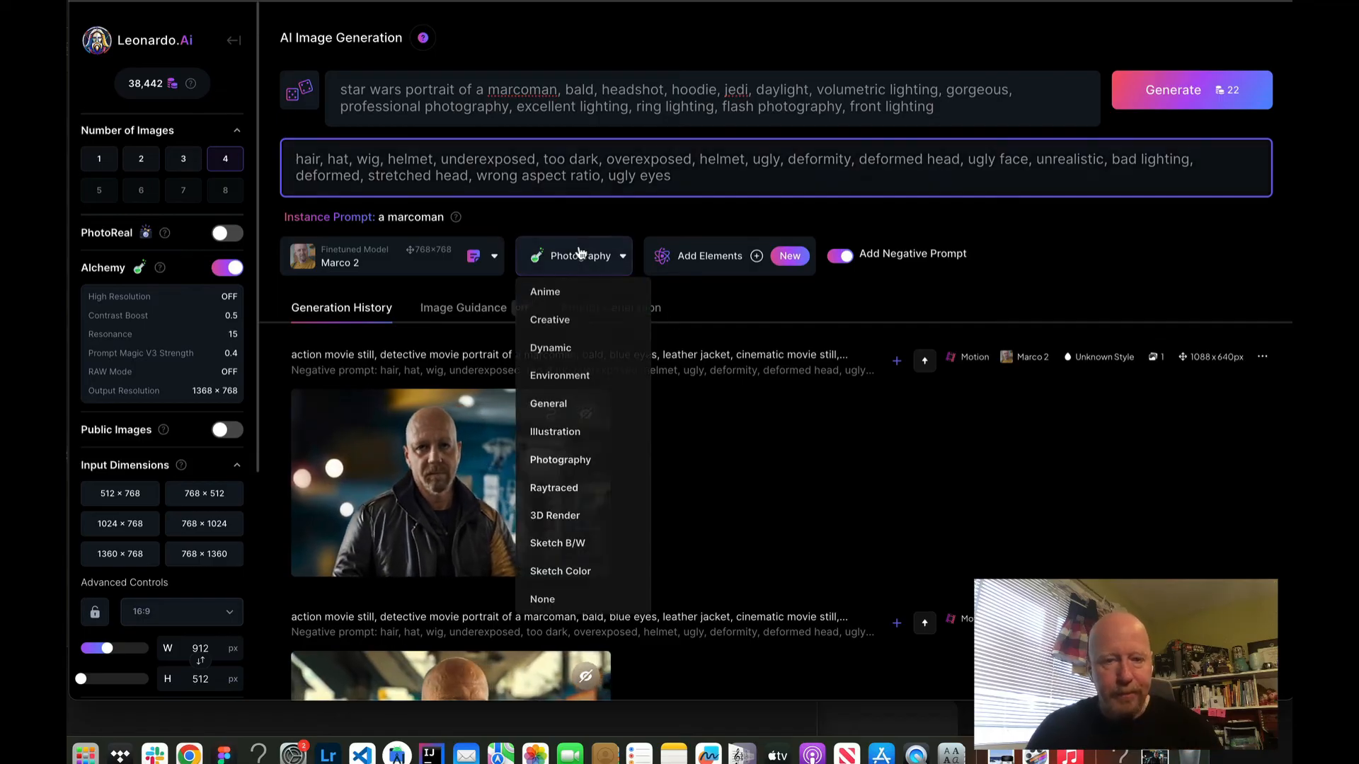
pyautogui.click(569, 348)
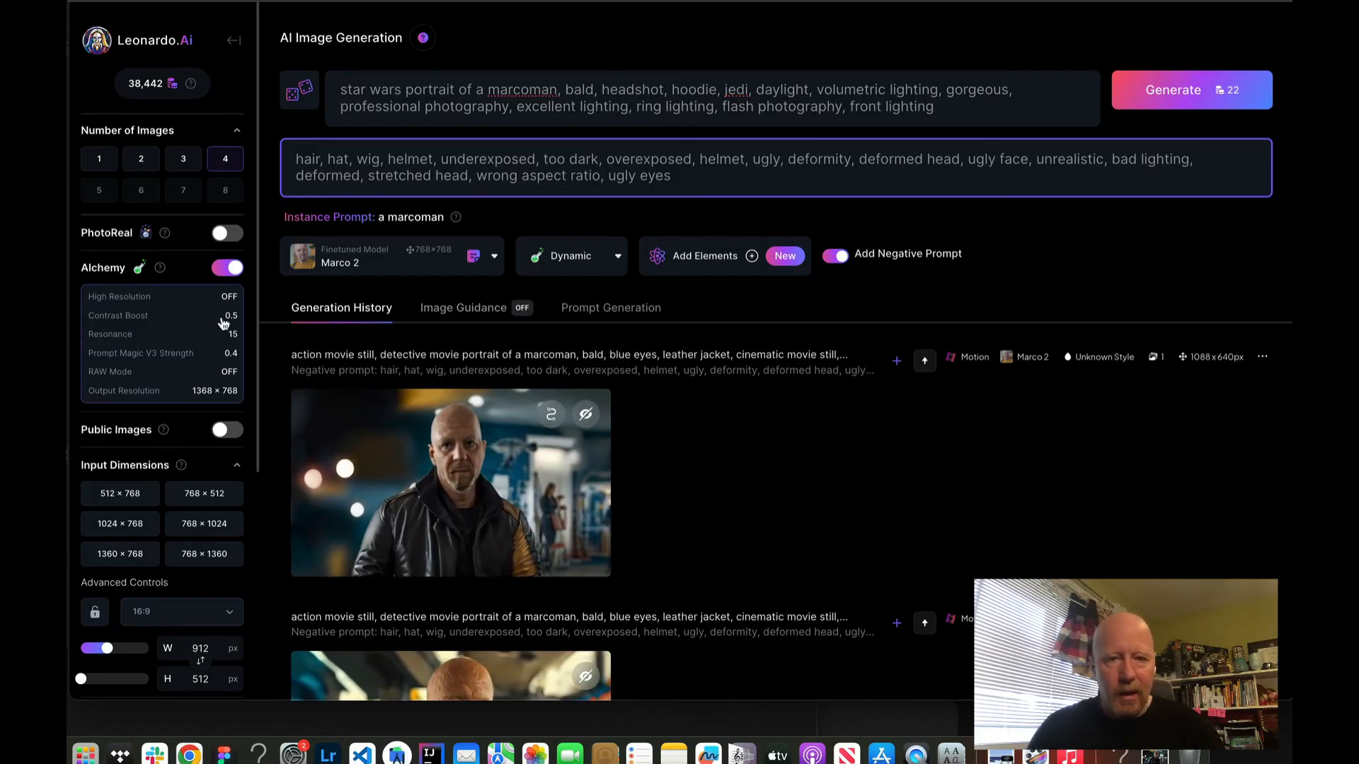
pyautogui.click(186, 333)
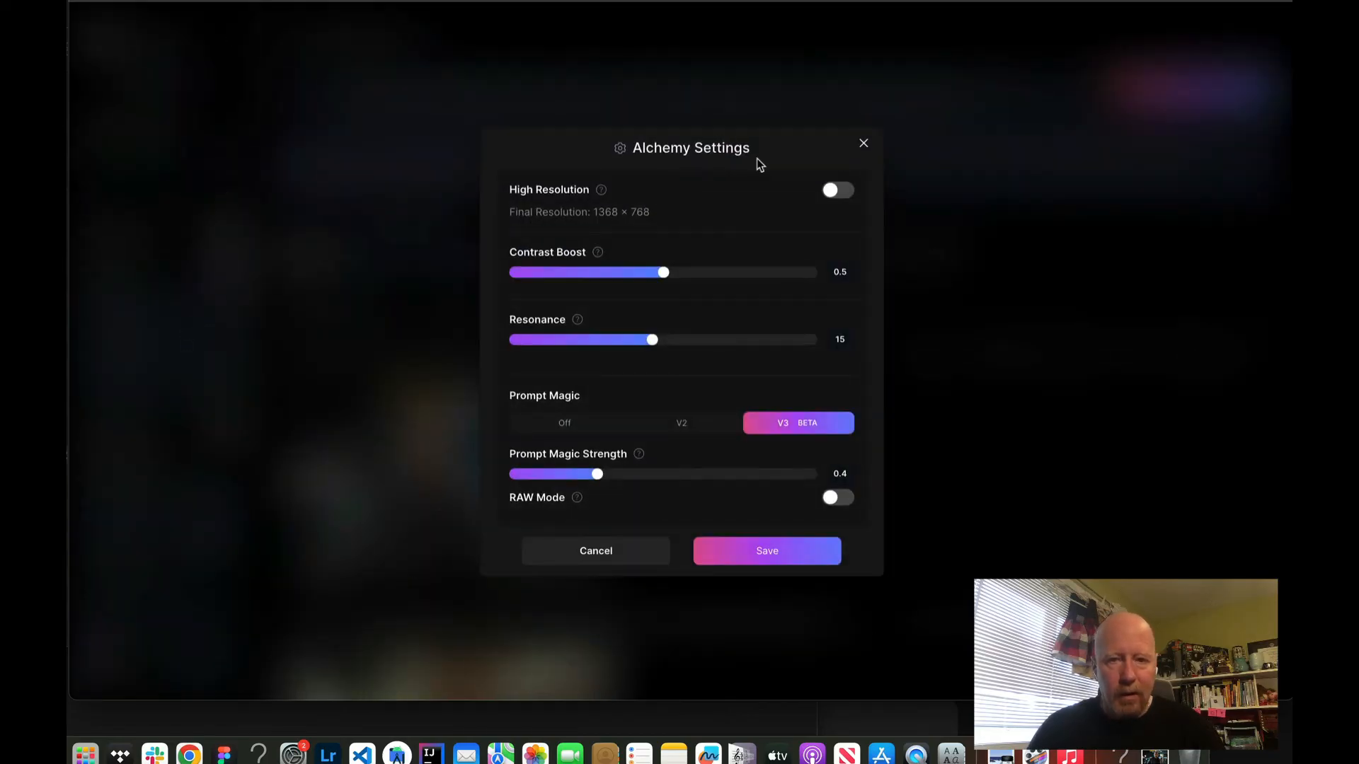
pyautogui.click(839, 499)
pyautogui.click(778, 558)
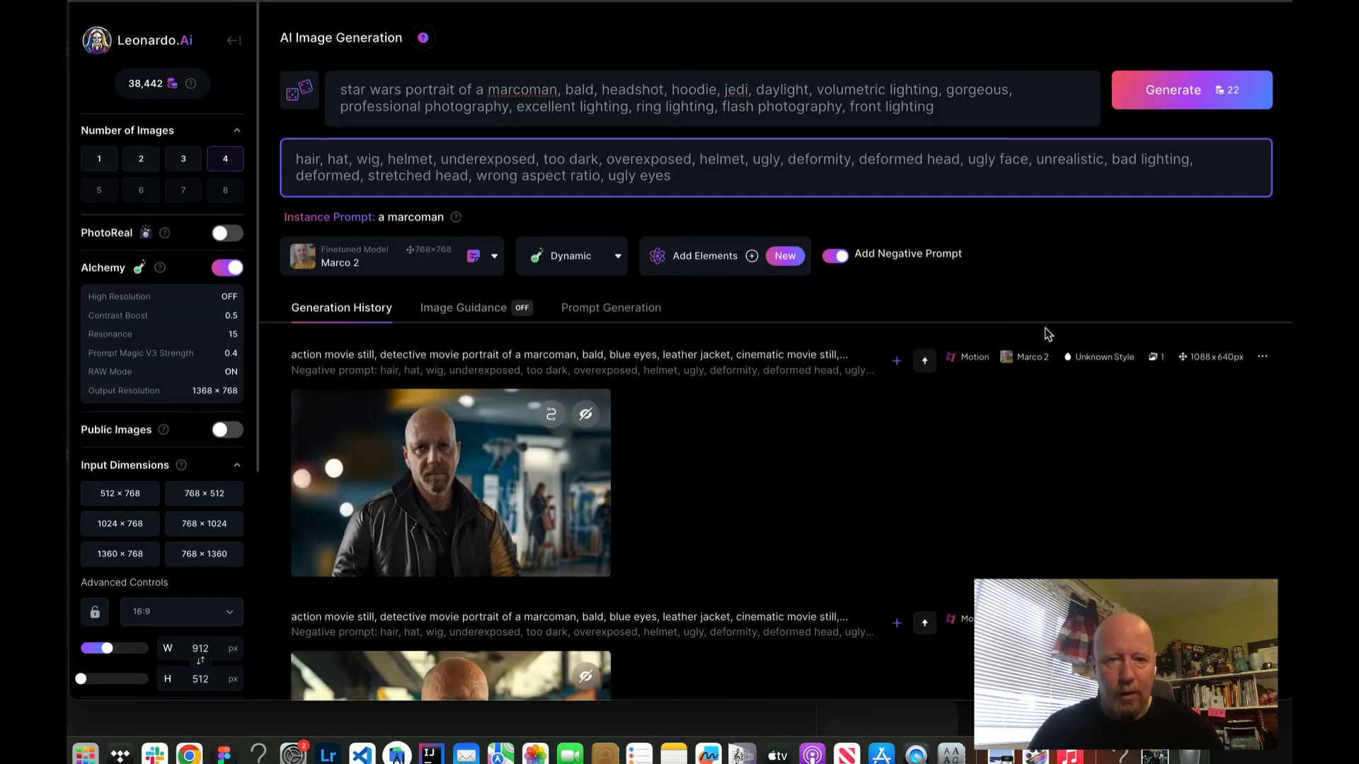
# - Generate four images from the Star Wars portrait prompt with the Marco 2 model and bring the batch into view
pyautogui.click(1194, 91)
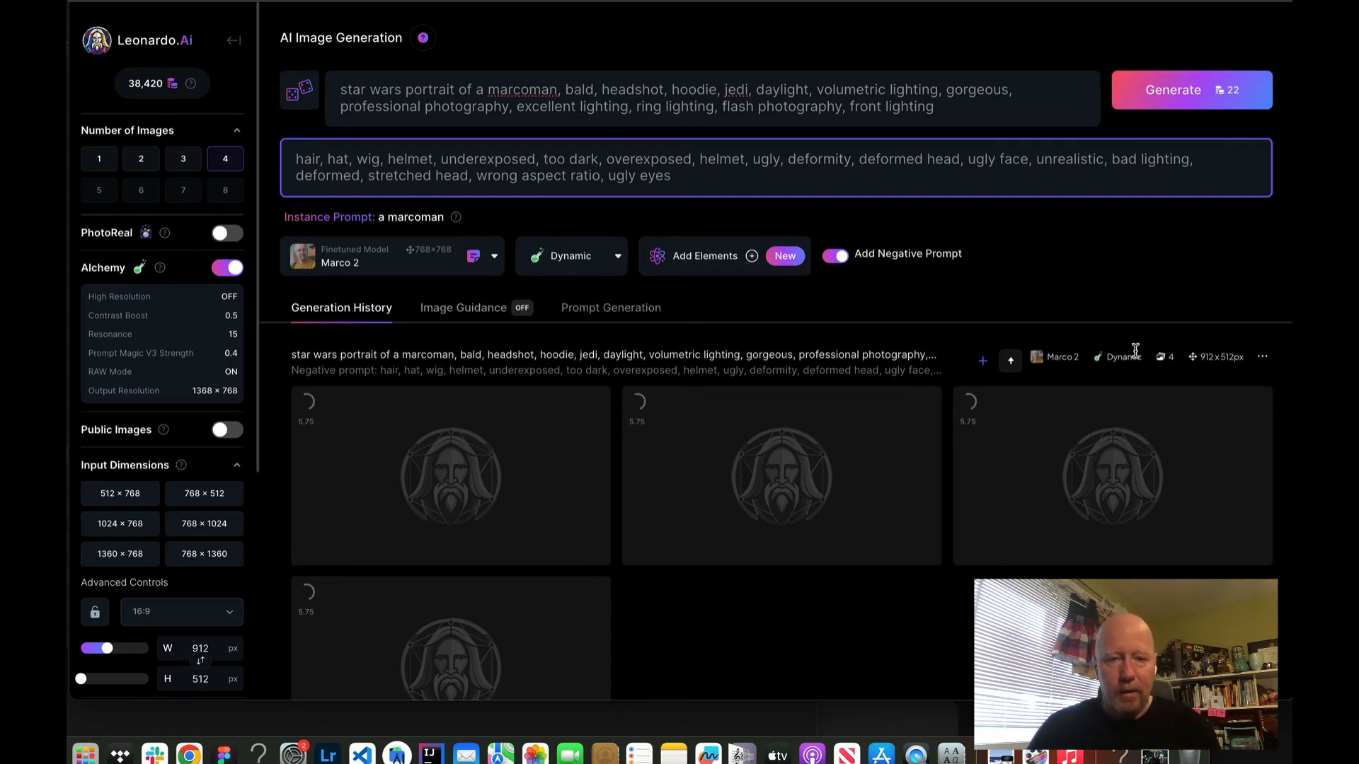
pyautogui.scroll(-1, 1135, 350)
pyautogui.scroll(-1, 1135, 351)
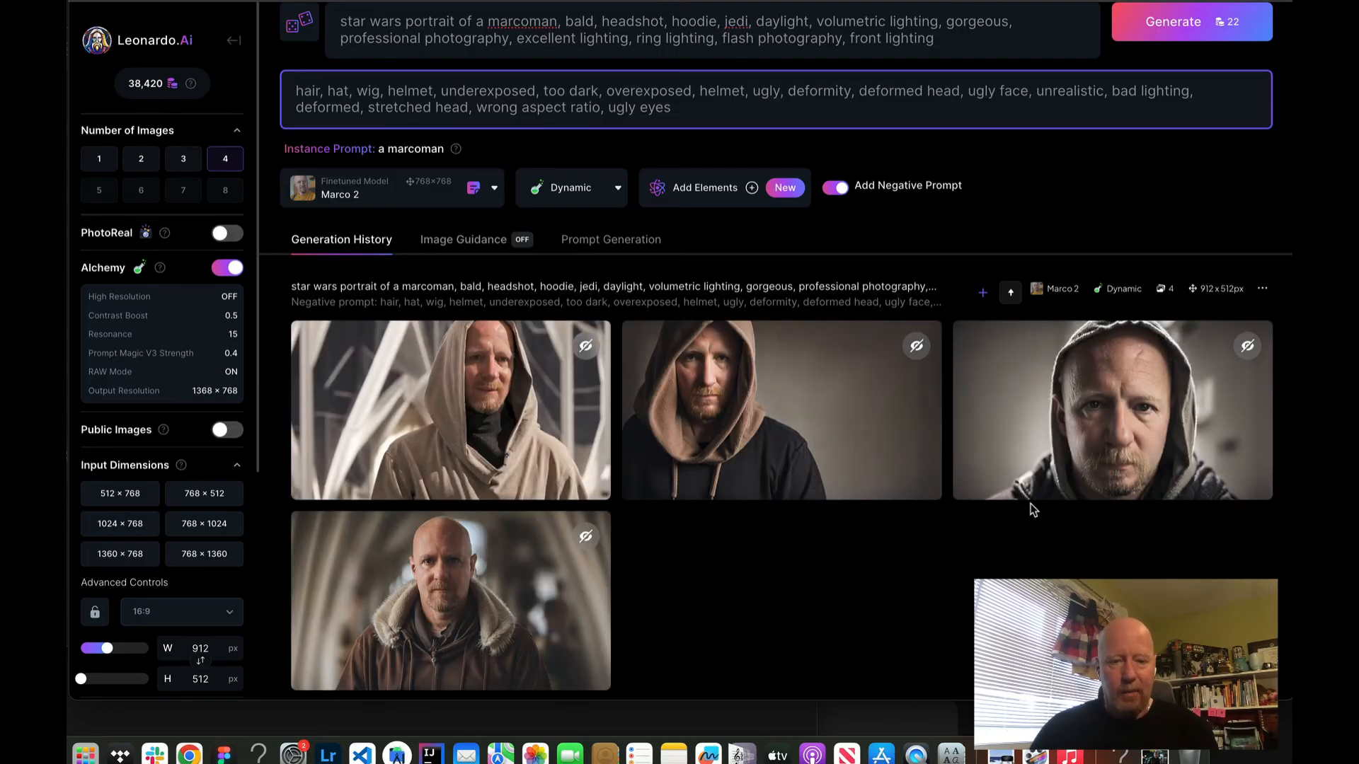
# - Inspect the batch's second portrait with the brown hood and the fourth with the fur collar at enlarged size, closing each
pyautogui.moveTo(713, 399)
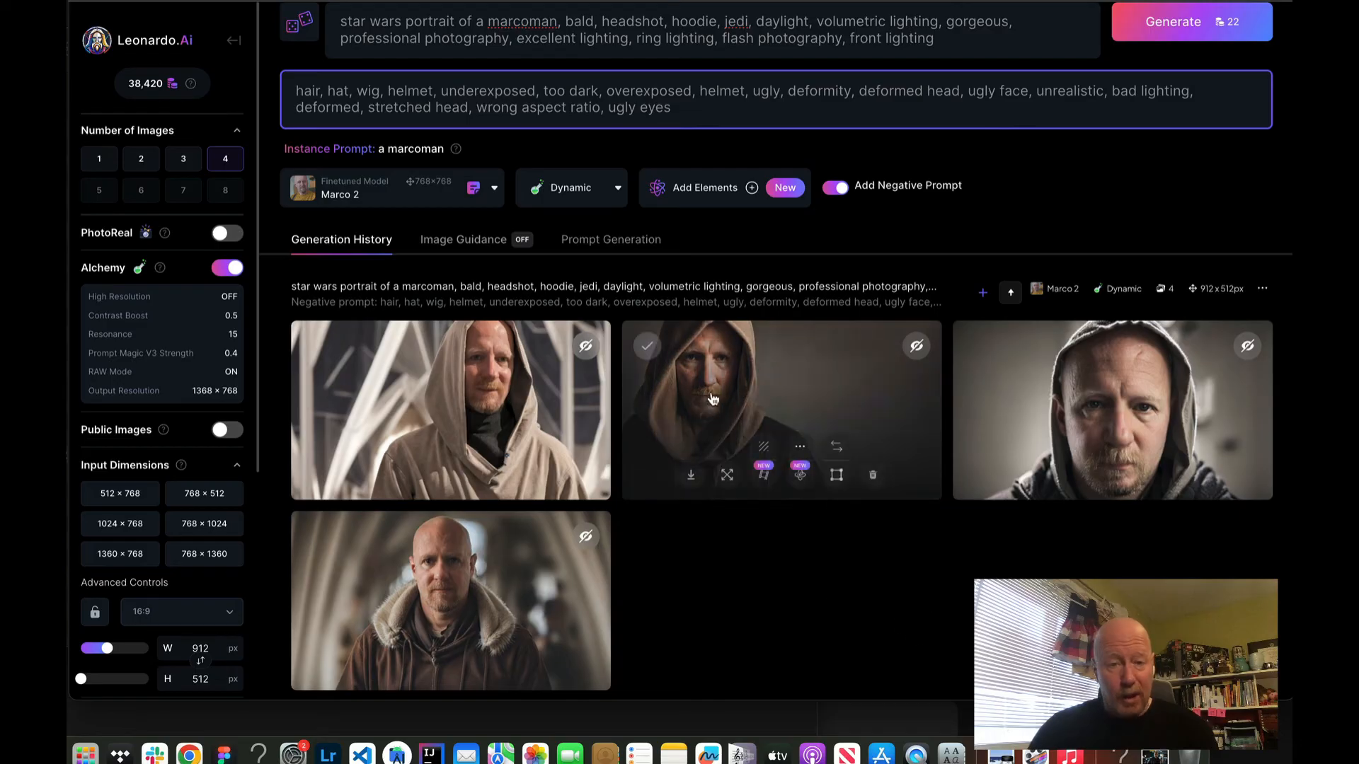
pyautogui.click(745, 371)
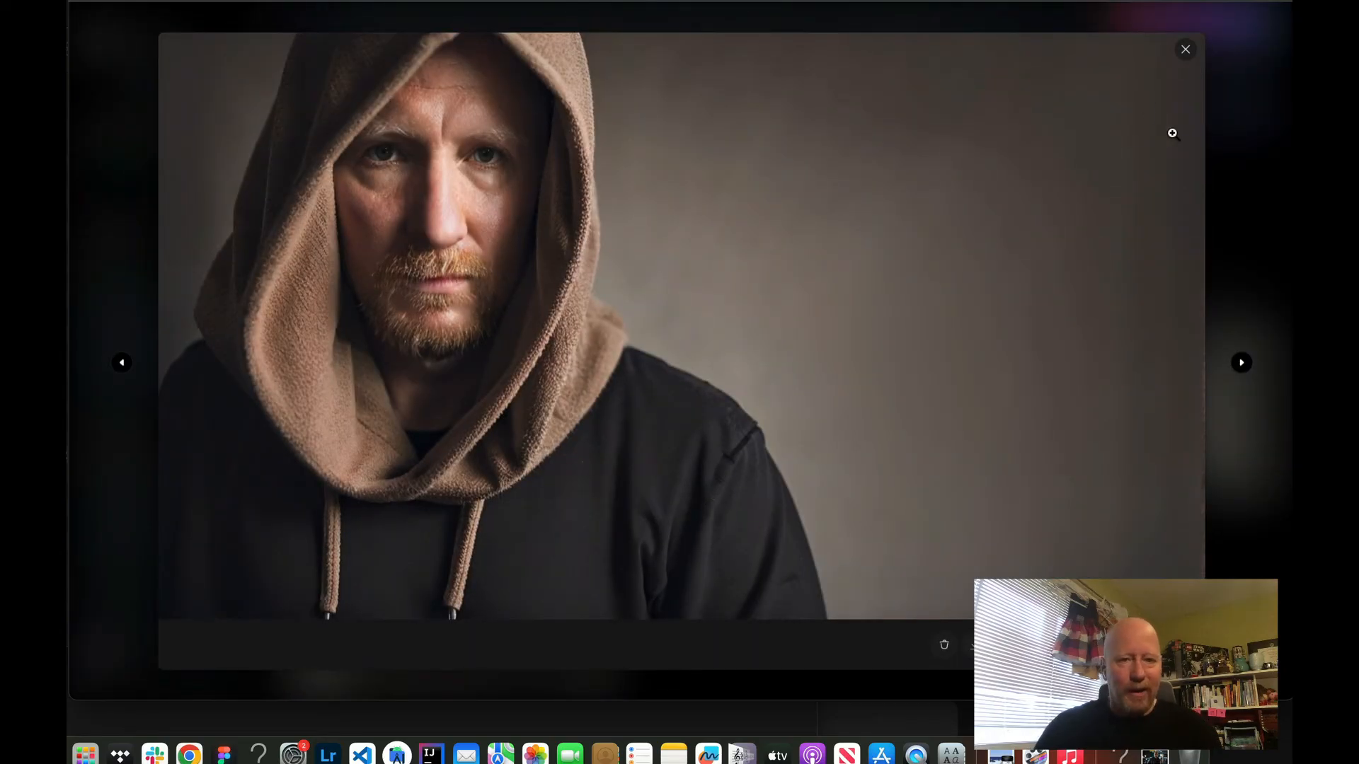
pyautogui.click(1186, 51)
pyautogui.moveTo(718, 389)
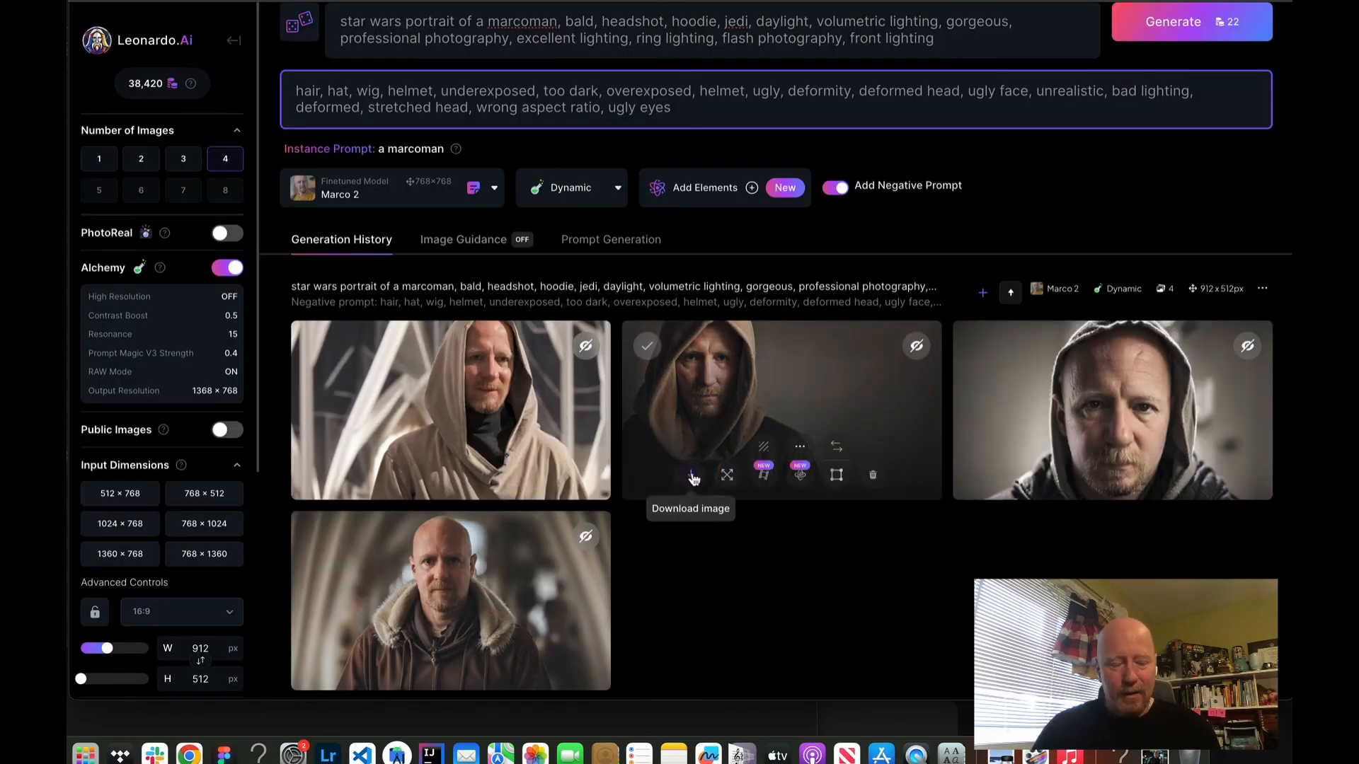
pyautogui.click(453, 551)
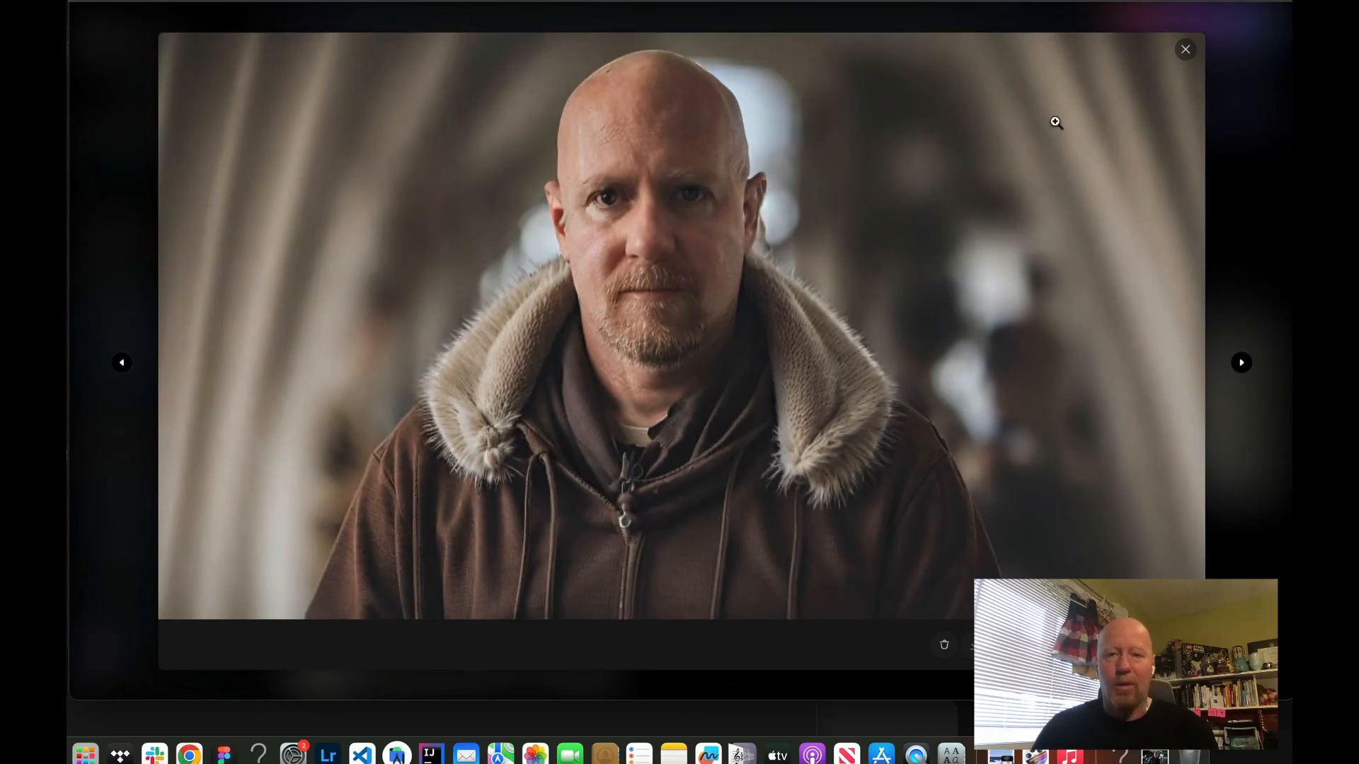
pyautogui.click(1192, 51)
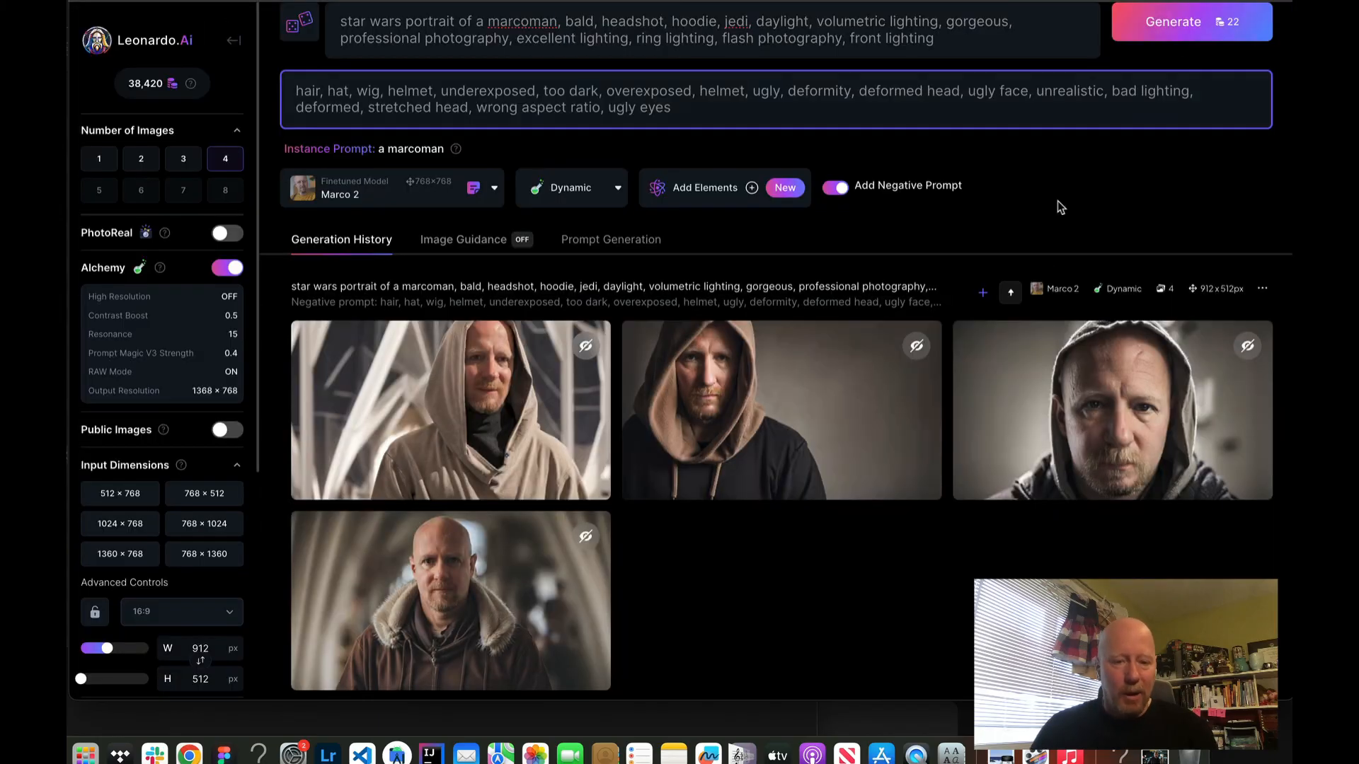
pyautogui.click(432, 571)
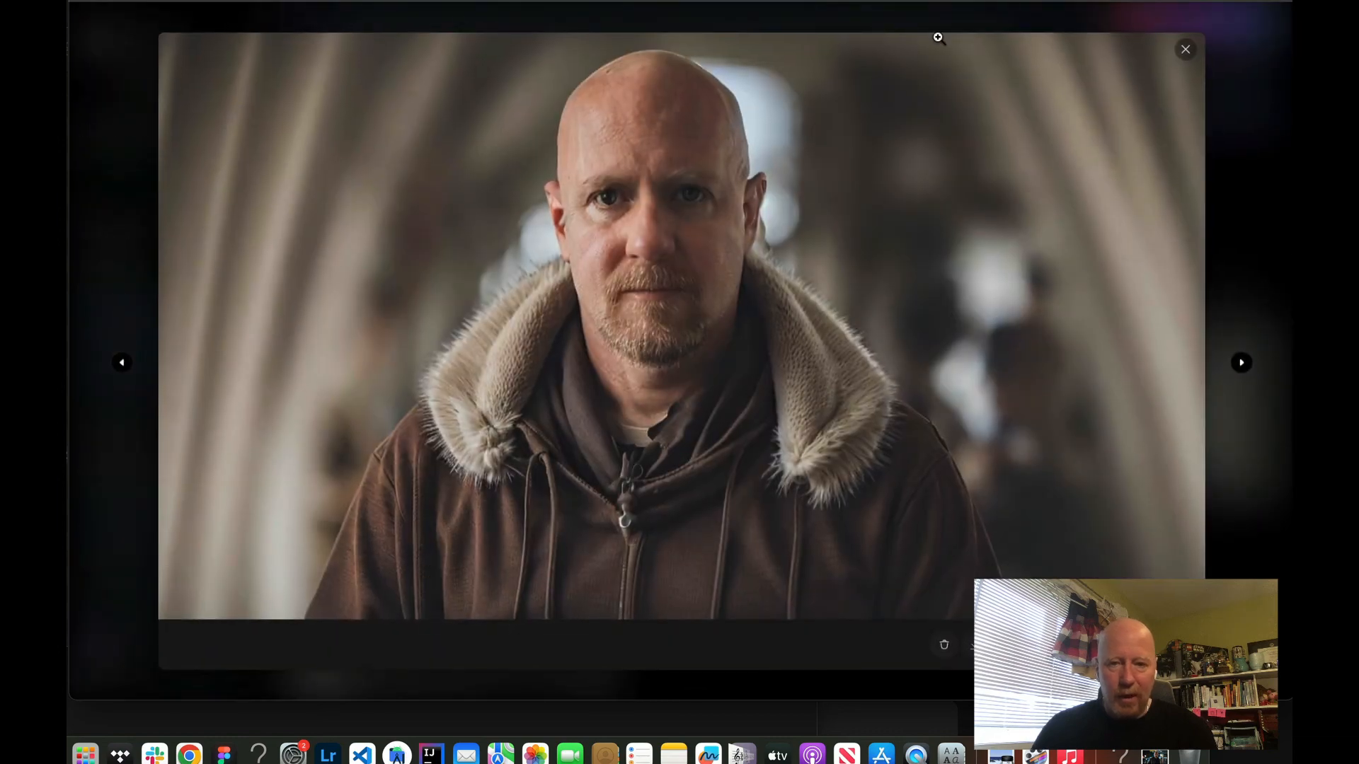
pyautogui.click(1192, 51)
# - Download the fur-collared fourth portrait, reveal the downloaded file in its Finder folder, and return to the browser
pyautogui.scroll(-3, 357, 573)
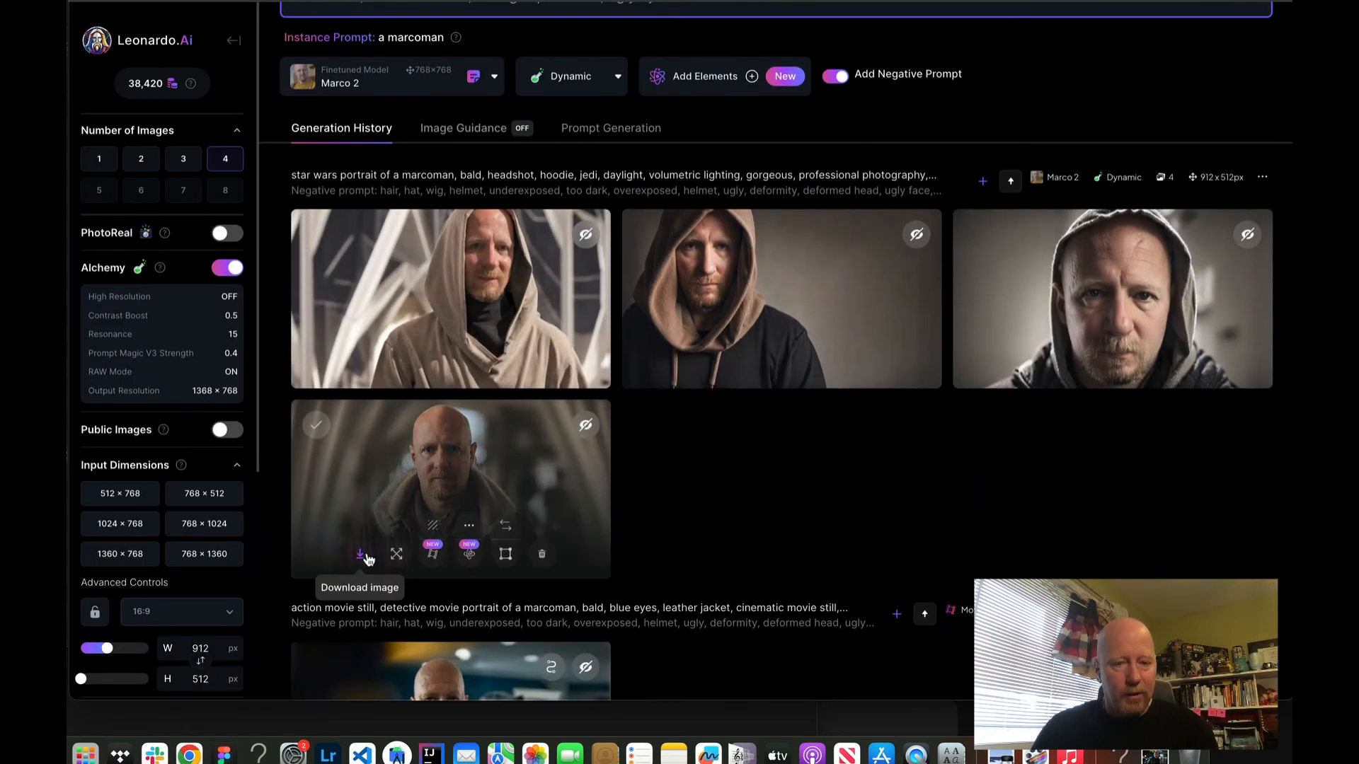
pyautogui.click(368, 560)
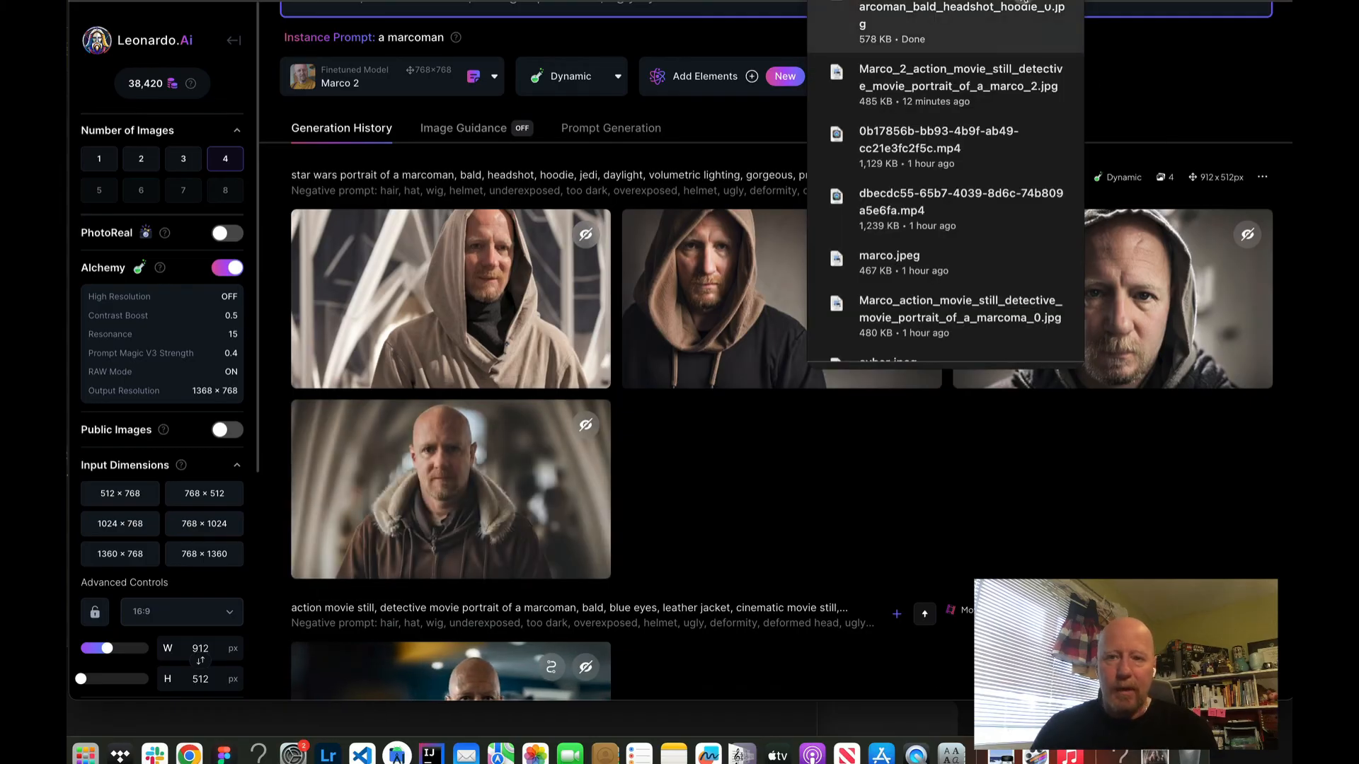
pyautogui.click(1026, 10)
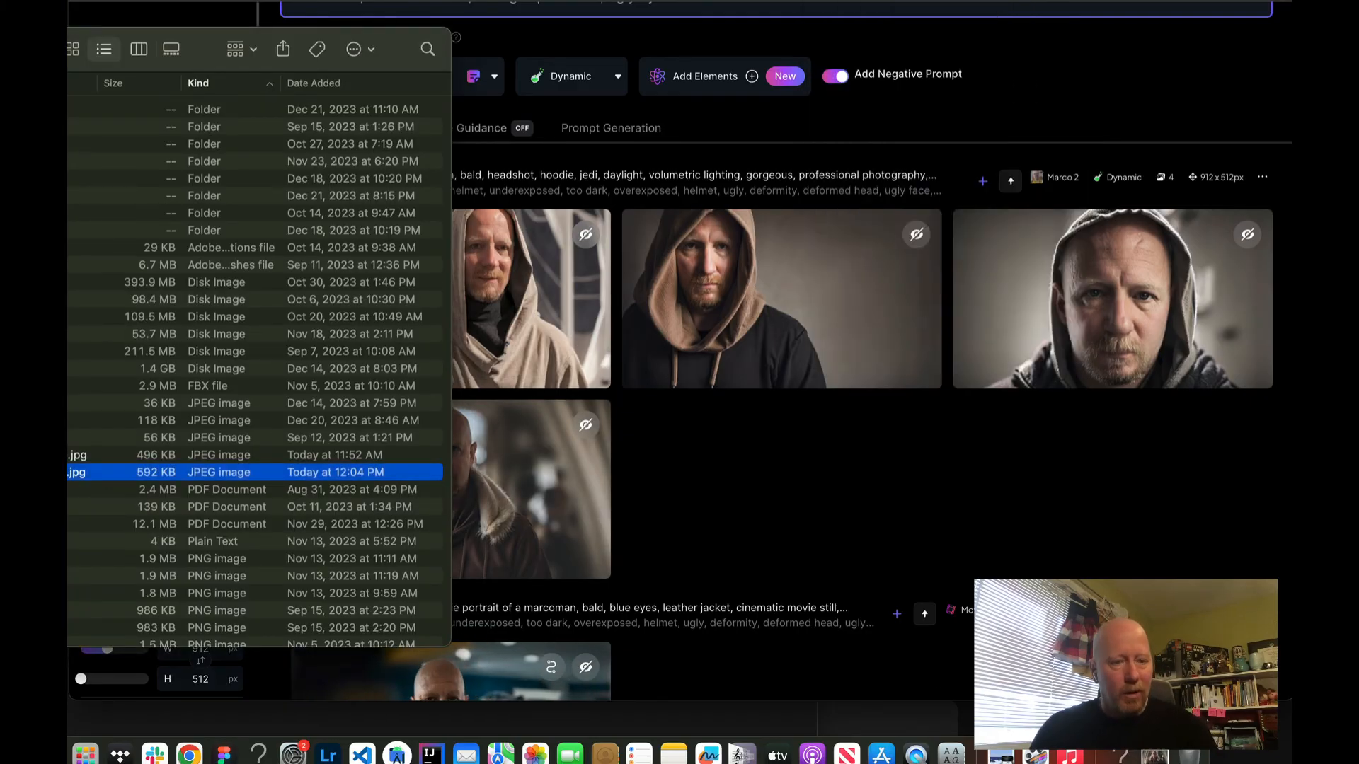
pyautogui.moveTo(0, 43); pyautogui.dragTo(84, 55)
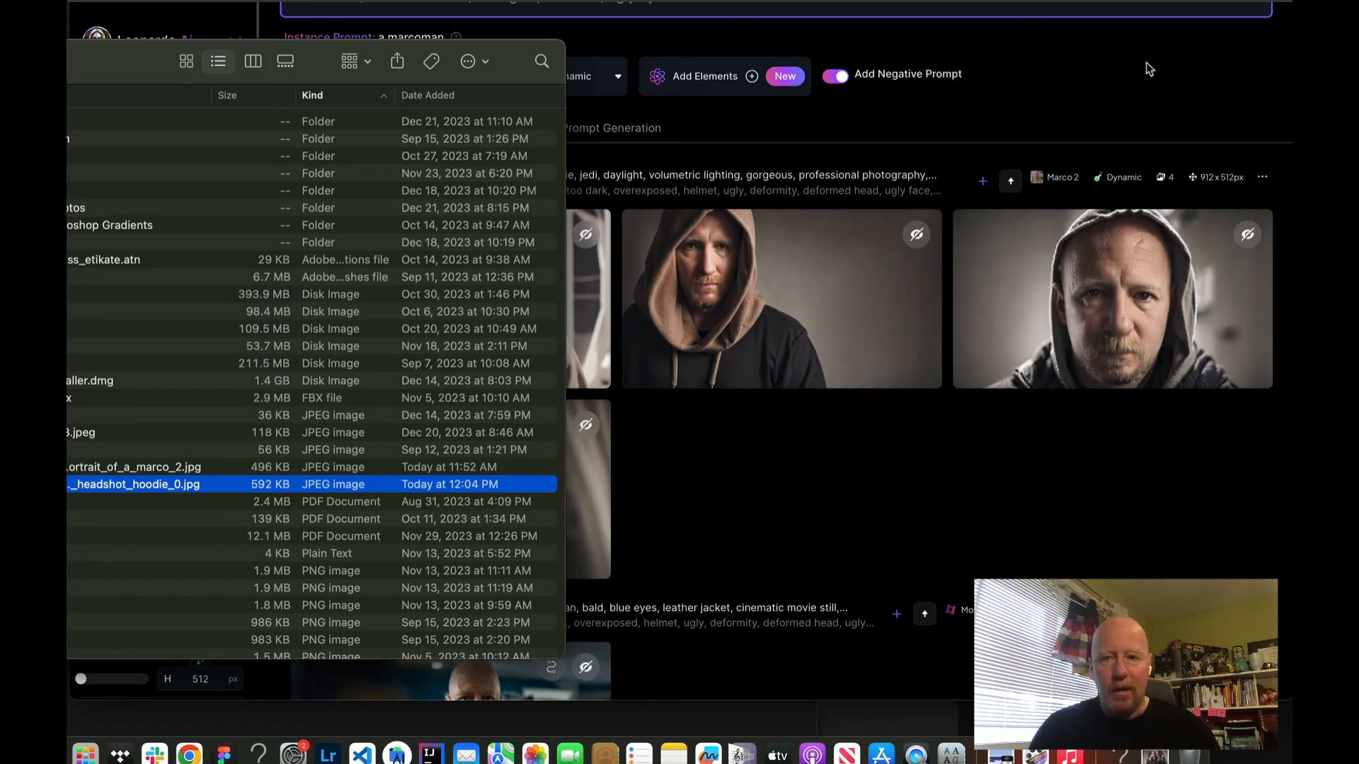
pyautogui.click(1146, 65)
# - Enable the first image input in Image Guidance and delete its leather-jacket source image
pyautogui.scroll(3, 851, 128)
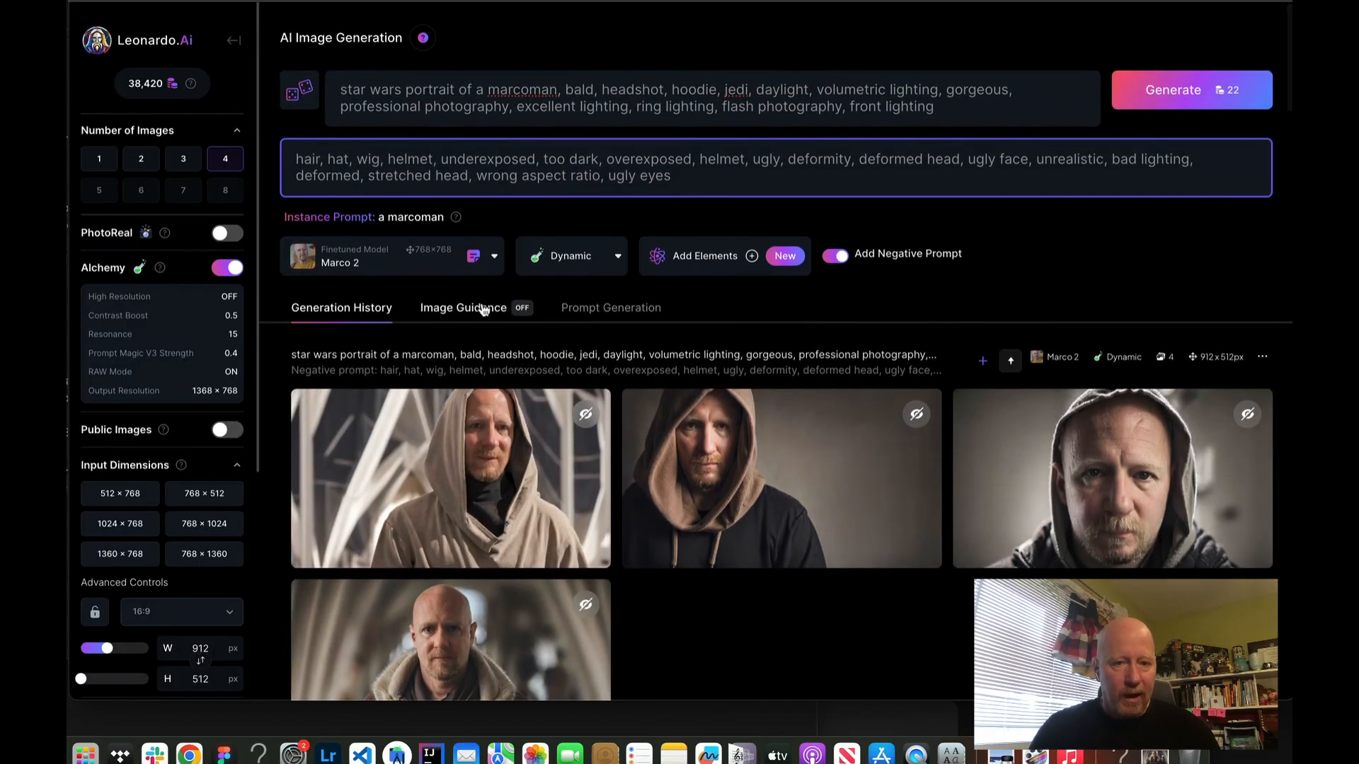
pyautogui.click(475, 311)
pyautogui.click(740, 354)
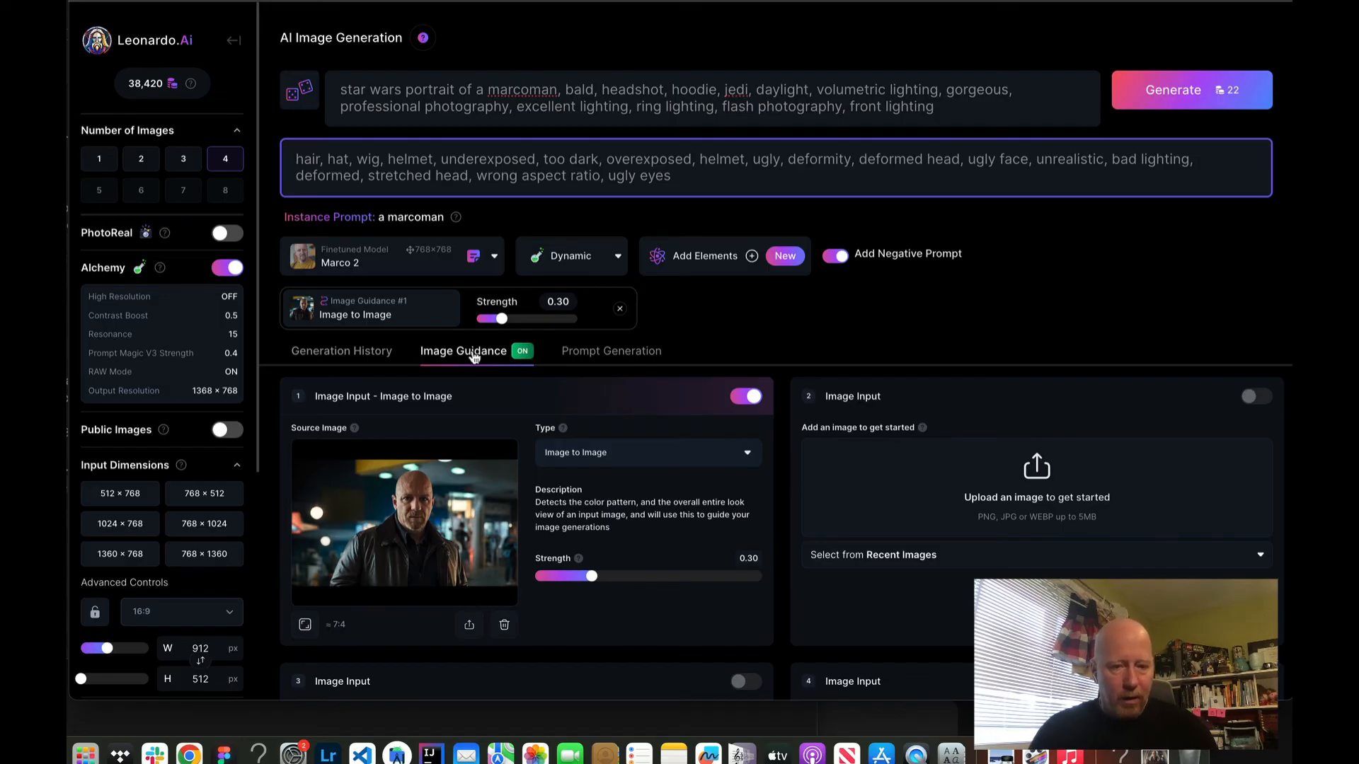
pyautogui.click(504, 625)
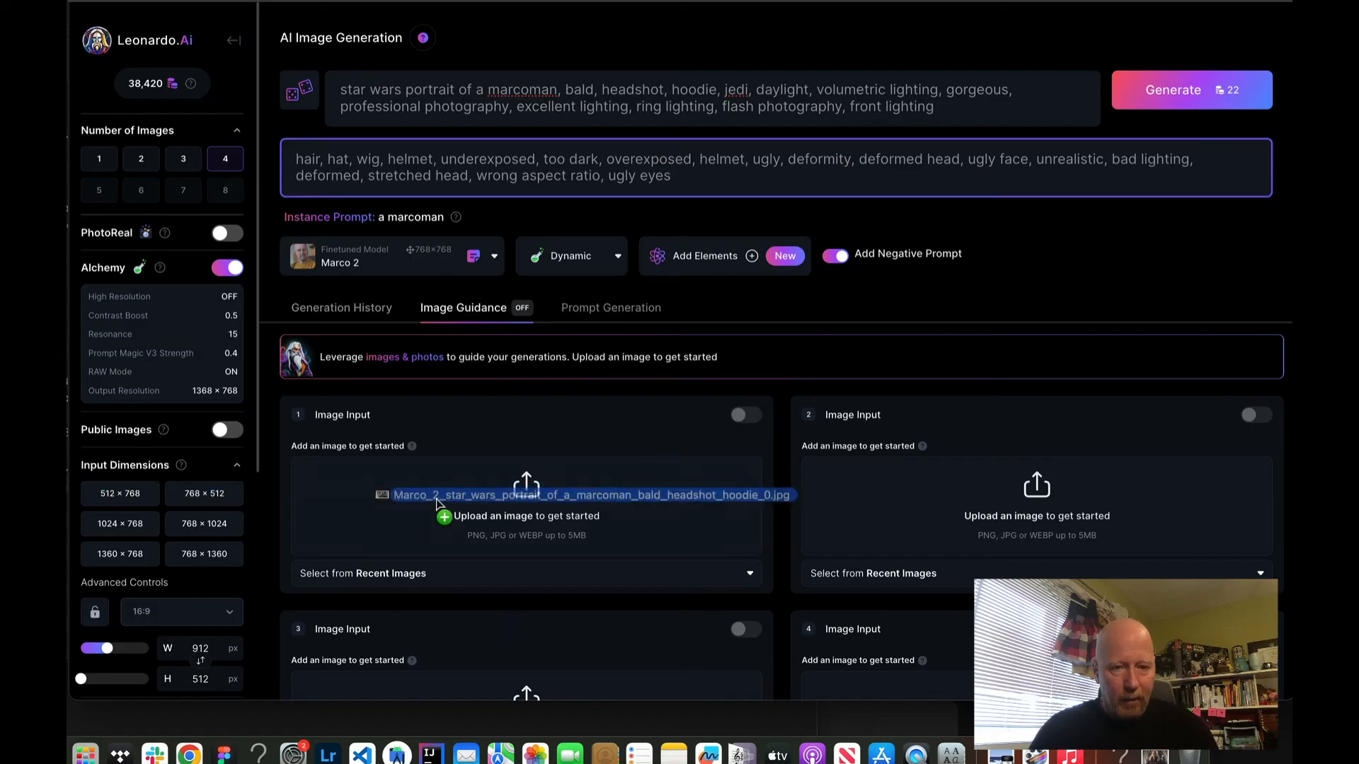
# - Add the downloaded fur-collared portrait as the first image guidance source and generate two batches of four images from the Star Wars prompt
pyautogui.moveTo(434, 501); pyautogui.dragTo(489, 505)
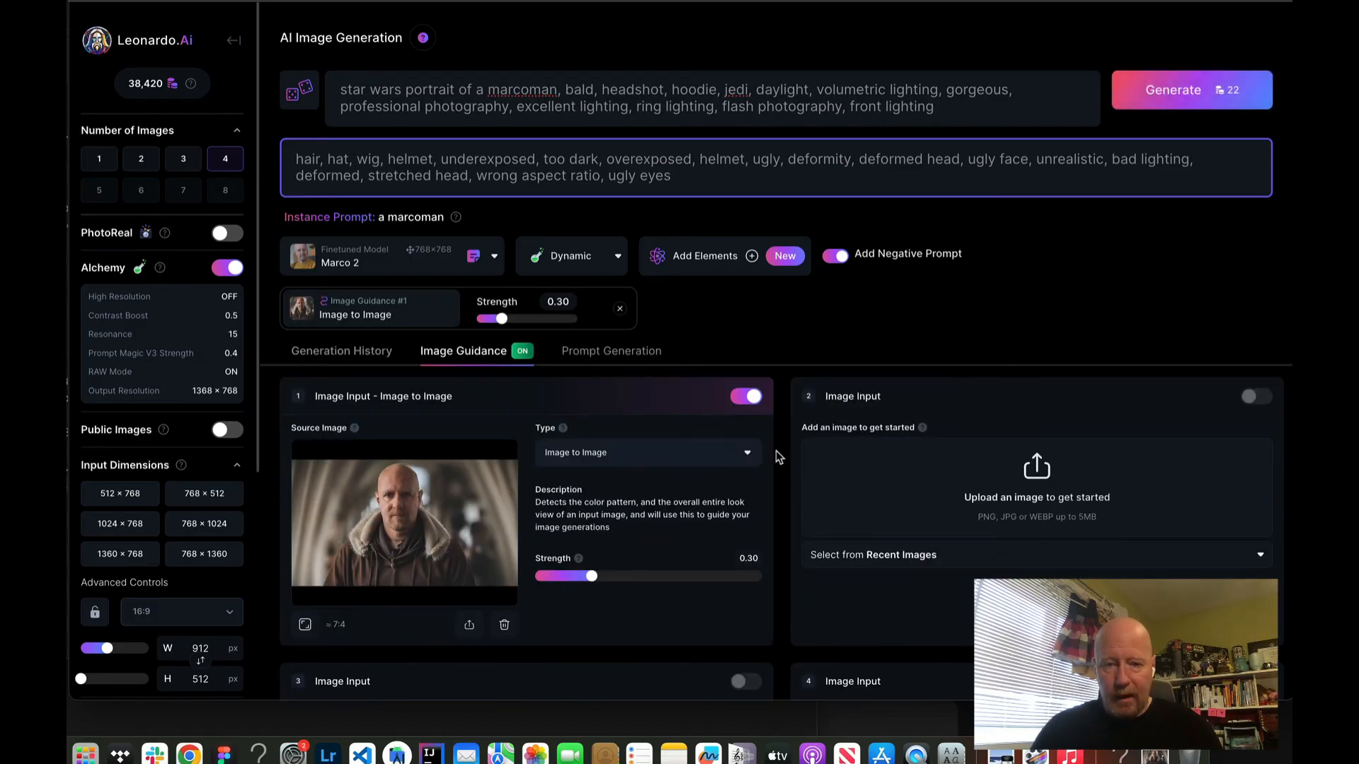
pyautogui.click(1208, 95)
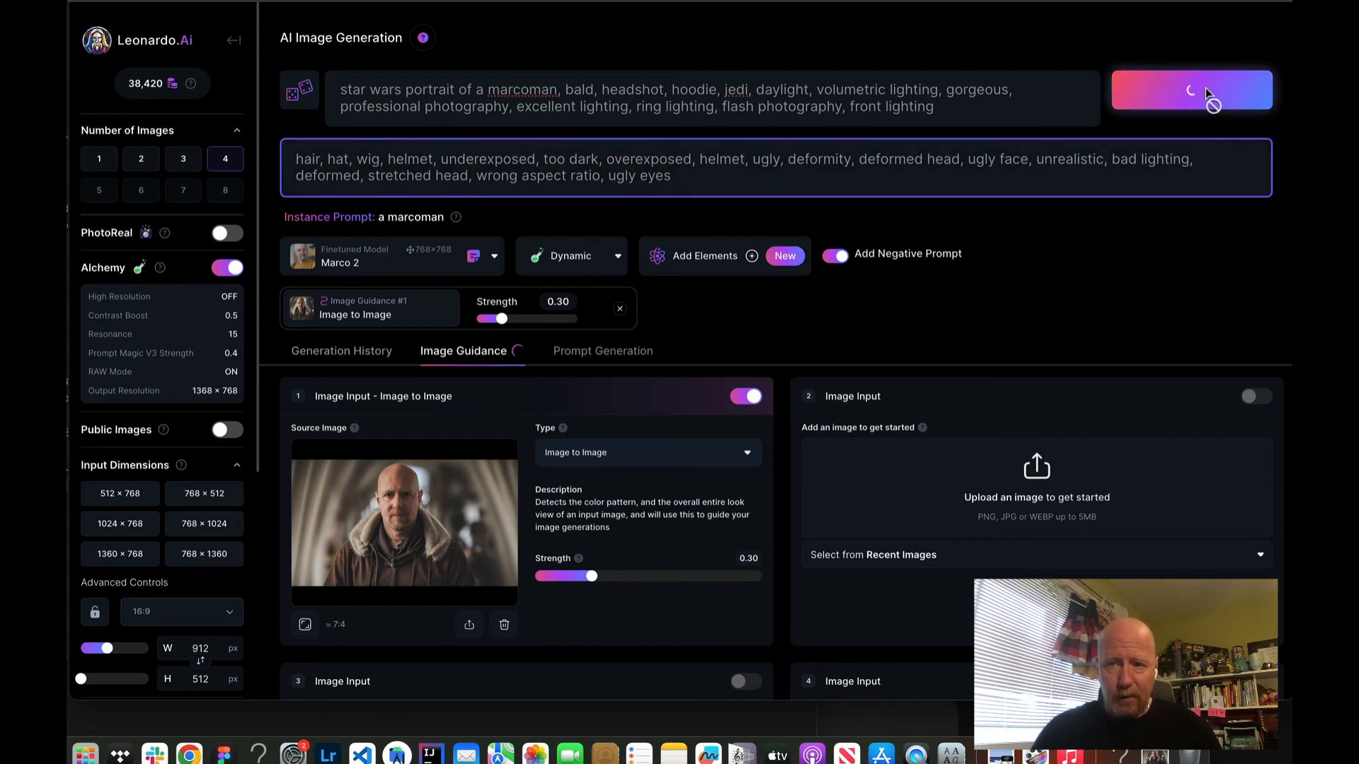
pyautogui.click(1155, 90)
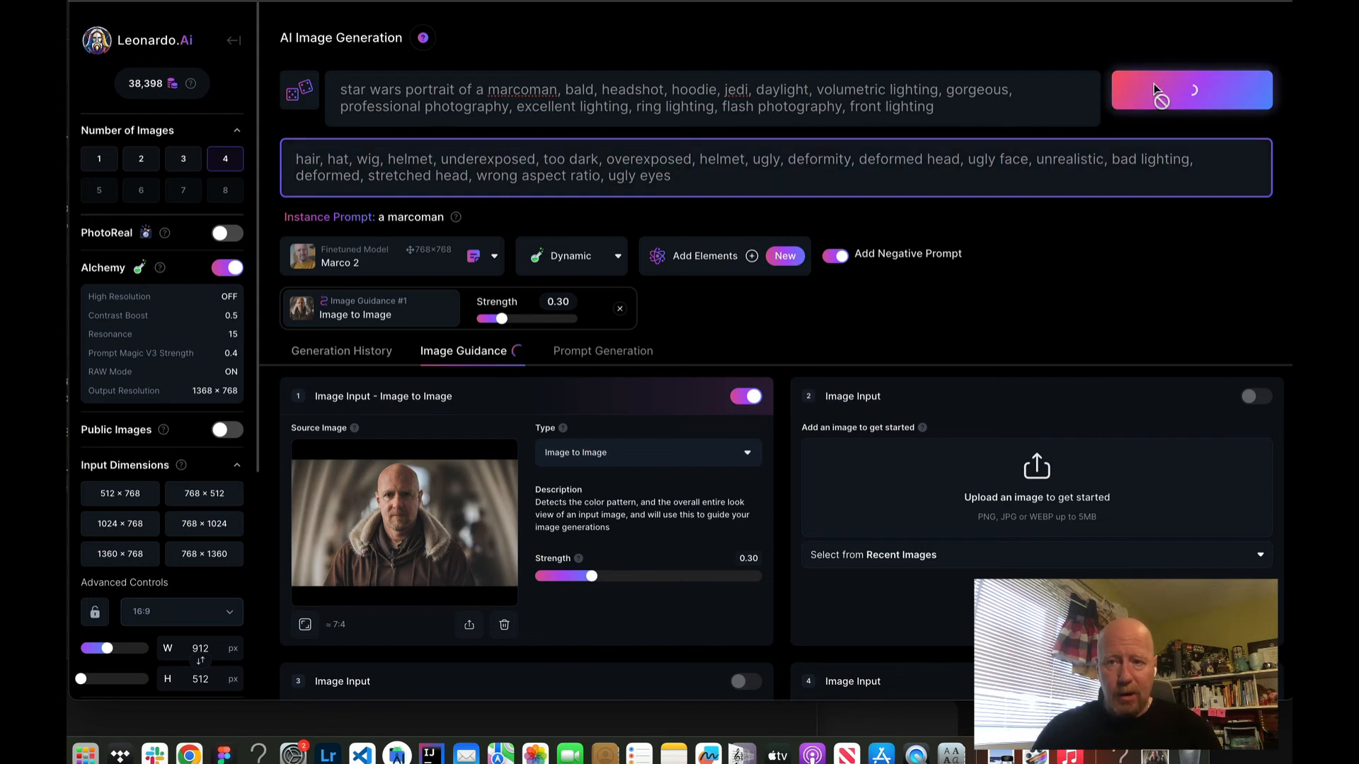
# - Bring the earlier of the two guided batches into view in the generation history and inspect its four portraits at enlarged size
pyautogui.click(344, 354)
pyautogui.scroll(-8, 715, 459)
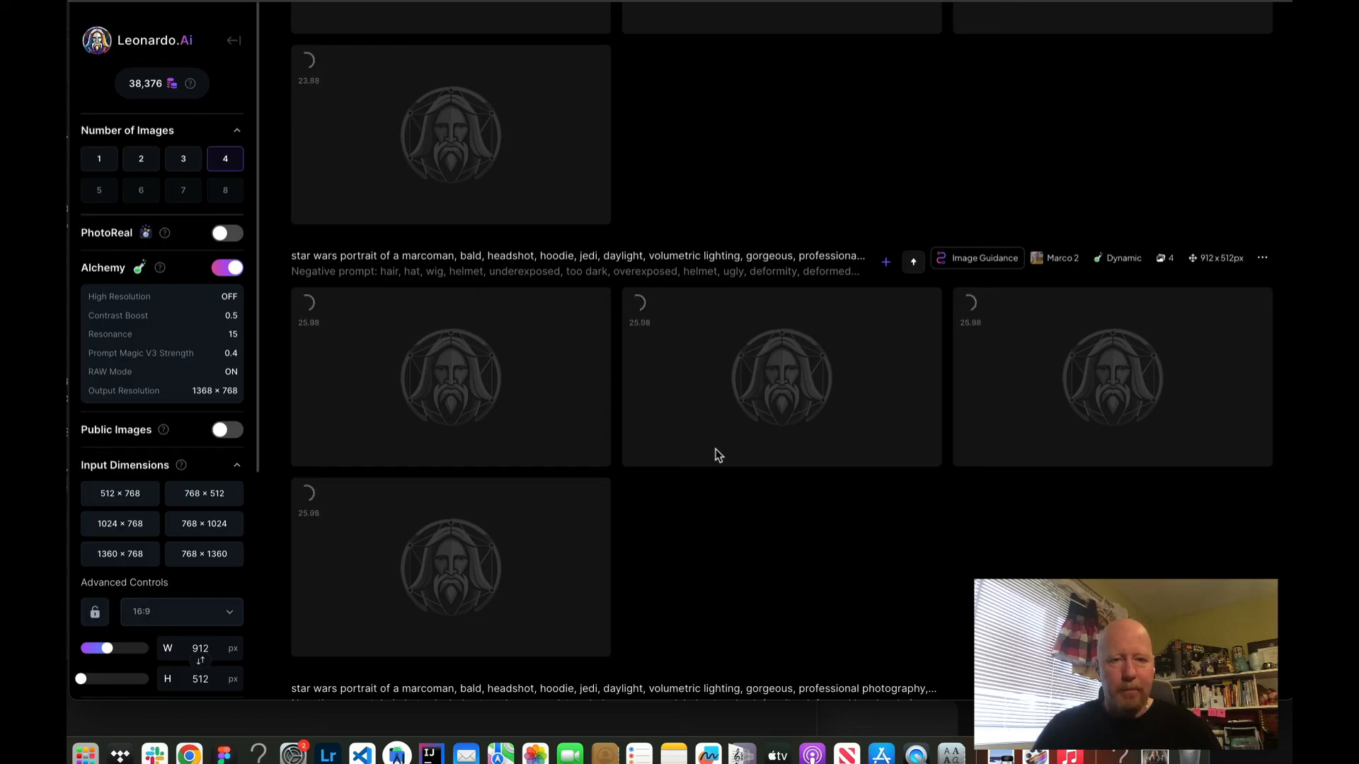
pyautogui.scroll(3, 693, 376)
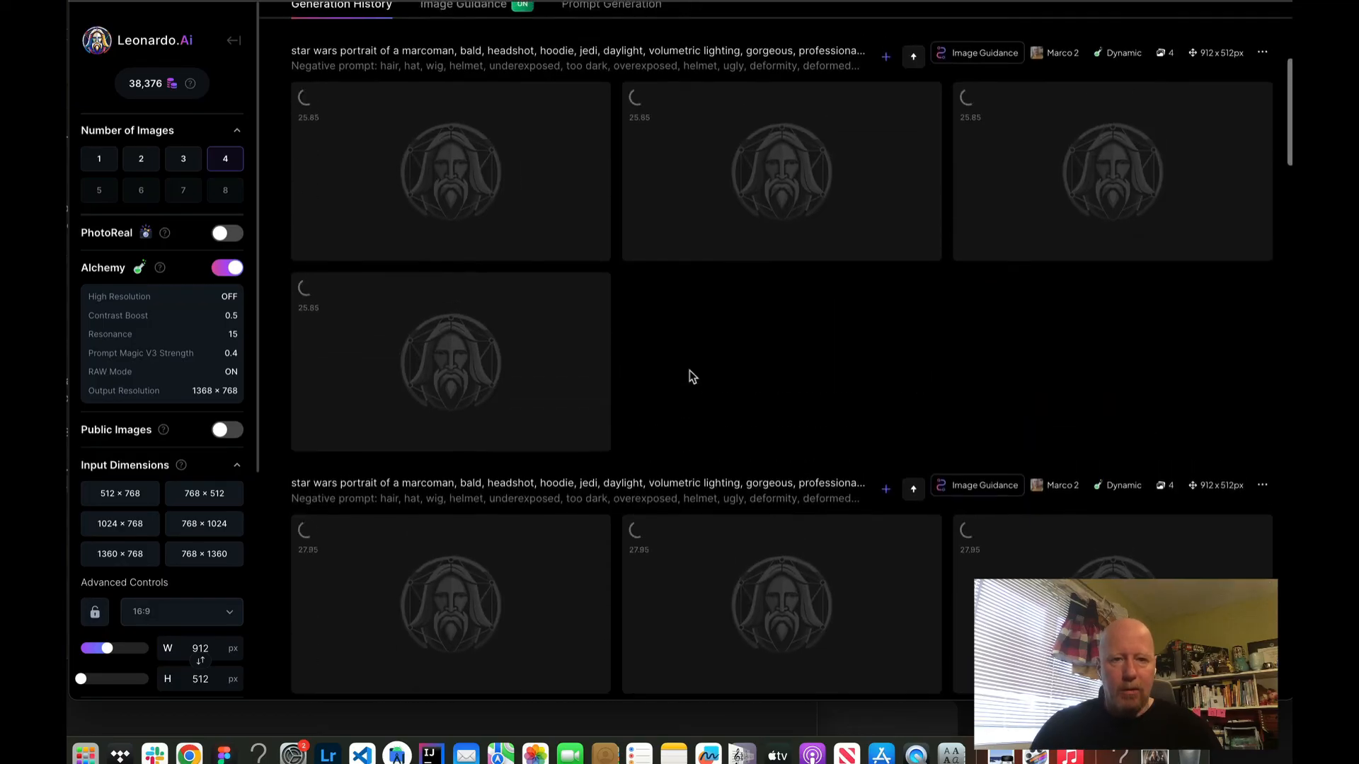
pyautogui.scroll(-3, 692, 377)
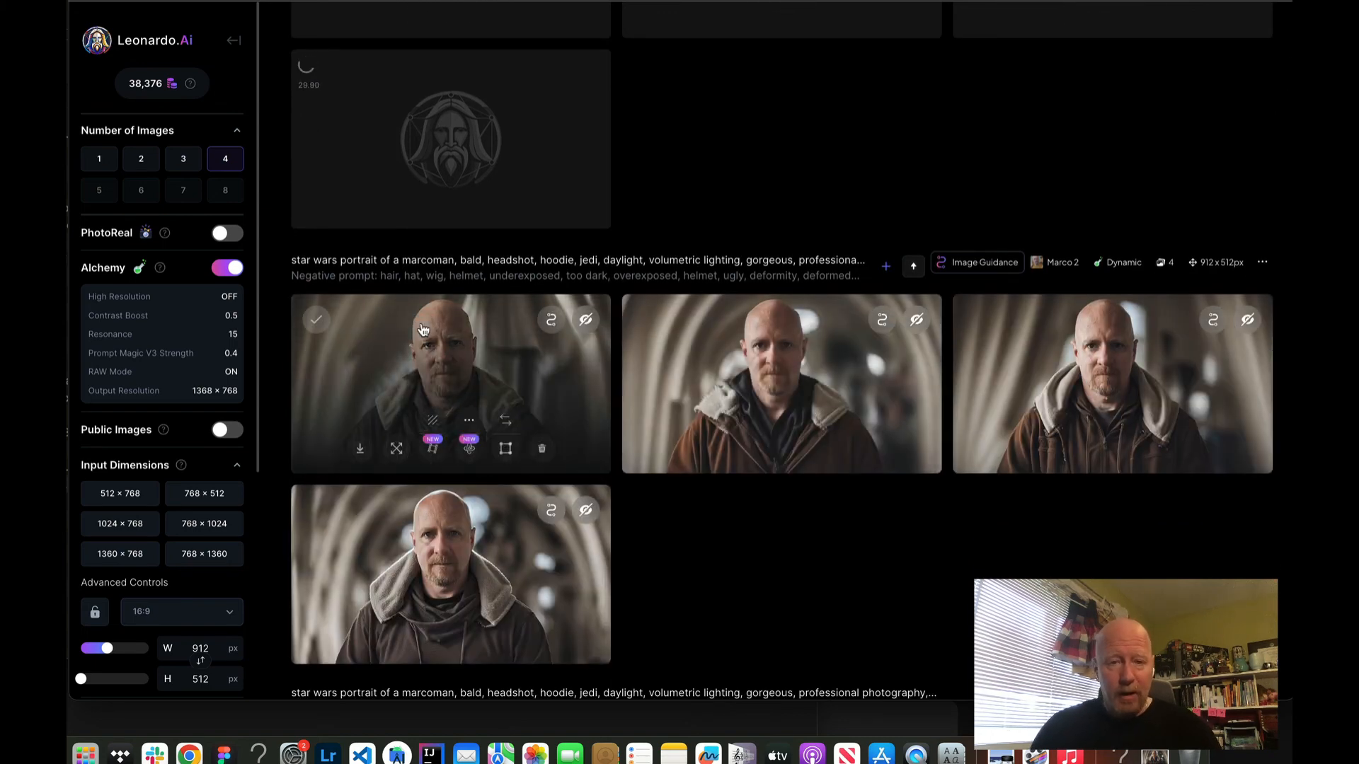
pyautogui.click(419, 320)
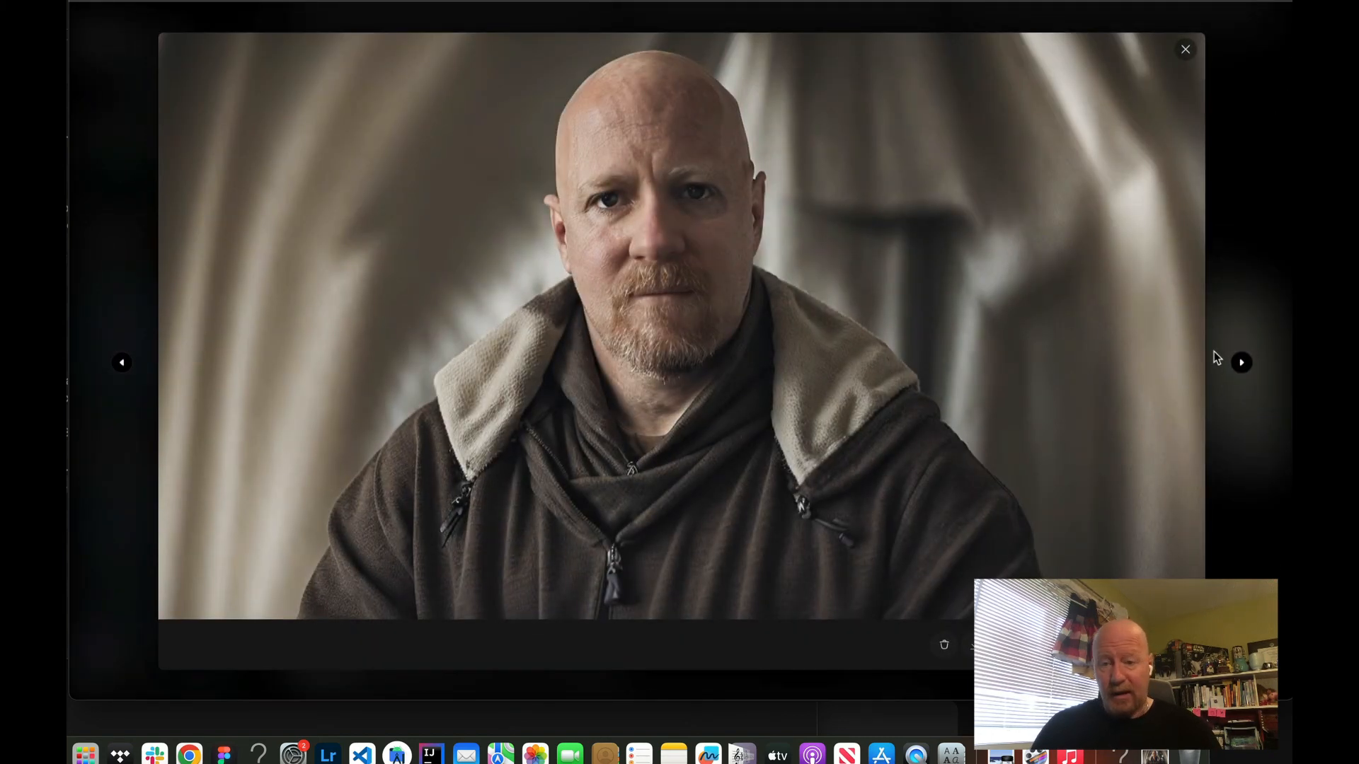
pyautogui.click(1242, 364)
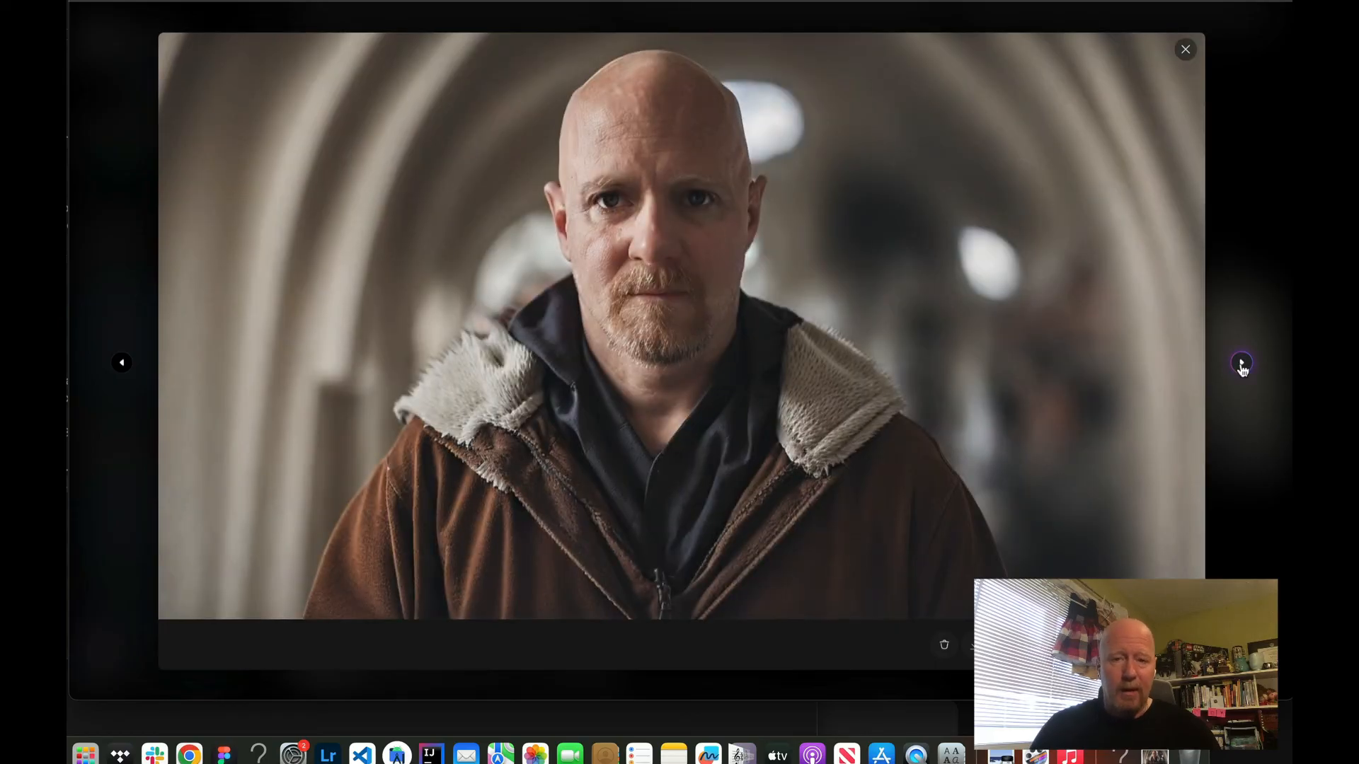
pyautogui.click(1242, 363)
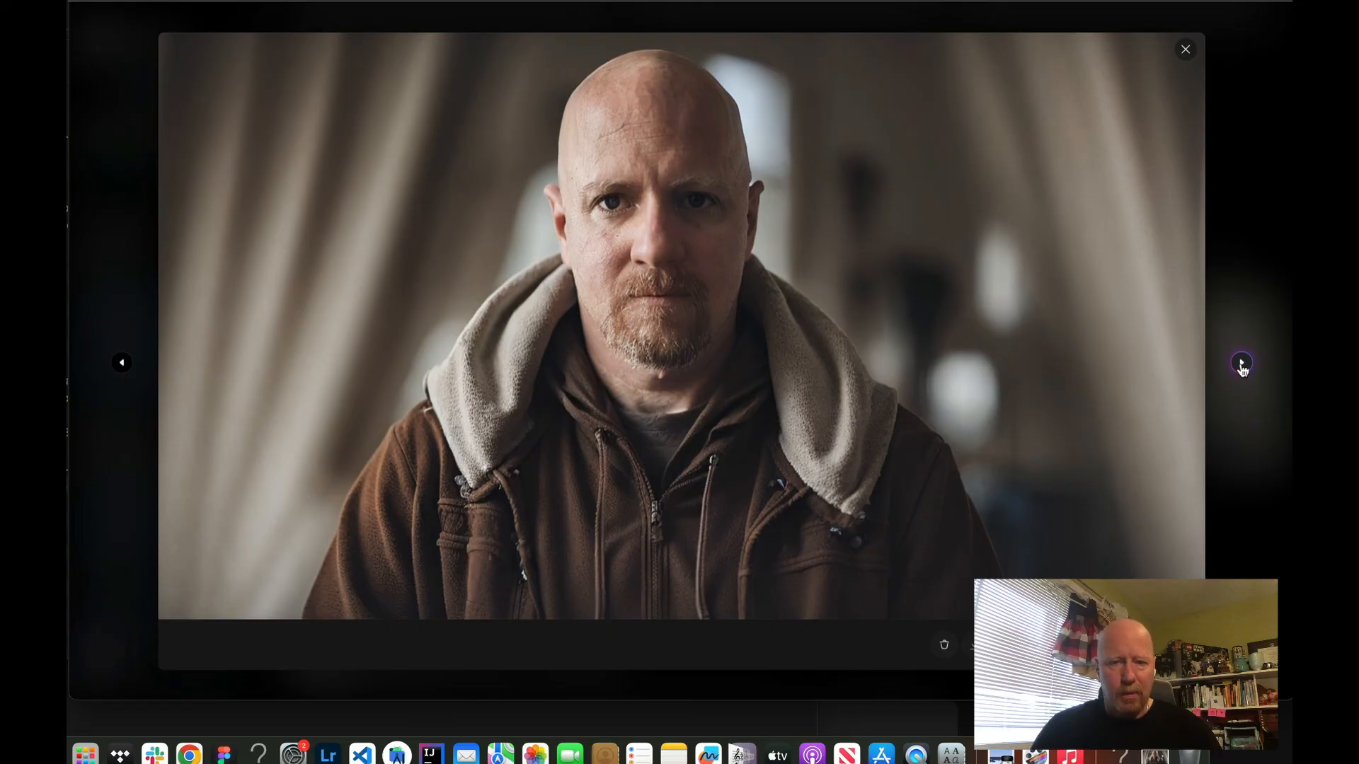
pyautogui.click(1242, 363)
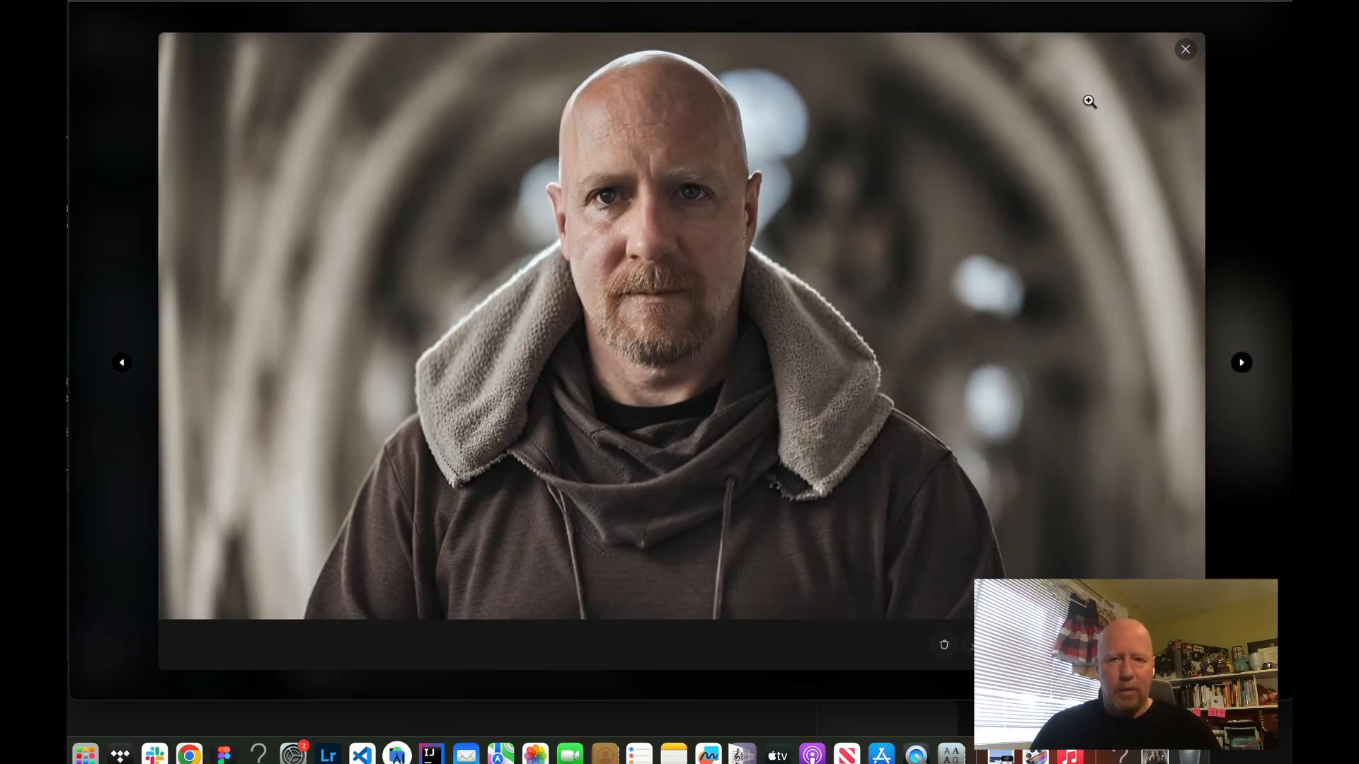
pyautogui.click(1185, 51)
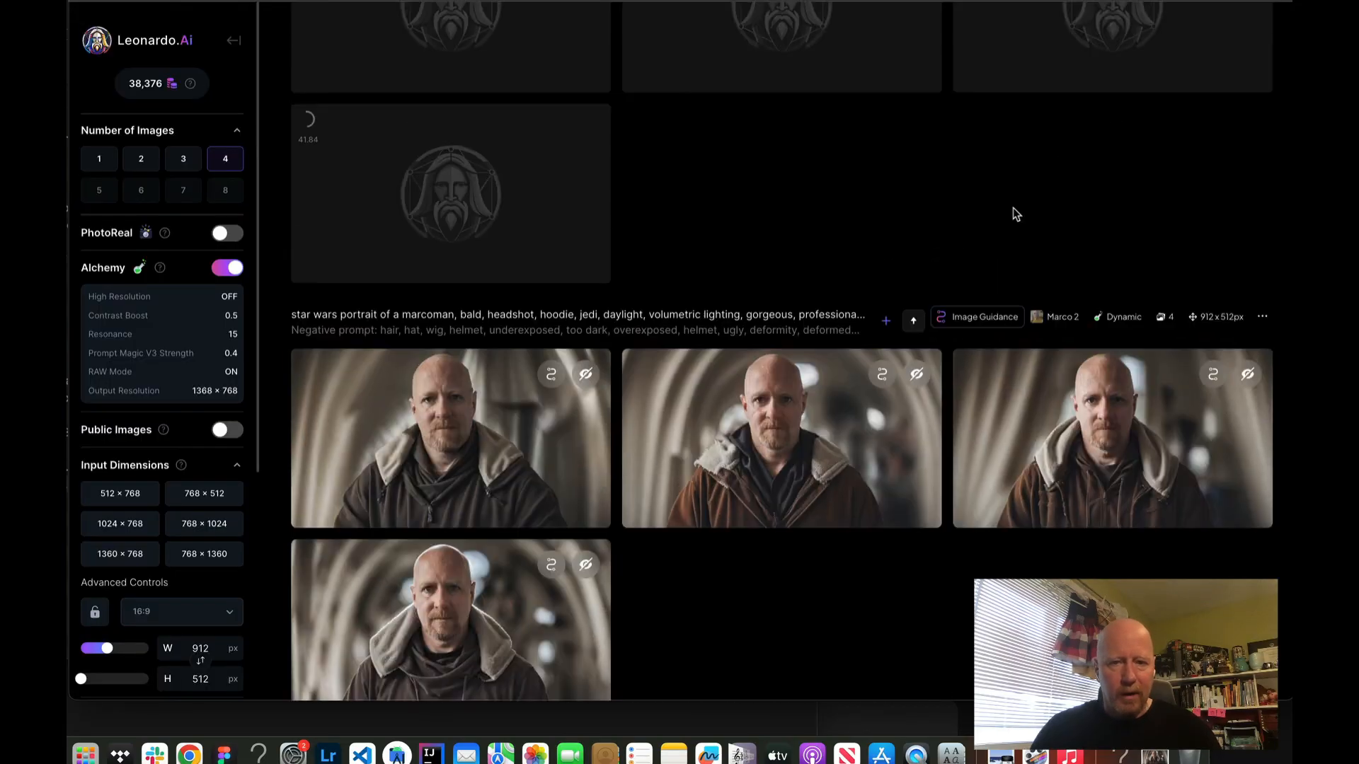
# - Insert "wearing hoodie," after "marcoman," in the Star Wars portrait prompt
pyautogui.scroll(8, 1013, 207)
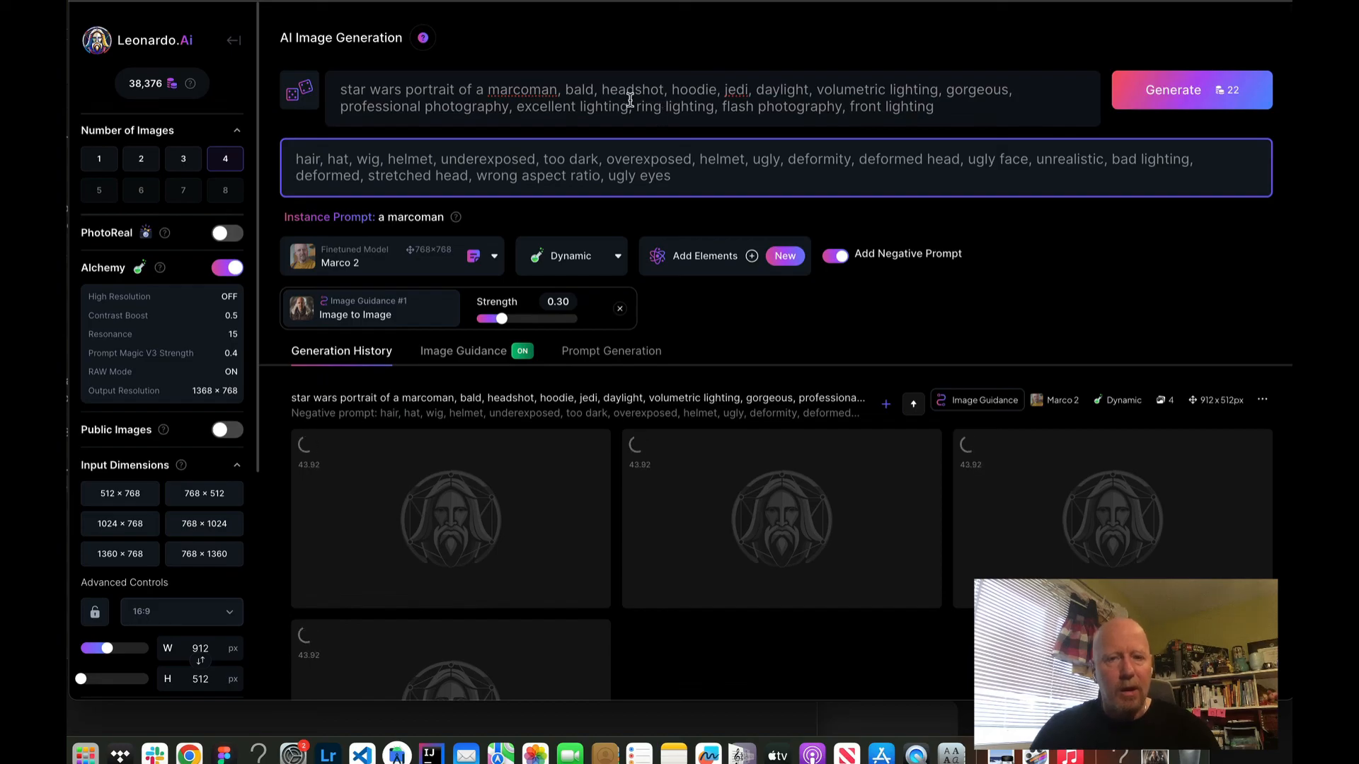
pyautogui.click(557, 91)
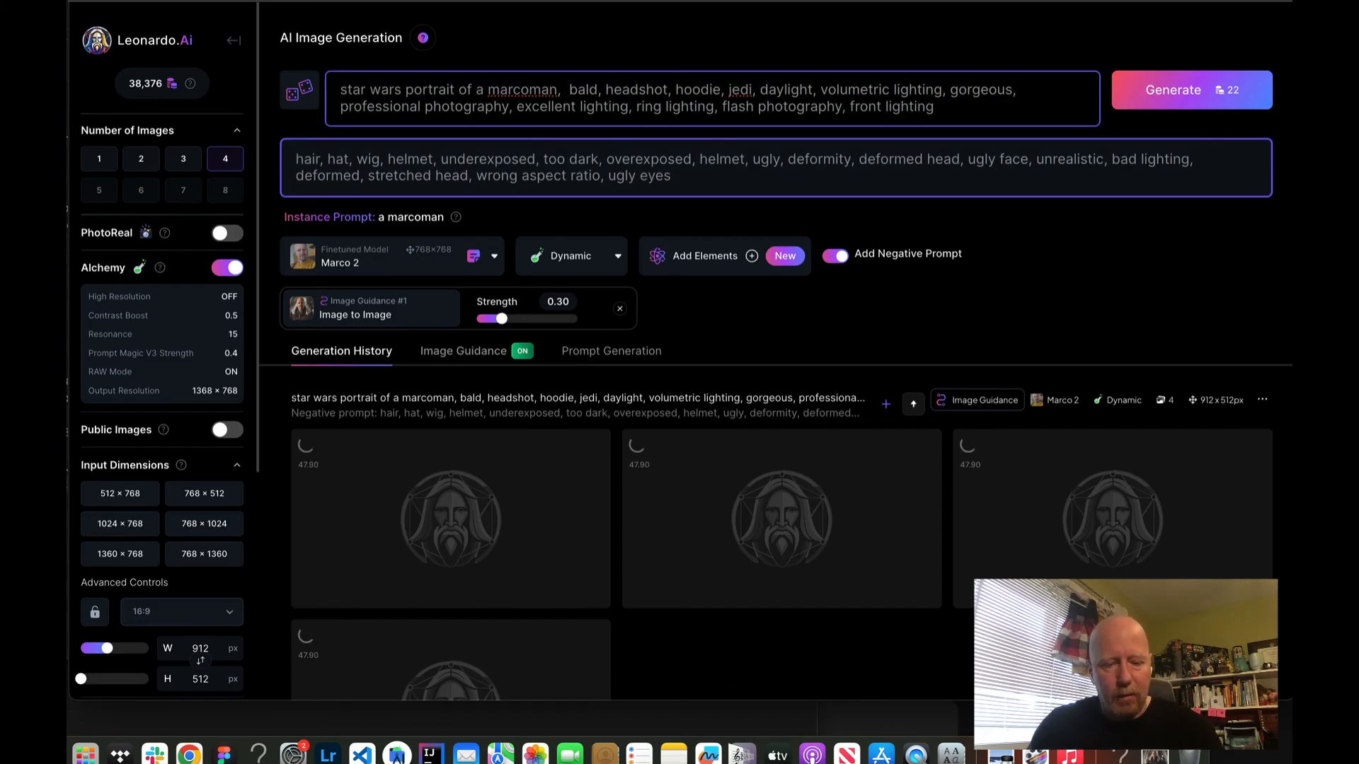
pyautogui.write('wearing hoodie,')
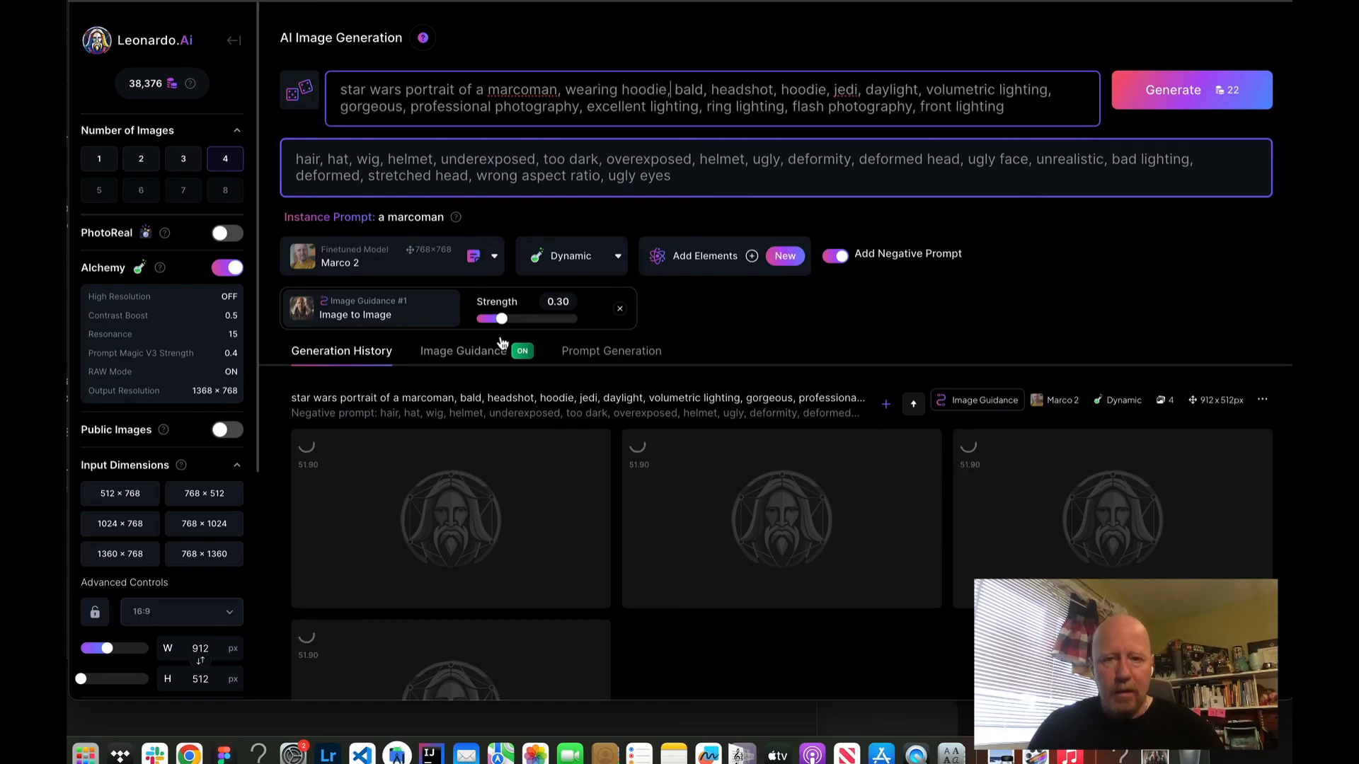
# - Delete the fur-collared source image from the first image input in Image Guidance
pyautogui.scroll(-1, 488, 438)
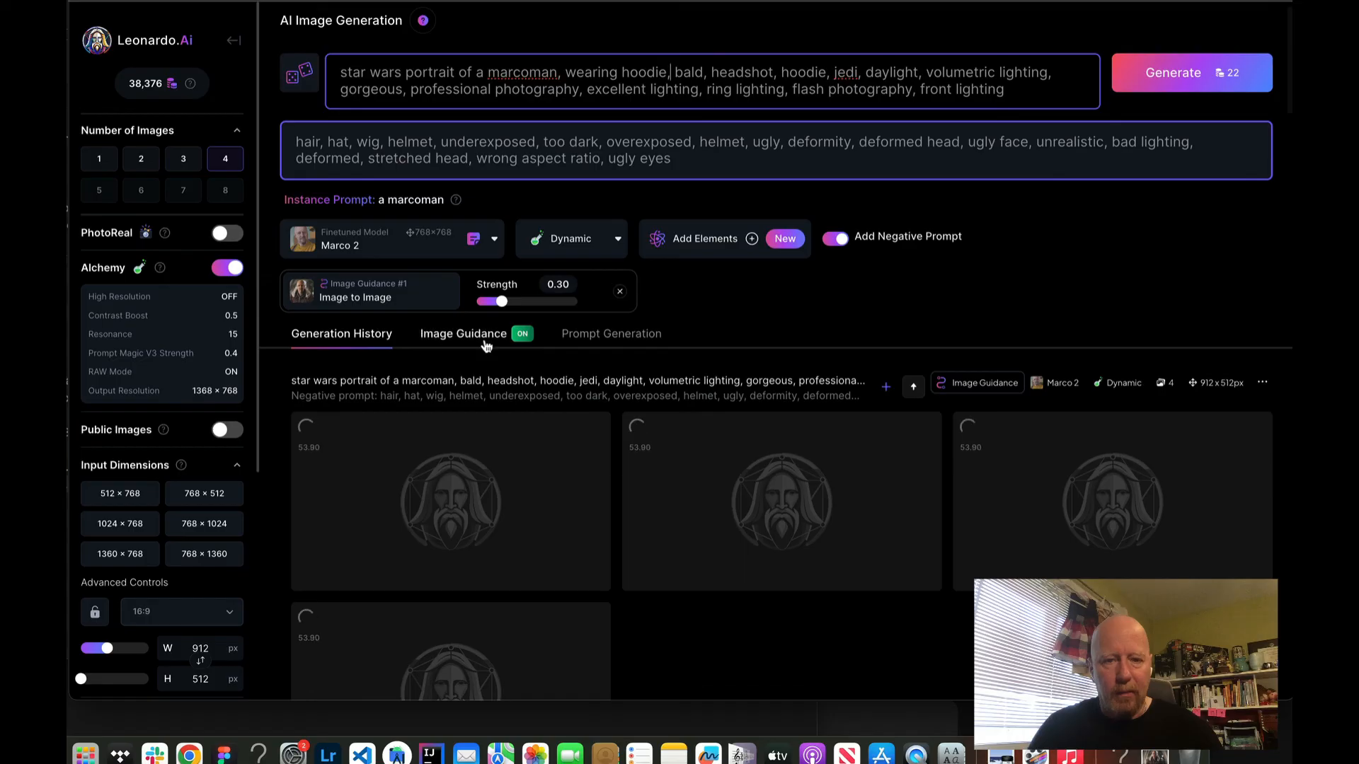
pyautogui.click(485, 346)
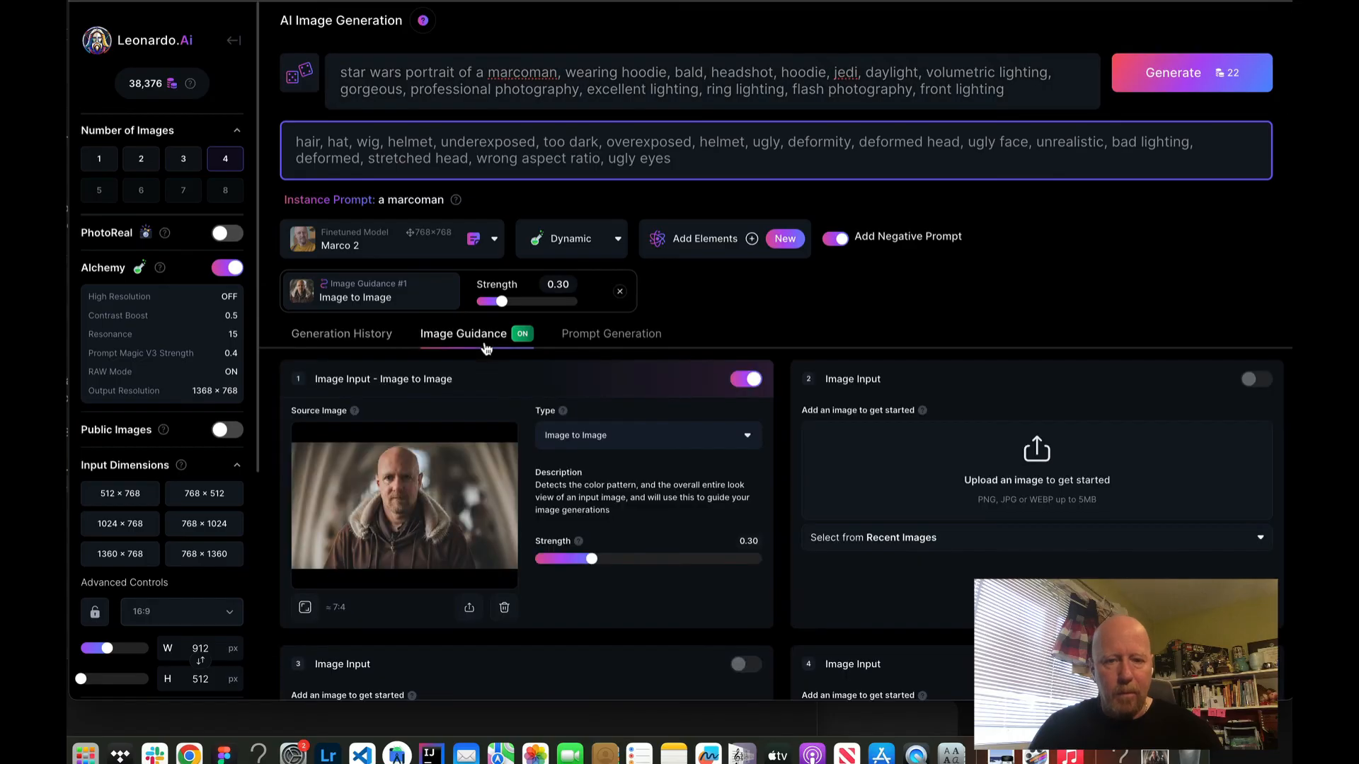
pyautogui.click(504, 607)
# - Remove "daylight," from the Star Wars portrait prompt
pyautogui.click(831, 73)
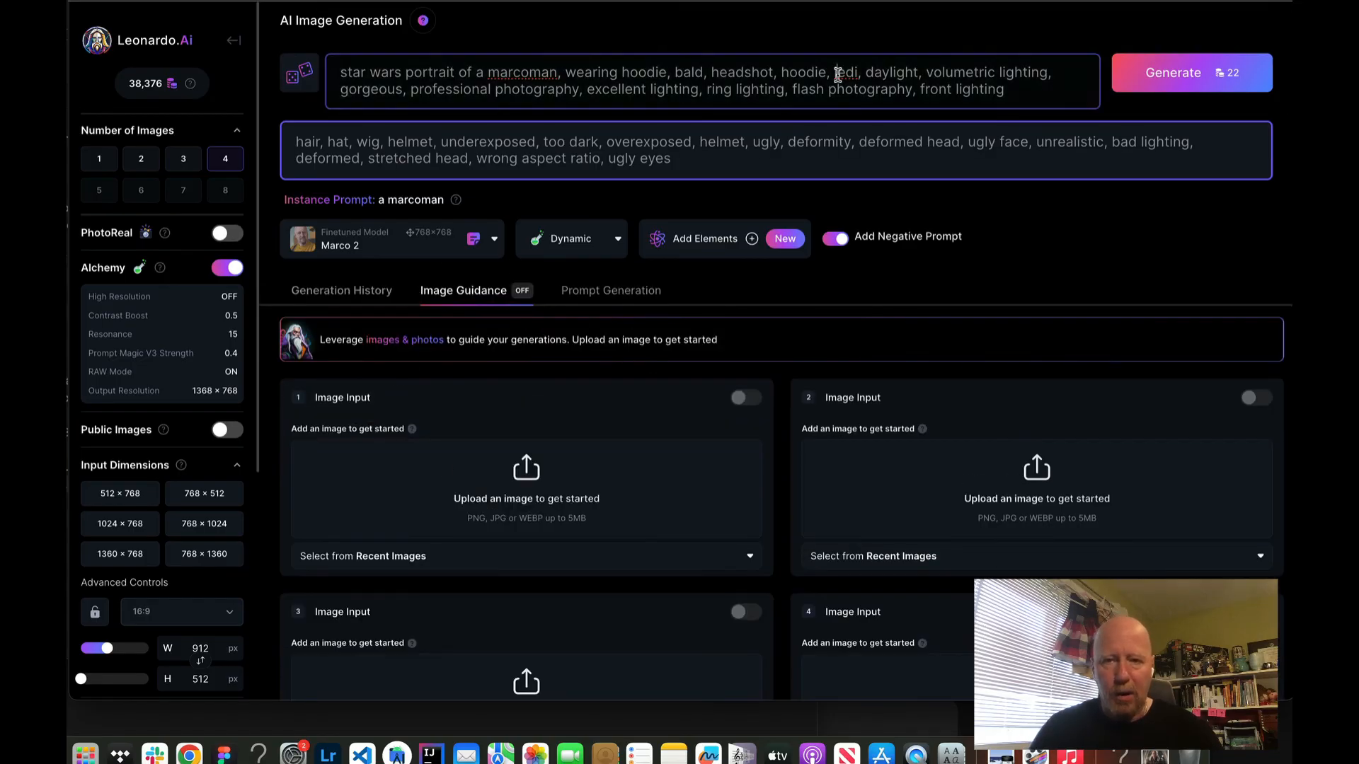
pyautogui.doubleClick(874, 72)
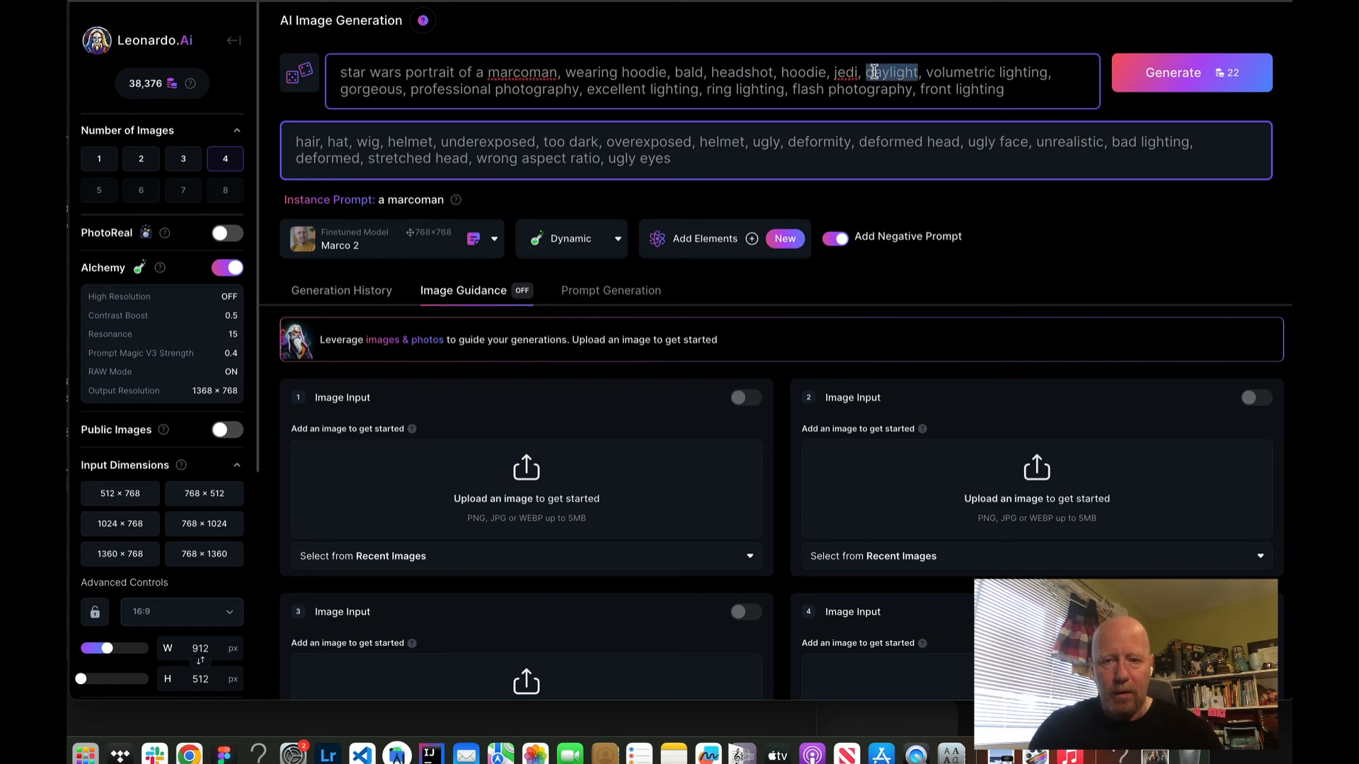
pyautogui.press('BackSpace')
pyautogui.press('BackSpace')
pyautogui.press('BackSpace')
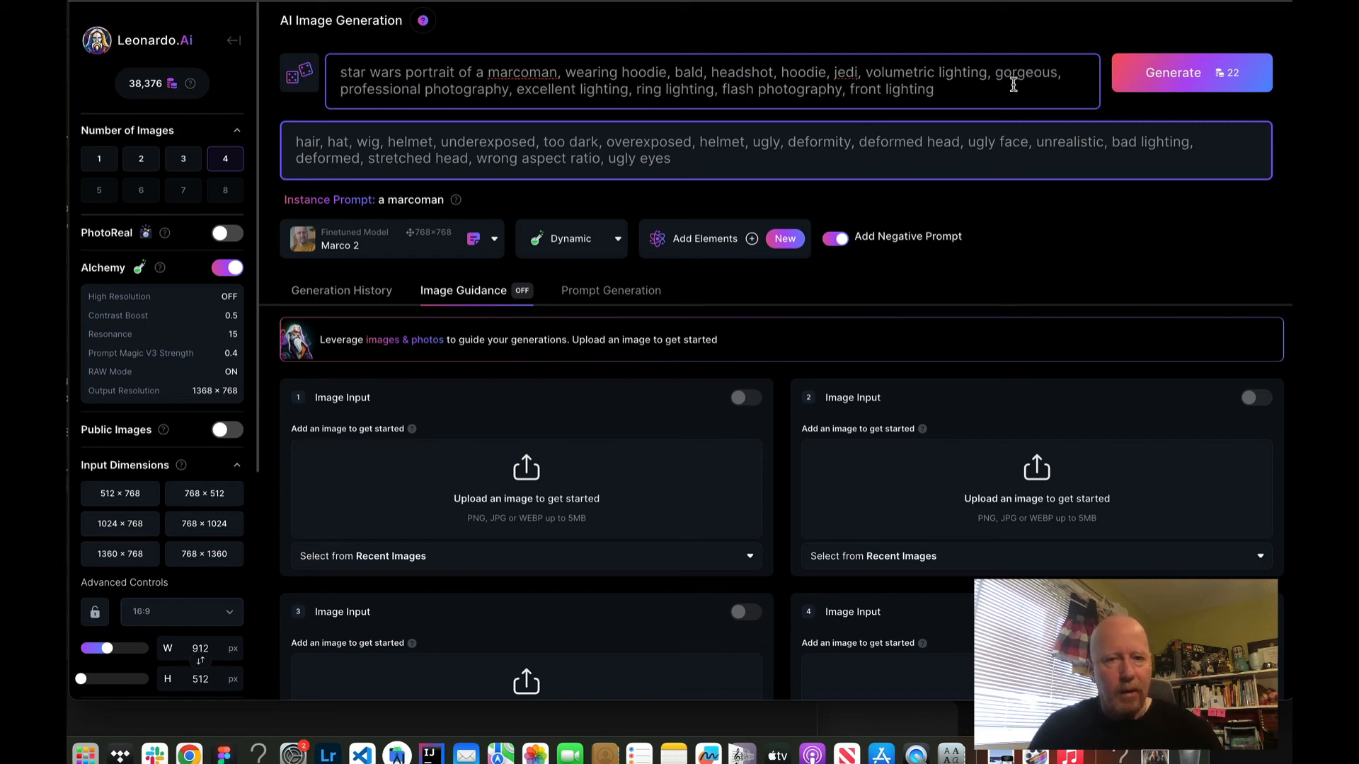
# - Generate four images from the revised hoodie prompt without image guidance, with the generation history open
pyautogui.click(1177, 74)
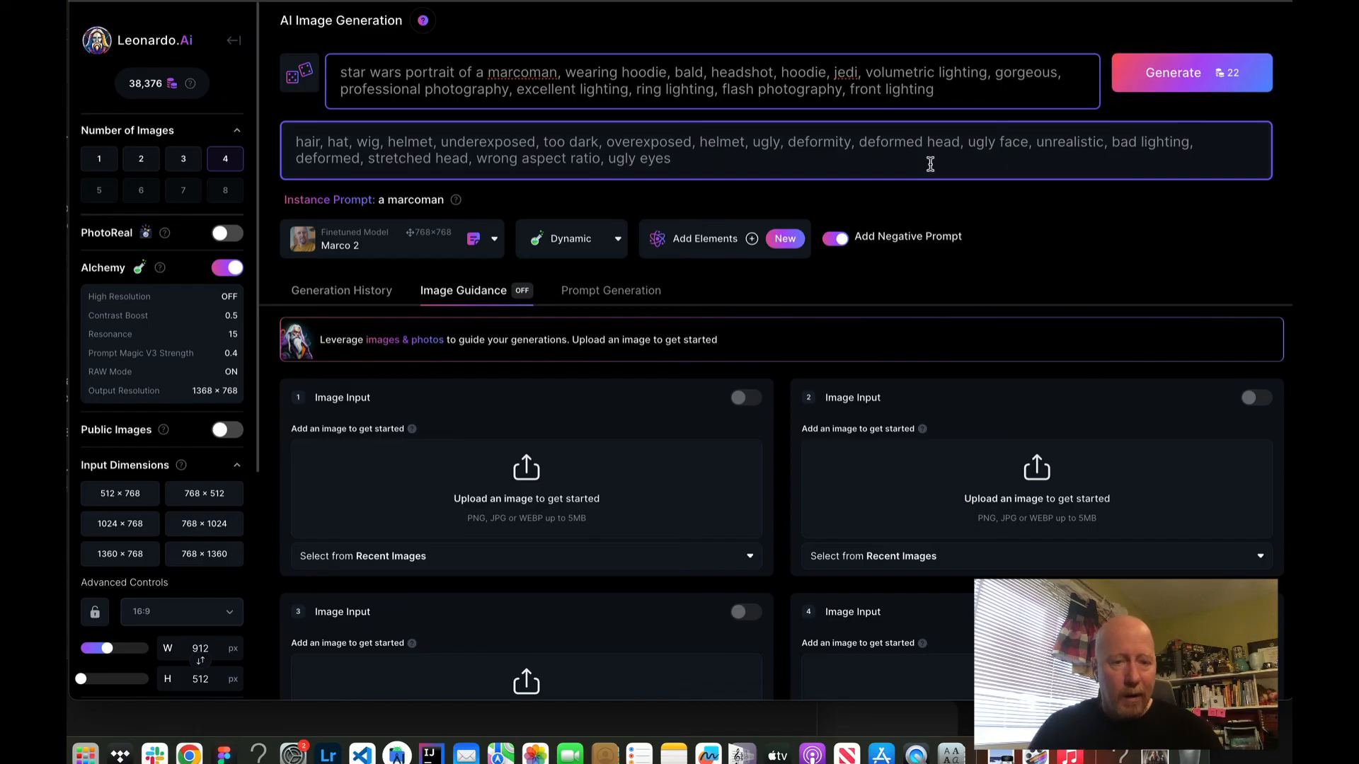
pyautogui.click(352, 288)
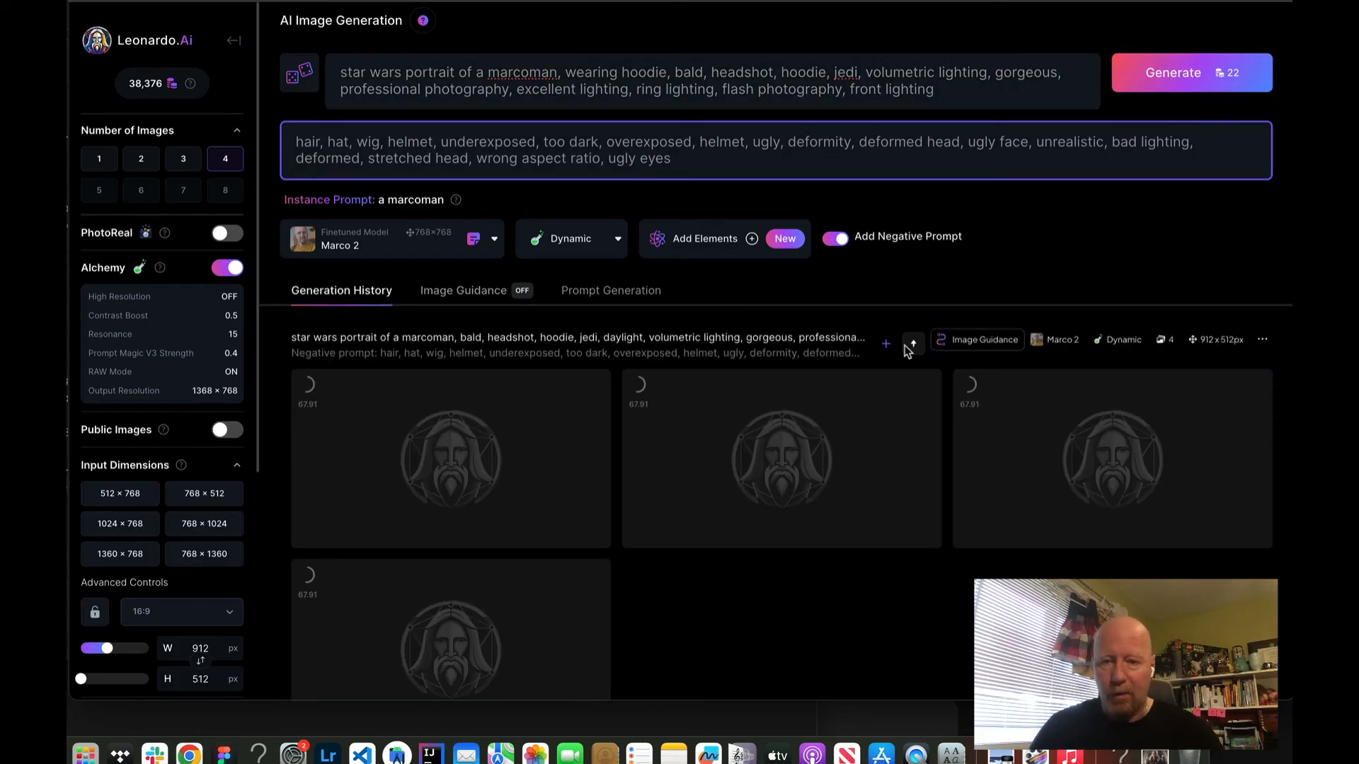
pyautogui.click(1215, 71)
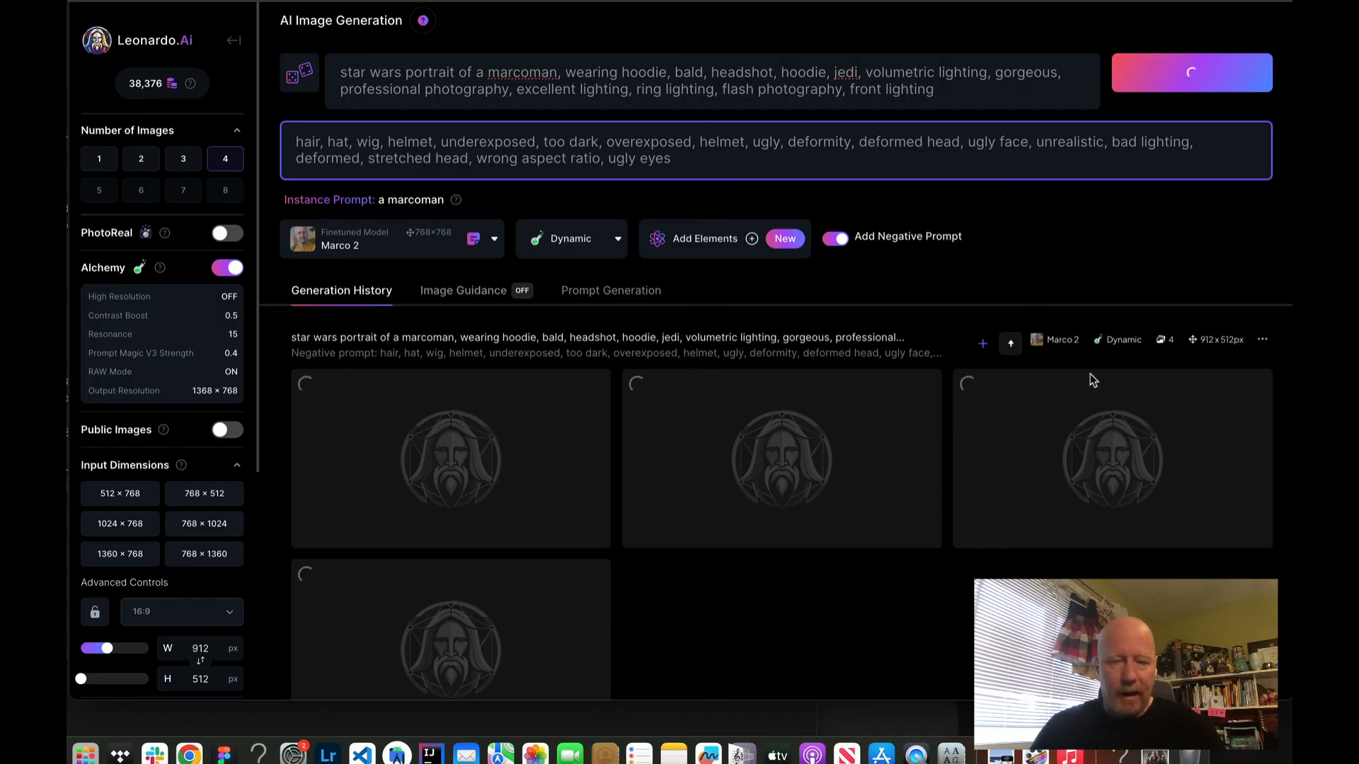
# - Inspect the four portraits of the newer image-guided batch at enlarged size, return to the second one, and close the viewer
pyautogui.scroll(-5, 1090, 373)
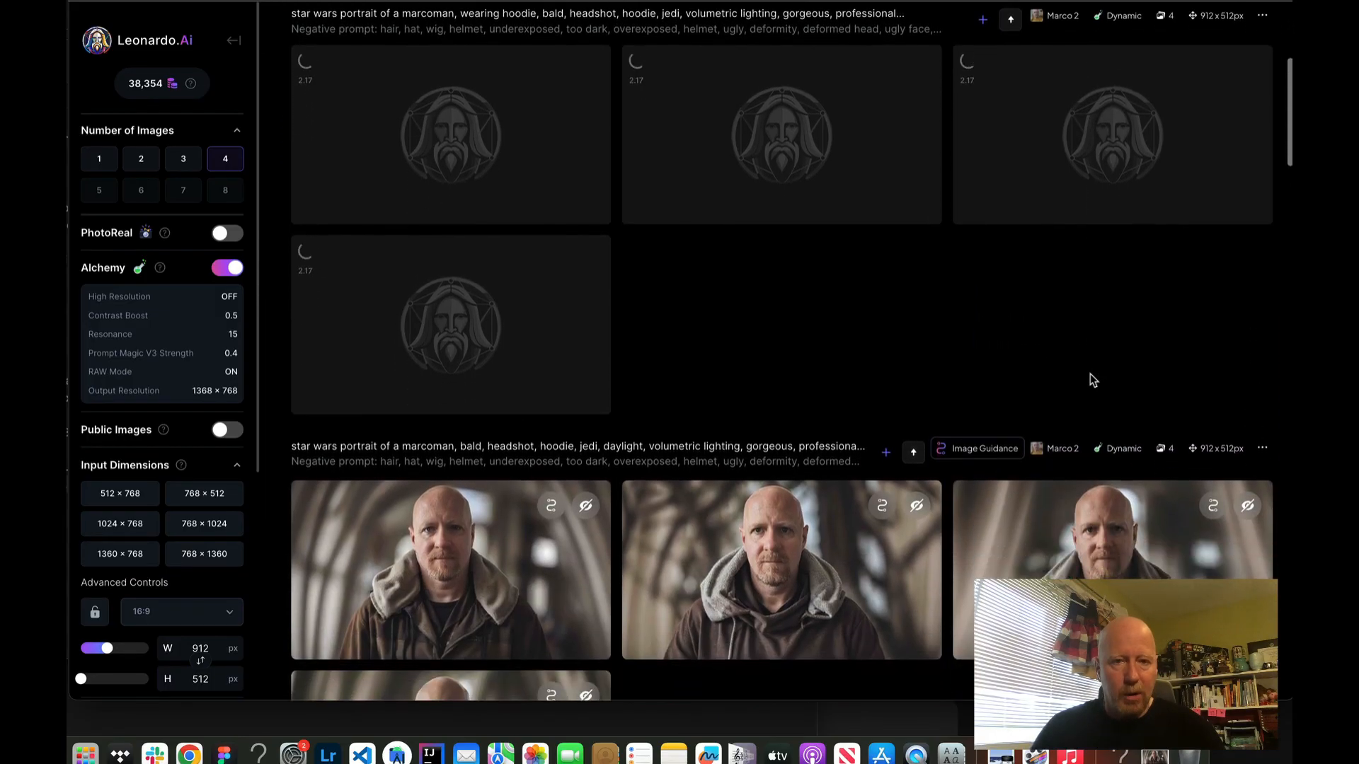
pyautogui.scroll(-3, 1090, 374)
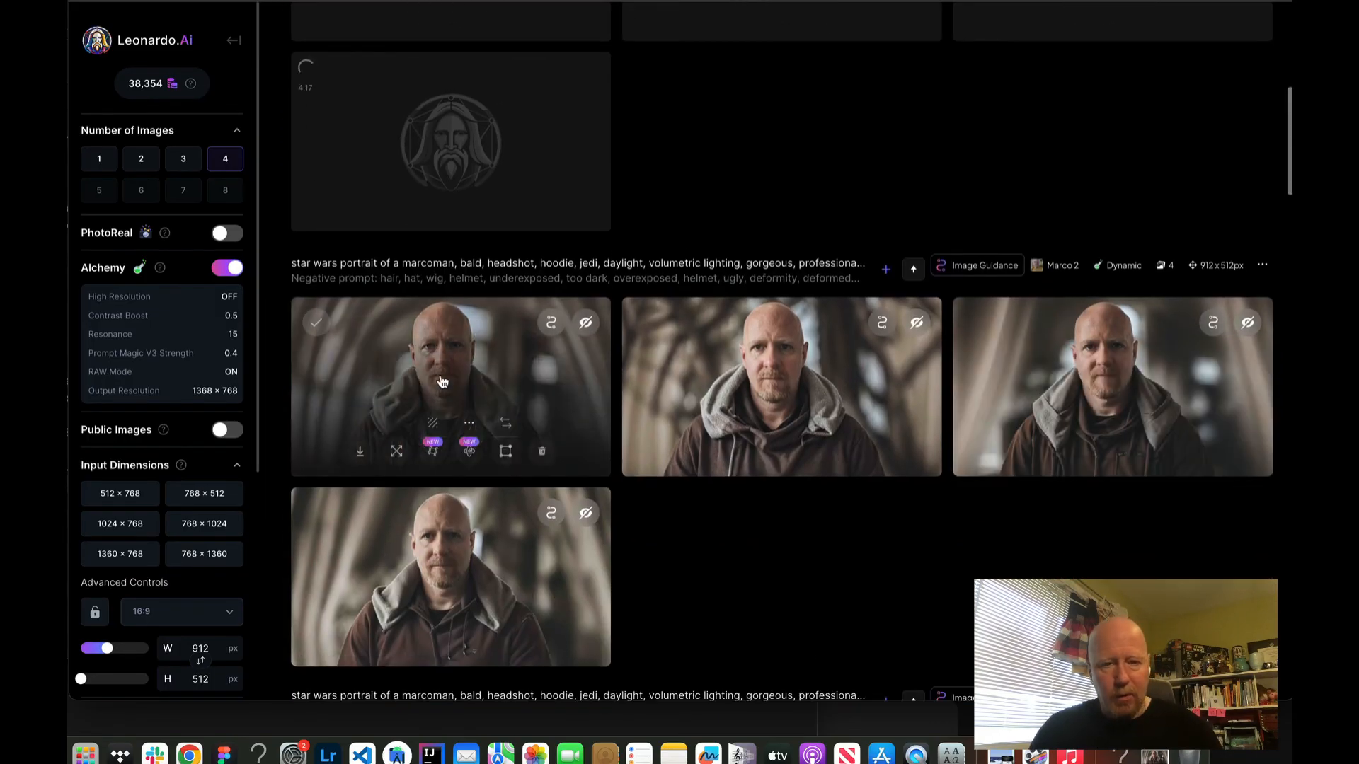
pyautogui.click(434, 347)
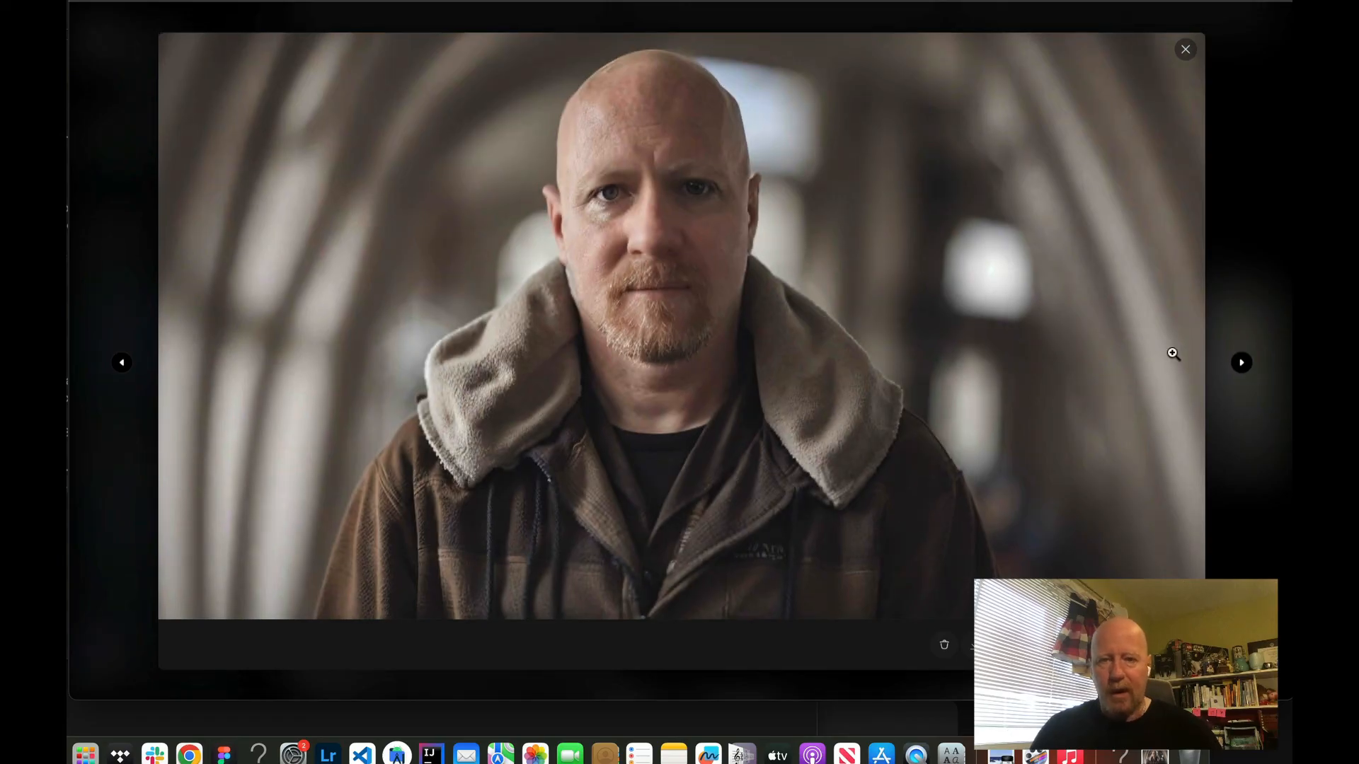
pyautogui.click(1245, 364)
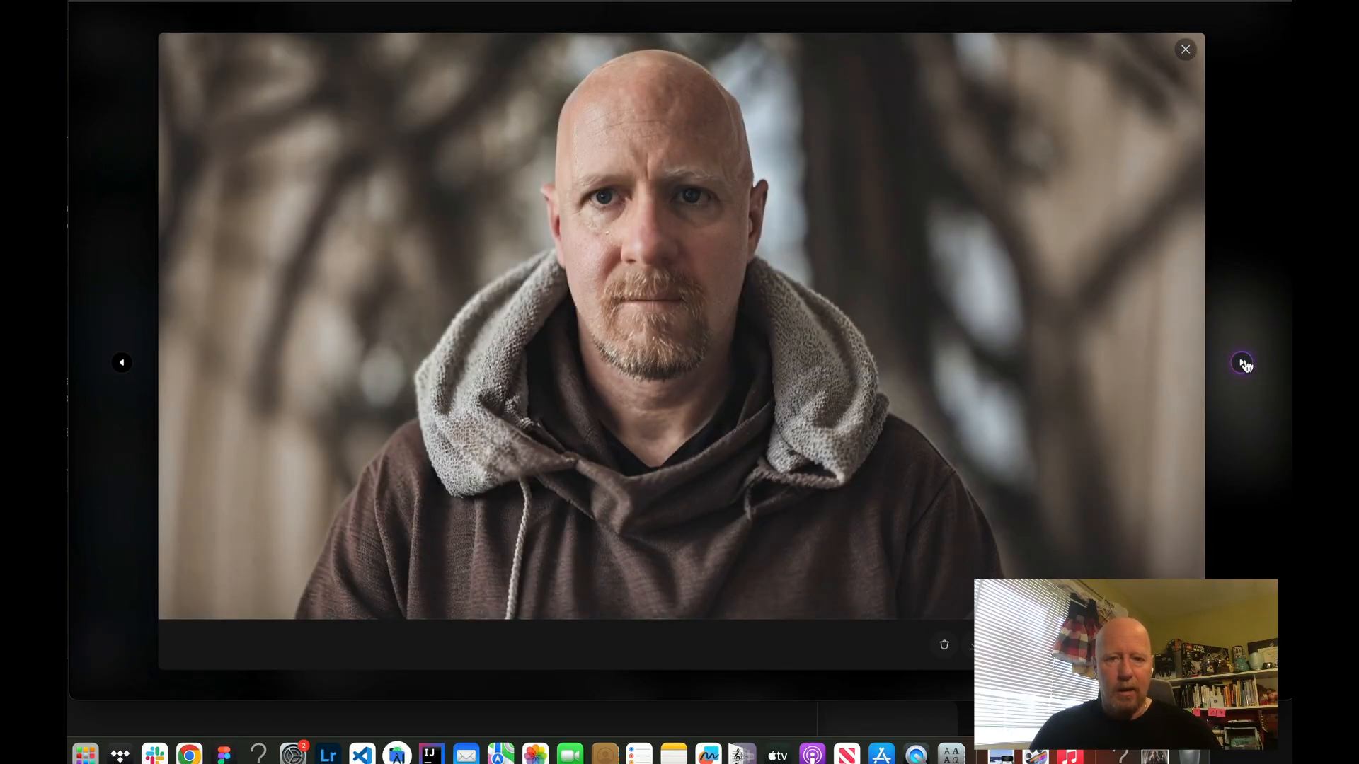
pyautogui.click(1245, 364)
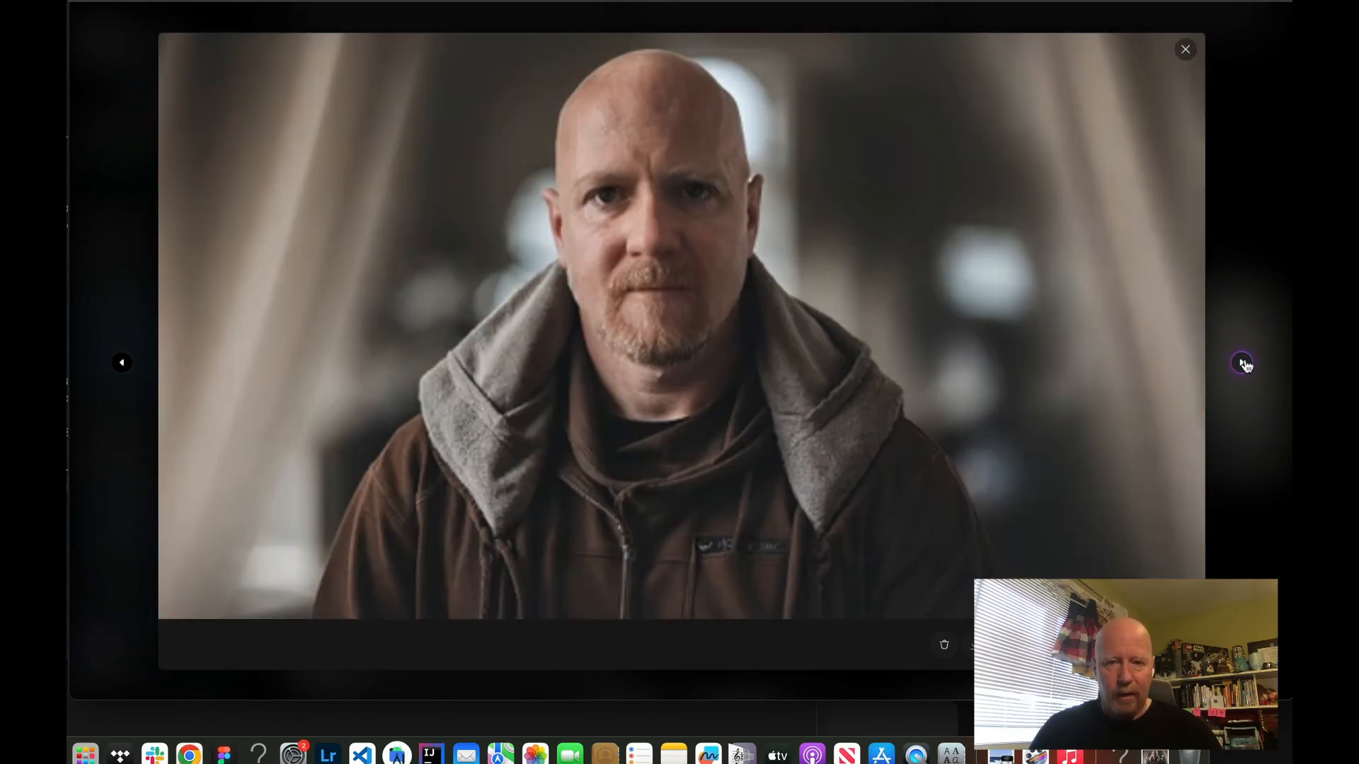
pyautogui.click(1244, 364)
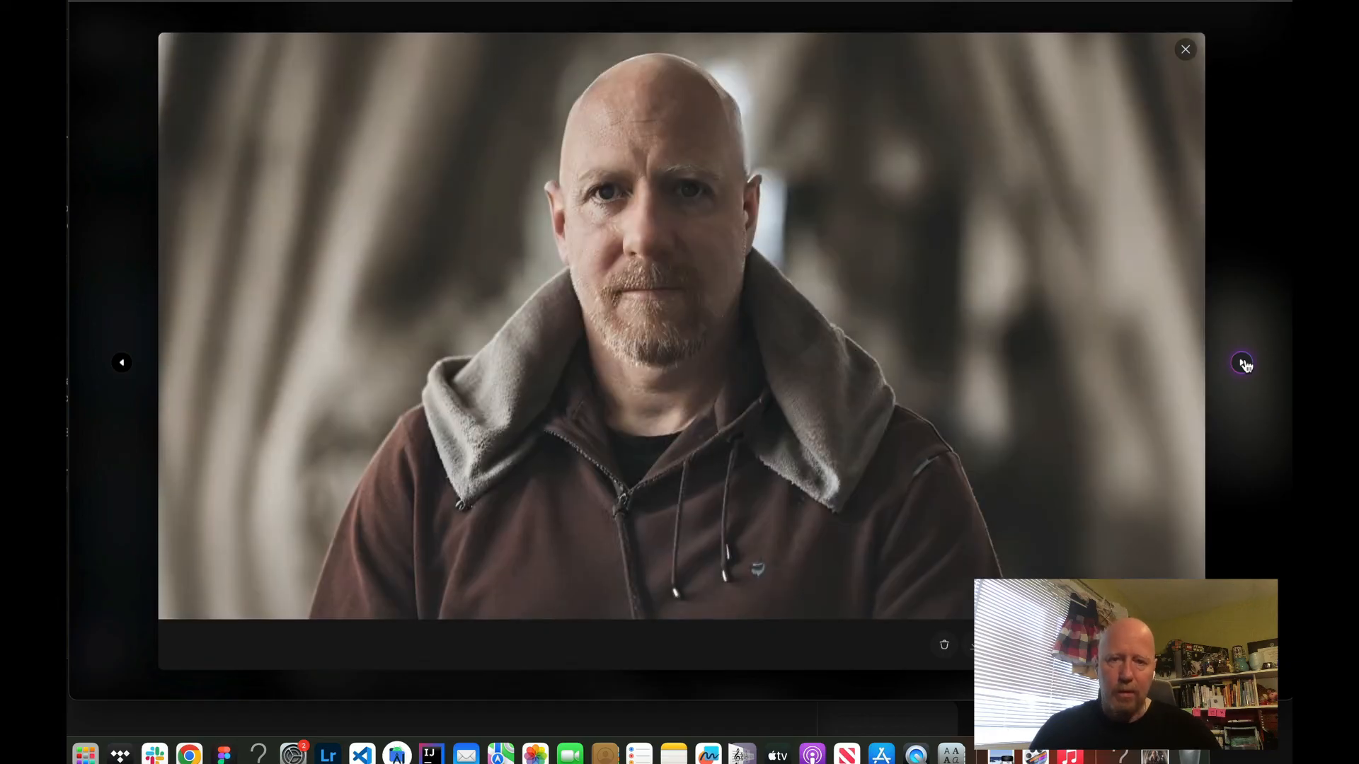
pyautogui.click(124, 365)
pyautogui.click(123, 365)
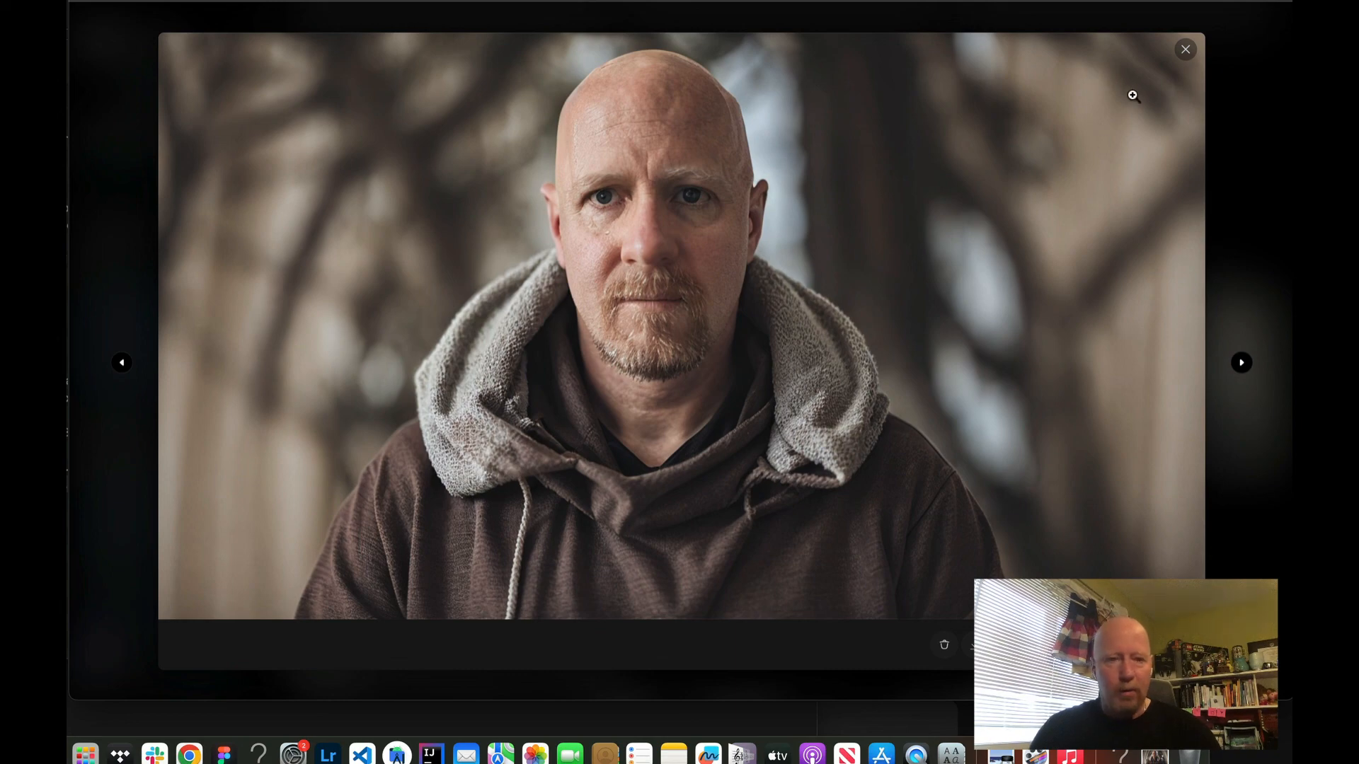
pyautogui.click(1186, 51)
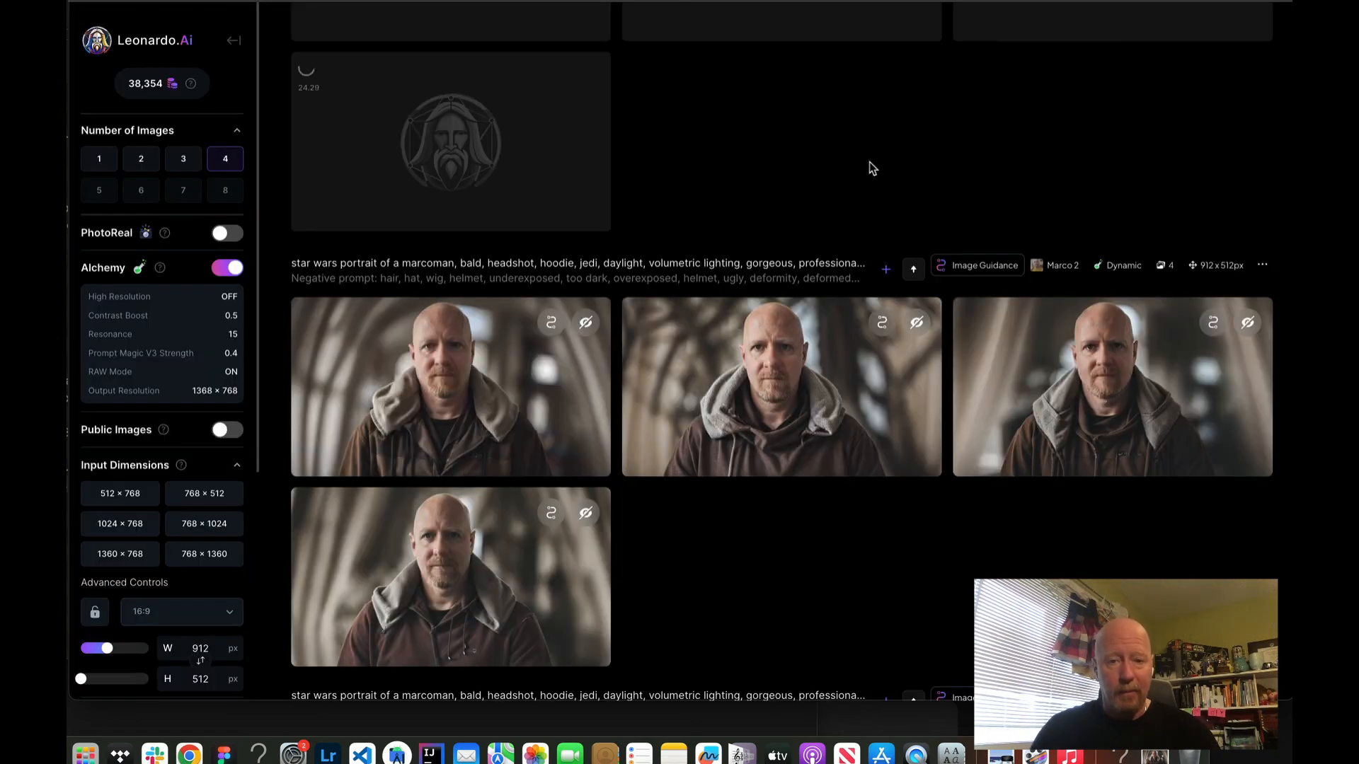
# - Recheck the second portrait with the gray fleece hood at enlarged size and generate a motion video from it
pyautogui.click(726, 351)
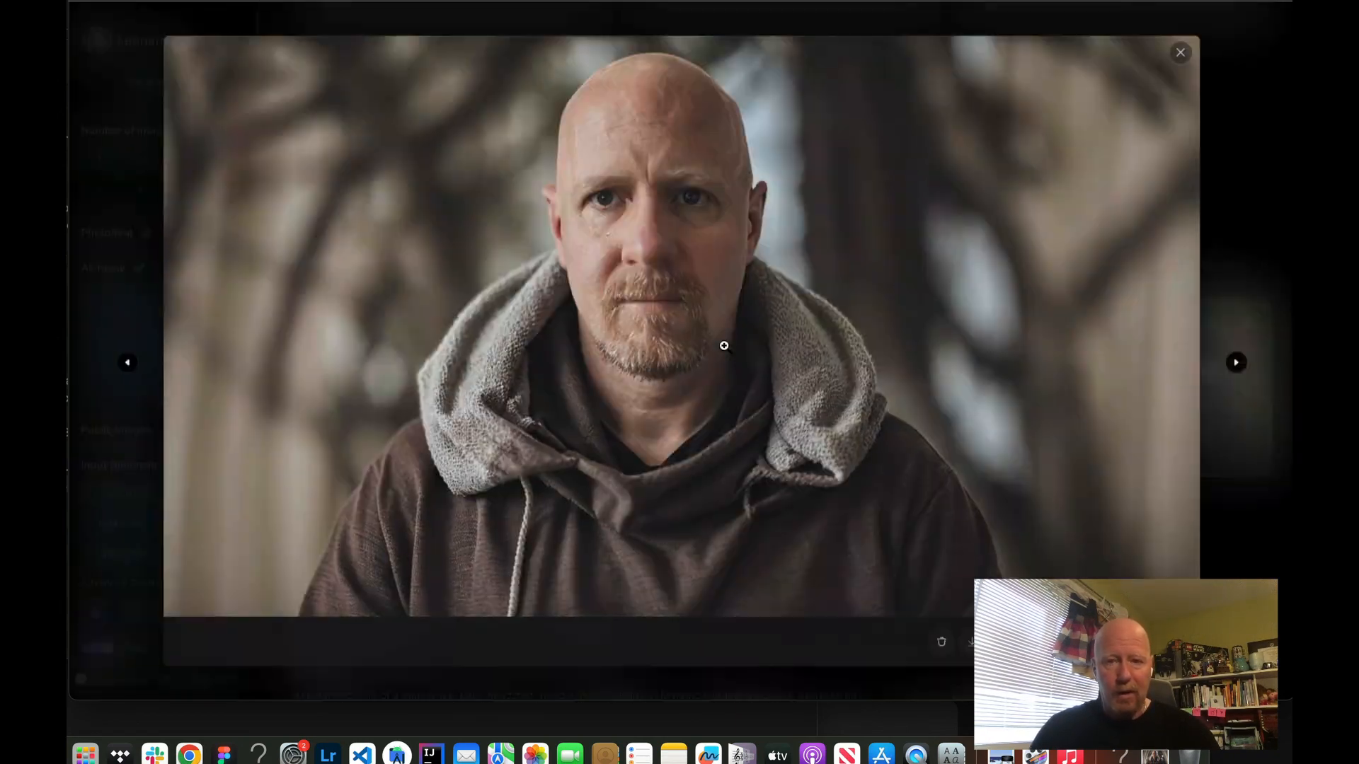
pyautogui.click(1186, 49)
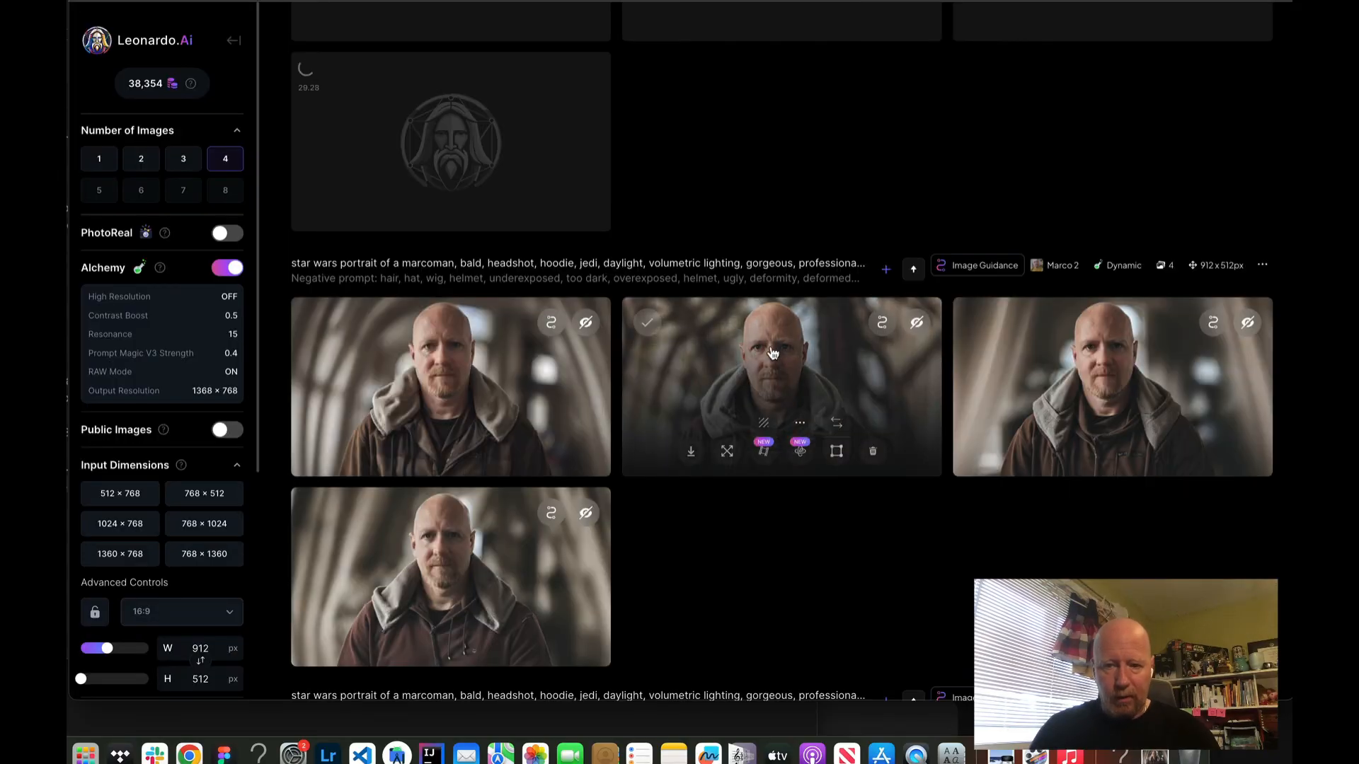
pyautogui.click(764, 452)
pyautogui.click(832, 492)
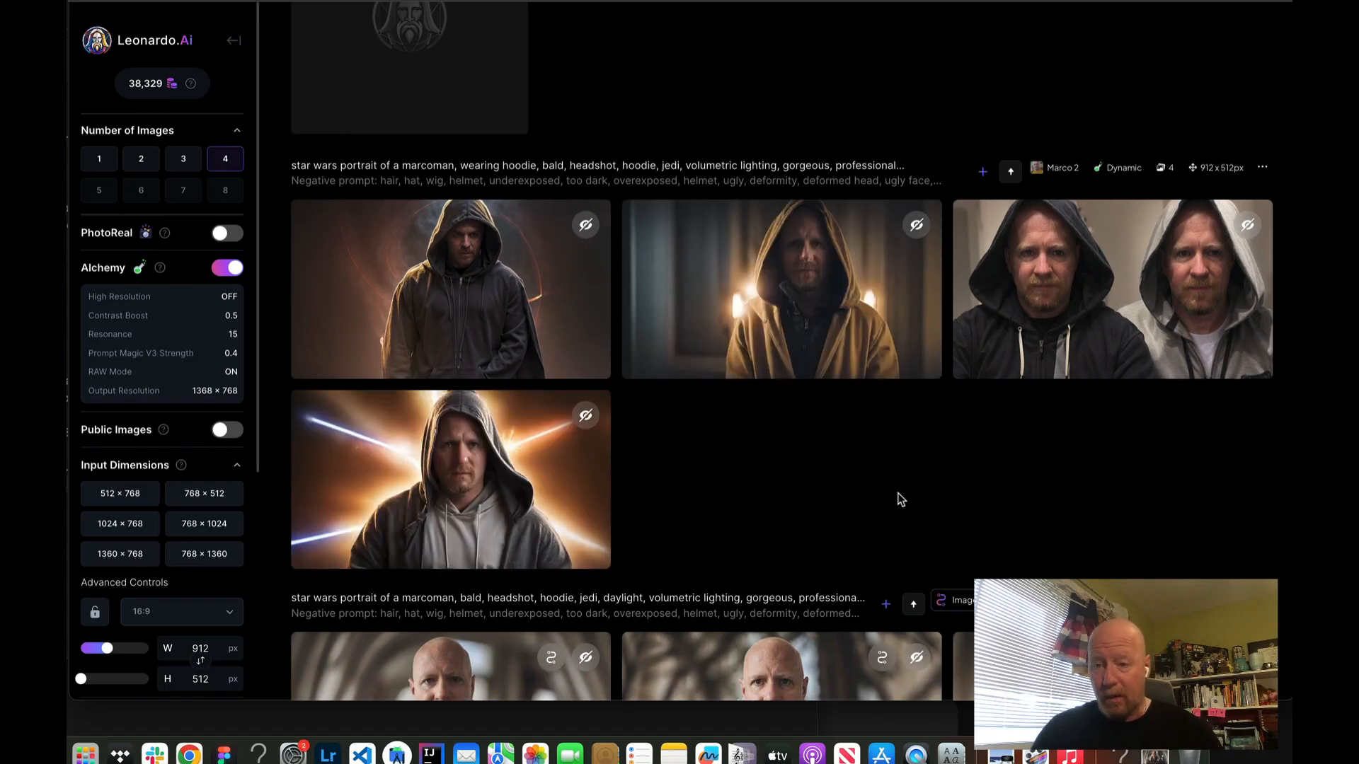
# - Inspect the four hooded portraits generated without image guidance one after another at enlarged size, and close the viewer
pyautogui.moveTo(463, 364)
pyautogui.click(445, 267)
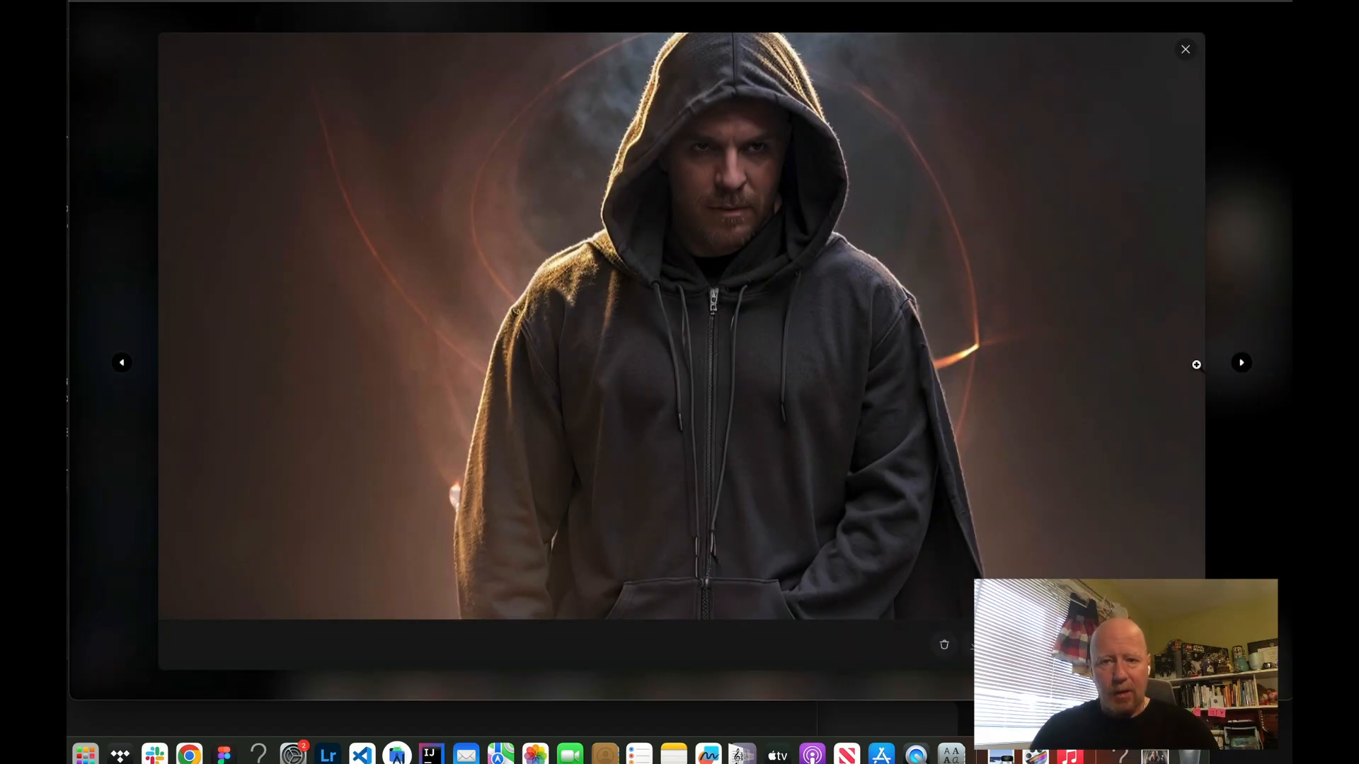
pyautogui.click(1243, 363)
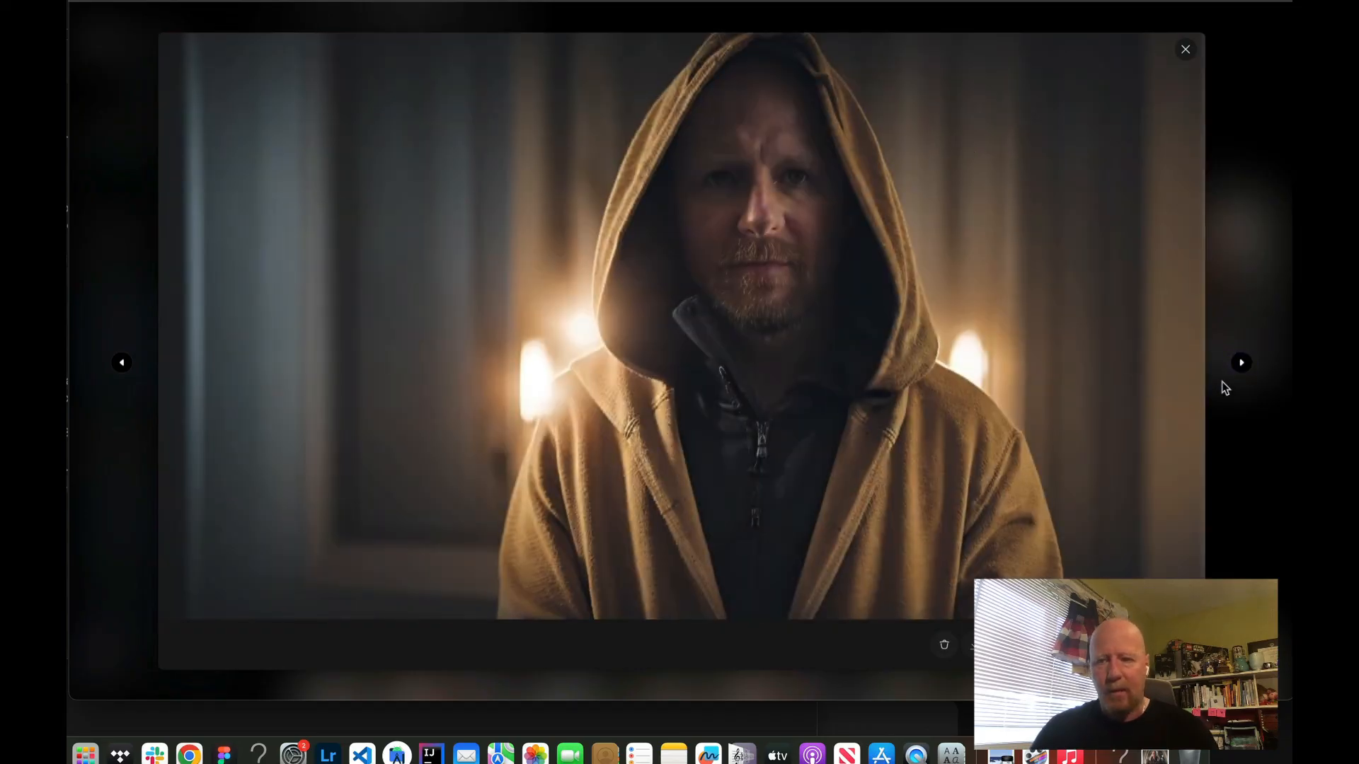
pyautogui.click(1238, 364)
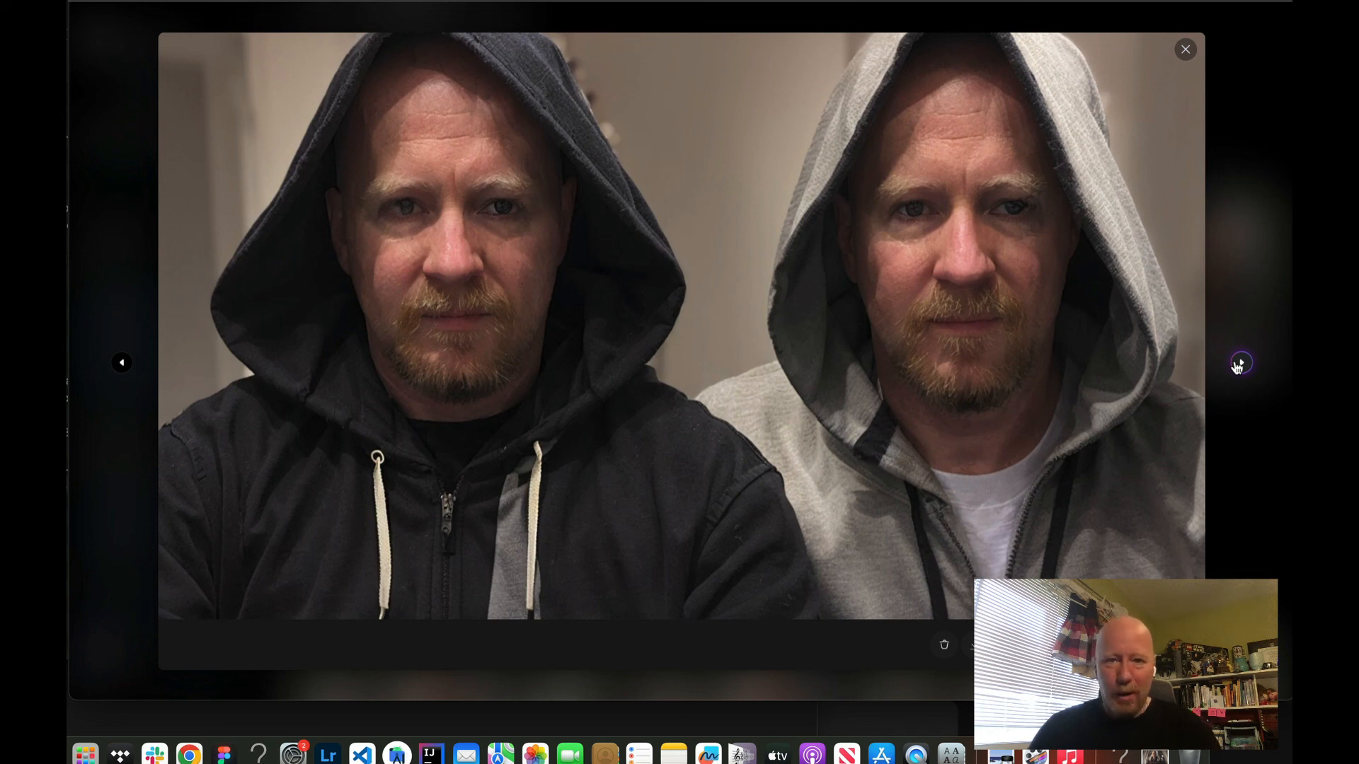
pyautogui.click(1239, 364)
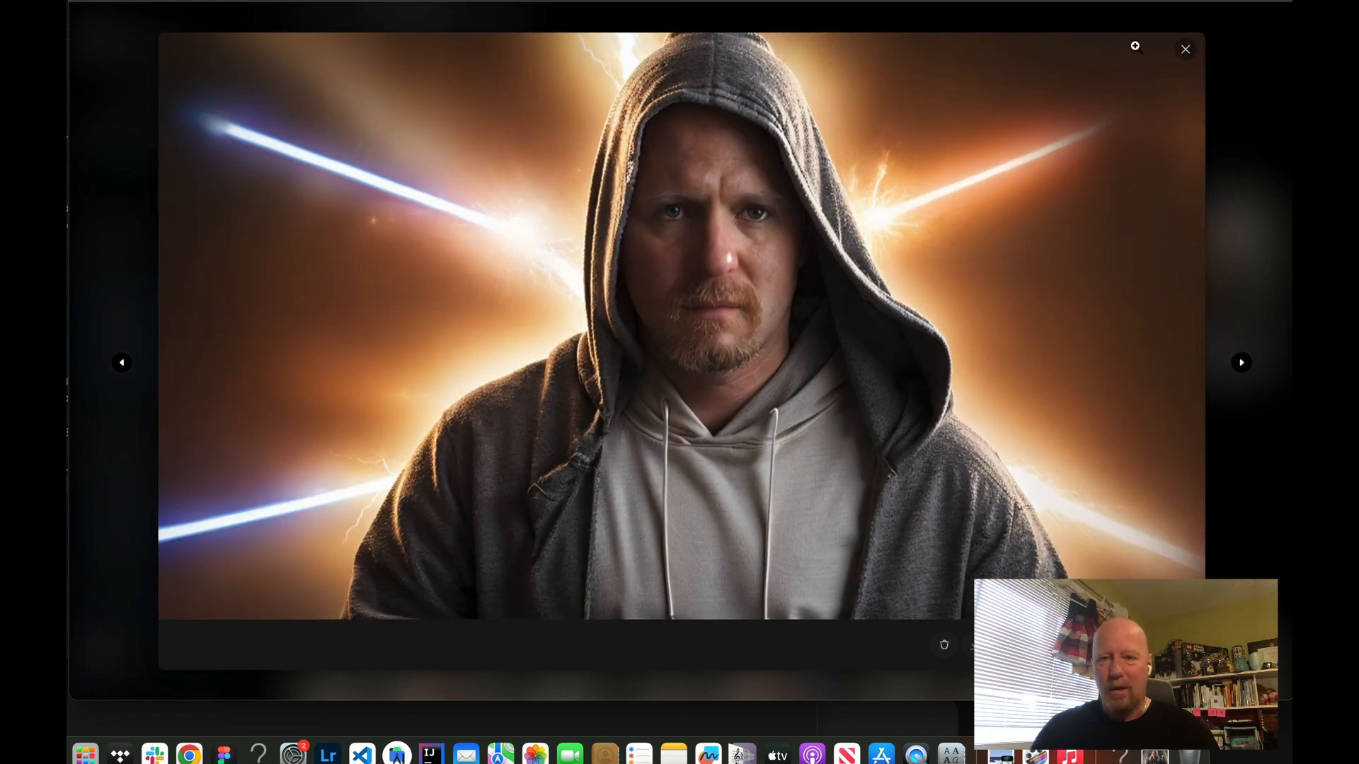
pyautogui.click(1186, 51)
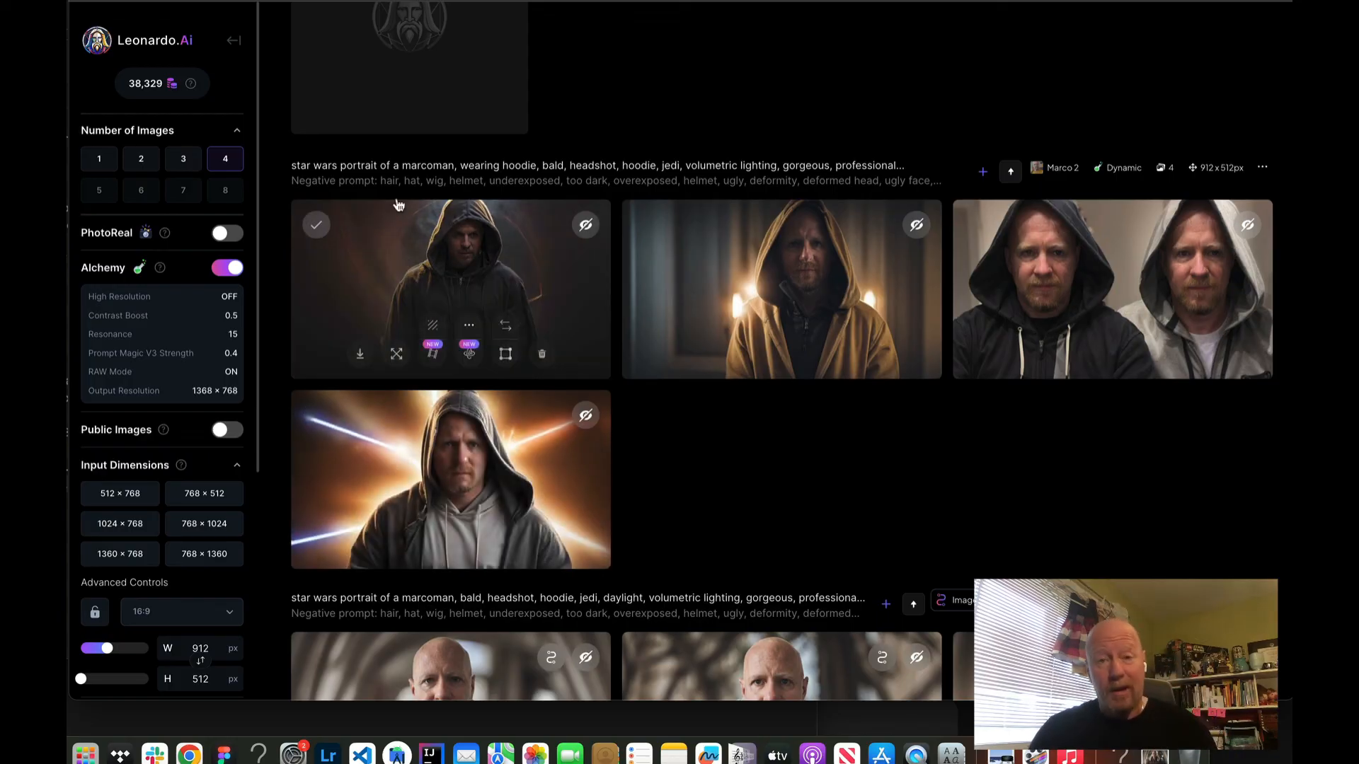
# - Watch the motion video of the gray fleece hood portrait at enlarged size and close the viewer
pyautogui.scroll(4, 471, 406)
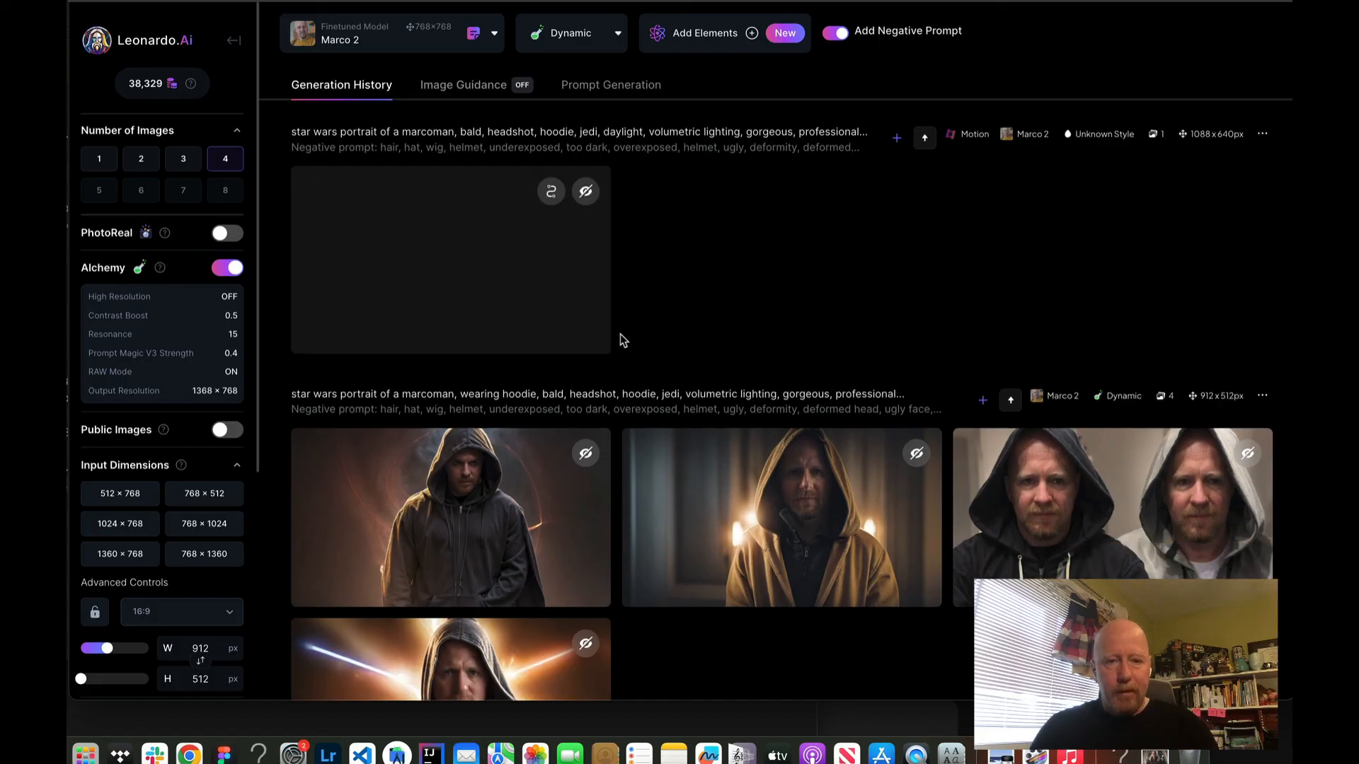
pyautogui.click(593, 295)
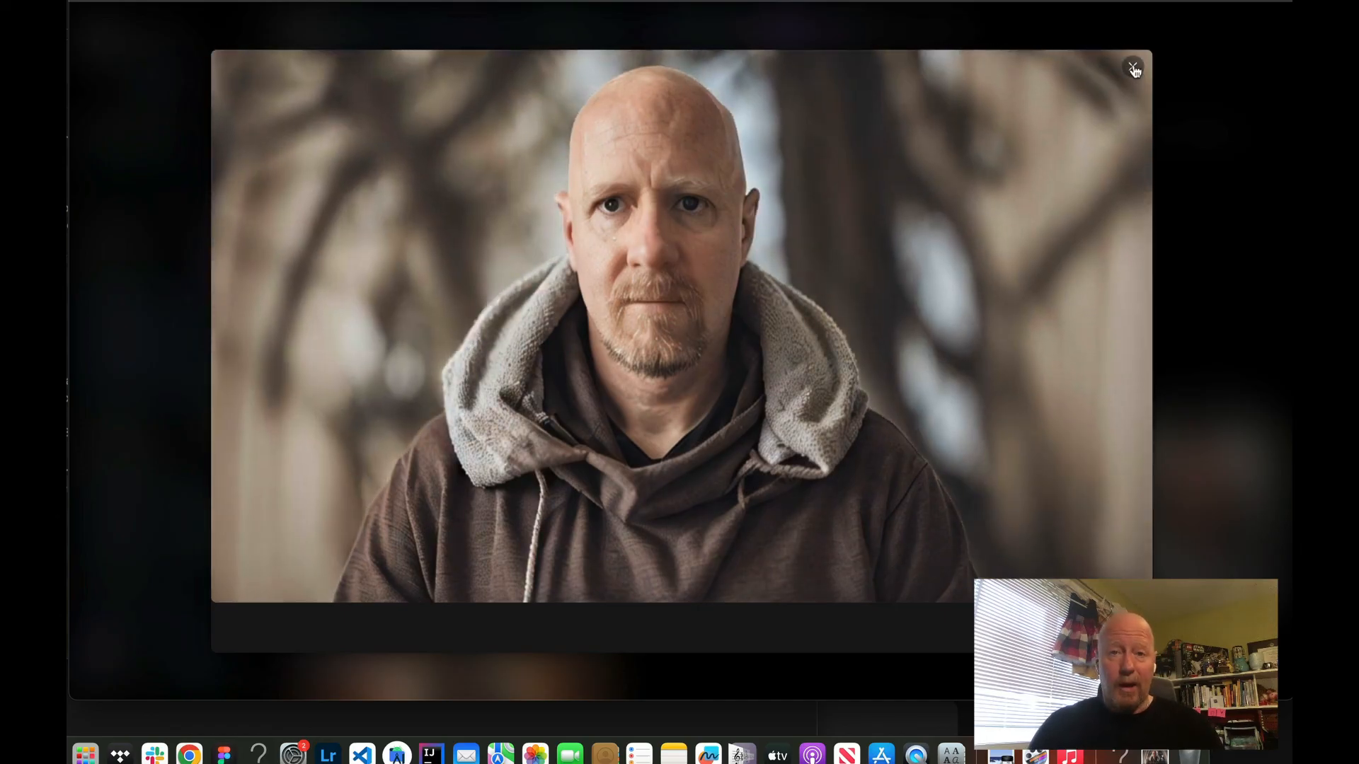
pyautogui.click(1133, 69)
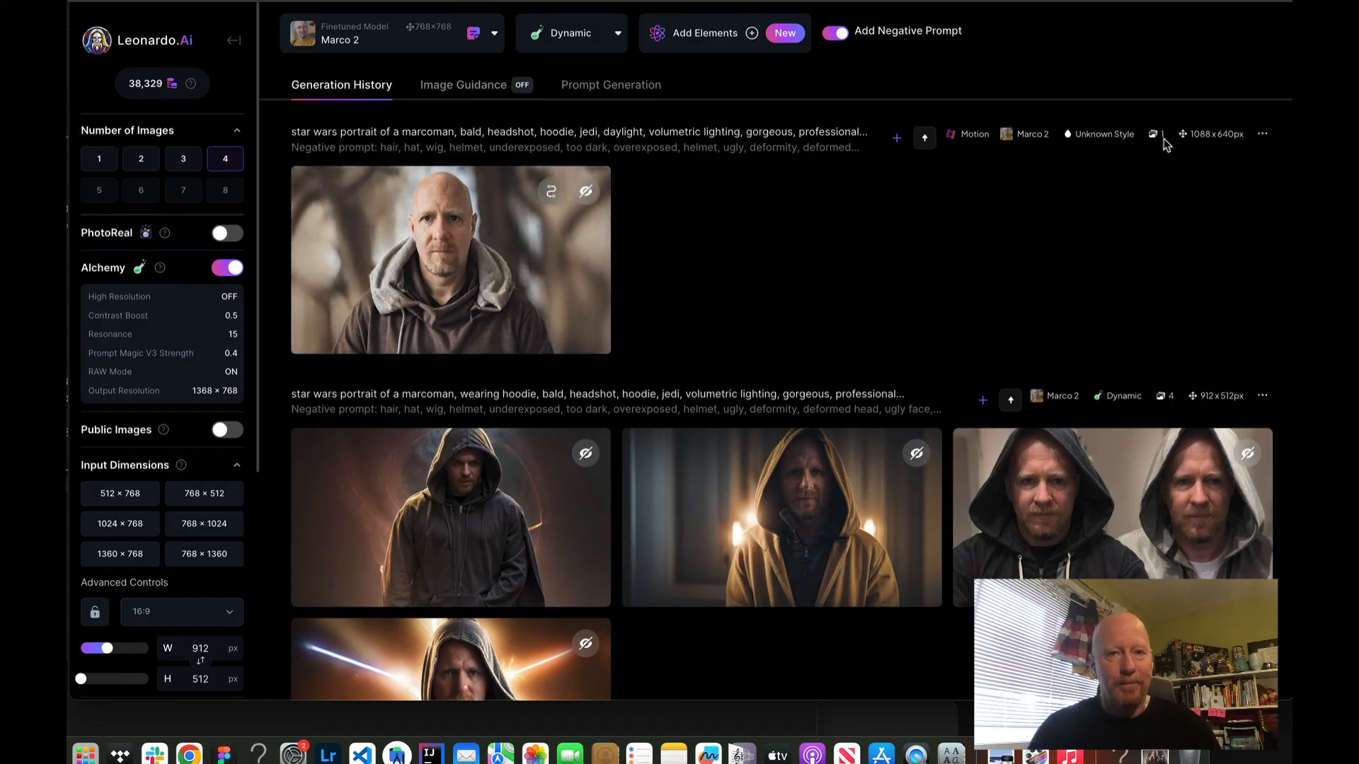
pyautogui.click(933, 0)
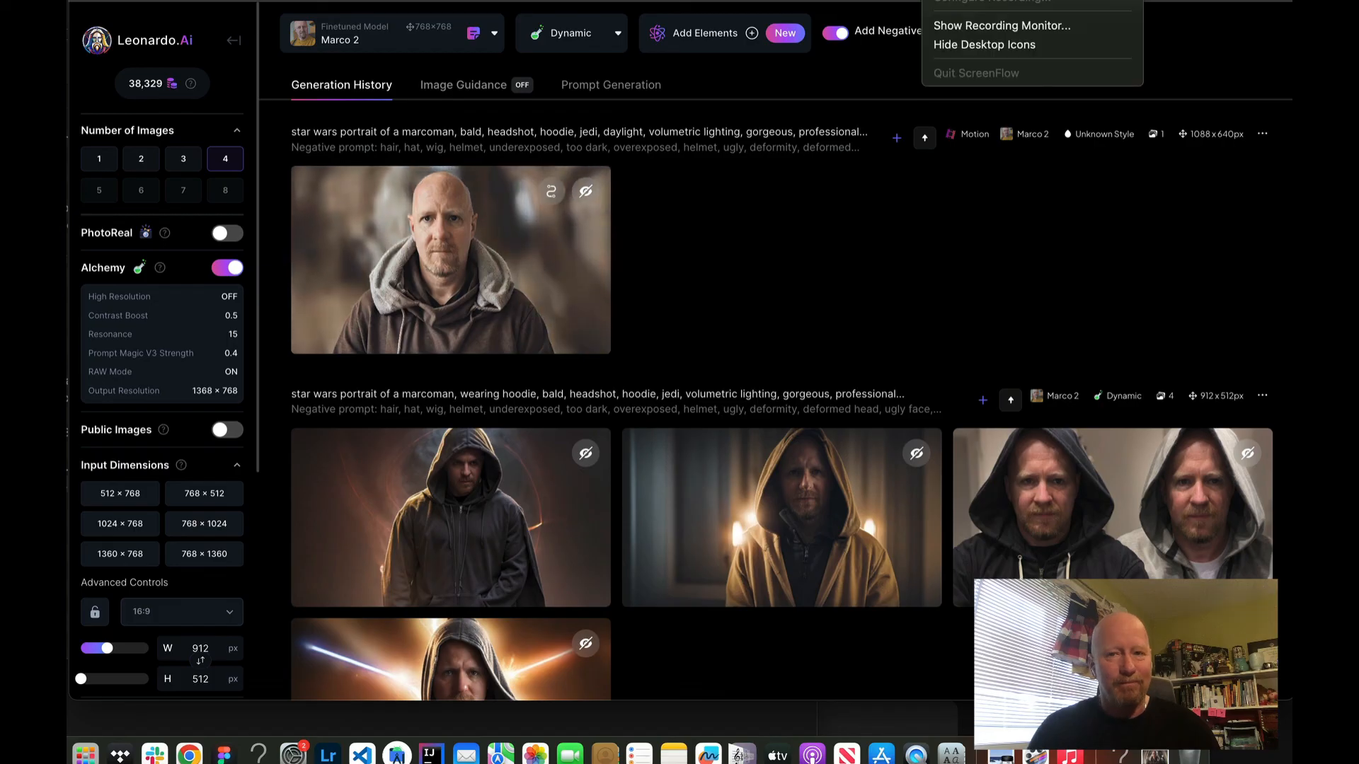